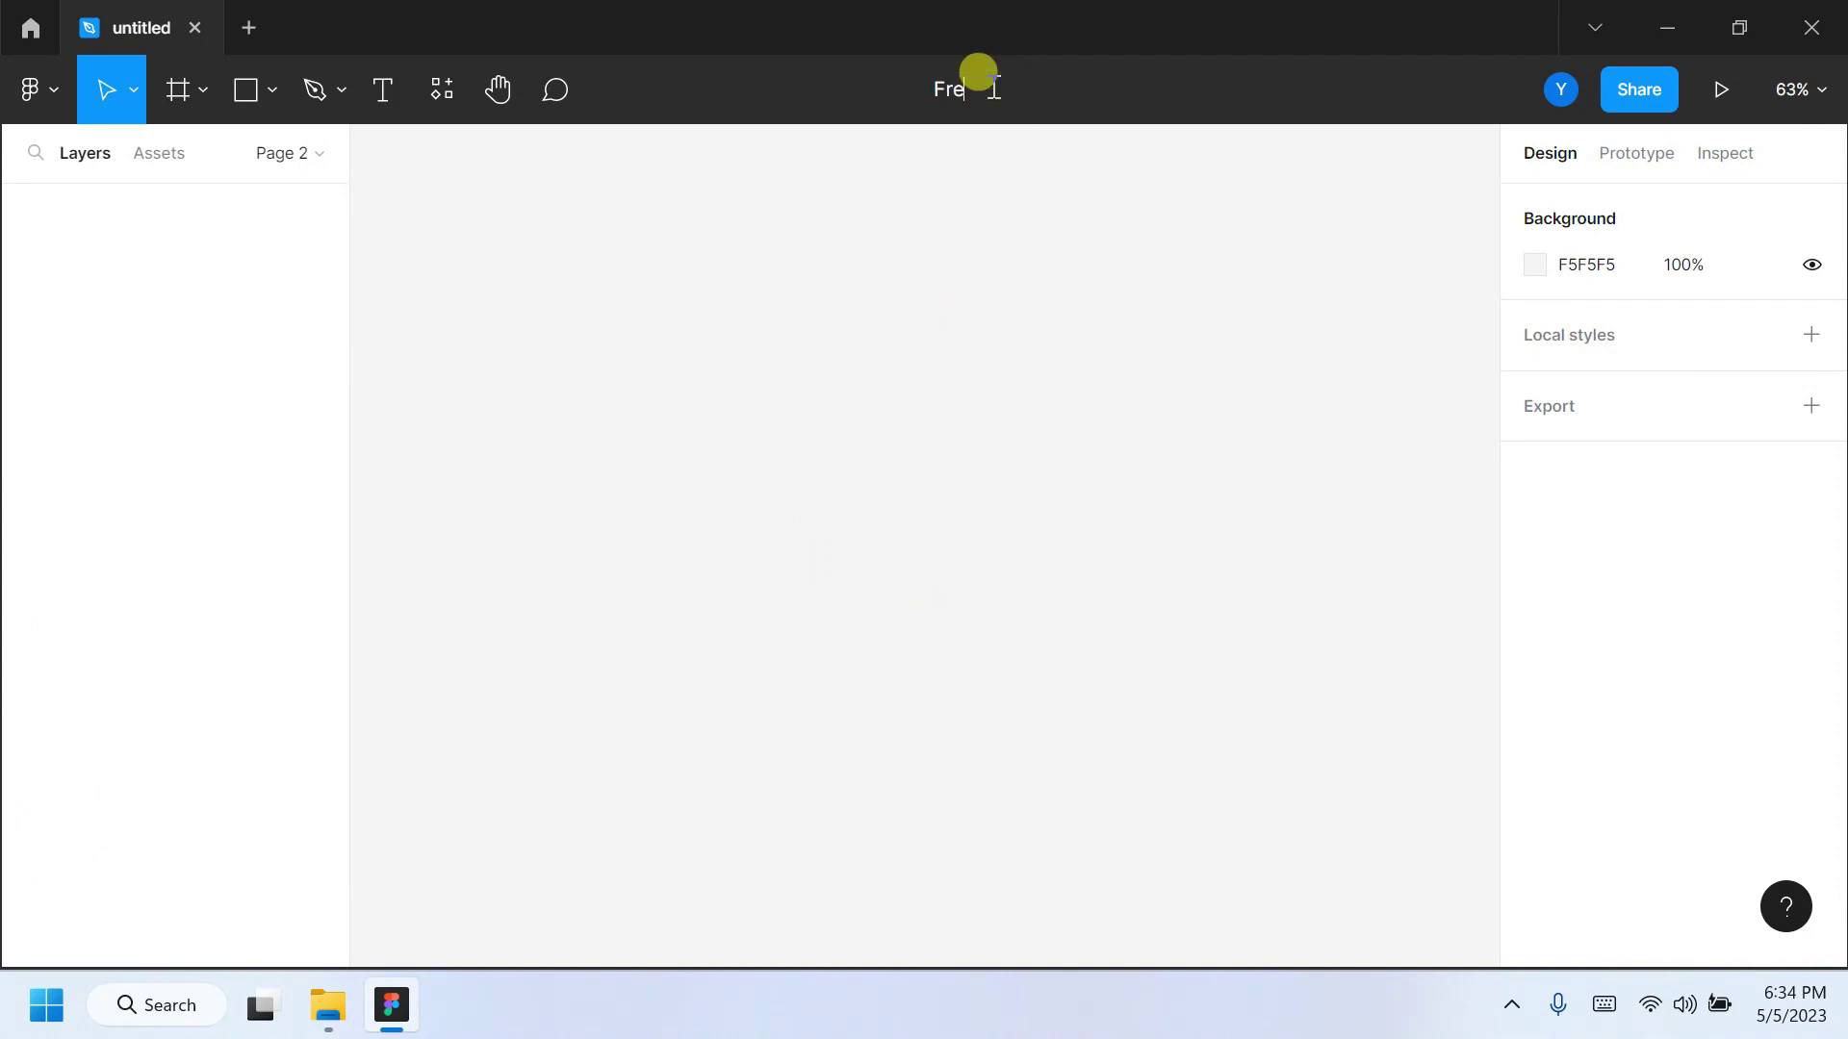
type("e Fire")
Create a 393×852 iPhone 14 Pro frame named Home Screen.
key("f")
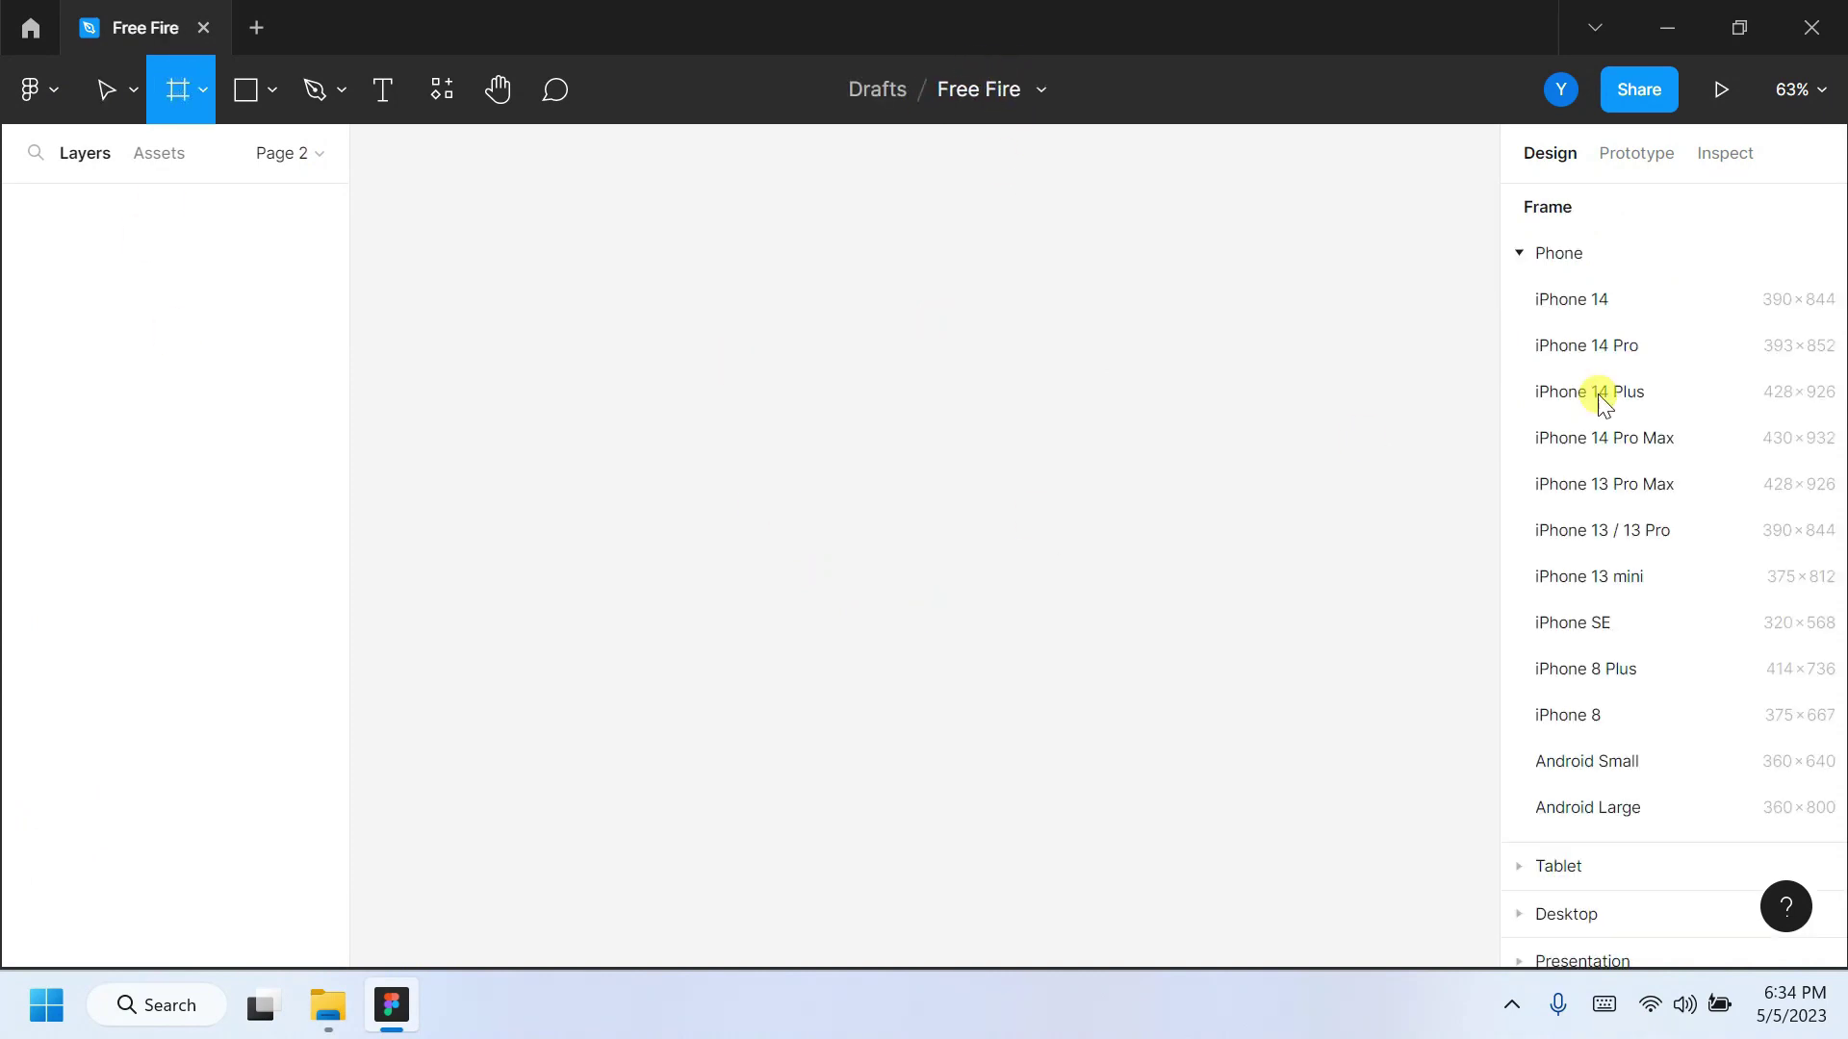
left_click(1600, 343)
double_click(108, 207)
type("Hom")
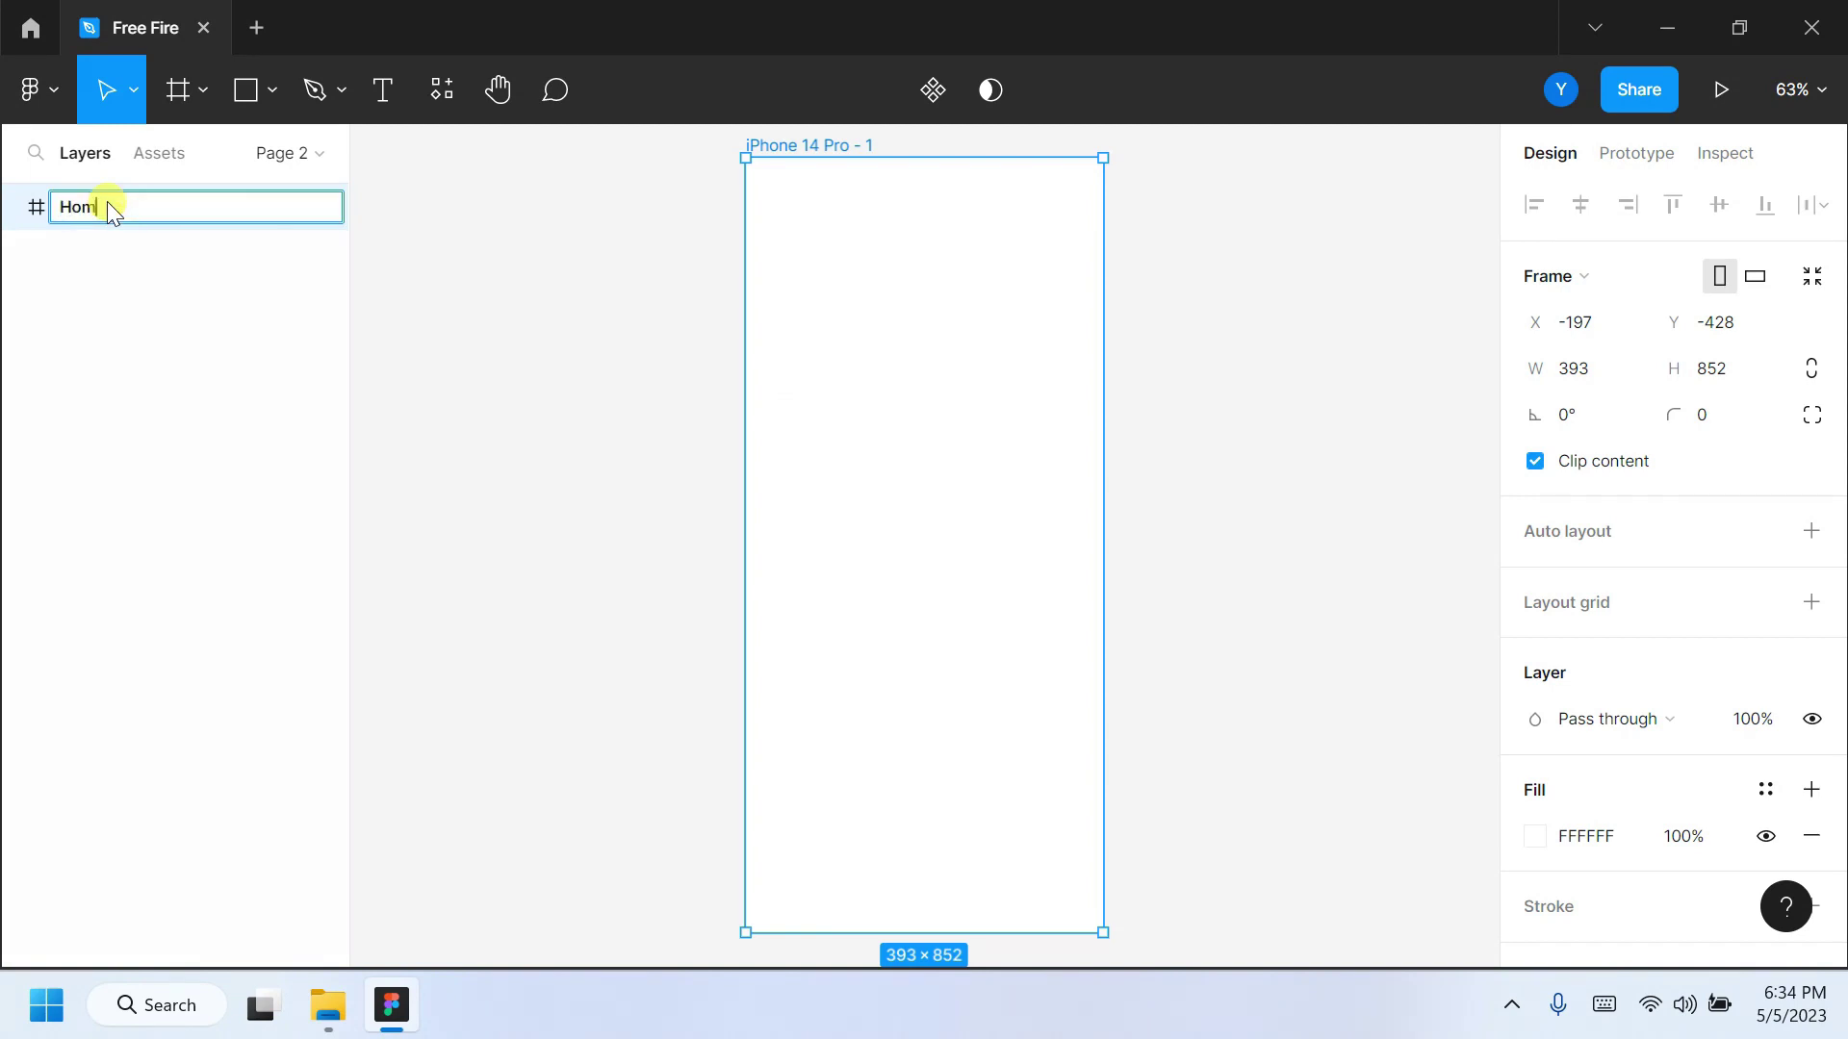
type("e Screen")
left_click(664, 527)
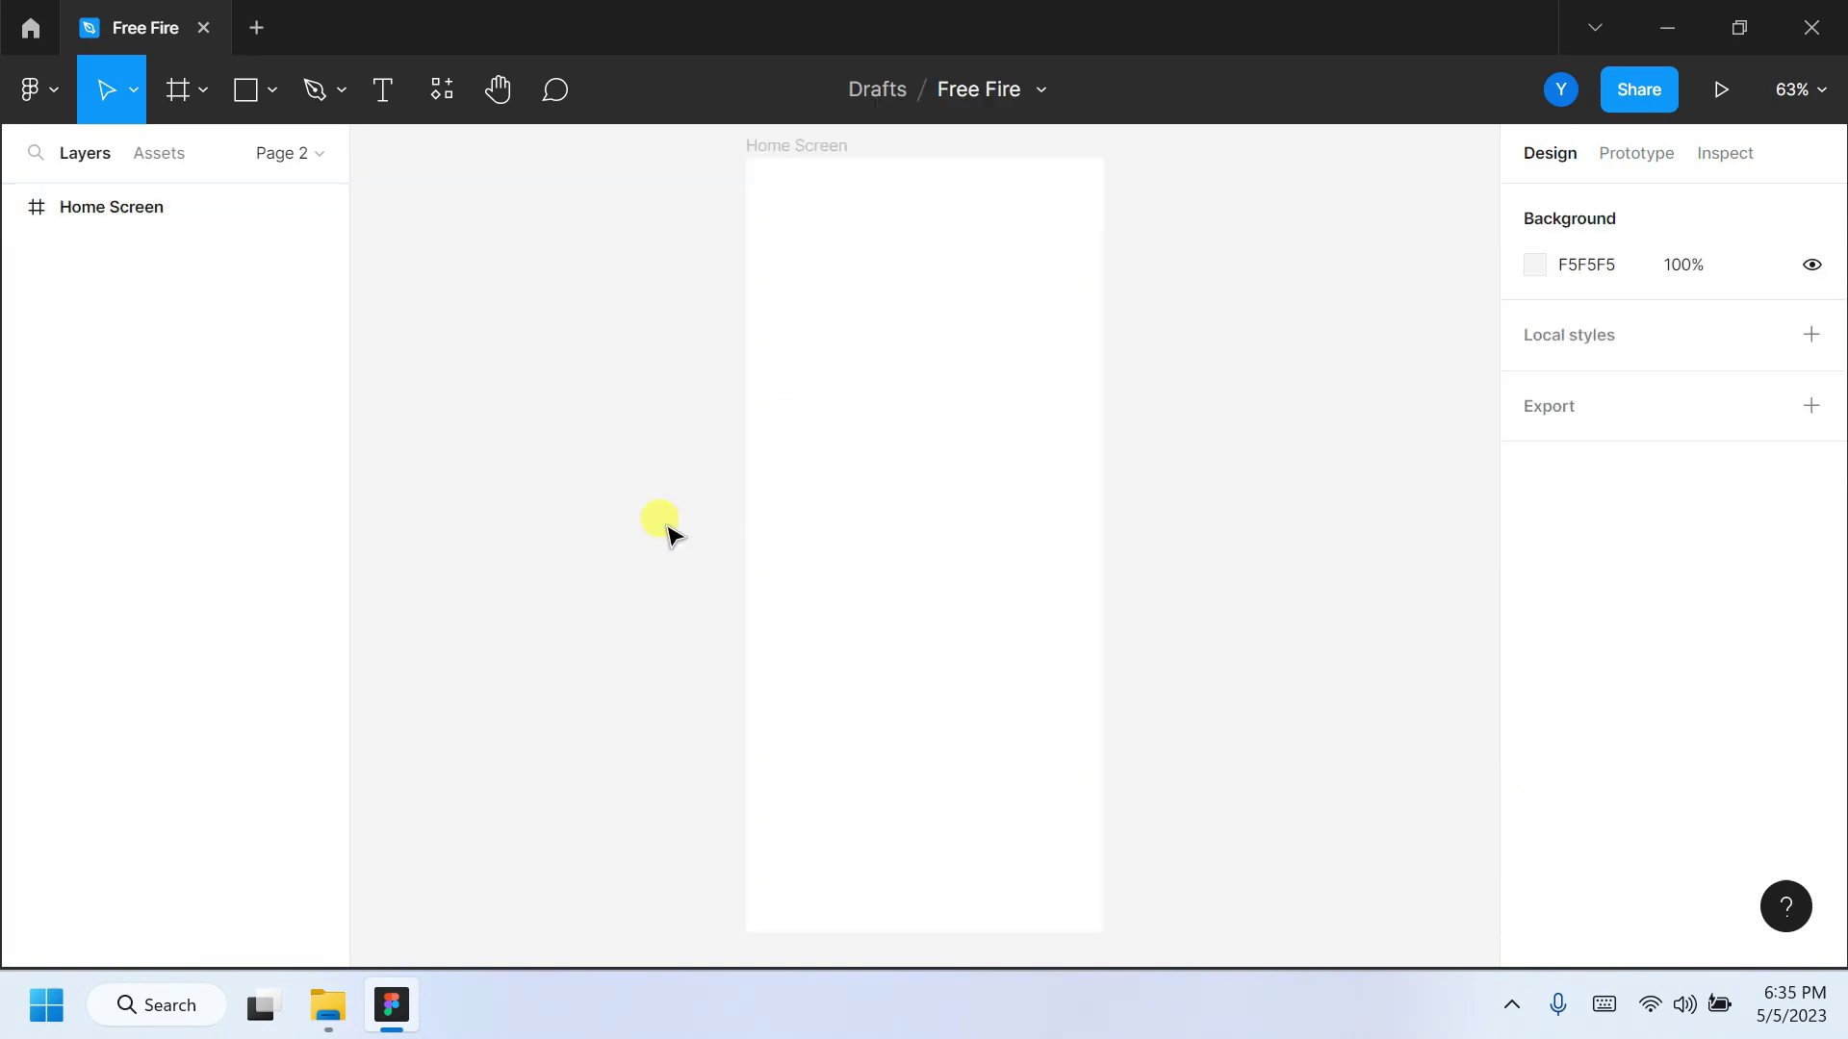
Fill the frame with a full-size rectangle coloured ECECF1.
key("r")
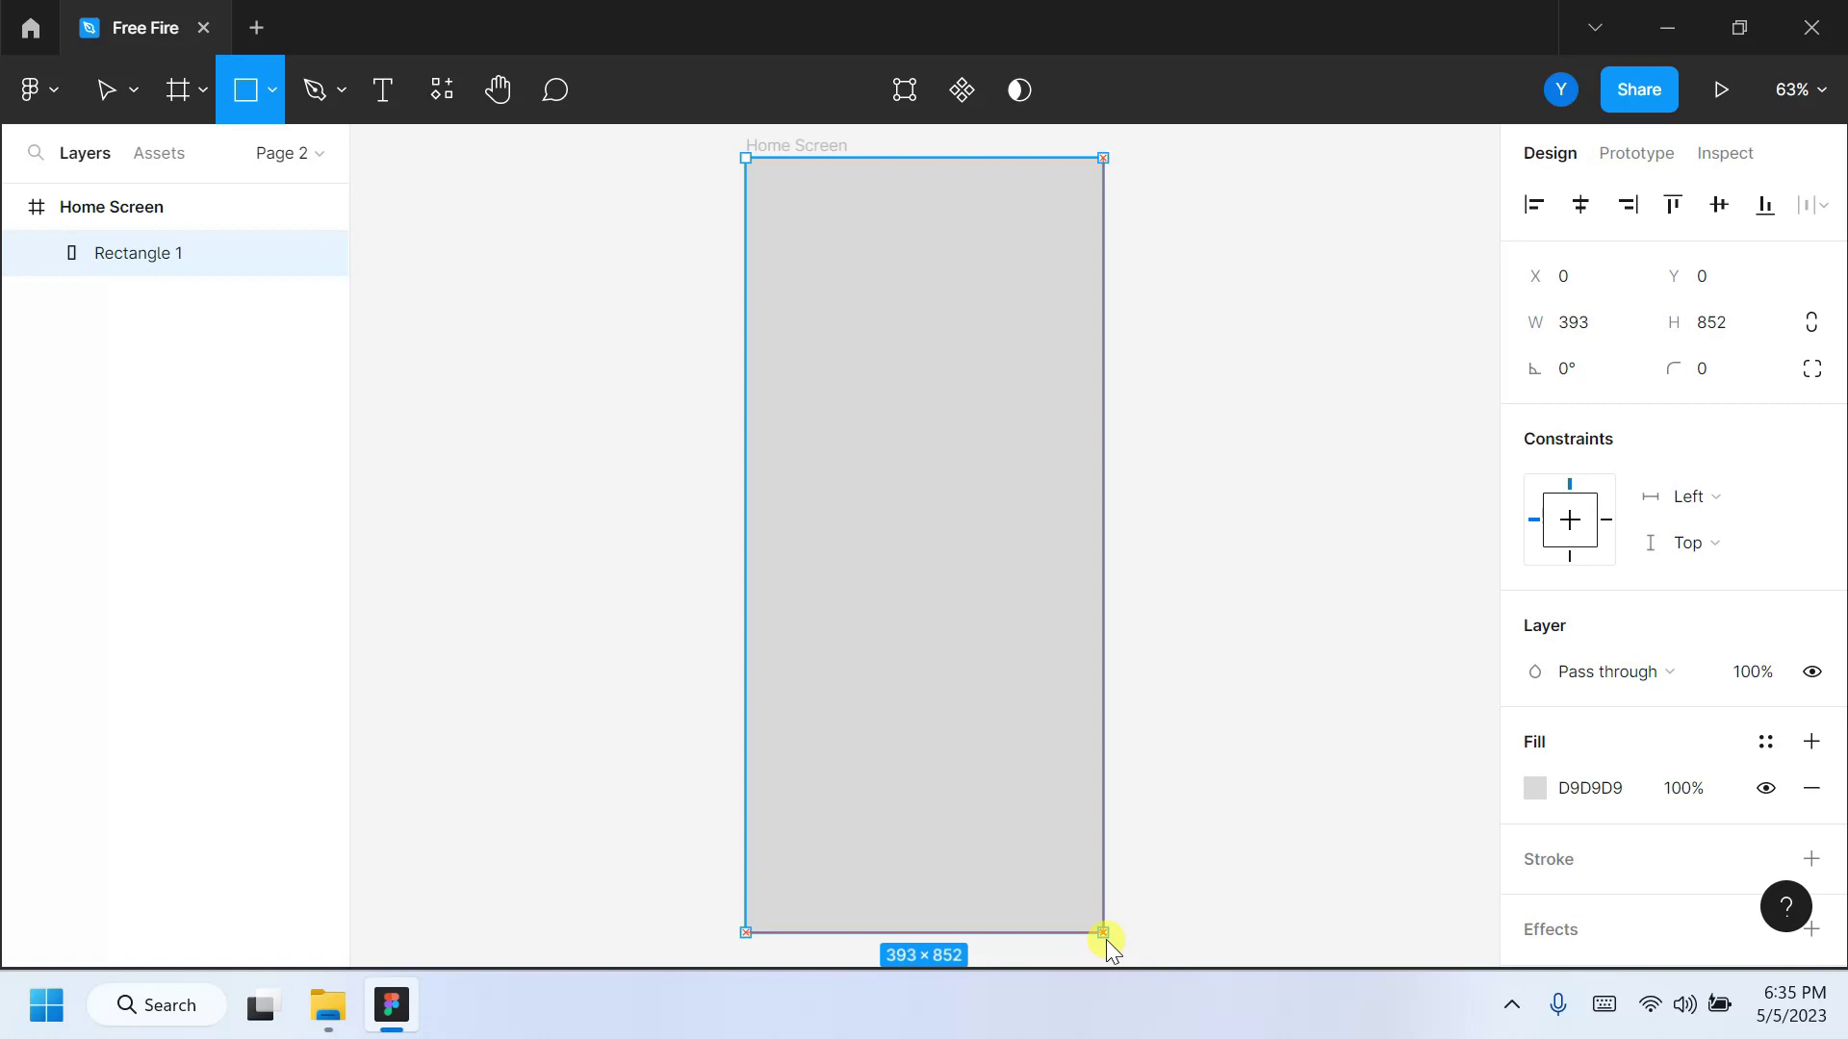
left_click_drag(747, 157, 1103, 931)
left_click(1617, 792)
type("ECECF1")
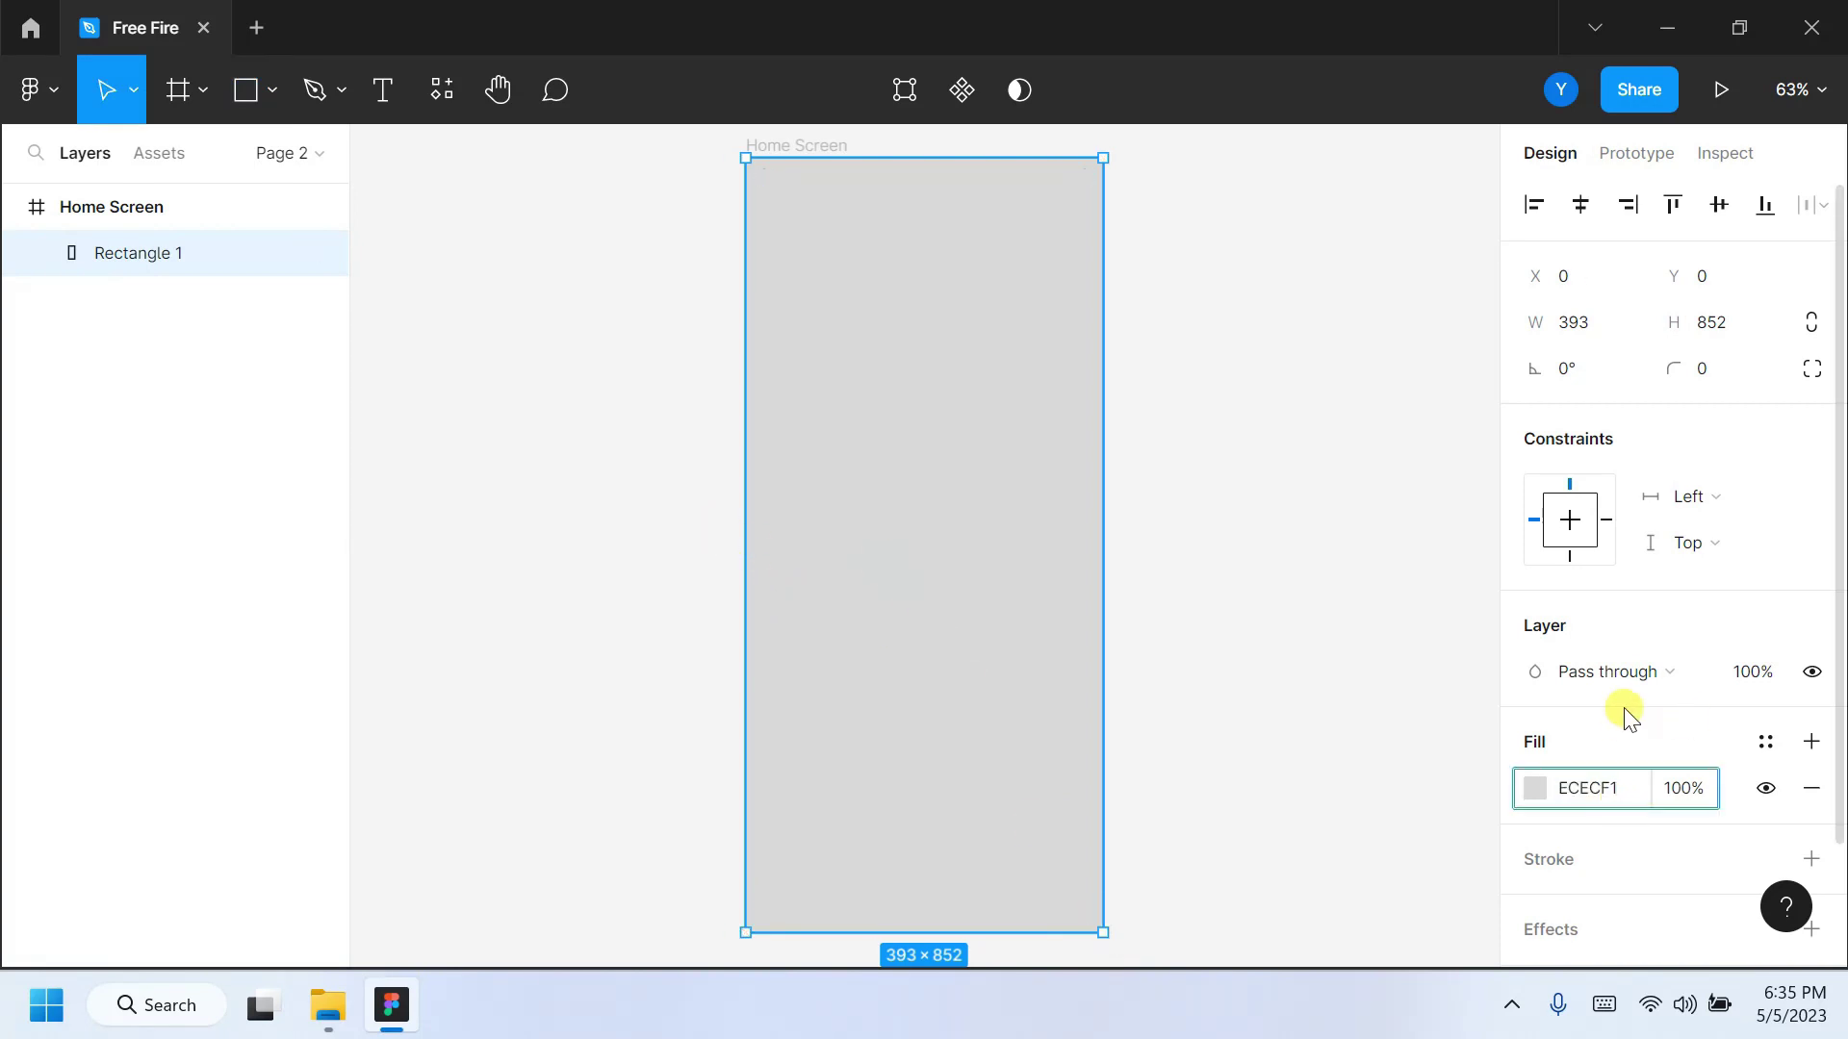
key("Return")
Add a centred Columns layout grid to the Home Screen frame.
key("r")
left_click(797, 146)
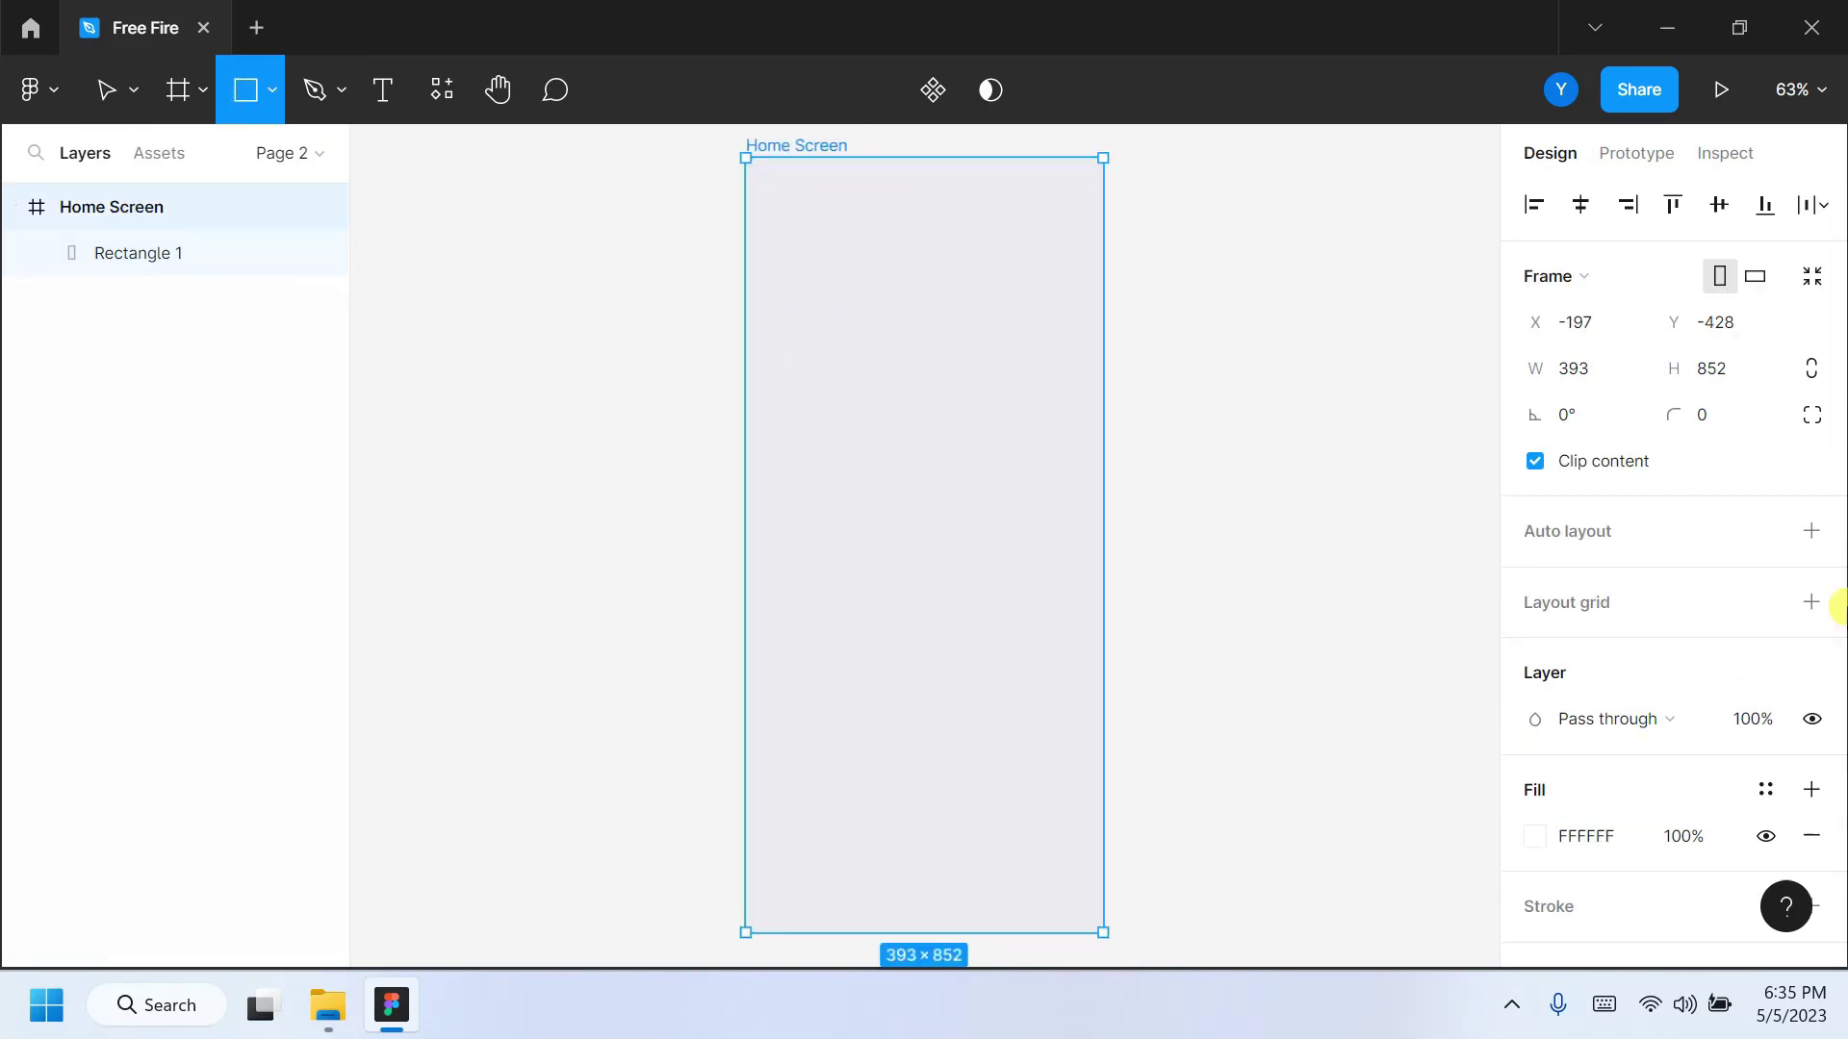
left_click(1811, 603)
left_click(1535, 649)
left_click(1203, 655)
left_click(1271, 700)
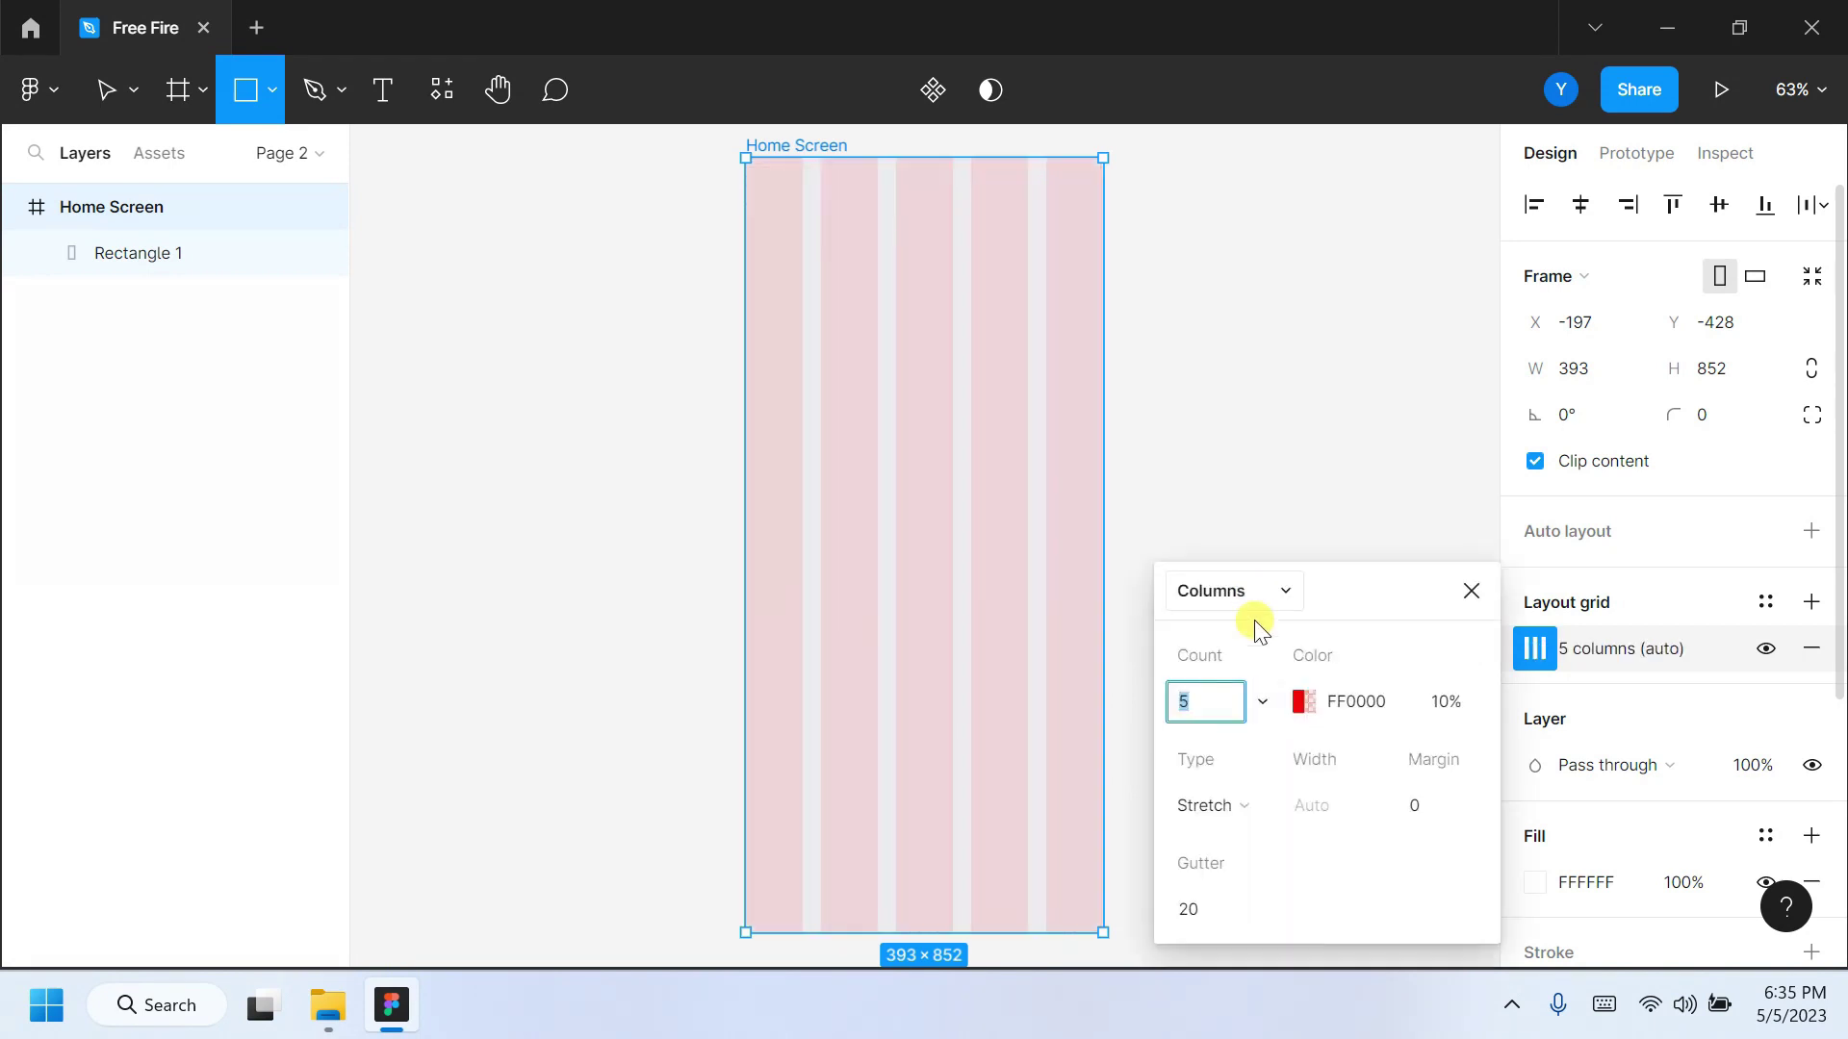
left_click(1262, 805)
left_click(1269, 775)
Set the grid to 4 columns of 70 px width, undoing a stray rectangle.
double_click(1327, 802)
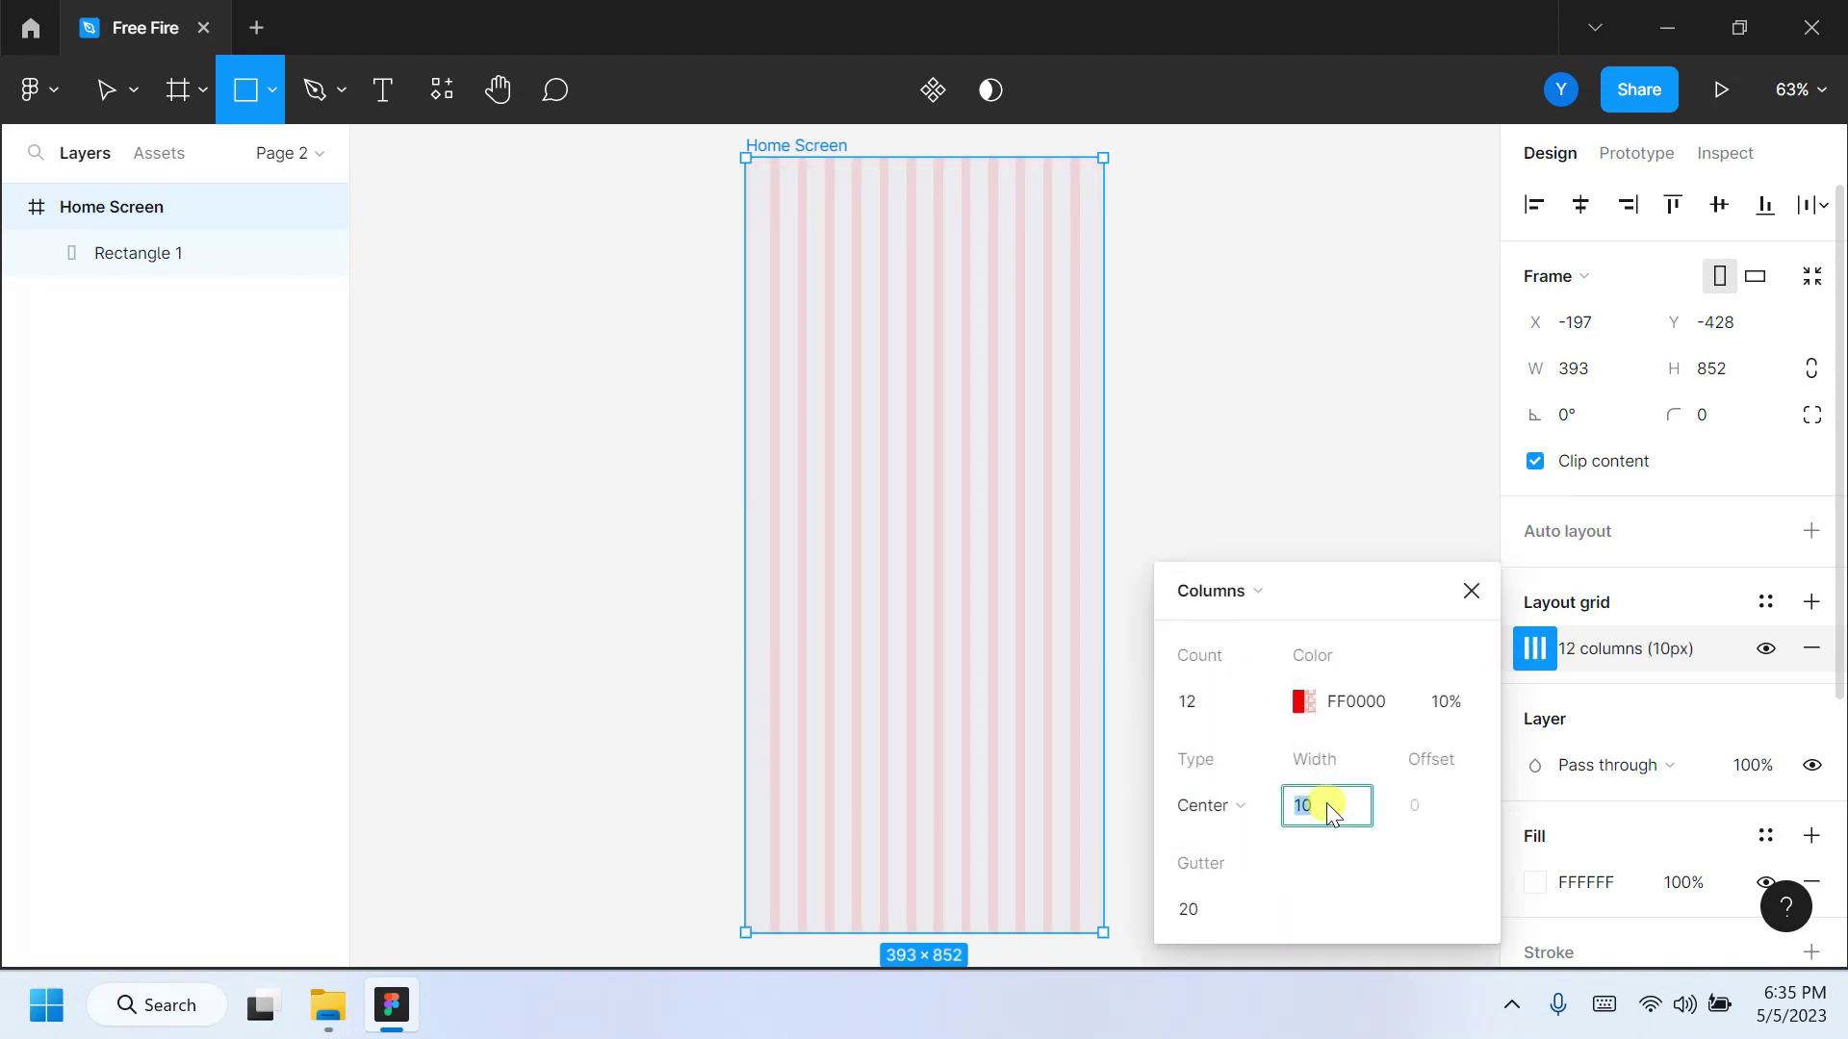
type("70")
key("Return")
left_click(1218, 696)
type("4")
key("Return")
left_click(1471, 591)
left_click(1275, 457)
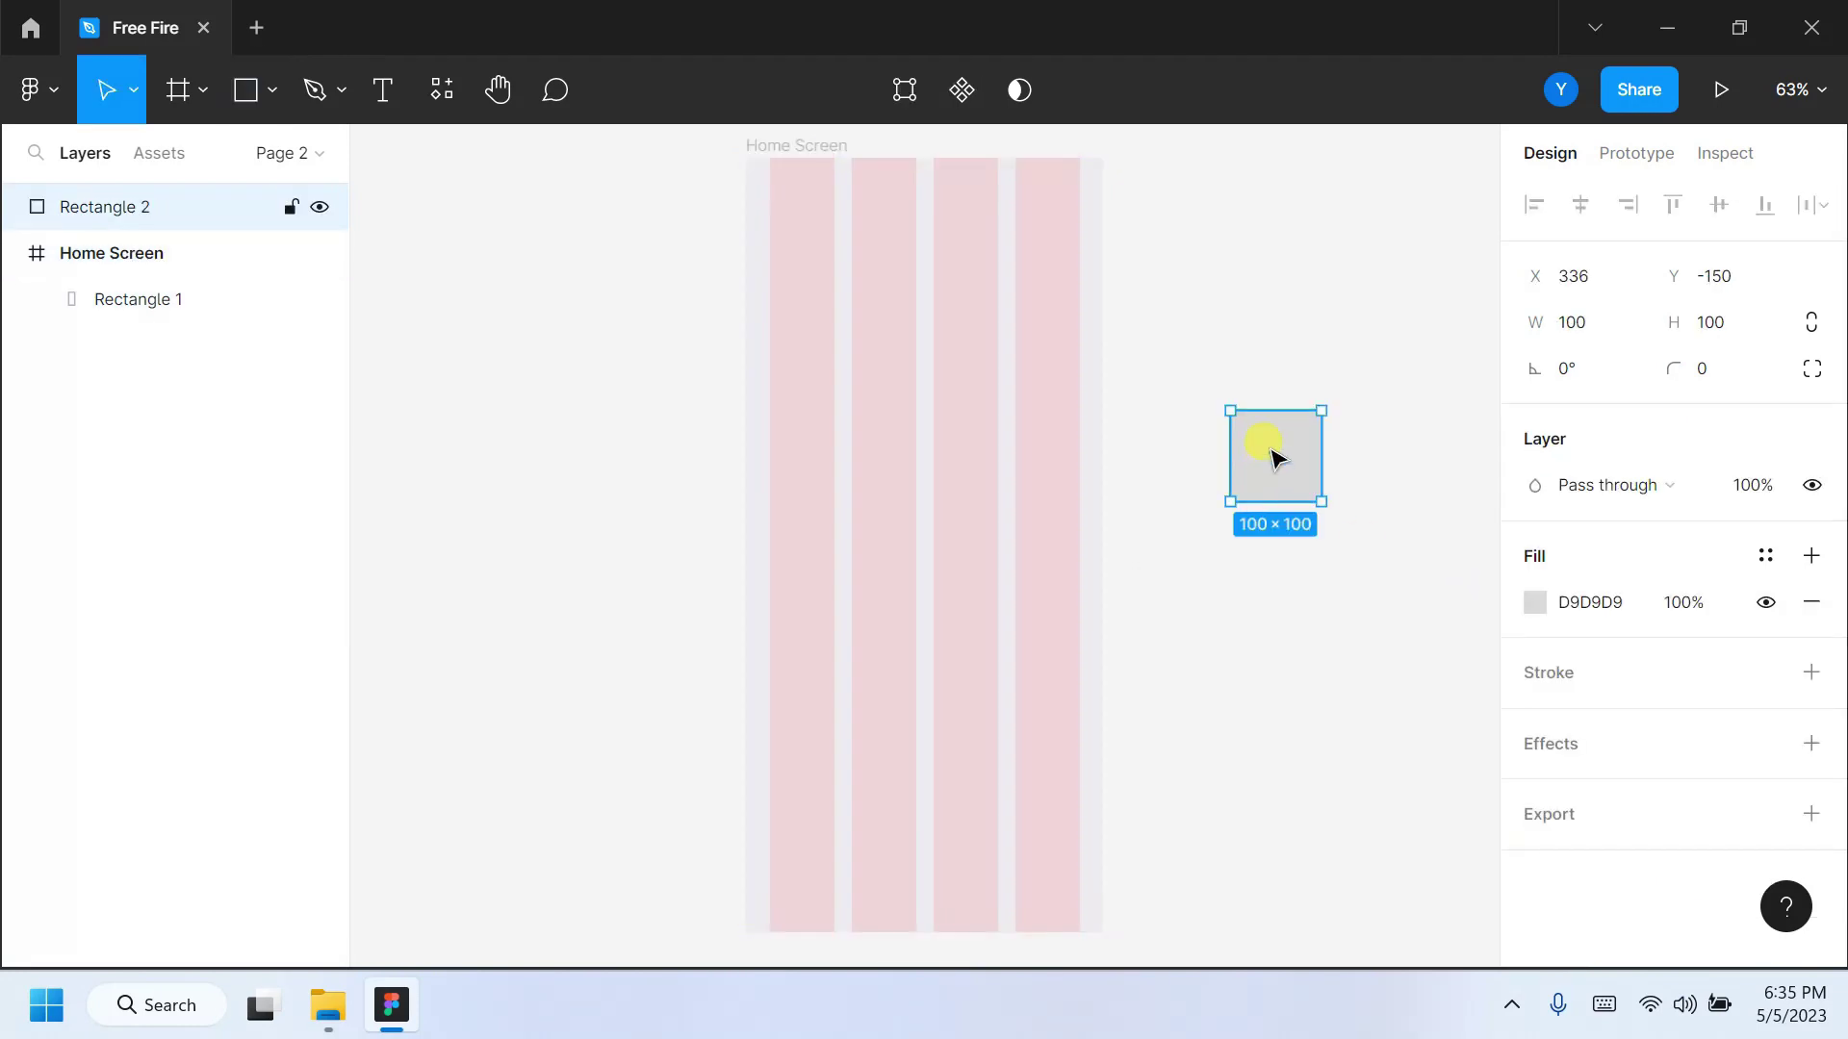
key("ctrl+z")
scroll(799, 145, "up", 5, "ctrl")
Draw a 45×45 square with corner radius 5 and hide the frame's layout grid.
left_click(241, 154)
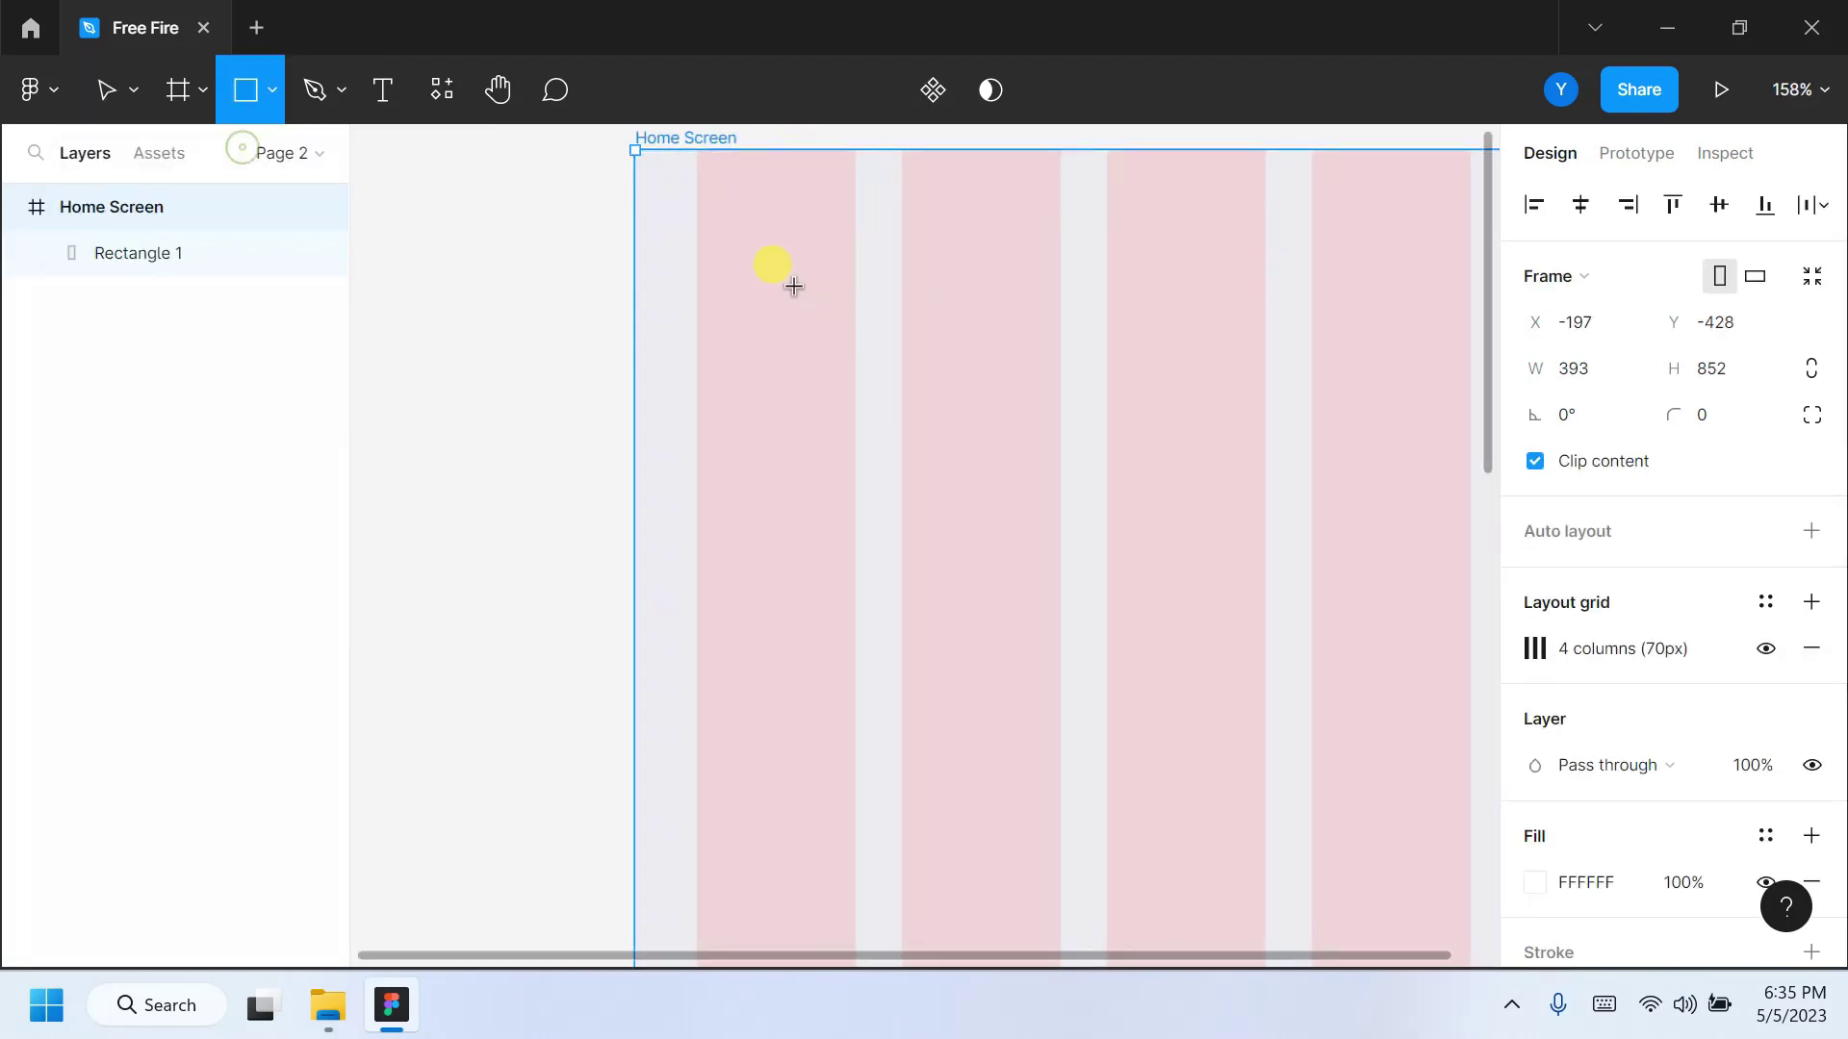
left_click_drag(699, 208, 835, 310)
left_click(1712, 325)
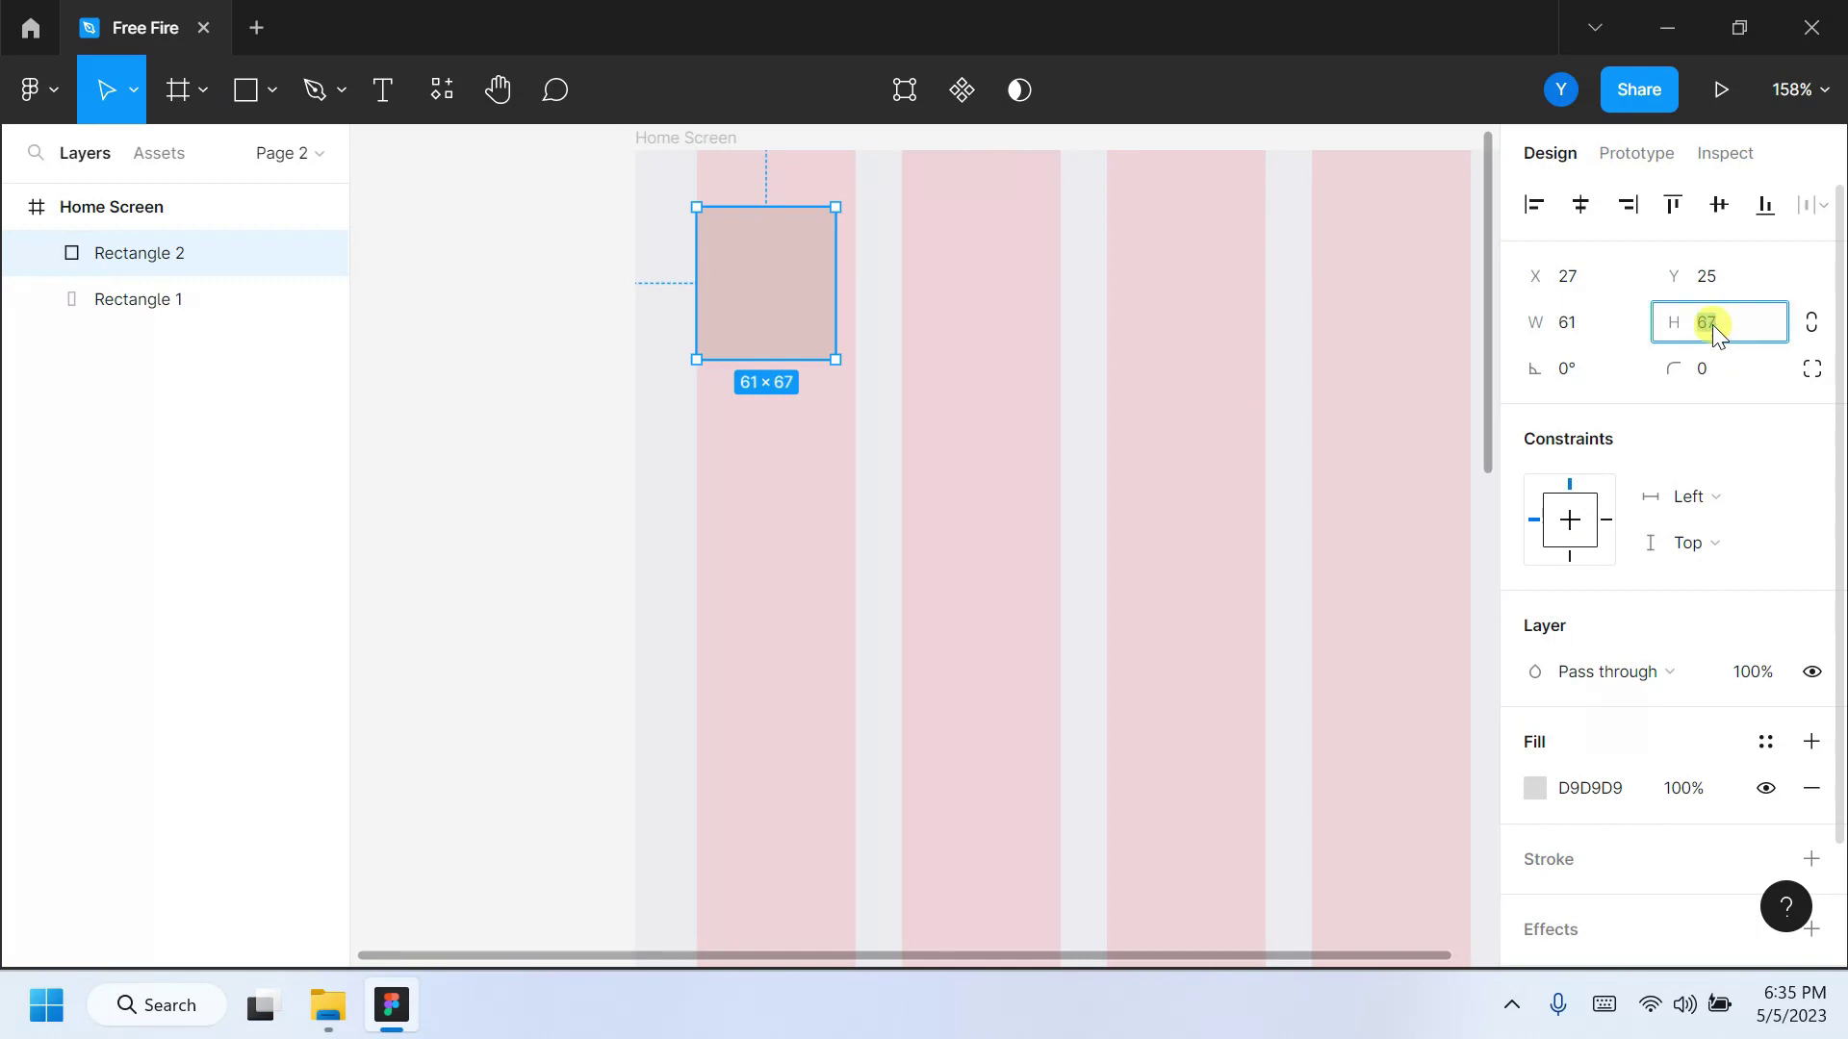
left_click(1583, 323)
type("45")
key("Return")
left_click(1713, 367)
type("5")
key("Return")
scroll(756, 236, "up", 3)
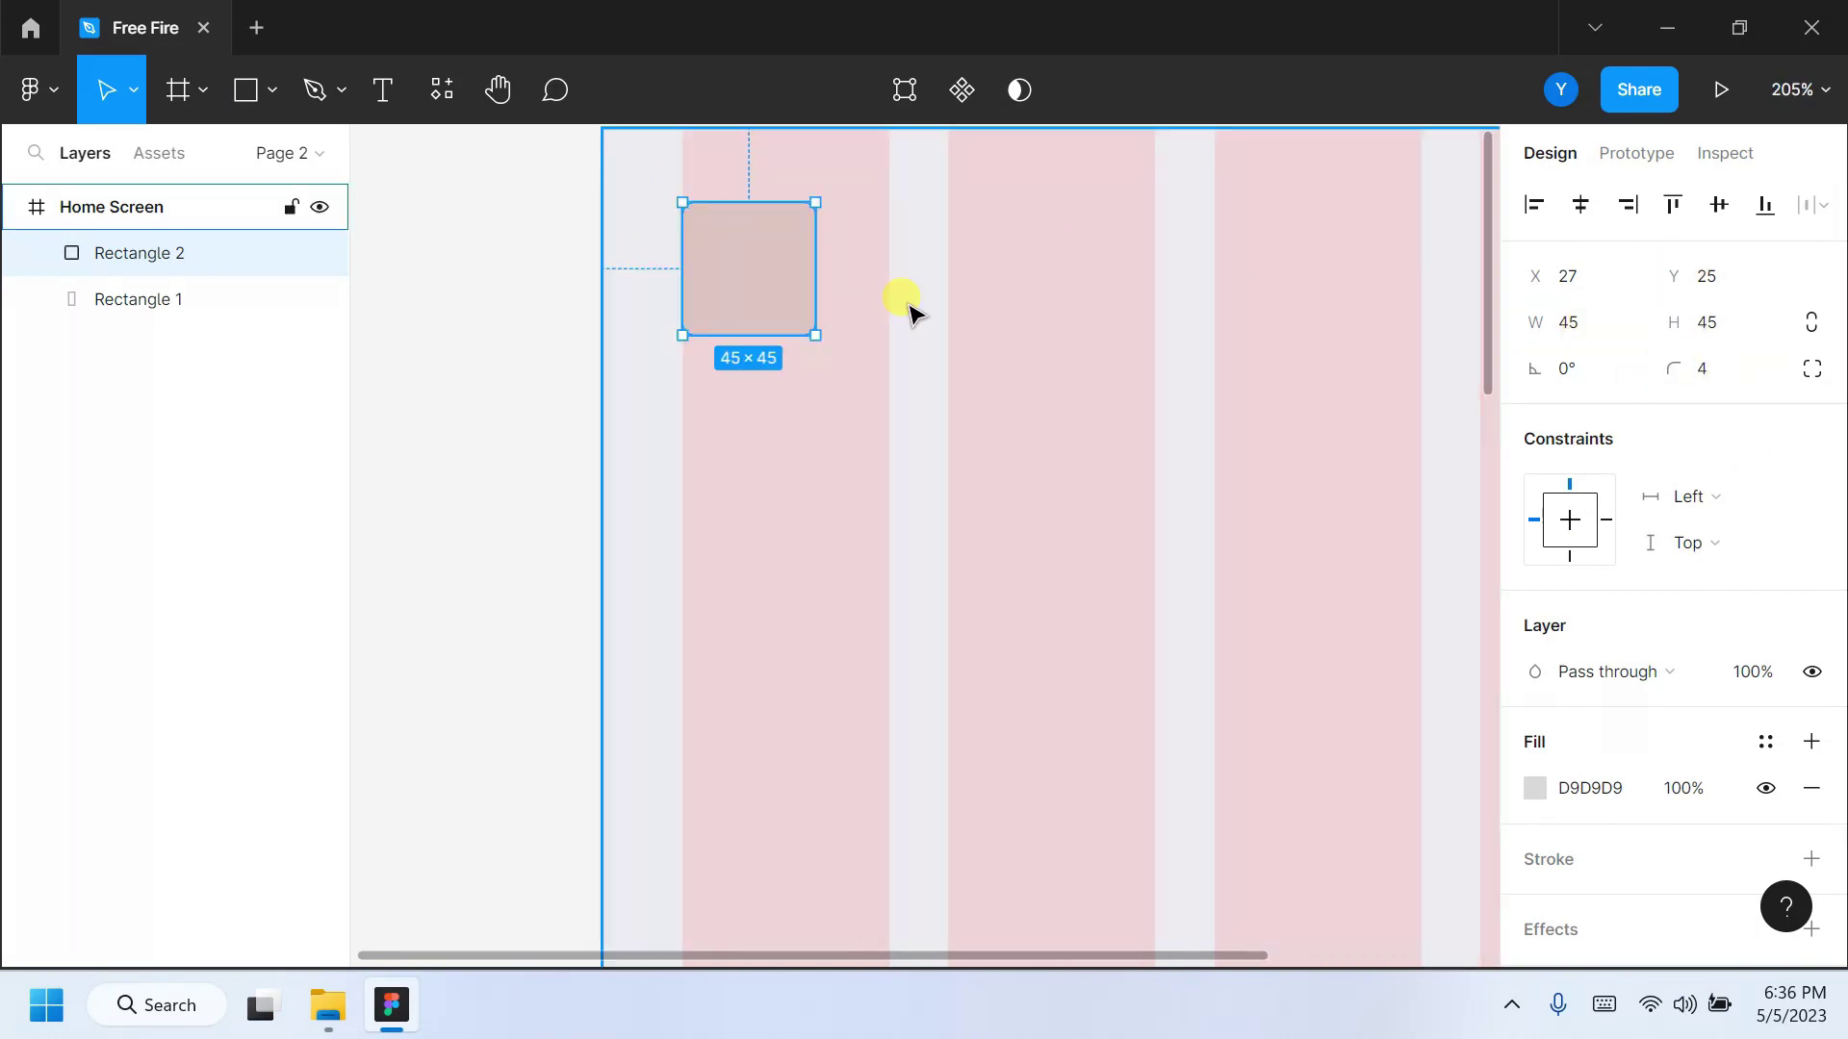
left_click(117, 210)
left_click(1765, 648)
Fill the square with F5F5F5.
left_click(750, 310)
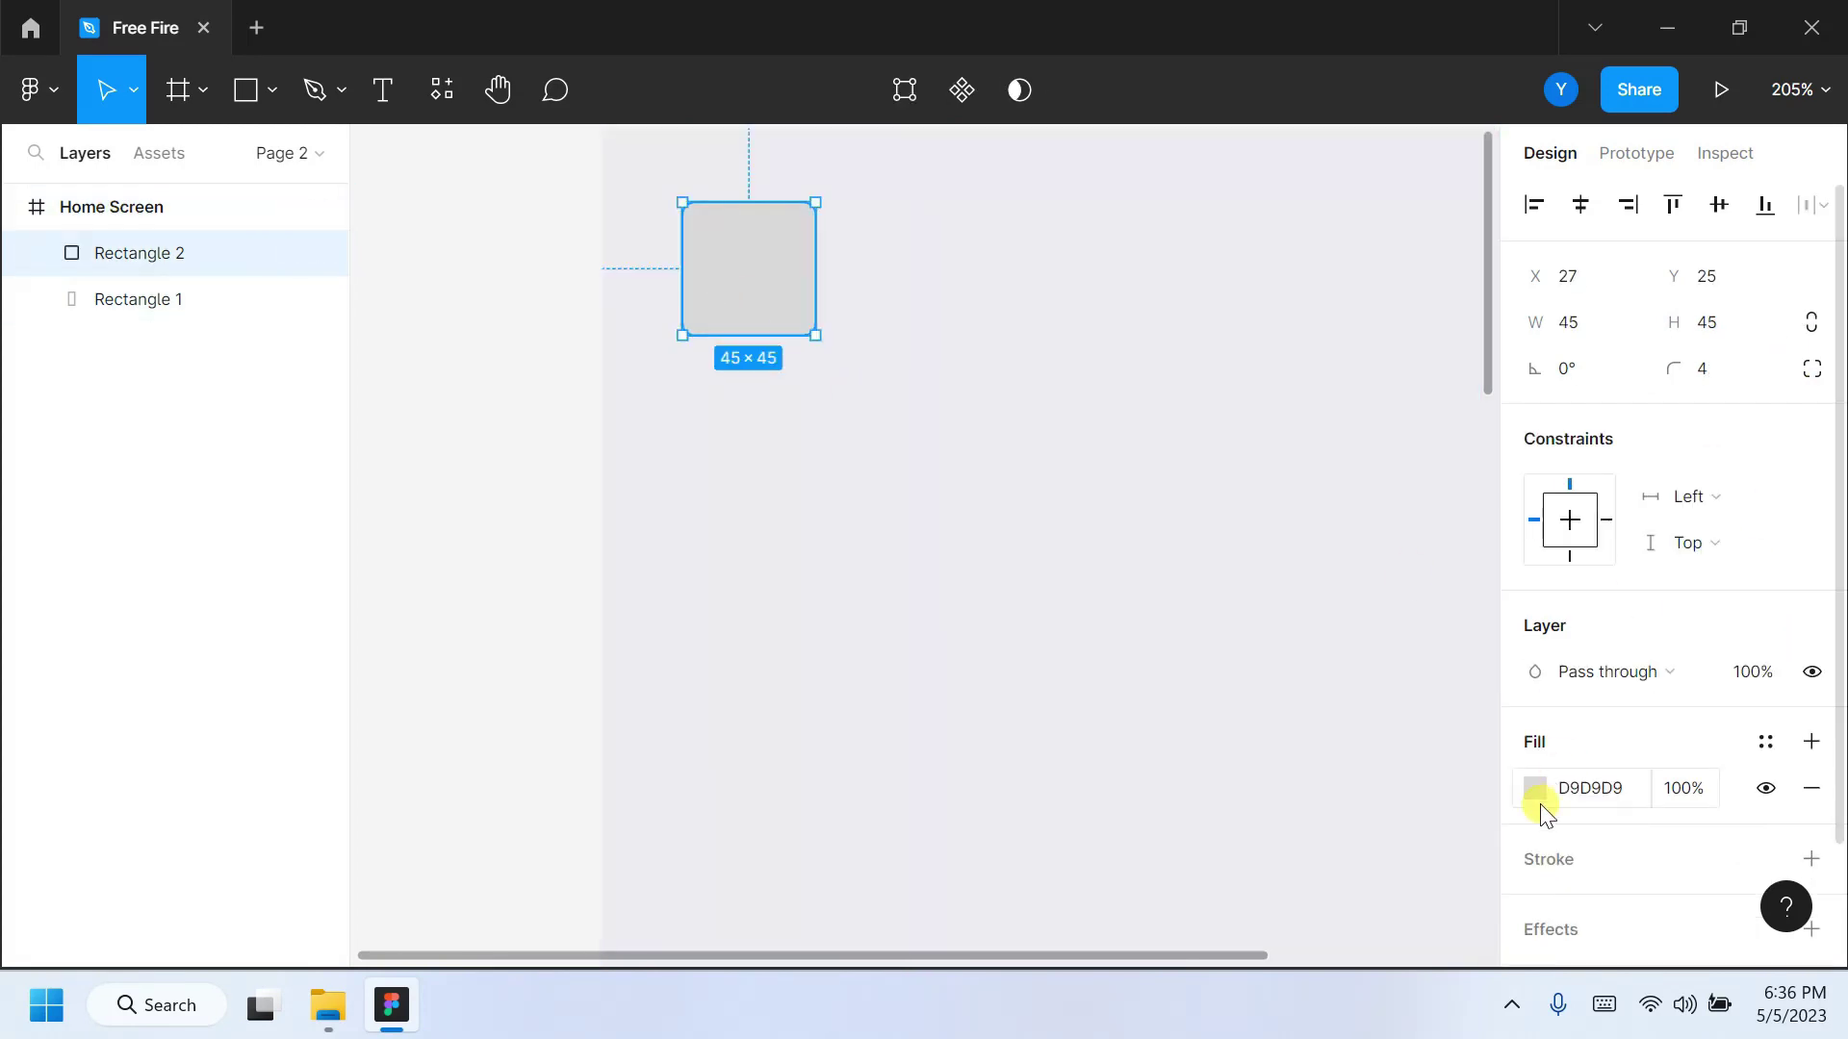
left_click(1535, 786)
left_click(1258, 863)
left_click(1327, 863)
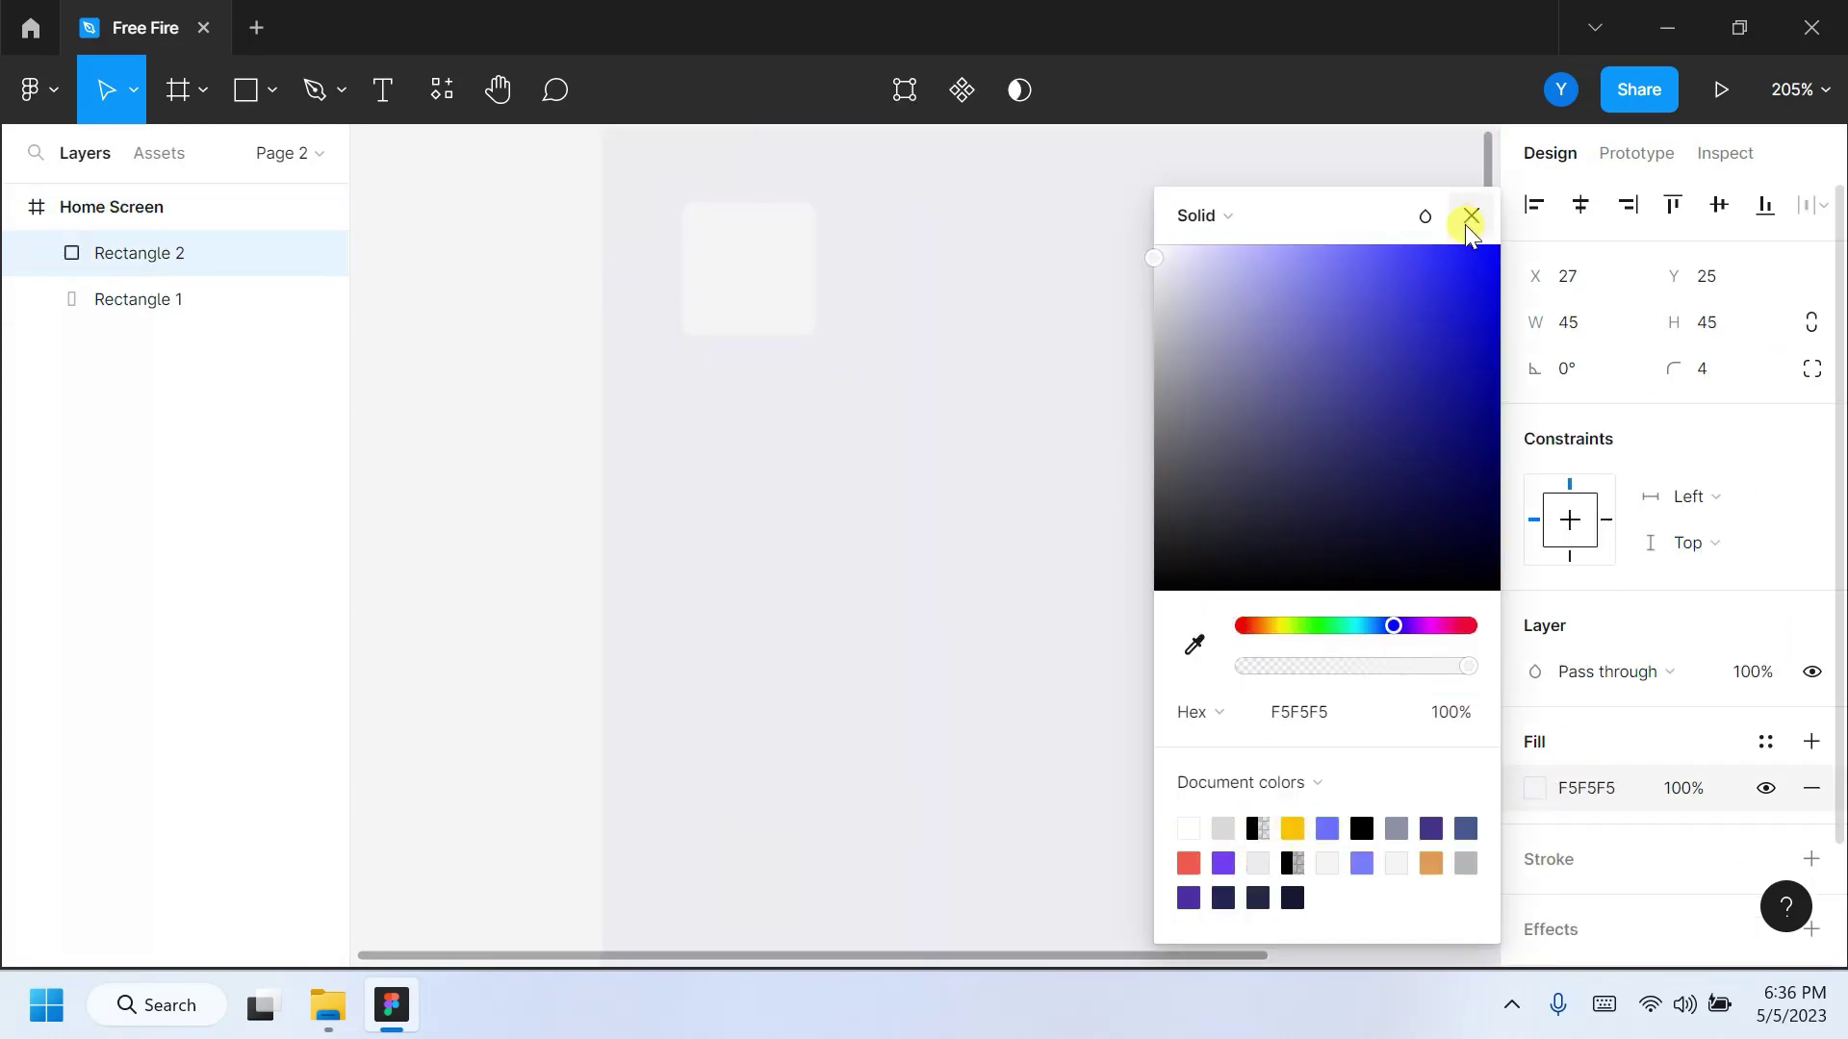
left_click(1472, 216)
scroll(1666, 644, "down", 2)
Give the square a drop shadow with Y offset 7, blur 7 and 10% opacity.
left_click(1811, 783)
left_click(1535, 834)
left_click(1242, 826)
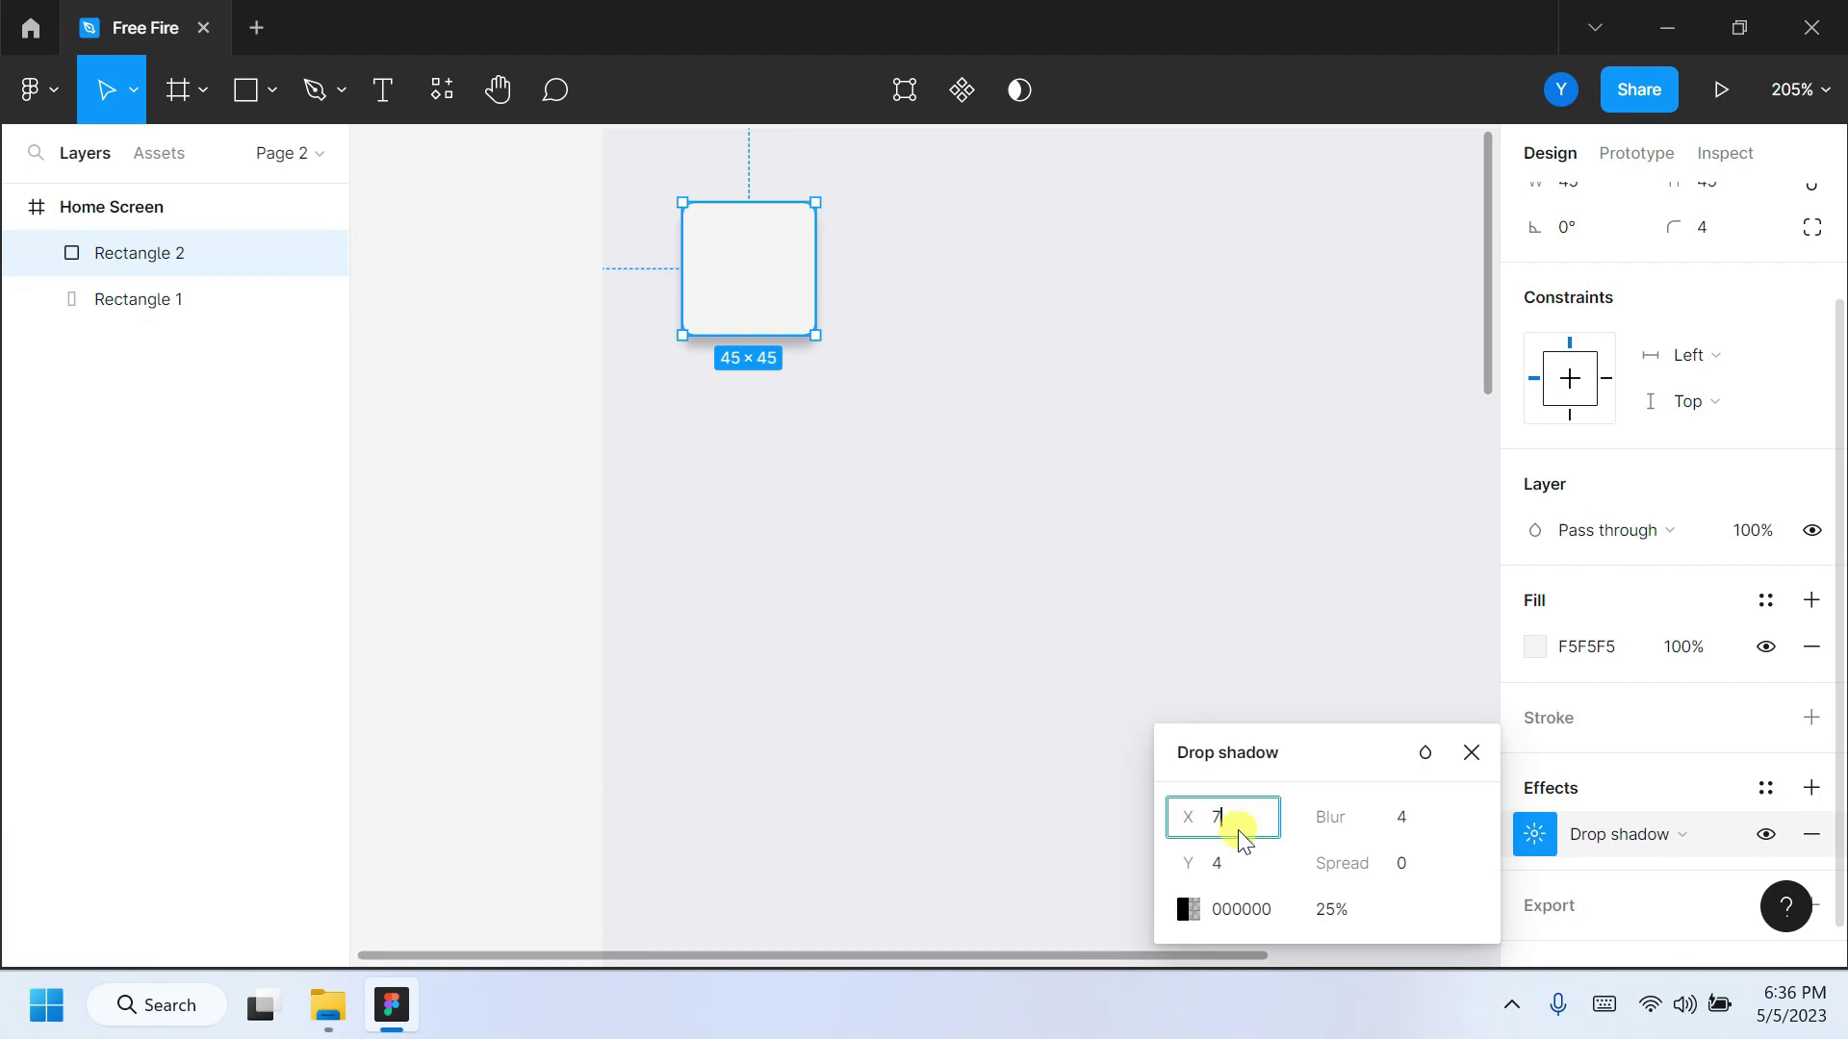
type("7")
left_click(1411, 818)
type("7")
left_click(1343, 908)
type("10")
left_click(1472, 753)
Draw a back arrow on the square with a grey-blue 8A92A5 stroke.
left_click(272, 90)
left_click(183, 227)
mouse_move(759, 429)
left_mouse_down()
mouse_move(726, 268)
mouse_move(741, 276)
left_mouse_up()
left_click(1702, 770)
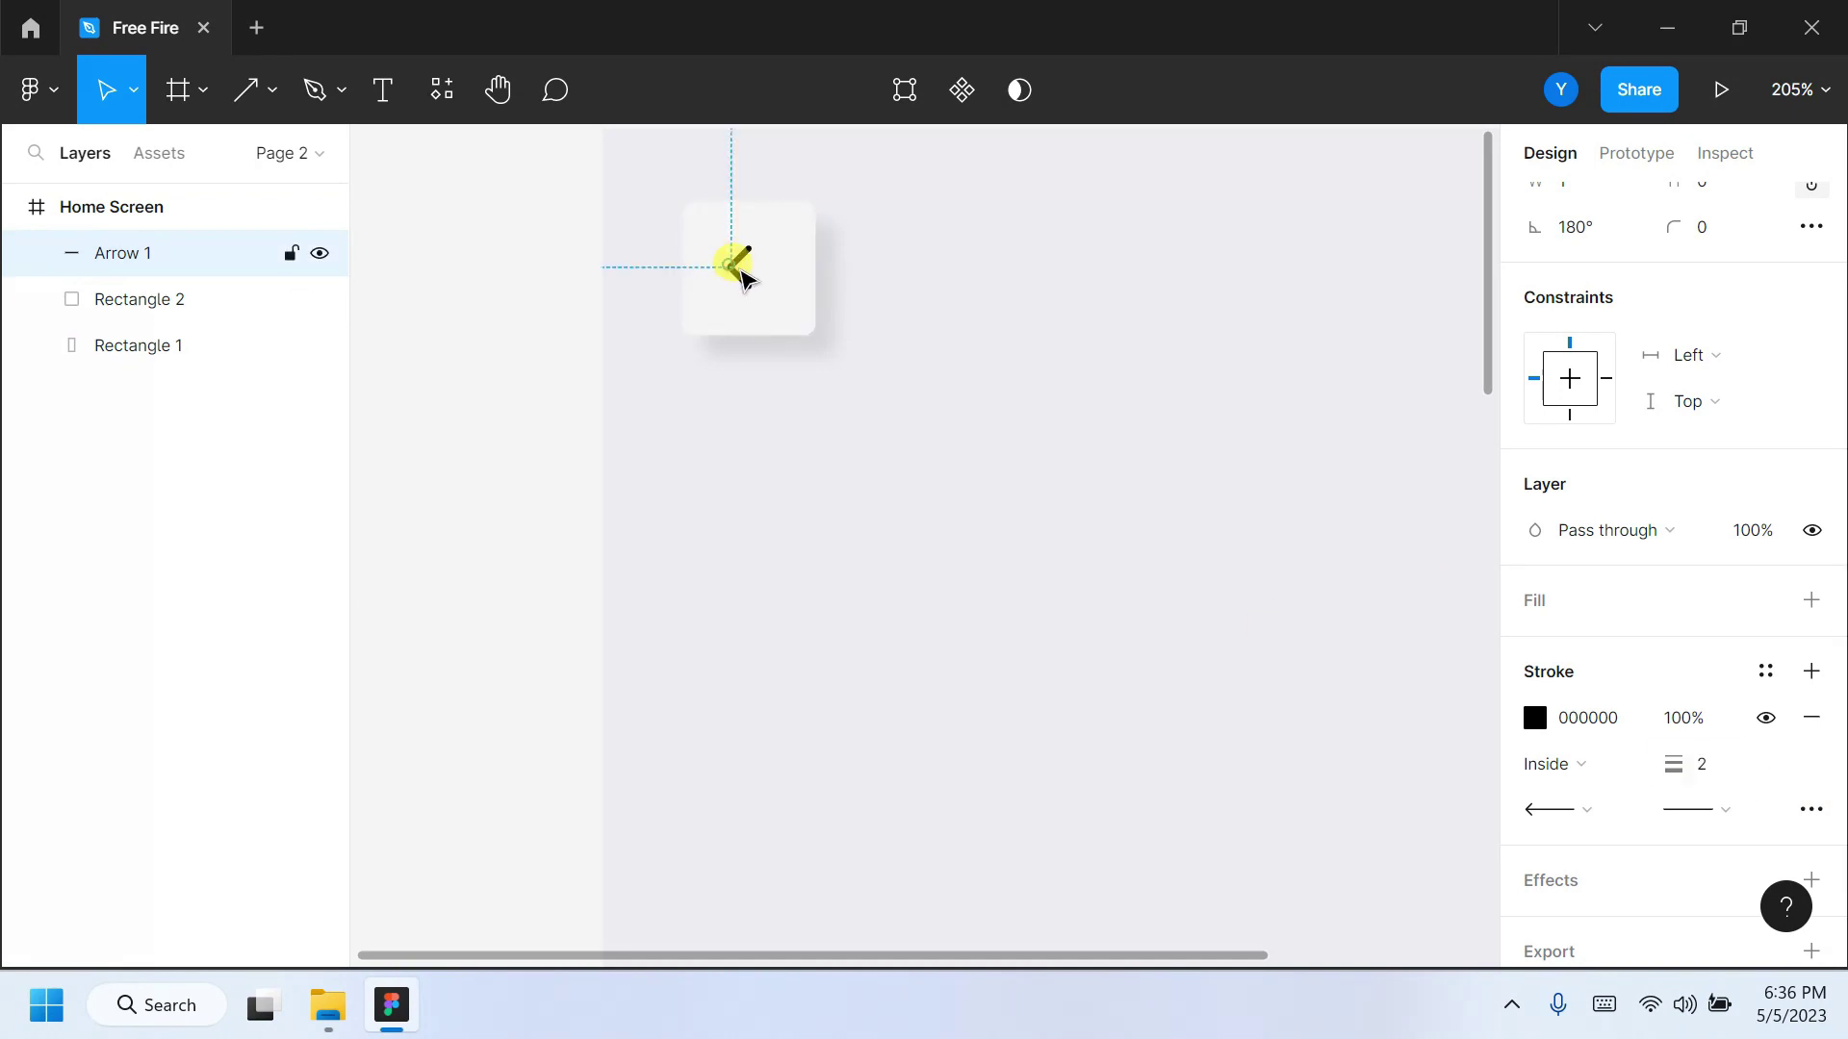
left_click(1534, 718)
left_click(1401, 827)
left_click(477, 478)
scroll(471, 462, "down", 3)
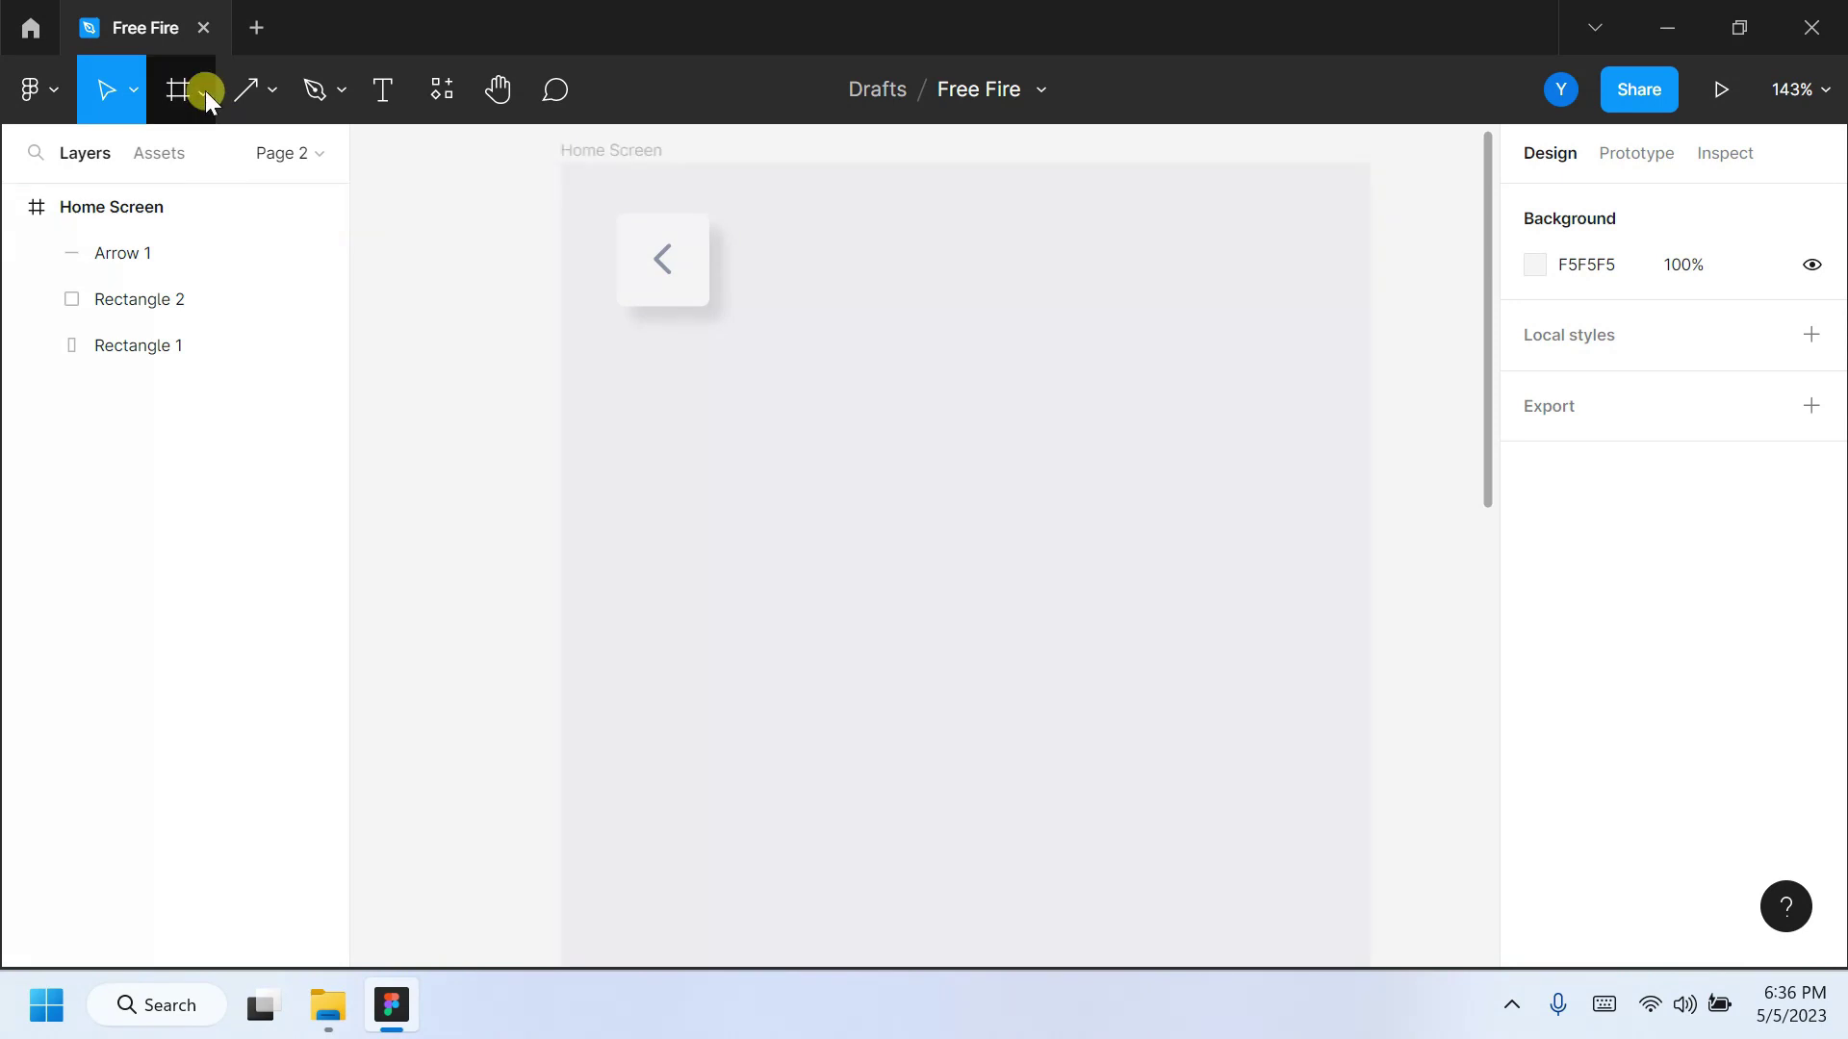
left_click(270, 90)
Group the arrow and square and name the group Back.
left_click(111, 297)
left_click(112, 252, "shift")
key("ctrl+g")
double_click(113, 253)
type("ck")
left_click(616, 372)
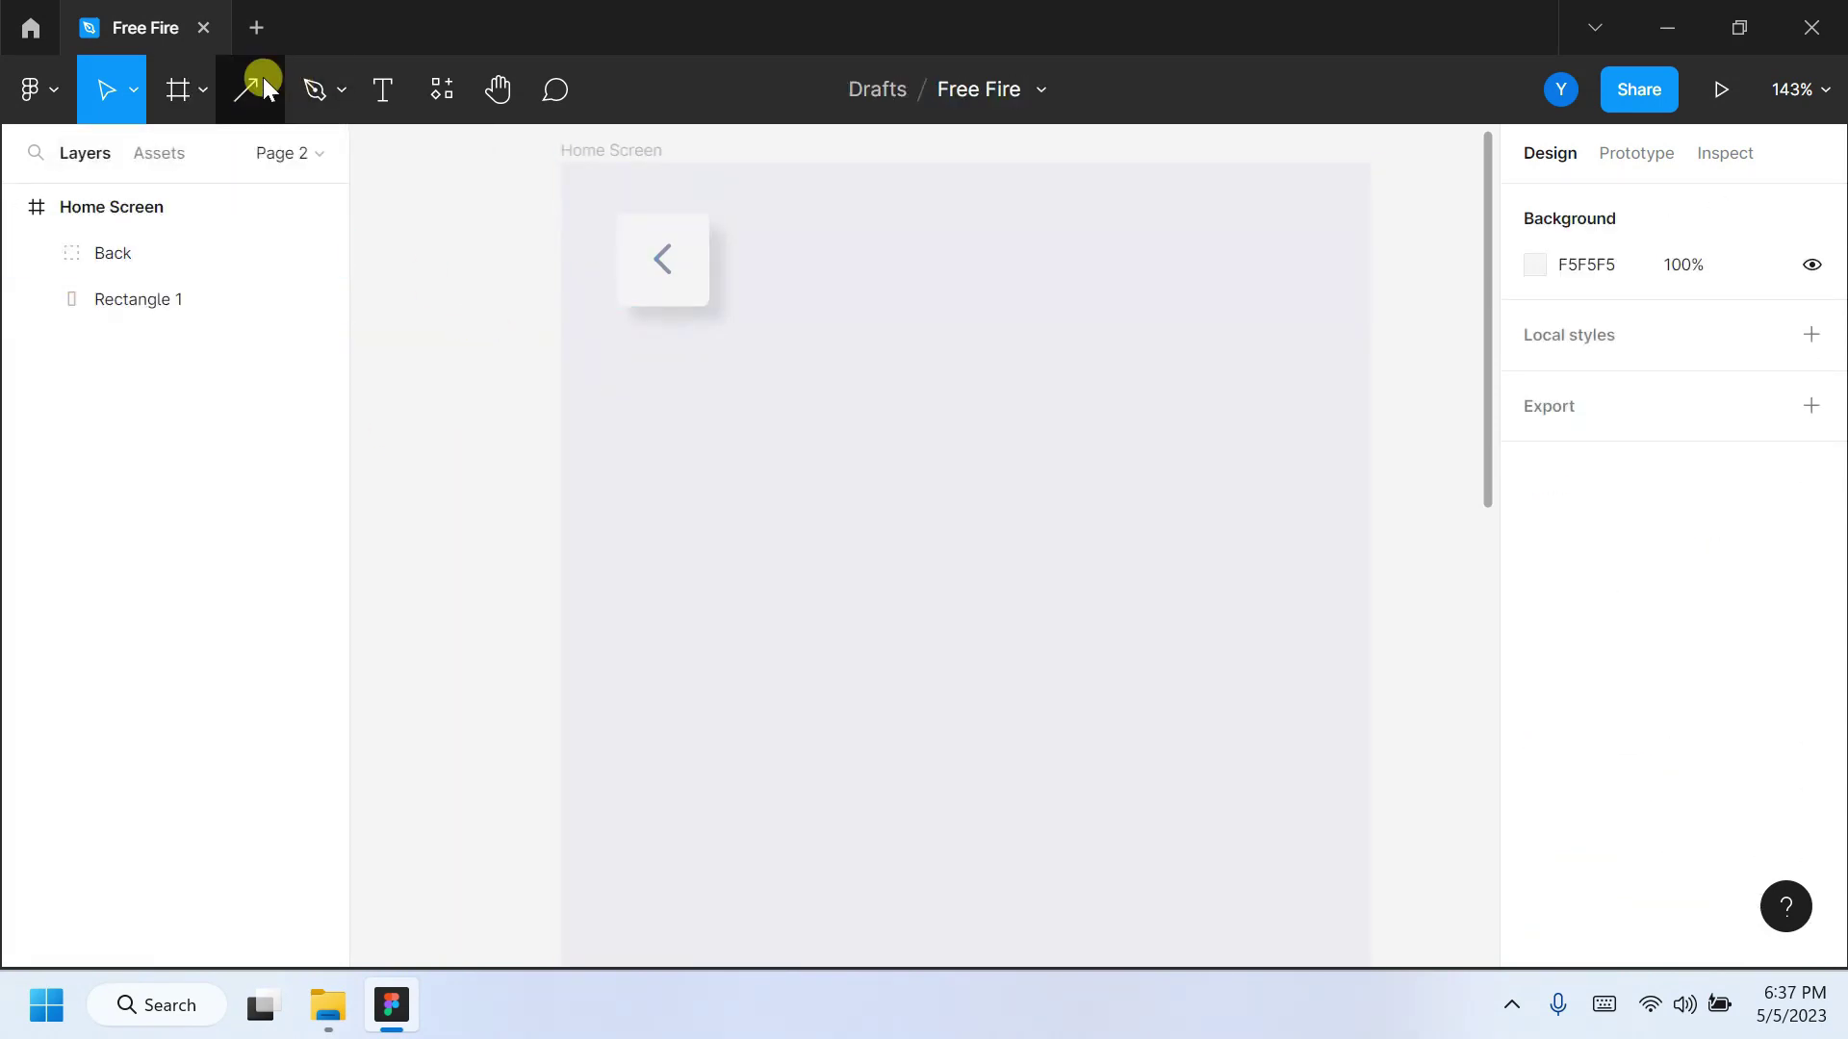
Draw a 336×336 circle in the frame and fill it purple.
left_click(270, 90)
left_click(144, 274)
mouse_move(758, 298)
left_mouse_down()
mouse_move(1263, 864)
mouse_move(1271, 812)
left_mouse_up()
left_click(1722, 324)
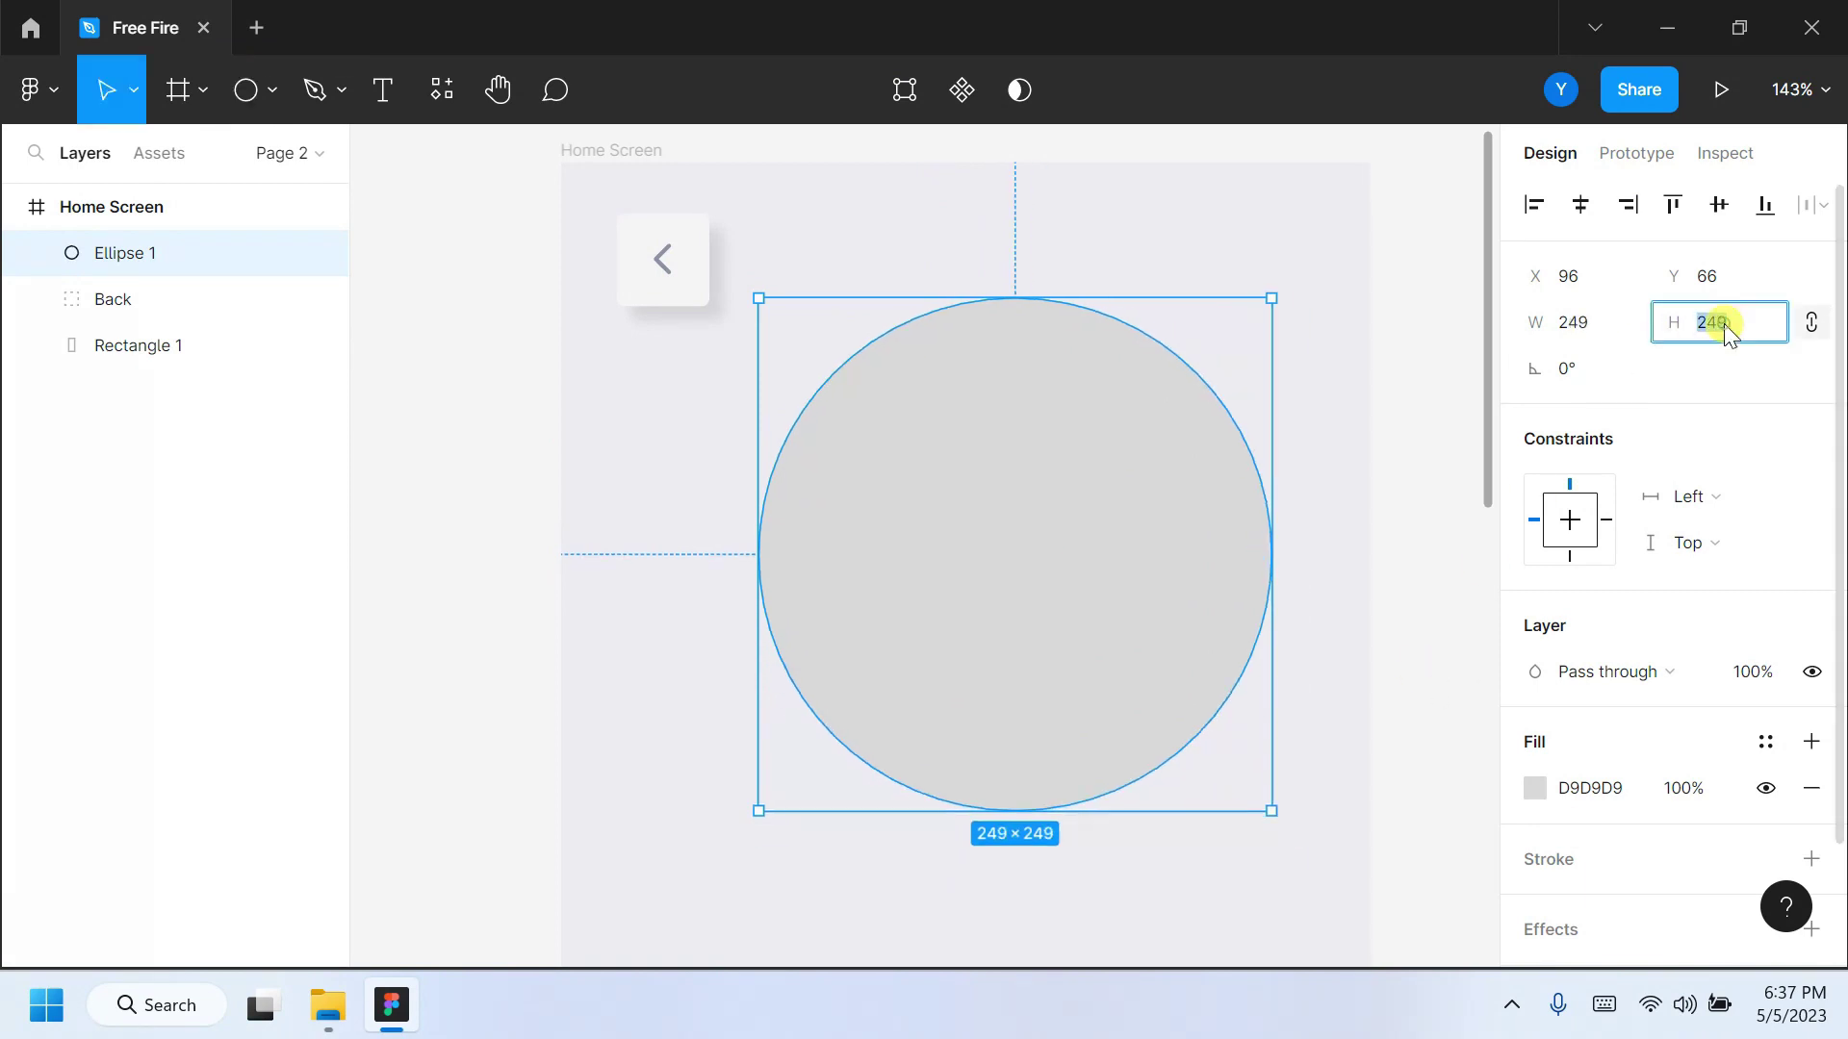
type("6")
key("Return")
left_click_drag(997, 640, 904, 639)
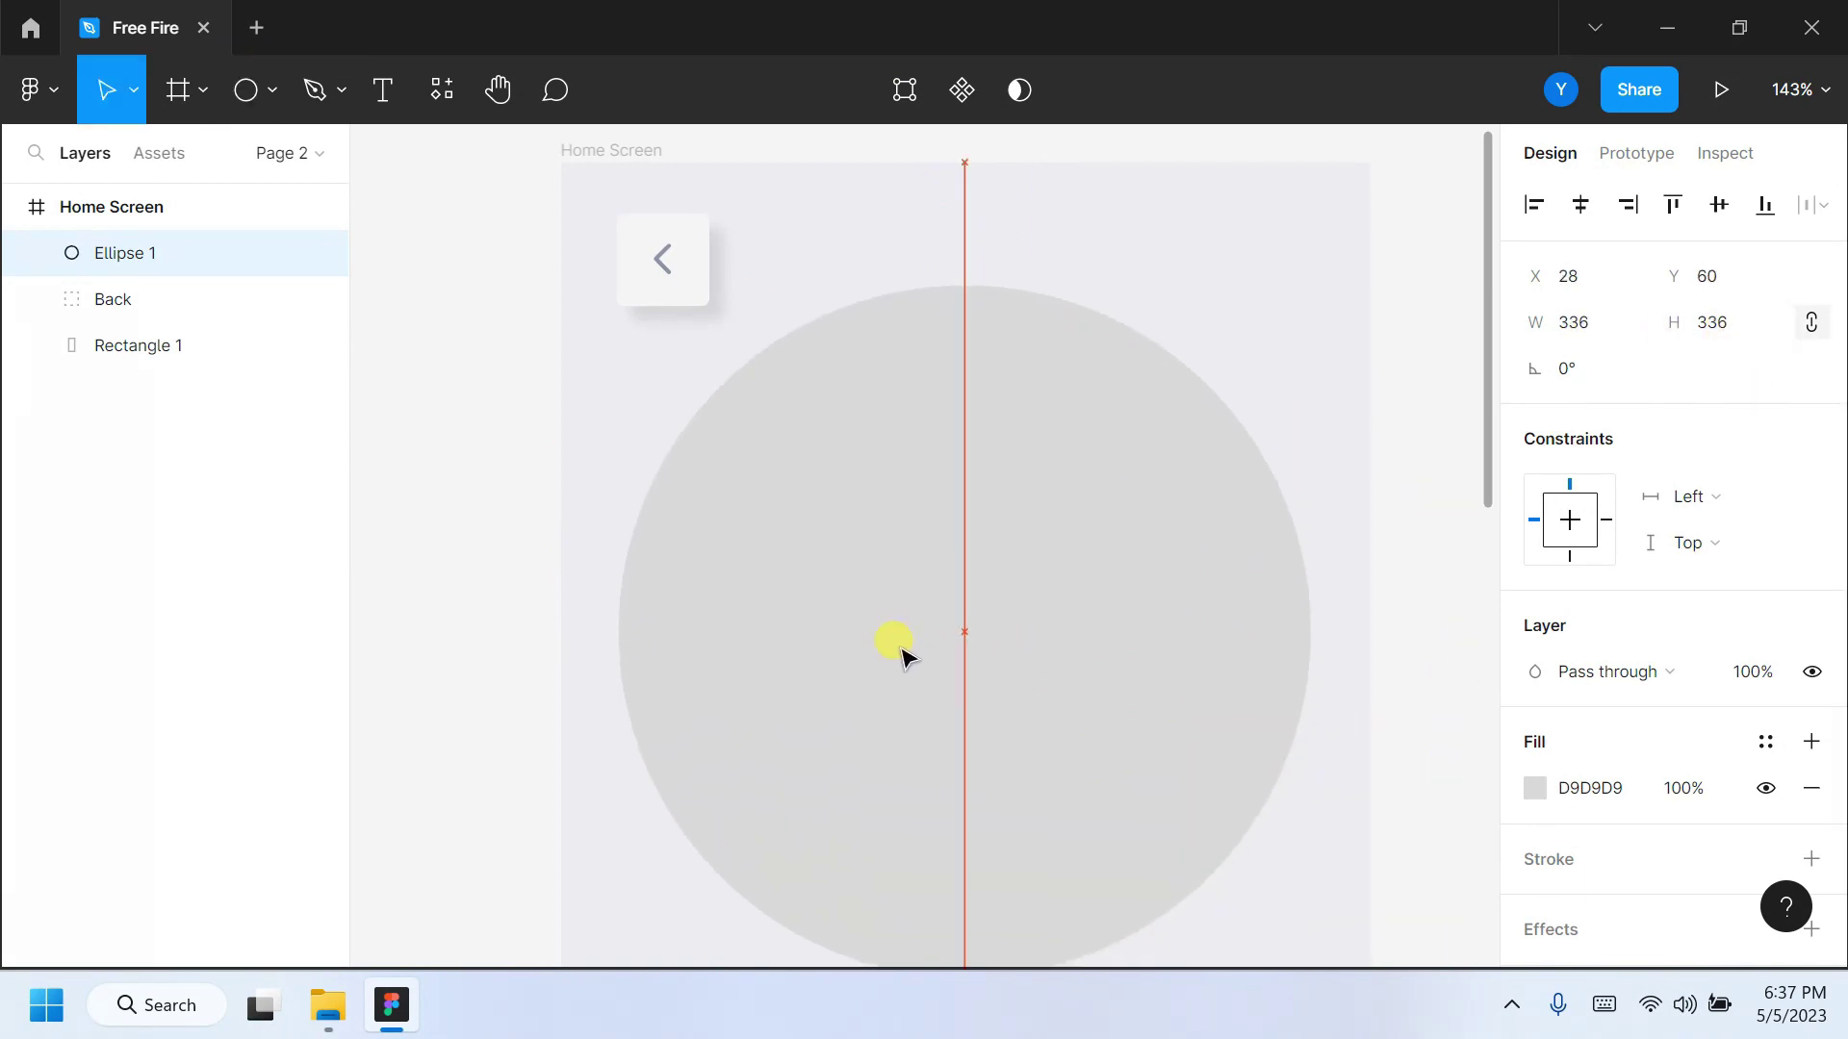
scroll(1001, 611, "down", 1)
left_click(1535, 788)
left_click(1424, 825)
left_click(1390, 256)
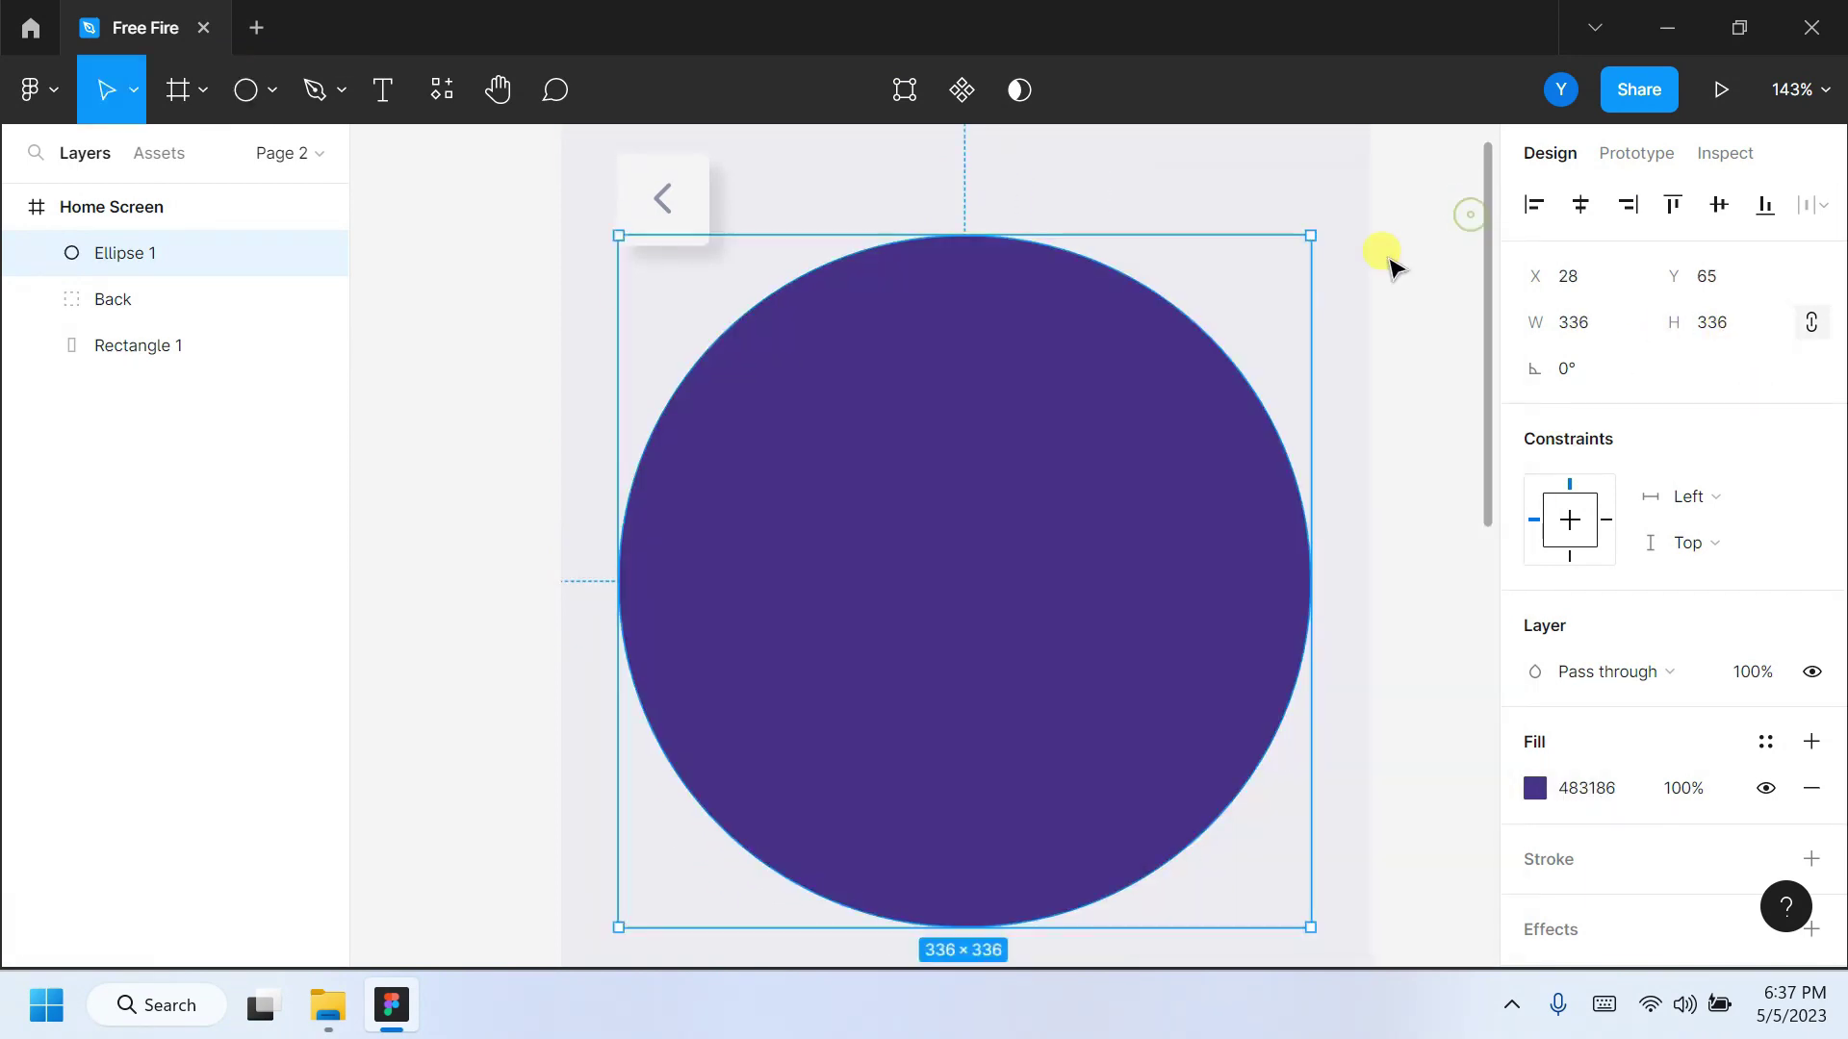
Duplicate the background rectangle, then delete the copy.
left_click(1402, 546)
scroll(1402, 545, "up", 1)
scroll(1401, 546, "up", 1)
scroll(1401, 546, "down", 1)
scroll(1402, 545, "down", 1)
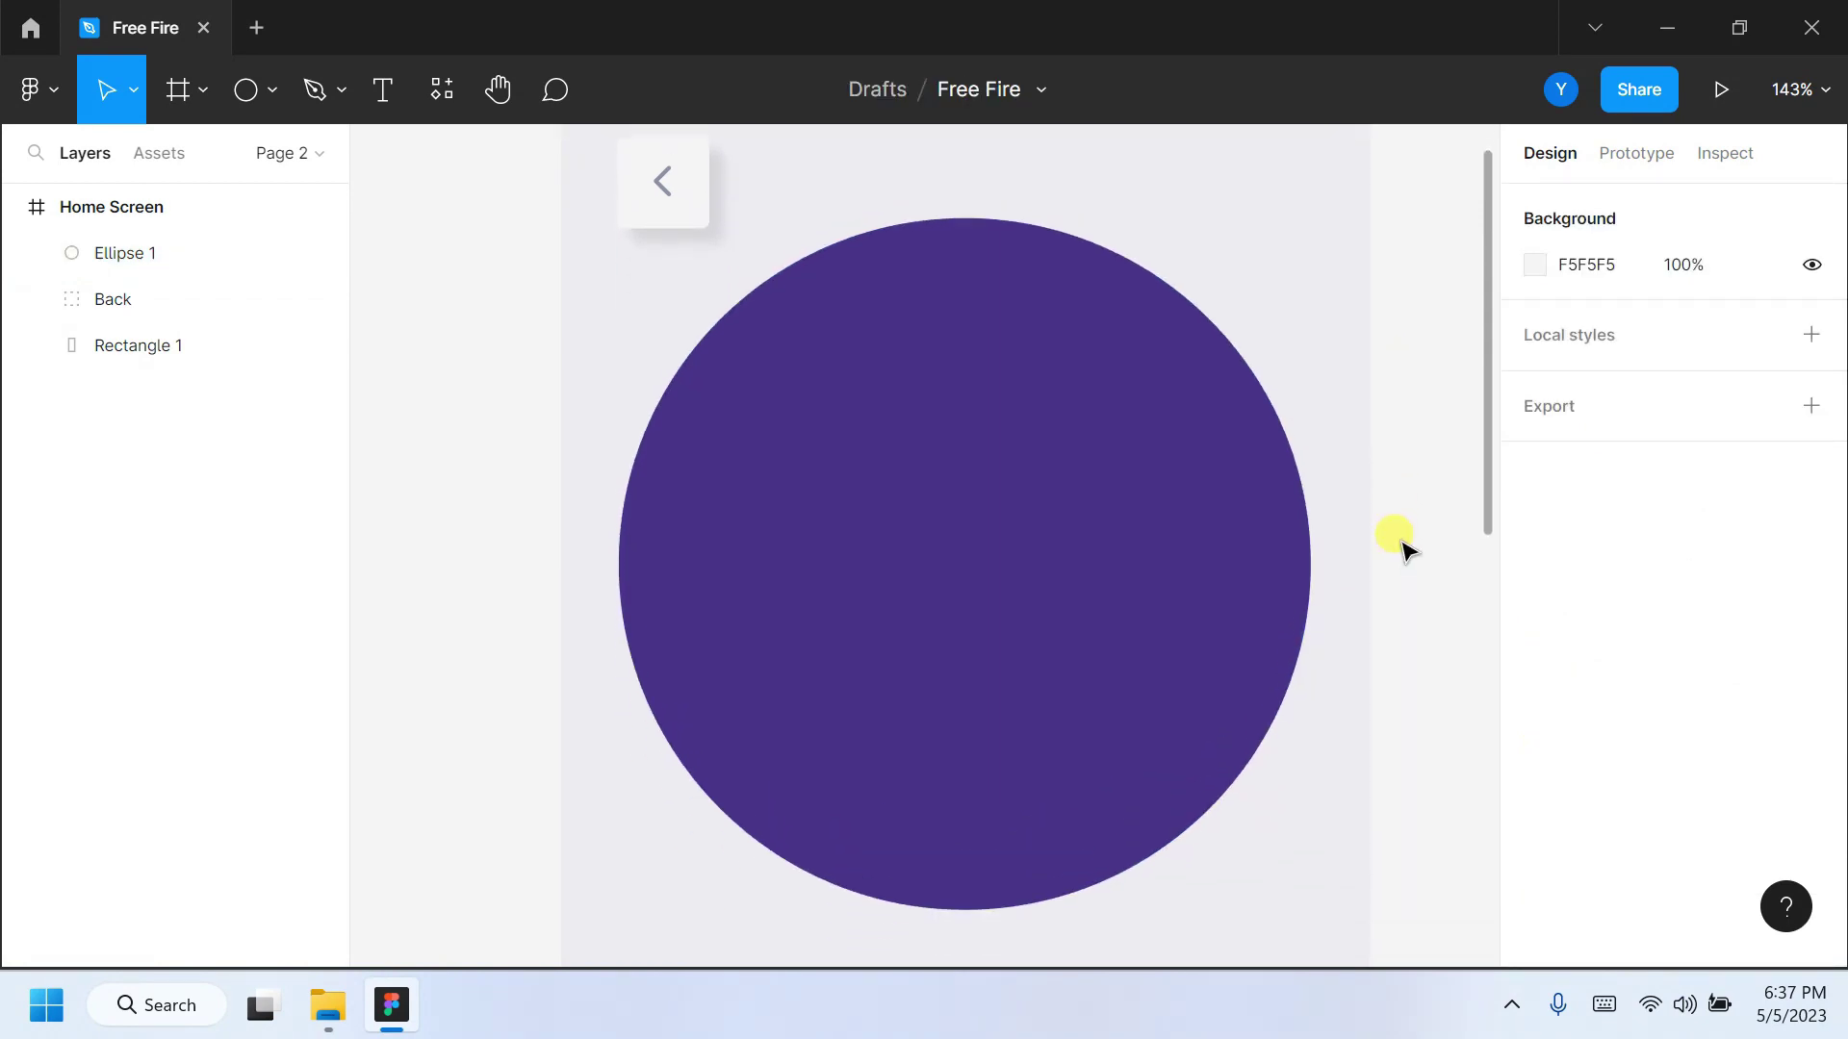
scroll(1021, 520, "down", 5)
left_click(899, 783)
left_click(124, 346)
key("ctrl+d")
key("Delete")
scroll(916, 577, "down", 3)
scroll(796, 487, "down", 3)
Draw a 625 px tall panel whose top lines up with the circle's centre.
left_click(267, 89)
left_click(269, 160)
left_click_drag(836, 447, 1087, 843)
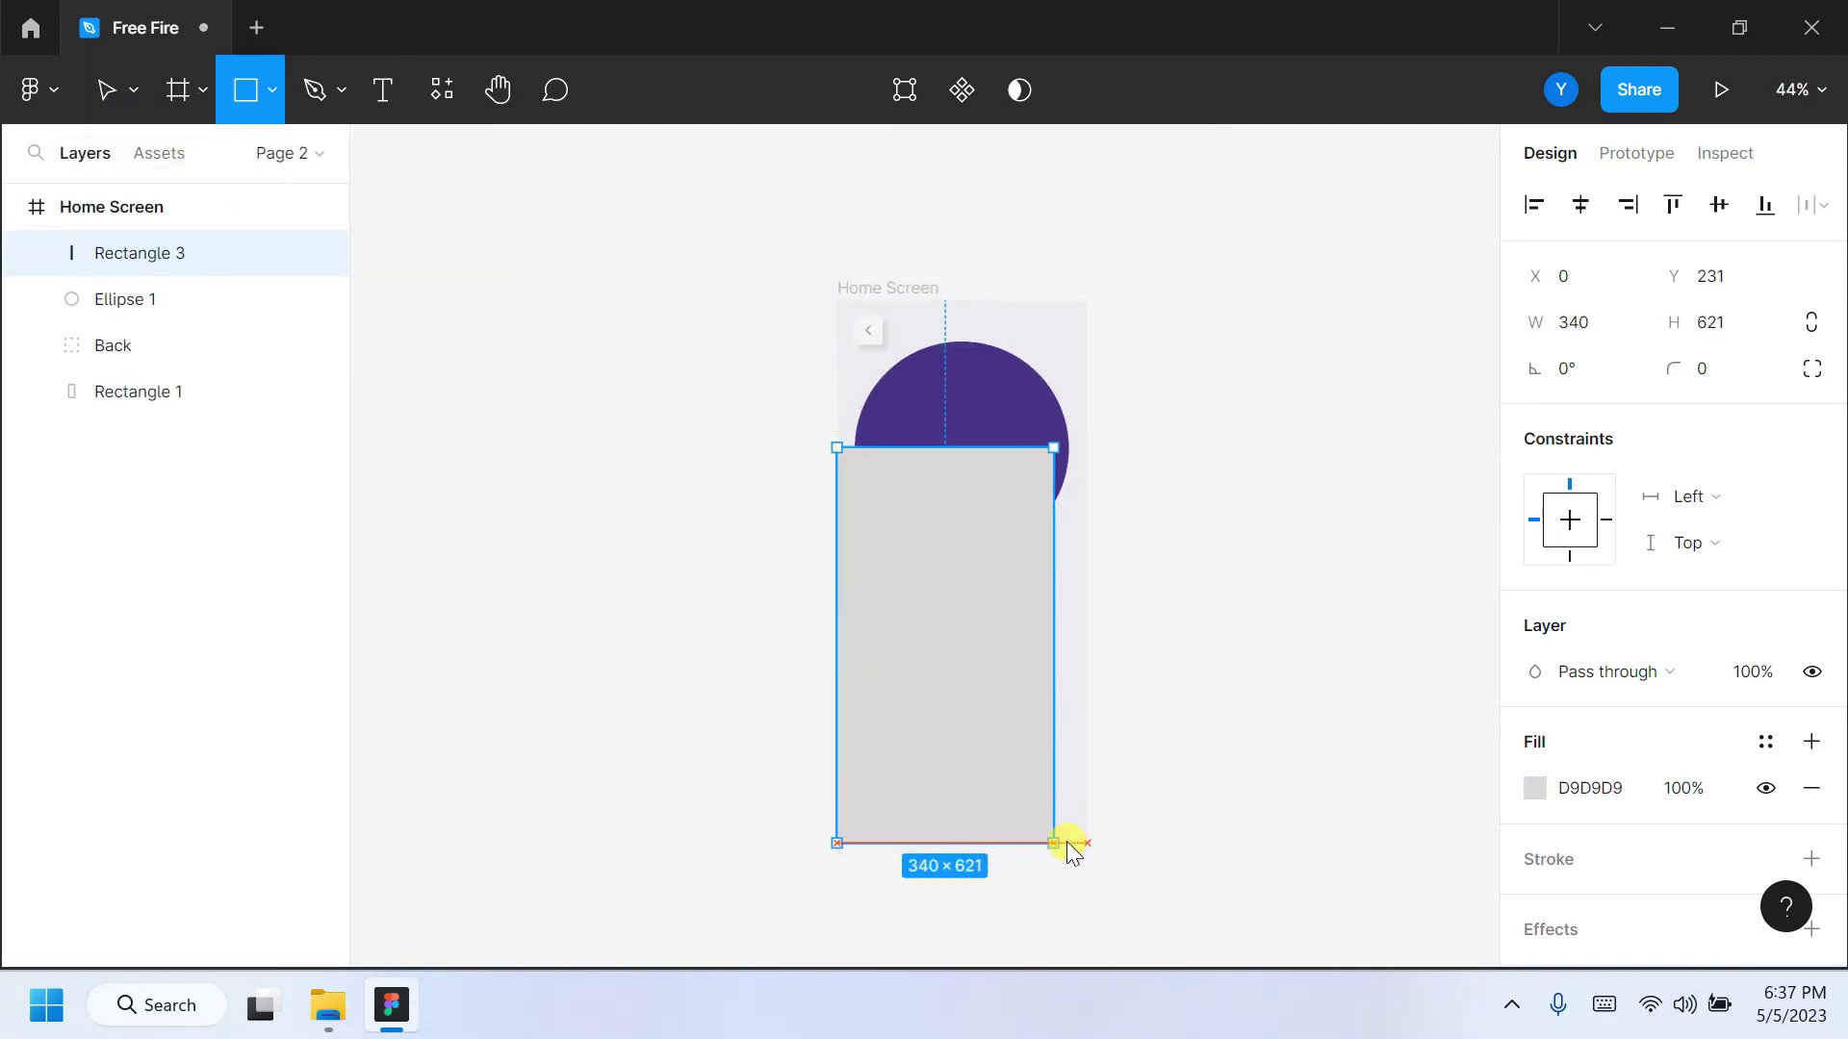
left_click(963, 472)
left_click_drag(985, 442, 985, 445)
left_click(1727, 322)
type("625")
key("Return")
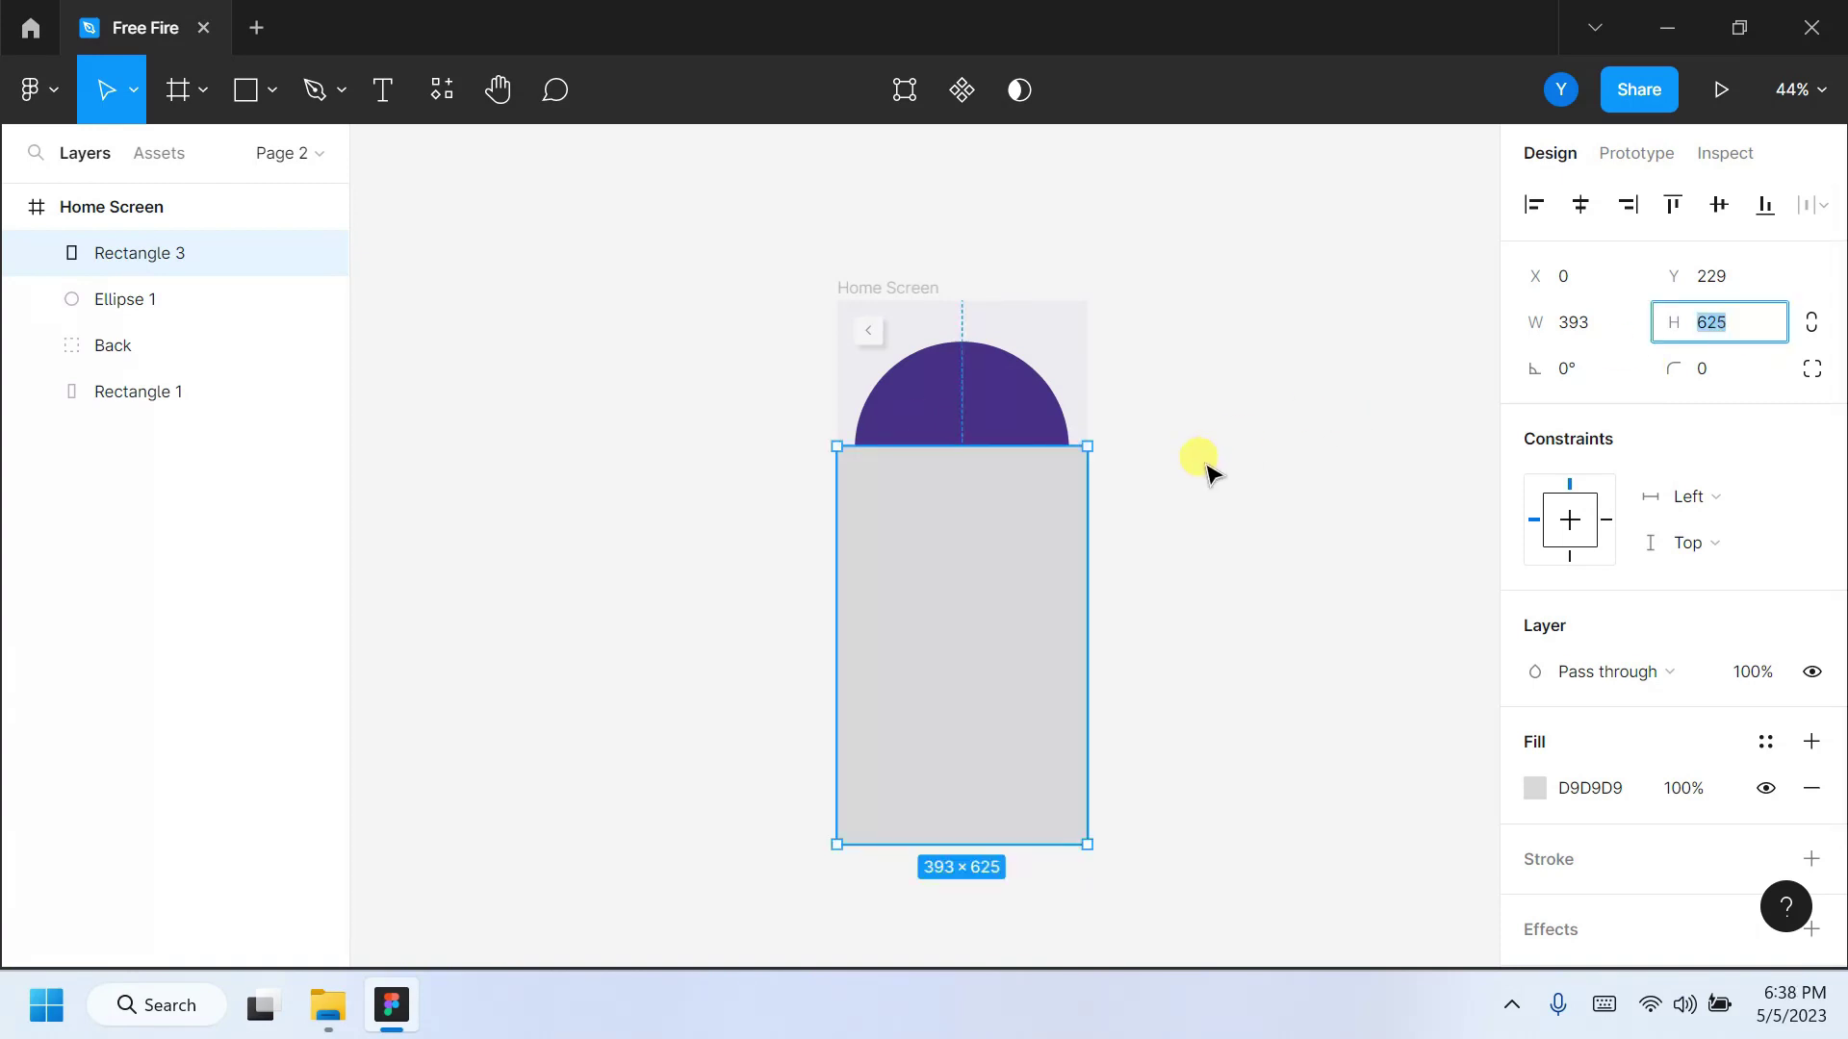
Fill the panel ECECF1 and round its top corners to 35.
left_click(1534, 788)
left_click(1468, 215)
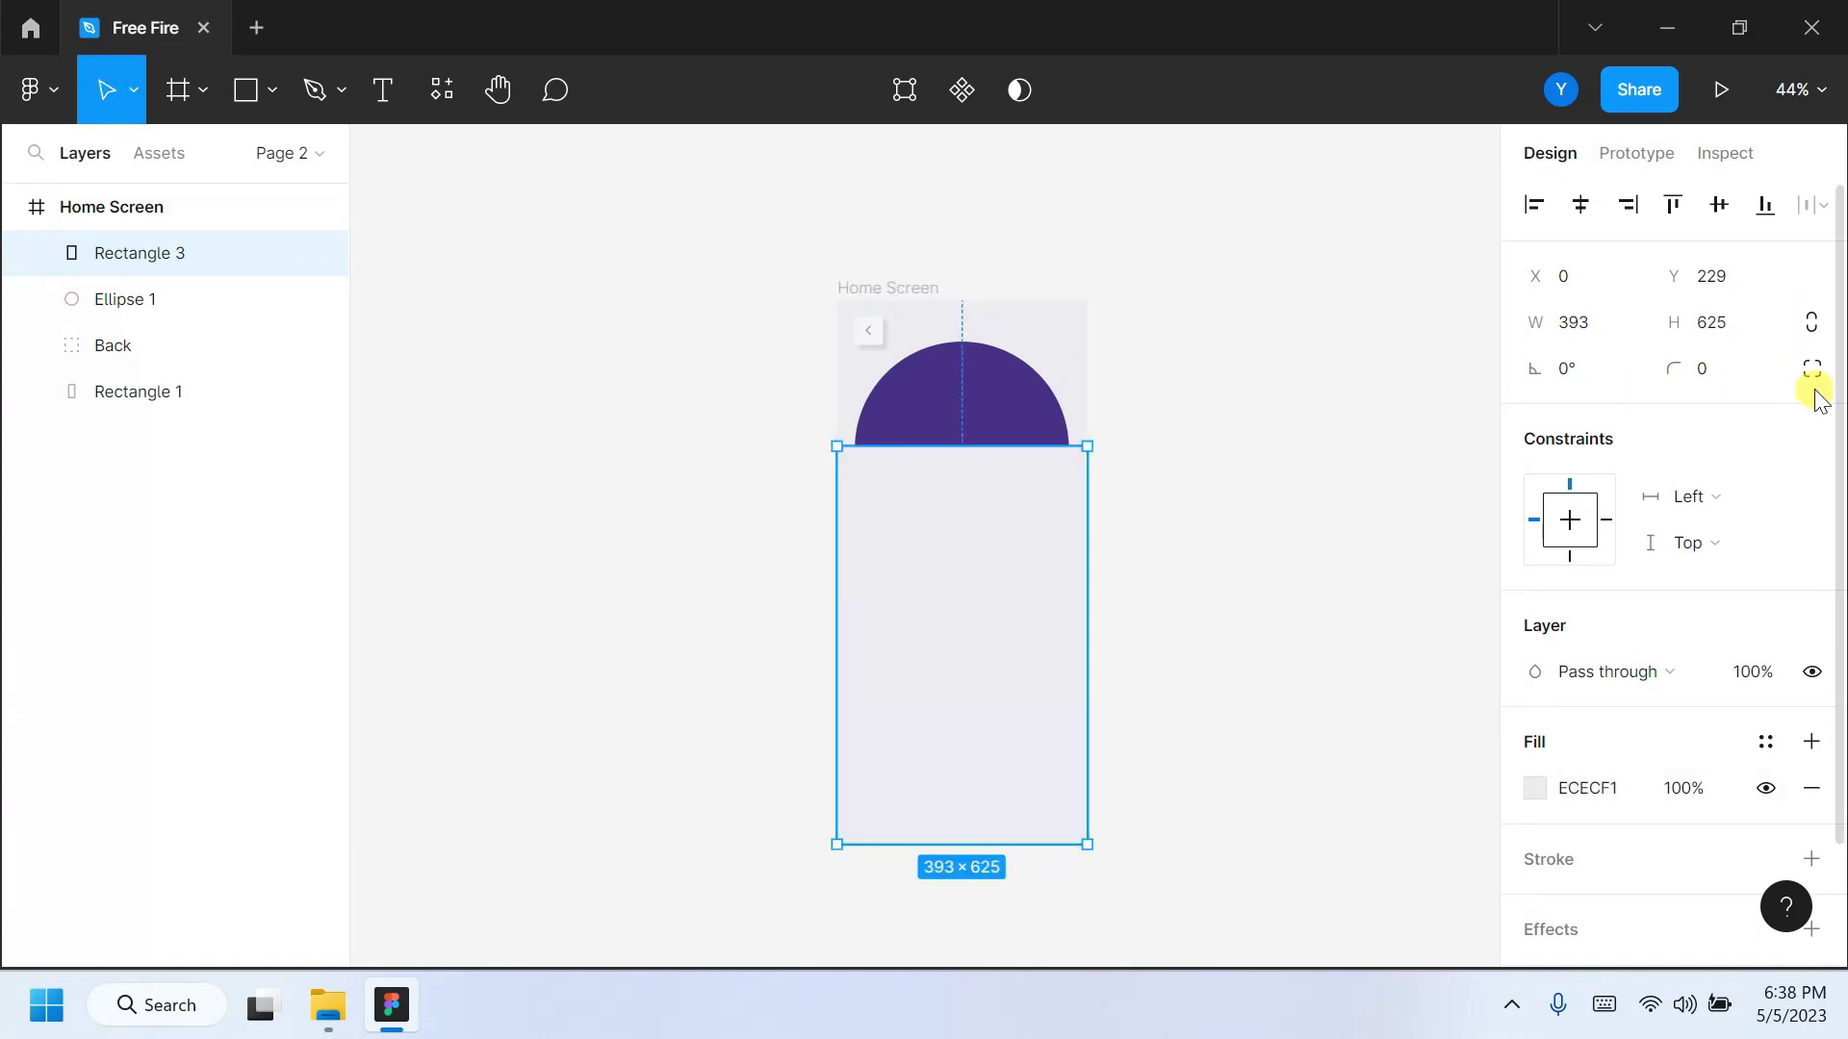
left_click(1812, 370)
left_click(1613, 416)
type("35")
key("Return")
scroll(941, 483, "up", 5)
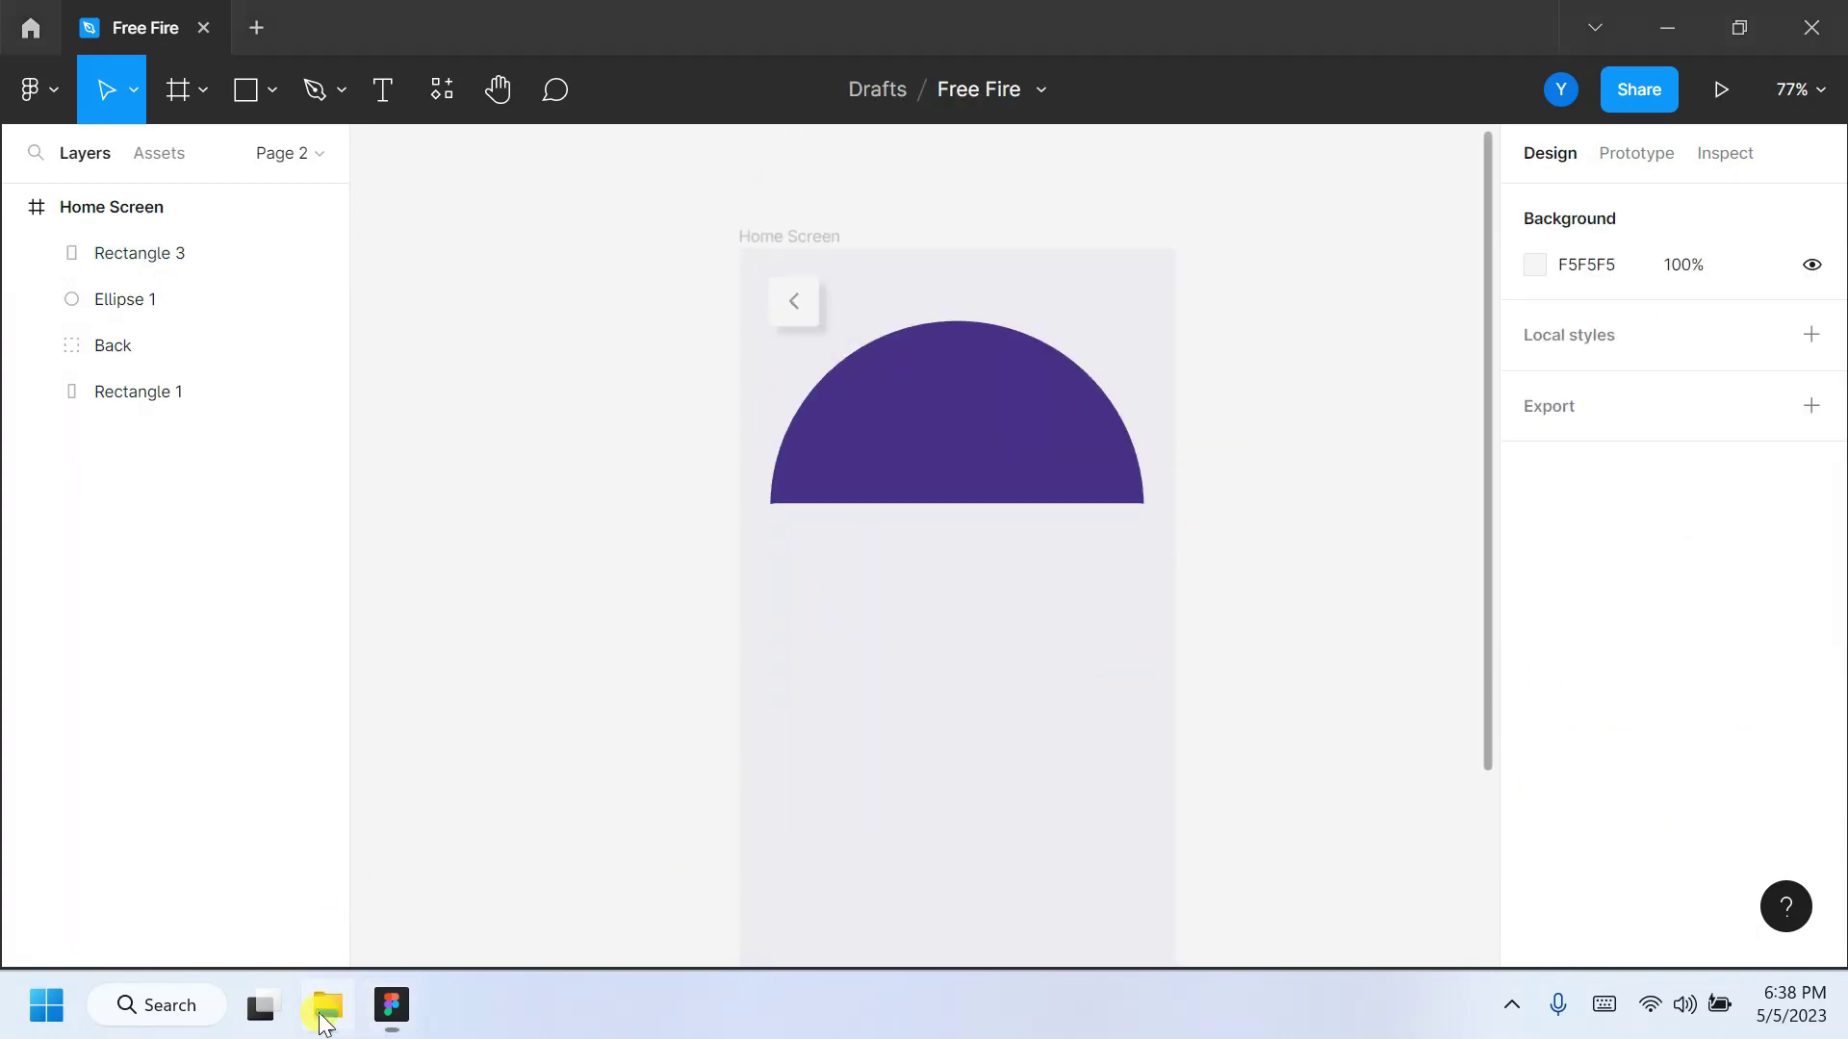
Bring the three character images into Home Screen over the purple semicircle.
left_click(329, 1005)
mouse_move(328, 289)
left_mouse_down()
mouse_move(356, 253)
mouse_move(399, 890)
mouse_move(744, 368)
mouse_move(1028, 369)
left_mouse_up()
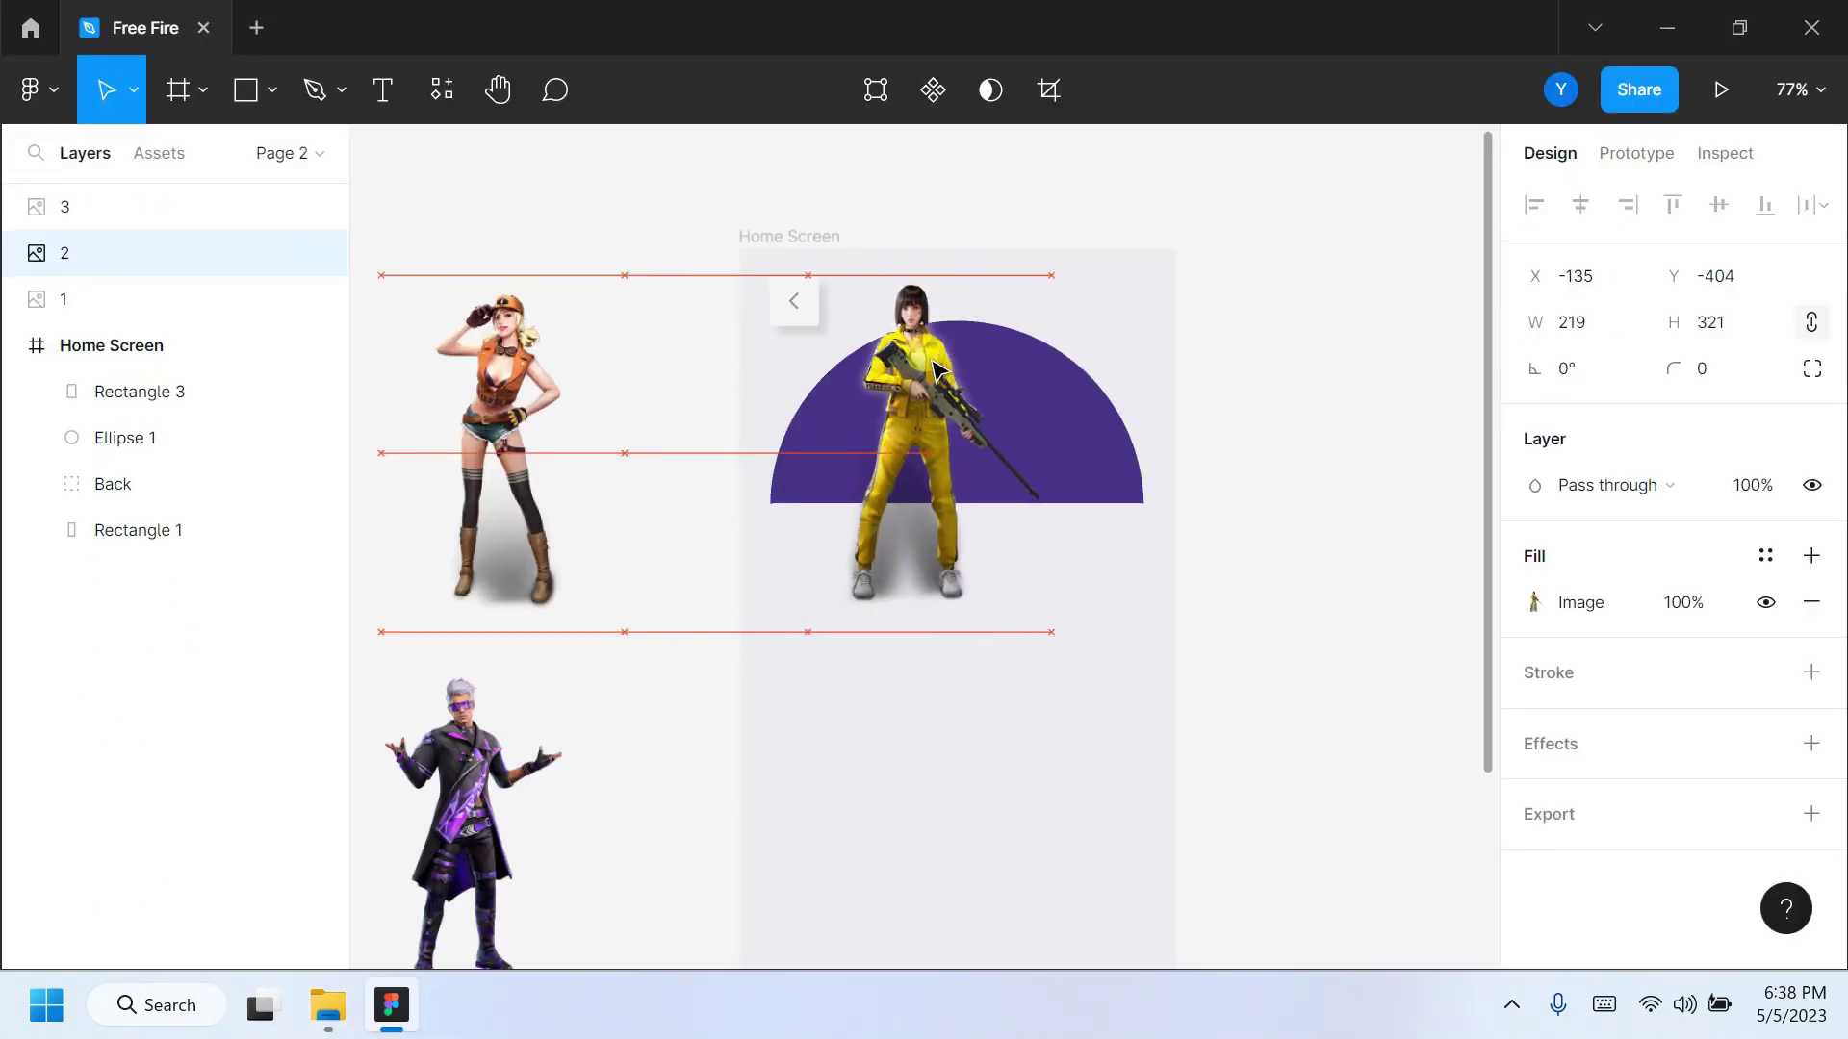
left_click_drag(462, 808, 957, 409)
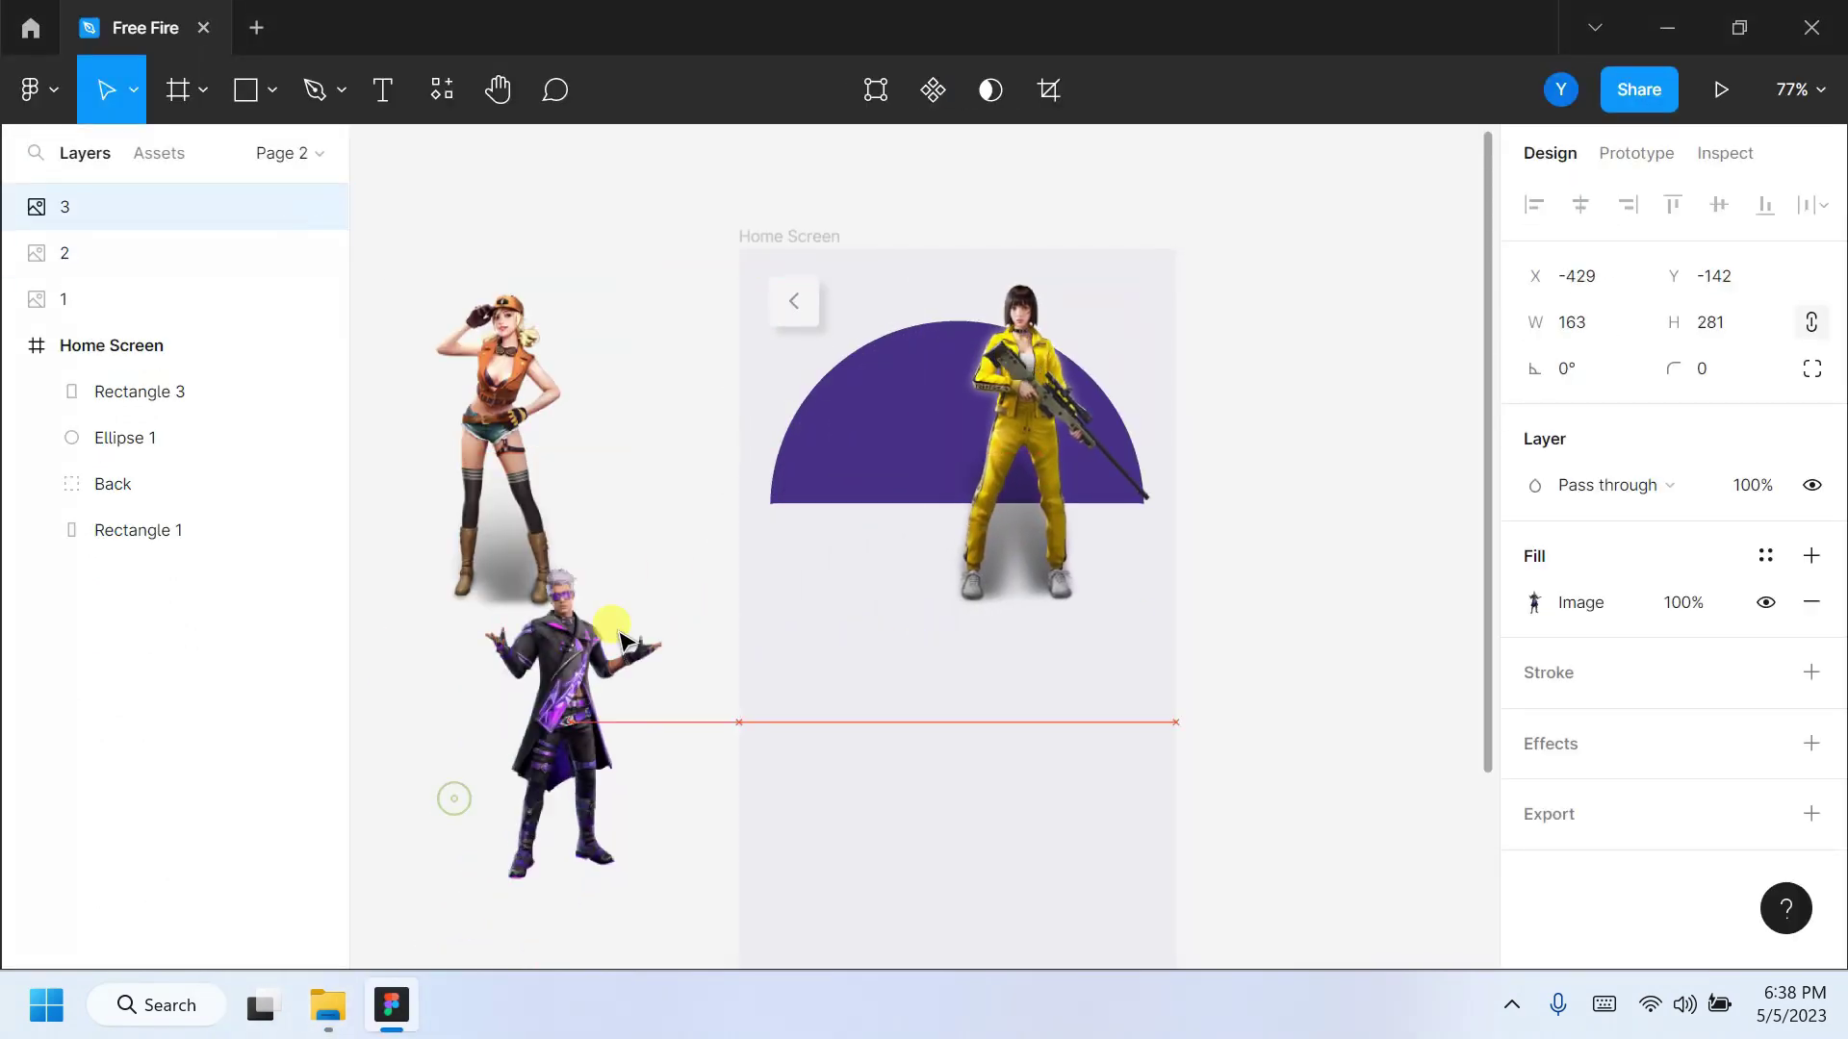
left_click_drag(471, 393, 863, 378)
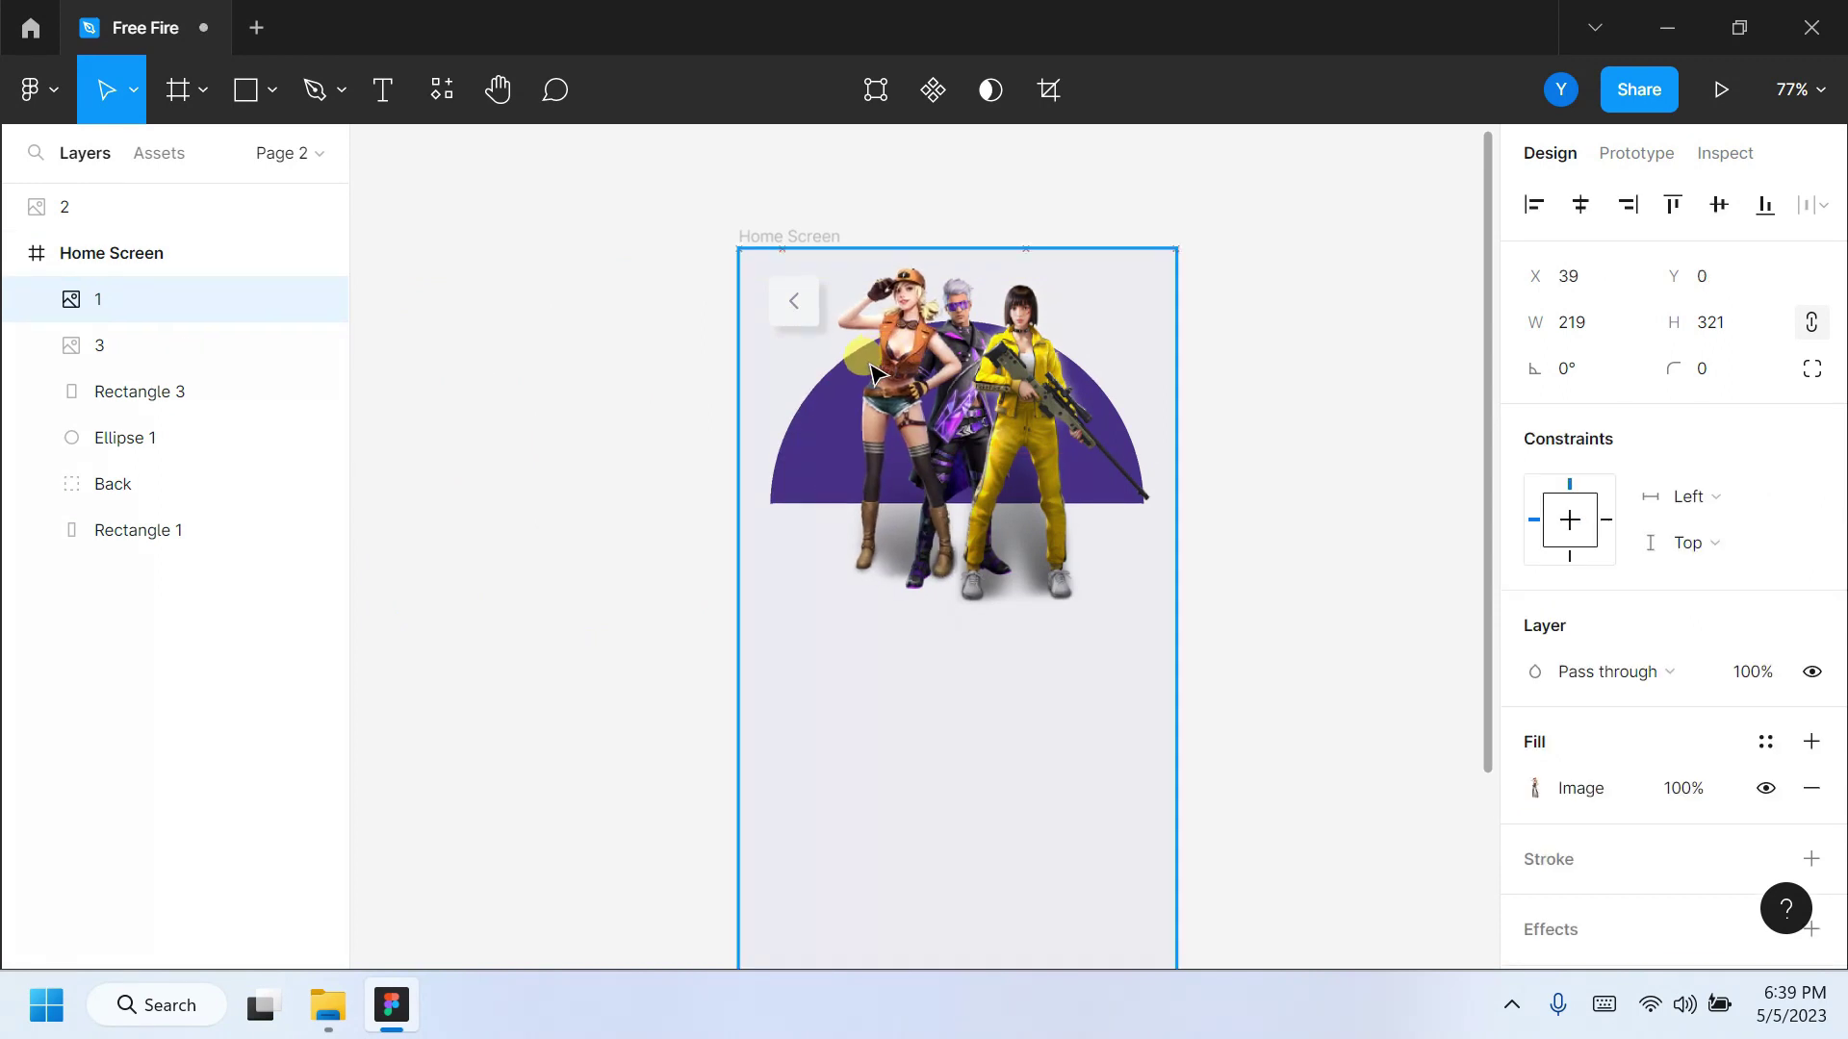
left_click(69, 209)
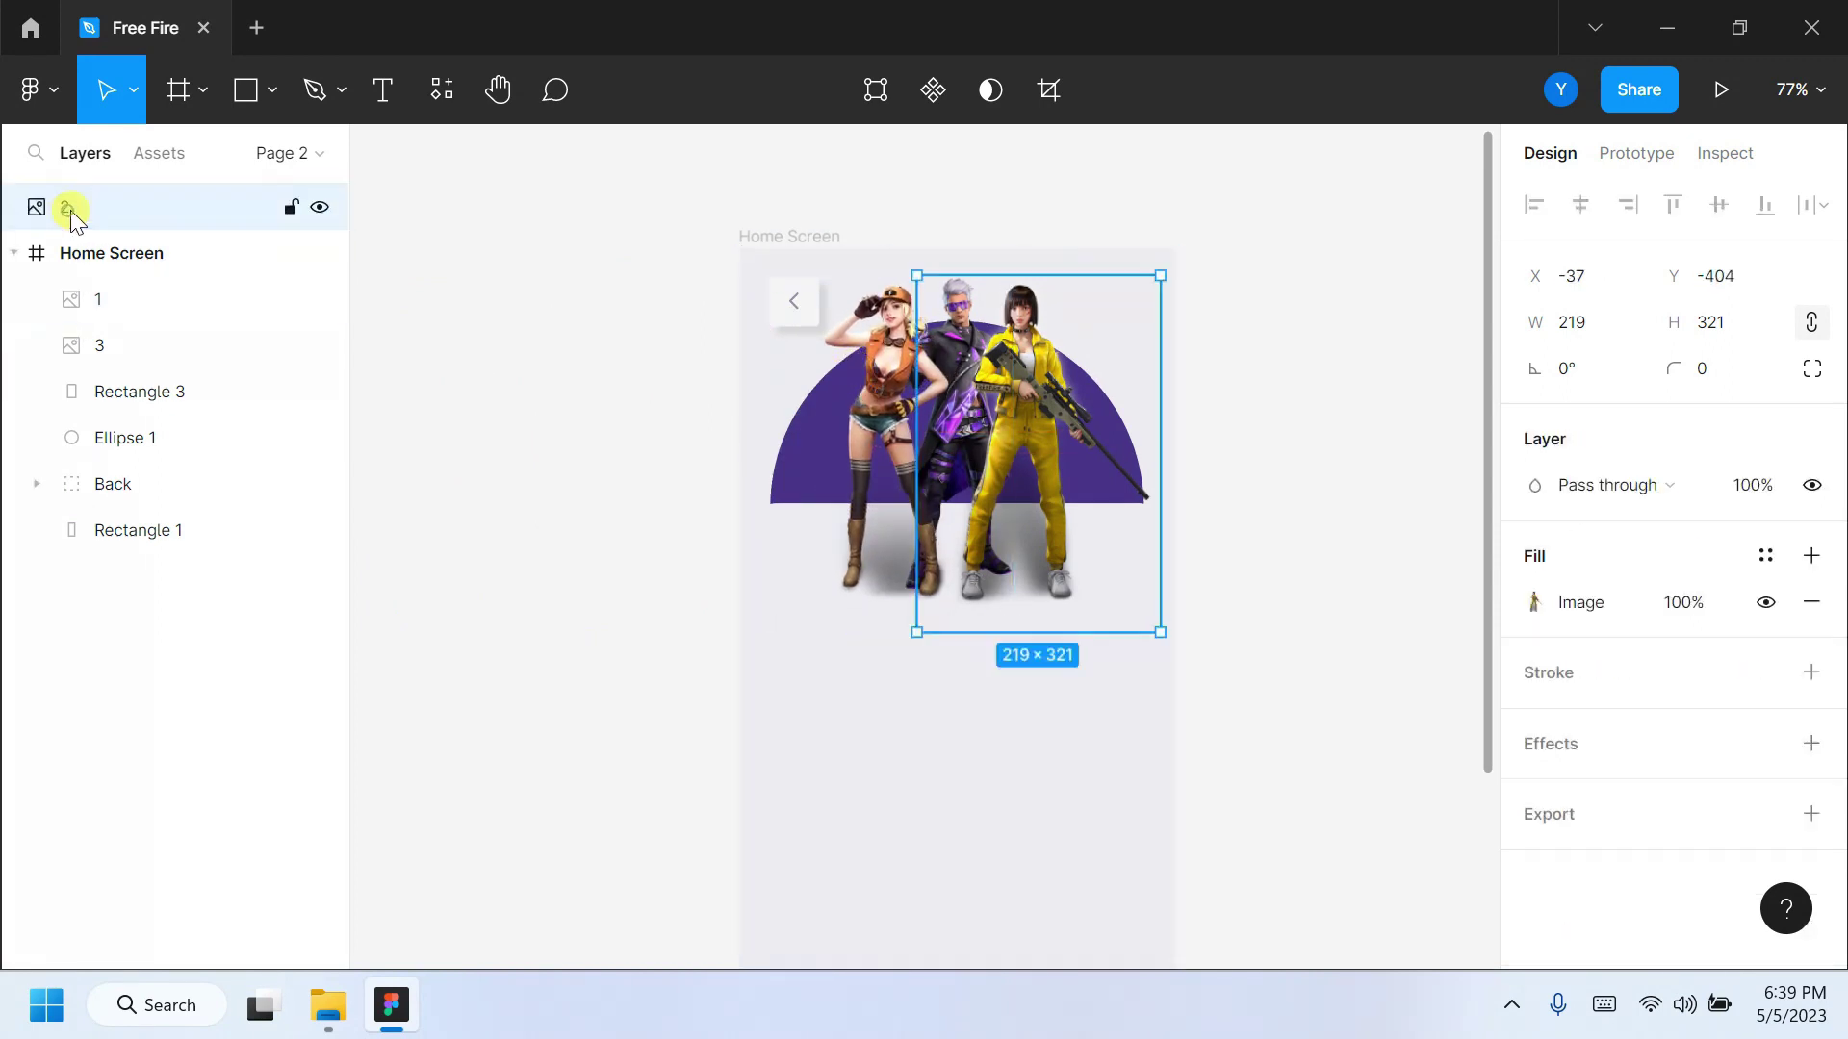
left_click_drag(100, 313, 125, 246)
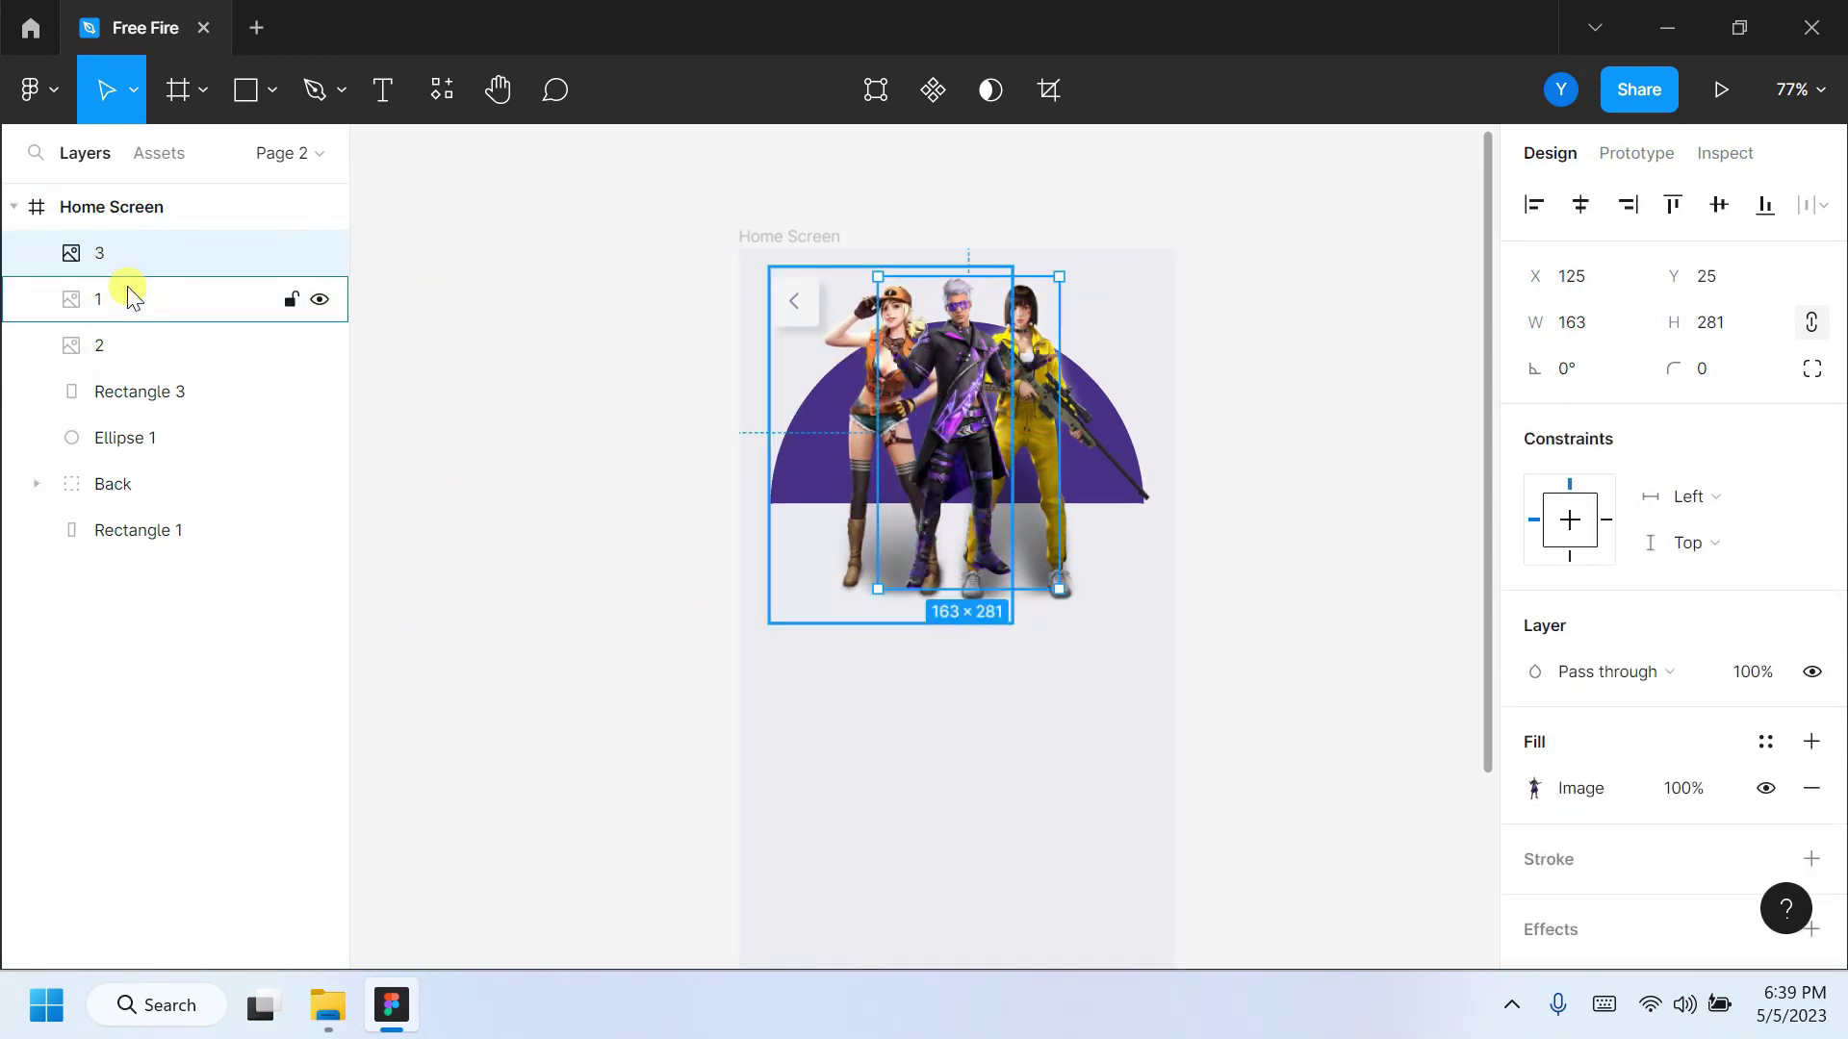
Group the three images as Group 1 and move it behind Rectangle 3 in Layers.
left_click(125, 295)
left_click(106, 345)
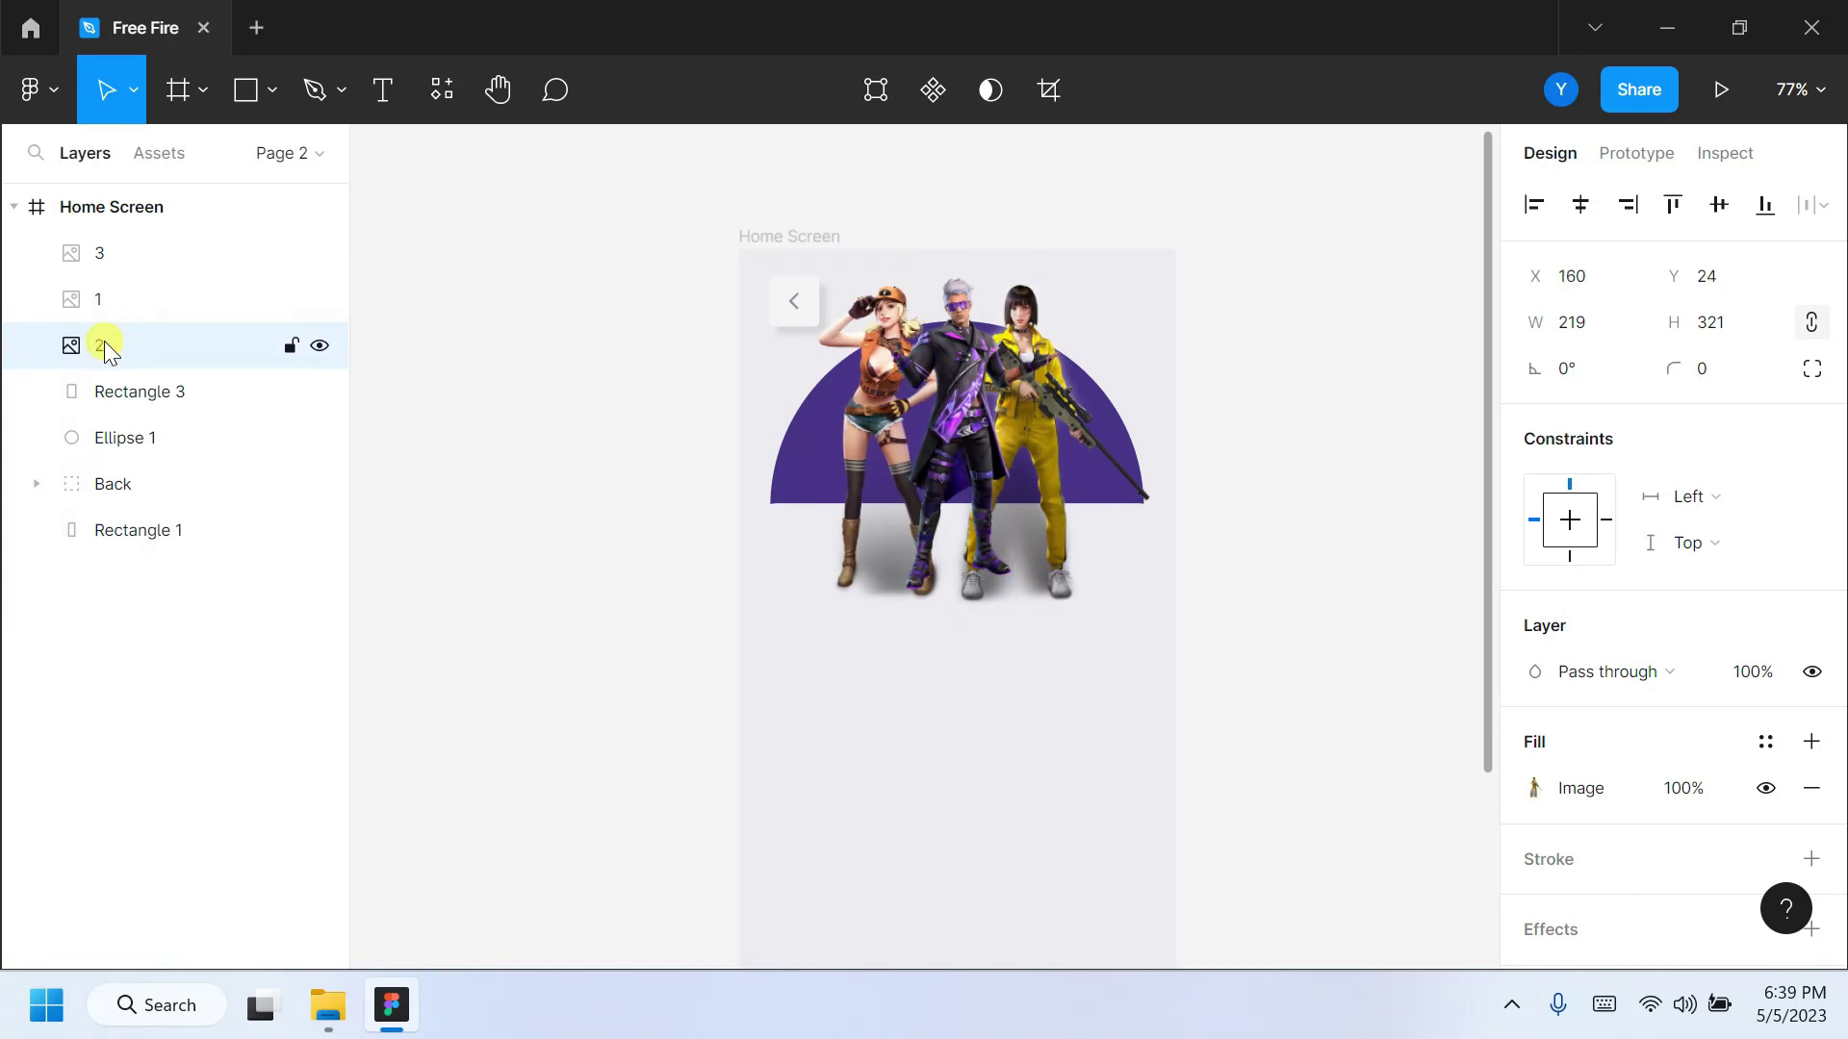
left_click(125, 254)
left_click(123, 336, "shift")
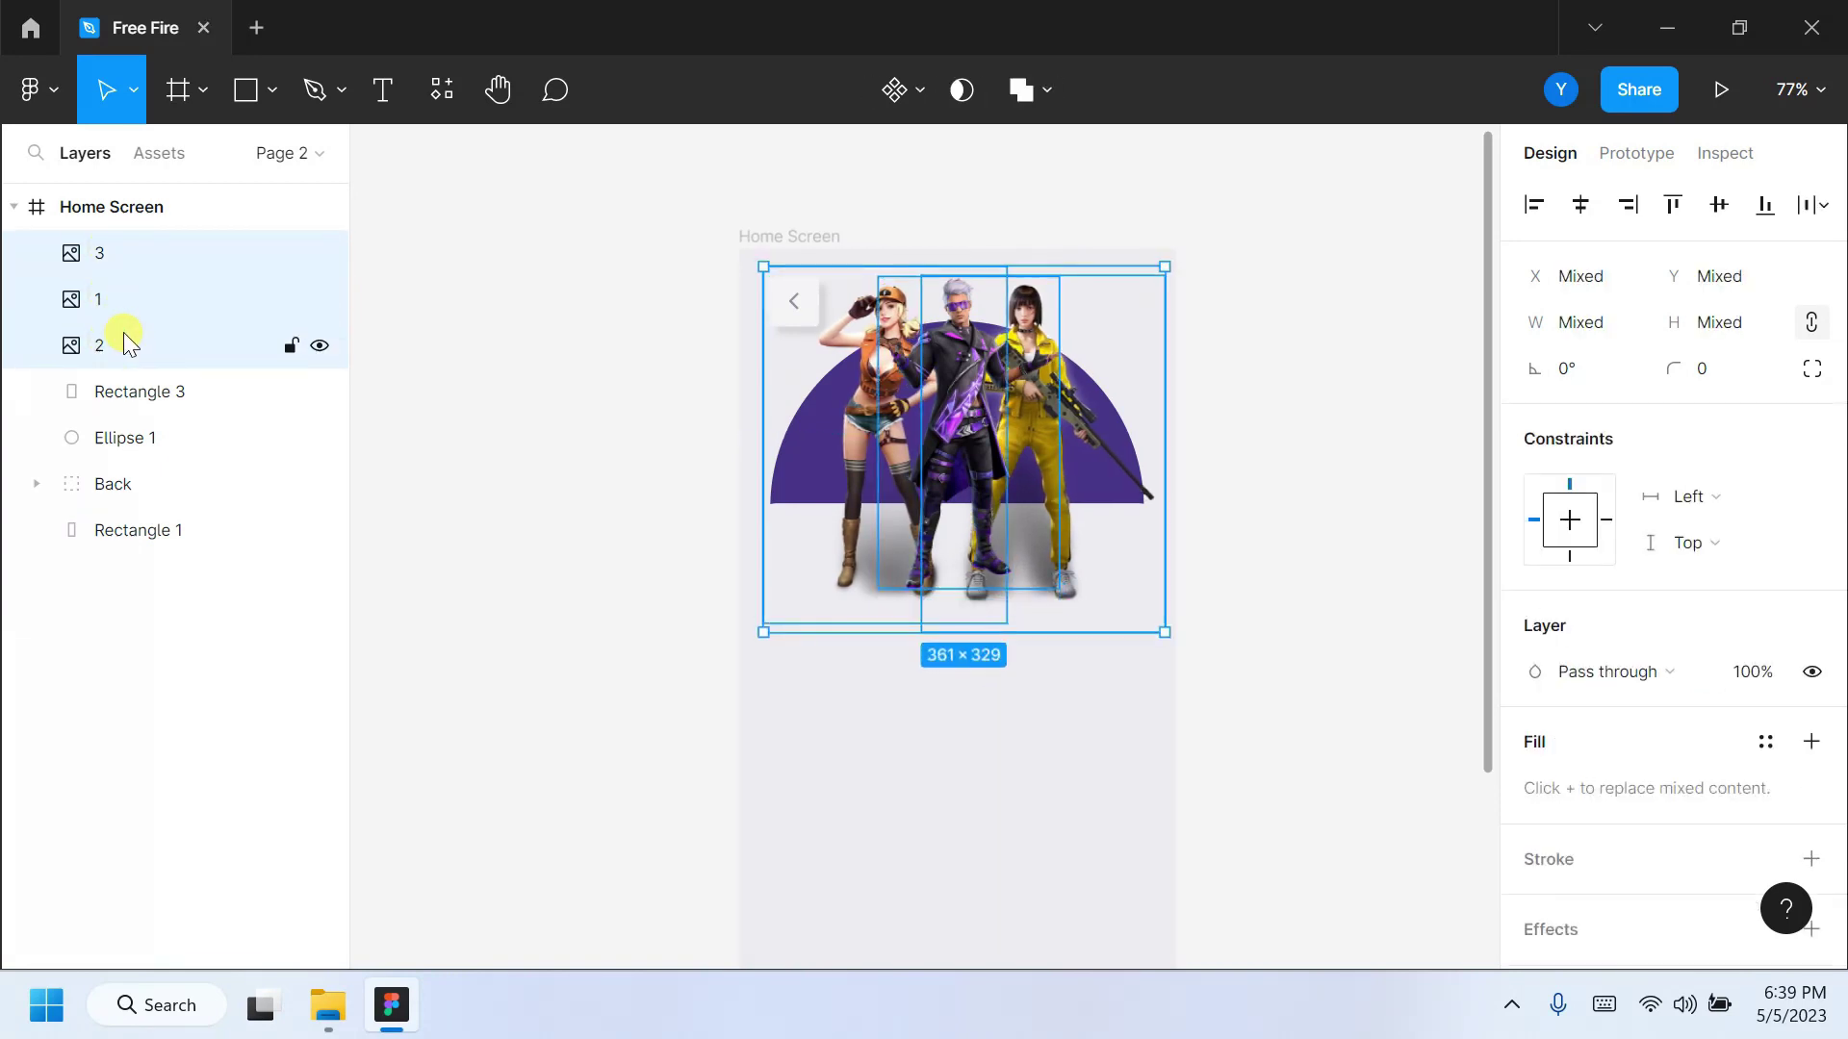
key("ctrl+g")
left_click_drag(972, 424, 964, 433)
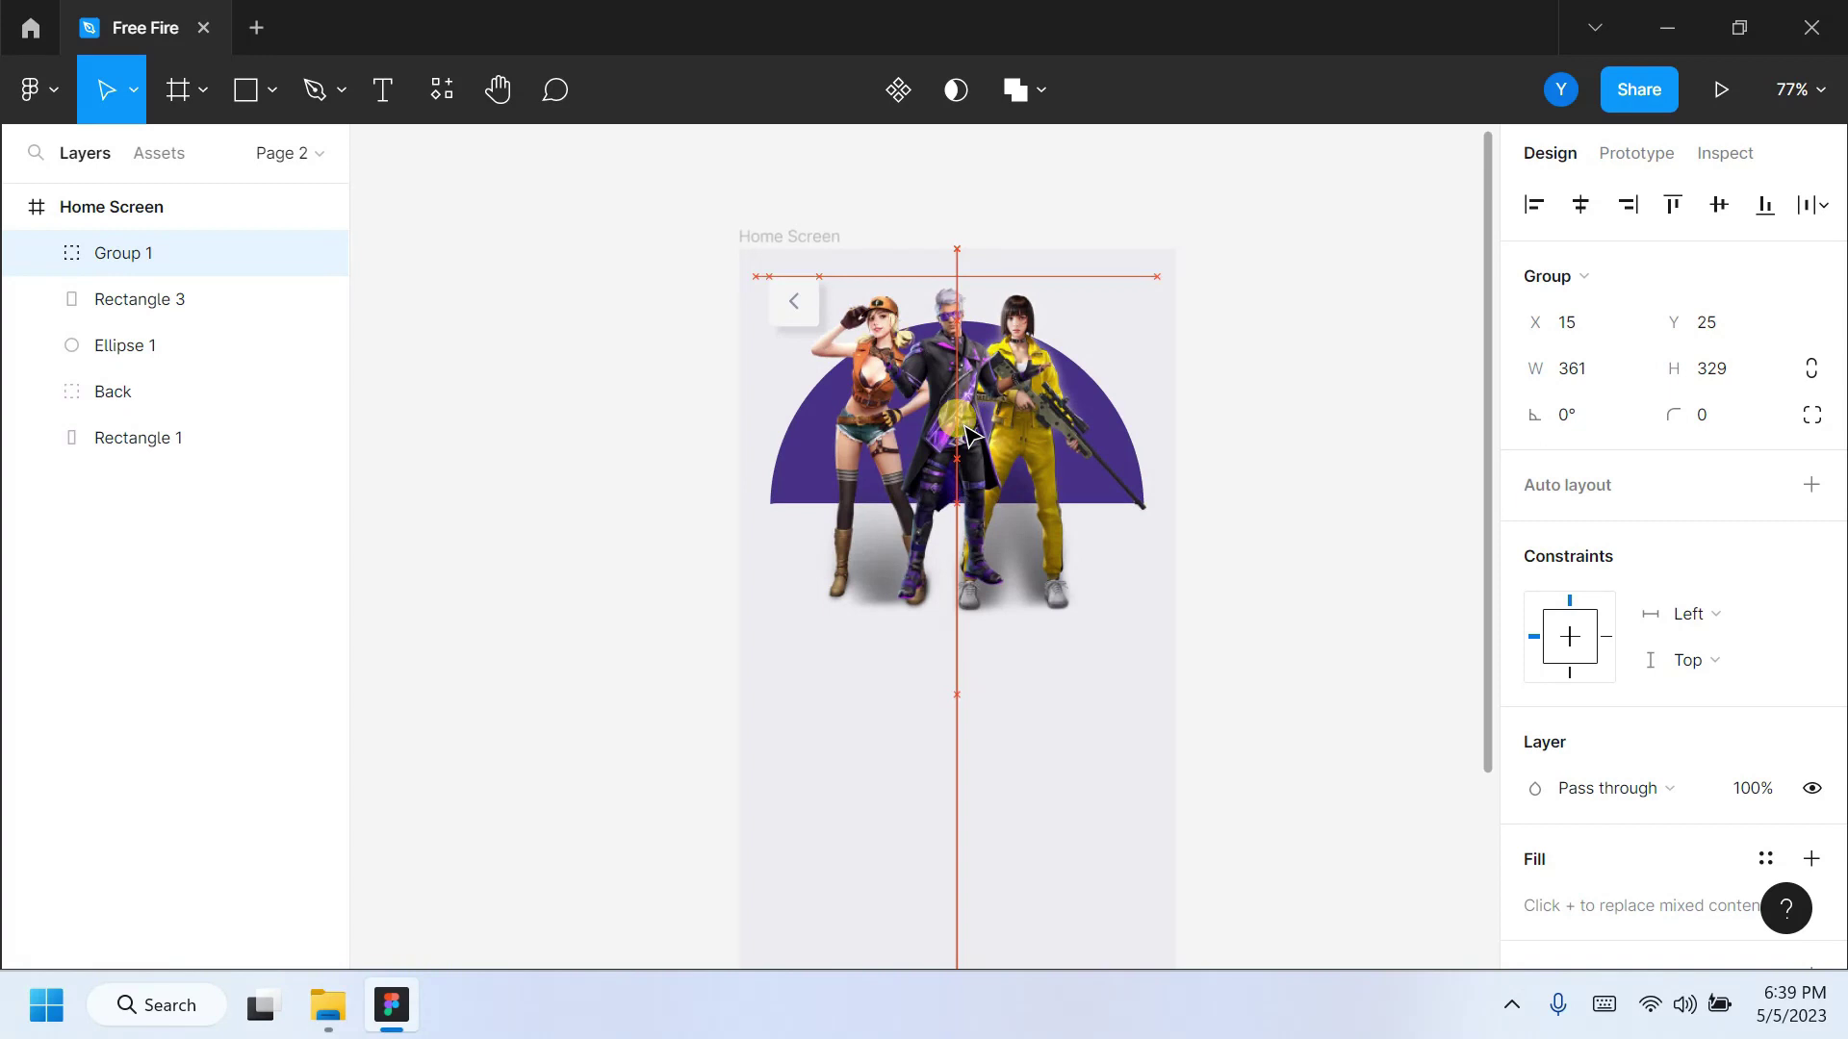
left_click_drag(120, 253, 140, 323)
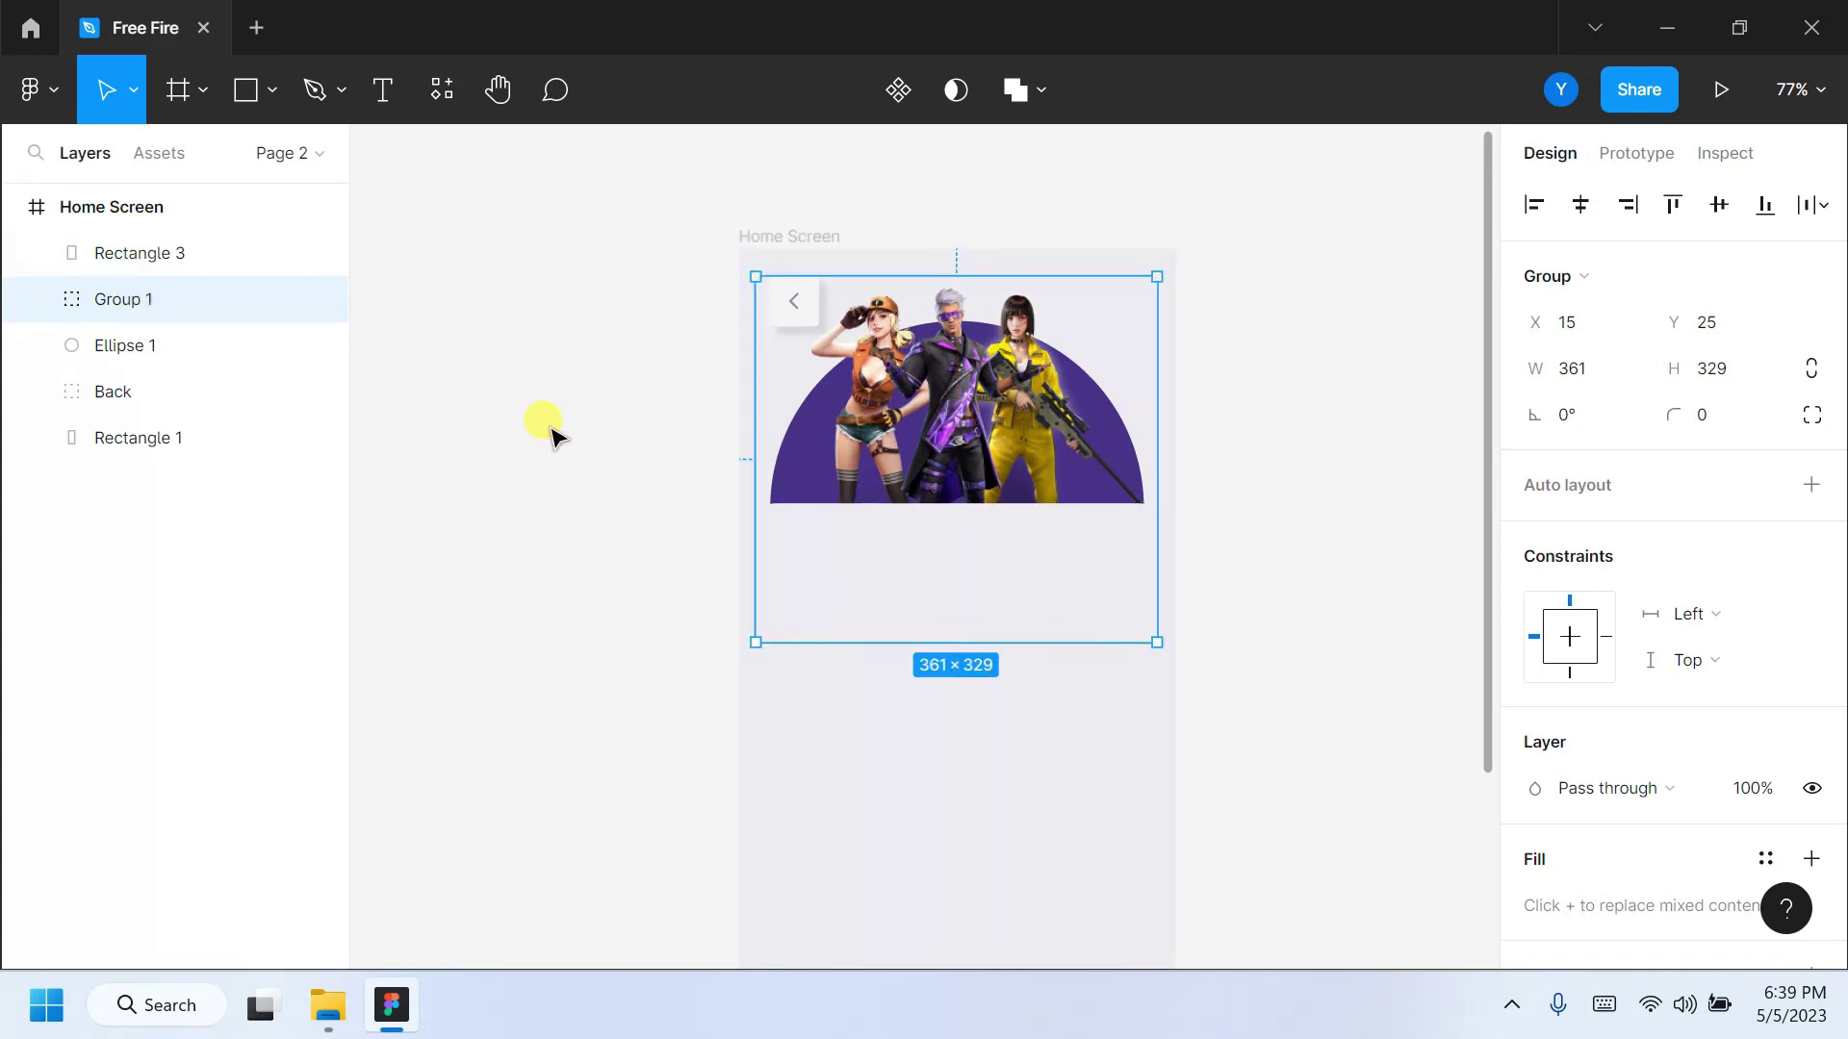
left_click(123, 345, "shift")
Draw a thin 75×5 bar with rounded corners just below the character artwork.
left_click(570, 348)
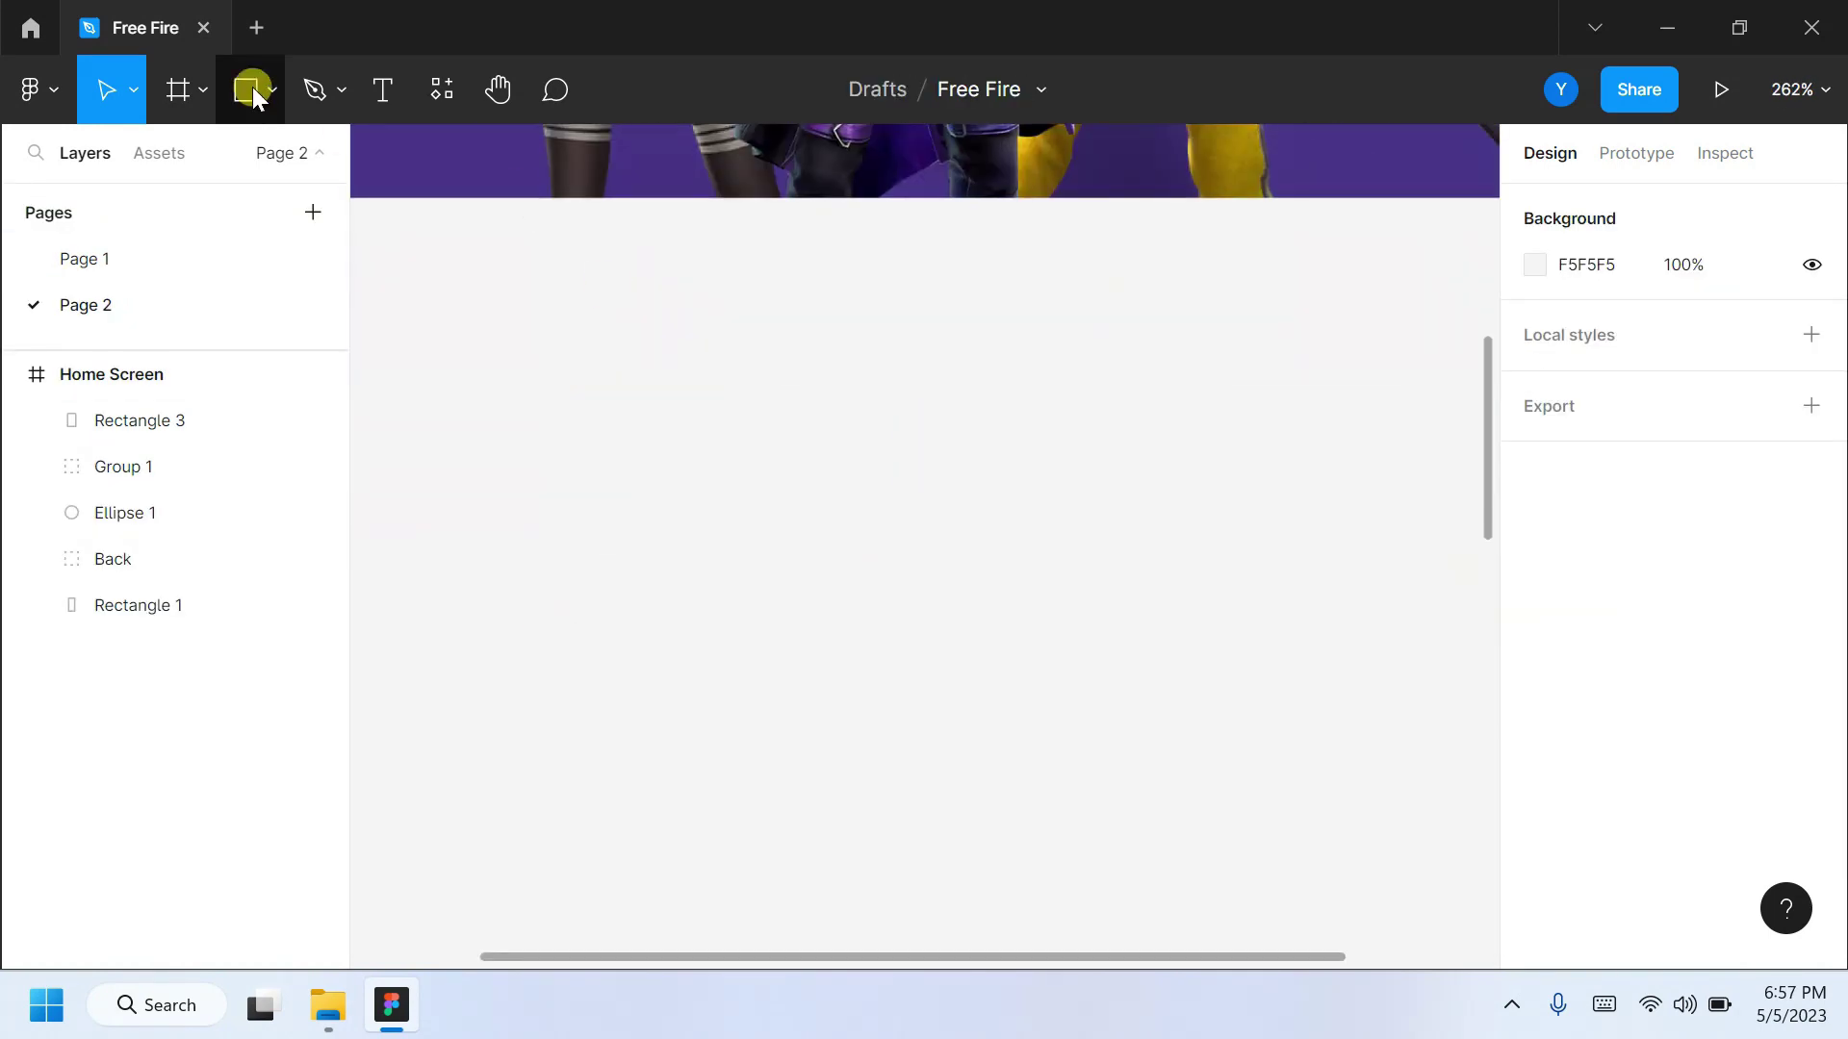
left_click(252, 89)
left_click_drag(833, 313, 1159, 337)
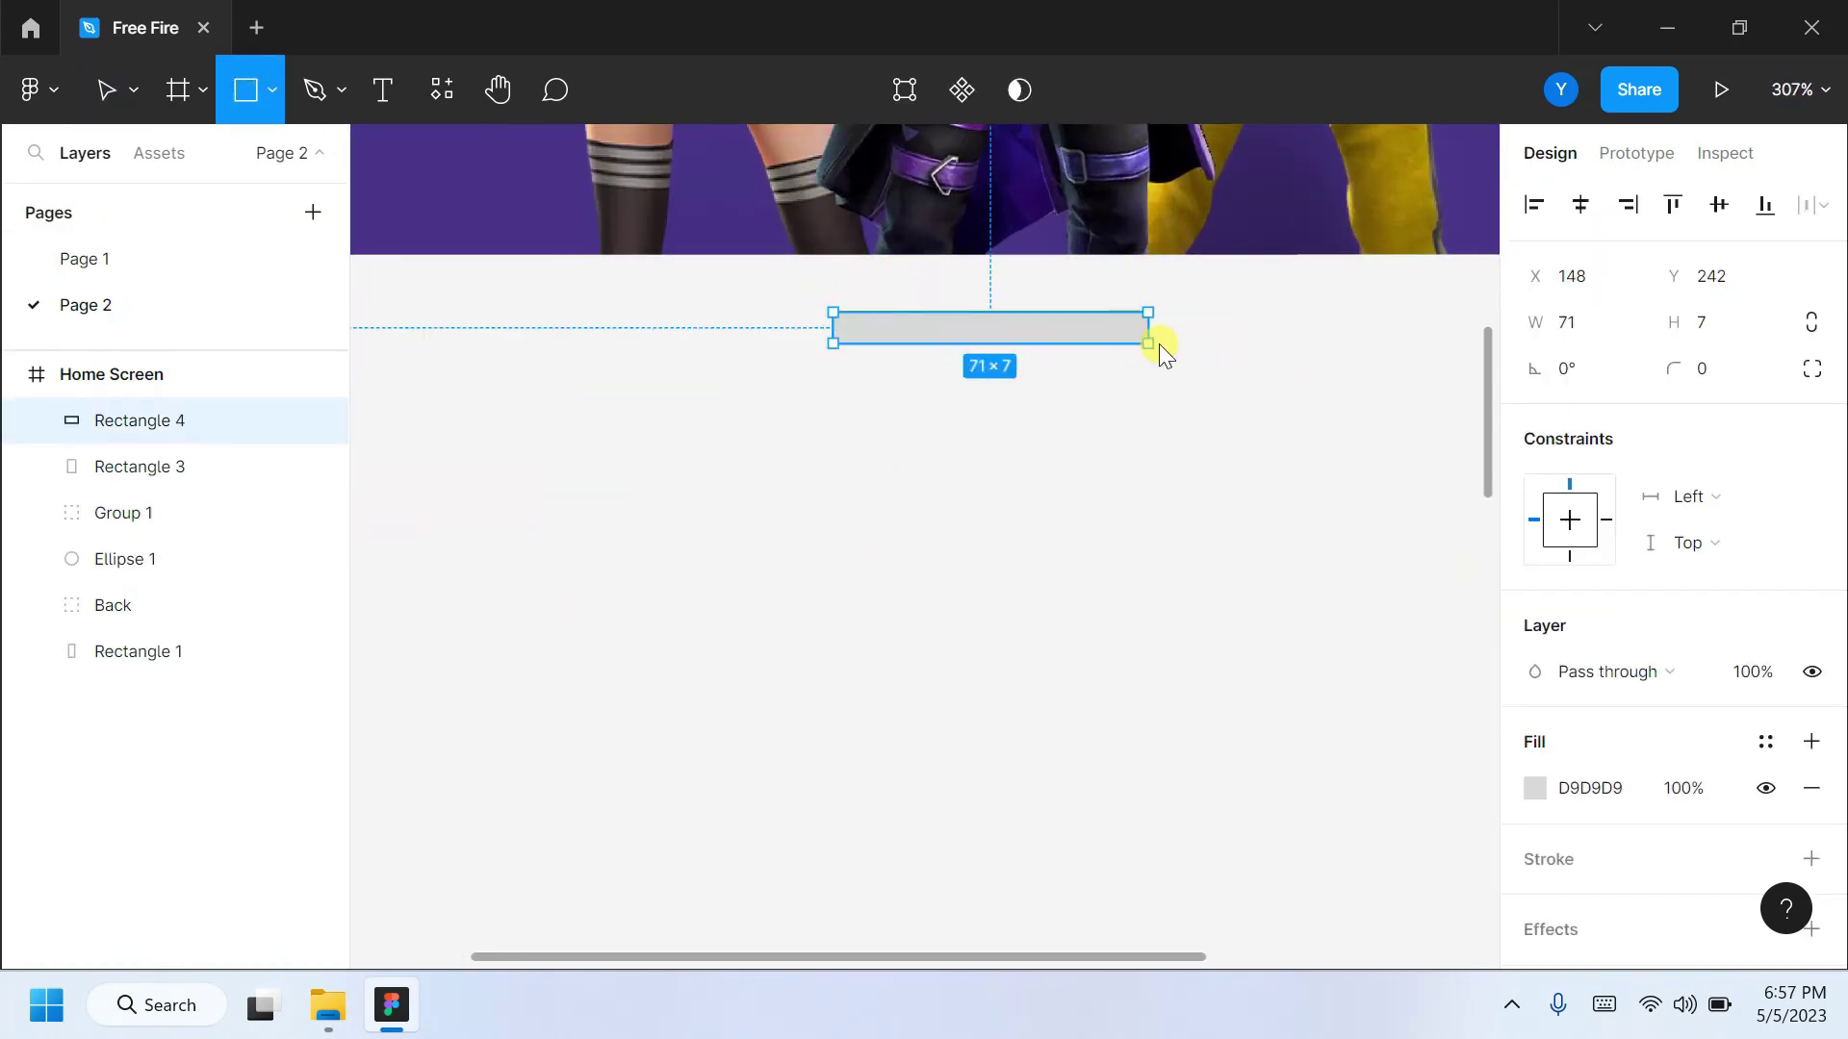
left_click(1720, 320)
type("4")
key("Return")
type("5")
left_click(1592, 320)
type("75")
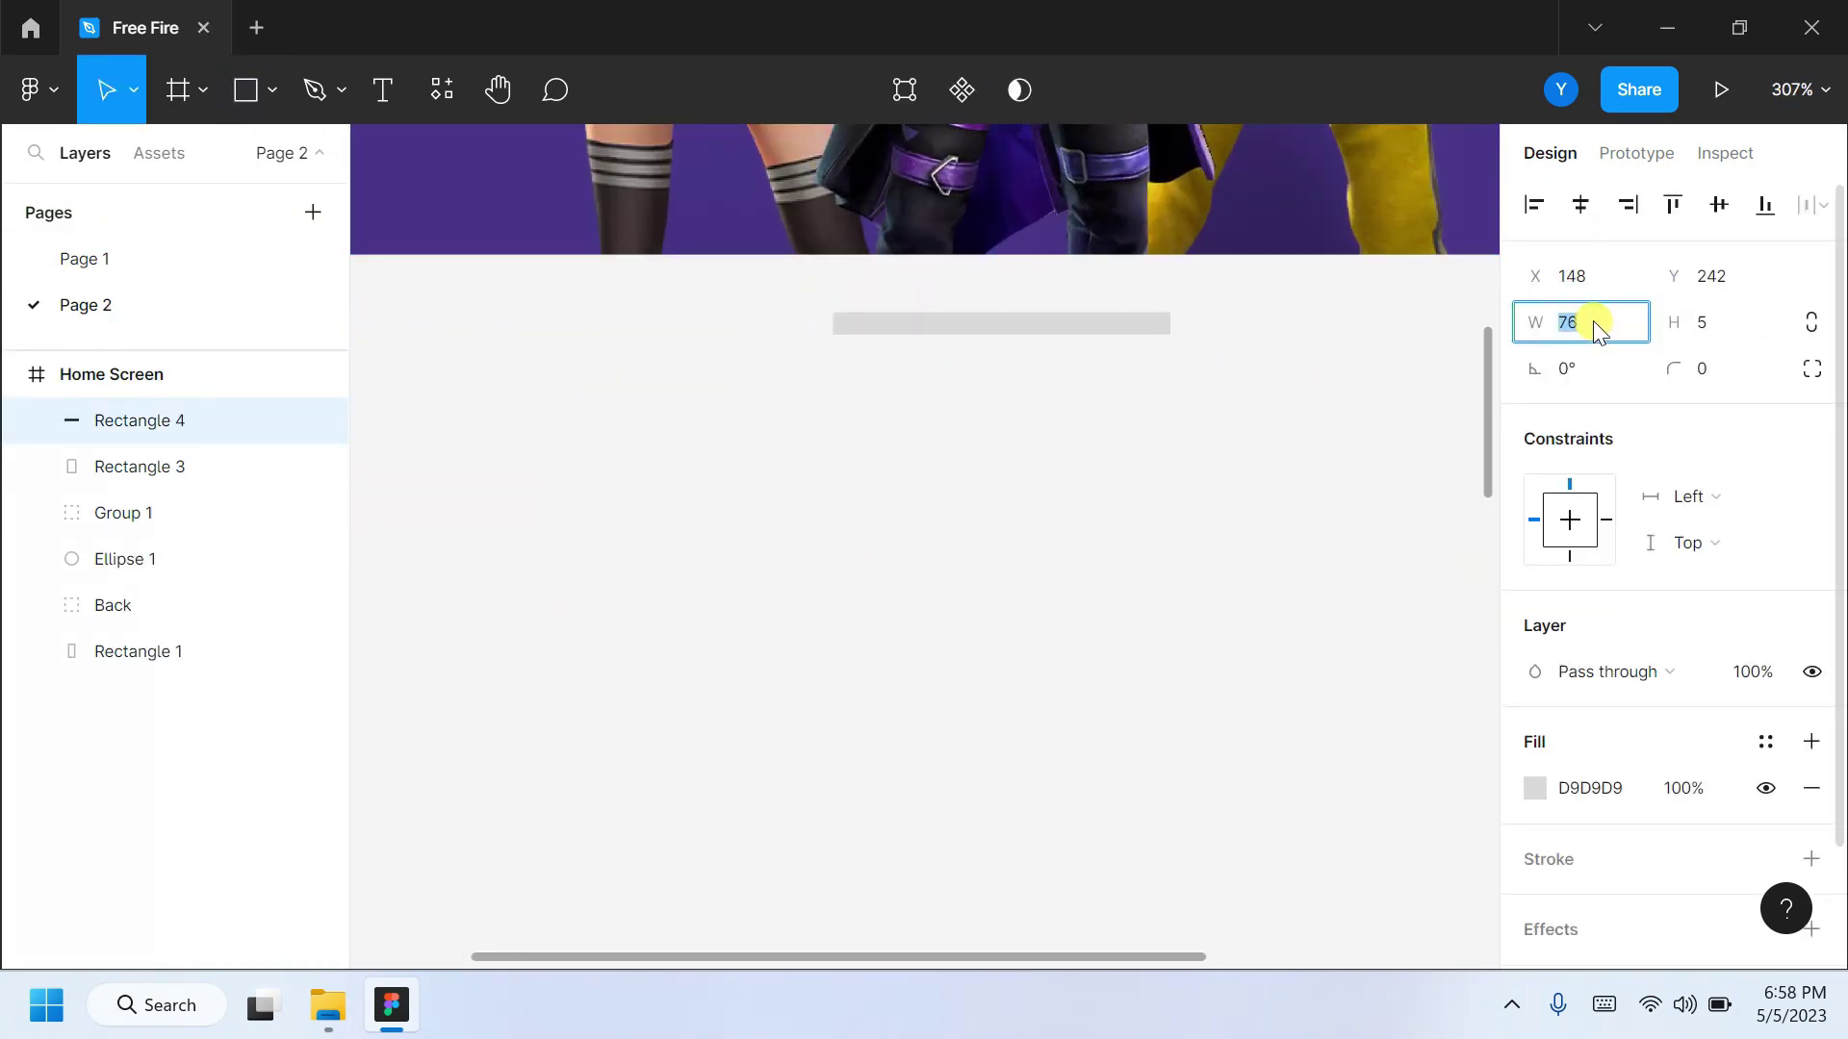
left_click(1722, 370)
type("3")
key("Return")
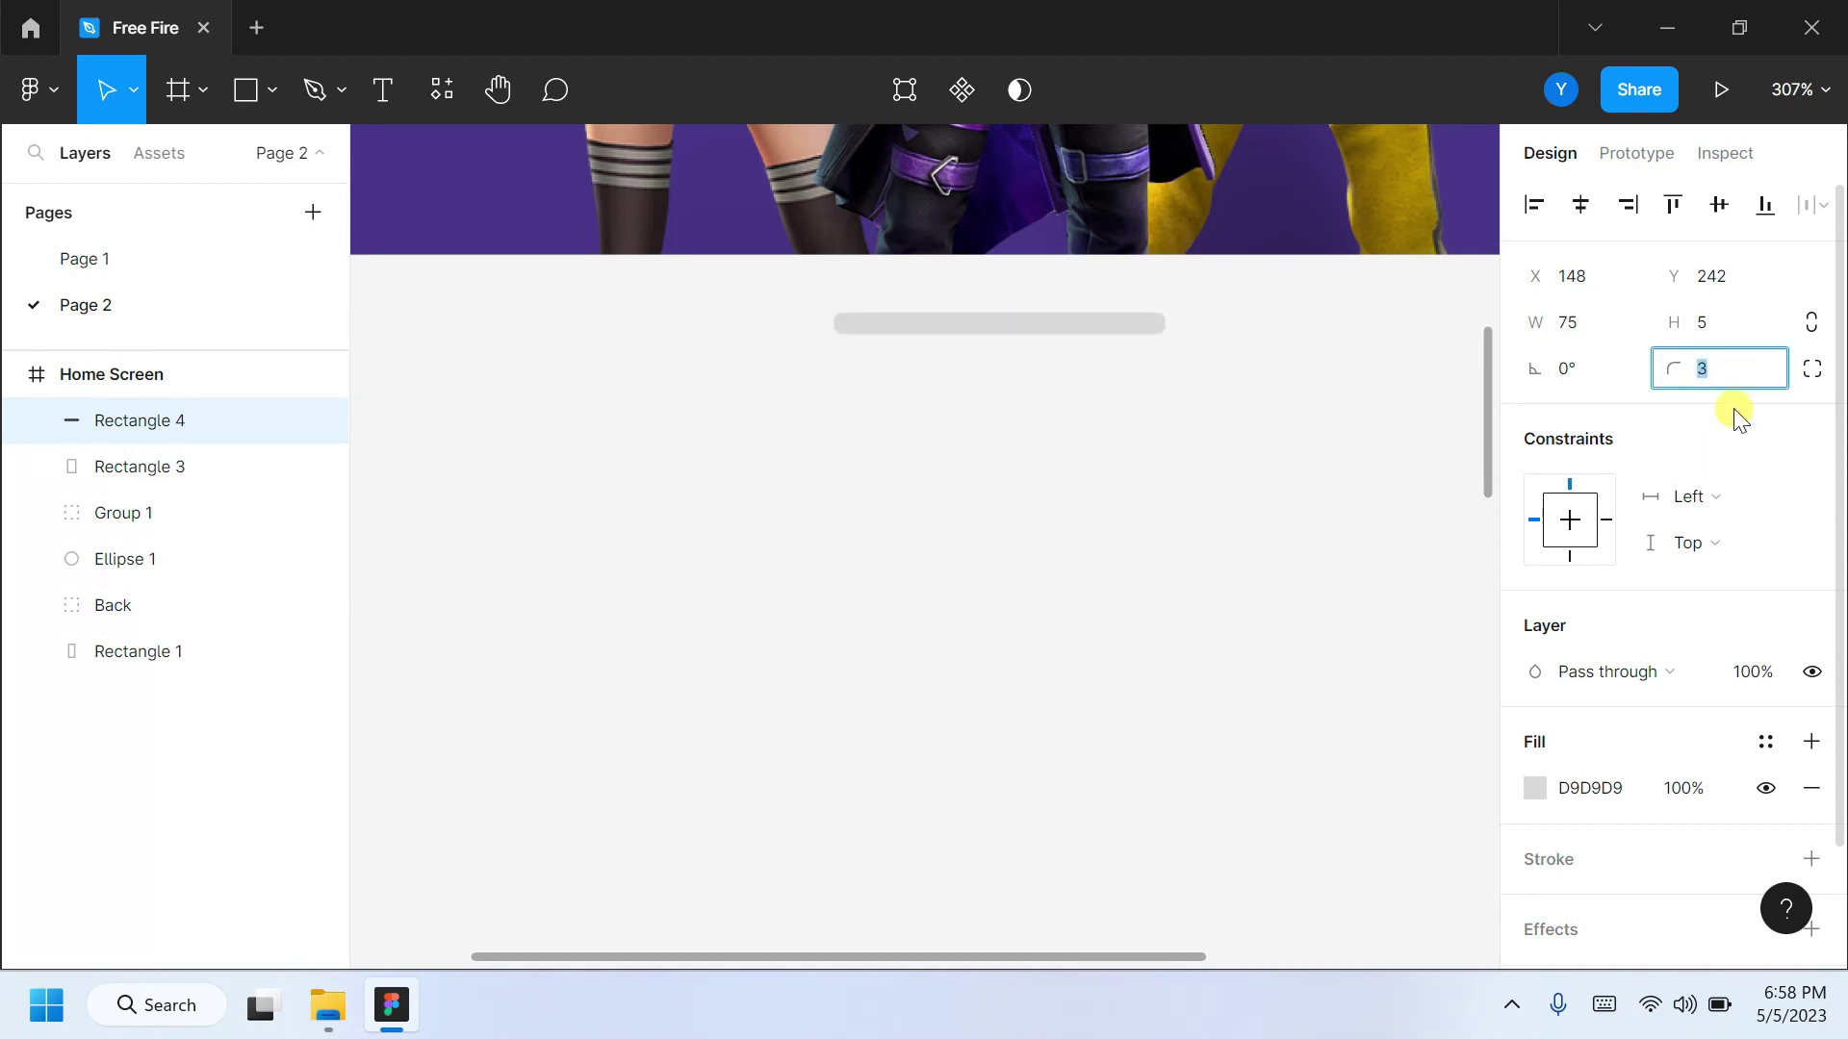
Fill the bar with the purple document colour, then deselect it.
left_click(1531, 787)
left_click(1374, 827)
left_click(1473, 219)
scroll(1268, 384, "down", 5)
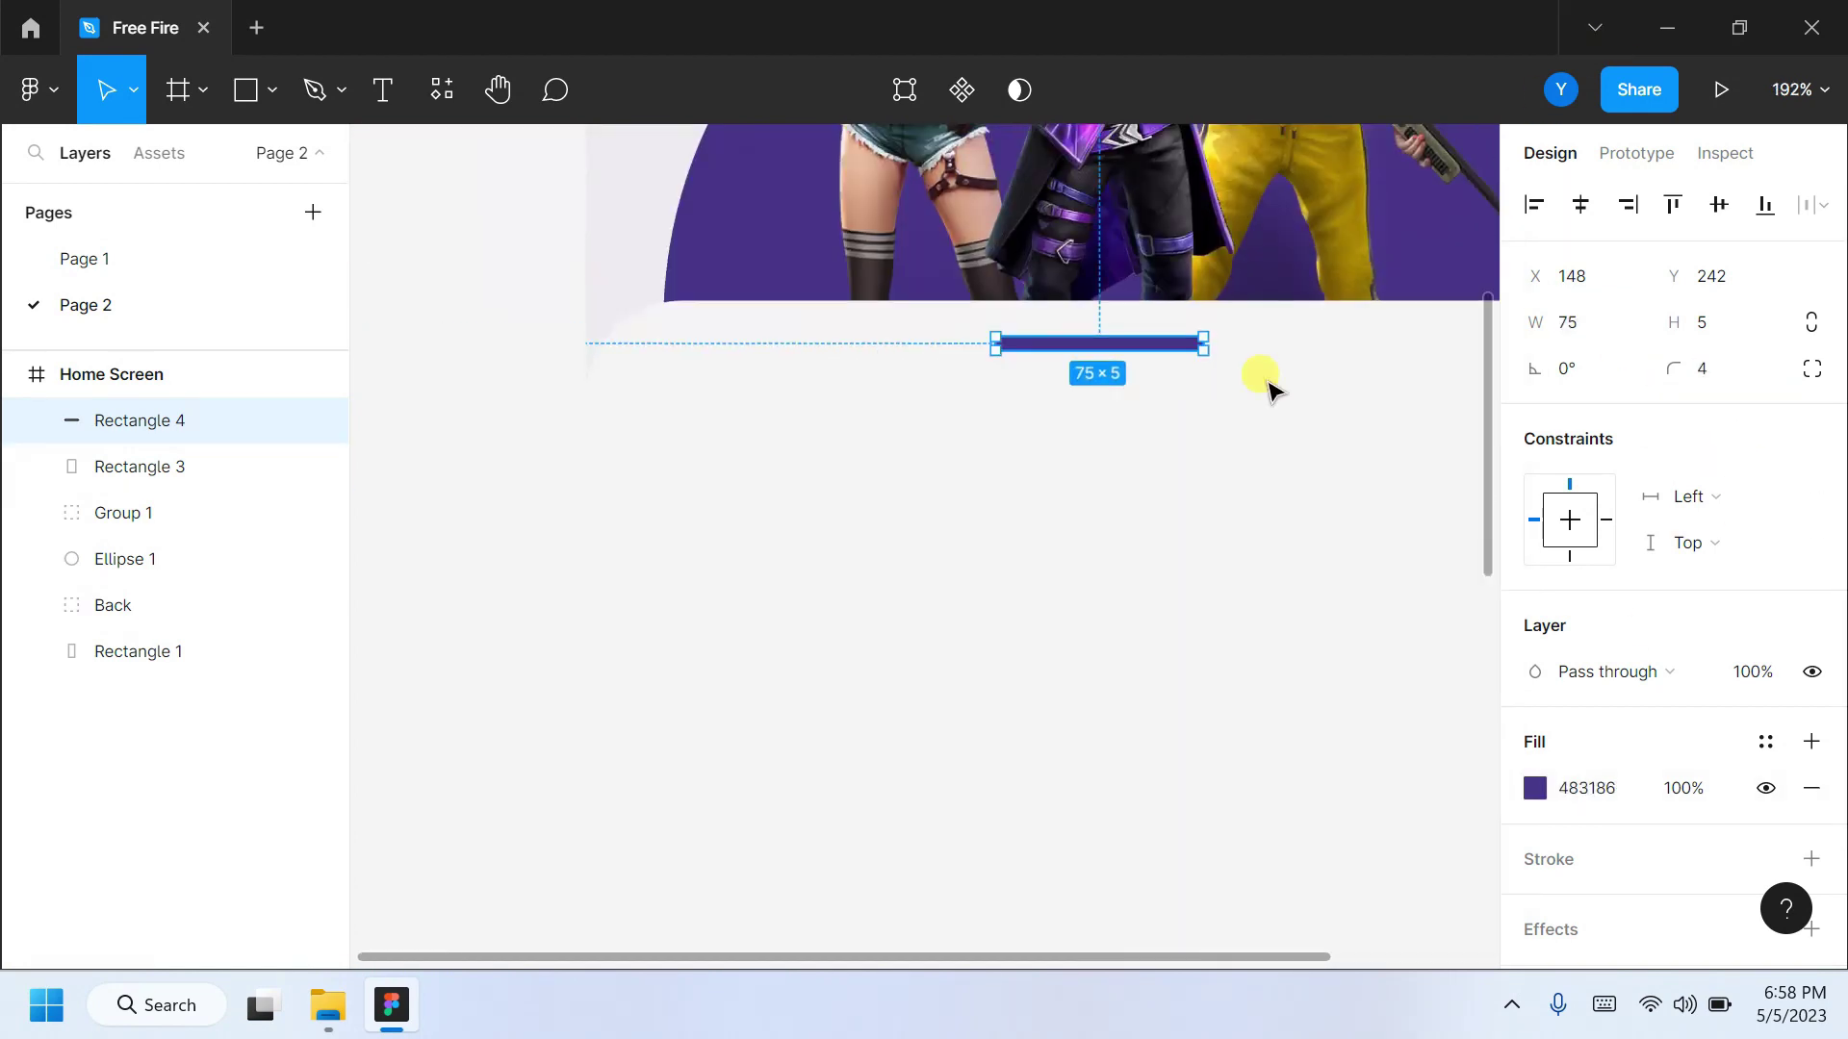
left_click(859, 496)
scroll(1059, 496, "up", 2)
scroll(1155, 519, "down", 5)
scroll(674, 510, "up", 5)
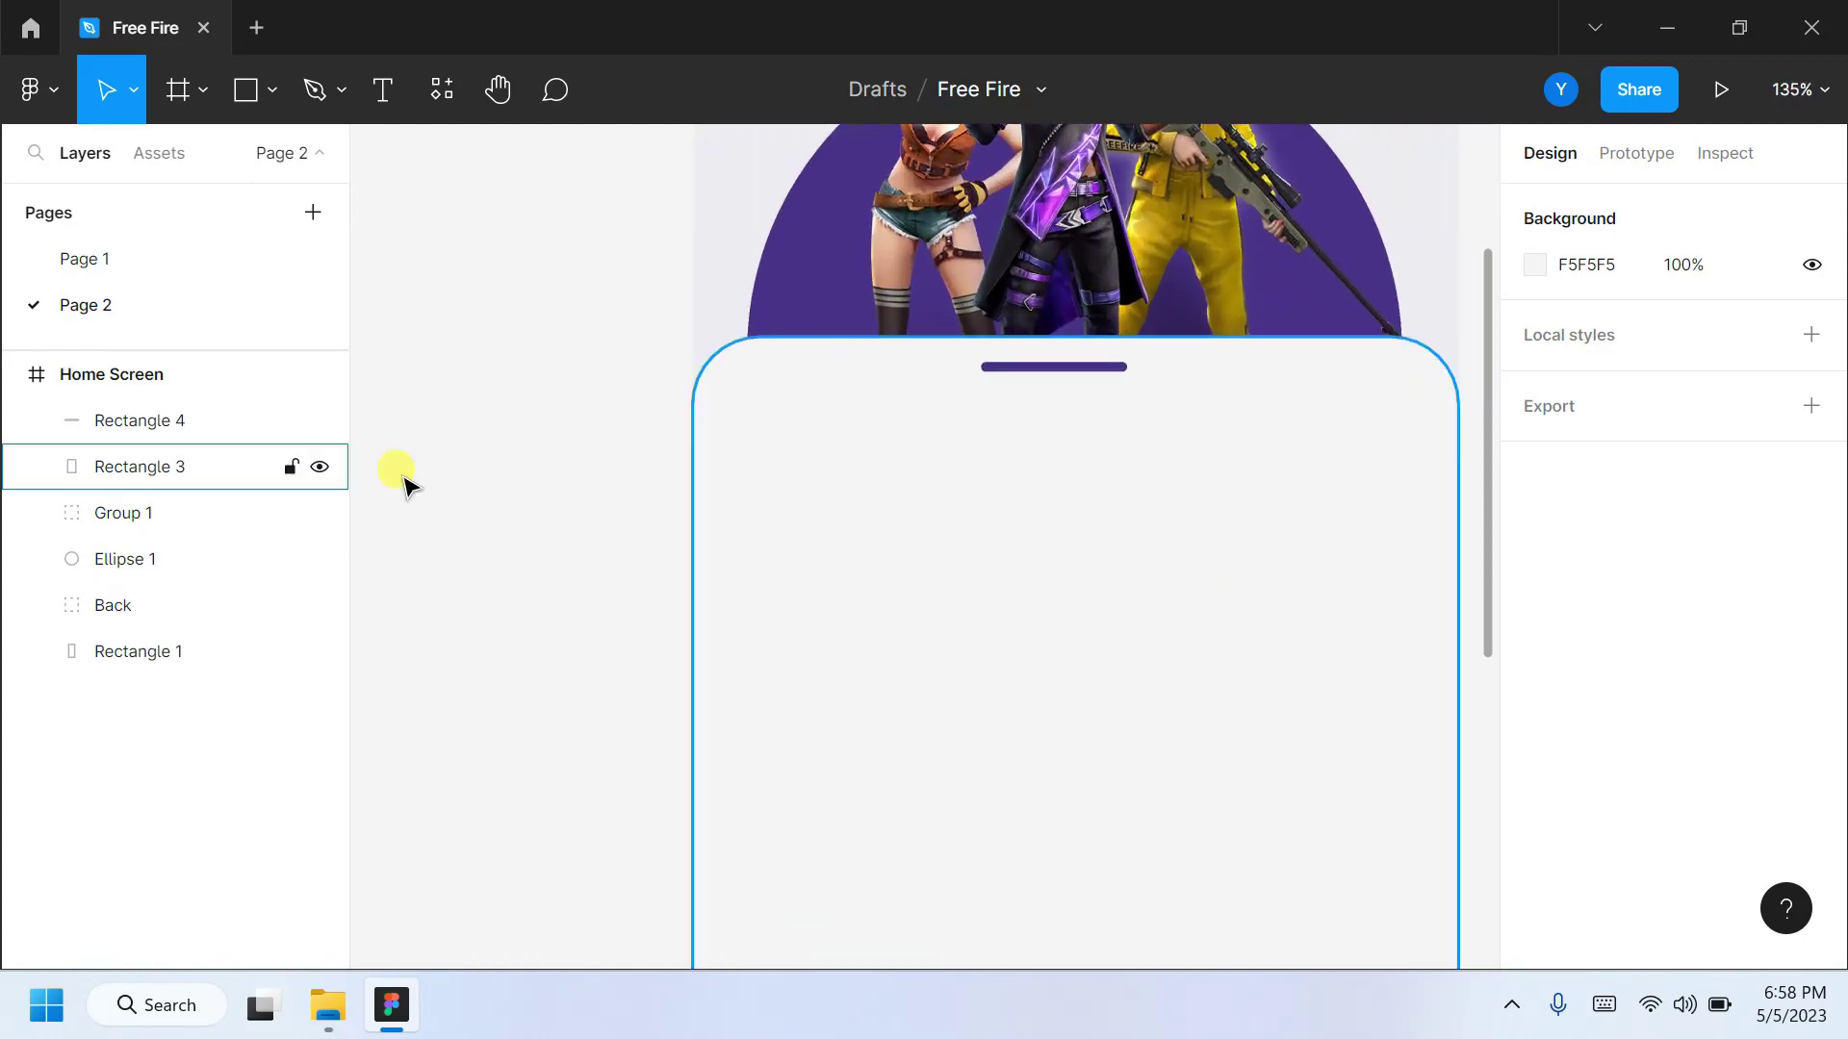
left_click(1059, 577)
left_click(1765, 648)
scroll(899, 411, "up", 5)
With the layout grid shown, draw an 80×80 square below the bar with corner radius 5.
key("r")
left_click_drag(637, 444, 898, 717)
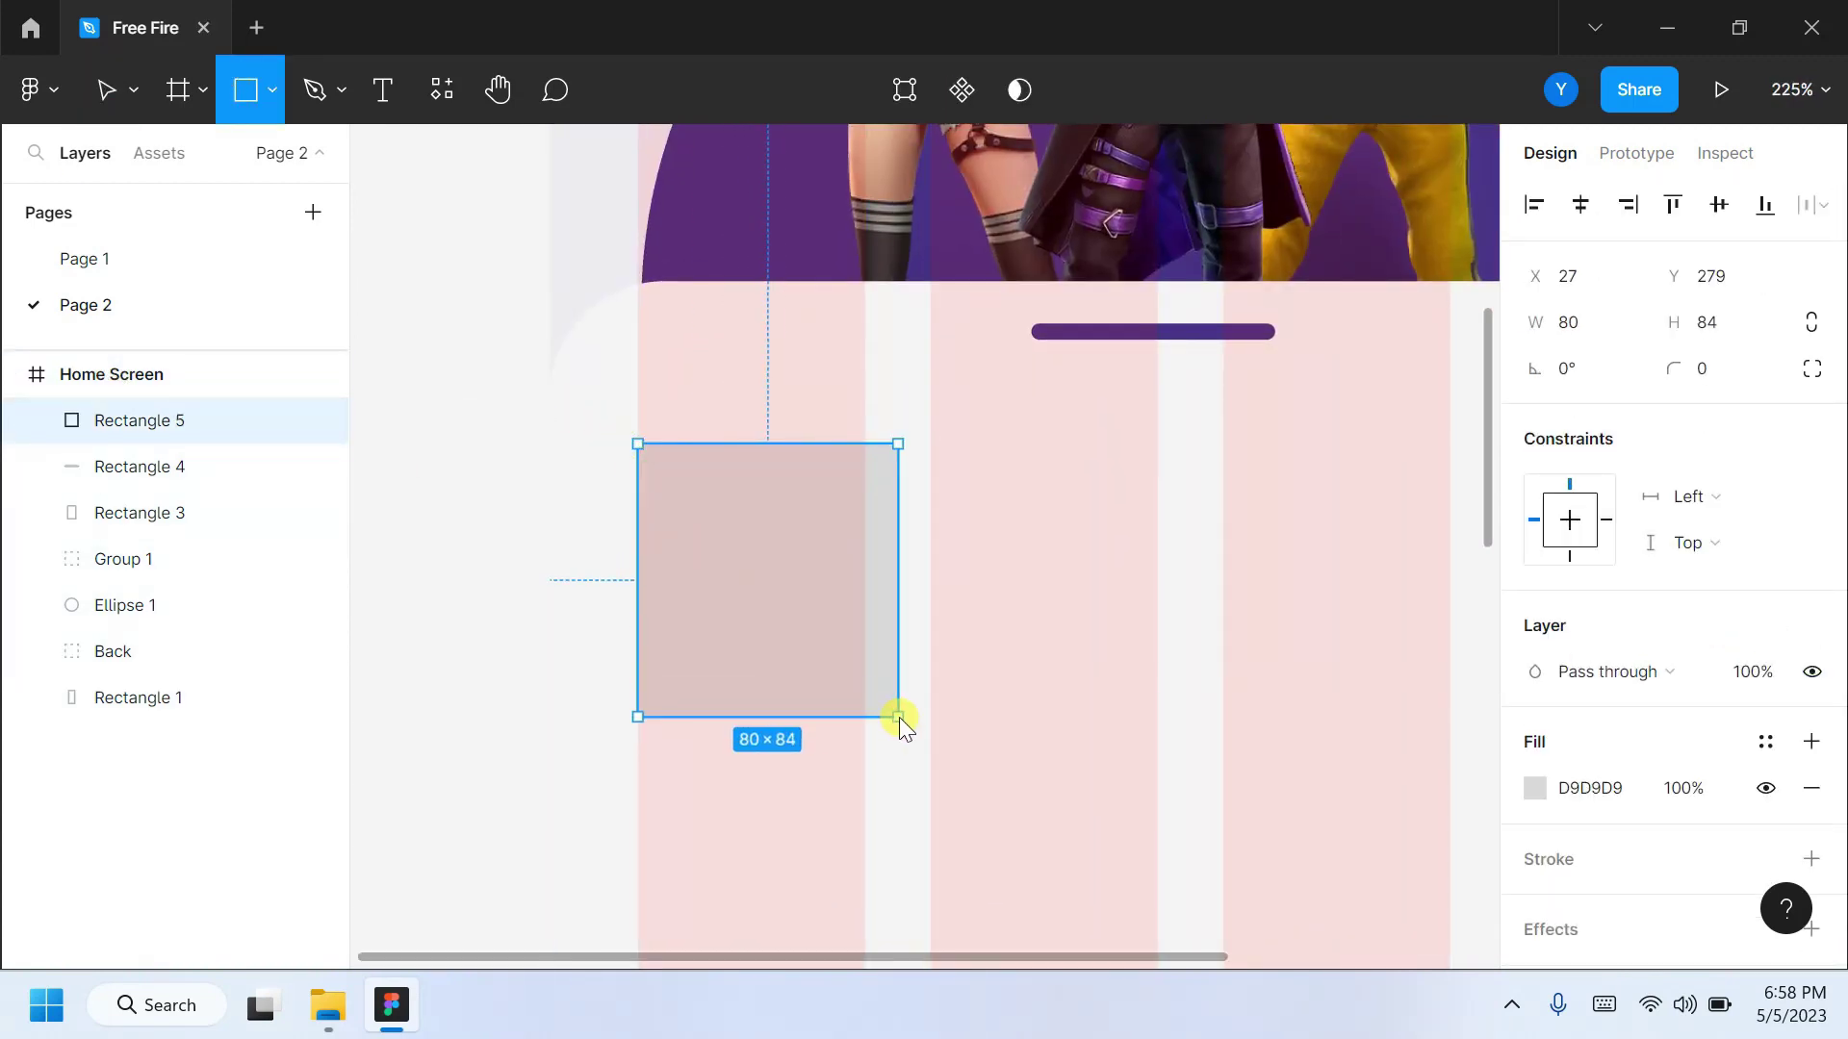
left_click(1710, 322)
type("82")
key("Return")
type("5")
key("Return")
Duplicate the square with Ctrl+D and reselect the original.
scroll(755, 435, "down", 5, "ctrl")
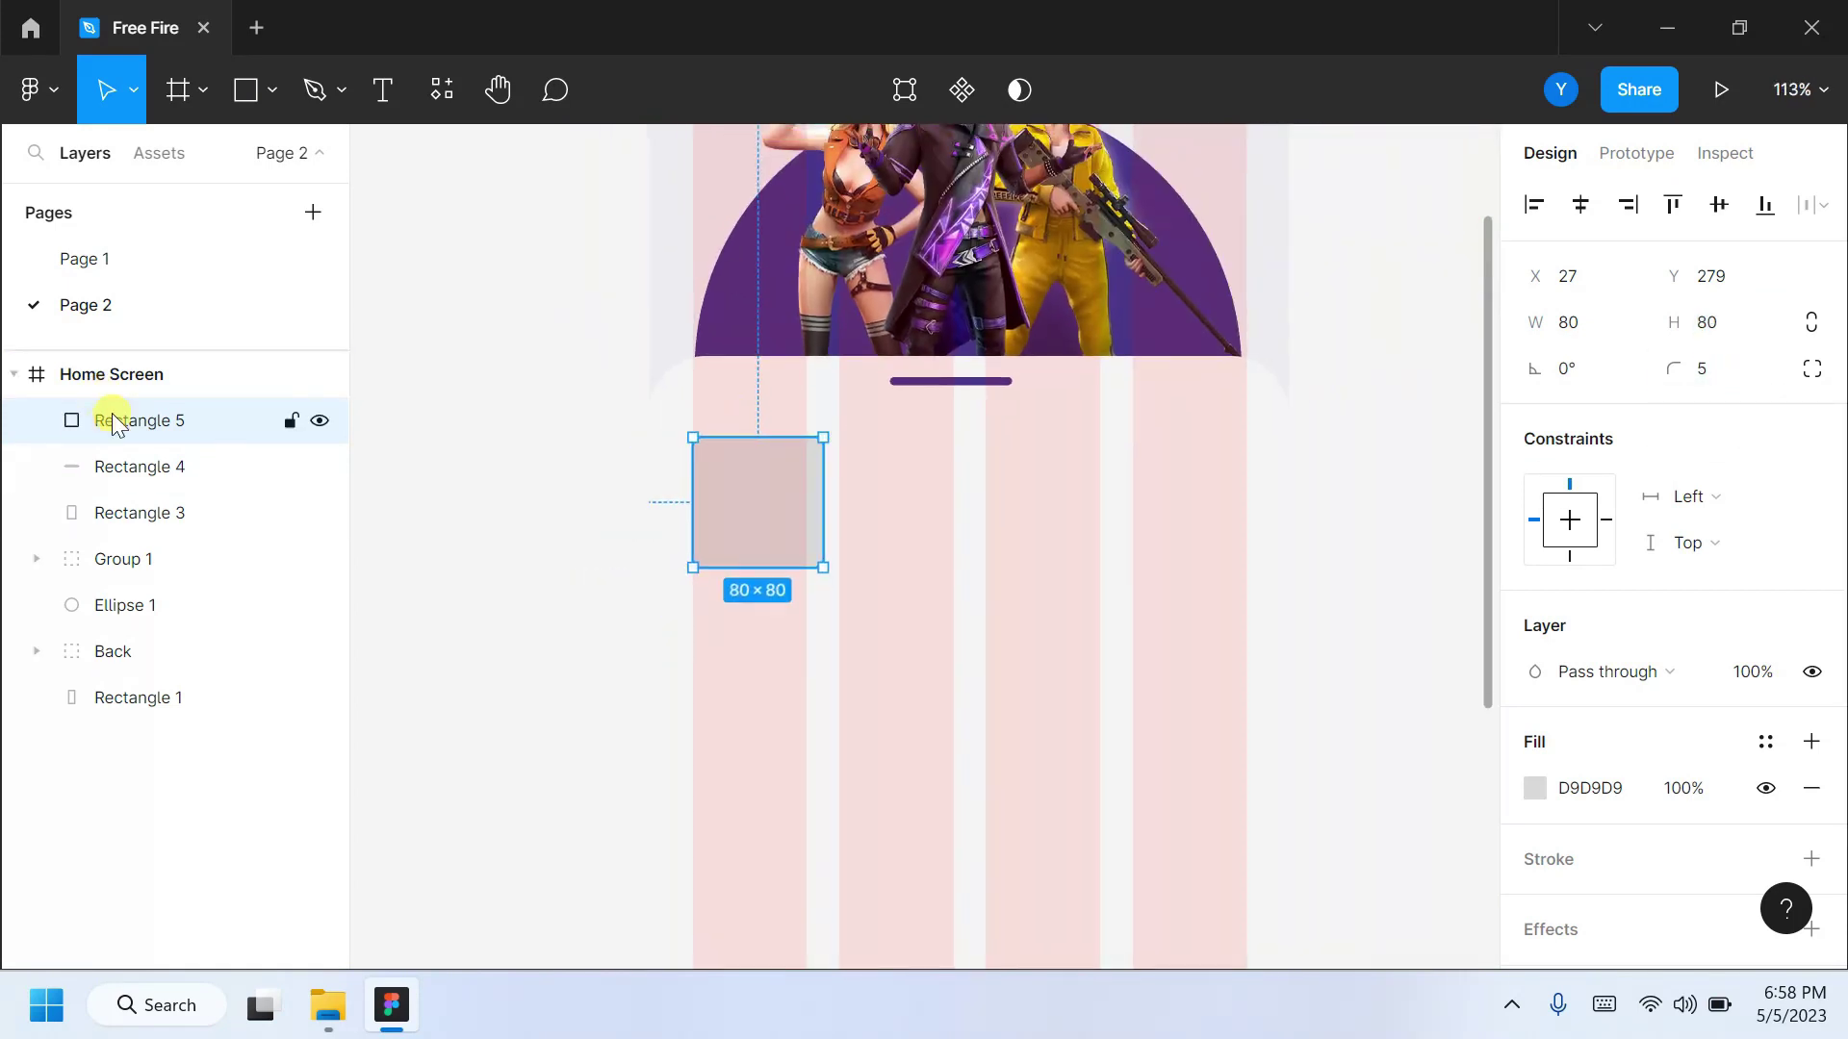
left_click(111, 374)
left_click(1762, 648)
left_click(763, 507)
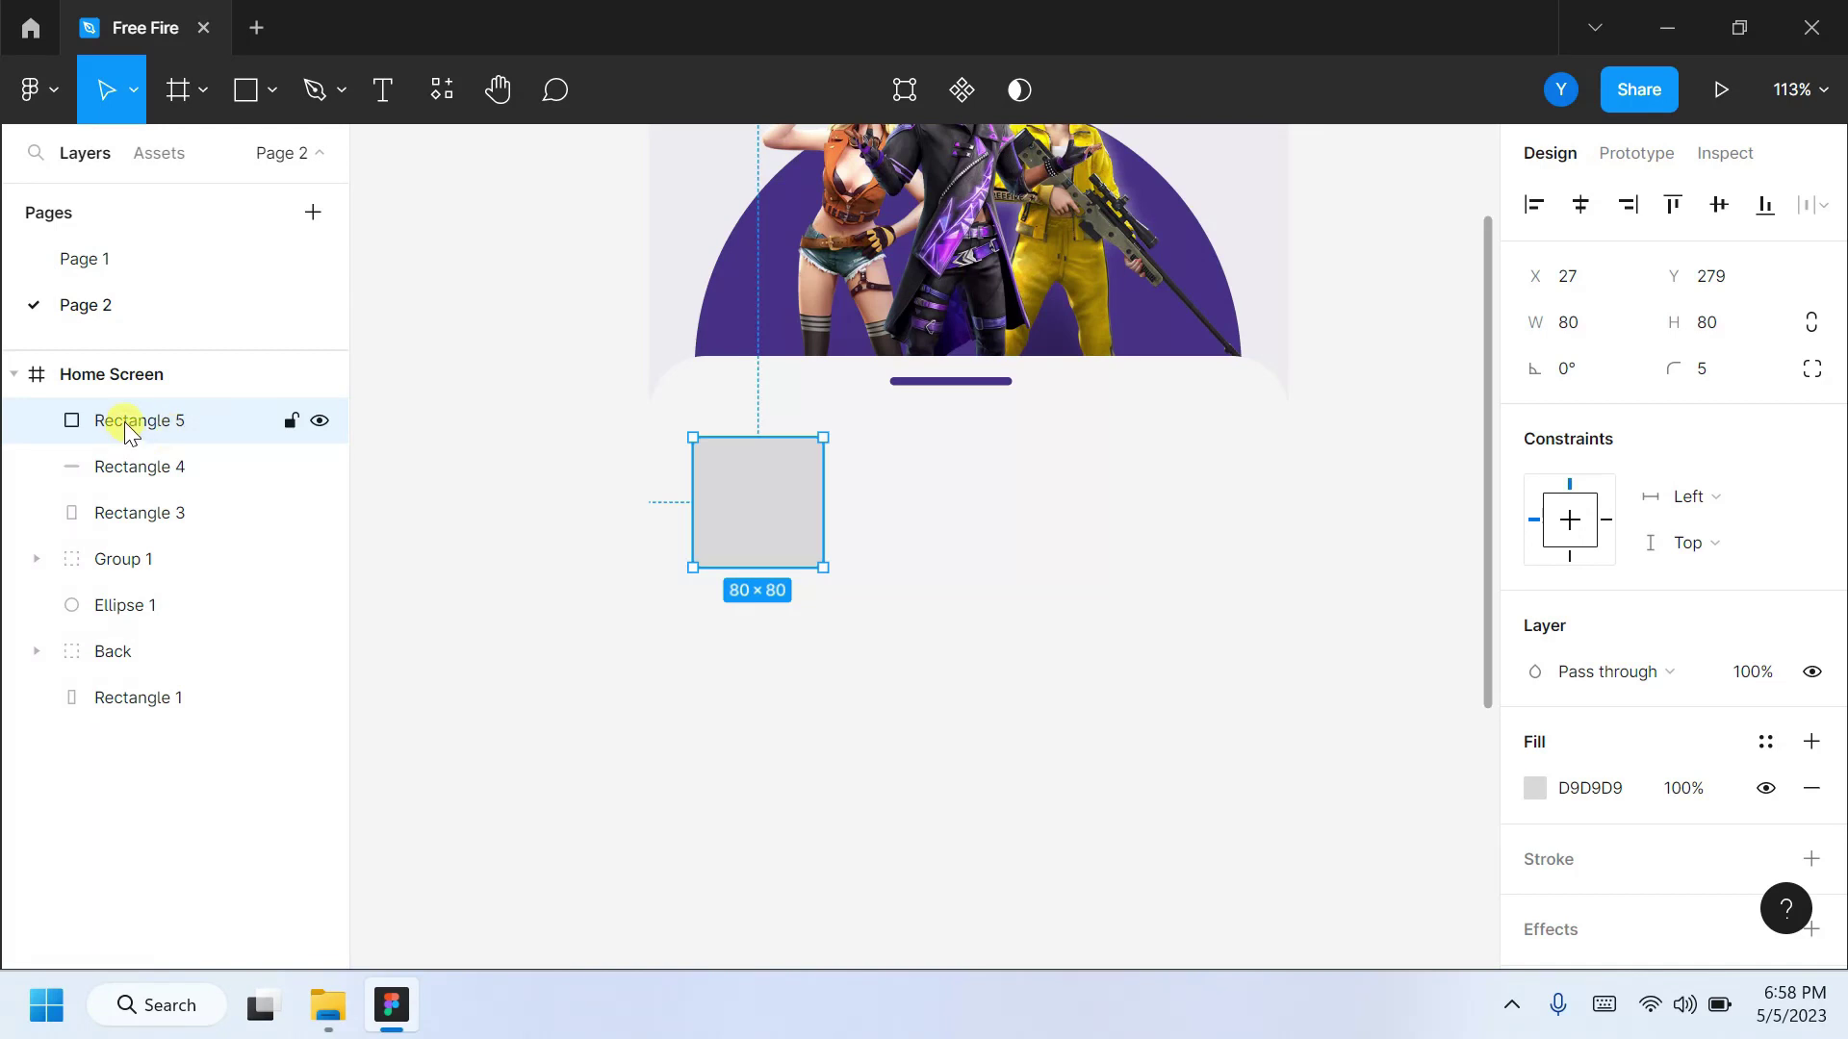
key("ctrl+d")
left_click(144, 467)
Add a drop shadow to the square at 10% opacity.
scroll(1808, 734, "down", 2)
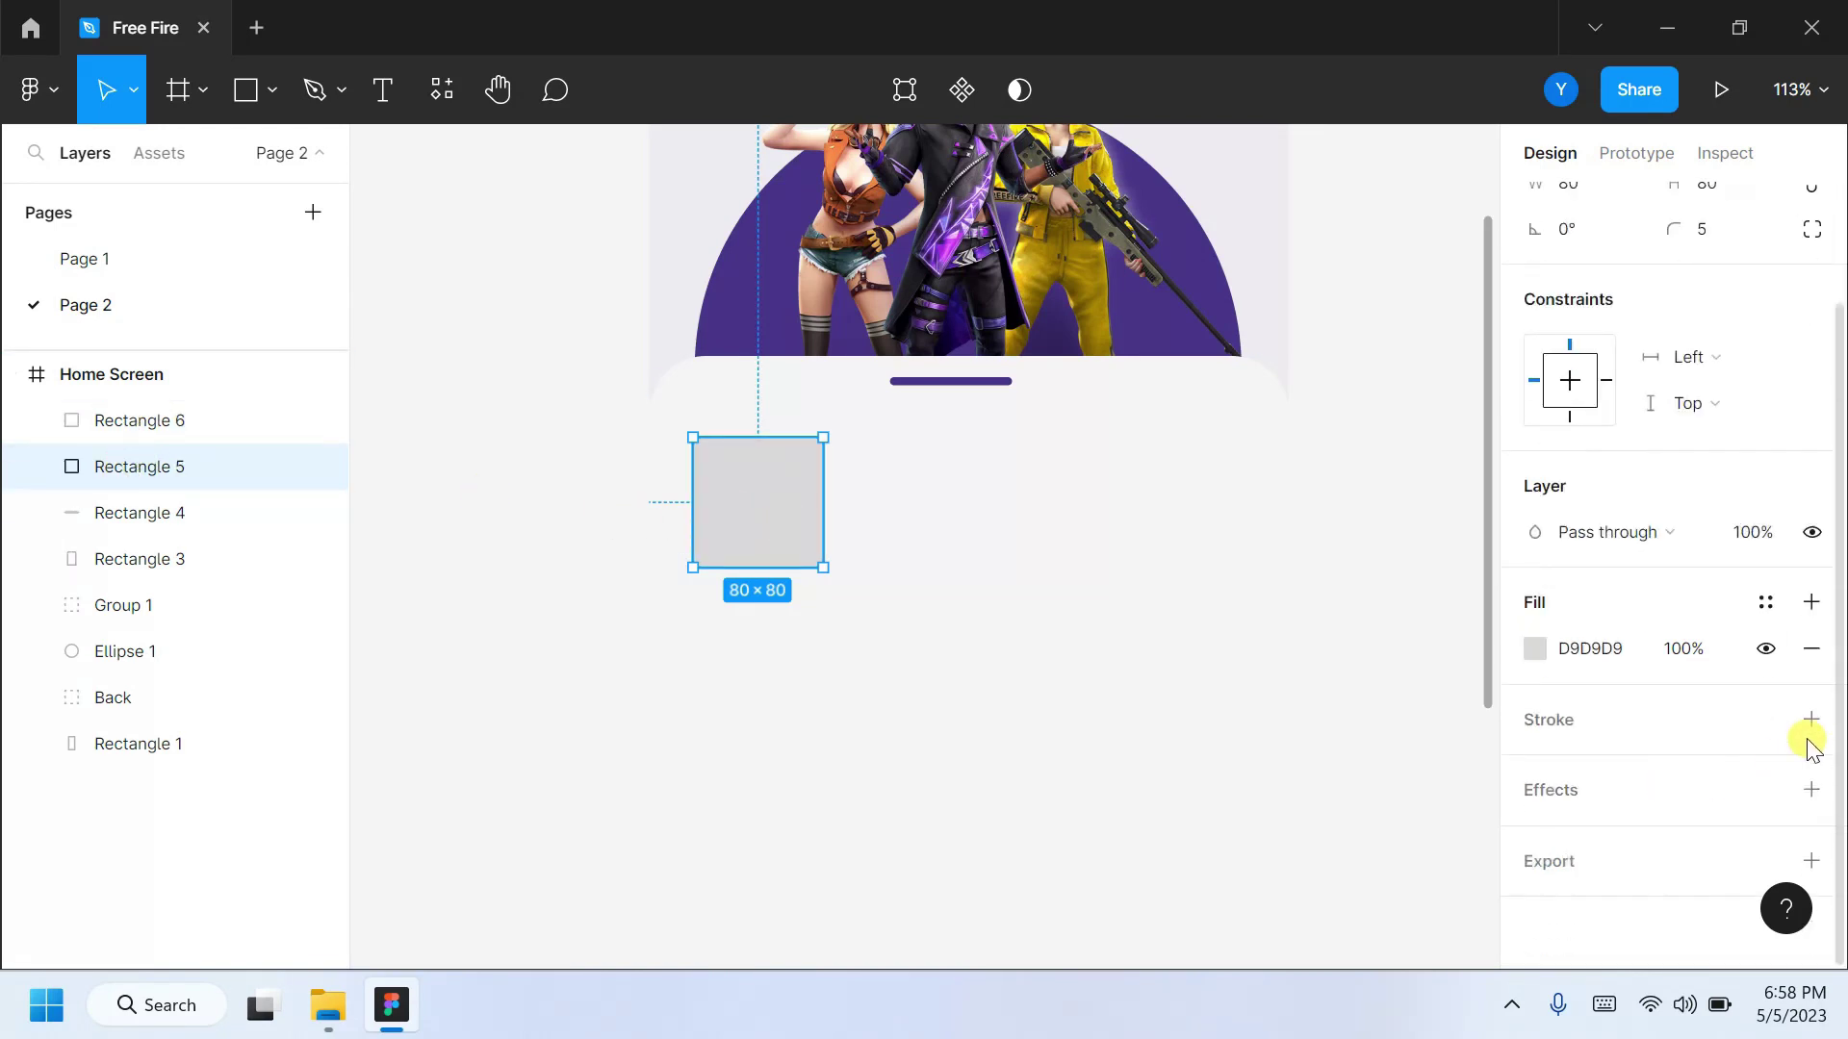
left_click(1811, 789)
left_click(1534, 836)
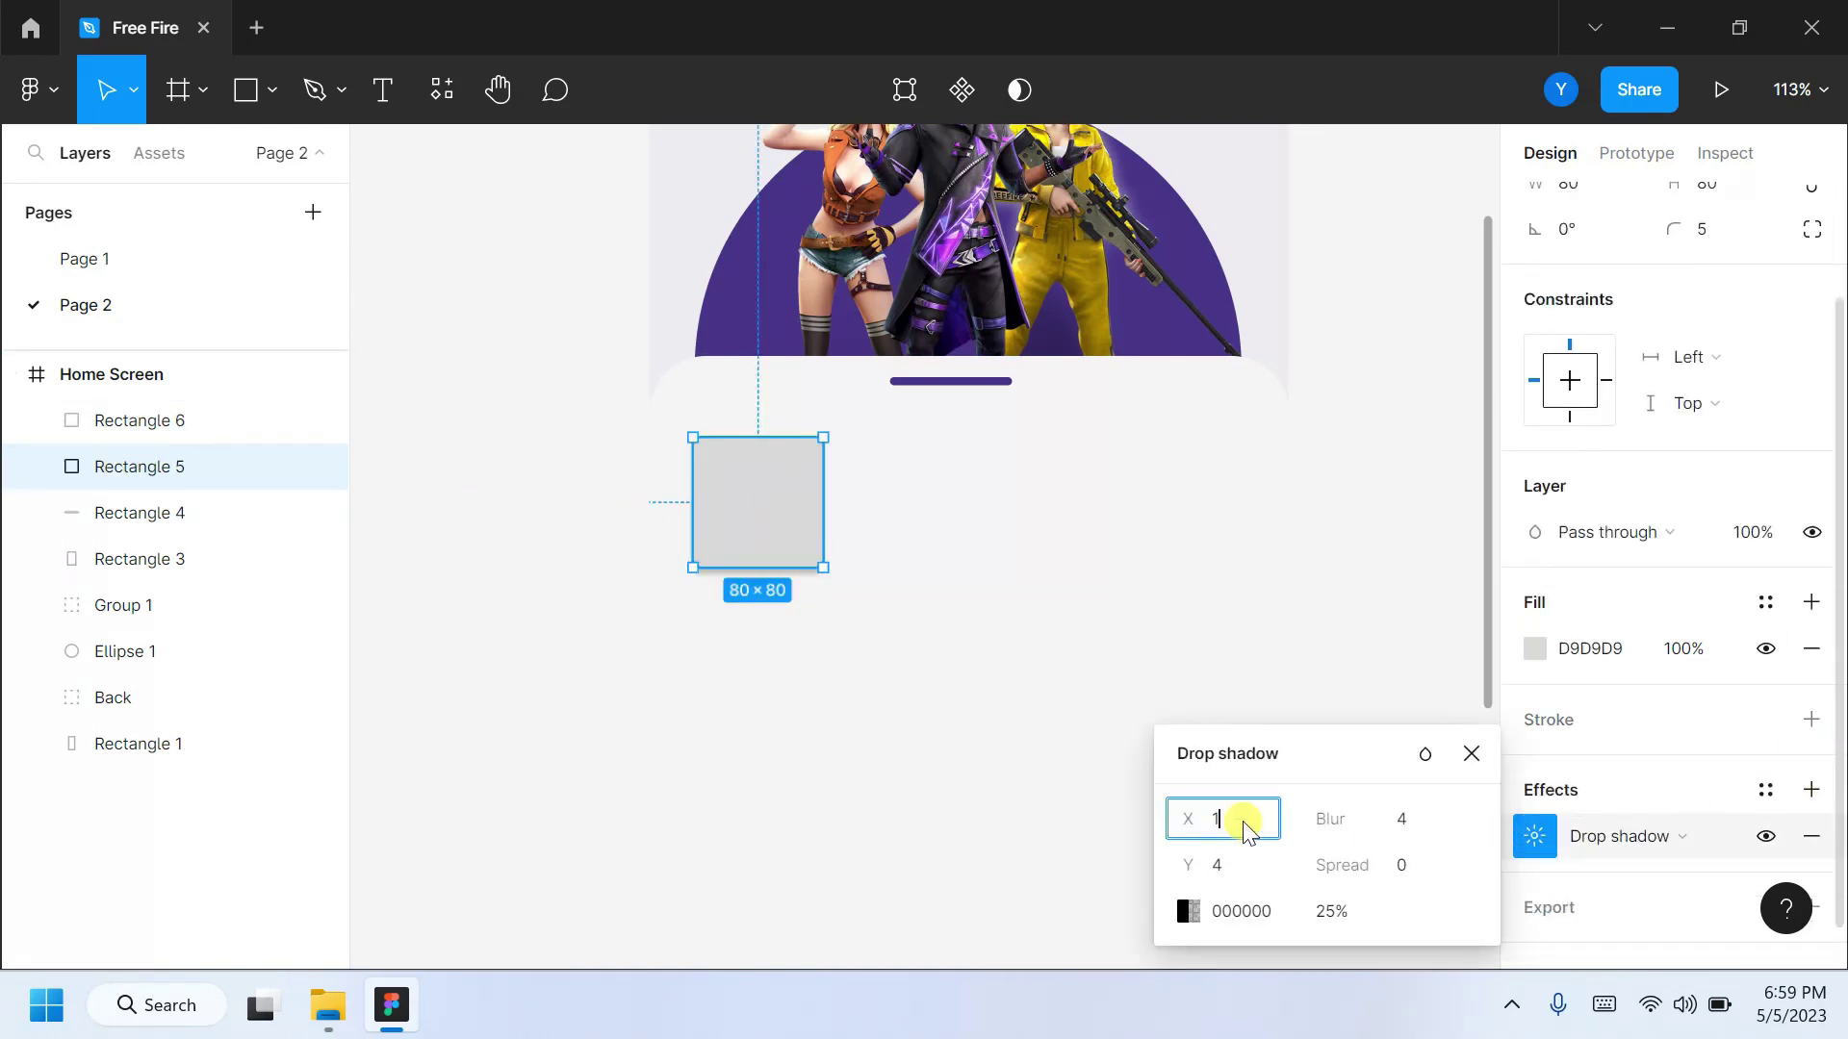
type("0")
left_click(1242, 866)
type("10")
left_click(1330, 911)
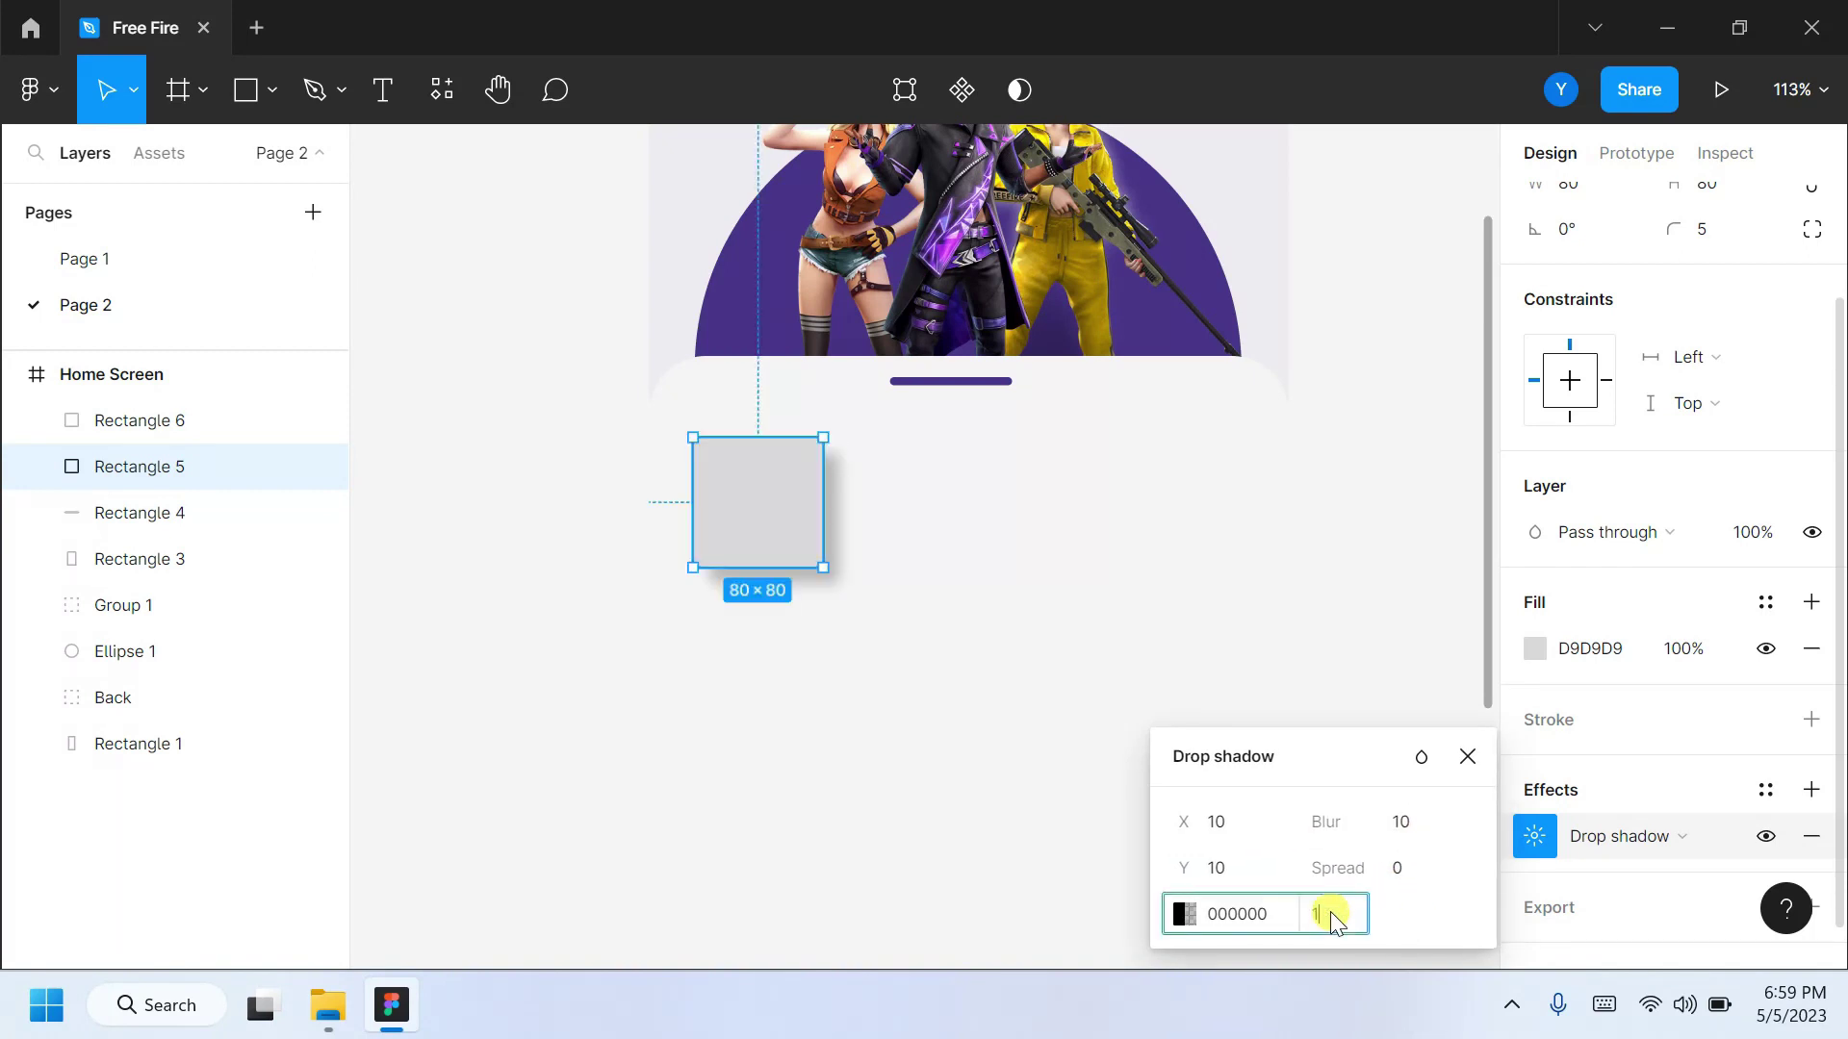
type("10")
key("Return")
Adjust the shadow's offsets to 7 and 8, then deselect the square.
left_click(1232, 866)
type("7")
left_click(1222, 828)
type("8")
key("Return")
left_click(1466, 756)
left_click(525, 590)
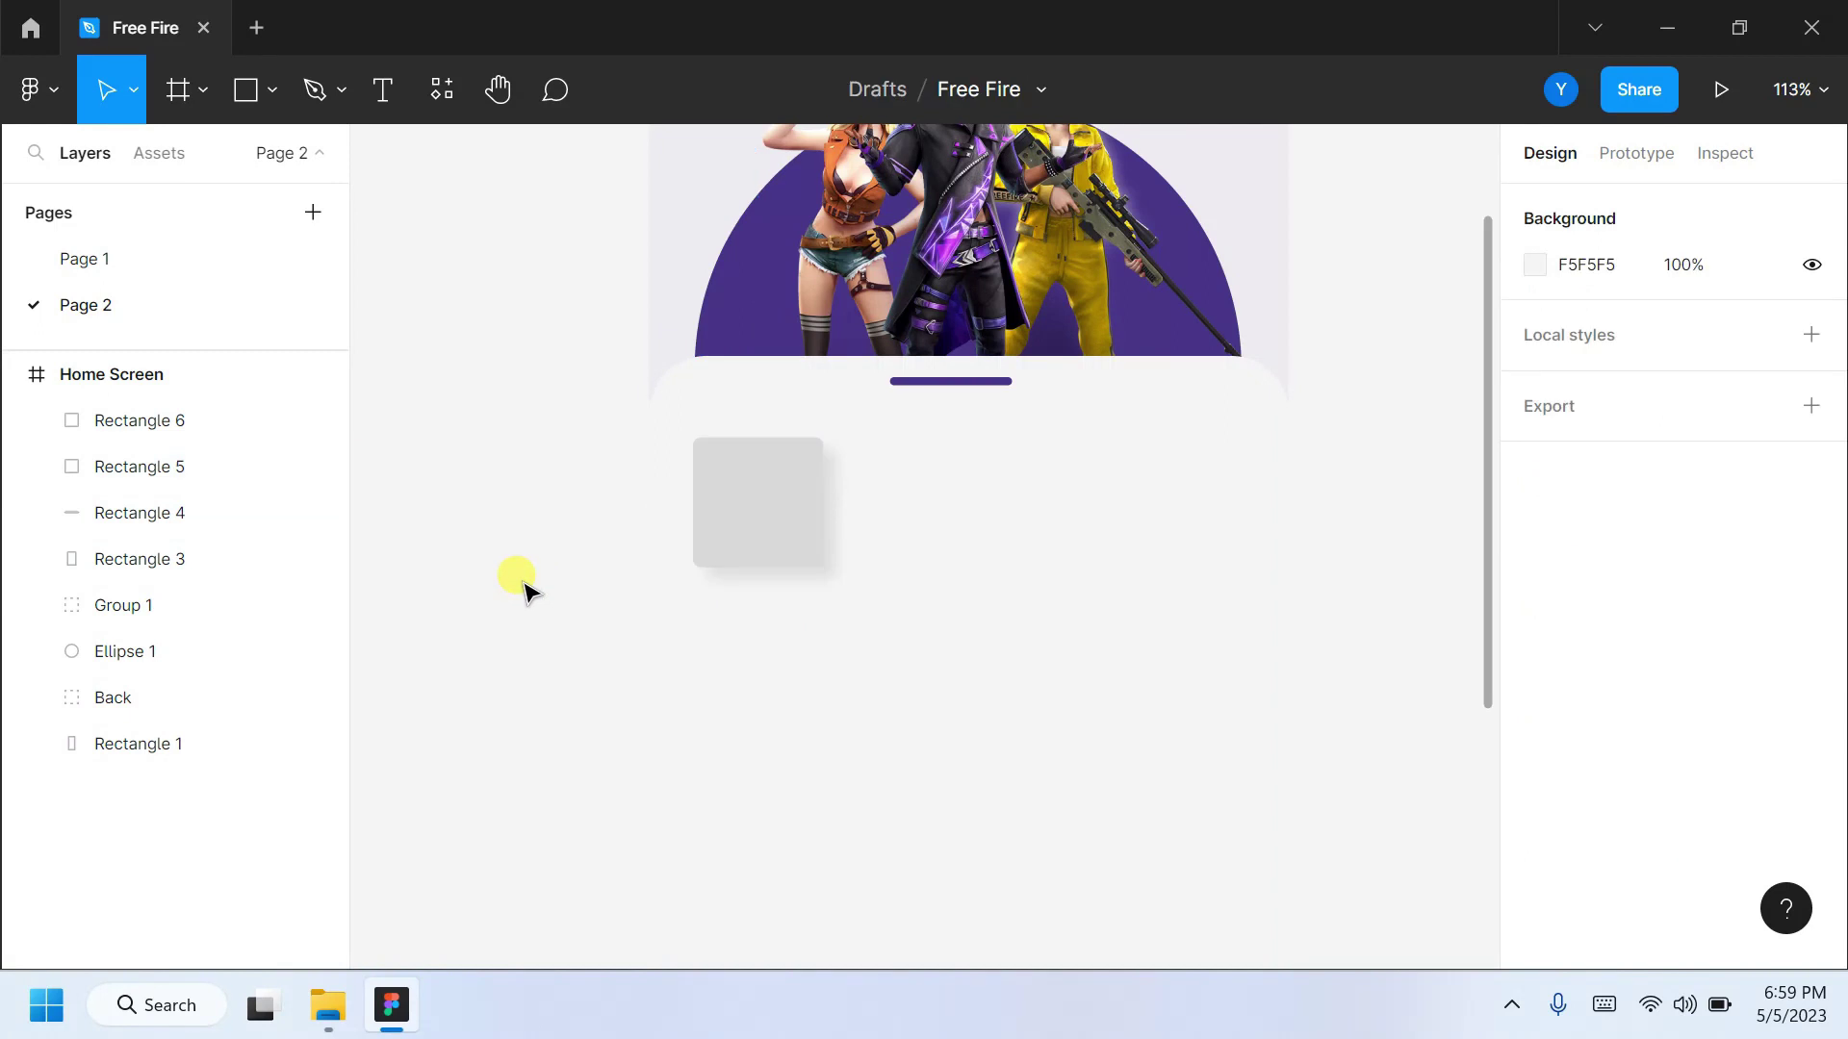
Import the app-icon1 image below the purple bar and set its height to 80.
left_click(327, 1005)
mouse_move(961, 298)
left_mouse_down()
mouse_move(508, 862)
mouse_move(558, 805)
left_mouse_up()
left_click_drag(805, 676, 940, 609)
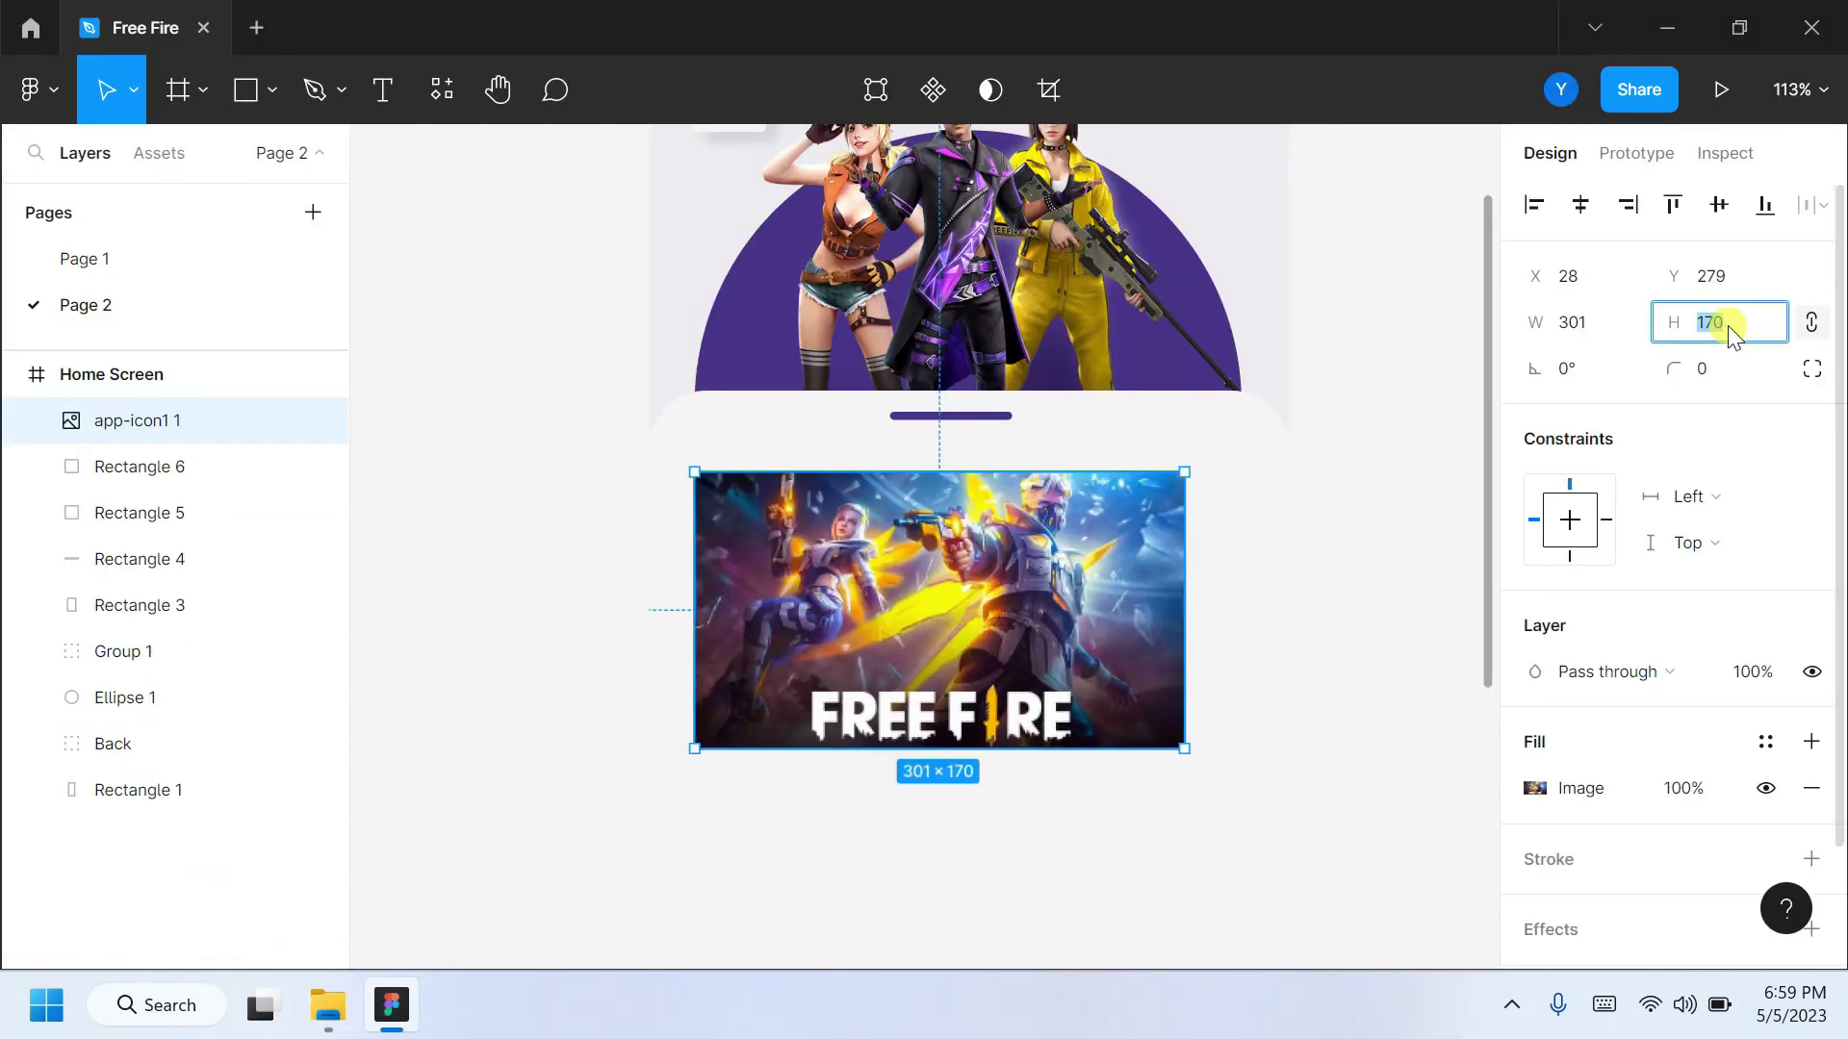
type("80")
key("Return")
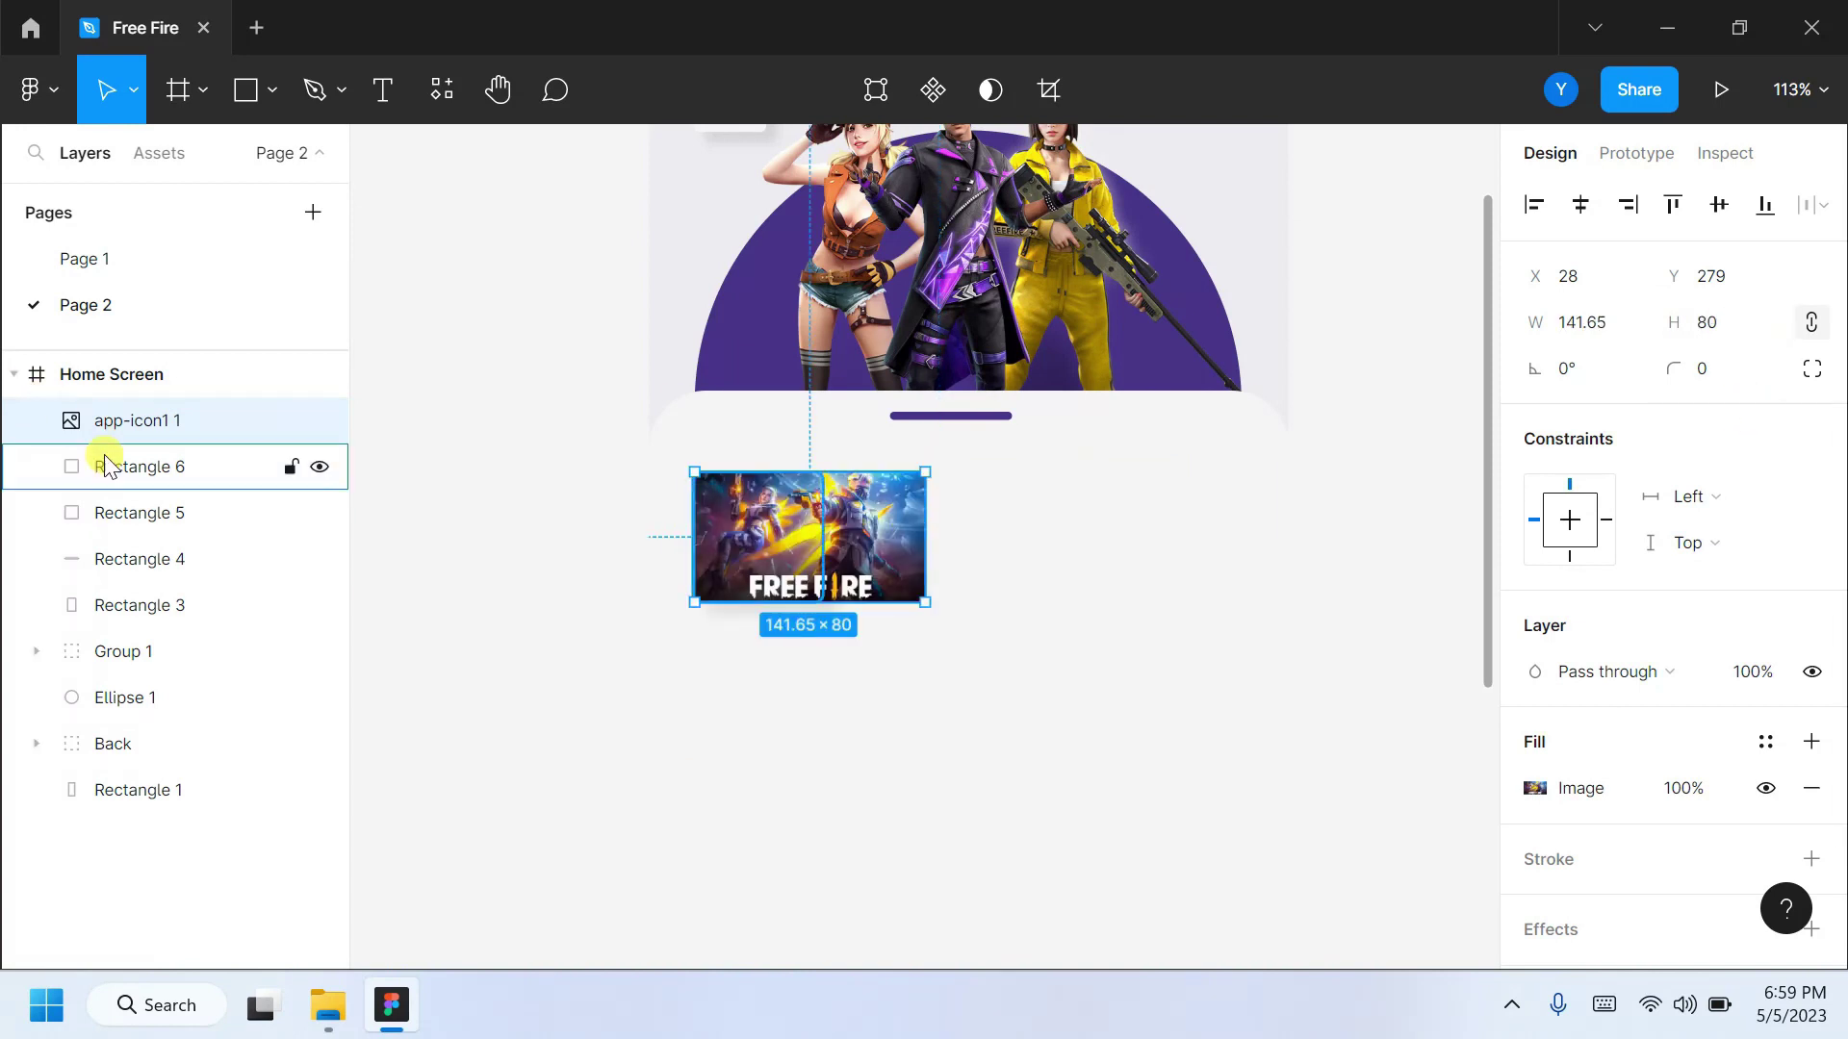
Mask the icon with rounded square Rectangle 6, nudge the artwork, and start the title text beside it.
left_click(106, 467, "shift")
left_click(961, 89)
key("shift+2")
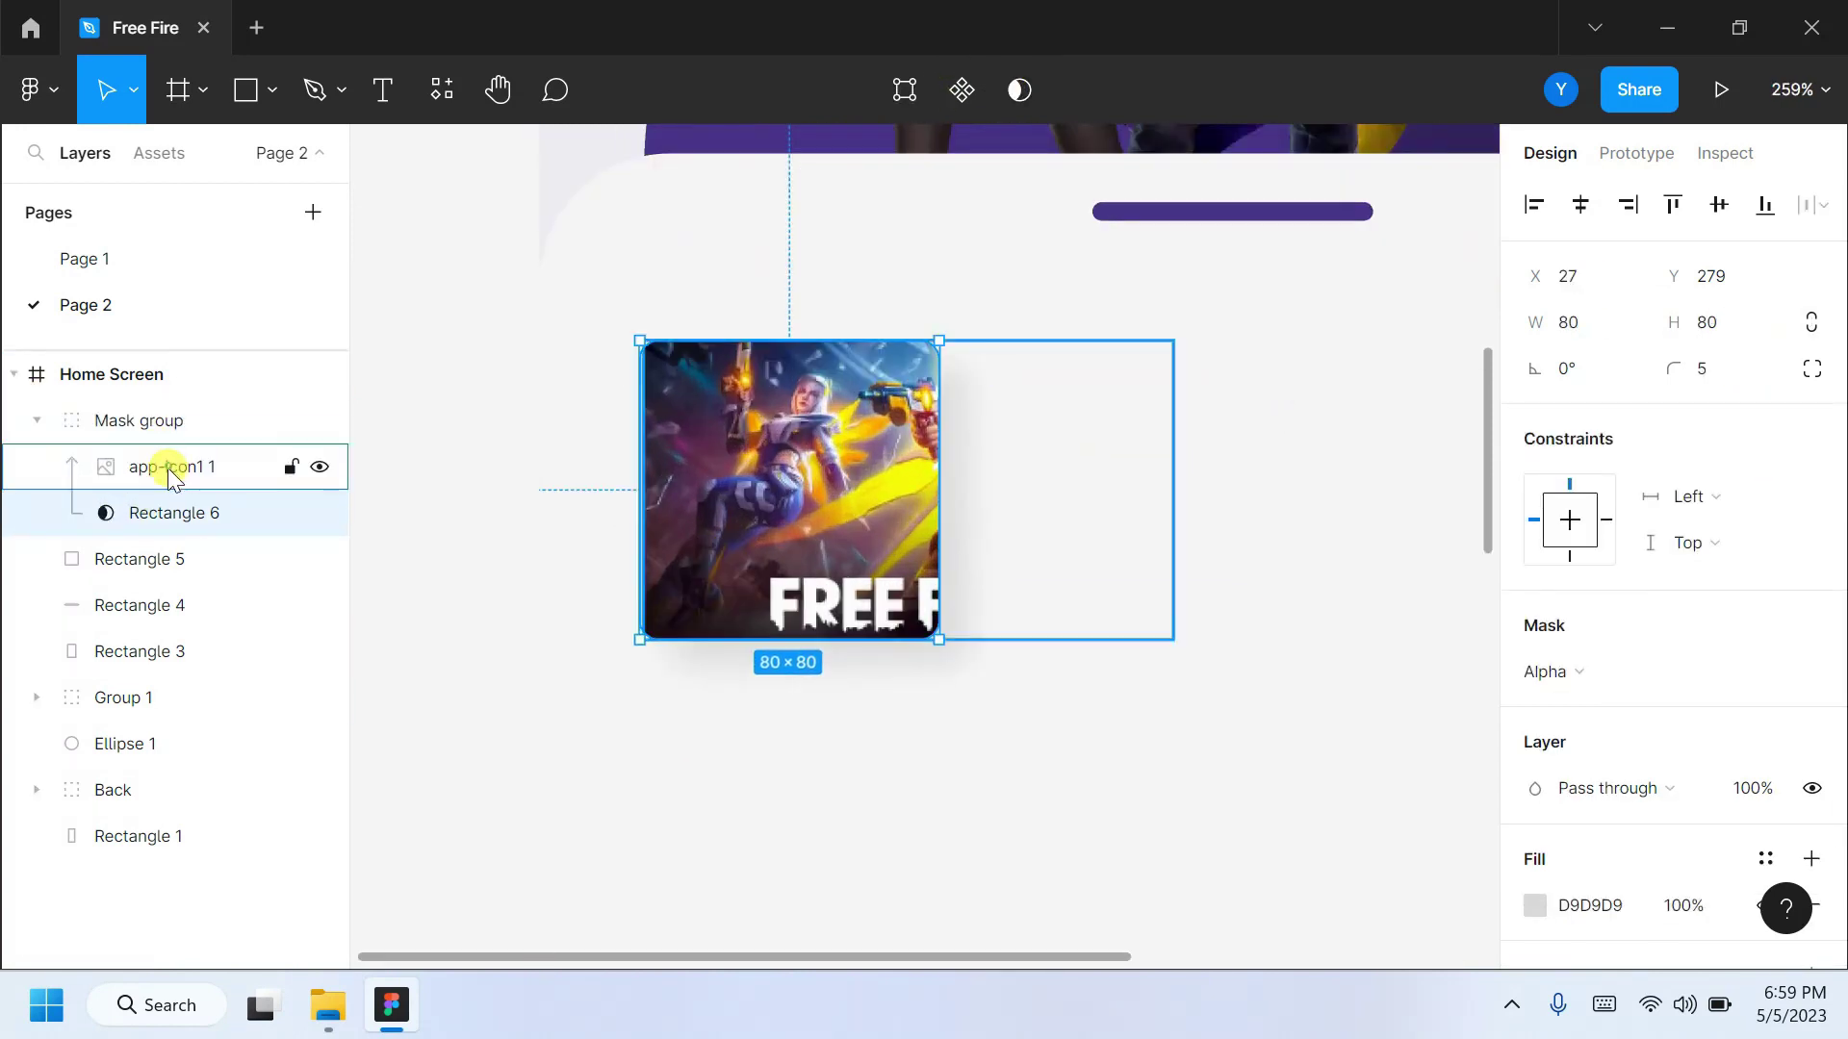
left_click(167, 467)
left_click_drag(729, 496, 714, 496)
scroll(714, 496, "down", 5)
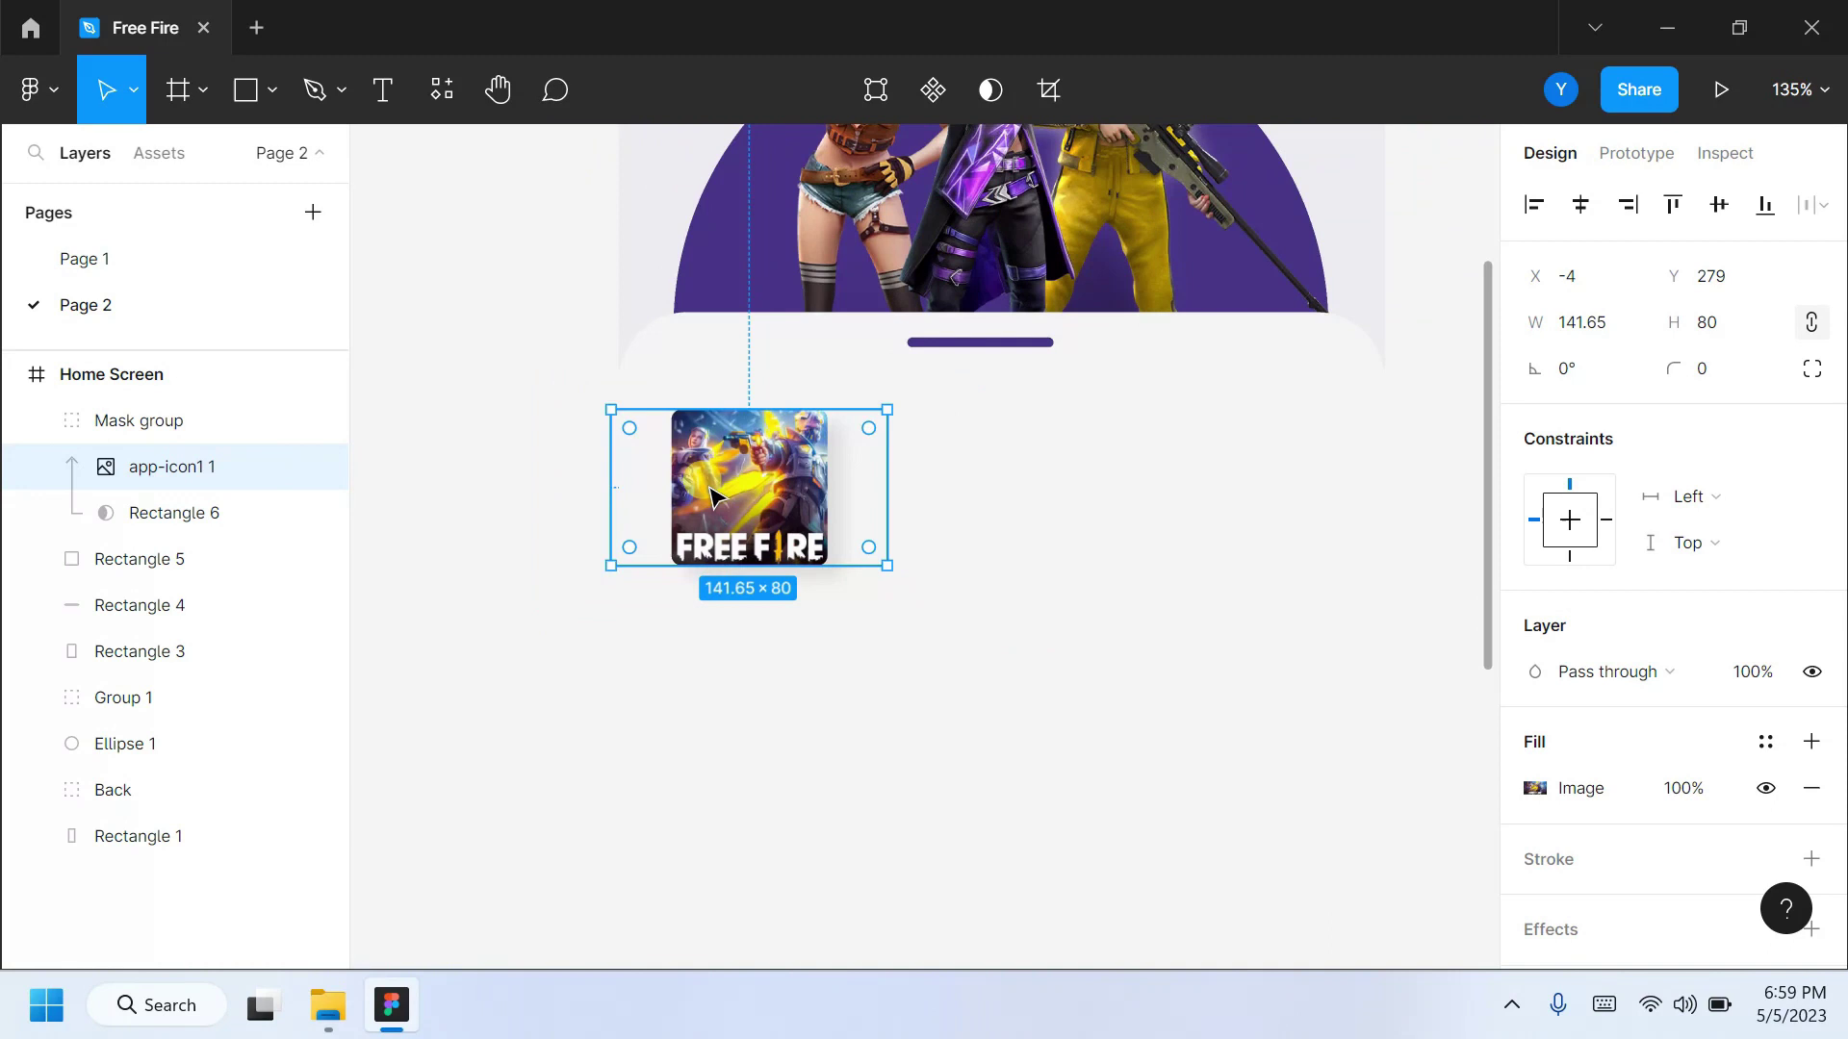
left_click(111, 421)
left_click(720, 409)
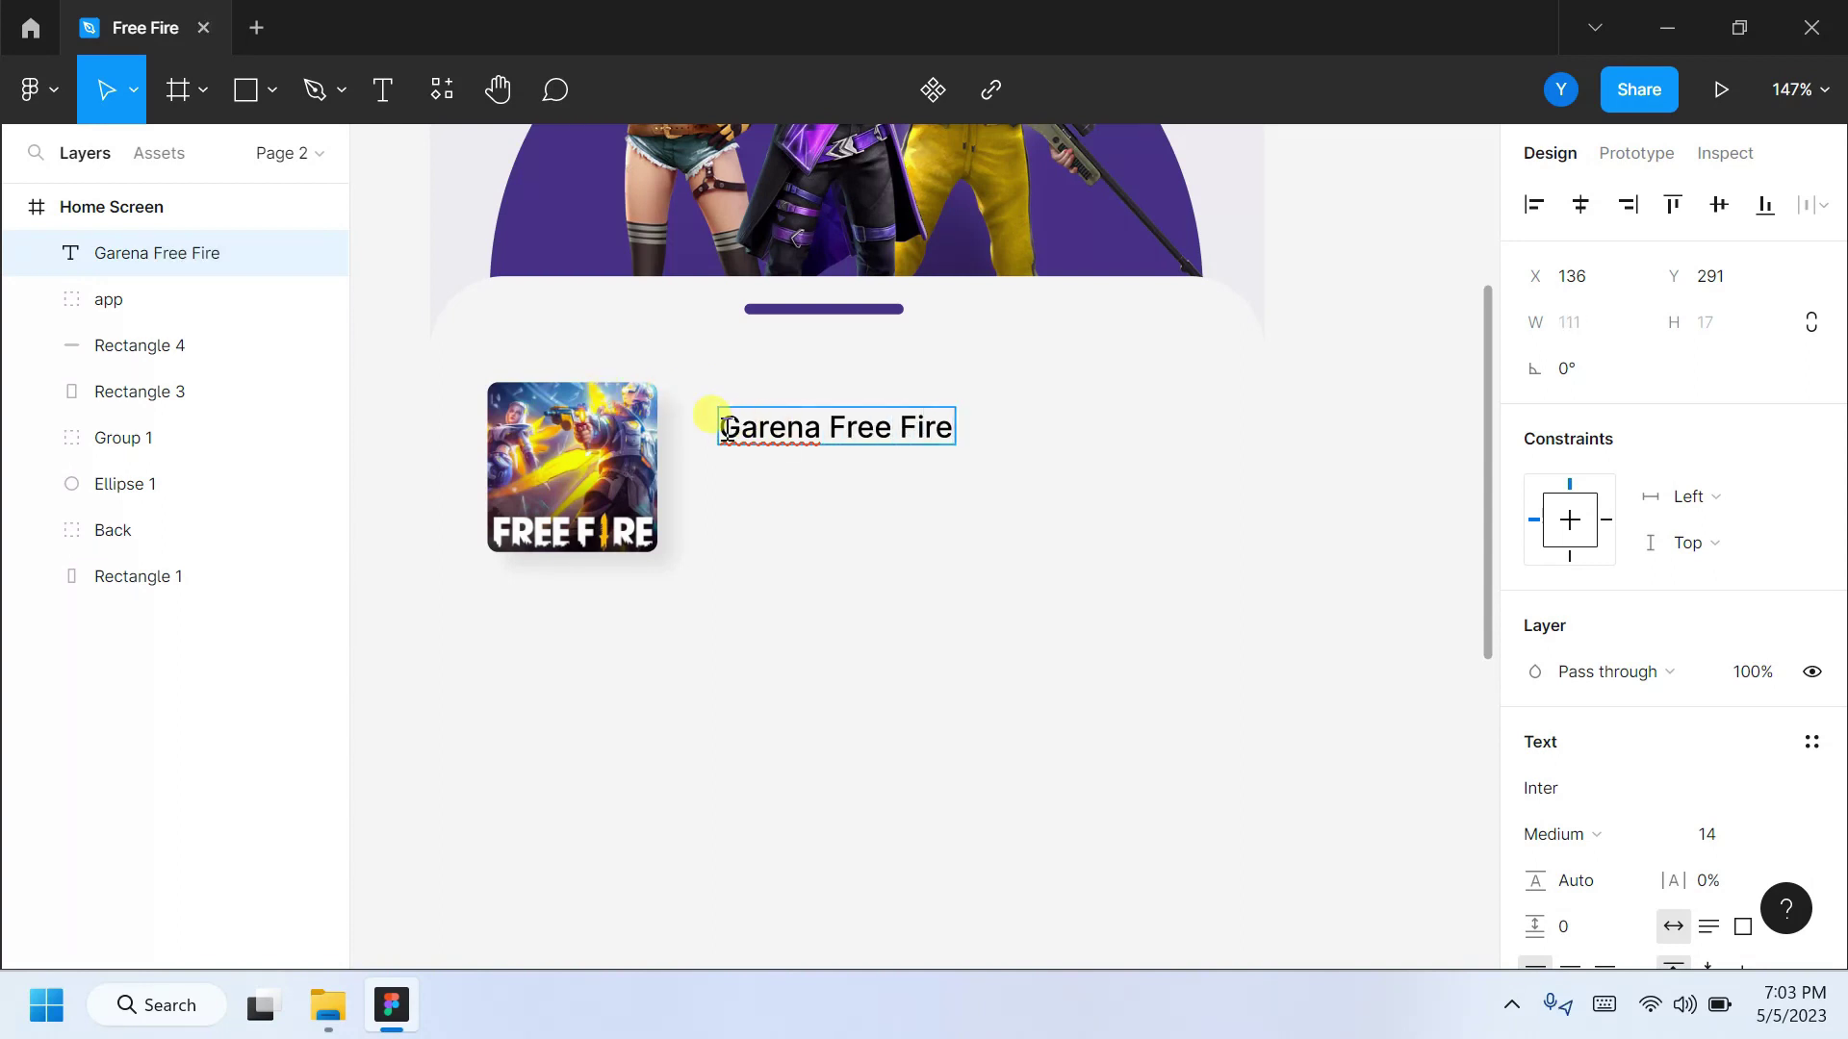
Make the Garena Free Fire title size 20 Semi Bold, aligned with the icon's top.
key("ctrl+a")
left_click(1780, 835)
left_click(1776, 621)
left_click(1790, 836)
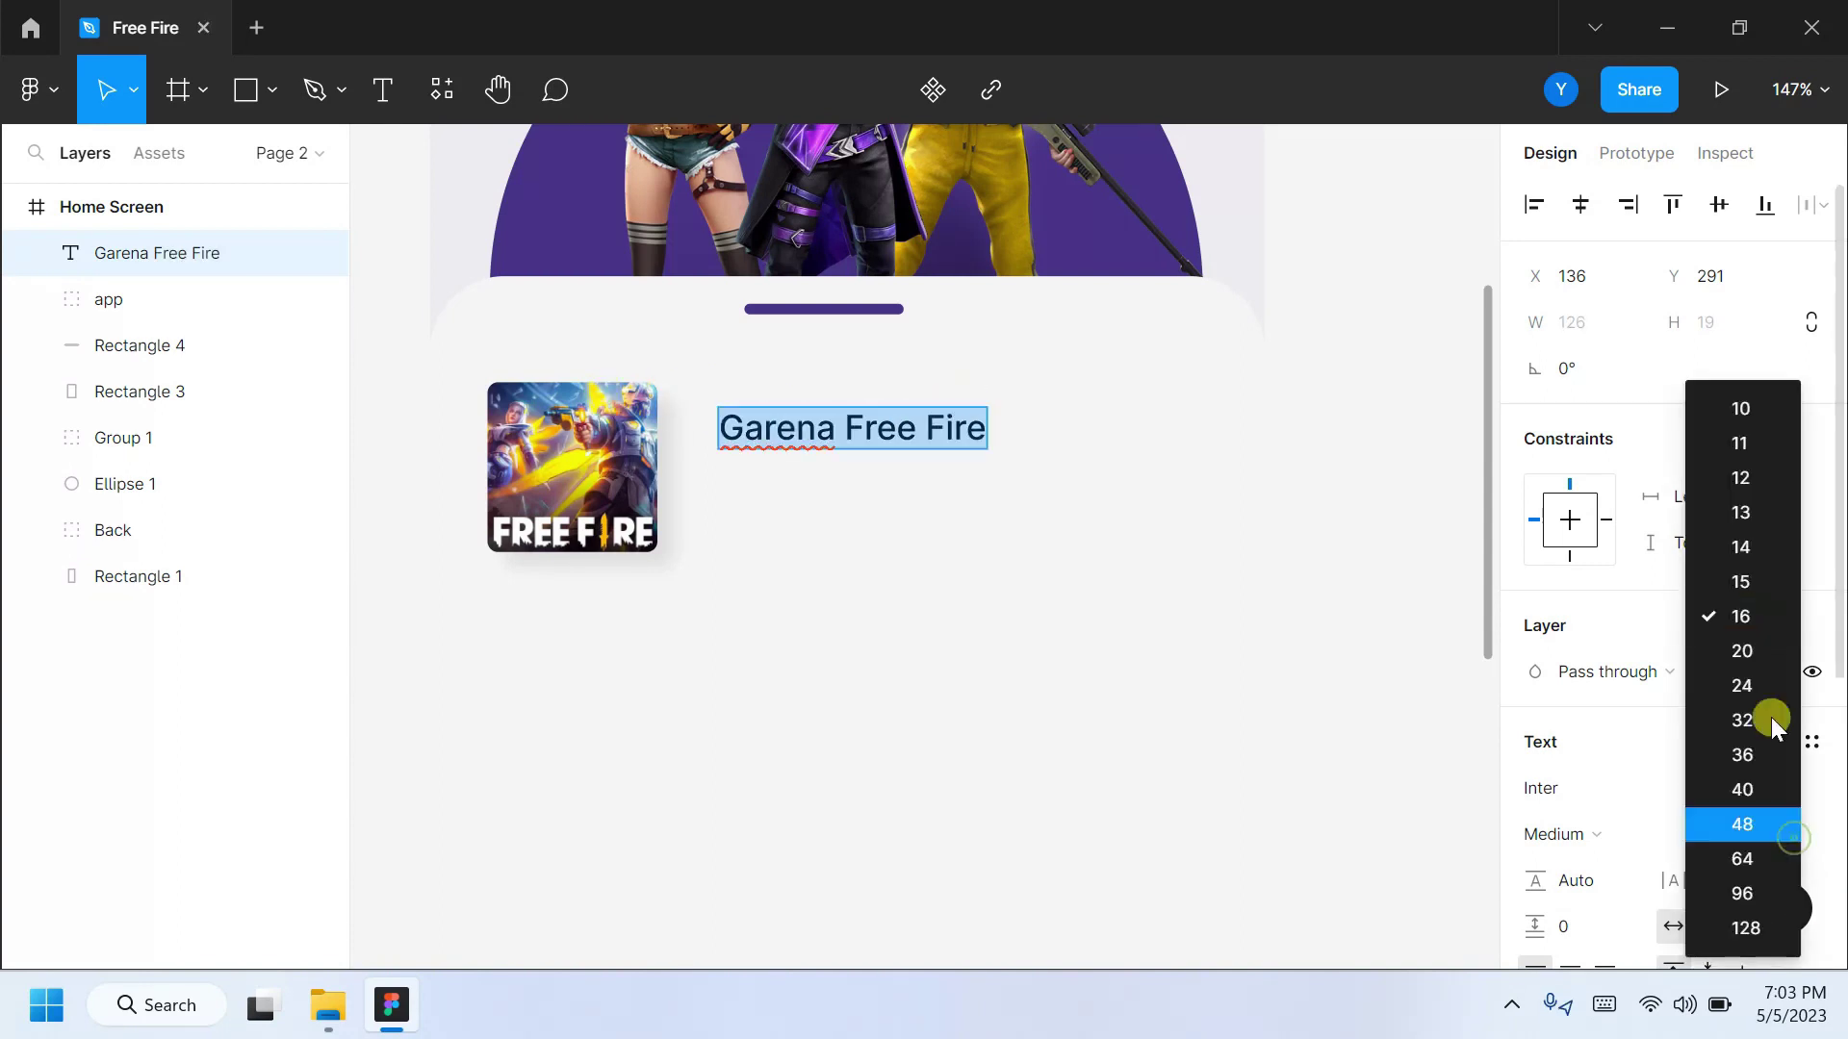
left_click(1742, 651)
left_click(1559, 834)
left_click(1588, 413)
key("Escape")
left_click(1392, 547)
scroll(709, 425, "up", 3)
left_click_drag(809, 416, 813, 424)
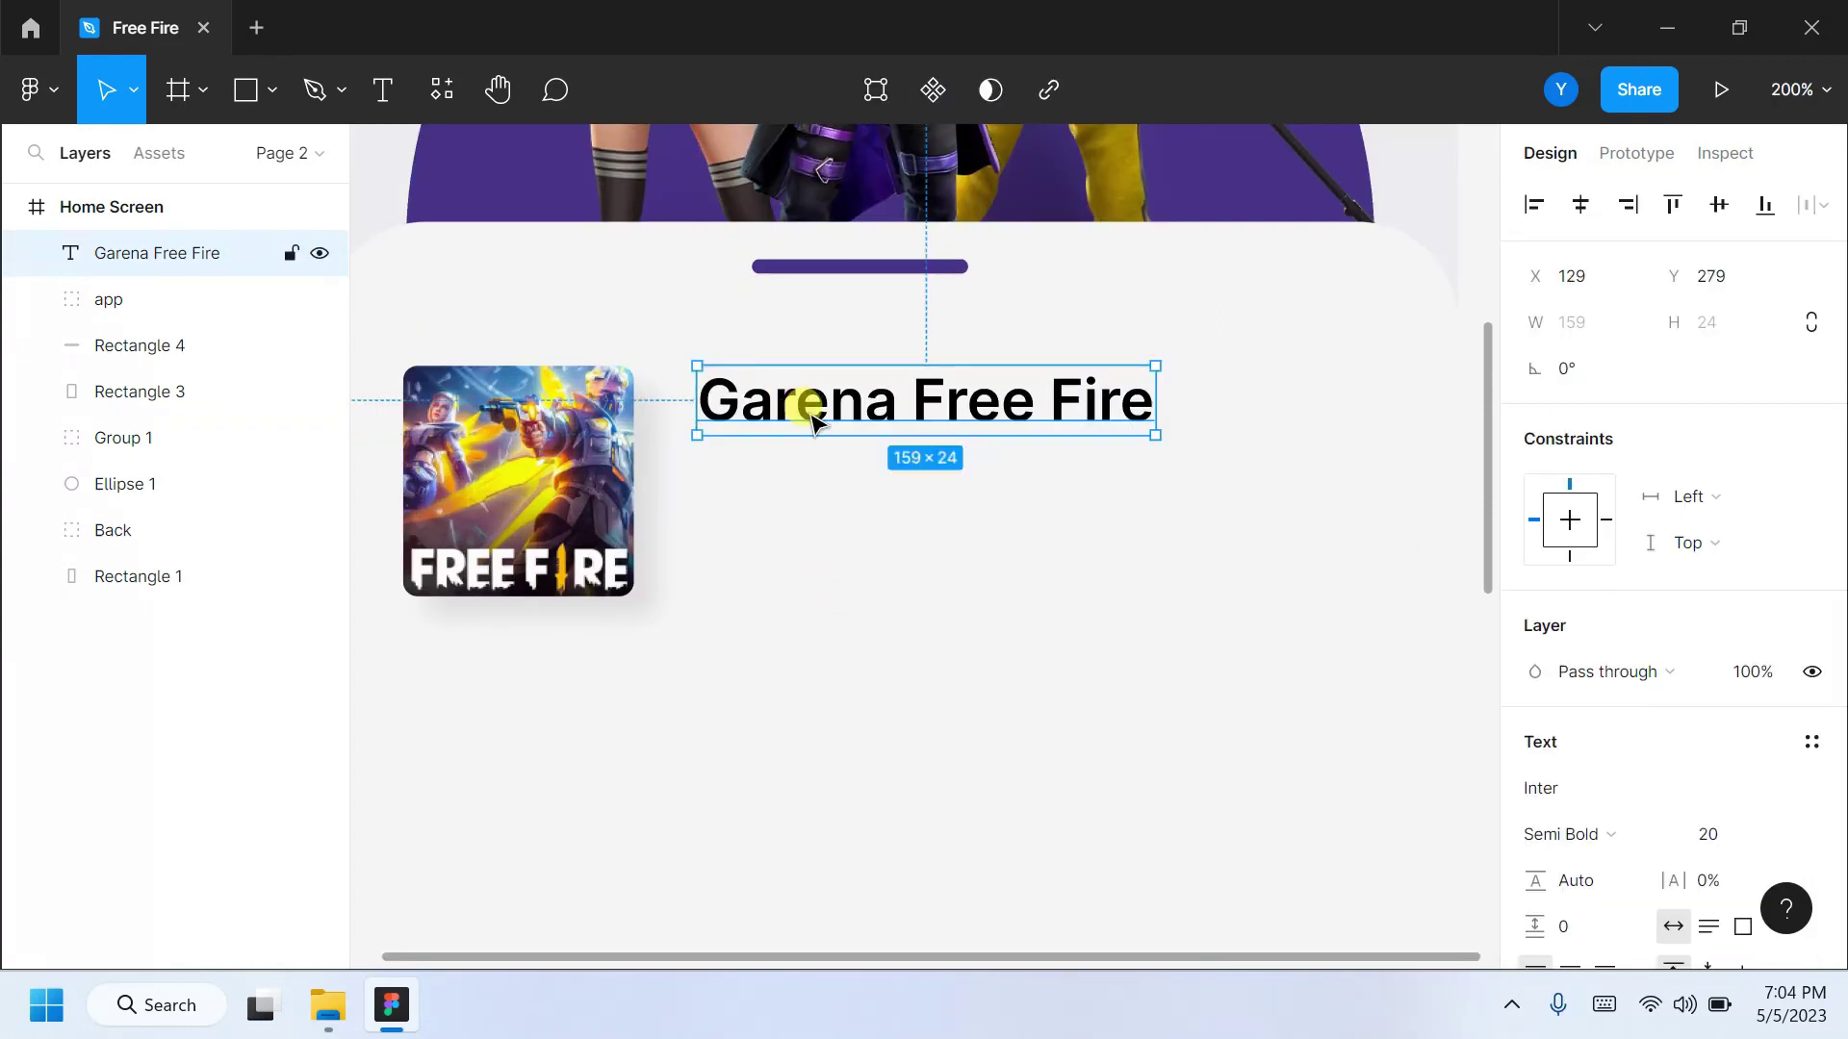
Add an 'Adventure' label below the title in size 14 Medium.
key("super")
key("super")
key("super")
key("super")
left_click(383, 88)
left_click(772, 491)
type("Adventure")
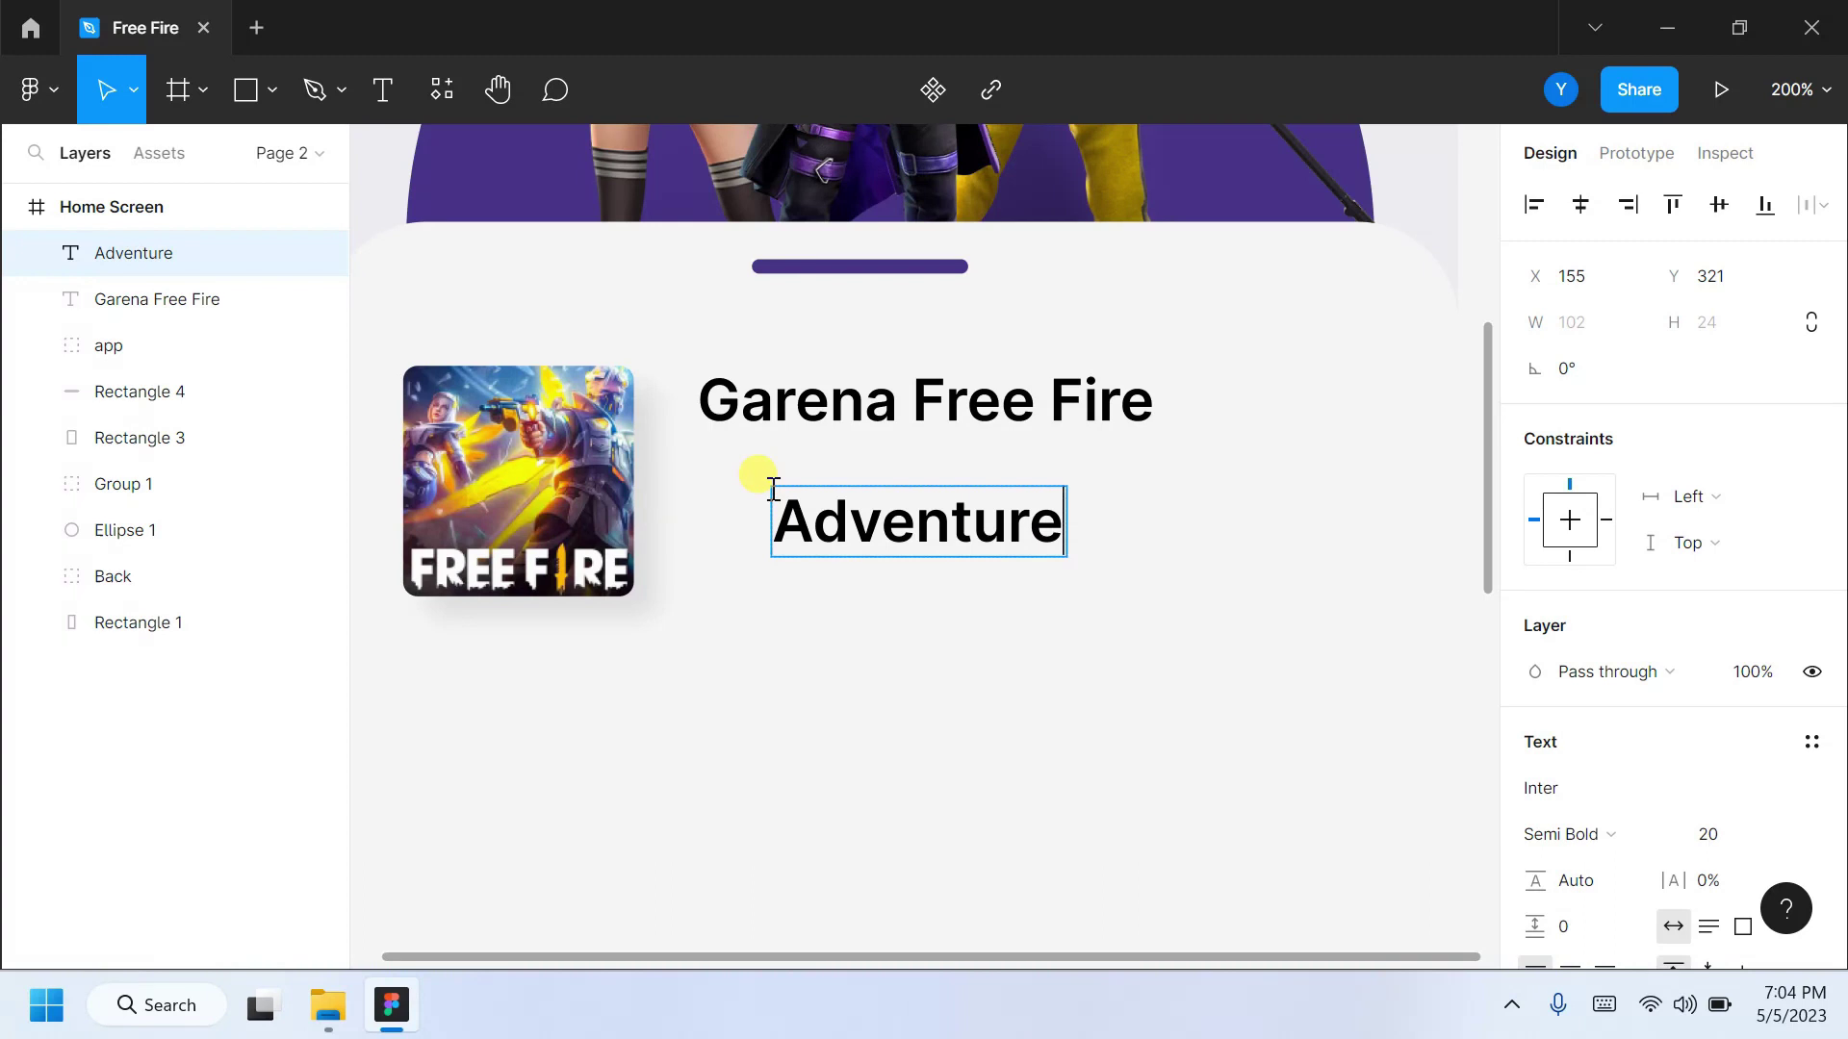
key("ctrl+a")
left_click(1778, 833)
left_click(1761, 539)
left_click(1569, 835)
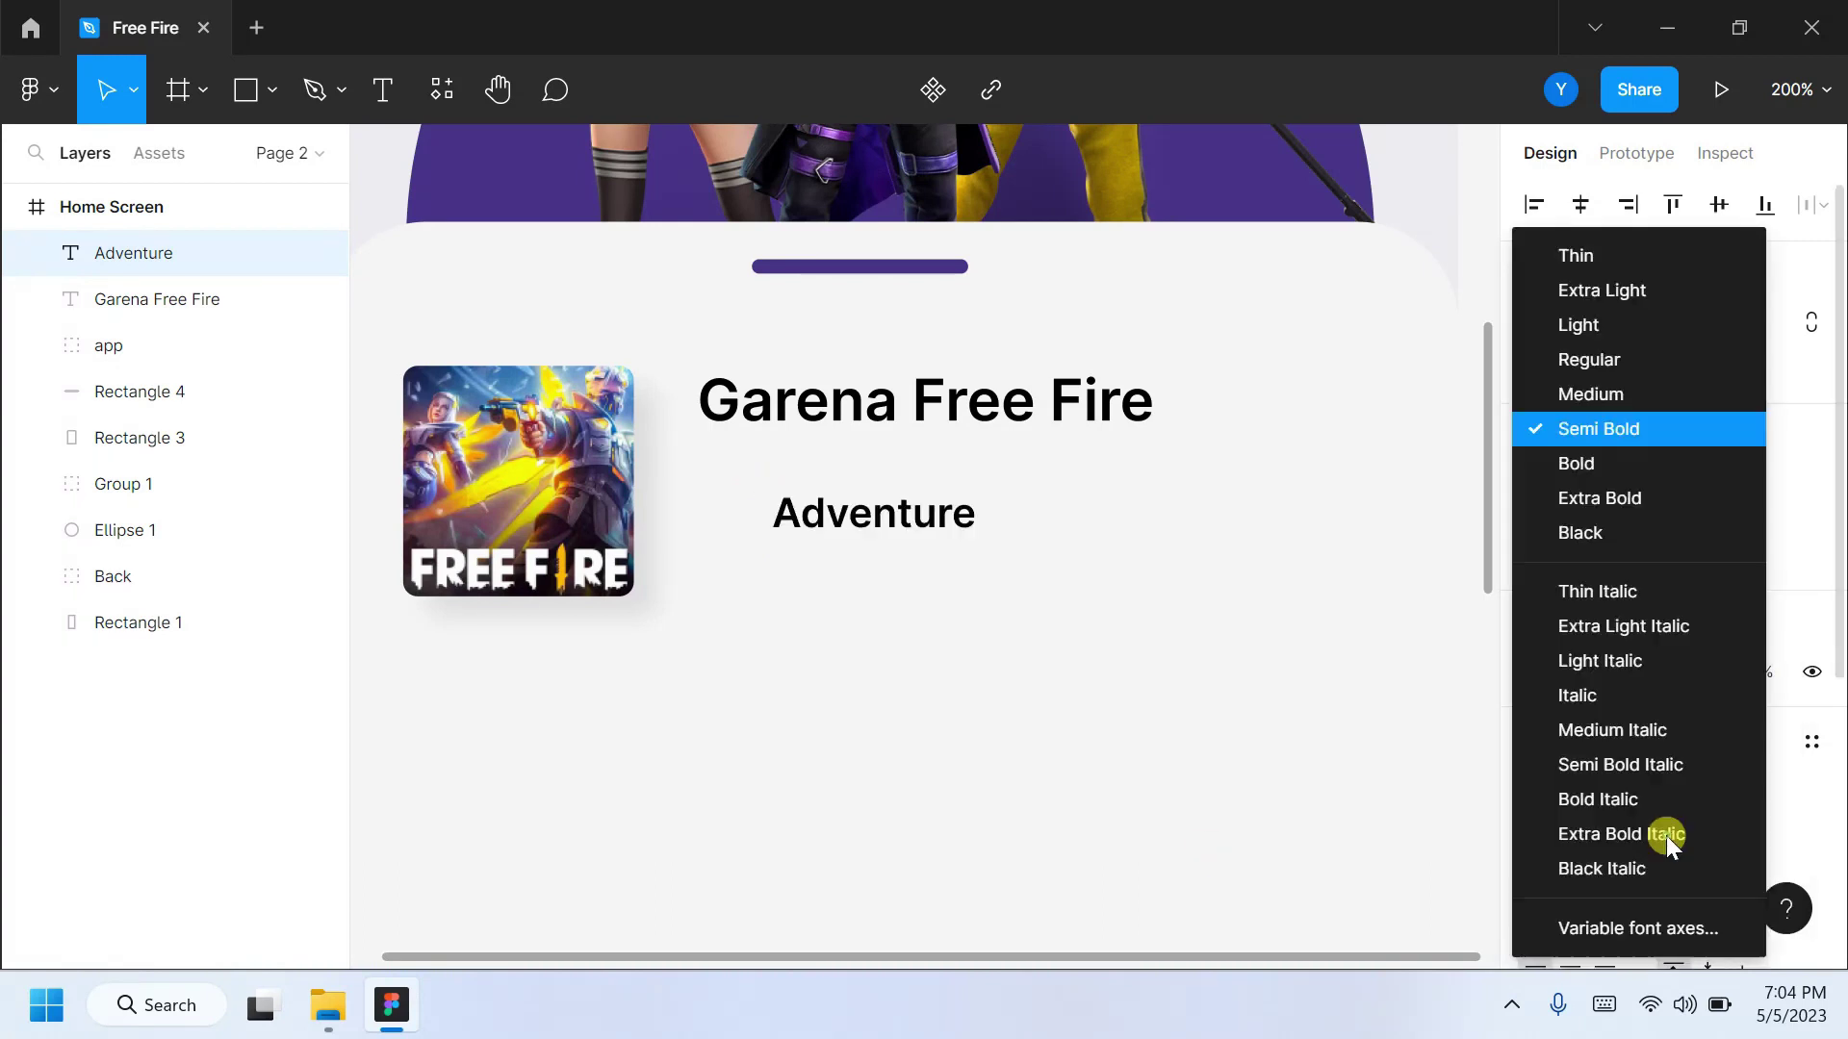
left_click(1614, 394)
Colour the Adventure label light grey D9D9D9 and align it under the title.
scroll(1571, 440, "down", 2)
scroll(1527, 883, "down", 2)
left_click(1535, 813)
left_click(1258, 830)
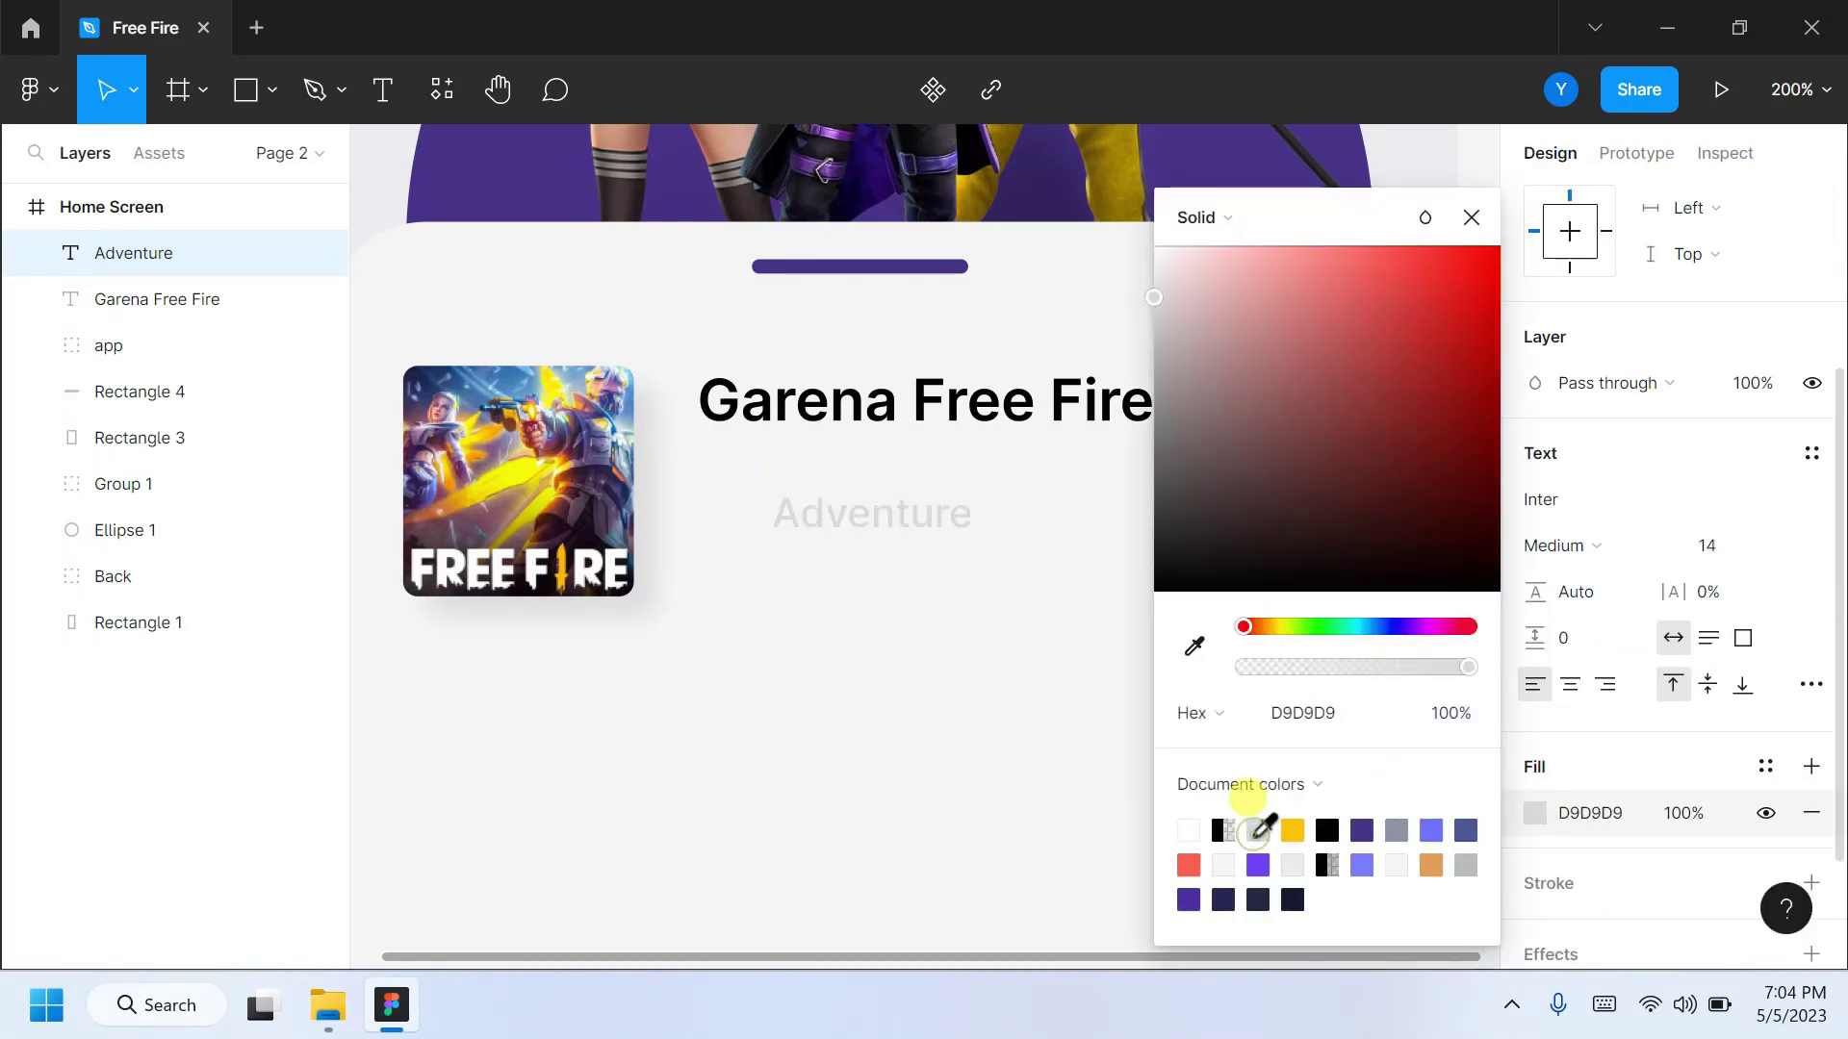
left_click(1469, 219)
left_click_drag(838, 524, 760, 490)
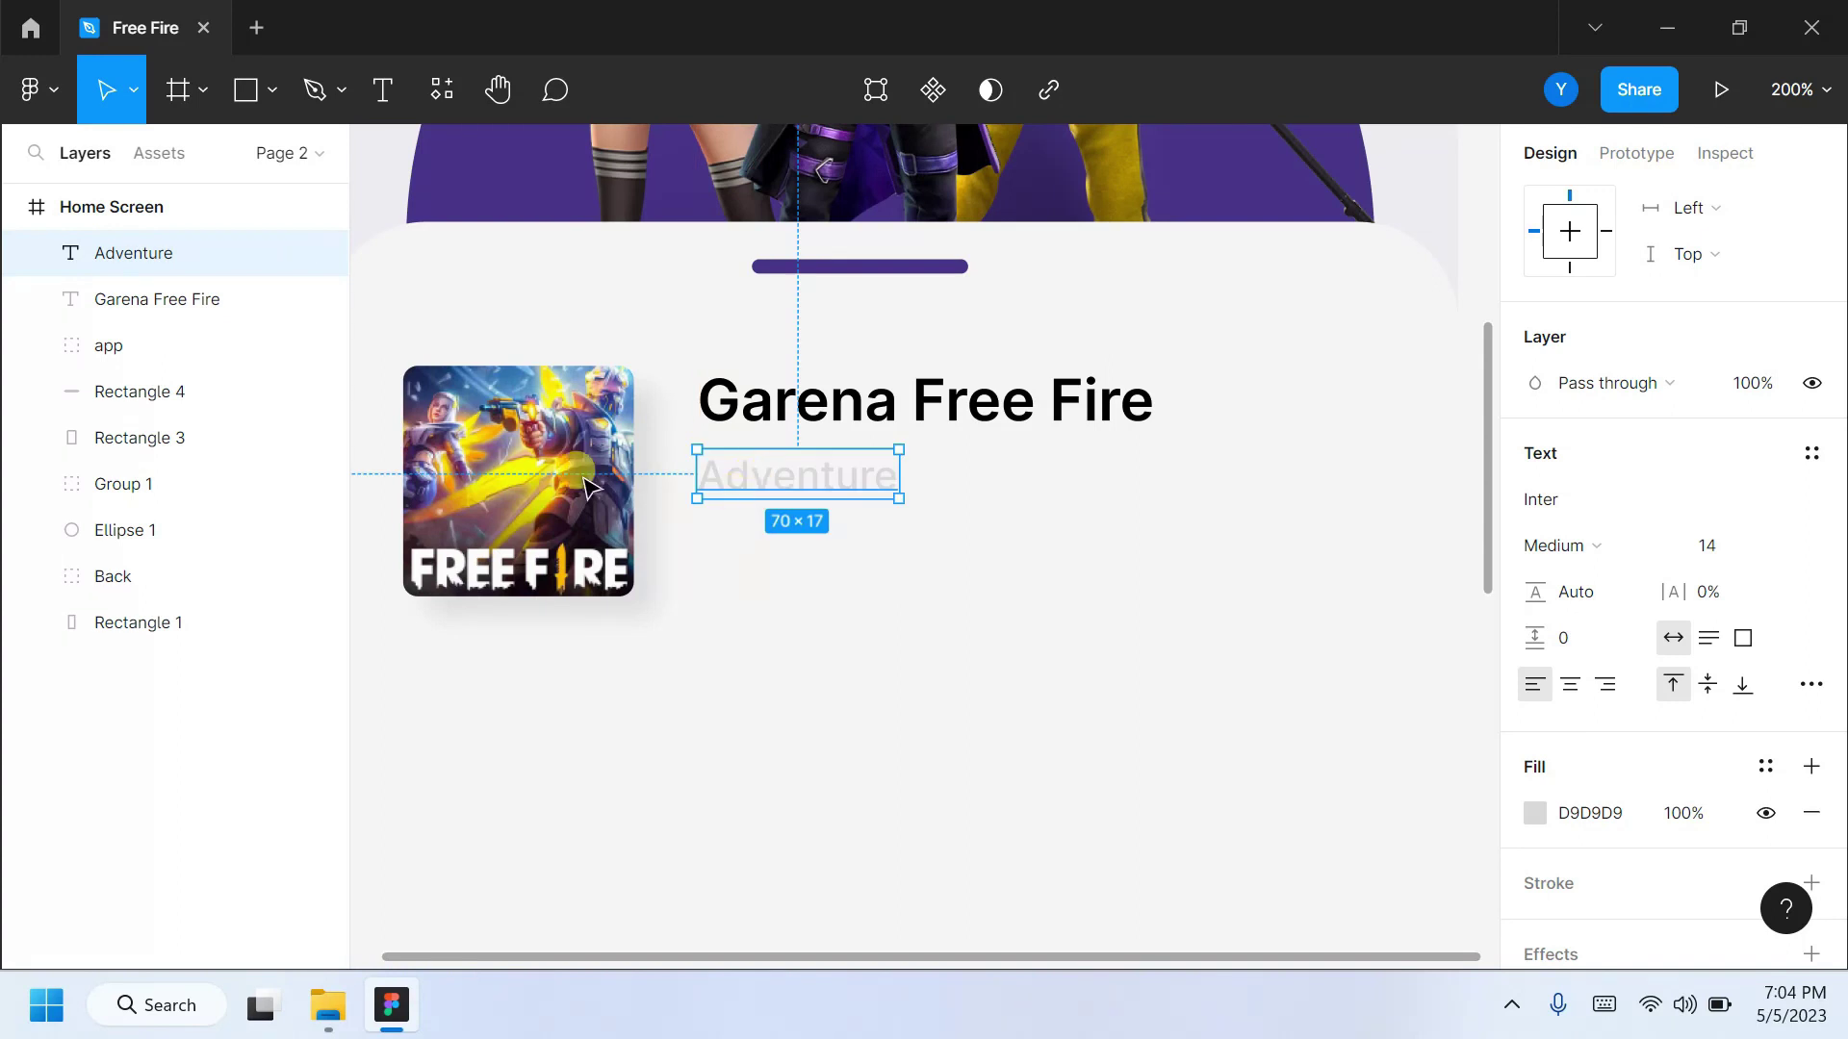
key("Return")
scroll(741, 597, "up", 3, "ctrl")
Draw a 19×19 star with 0.5 corner radius below the Adventure label.
left_click_drag(875, 957, 958, 953)
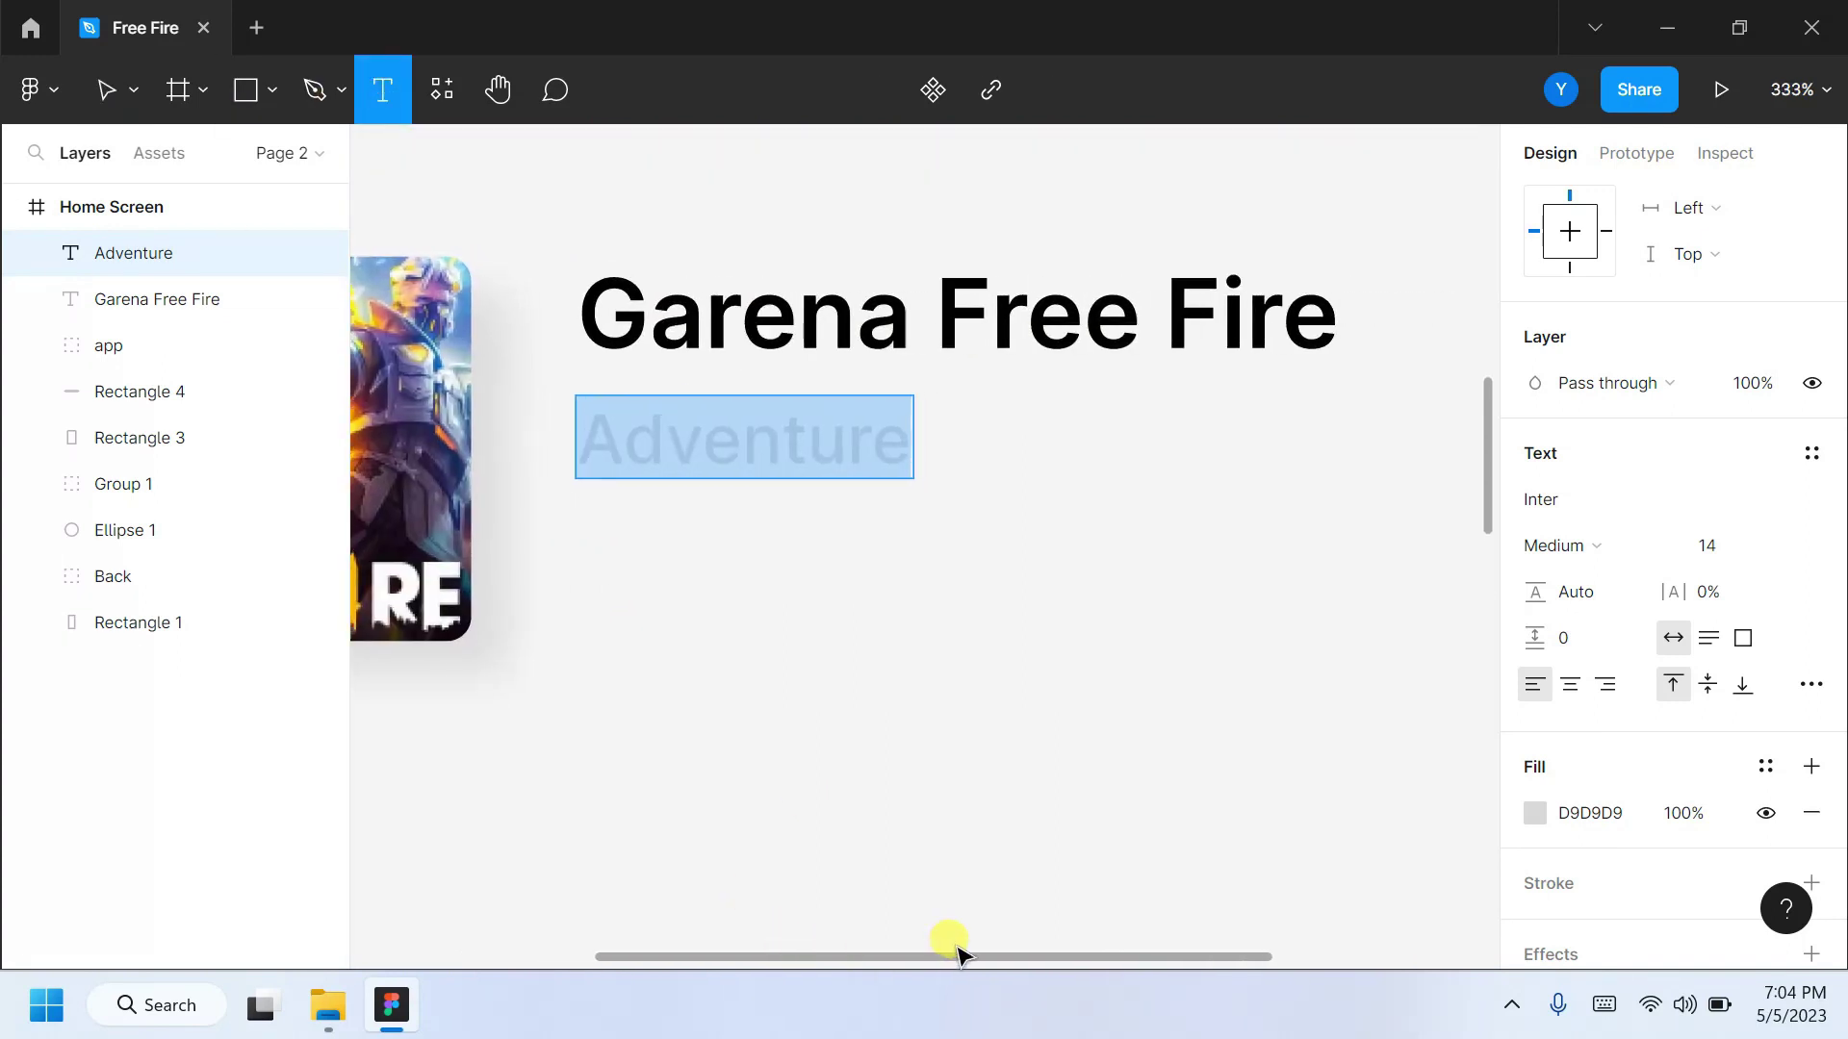
scroll(635, 553, "up", 1, "ctrl")
left_click(272, 89)
left_click(164, 334)
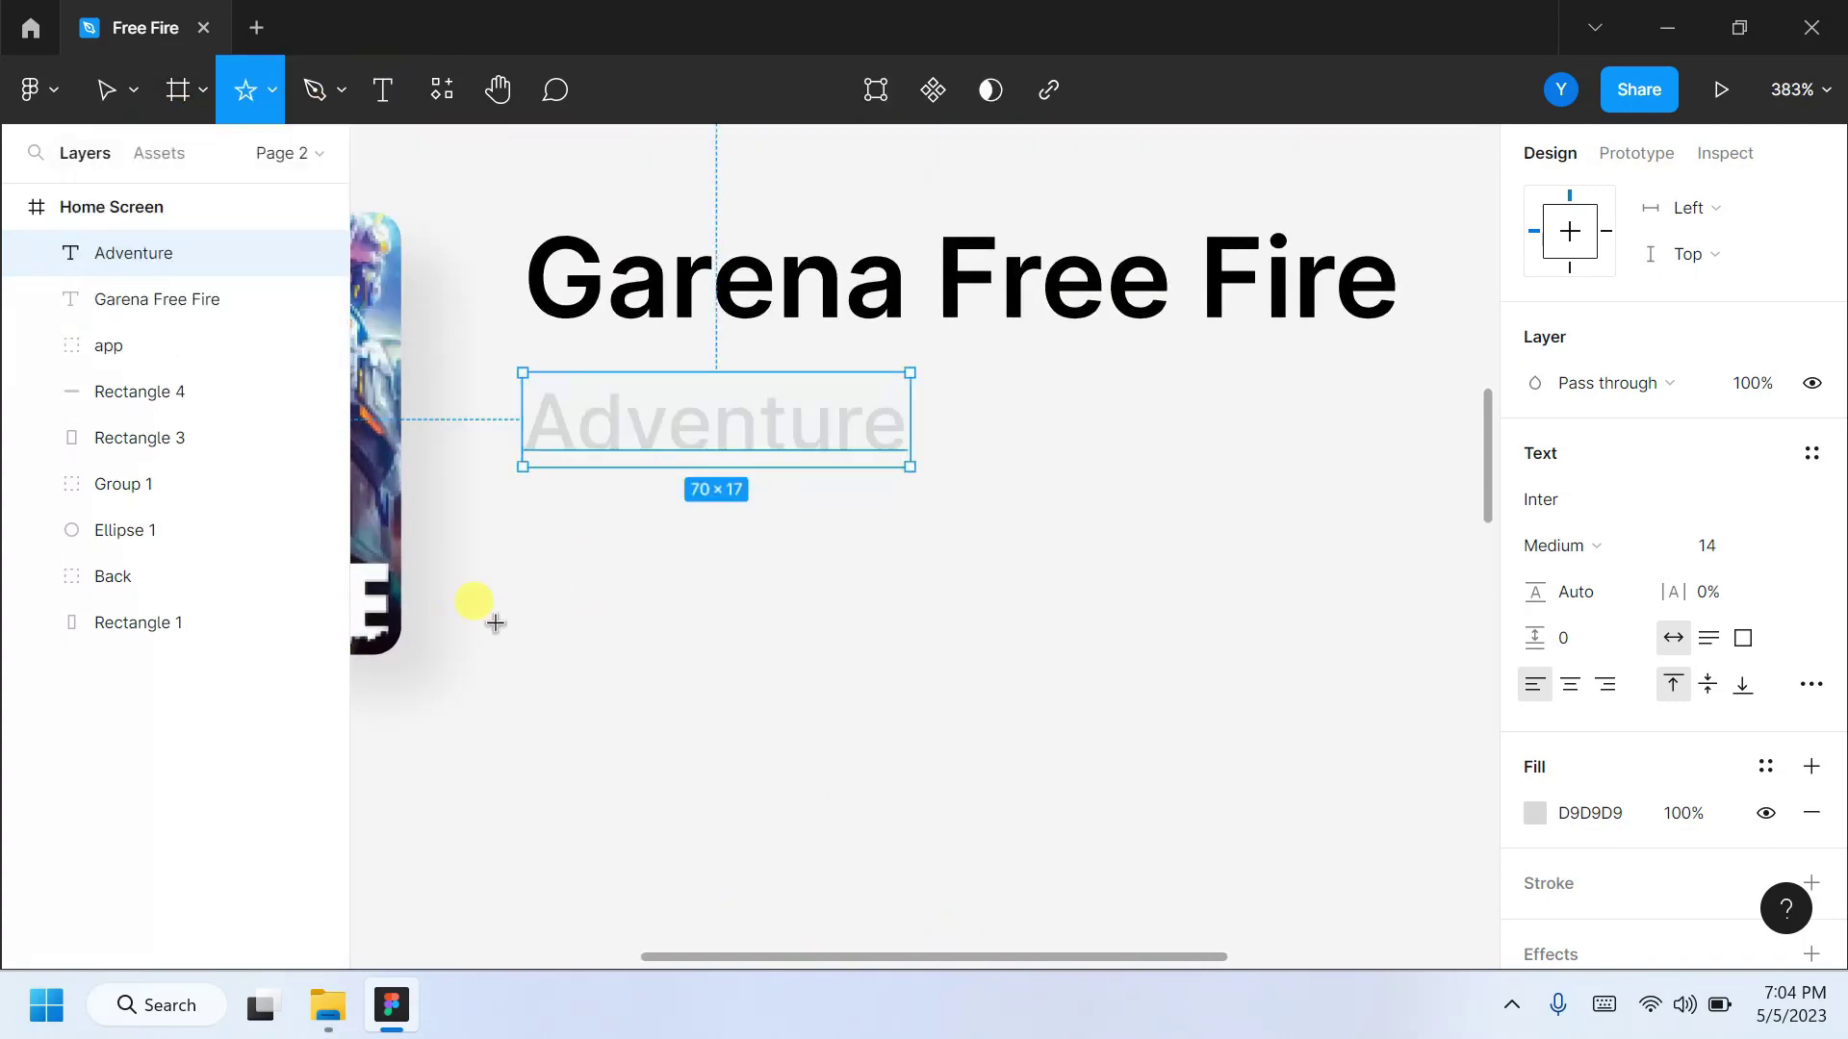
left_click_drag(545, 555, 645, 654)
scroll(1741, 363, "up", 2)
left_click(1732, 323)
type("19")
left_click(1720, 369)
type("0.5")
key("Return")
left_click_drag(592, 622, 571, 607)
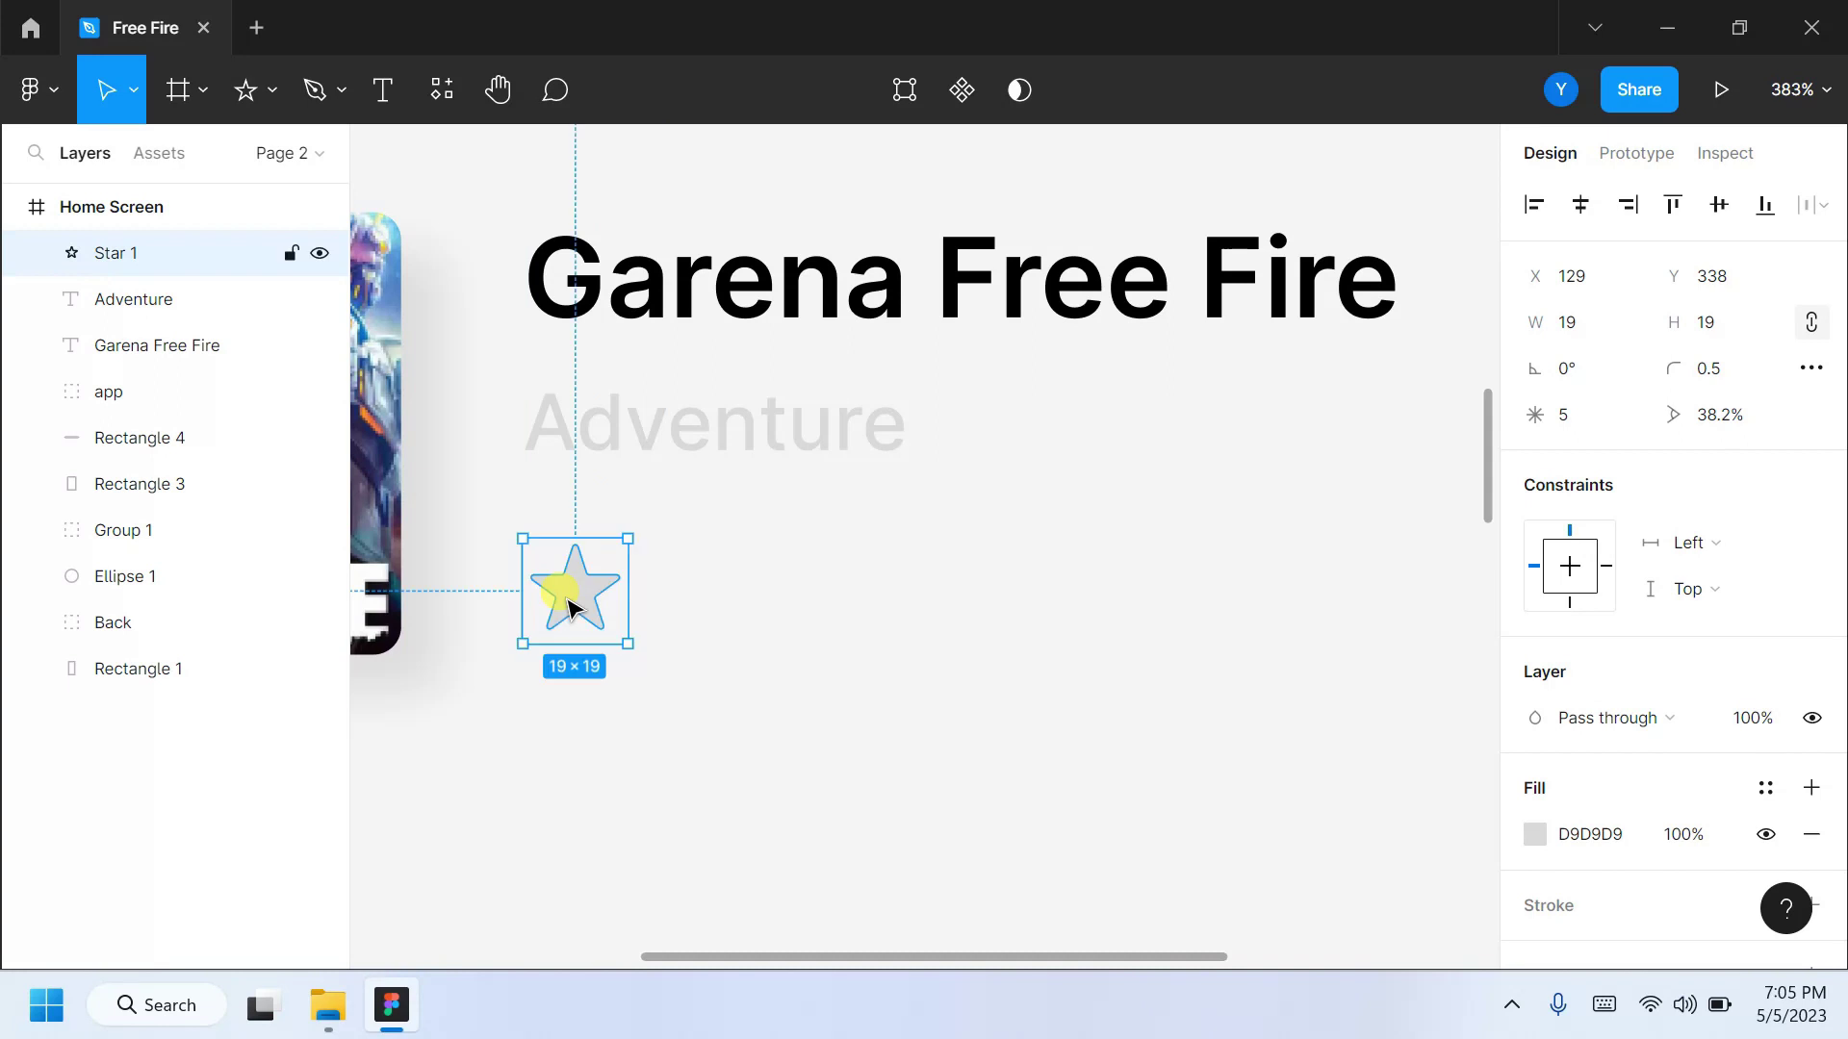
Fill the star yellow and add a '4.8' label in line beside it.
left_click(1535, 835)
left_click(1431, 860)
left_click(569, 731)
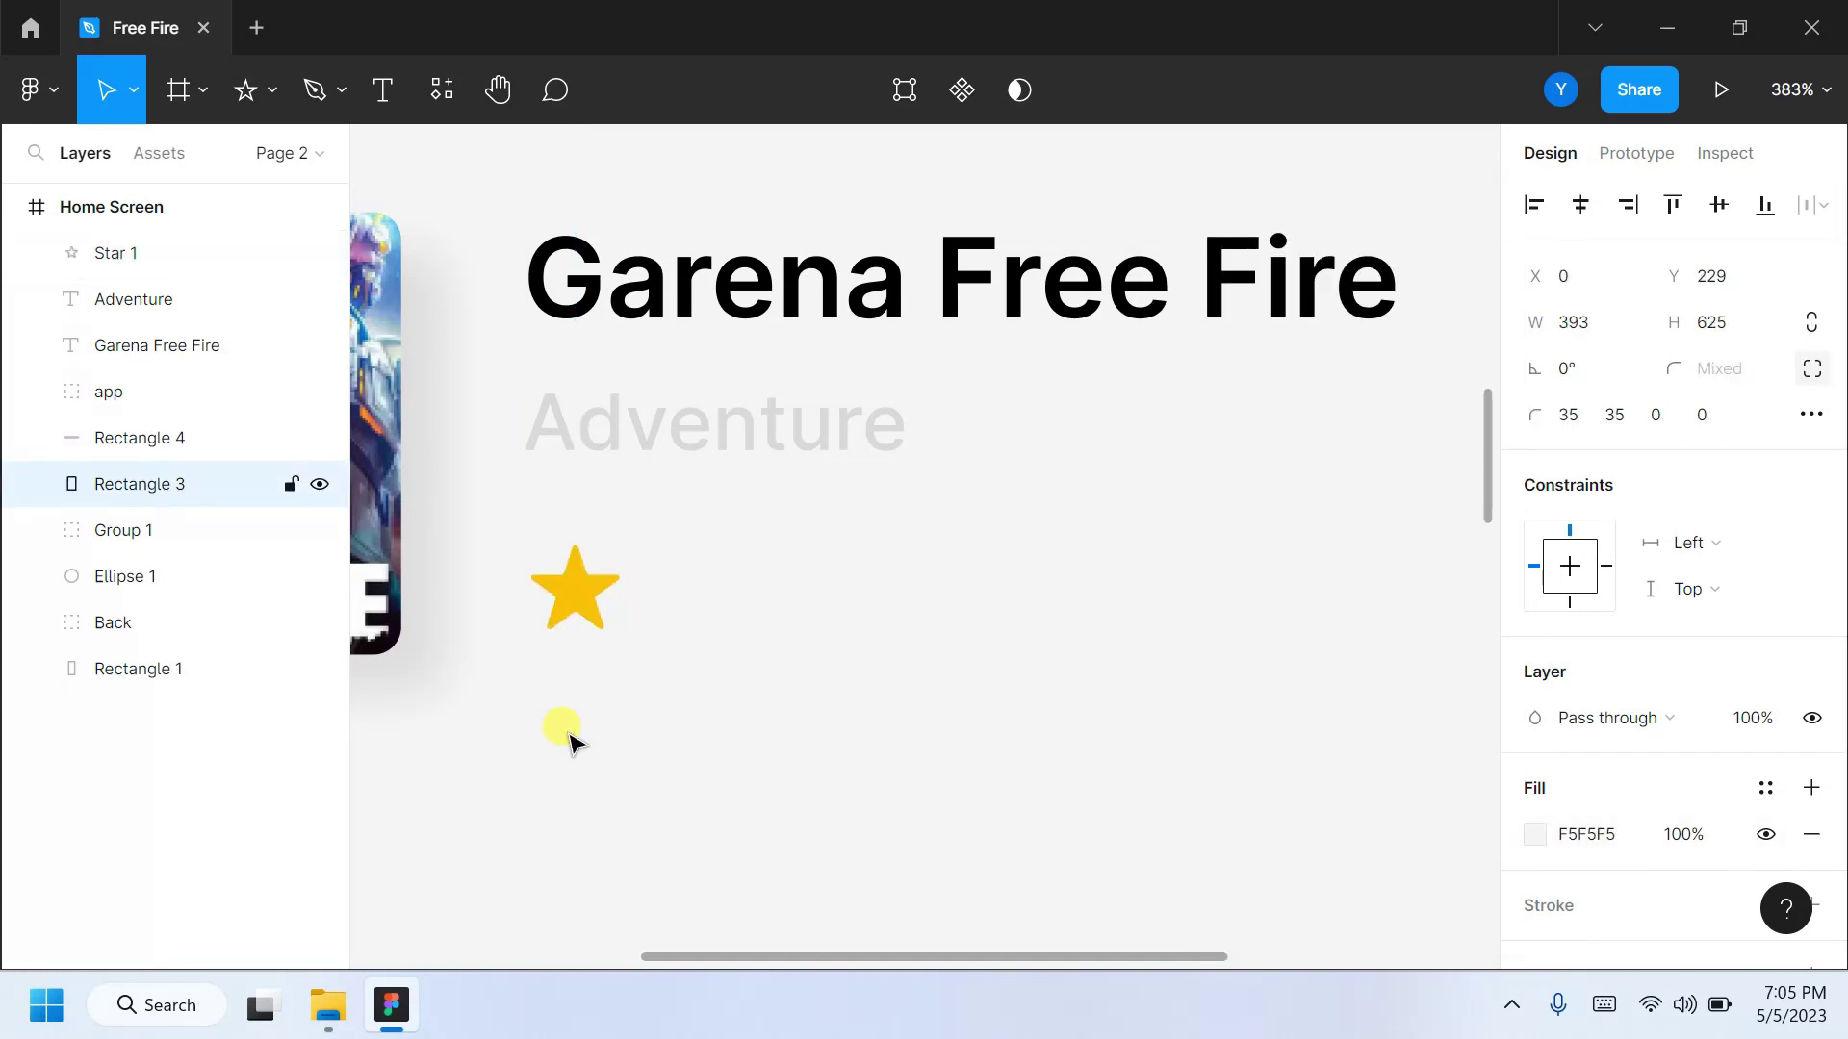
left_click(395, 101)
left_click(683, 581)
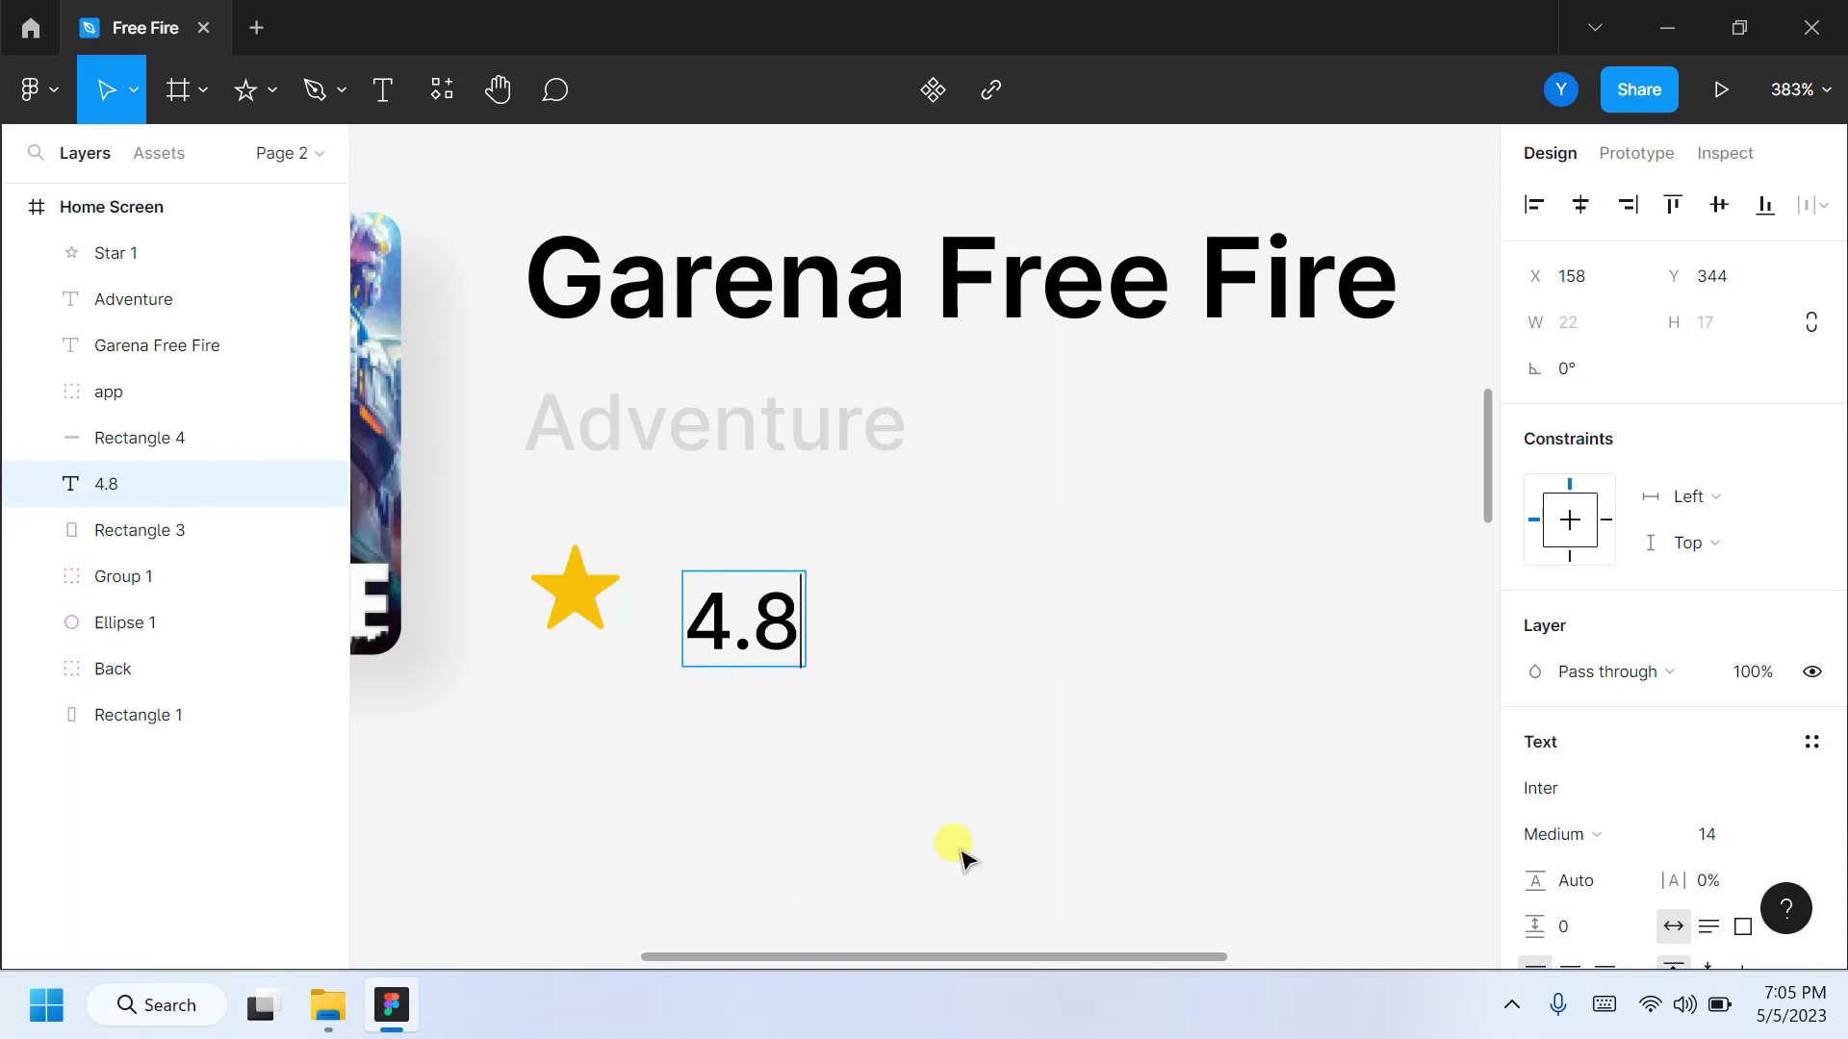
key("Escape")
left_click_drag(762, 628, 743, 610)
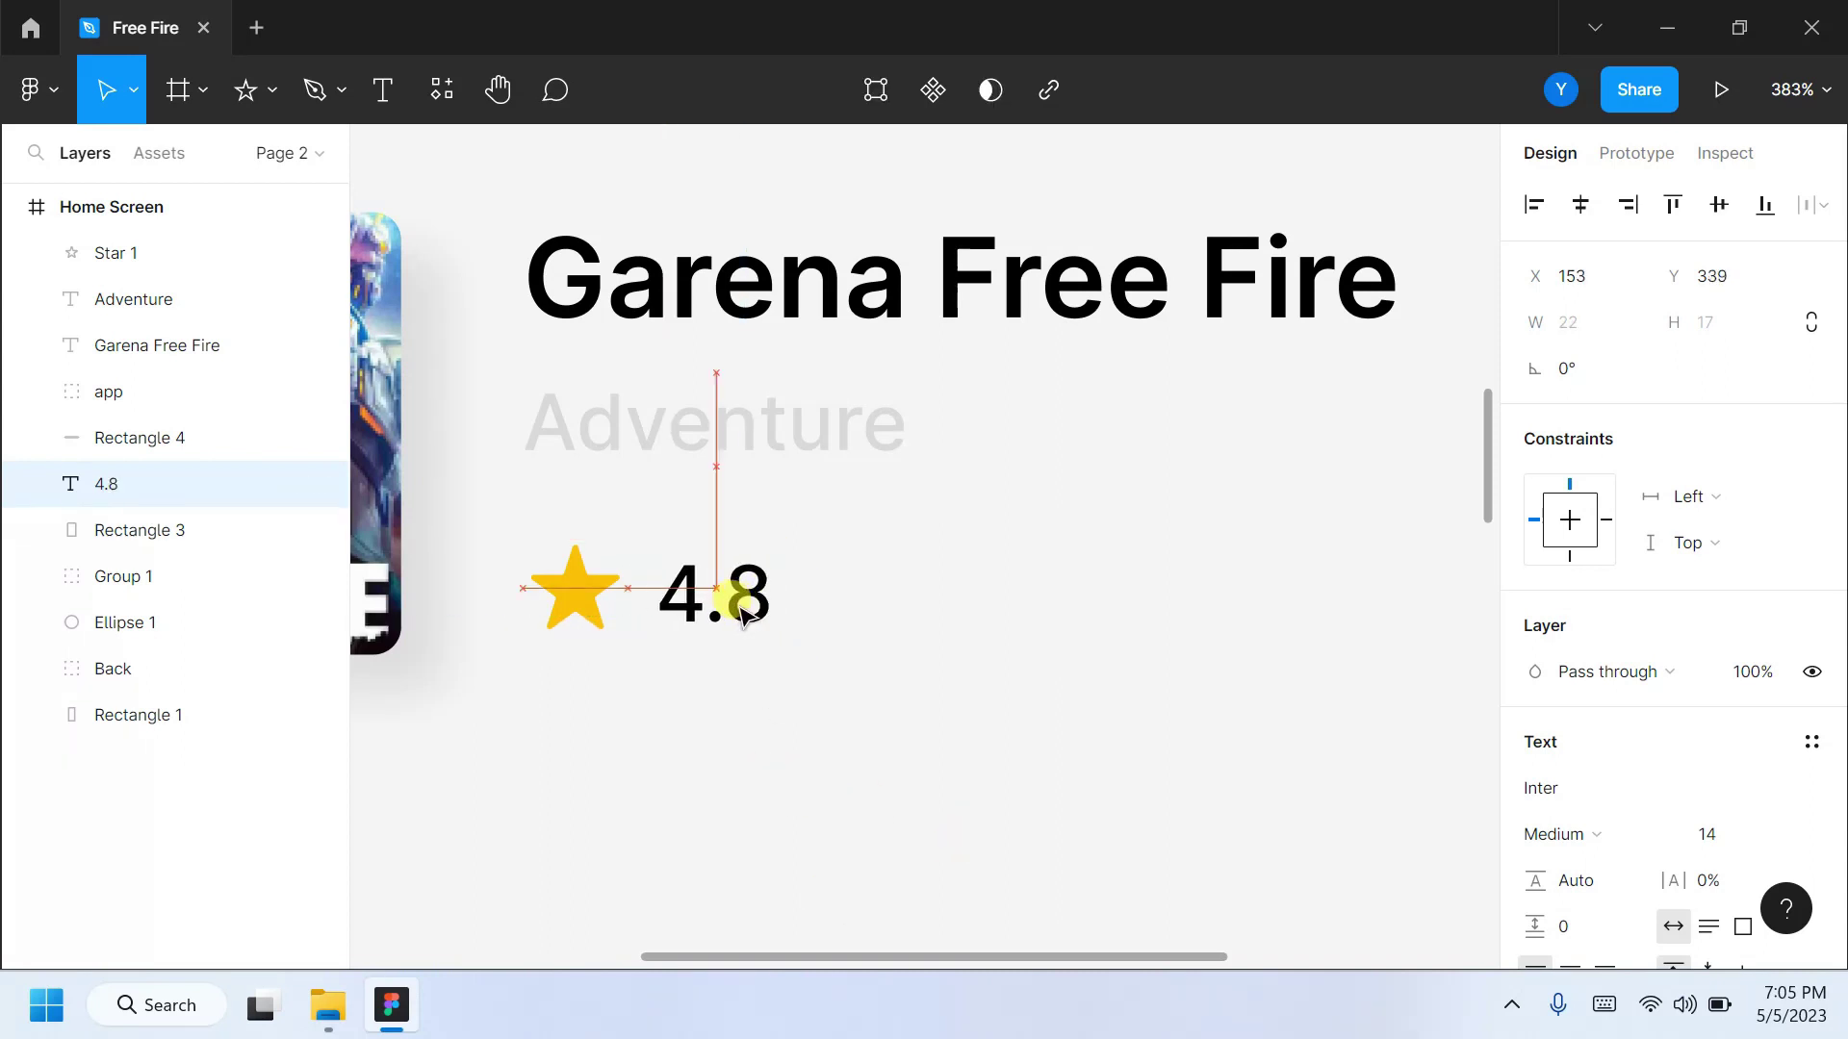
key("Return")
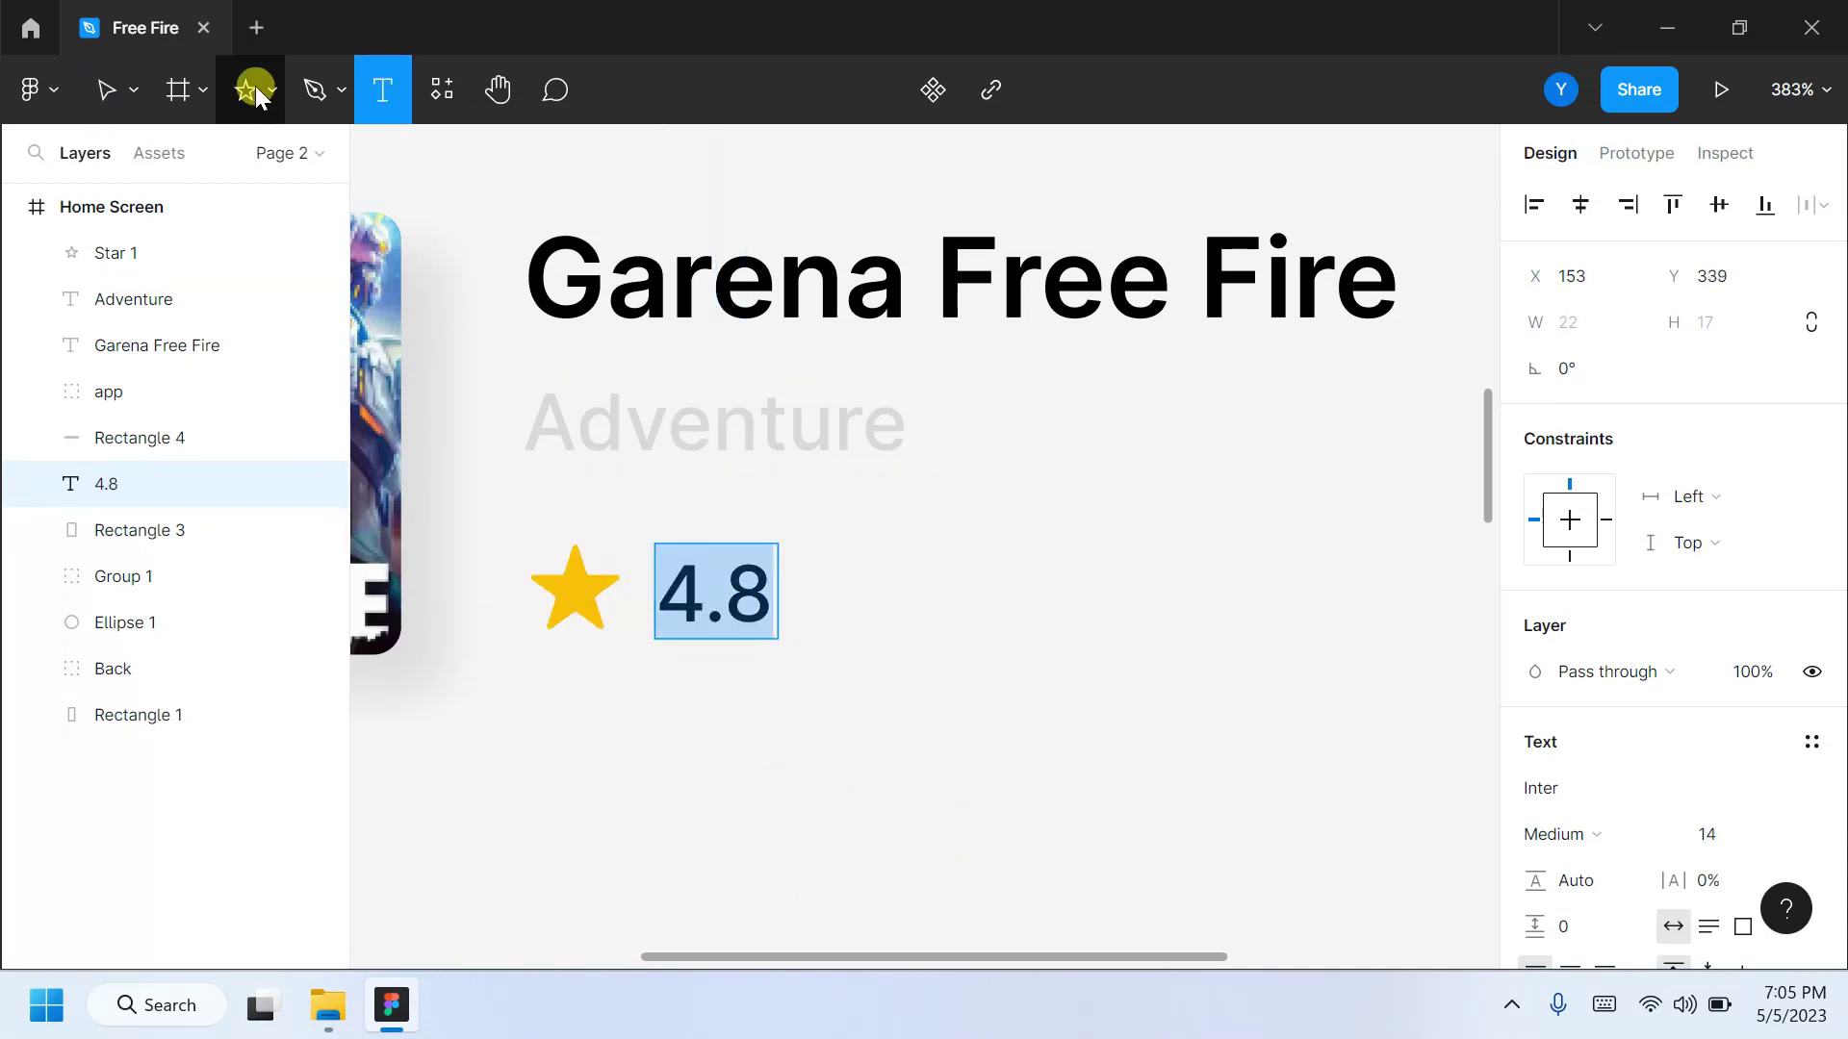
Draw a downward arrow right of the 4.8 rating with red FD5950 stroke.
left_click(256, 85)
left_click(198, 218)
left_click_drag(909, 558, 908, 618)
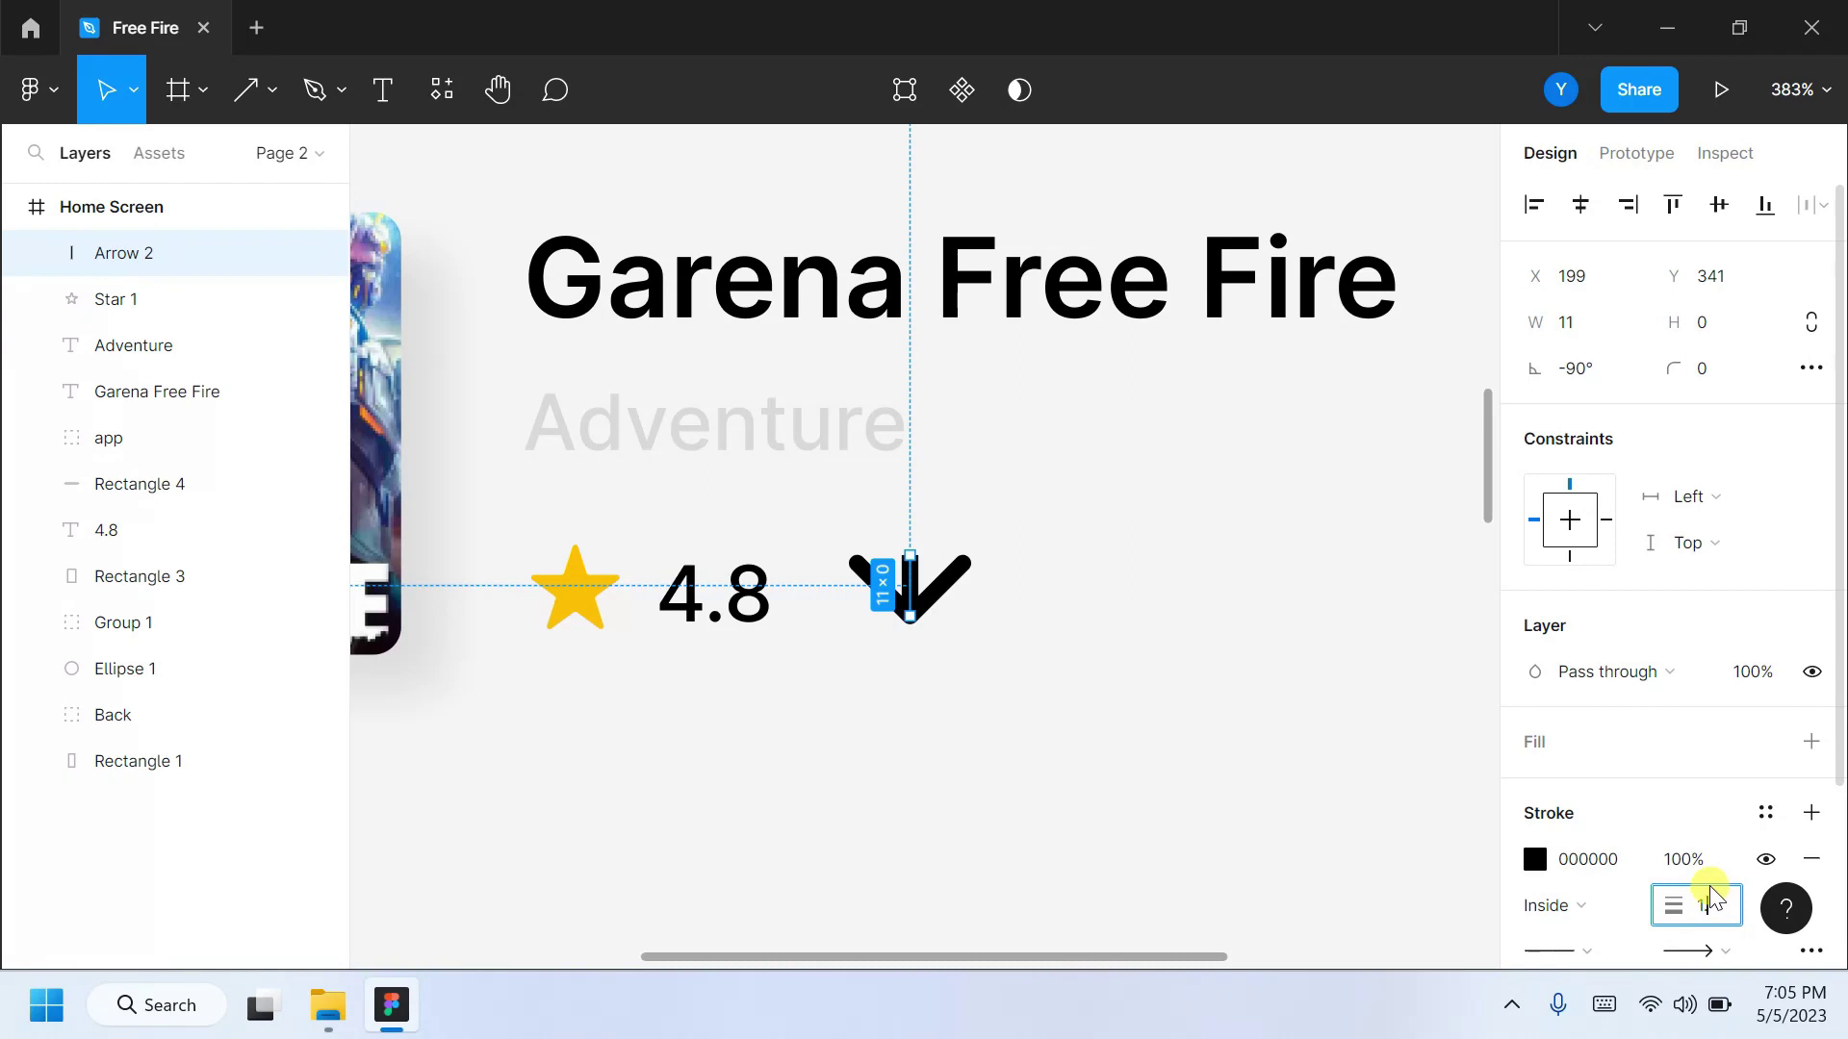
left_click(1535, 860)
left_click(1193, 865)
left_click(1468, 215)
Draw the tray line below the arrow with the Pen tool and stroke it red.
key("p")
scroll(866, 606, "up", 3, "ctrl")
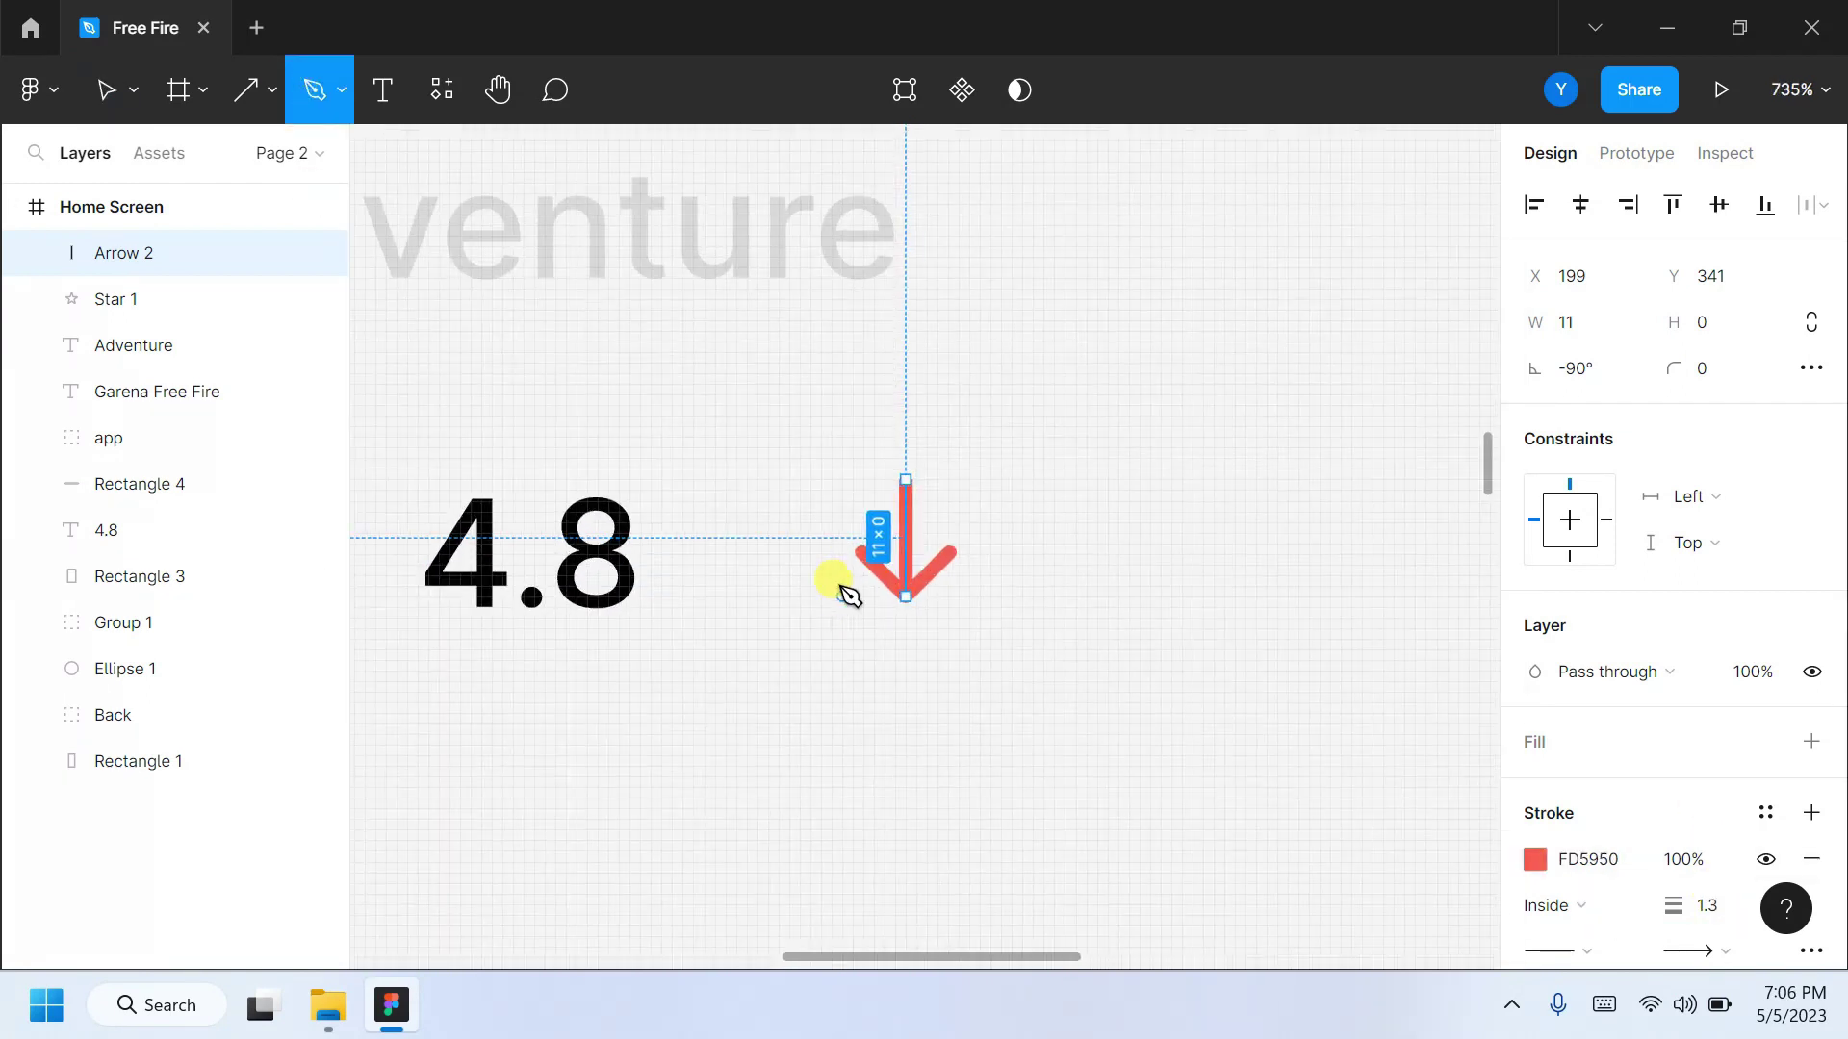
left_click(815, 559)
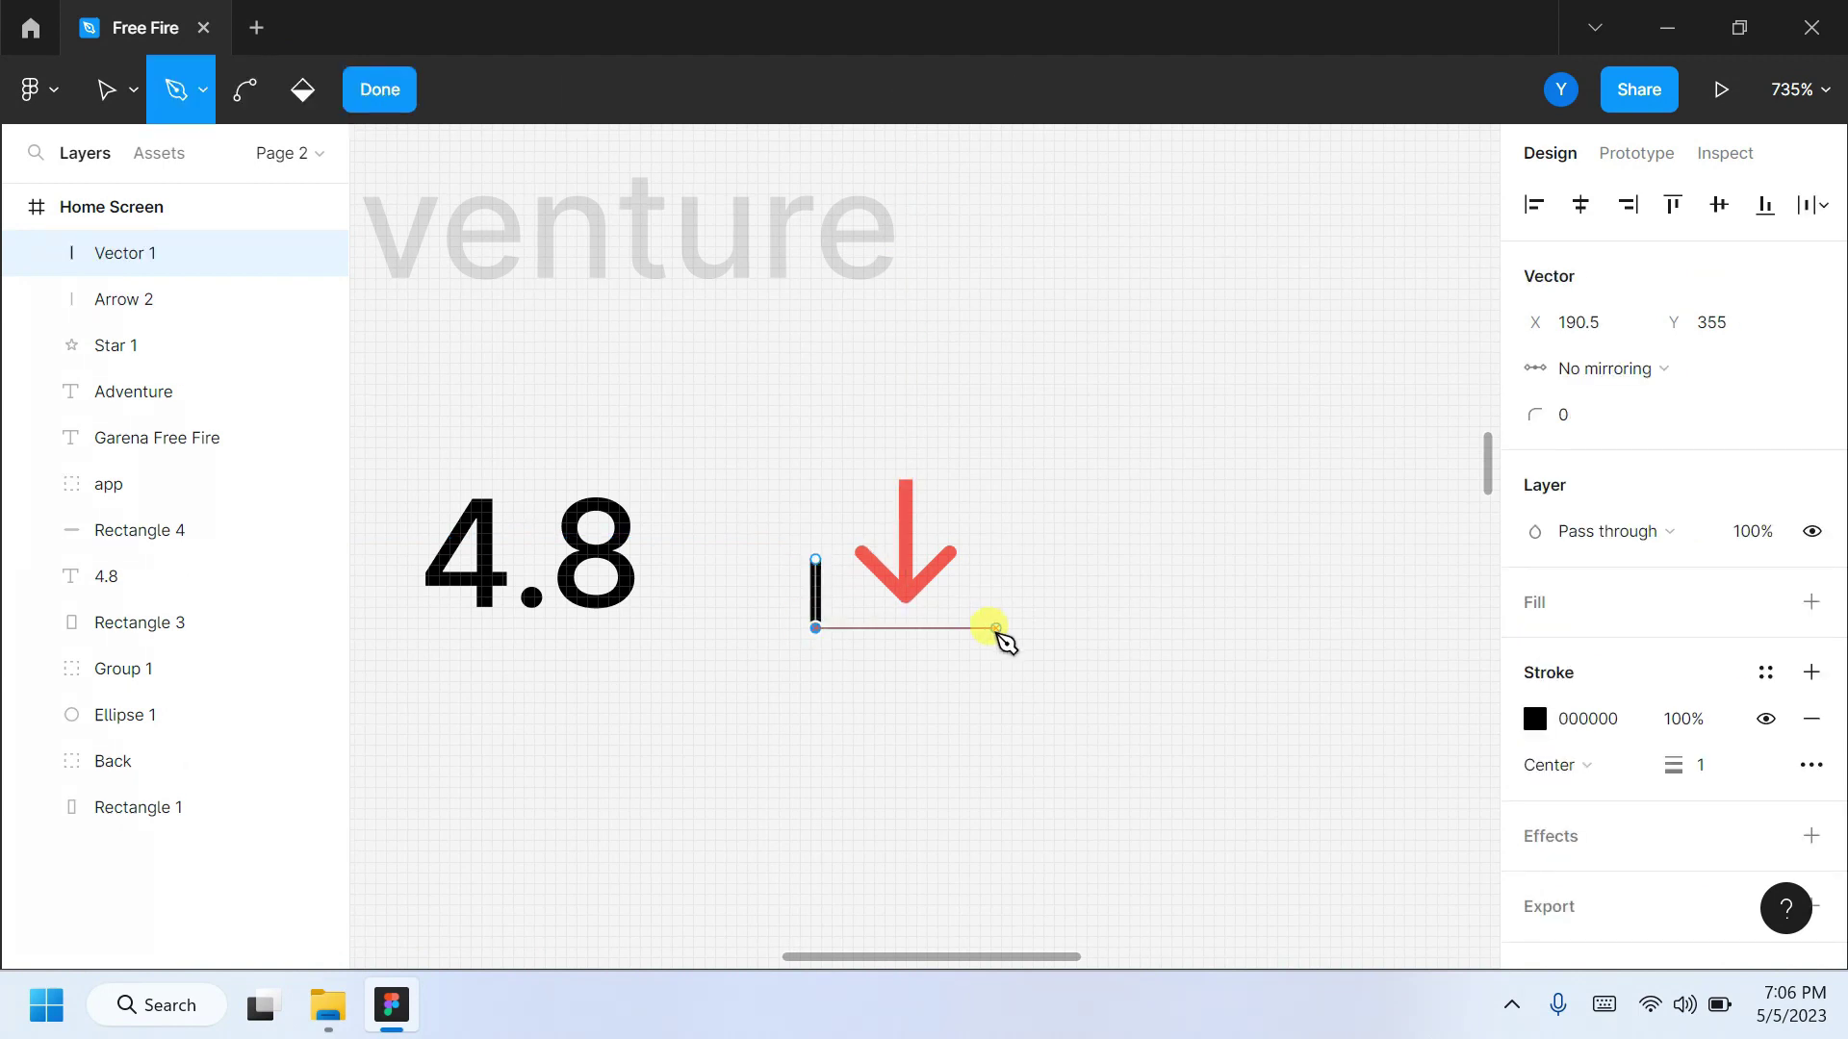
left_click(363, 85)
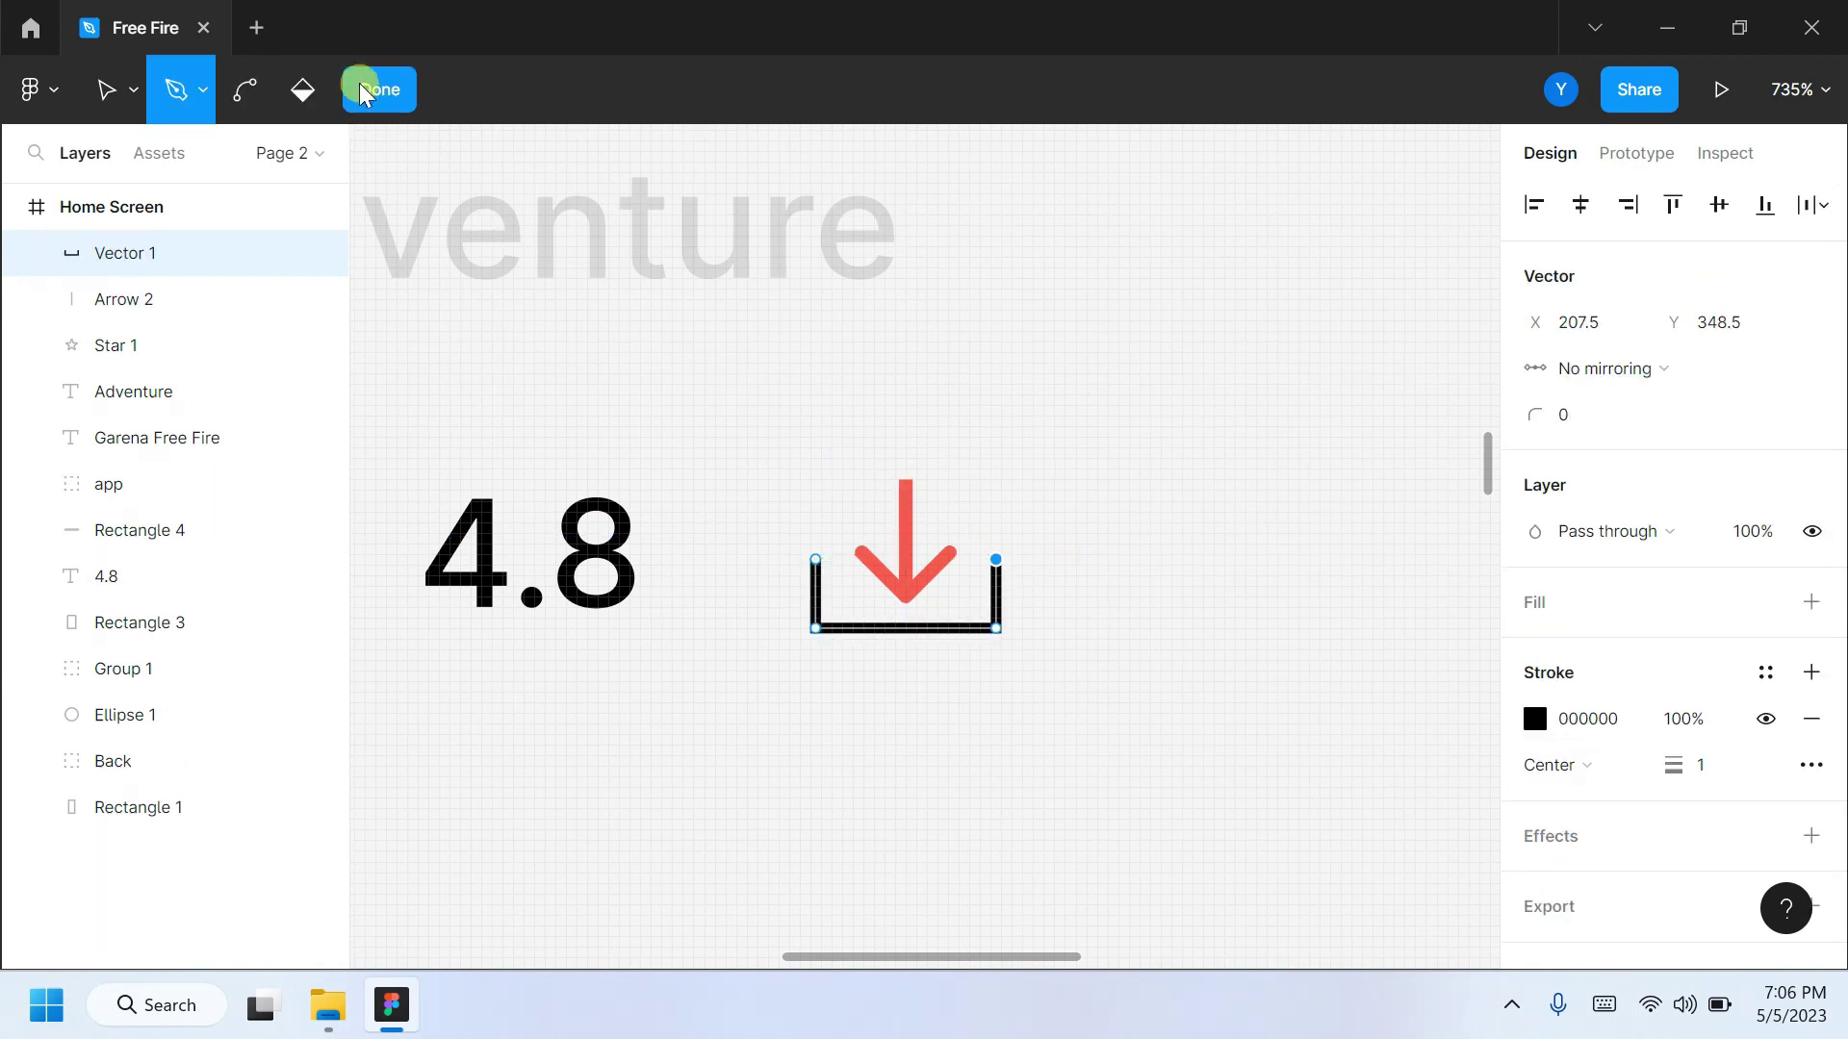
left_click(1535, 713)
left_click(1465, 830)
left_click(1728, 770)
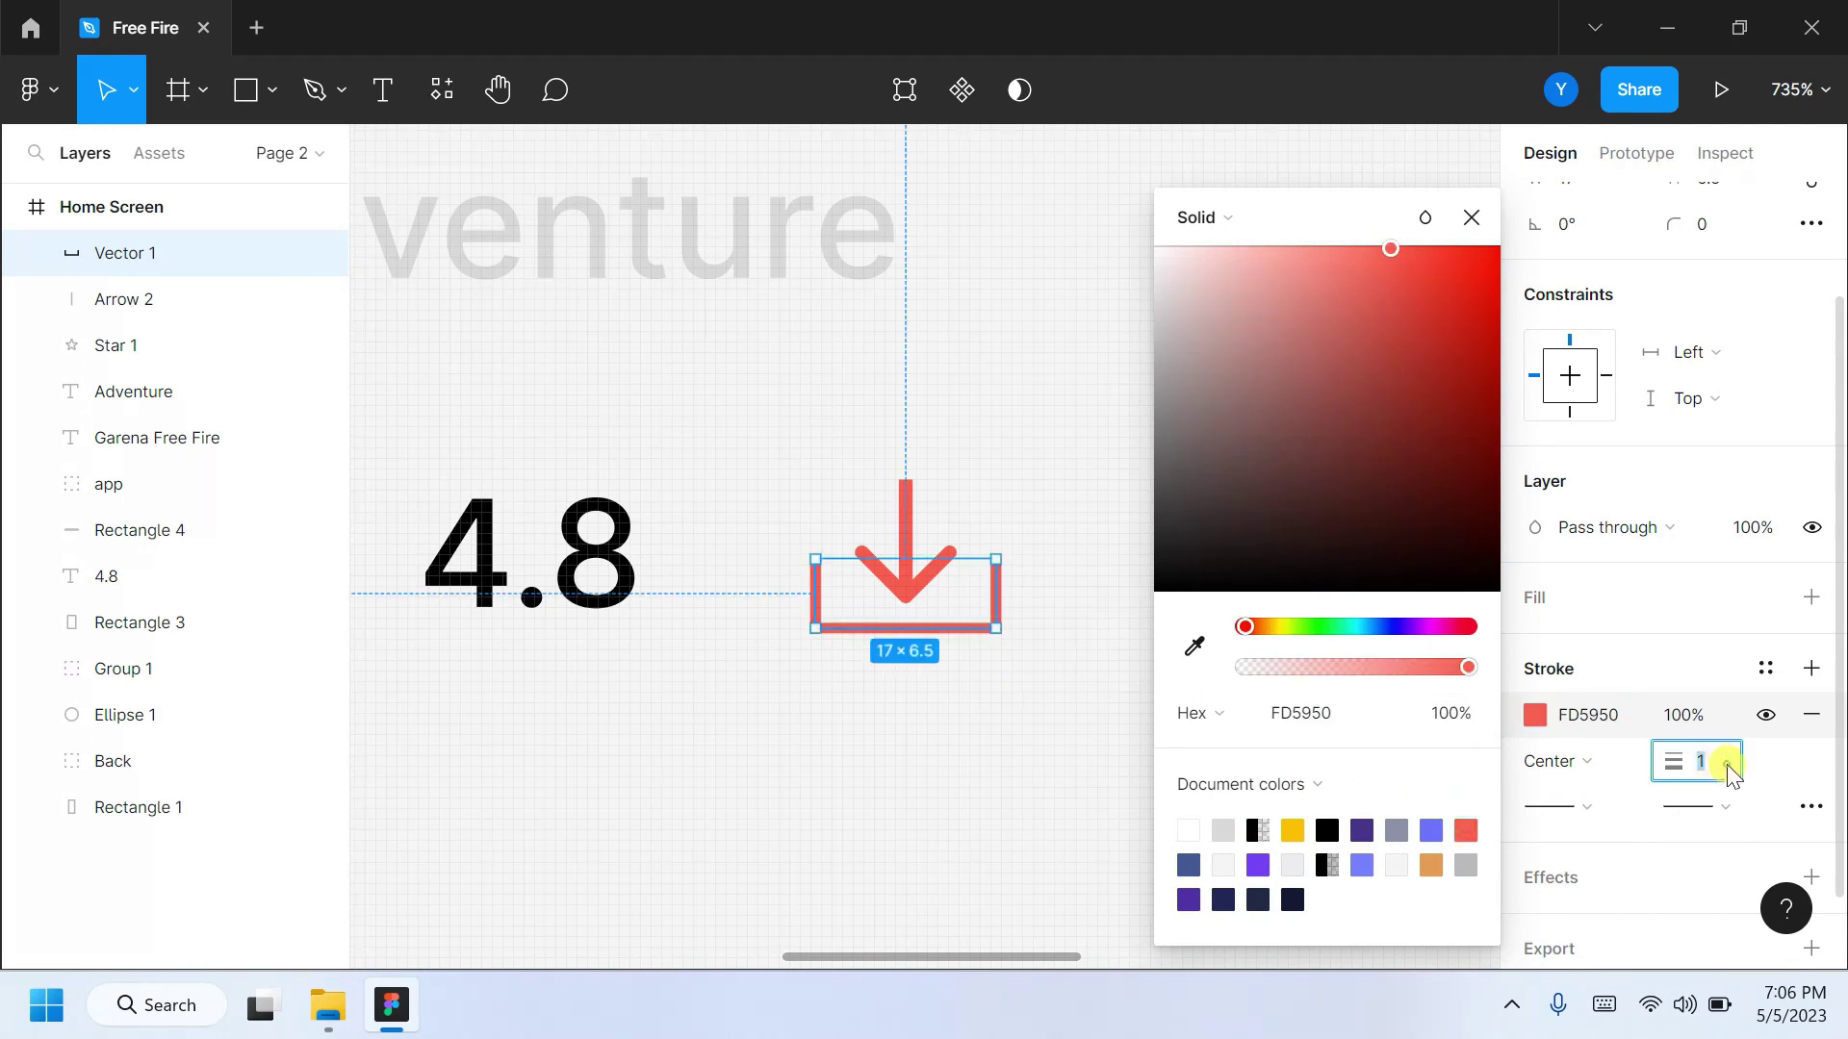
type(".3")
left_click(1292, 694)
scroll(813, 747, "down", 3)
scroll(992, 752, "down", 2)
scroll(926, 724, "up", 3)
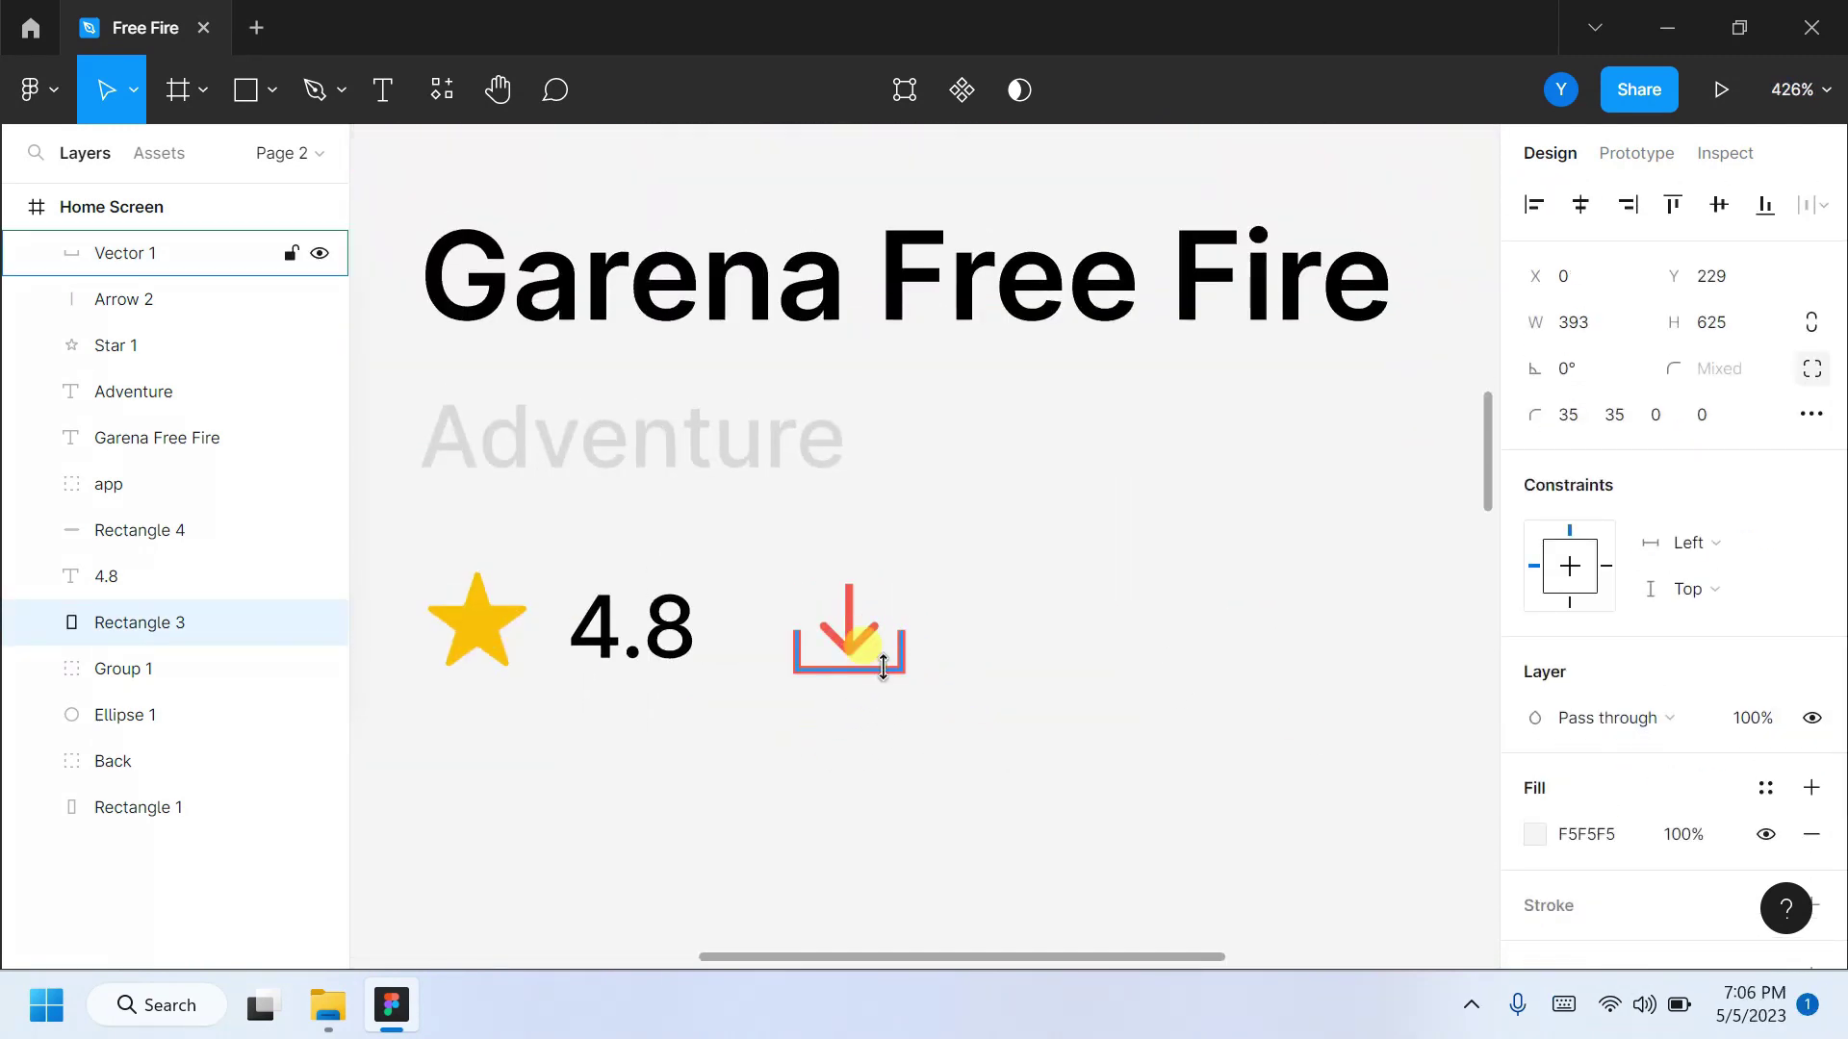
left_click(847, 666)
Add a '112k' label right of the download icon, aligned with it.
left_click(382, 89)
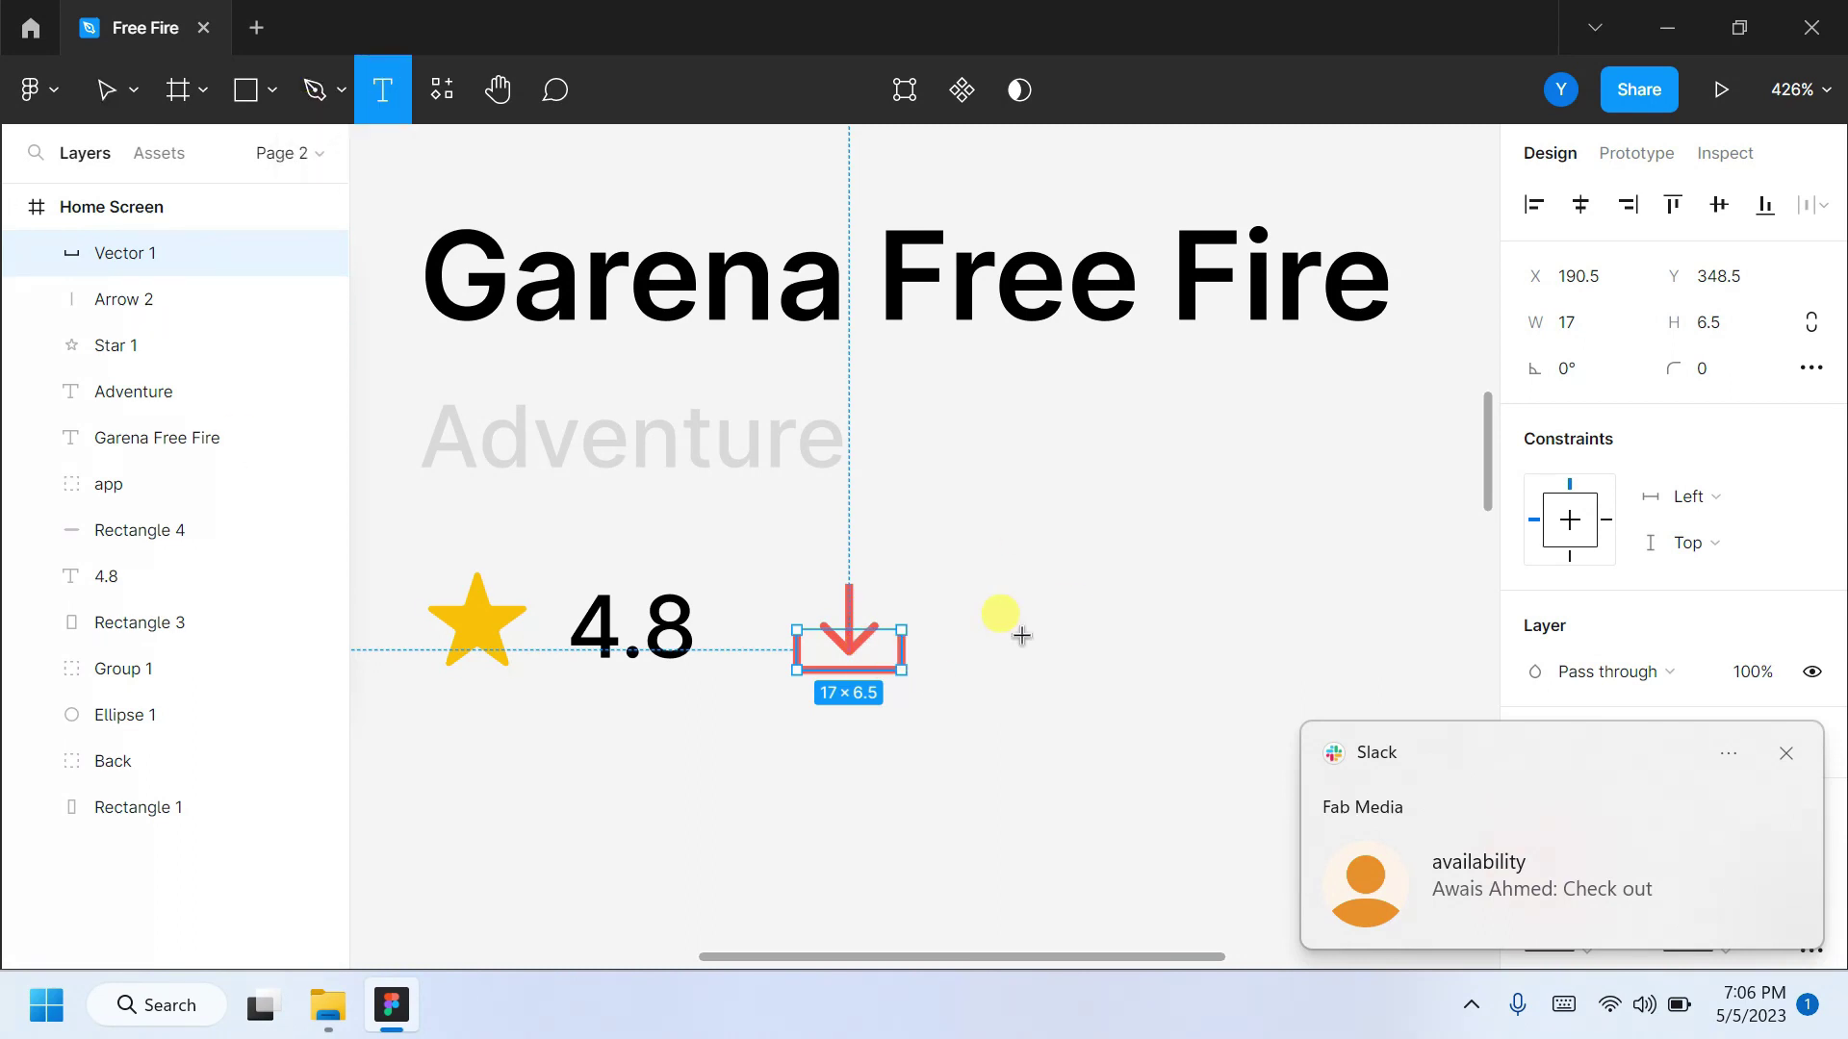
left_click(981, 616)
type("112")
key("Escape")
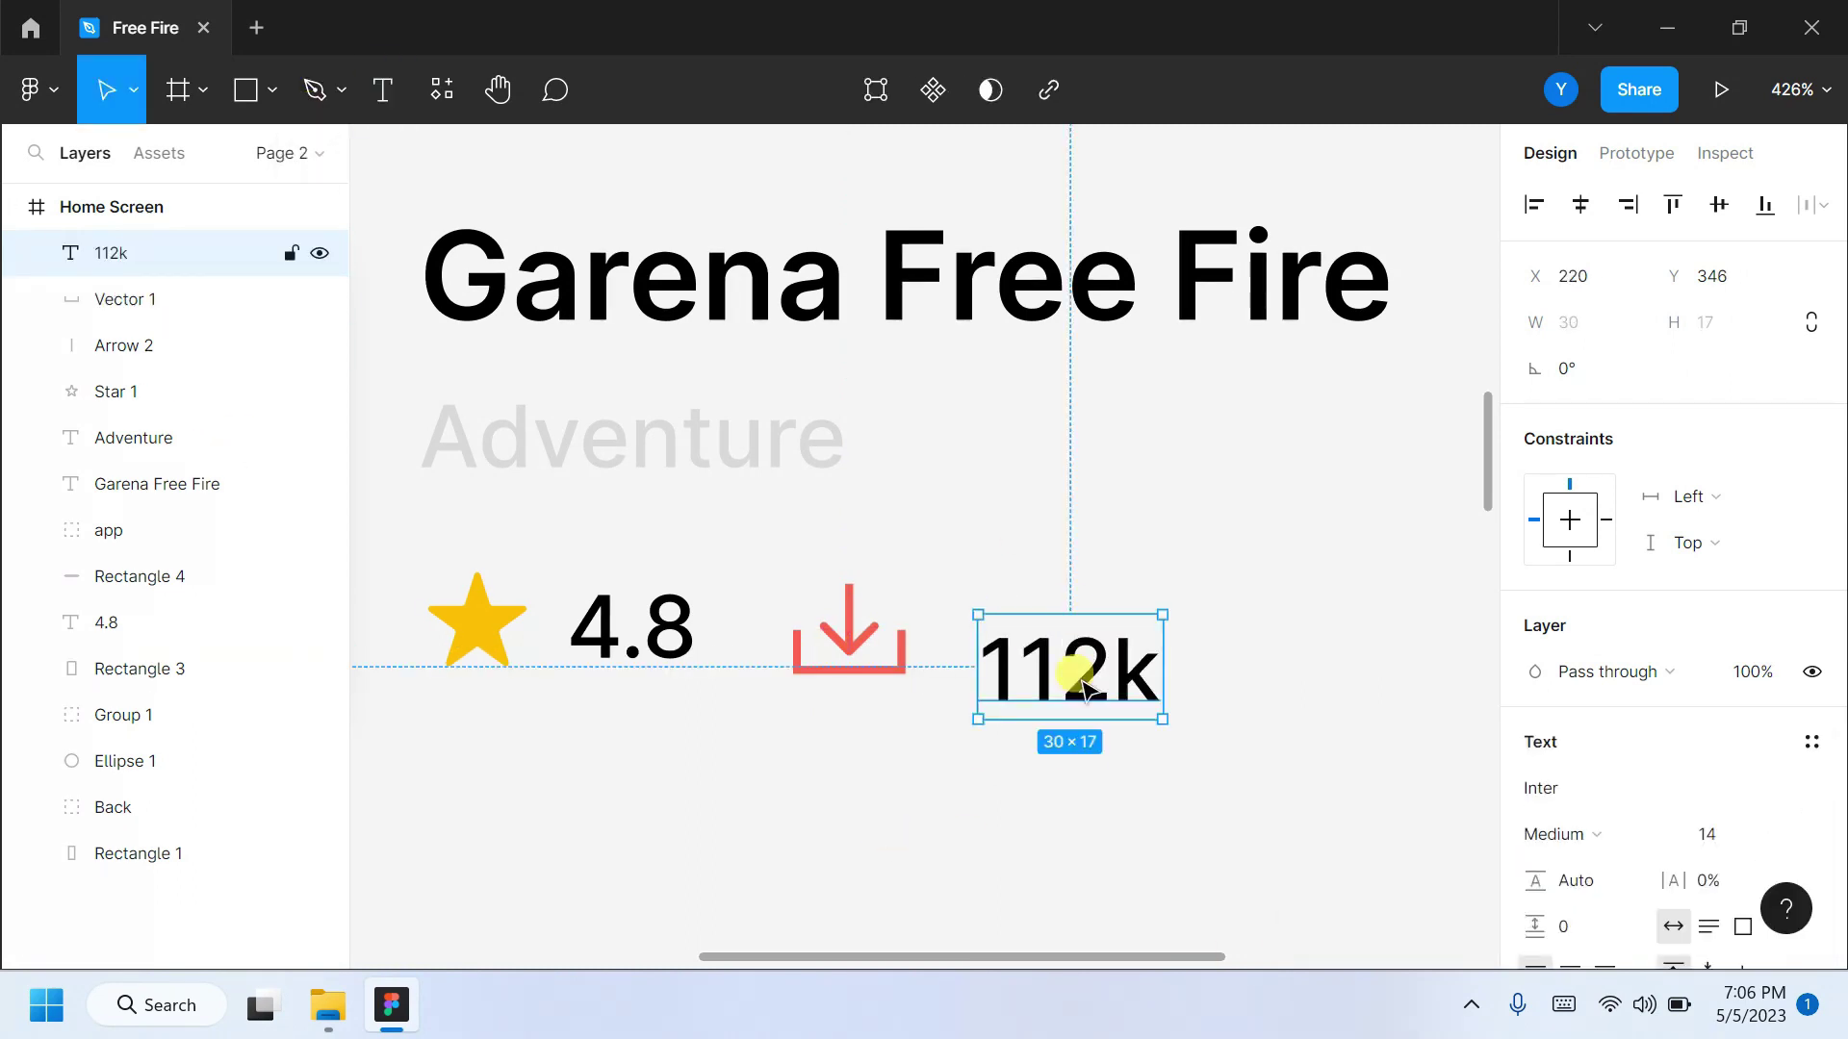
left_click_drag(1080, 662, 1058, 633)
Move the 4.8 label up next to 112k in the layer order.
left_click(1038, 758)
scroll(990, 845, "down", 5)
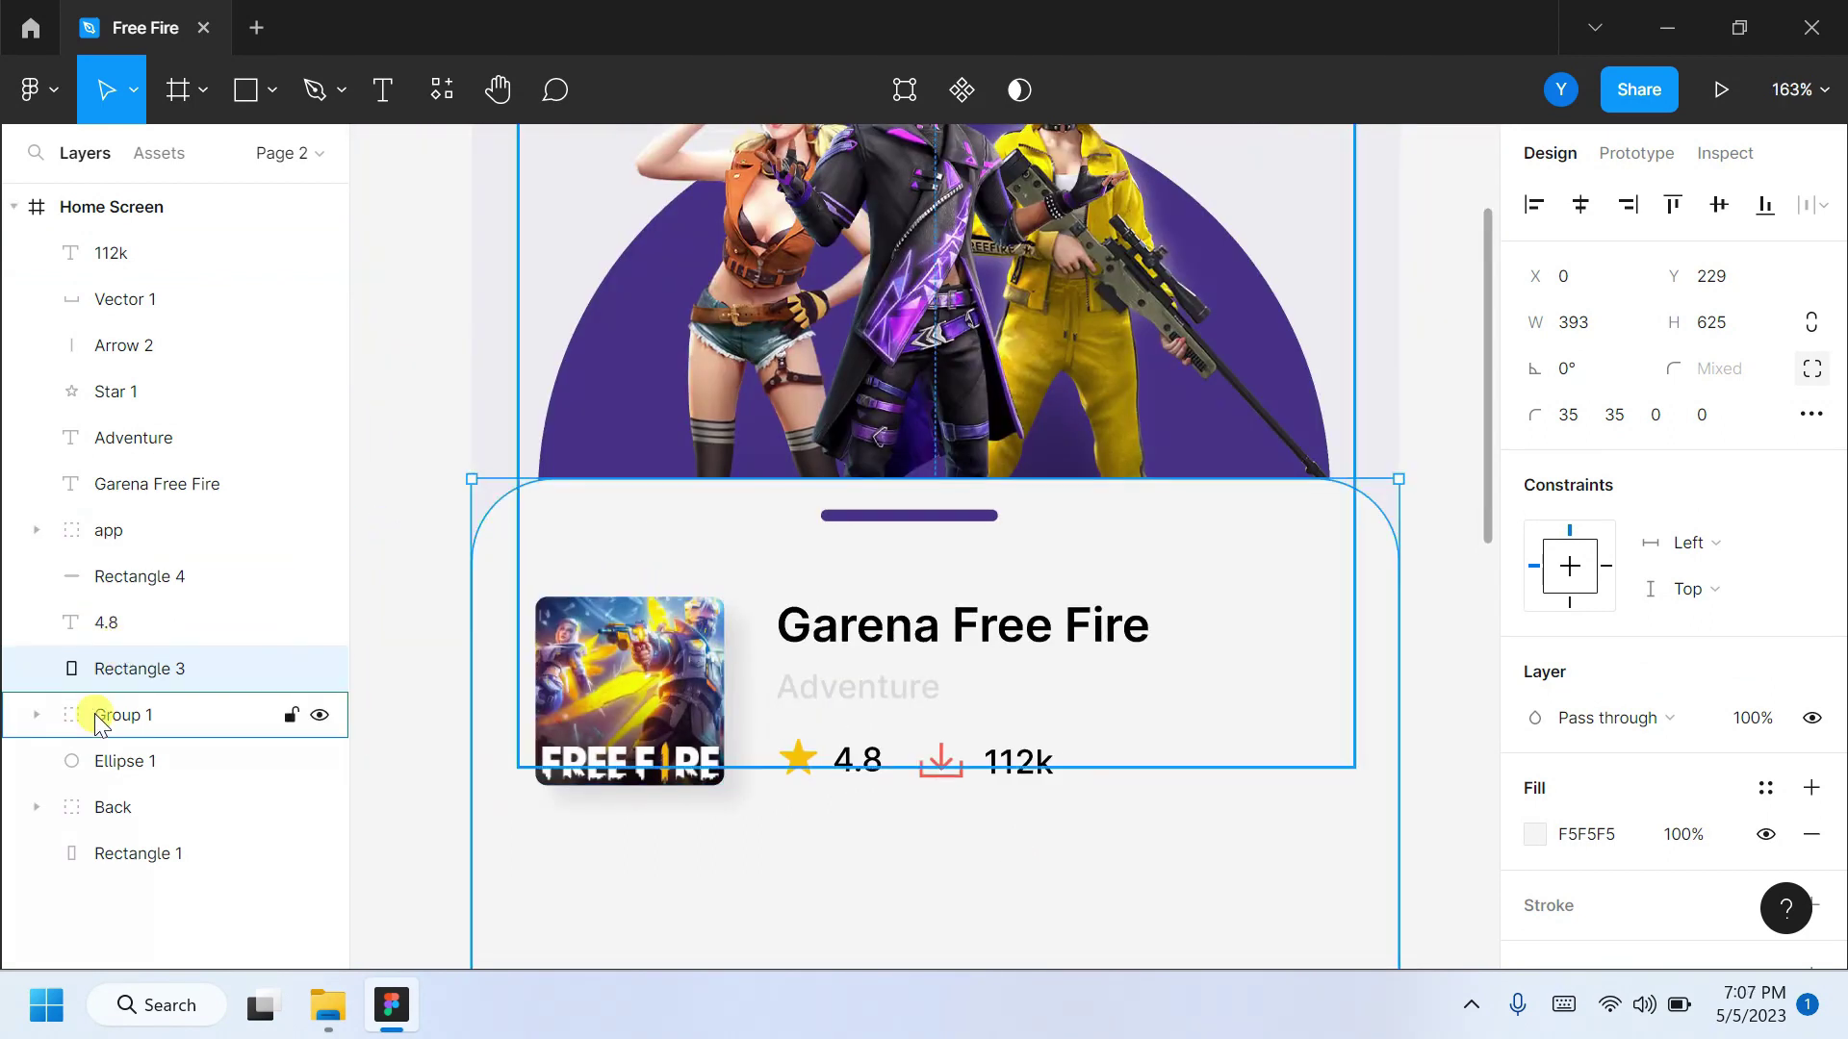
left_click(118, 575)
left_click(115, 621)
left_click(130, 670, "shift")
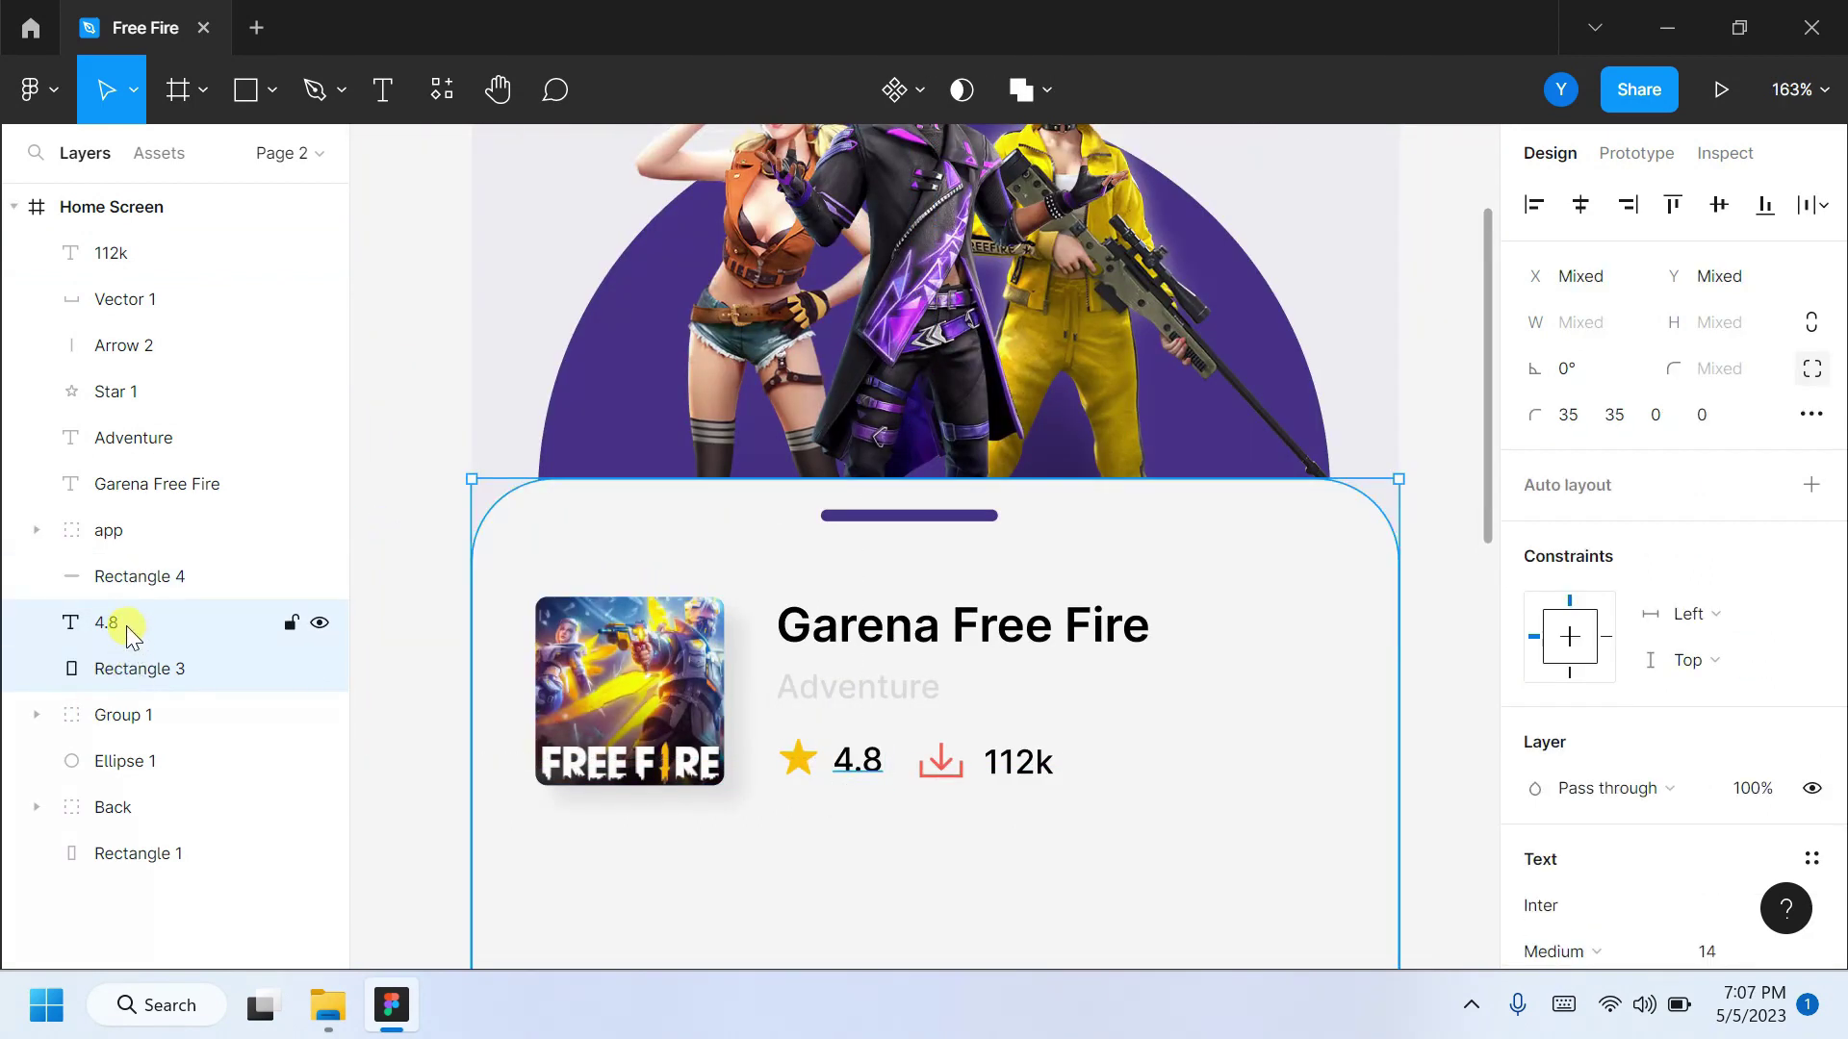
left_click_drag(125, 625, 145, 277)
Group the app icon, title, subtitle and stats row, from 112k down to the icon.
left_click(114, 575)
left_click(142, 529, "shift")
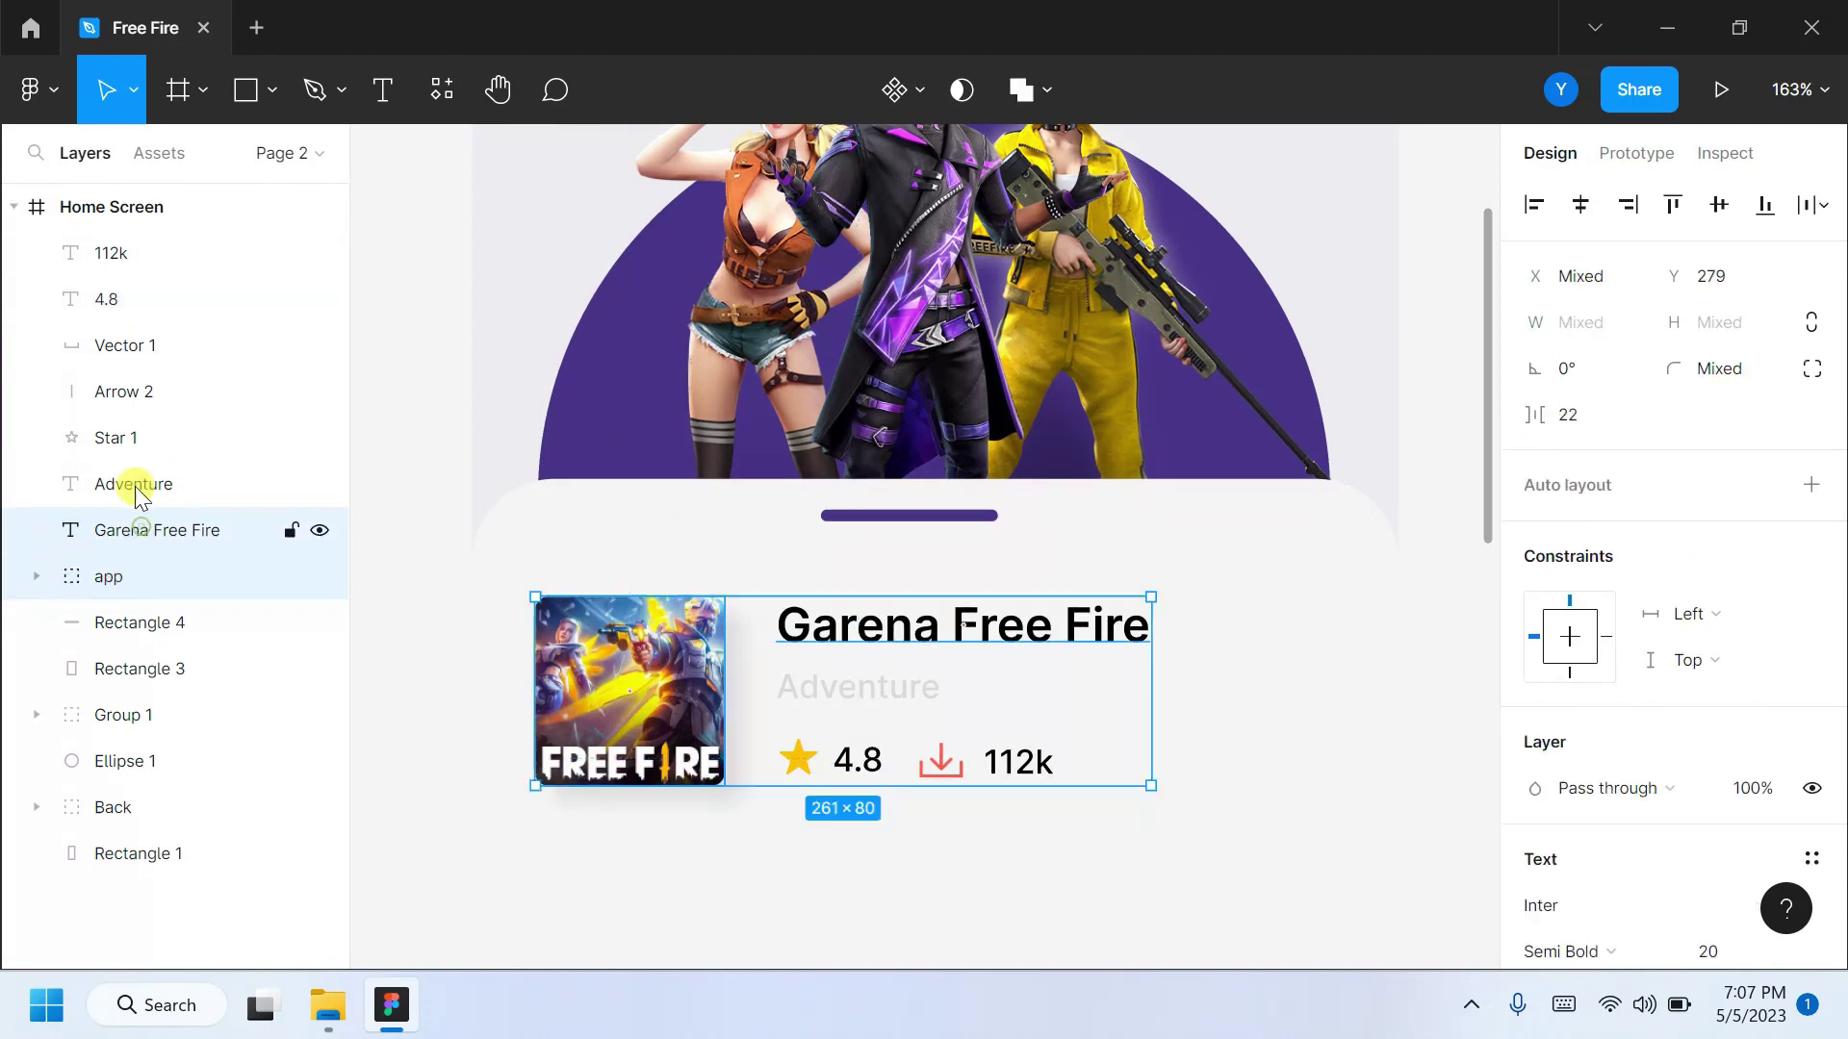
left_click(104, 299, "shift")
left_click(110, 257, "shift")
key("ctrl+g")
left_click(41, 254)
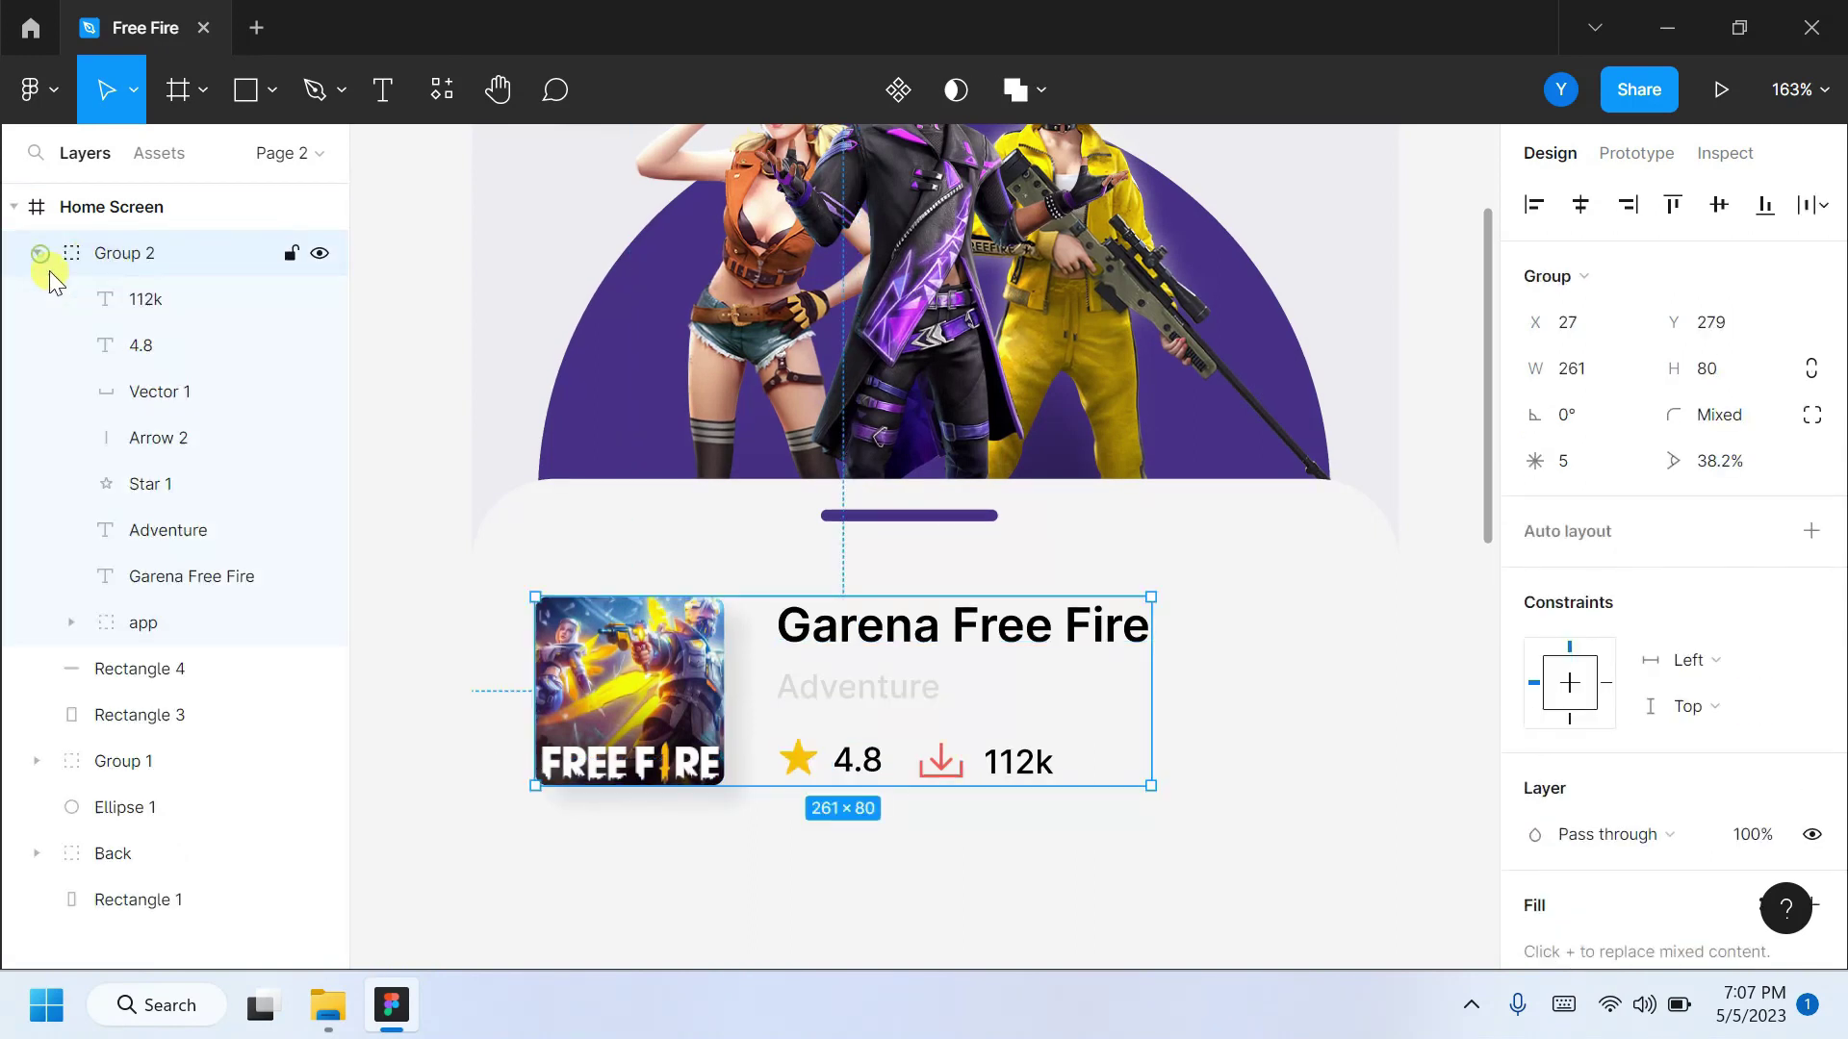
Nudge the stats row up and the Garena Free Fire title down inside the group.
left_click(144, 299)
left_click(154, 438, "shift")
left_click(160, 484, "shift")
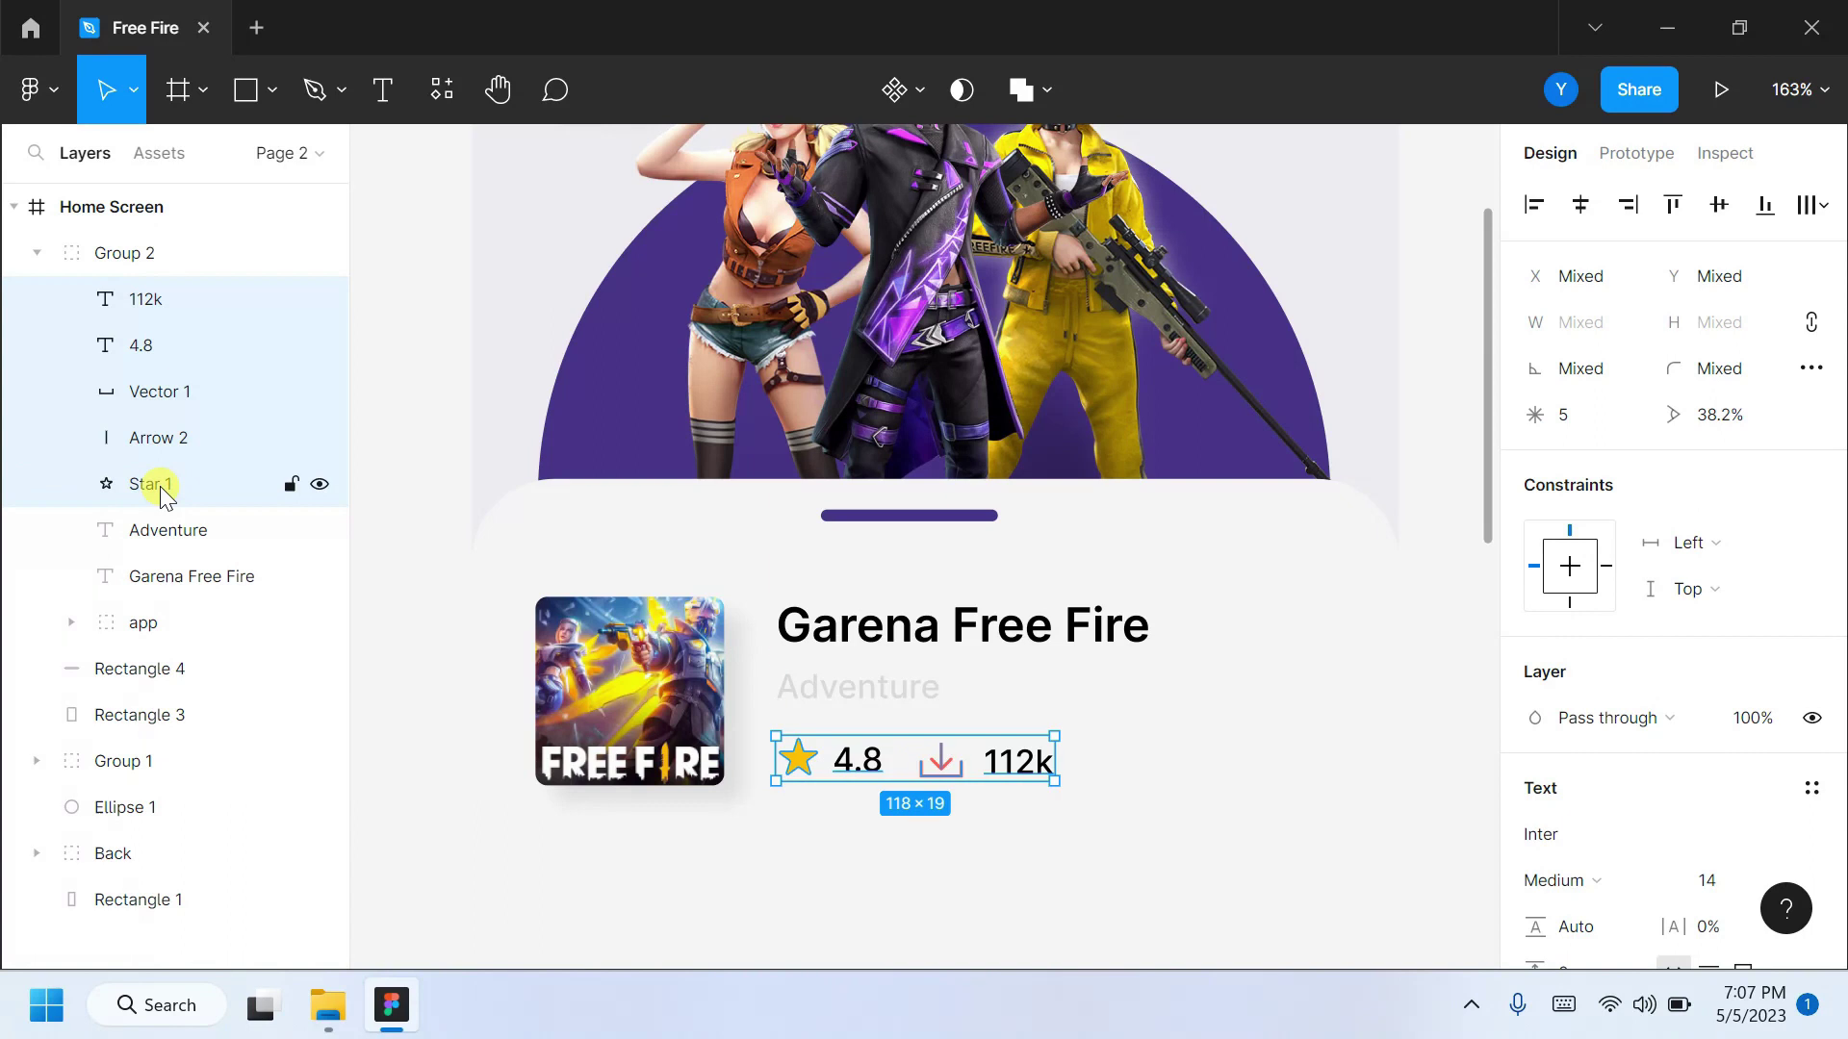
key("Up")
key("Up")
key("Up")
left_click(151, 576)
key("Down")
key("Down")
key("Down")
key("Down")
left_click(466, 539)
scroll(545, 583, "down", 3)
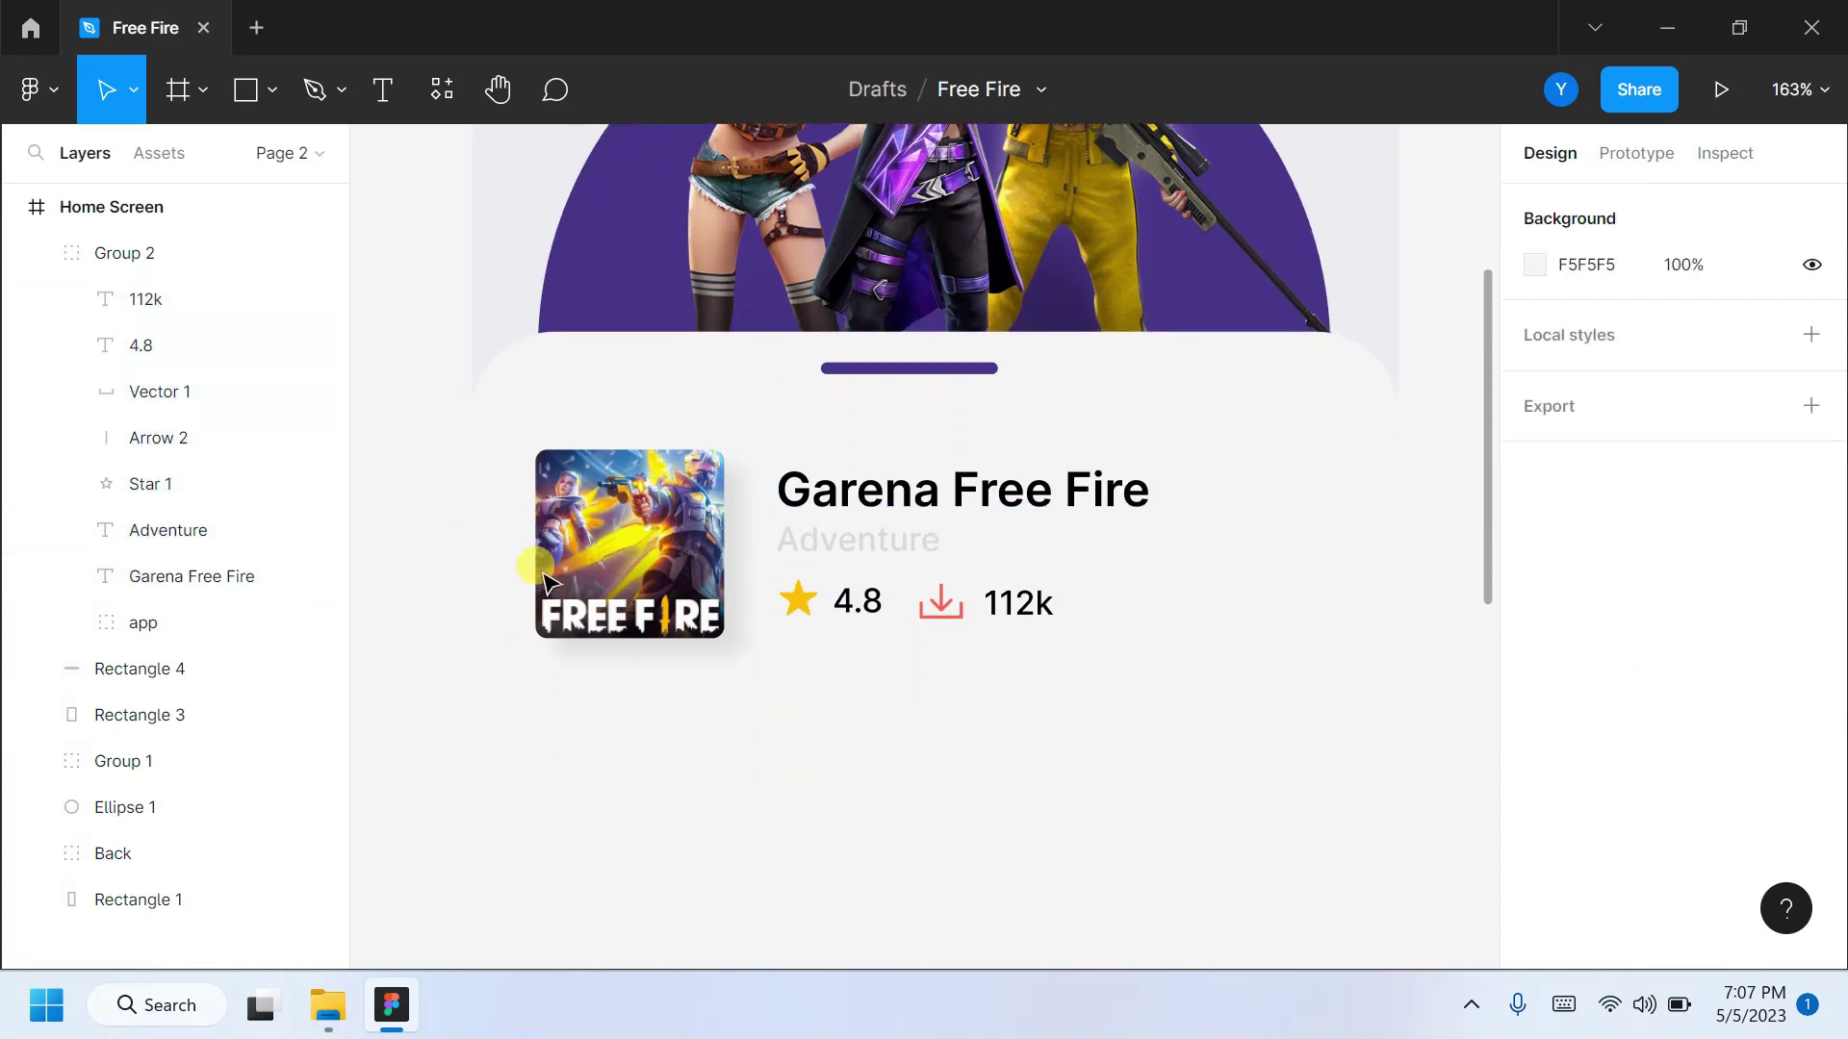
scroll(545, 582, "down", 3)
left_click(36, 252)
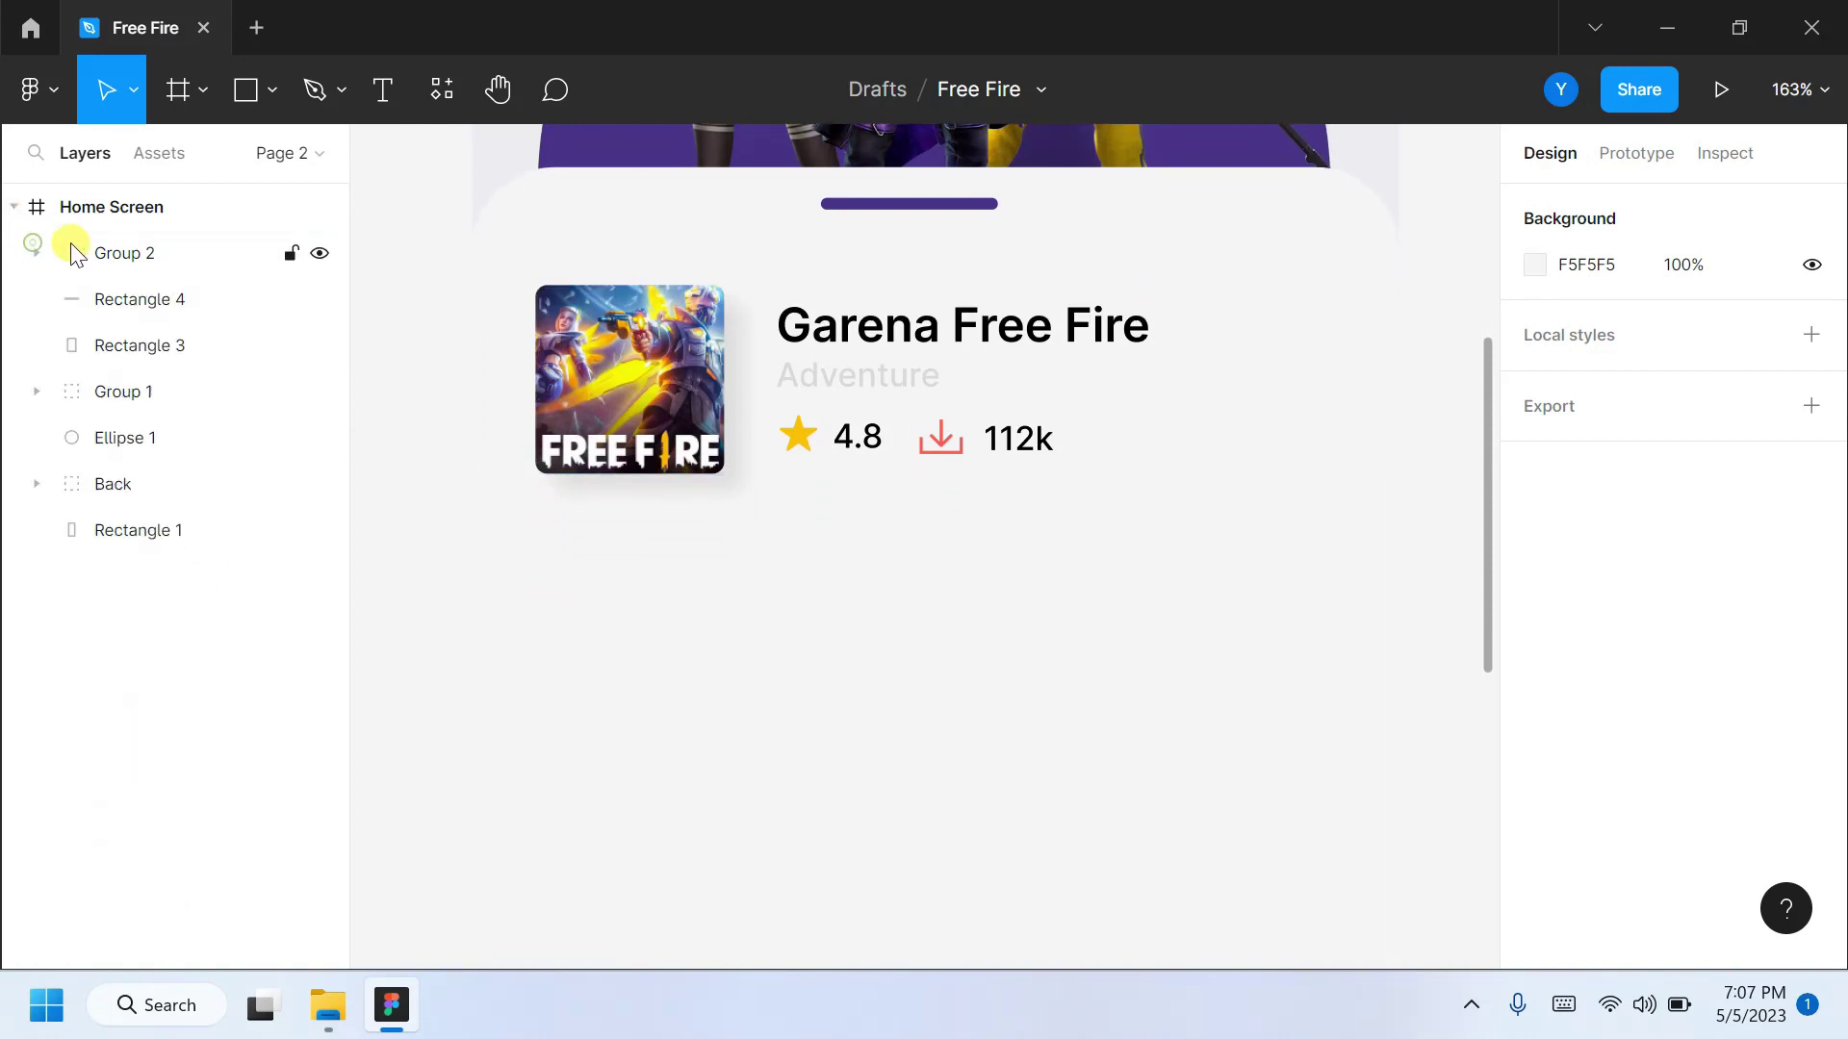
key("r")
left_click(115, 206)
Draw a rectangle below the app info with a 15 corner radius.
key("ctrl+shift+4")
left_click_drag(535, 531, 1109, 844)
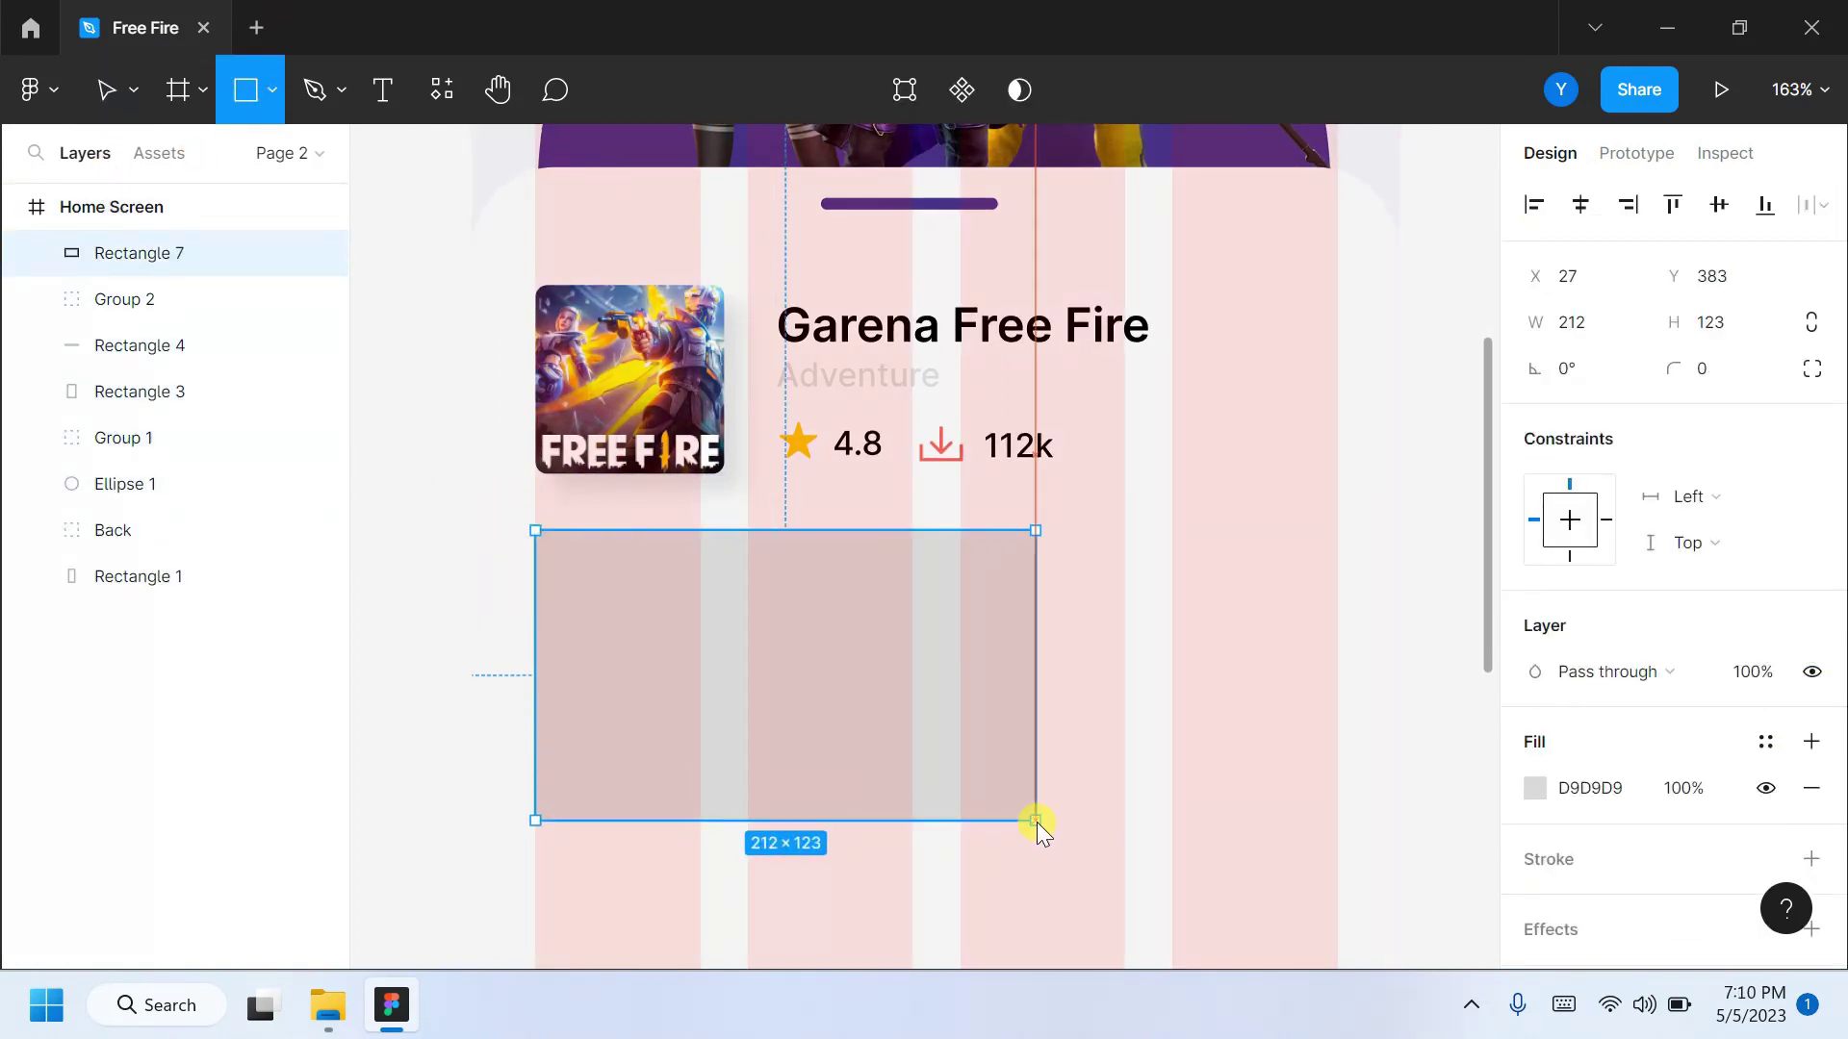
left_click(1736, 330)
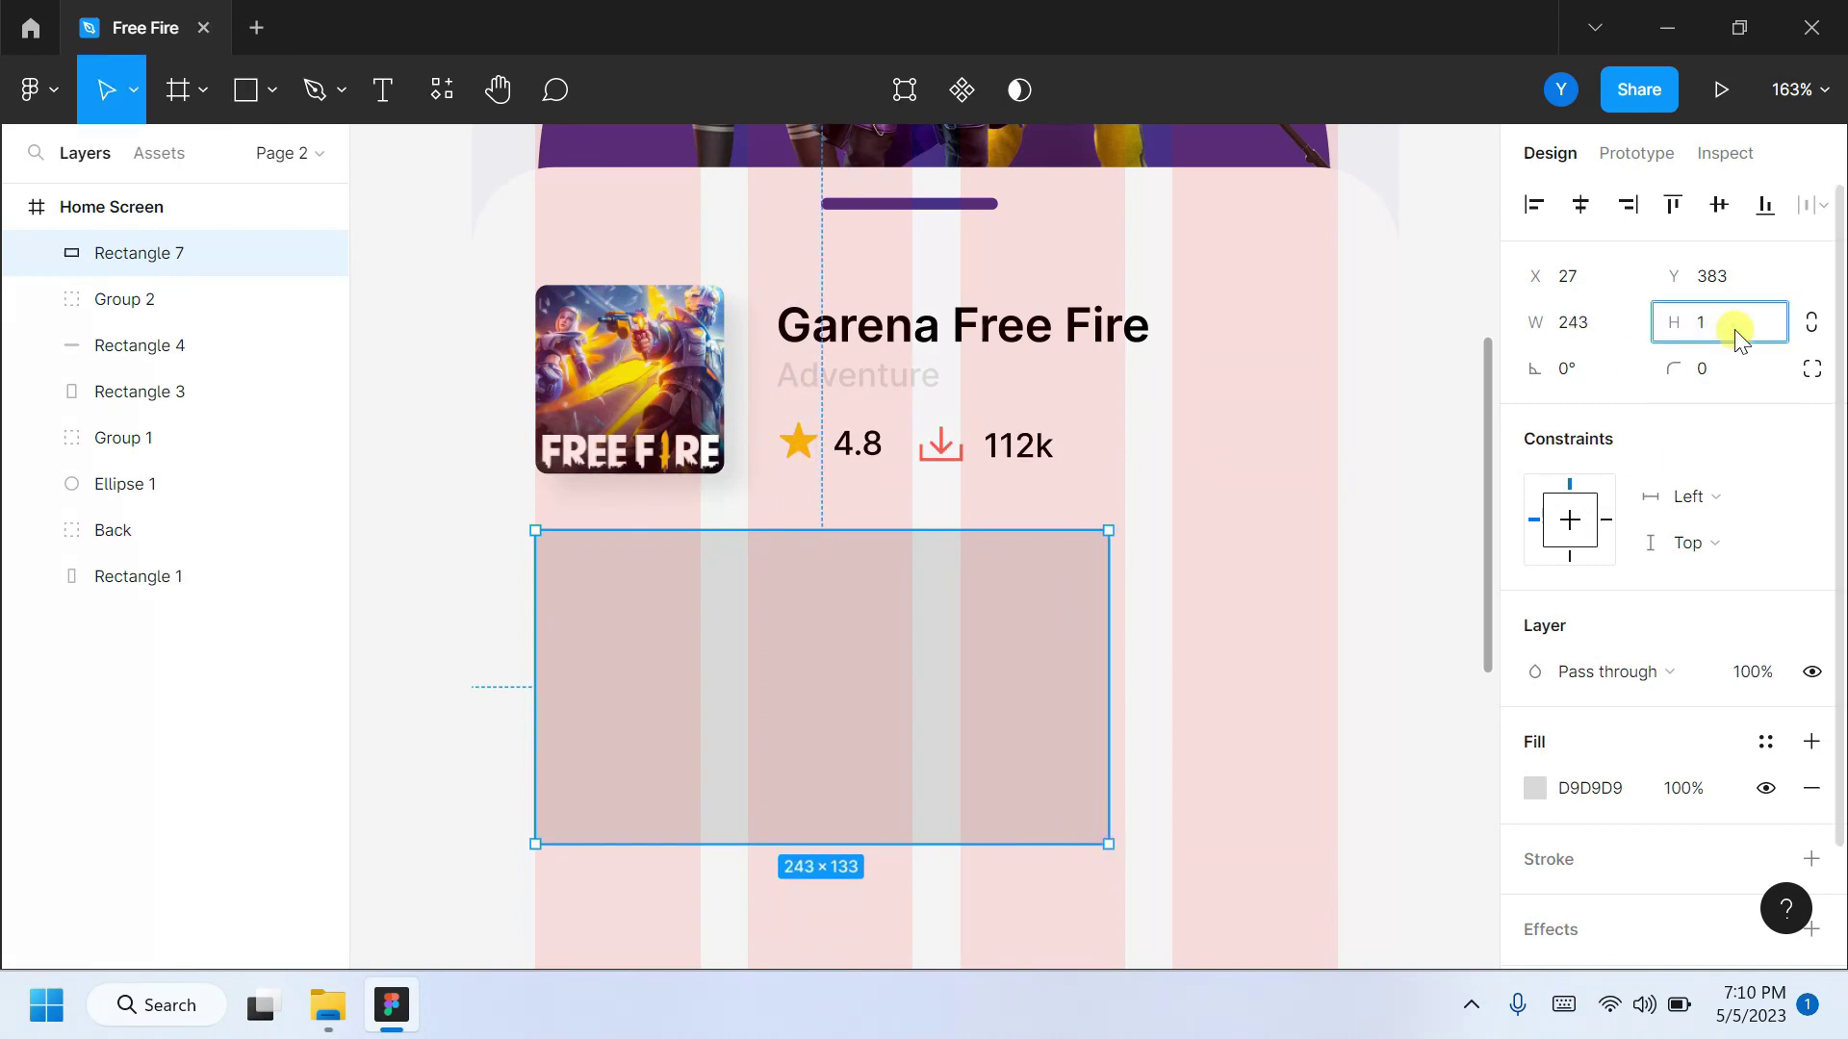
type("75")
left_click(1583, 330)
type("1")
type("280")
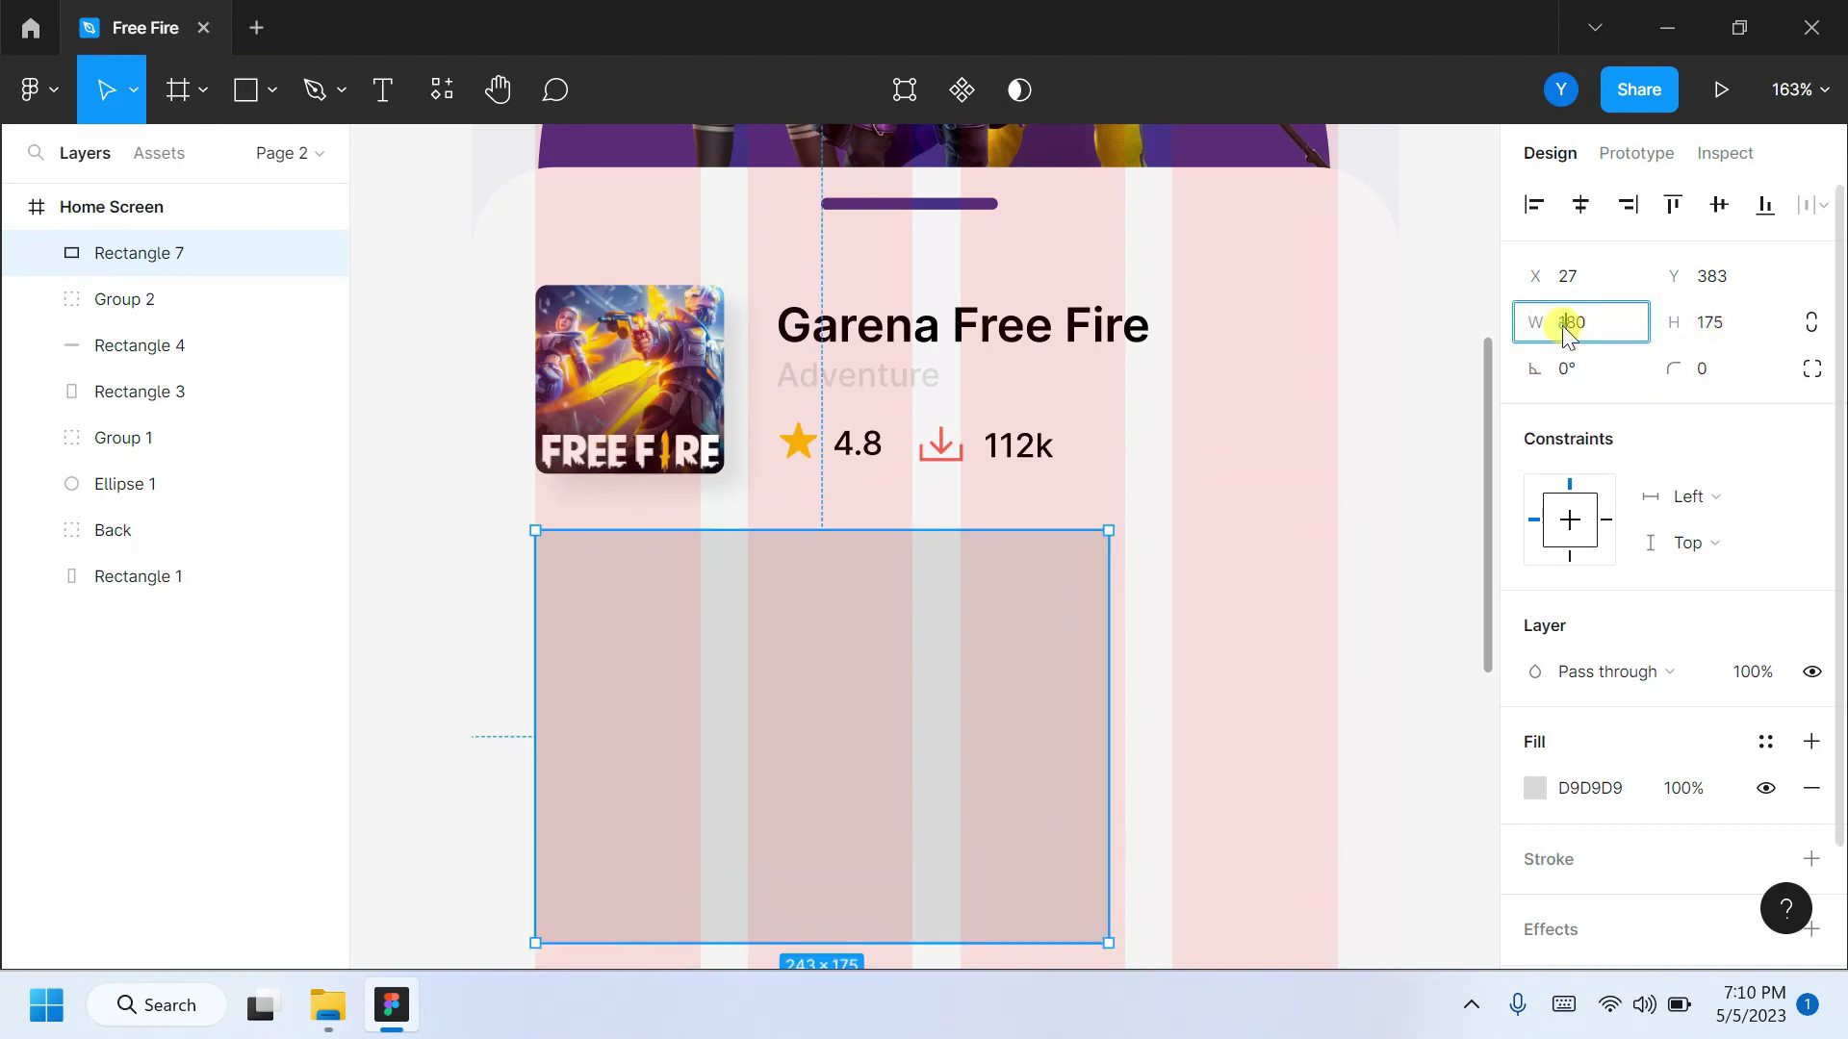
key("Return")
scroll(1030, 606, "down", 2)
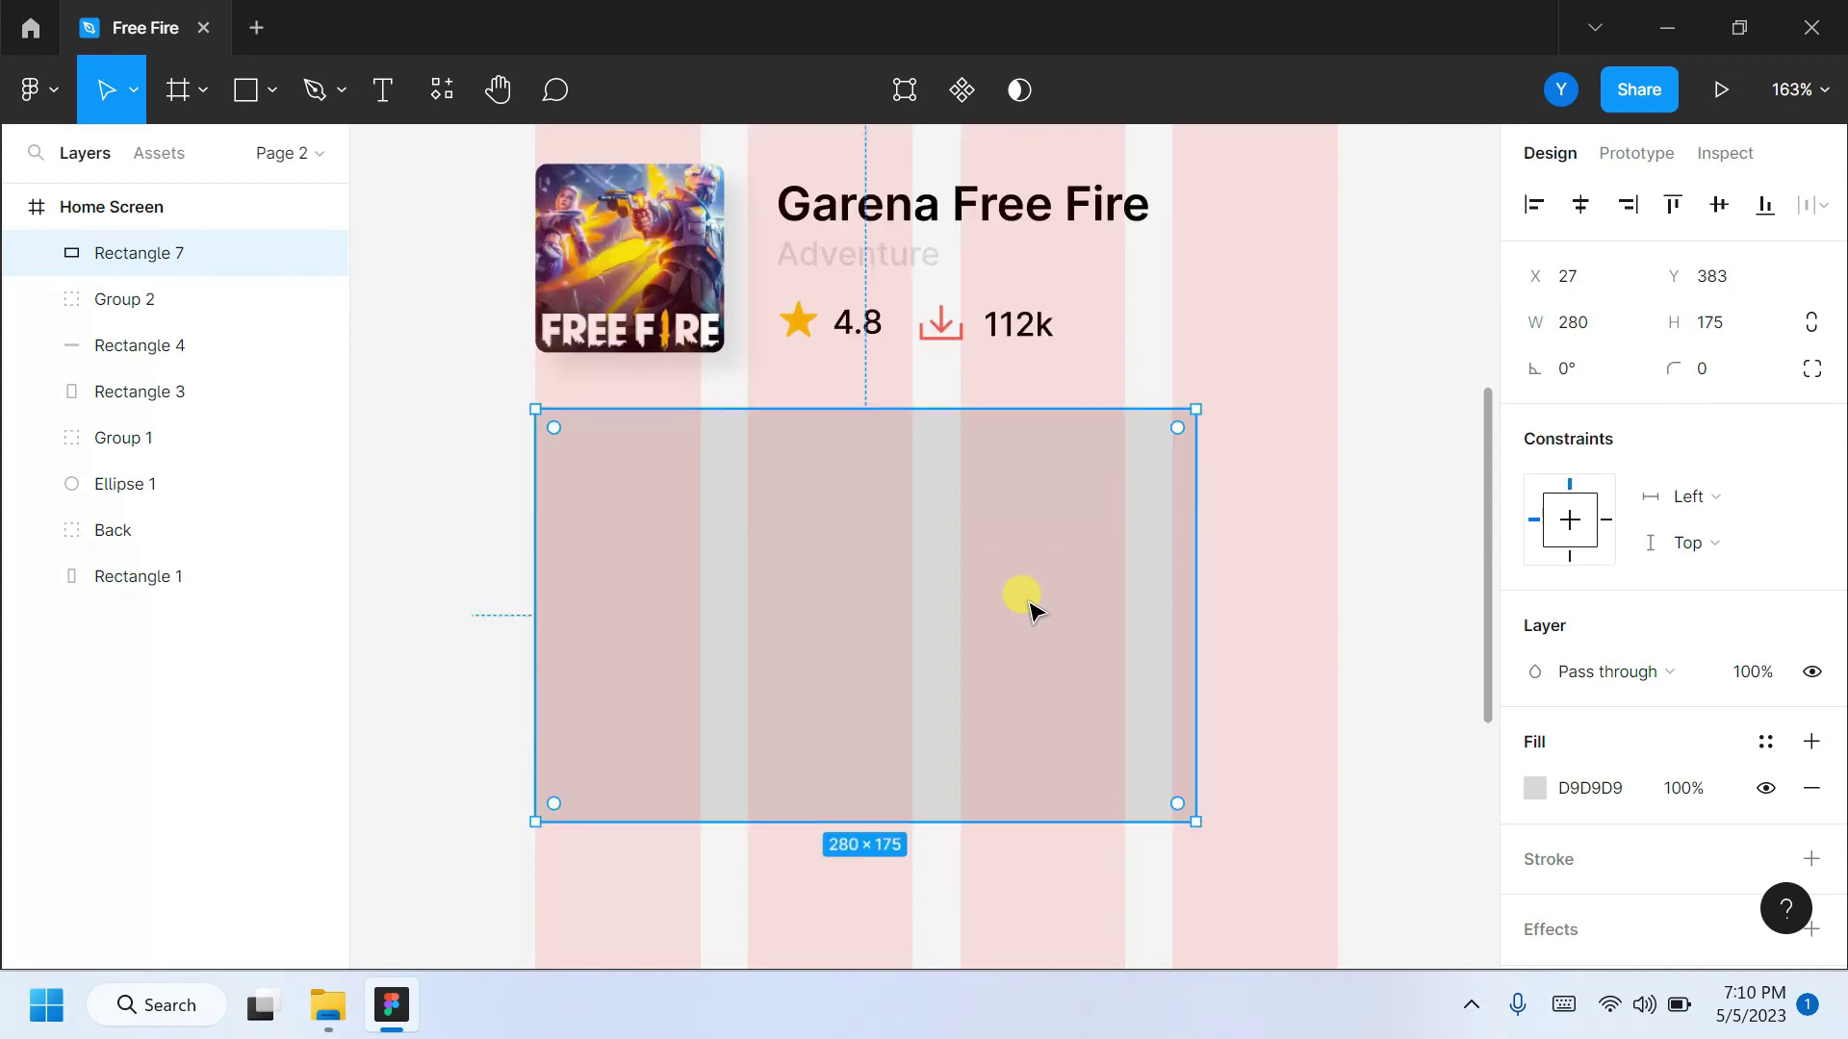
left_click(1719, 371)
type("15")
key("Return")
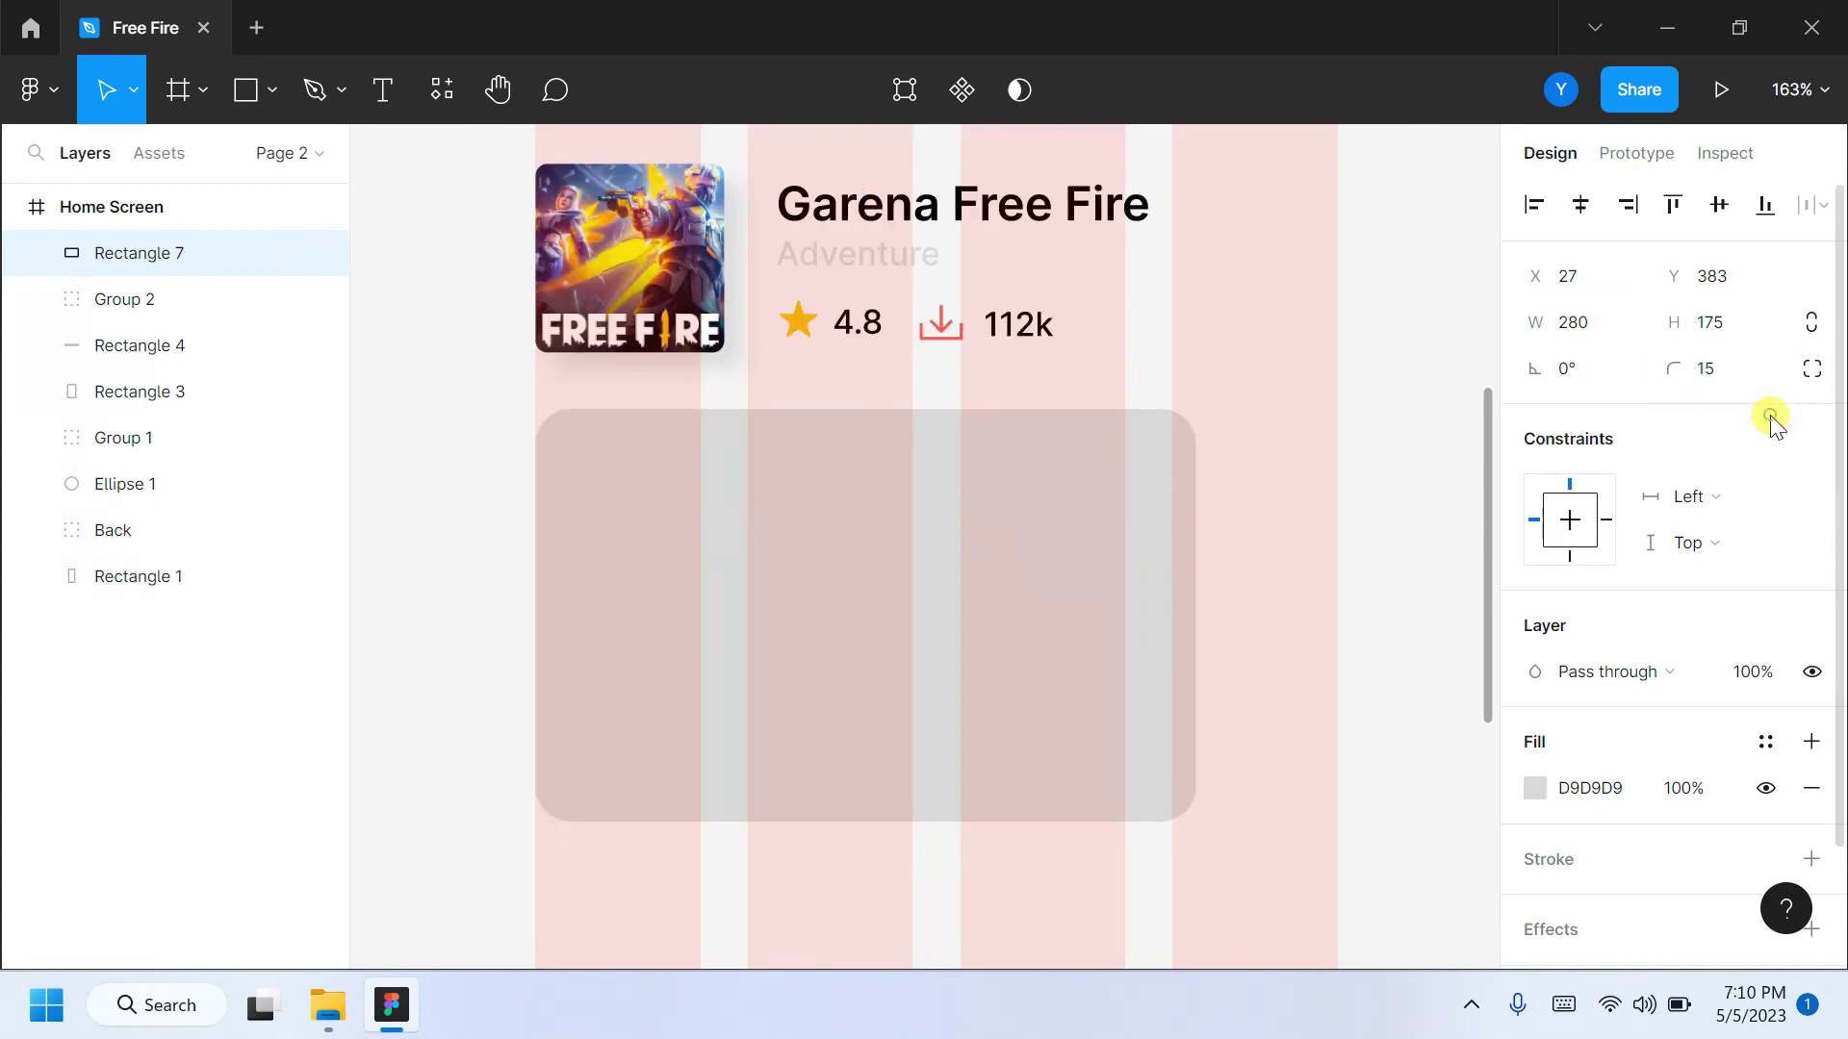
Size the card rectangle to 250 wide by 166 high.
left_click(1579, 322)
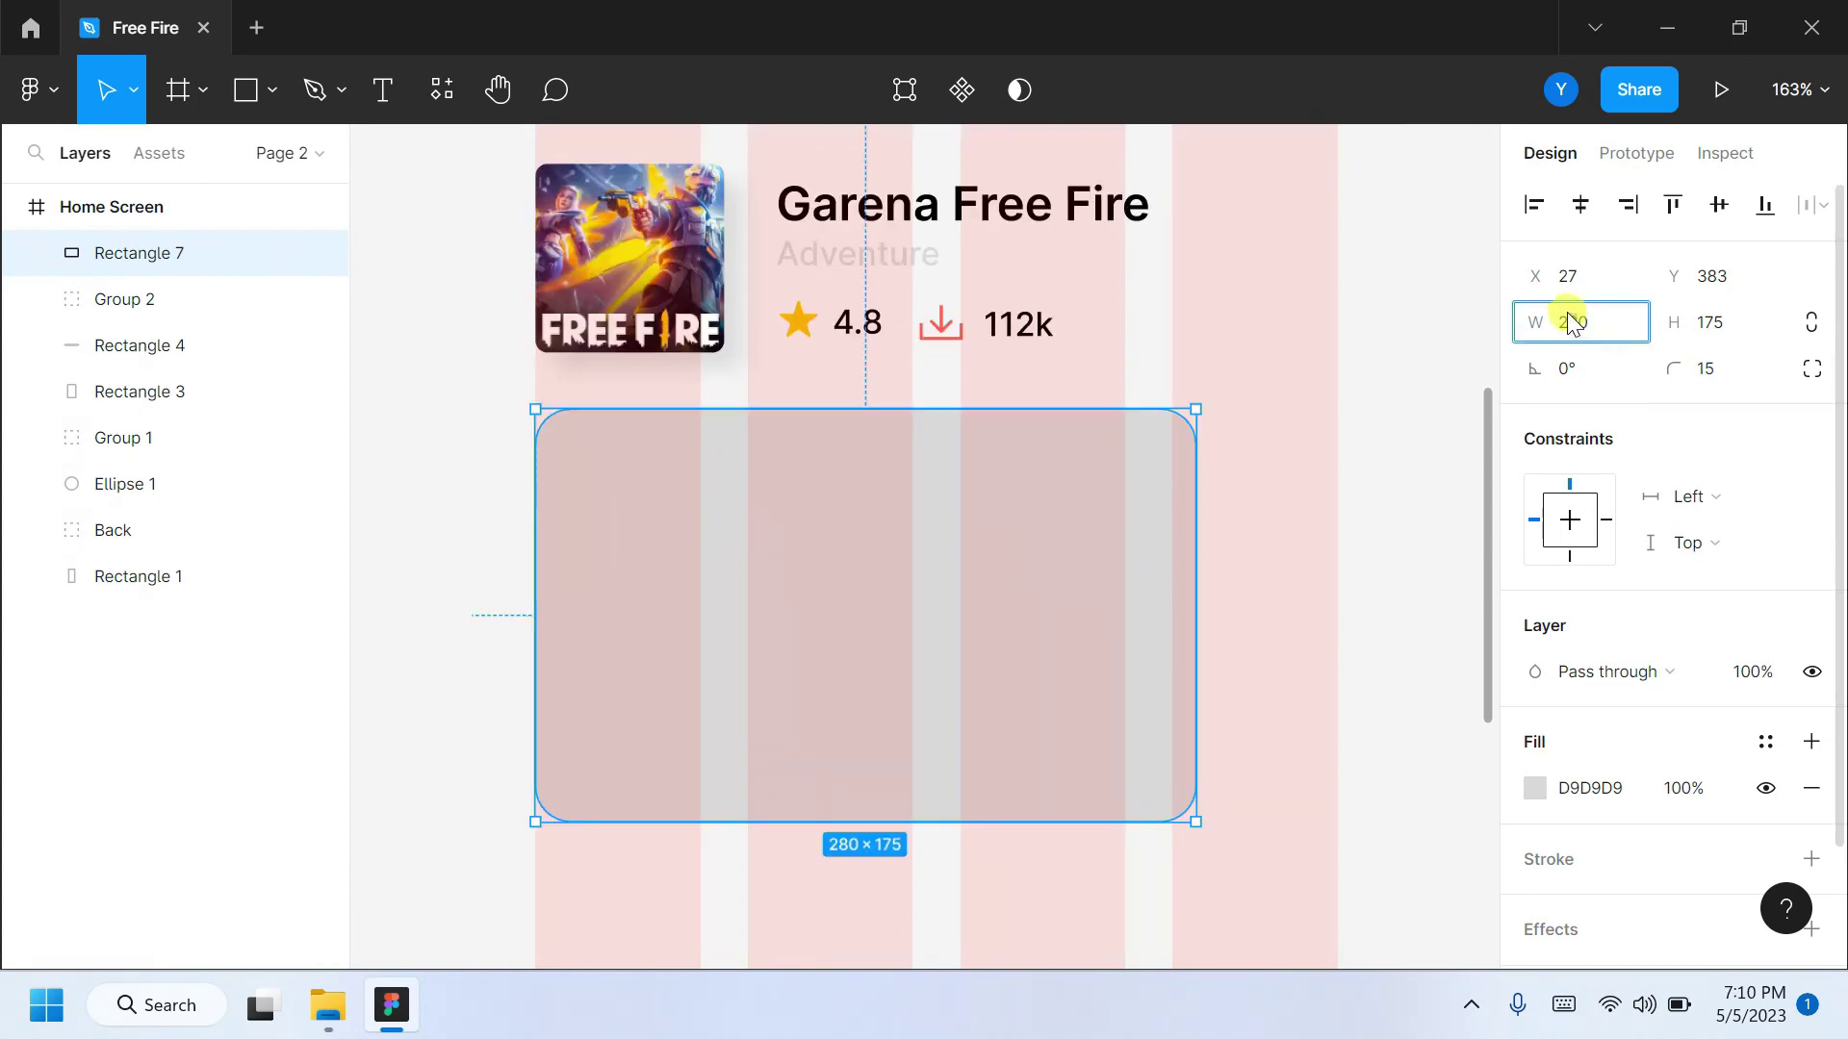
type("250")
key("Return")
scroll(1123, 520, "up", 2)
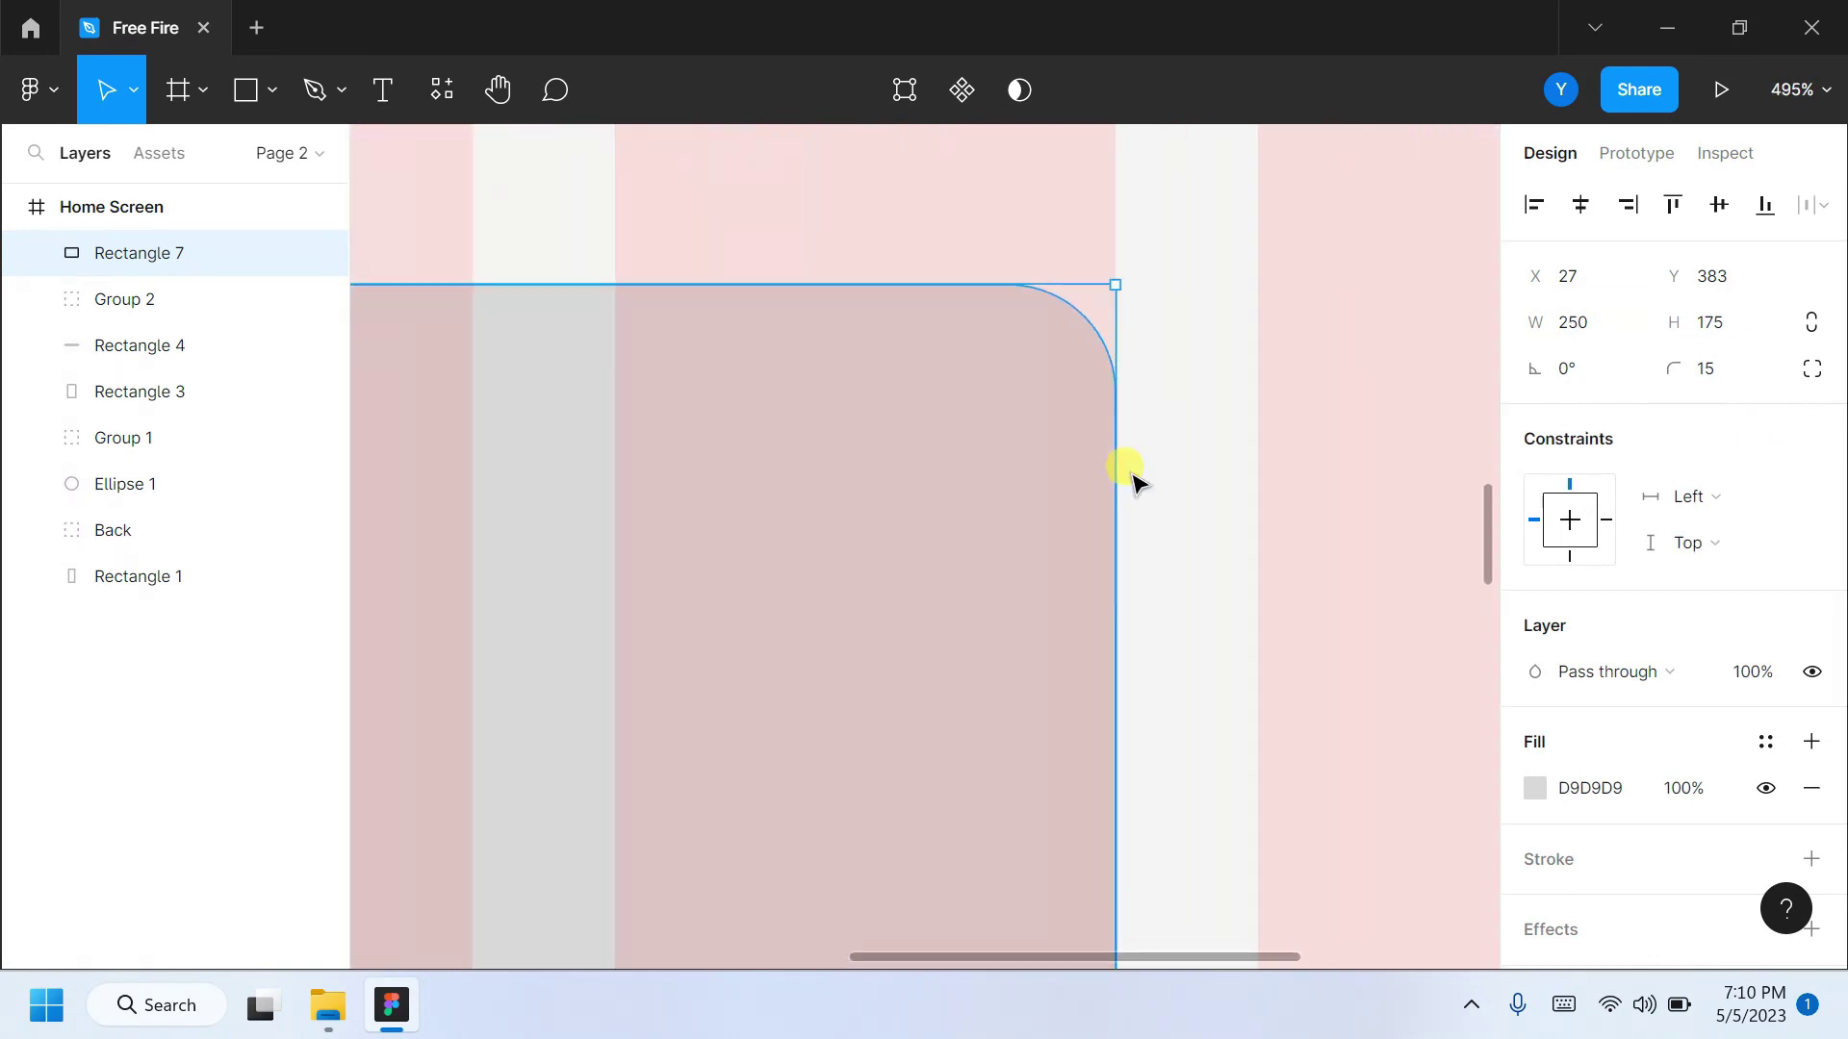
scroll(1124, 472, "down", 1)
scroll(1126, 466, "down", 3)
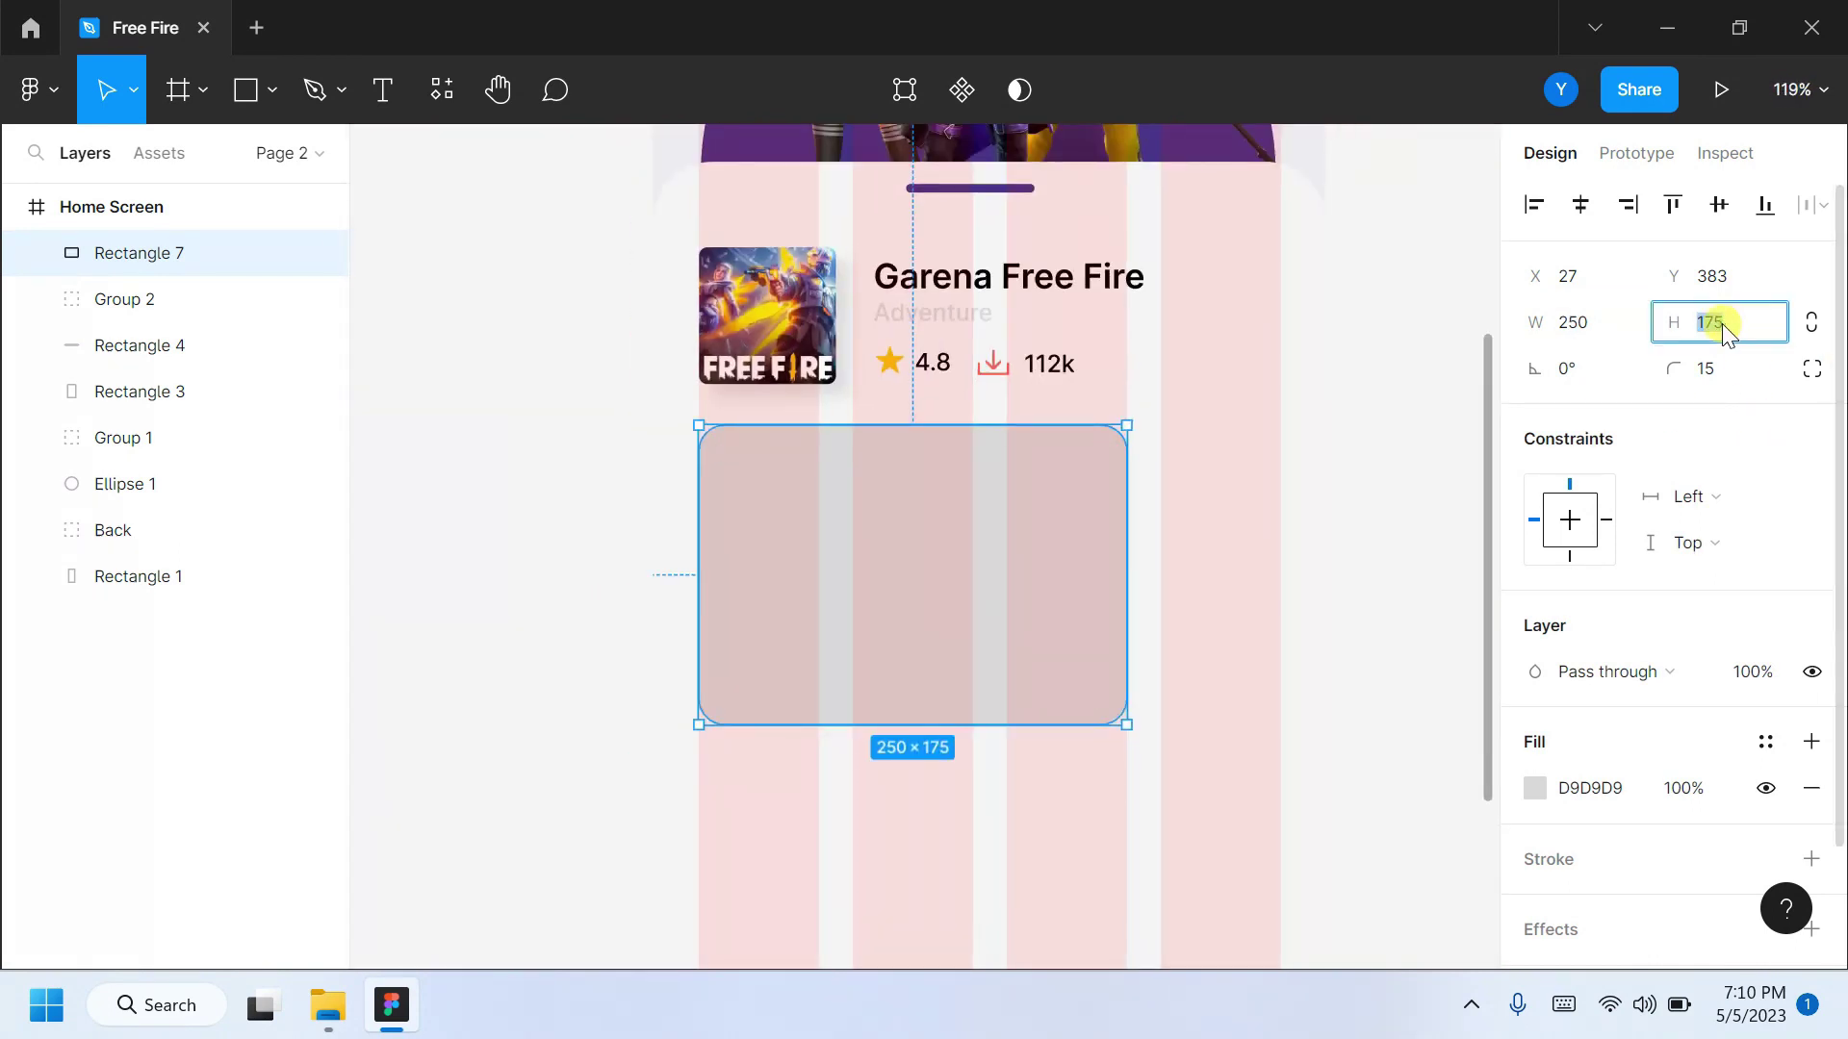
type("166")
key("Return")
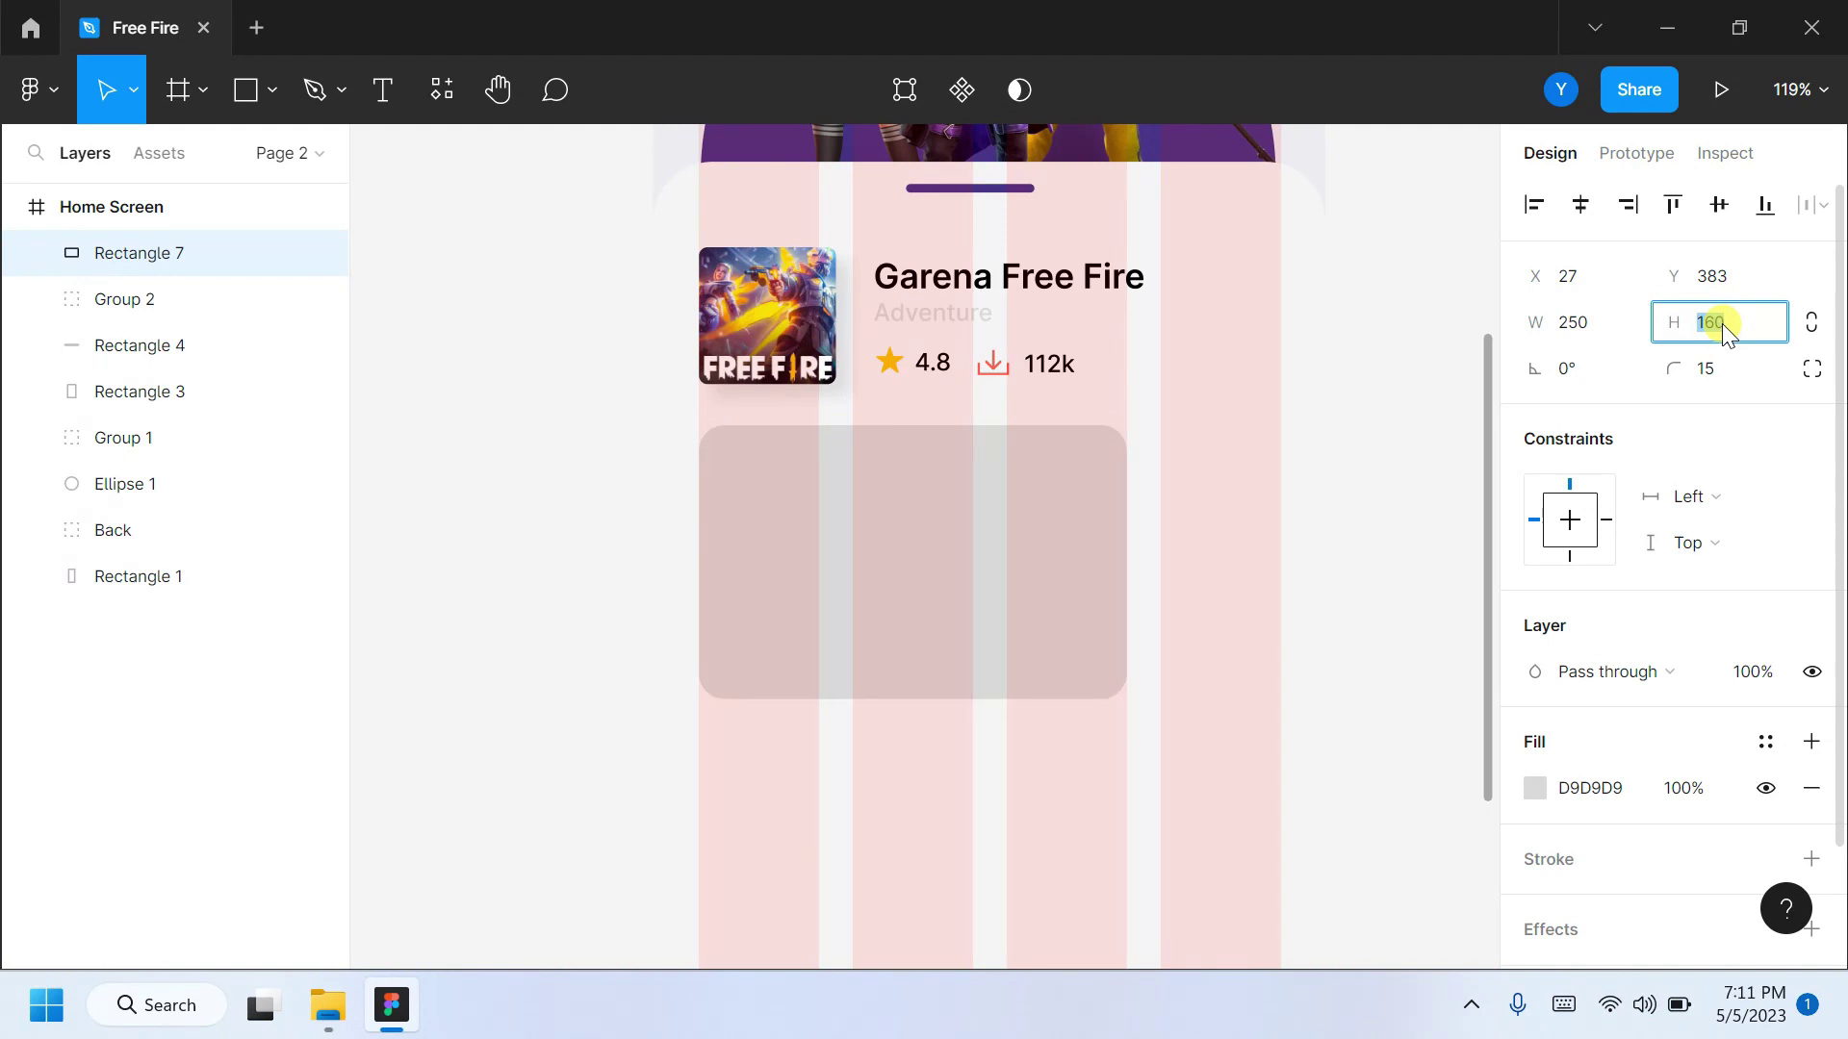
Hide the Home Screen column grid and duplicate the grey card rectangle.
left_click(58, 207)
left_click(1765, 695)
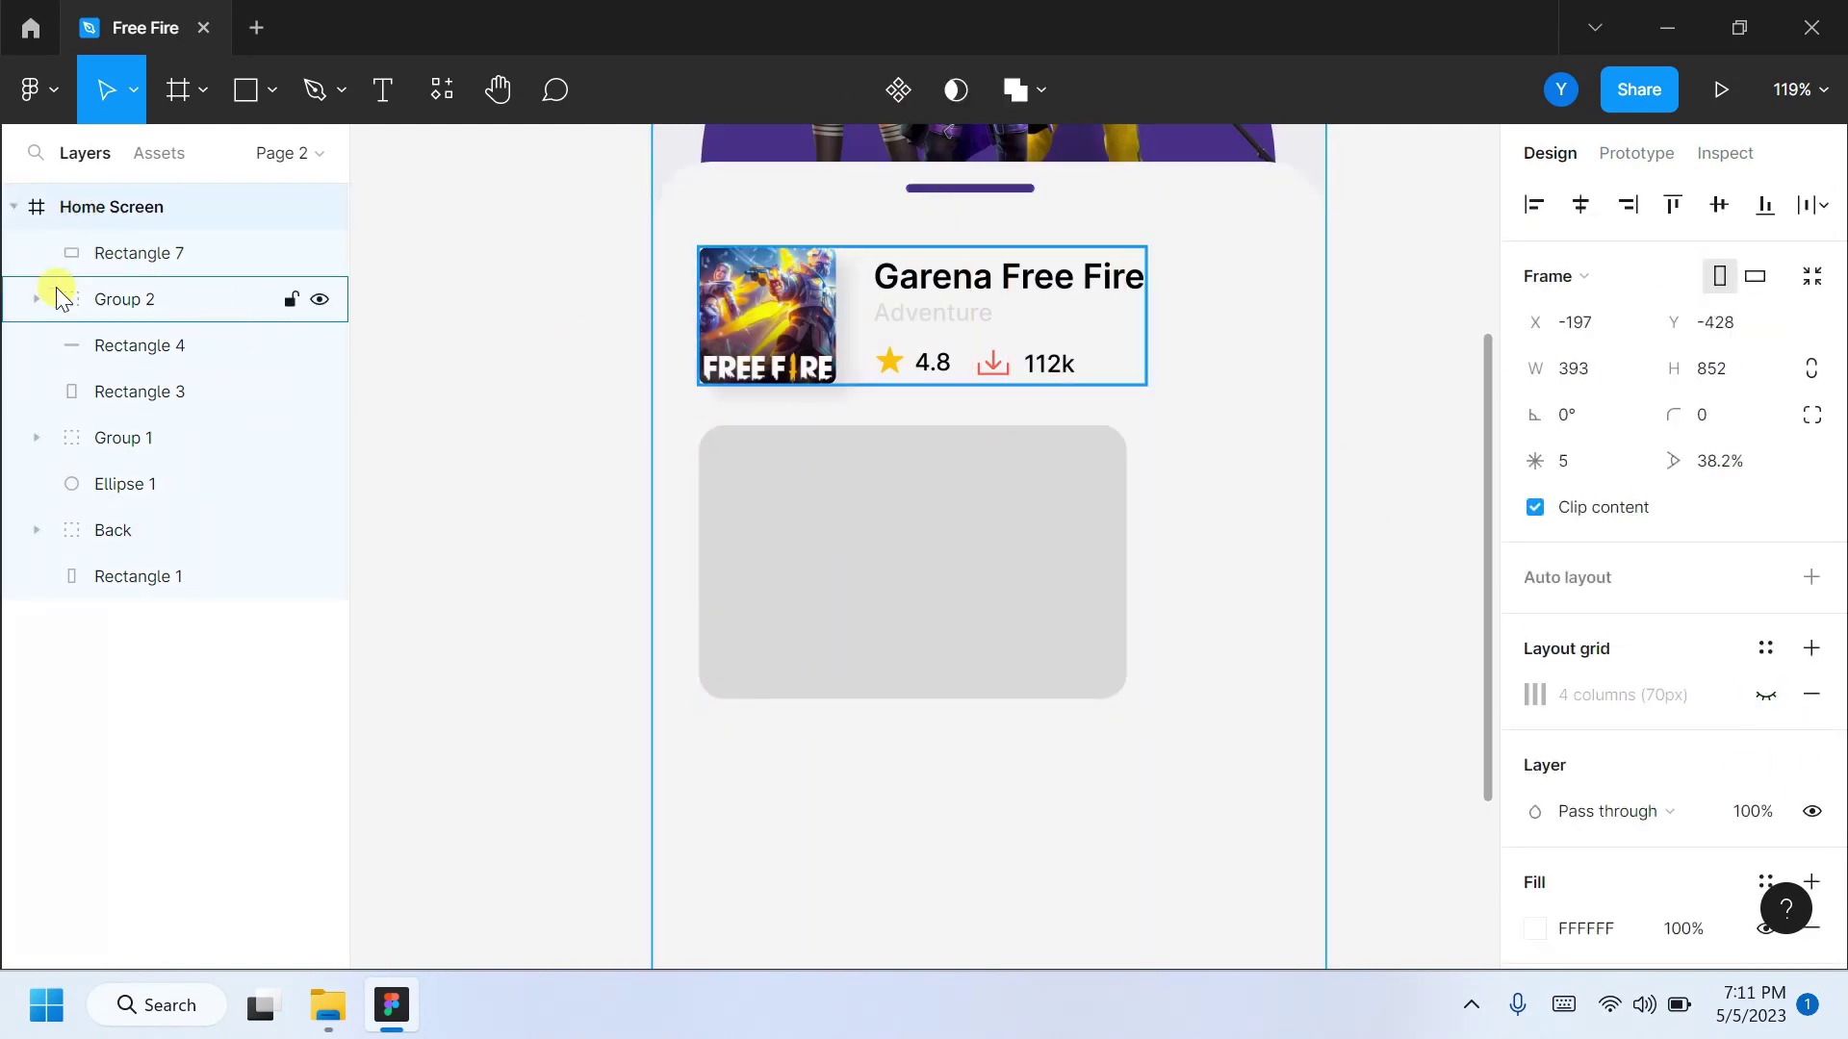
left_click(134, 253)
key("ctrl+d")
Give the original card a drop shadow with Y 10, blur 10 and 10% opacity.
left_click(144, 300)
scroll(1585, 674, "down", 2)
left_click(1811, 790)
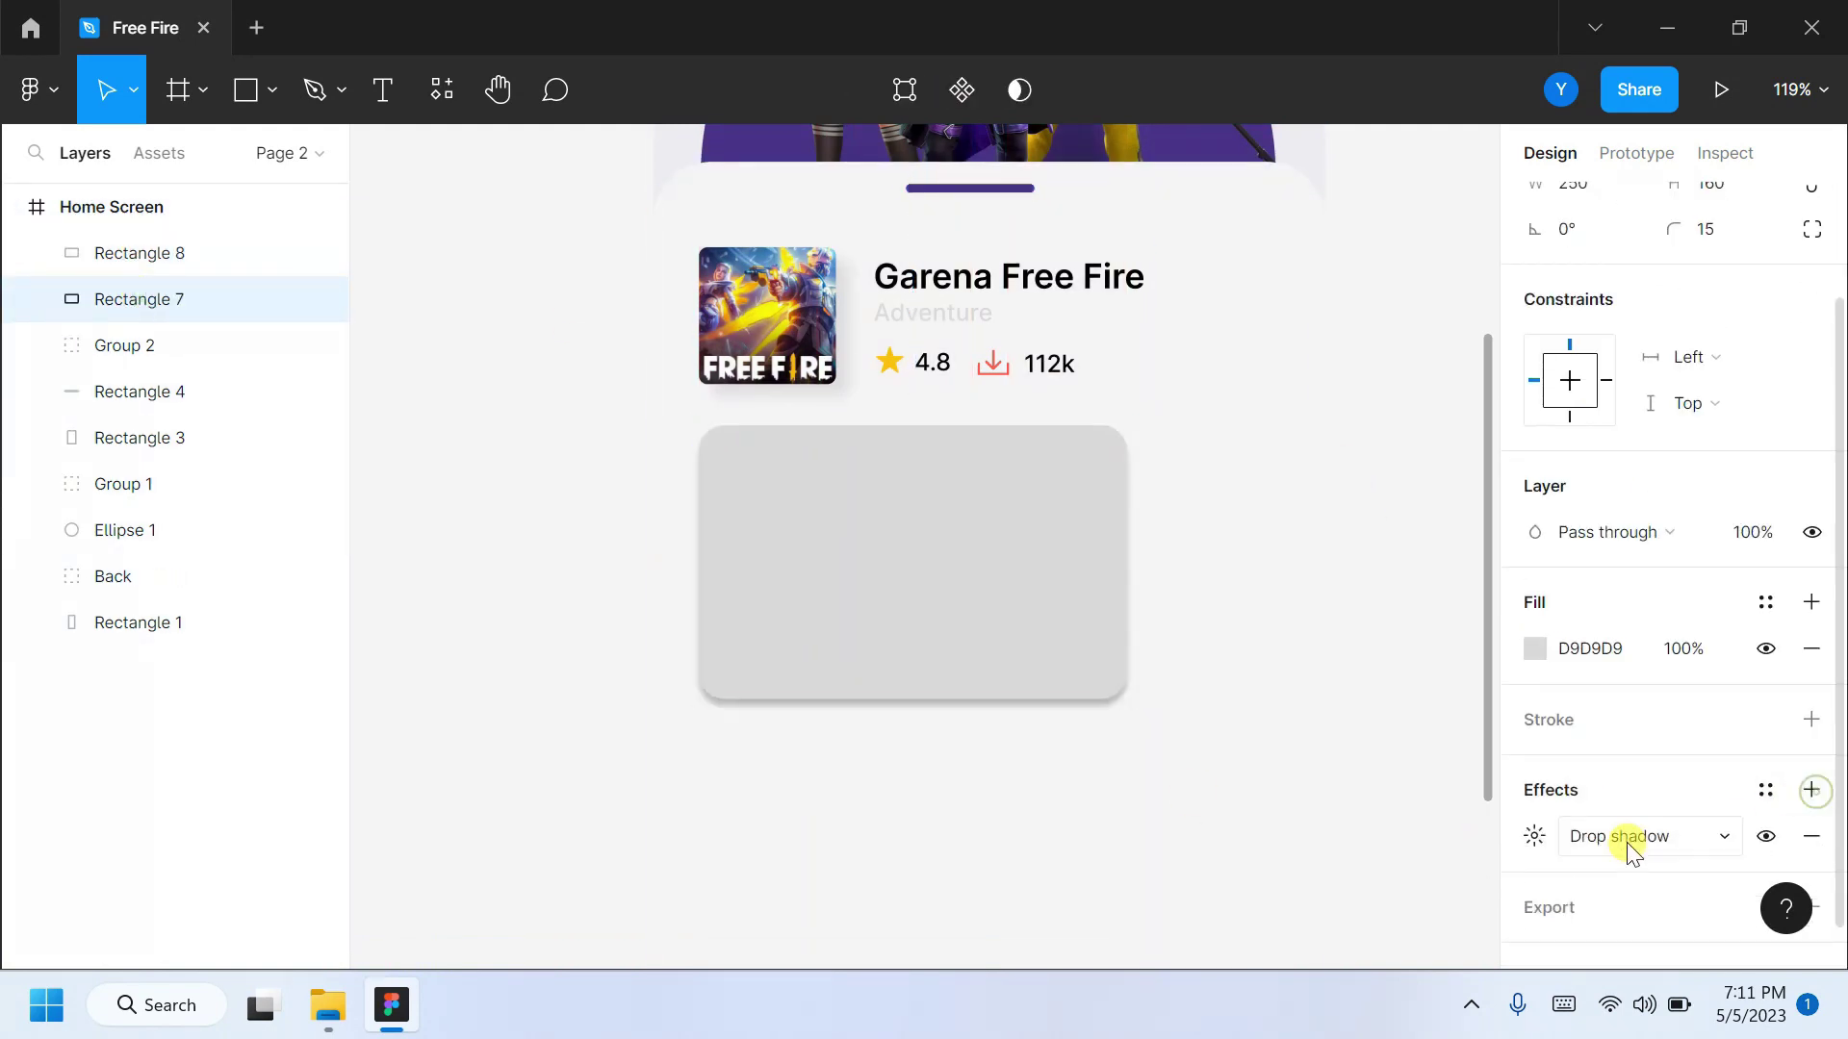
left_click(1629, 851)
left_click(1270, 869)
type("10")
left_click(1405, 823)
type("10")
left_click(1343, 909)
type("10")
left_click(433, 585)
left_click(1175, 783)
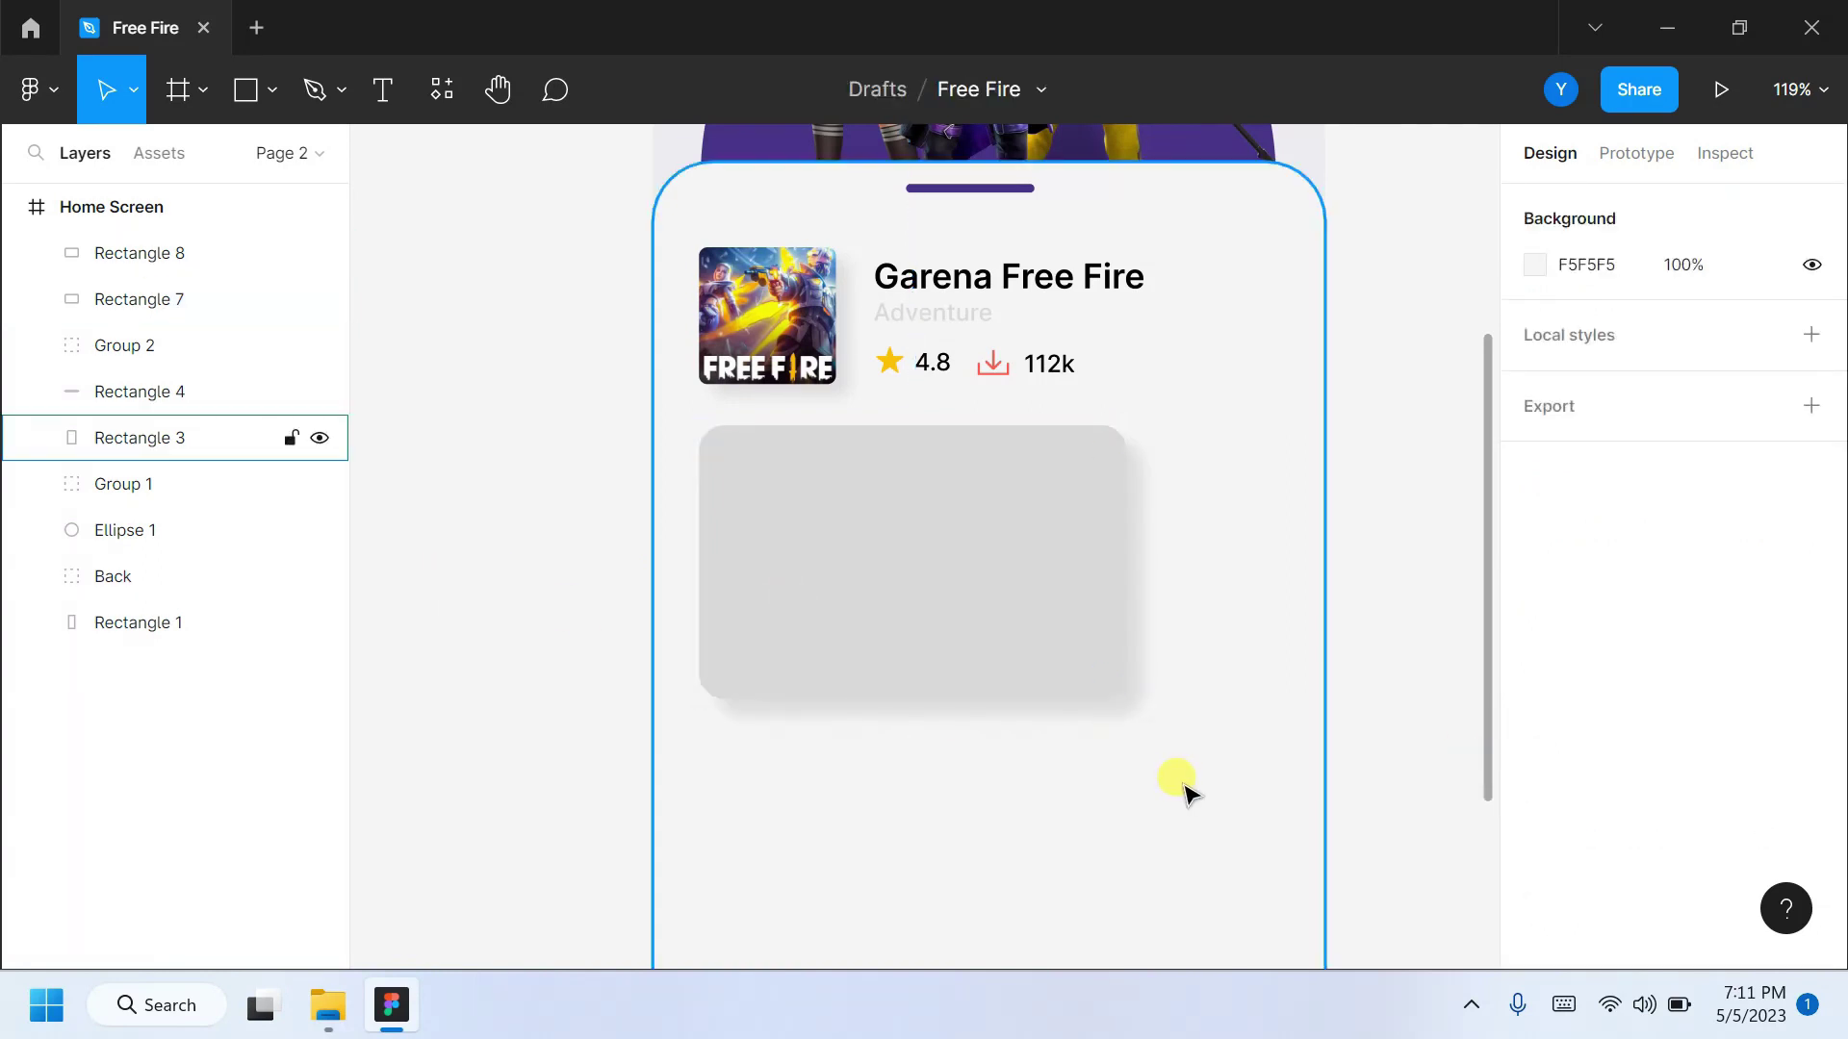
Import the Free Fire banner at 160 height and mask it with the card shape.
left_click(328, 1005)
left_click_drag(1168, 324, 824, 687)
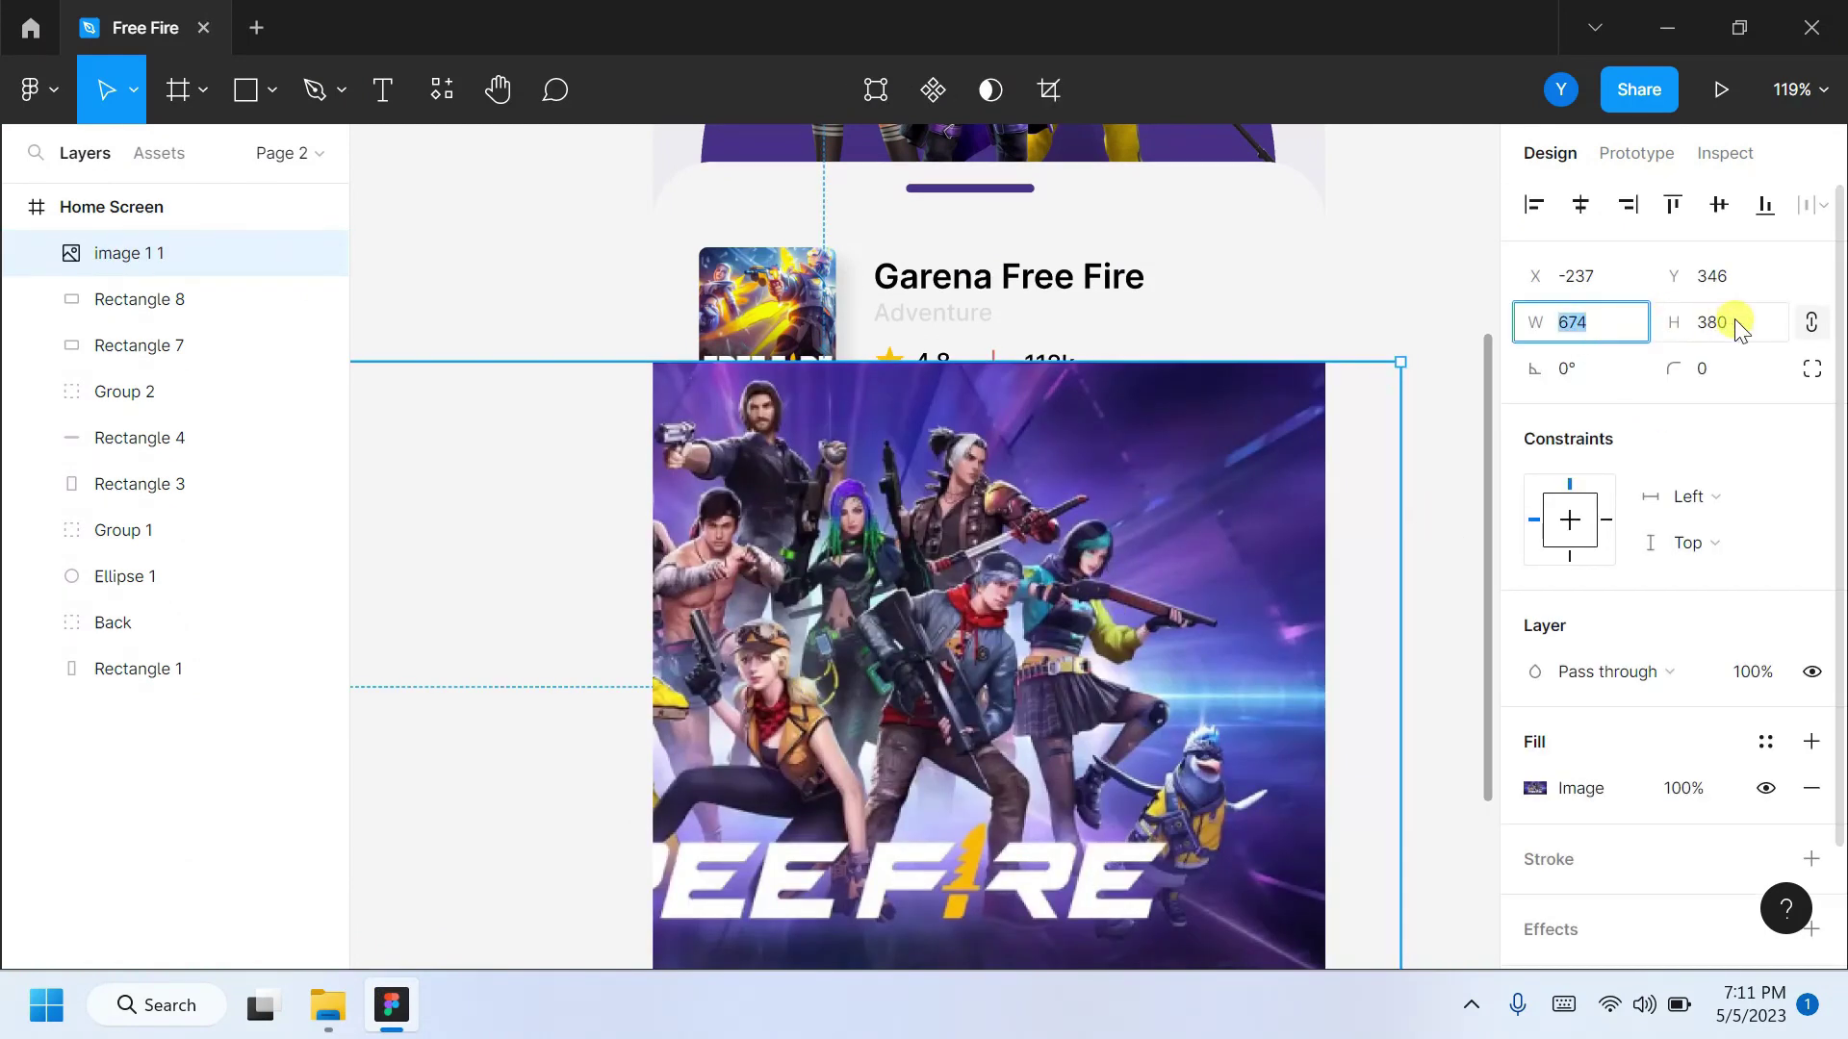
key("Return")
left_click_drag(685, 404, 1113, 466)
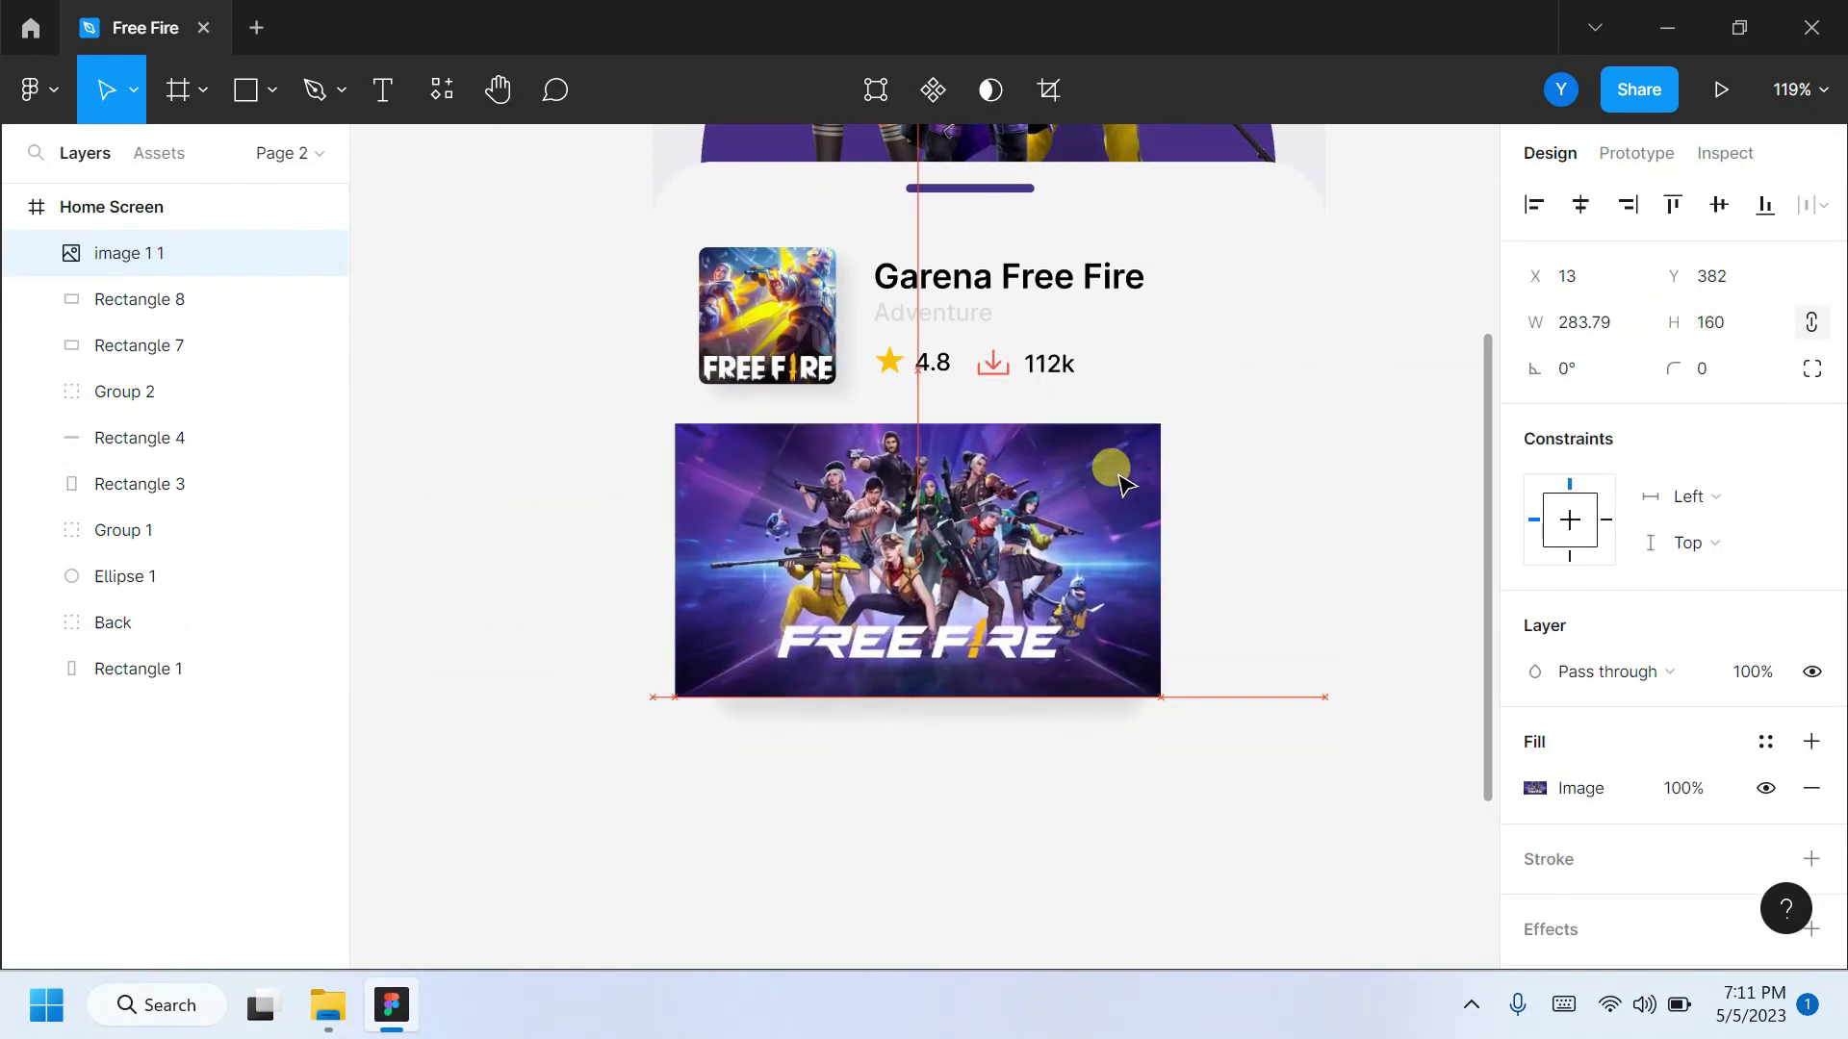
left_click(116, 301, "shift")
left_click(939, 86)
Set the masked banner to 164 px high, align it to the card top, and select it with the shadowed card.
scroll(1020, 703, "up", 3)
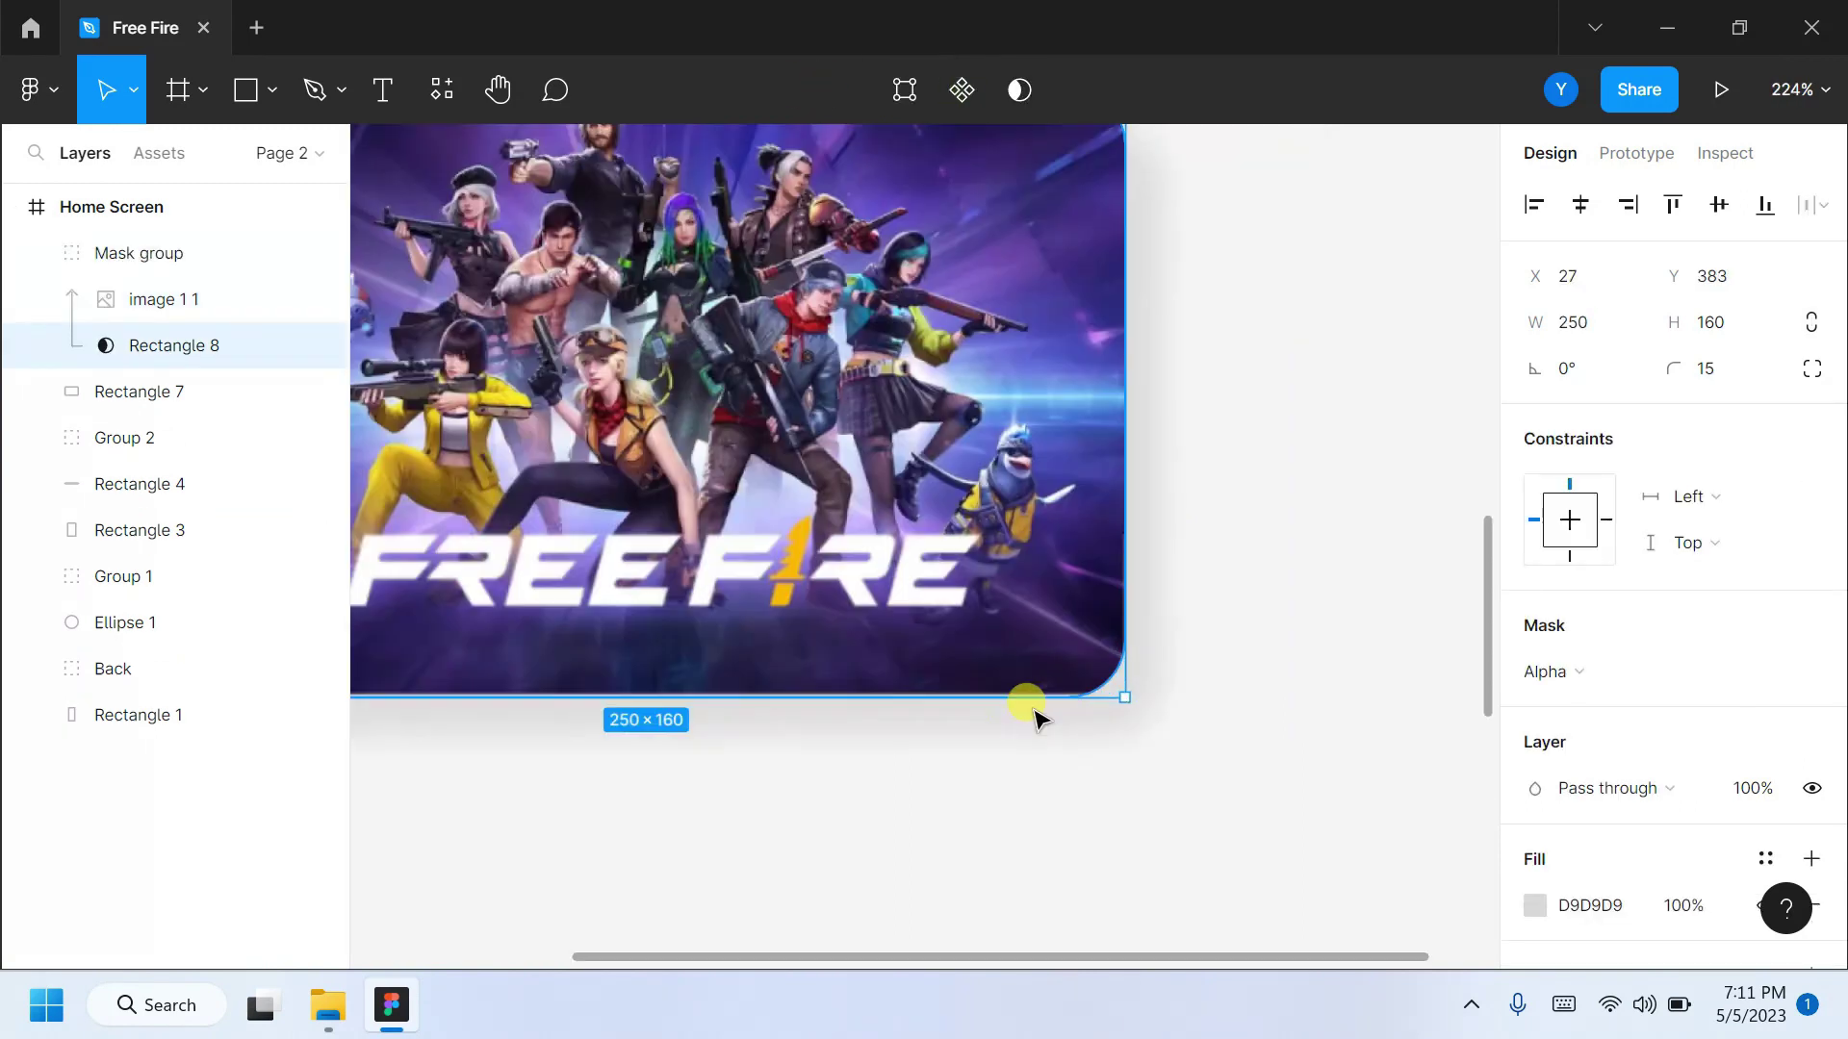
left_click(107, 300)
left_click_drag(399, 404, 384, 379)
left_click(1746, 323)
type("164")
key("Return")
left_click_drag(910, 412, 887, 411)
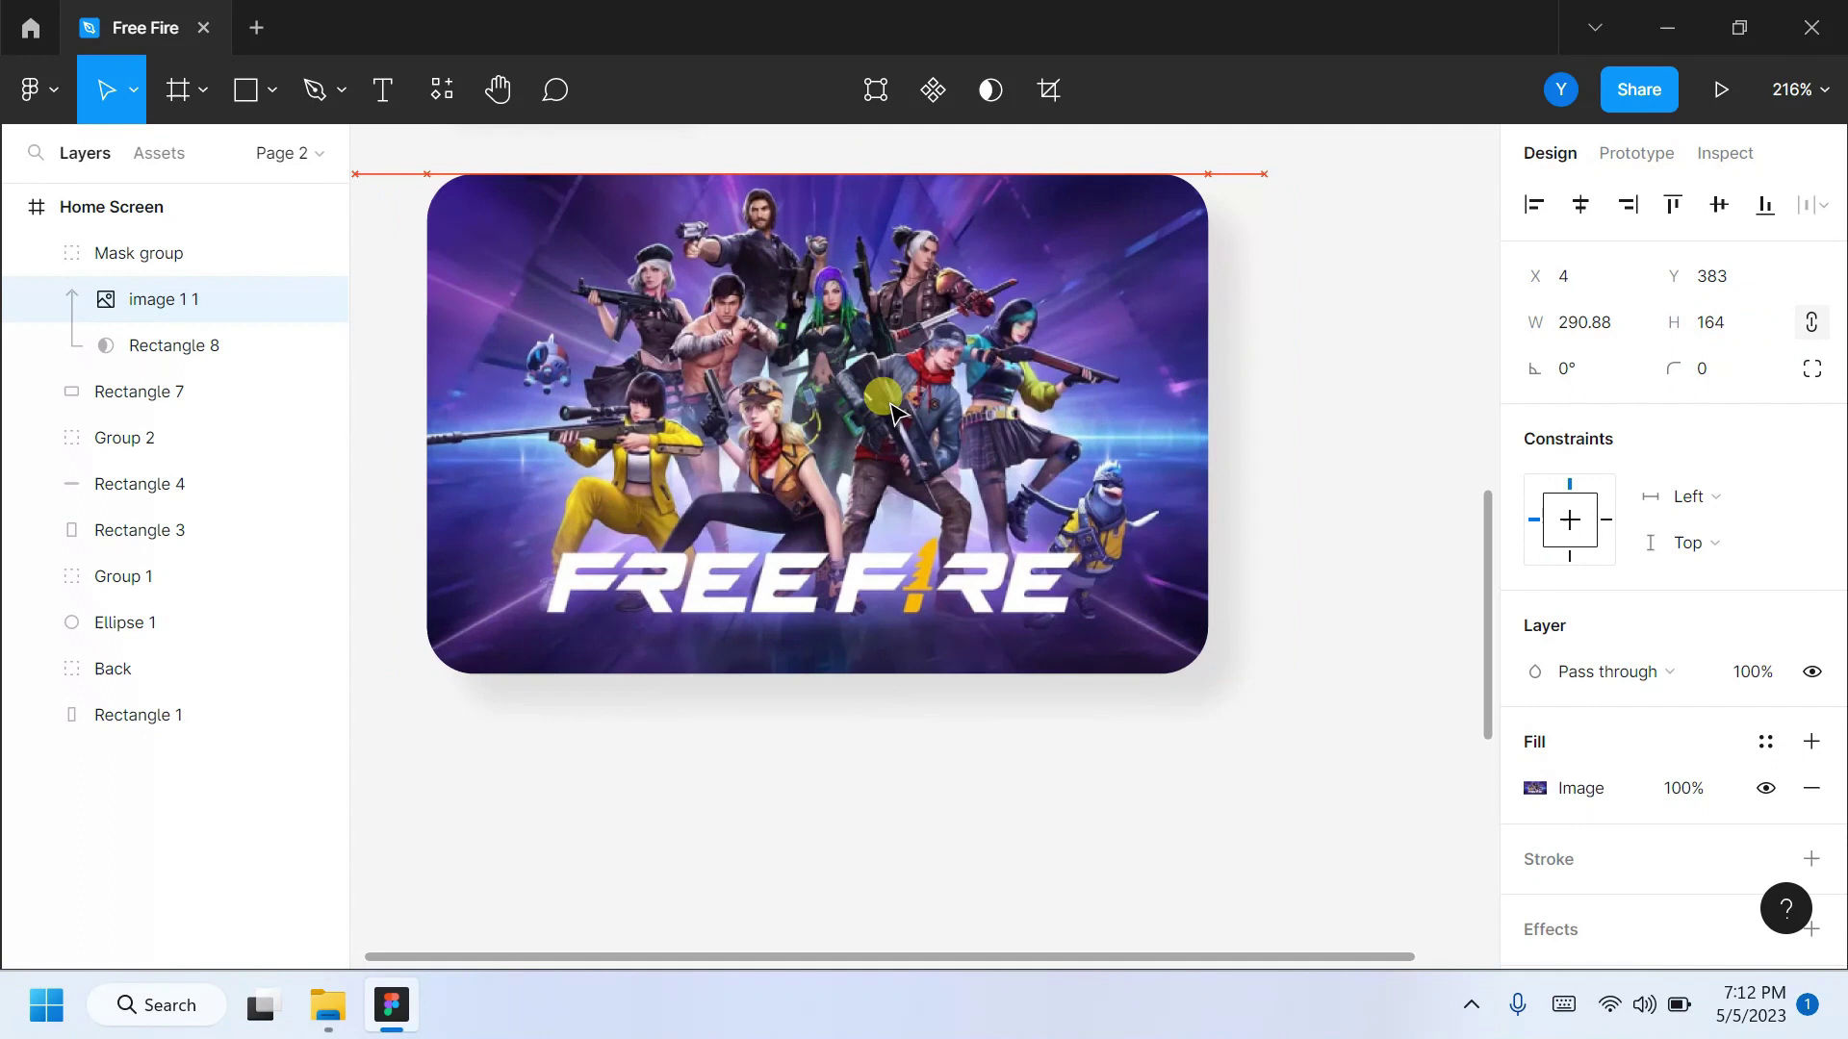
scroll(886, 412, "down", 5)
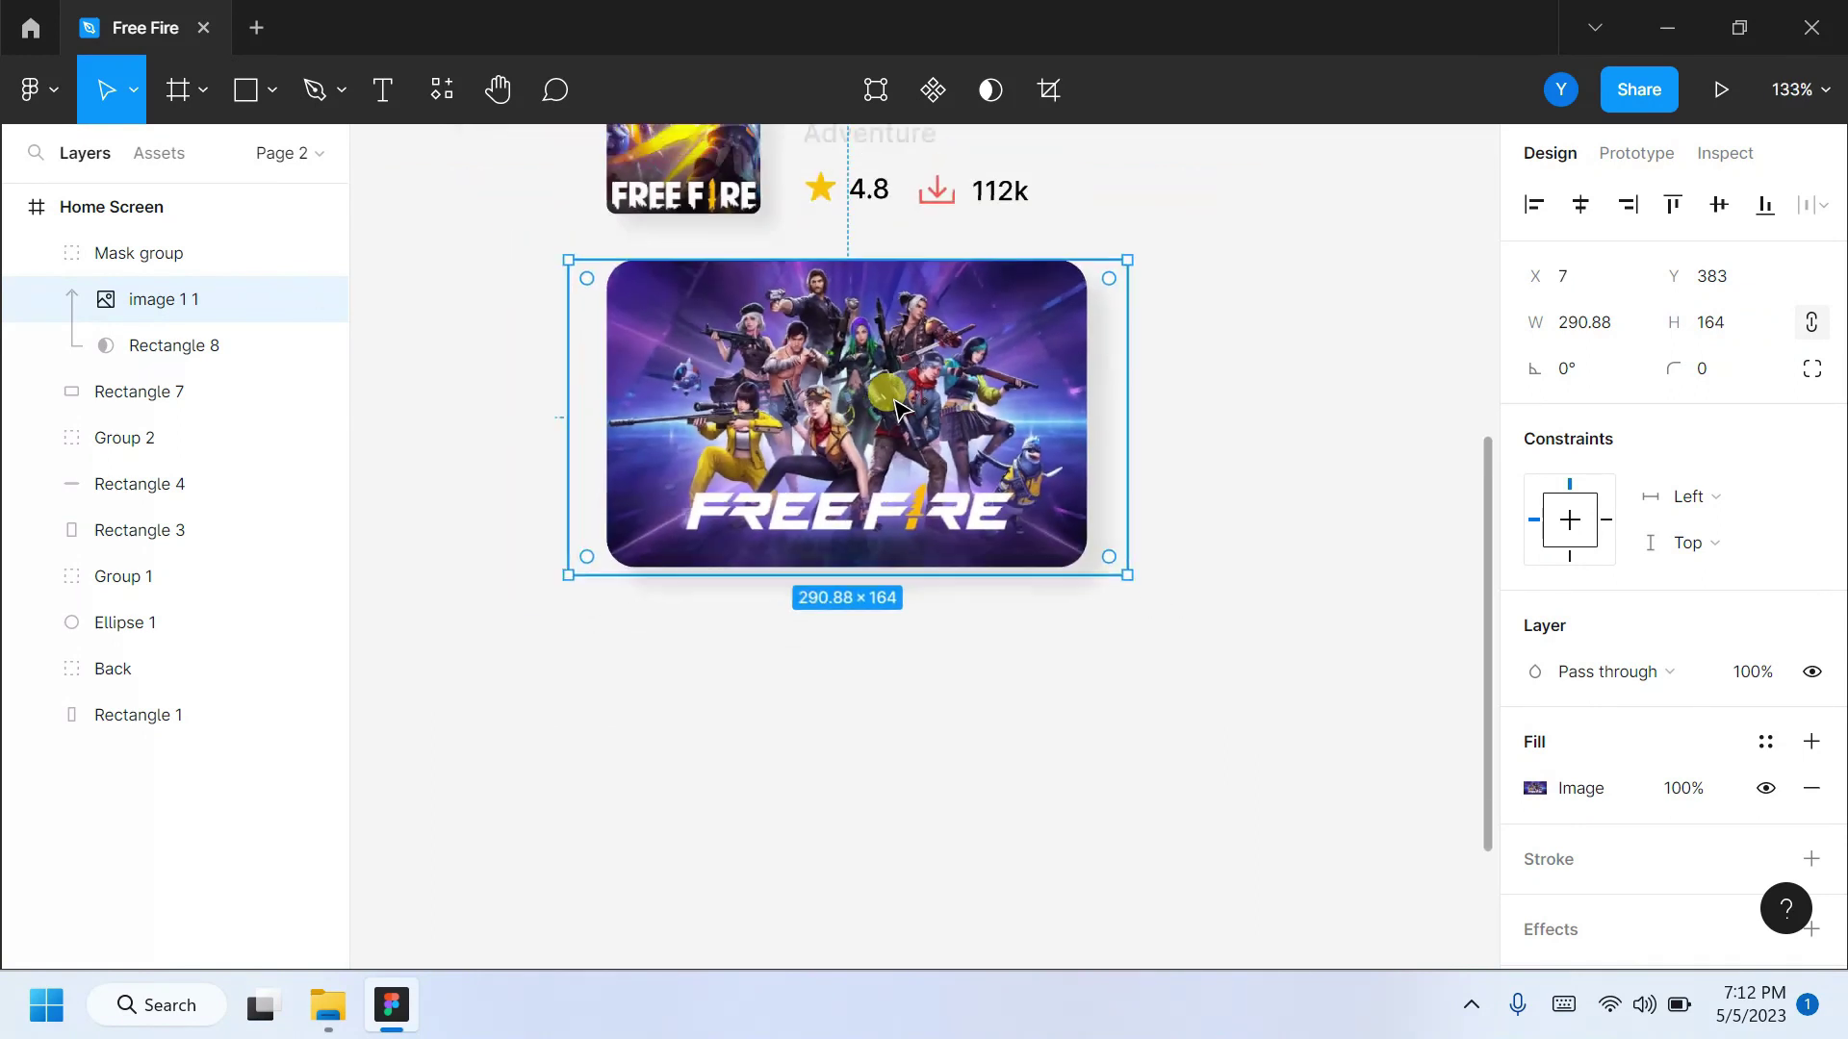
left_click(392, 408)
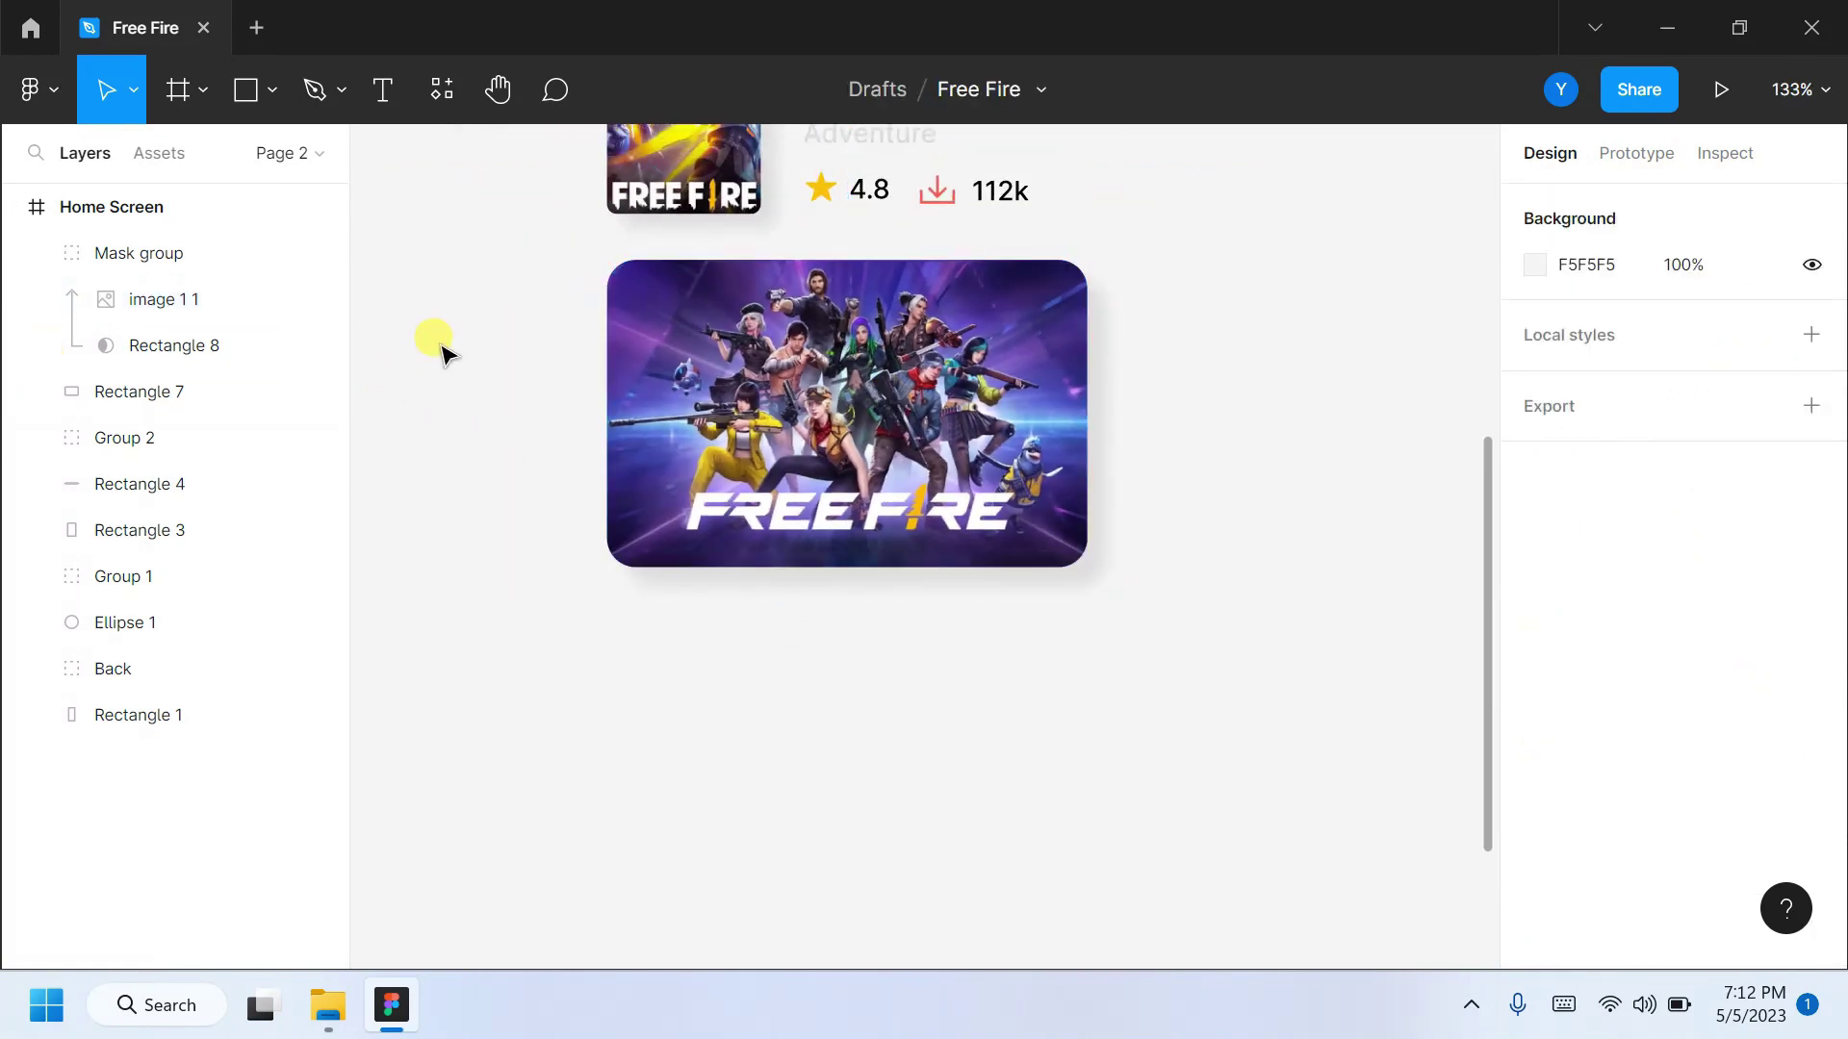
left_click(38, 253)
left_click(103, 296)
left_click(115, 252, "shift")
Group the banner with the shadowed card and nudge the group down slightly.
key("ctrl+g")
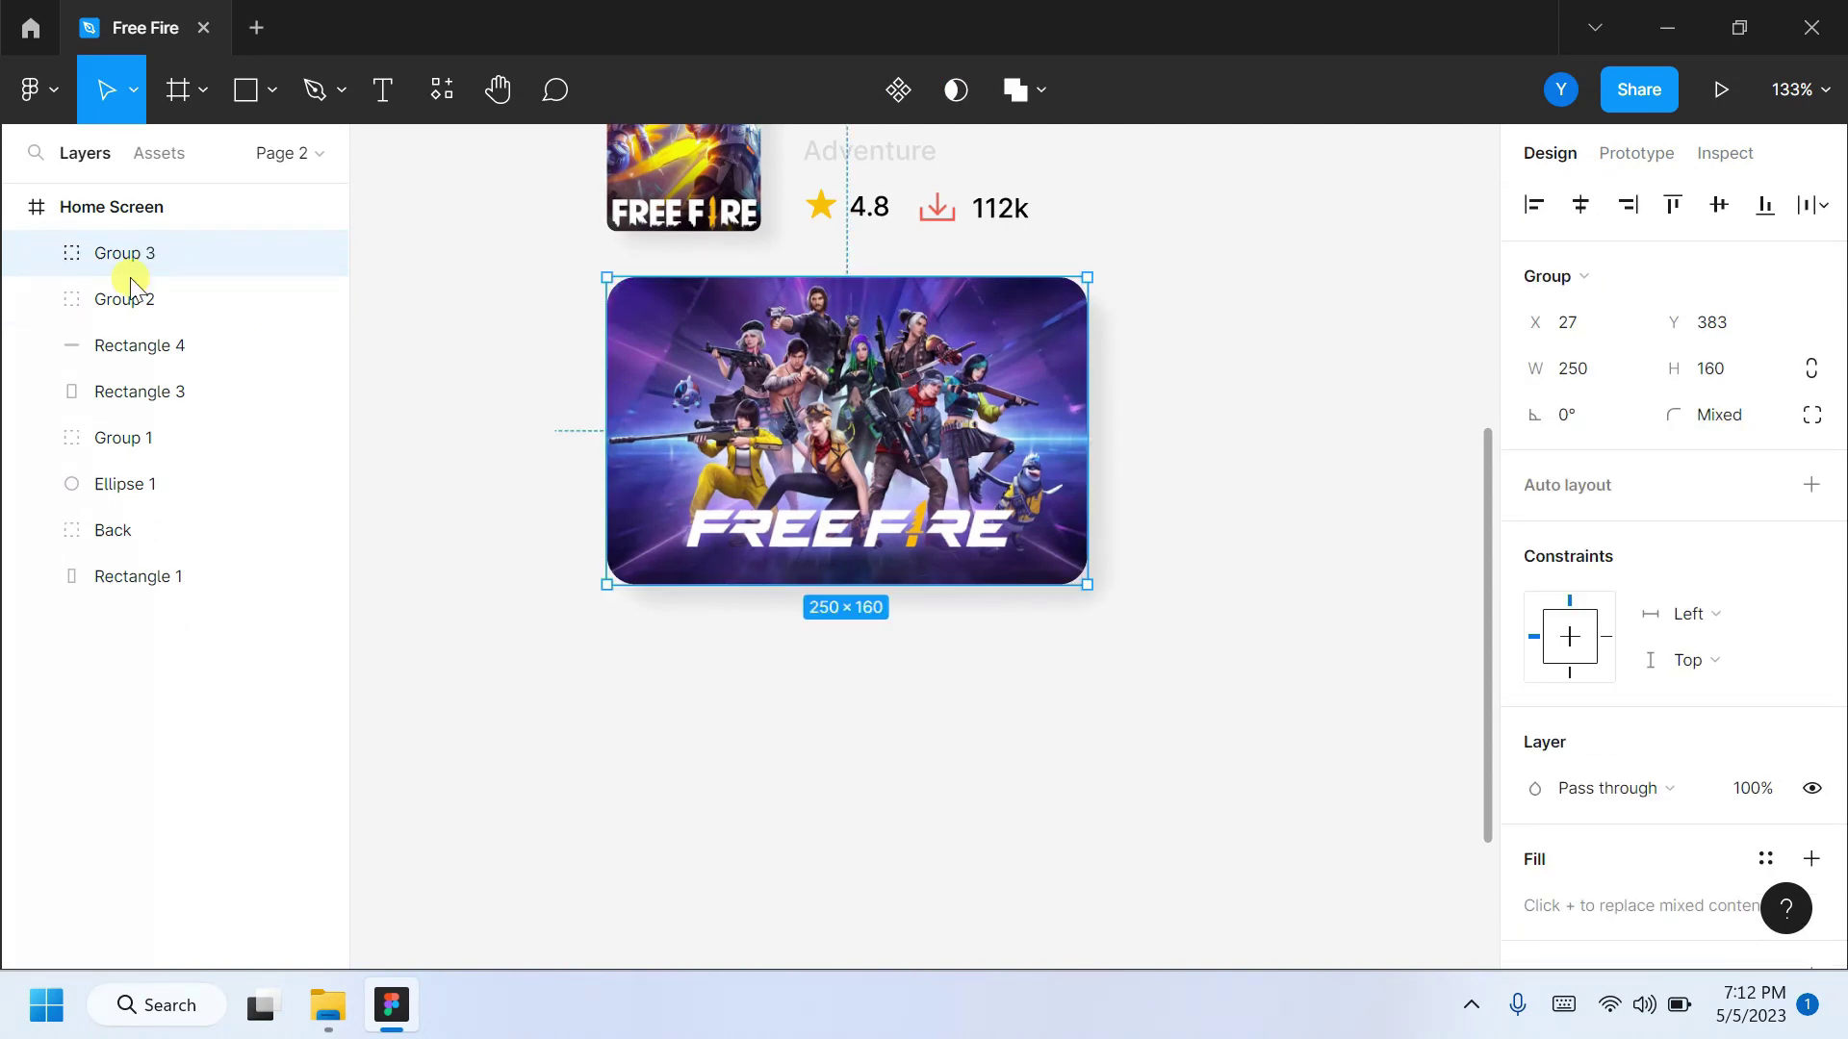
key("Down")
key("Down")
key("Down")
key("Down")
key("Down")
key("Down")
key("Down")
key("Down")
key("Down")
key("Escape")
Place a copy of the card 22 px to the right inside Home Screen, then hide the grid.
left_click(116, 253)
key("super")
left_click_drag(839, 419, 1356, 416)
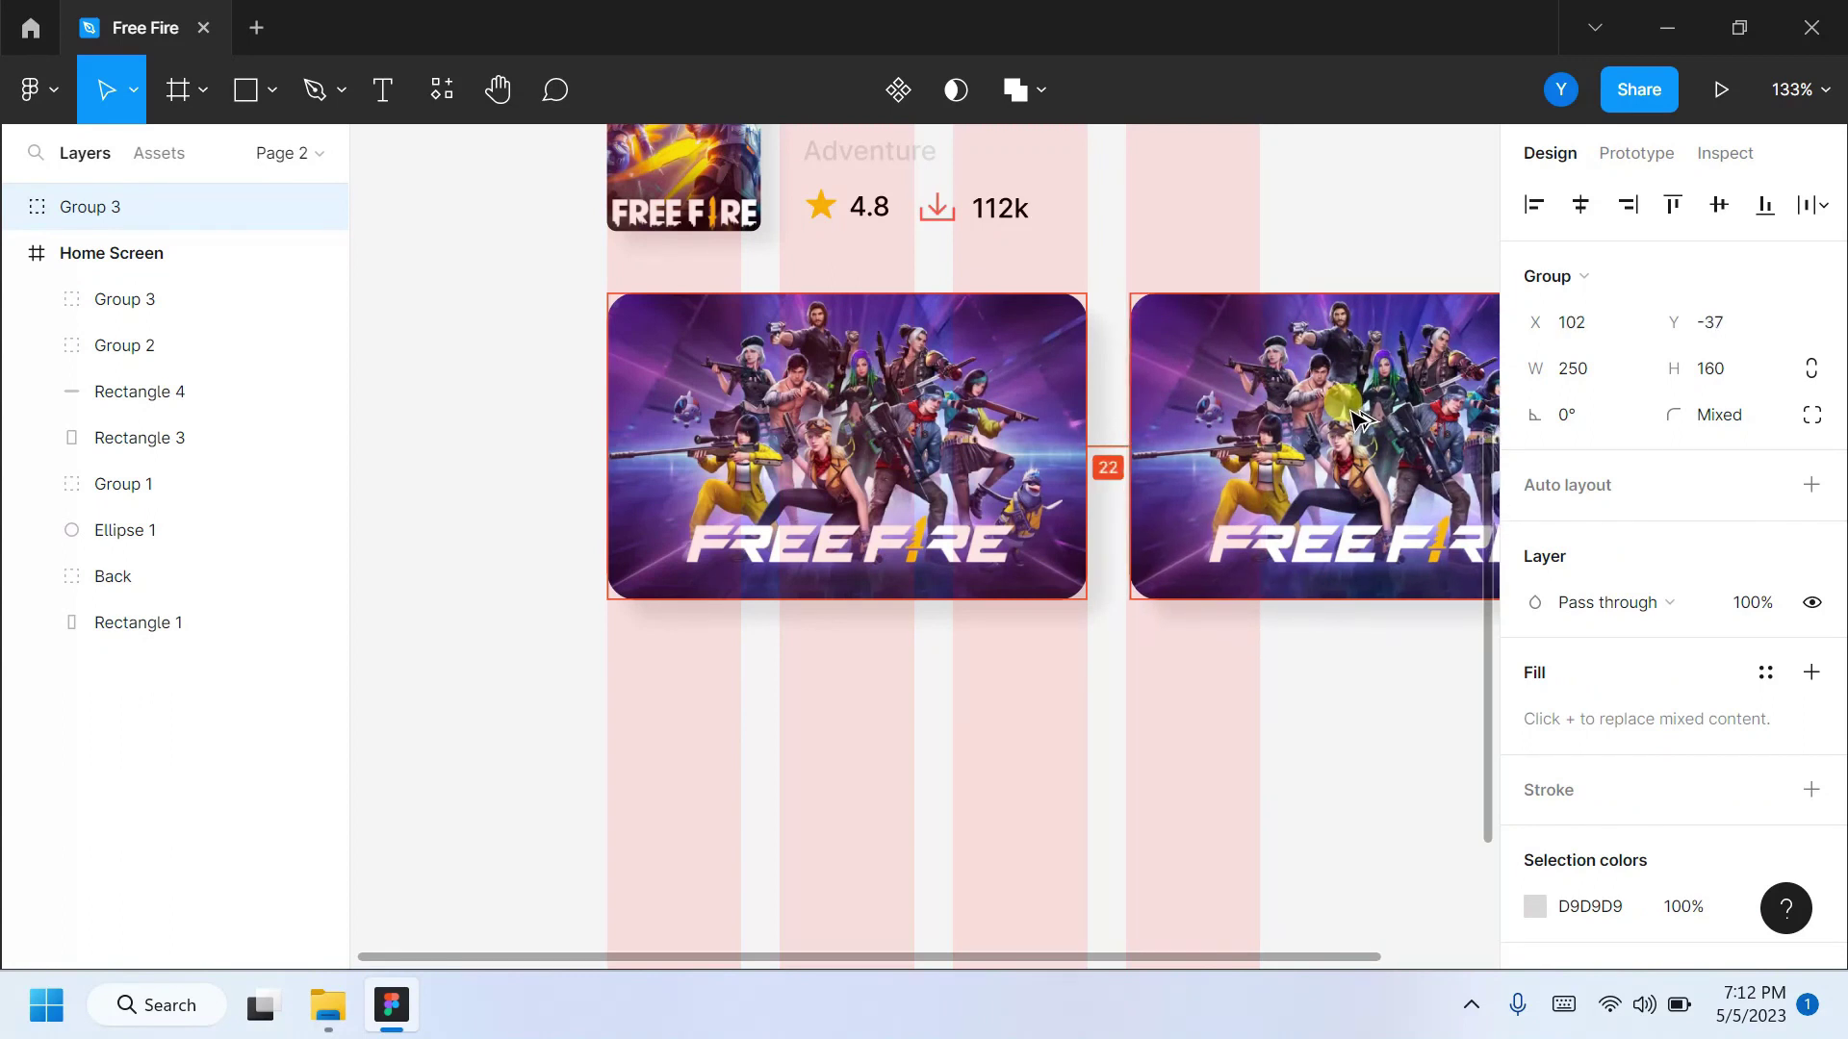
left_click_drag(1357, 416, 1353, 415)
left_click(433, 574)
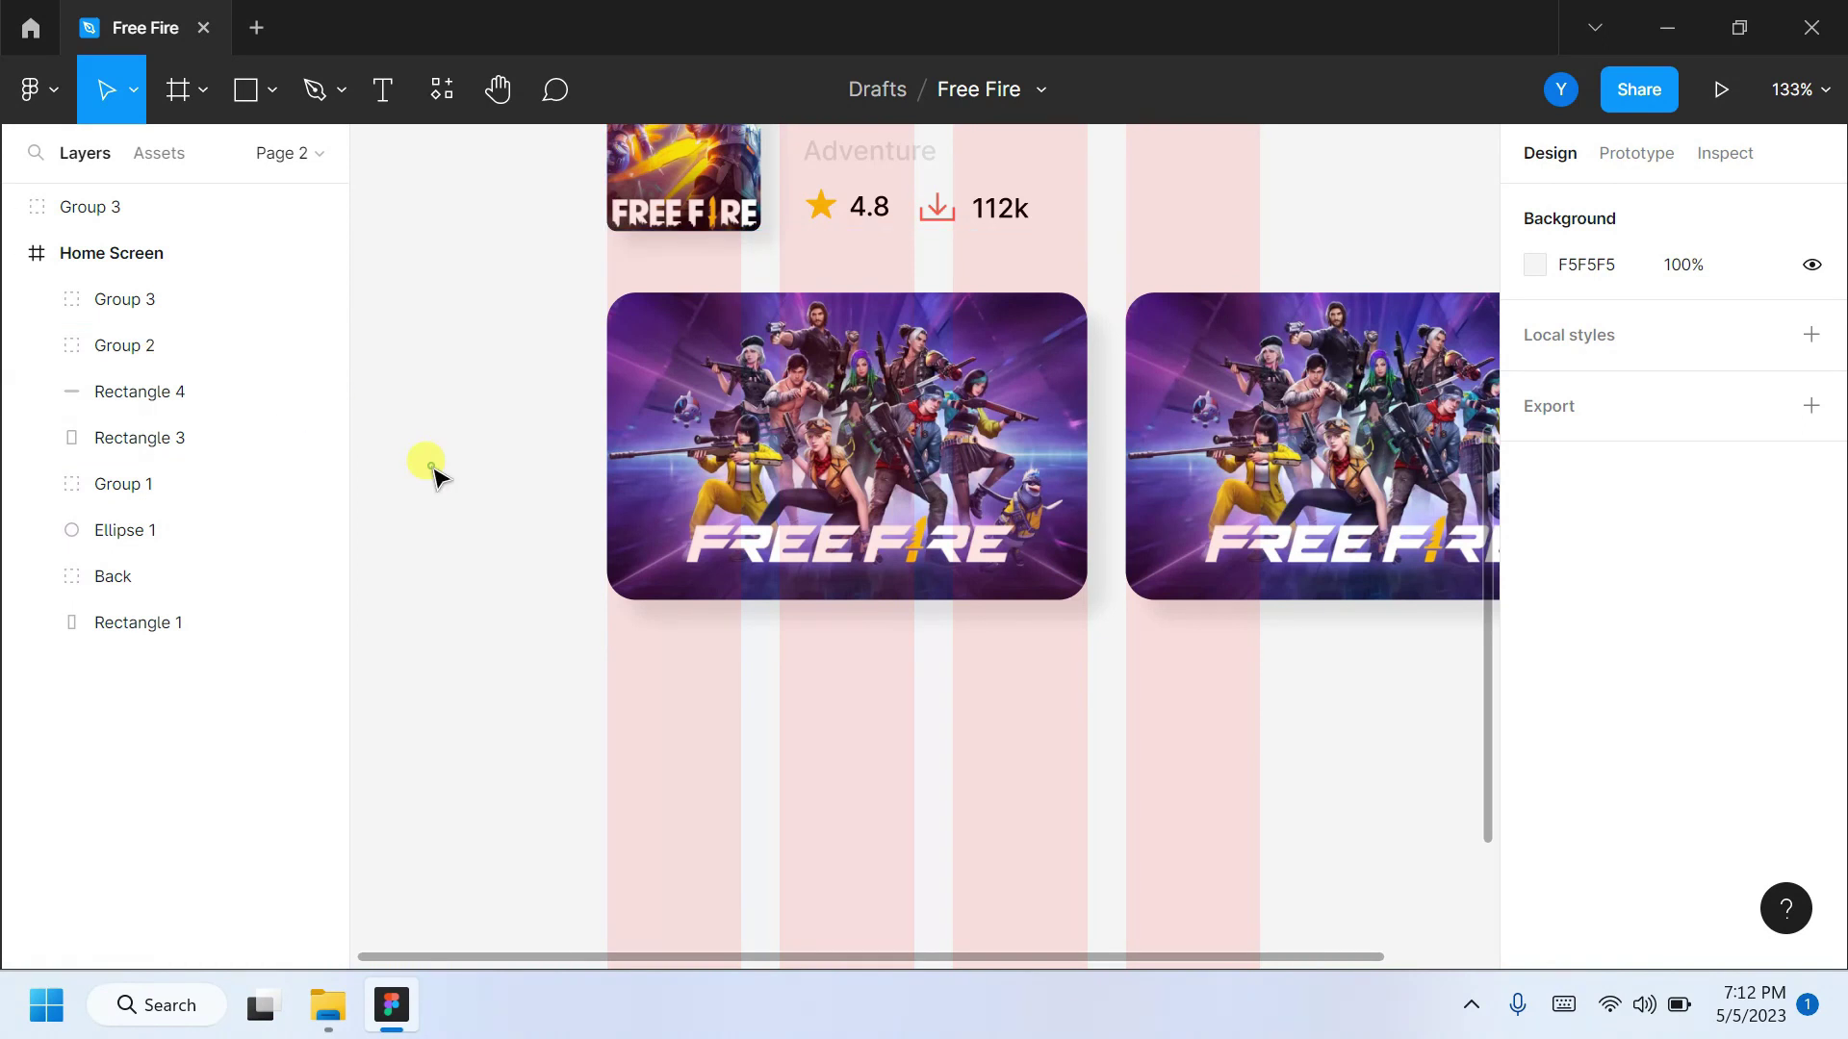
left_click_drag(92, 239, 102, 269)
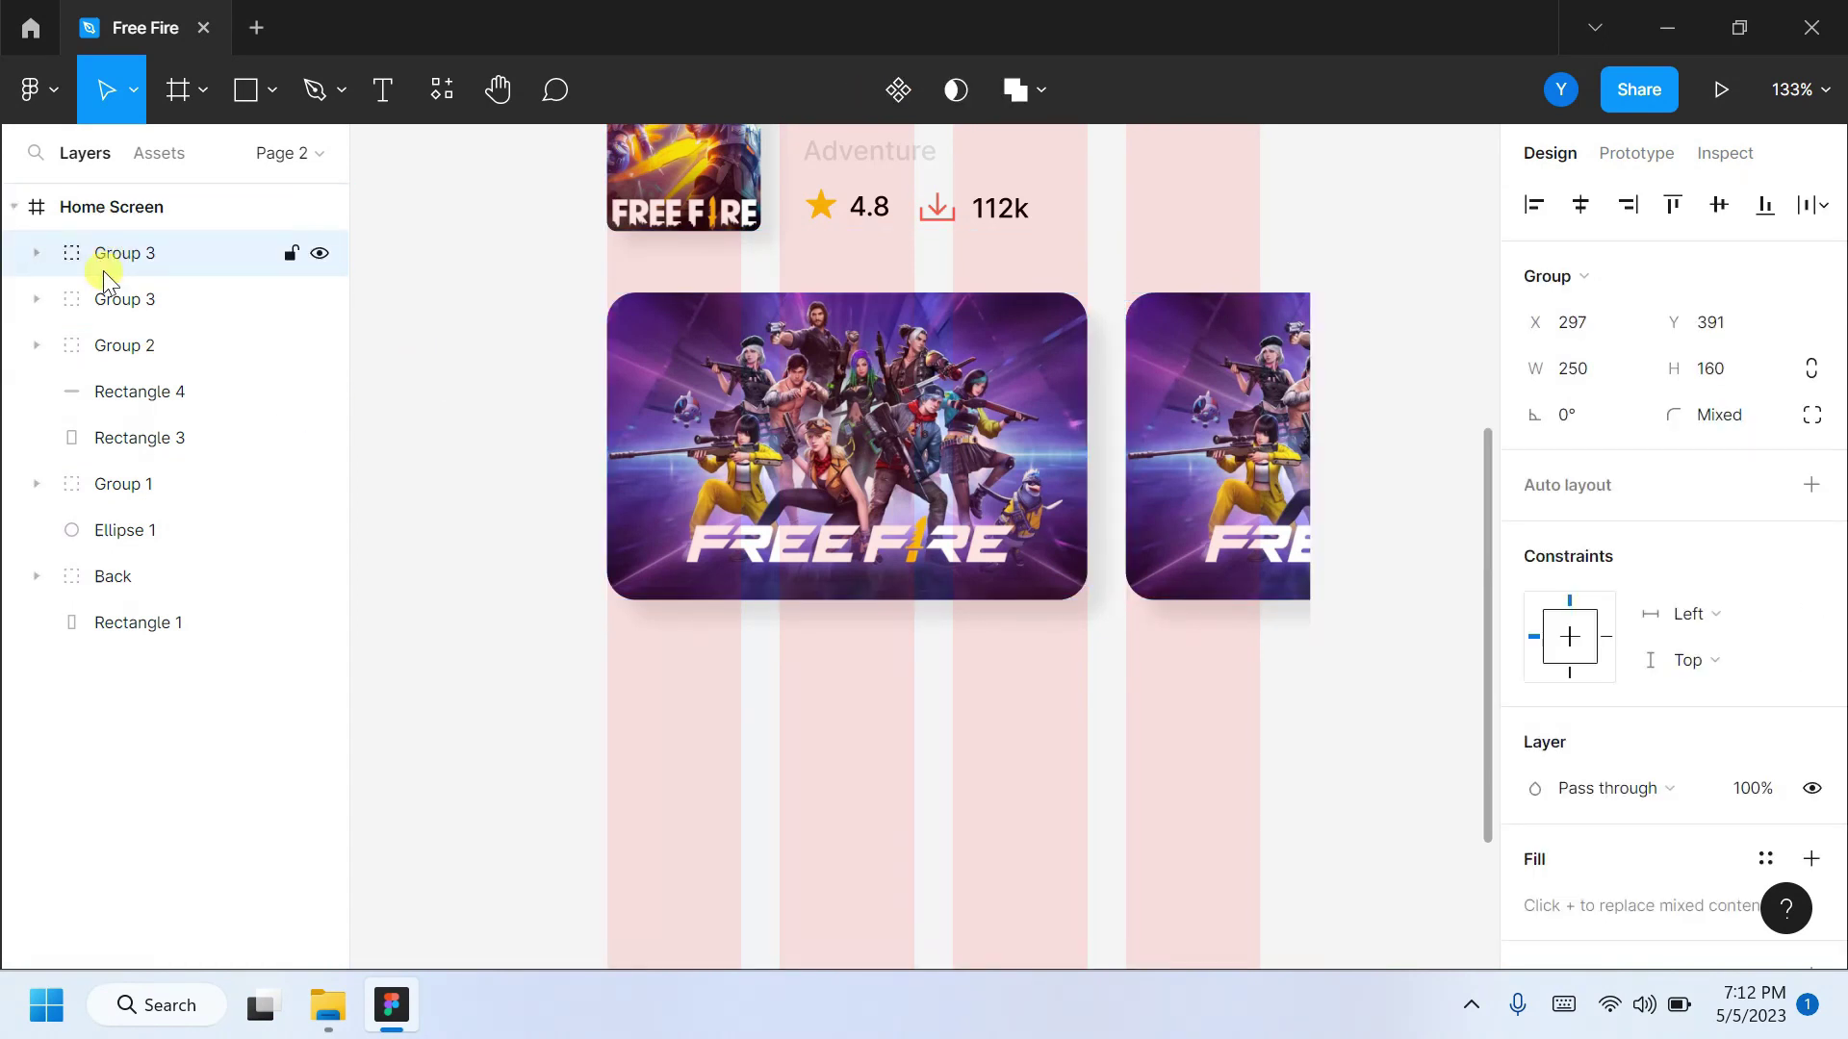
left_click(111, 207)
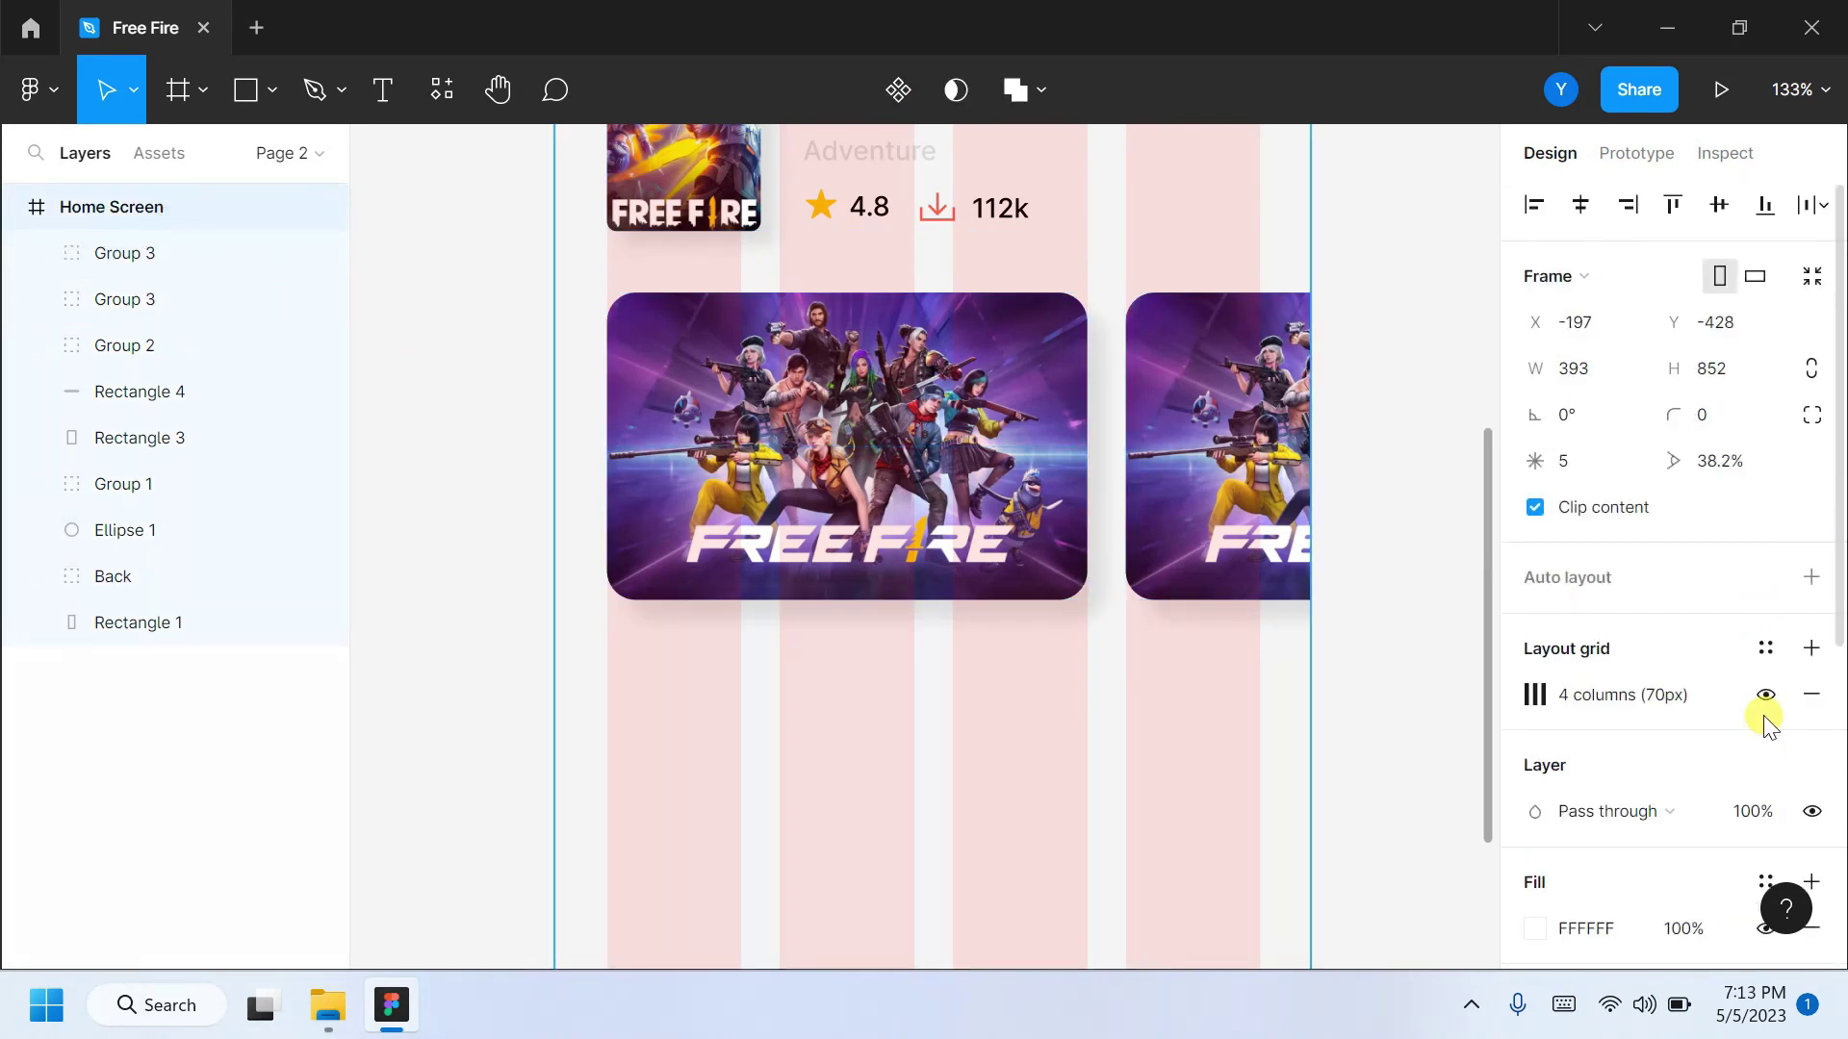
left_click(1765, 699)
Bring in the second character image and place it on the right-hand card.
left_click(329, 1005)
left_click_drag(1278, 305, 941, 770)
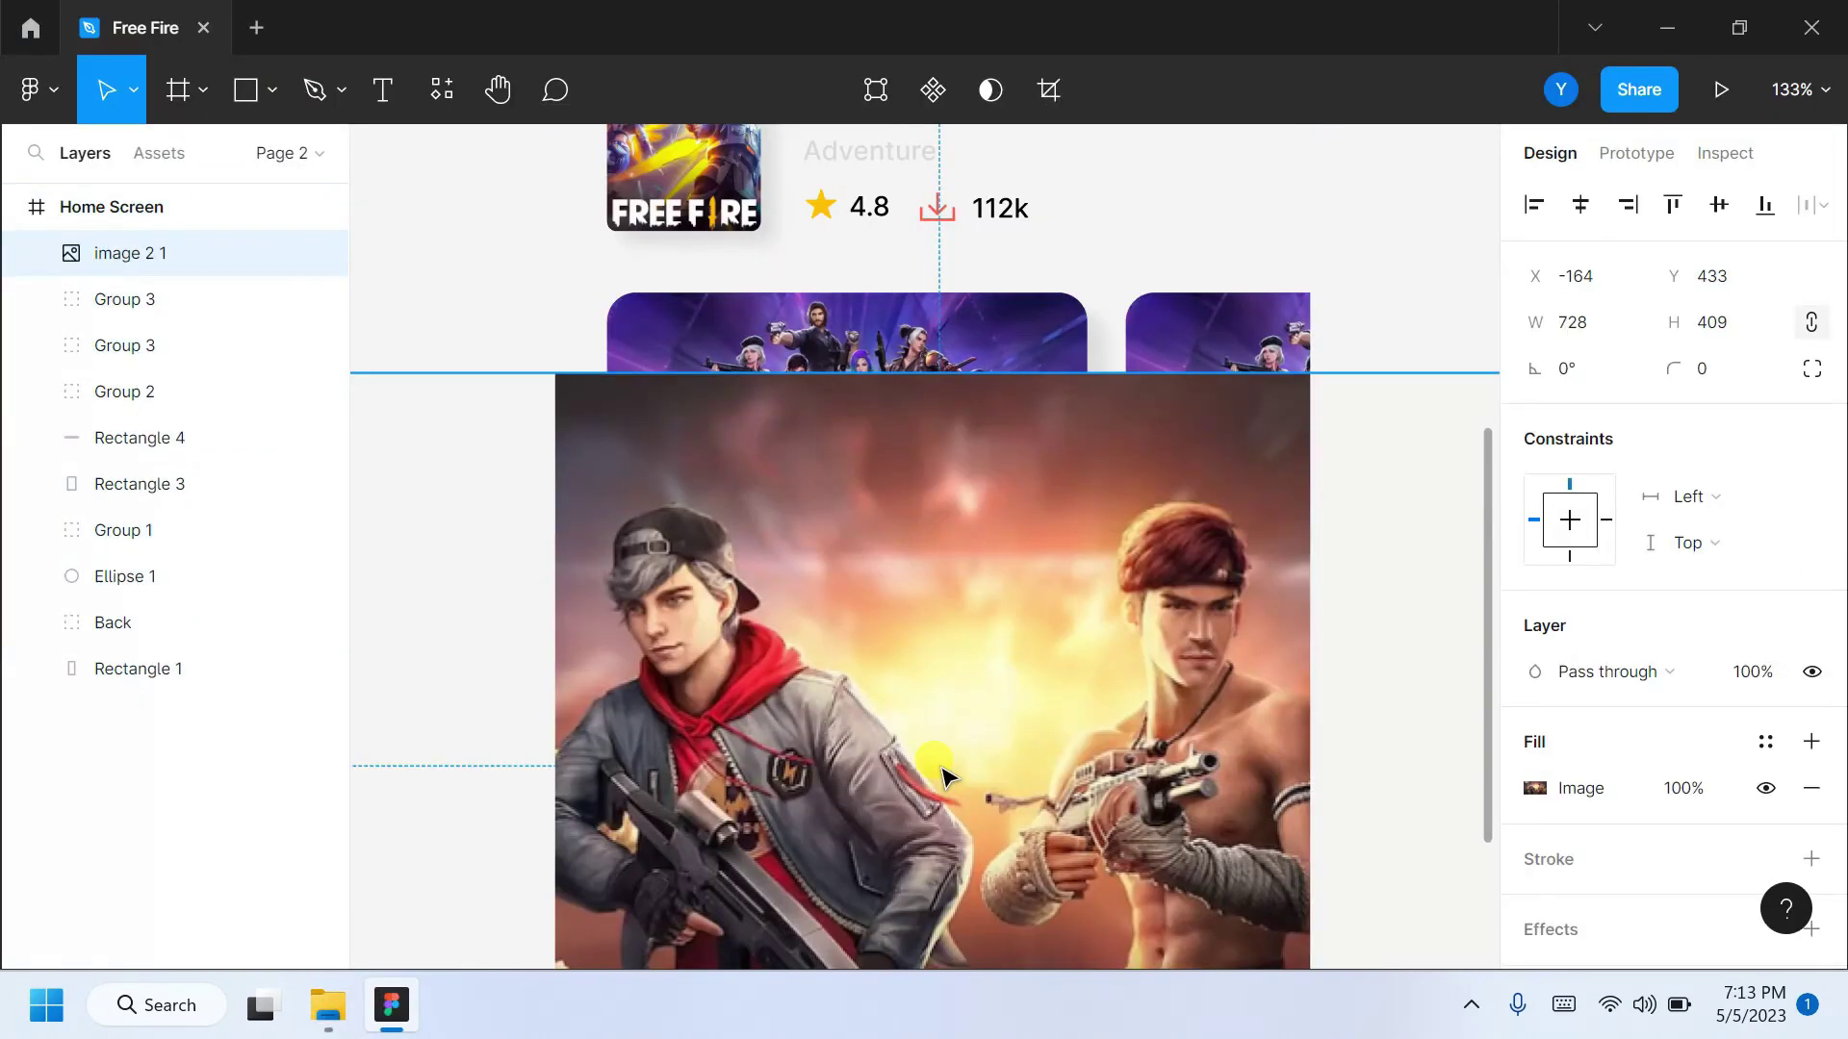
left_click(1722, 322)
type("409")
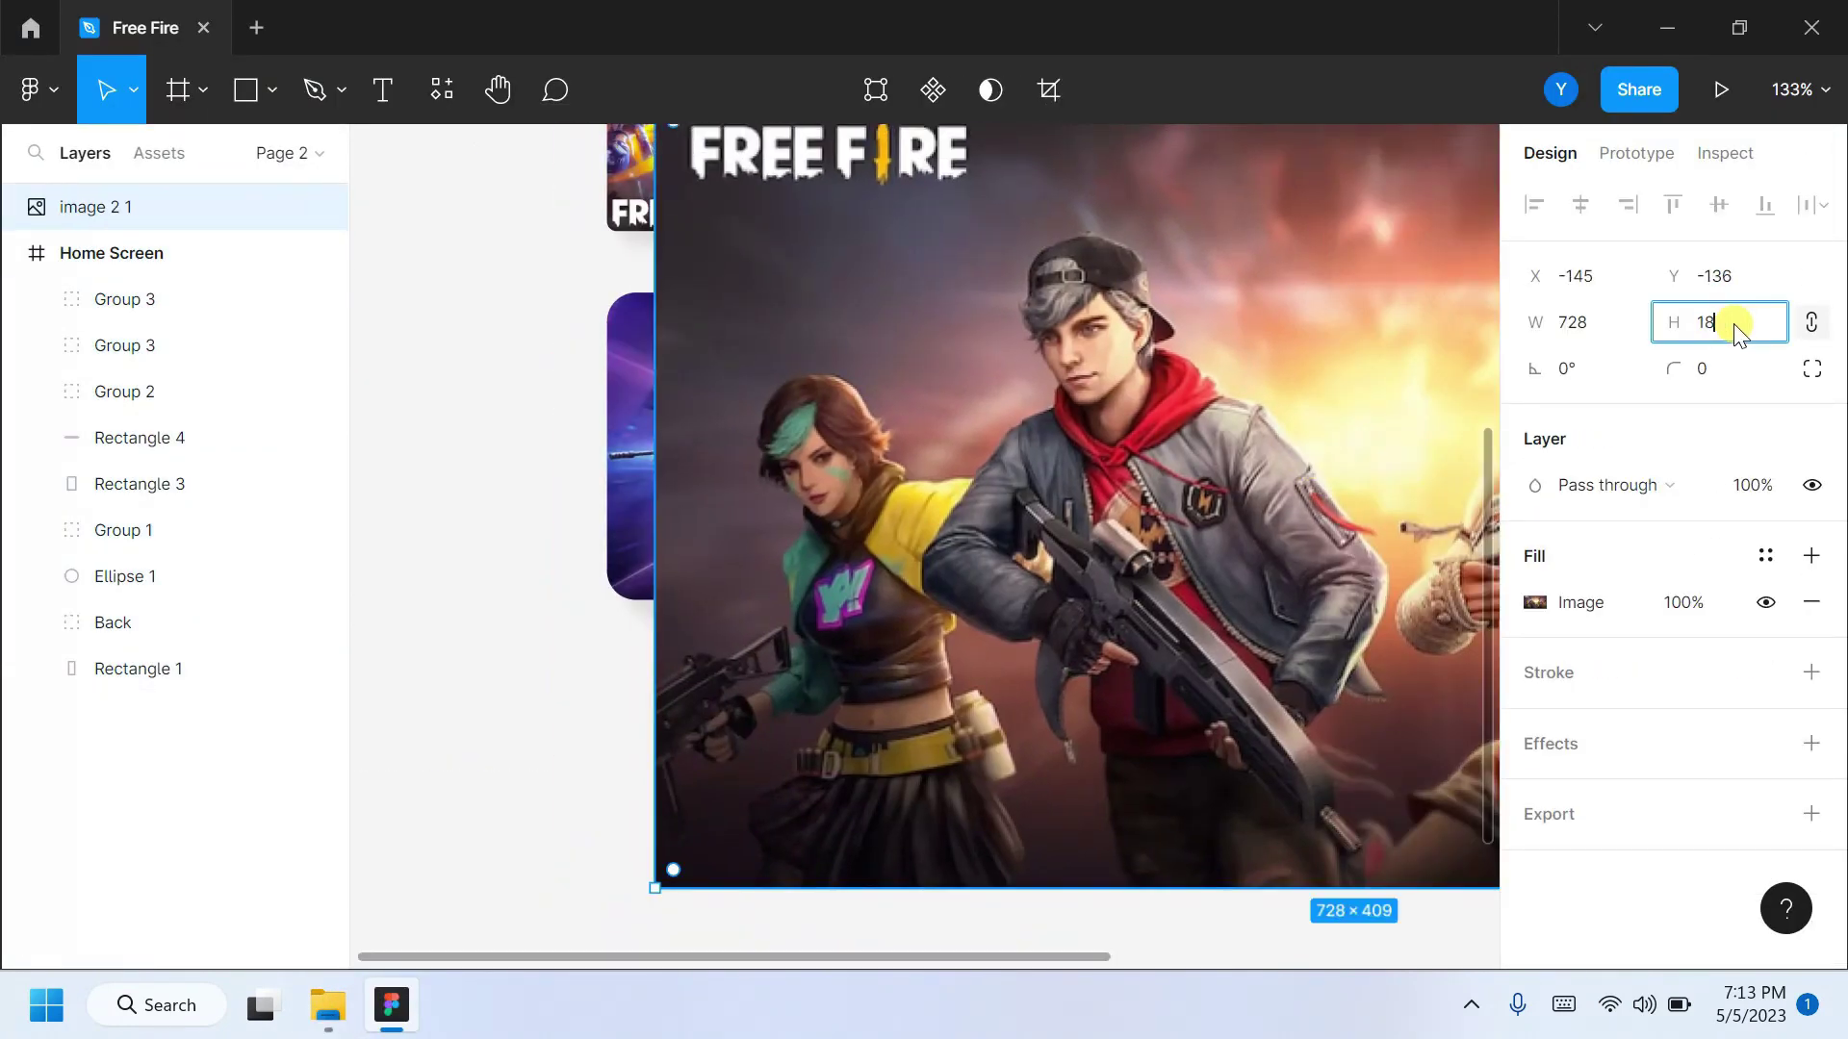
type("0")
key("Return")
left_click_drag(866, 288, 1177, 404)
Set the image to 166 px high and move it into the second card's mask.
left_click(1754, 321)
type("166")
key("Return")
left_click(37, 299)
left_click_drag(97, 207, 120, 380)
left_click(36, 255)
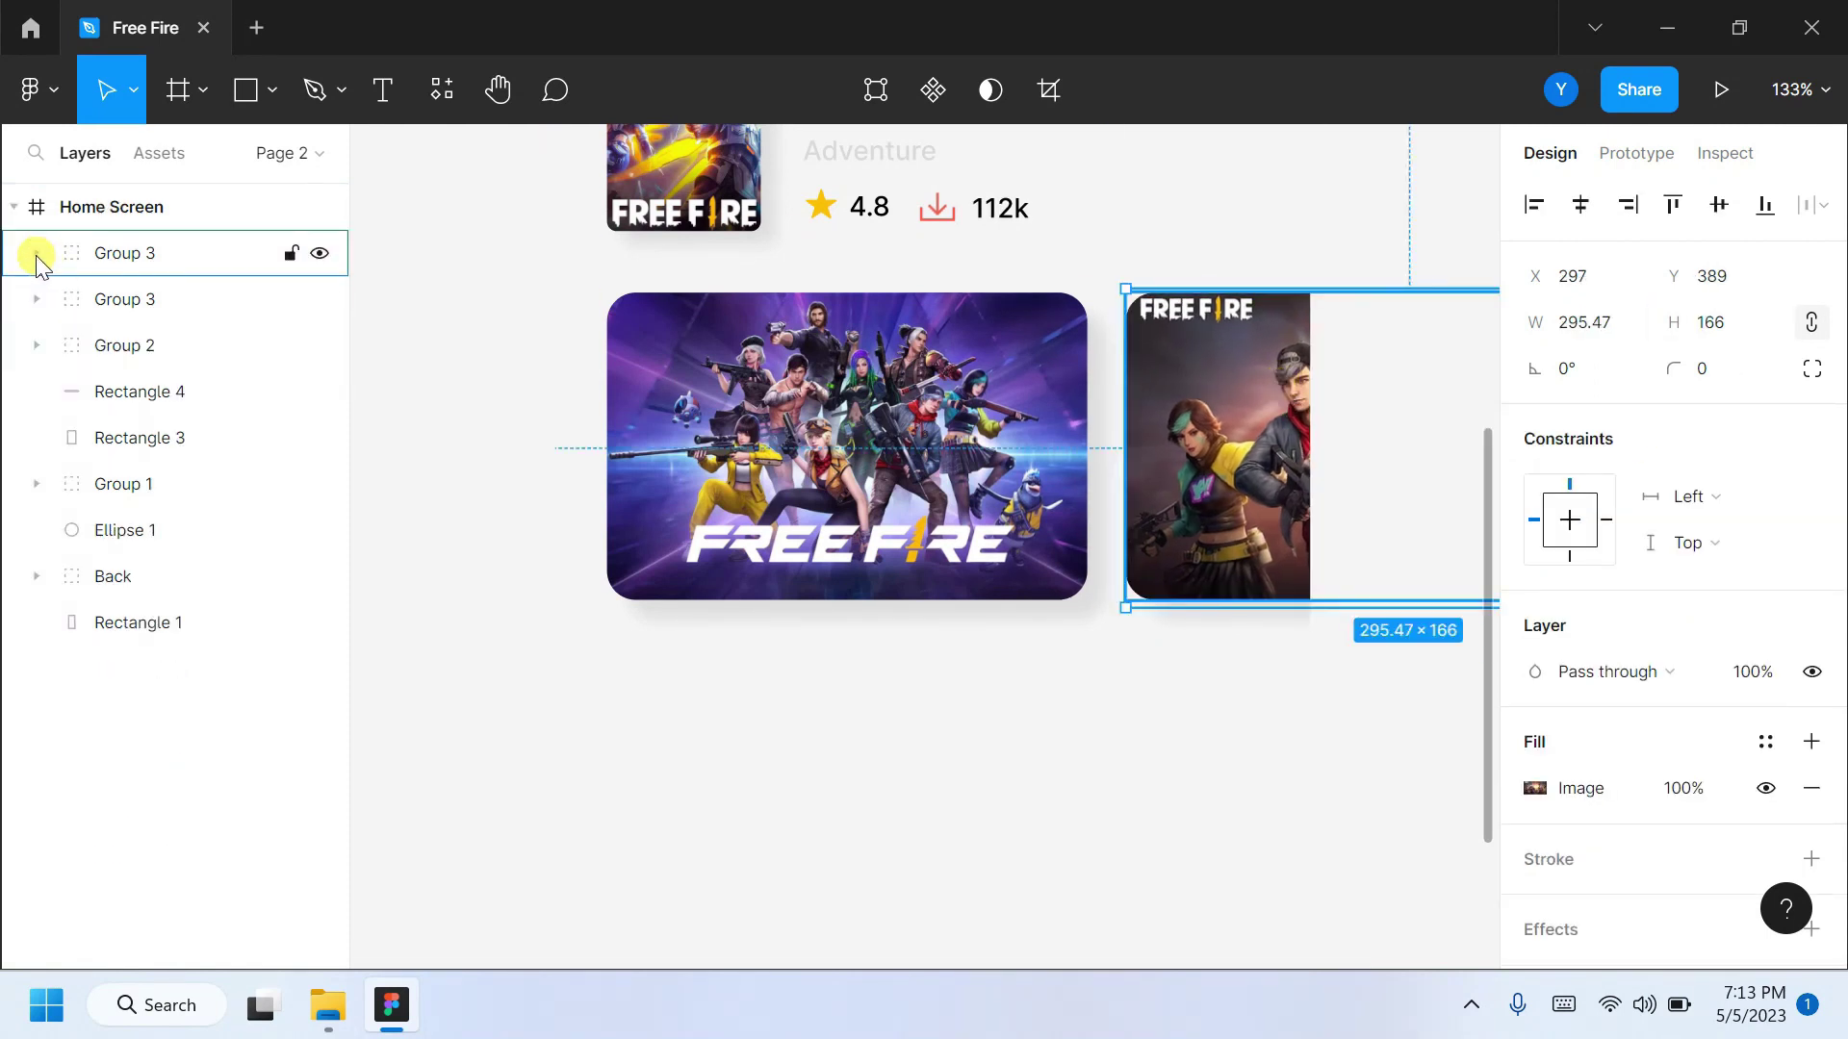
left_click(37, 254)
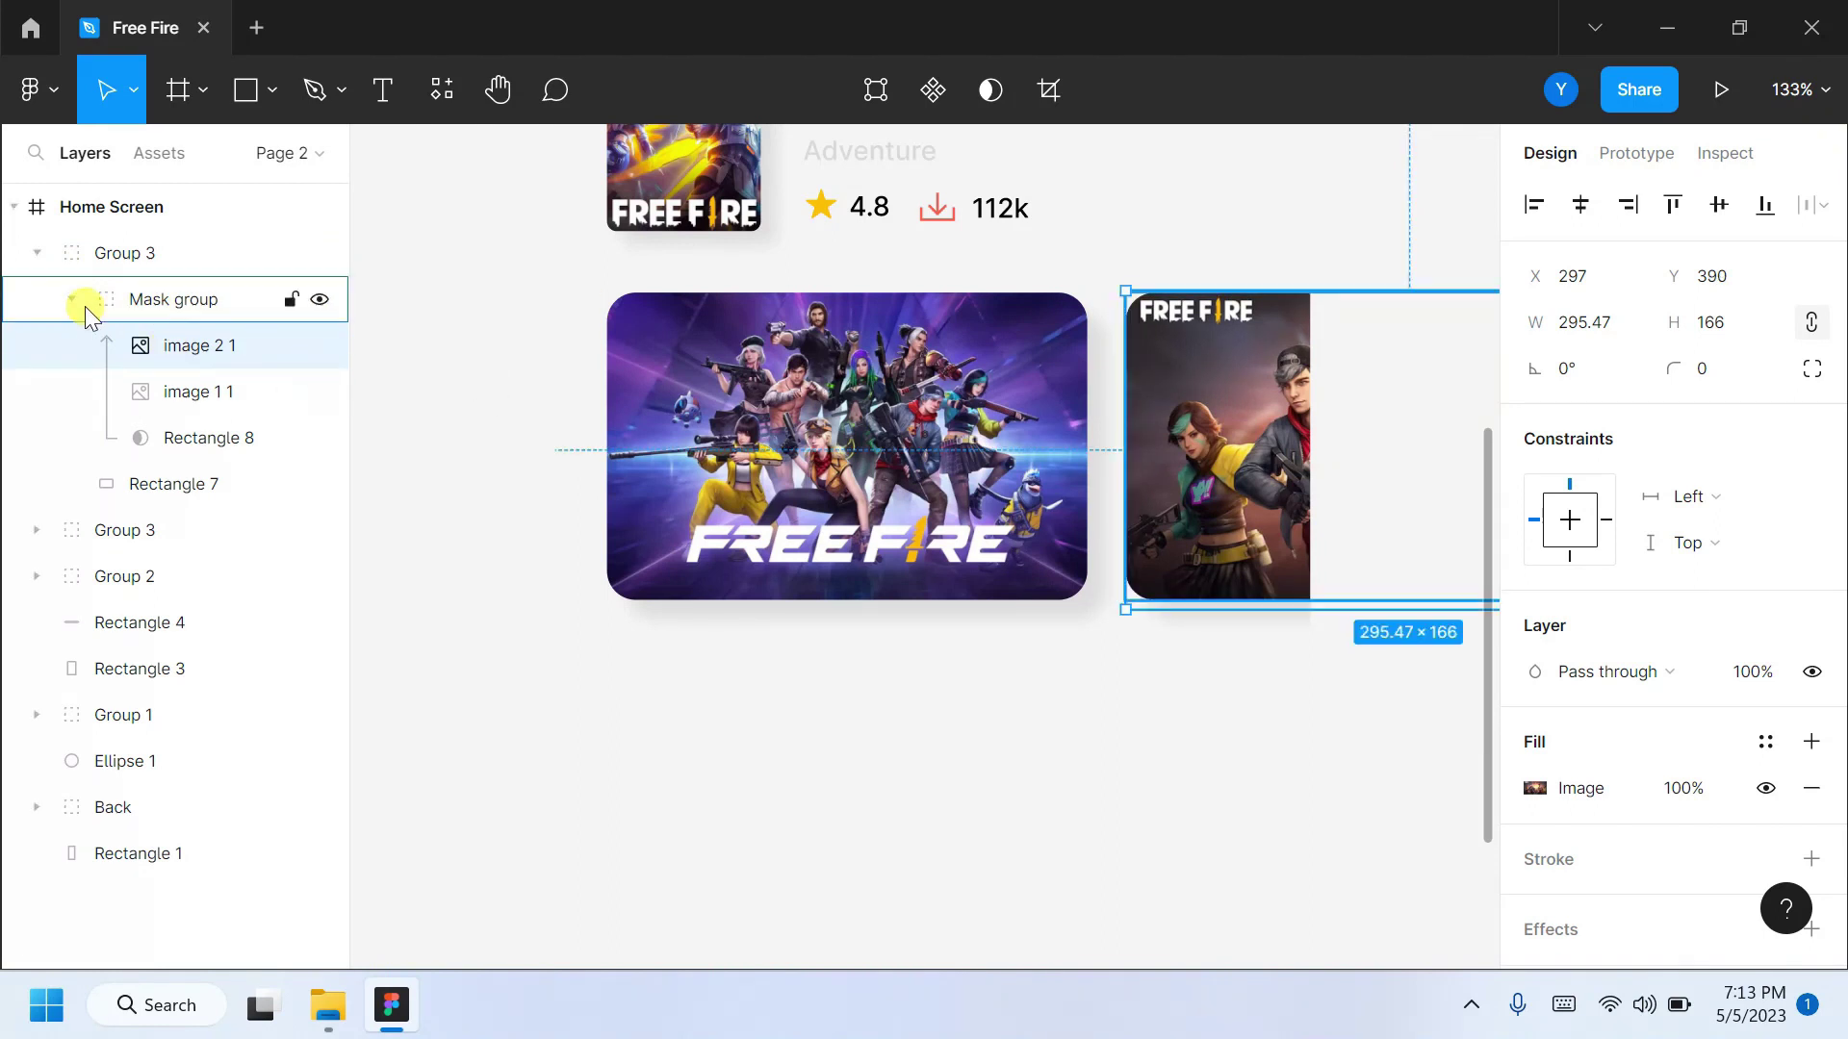
left_click(442, 338)
Change the sheet background fill to off-white FCFBFB.
scroll(1039, 495, "down", 3)
scroll(684, 618, "down", 1)
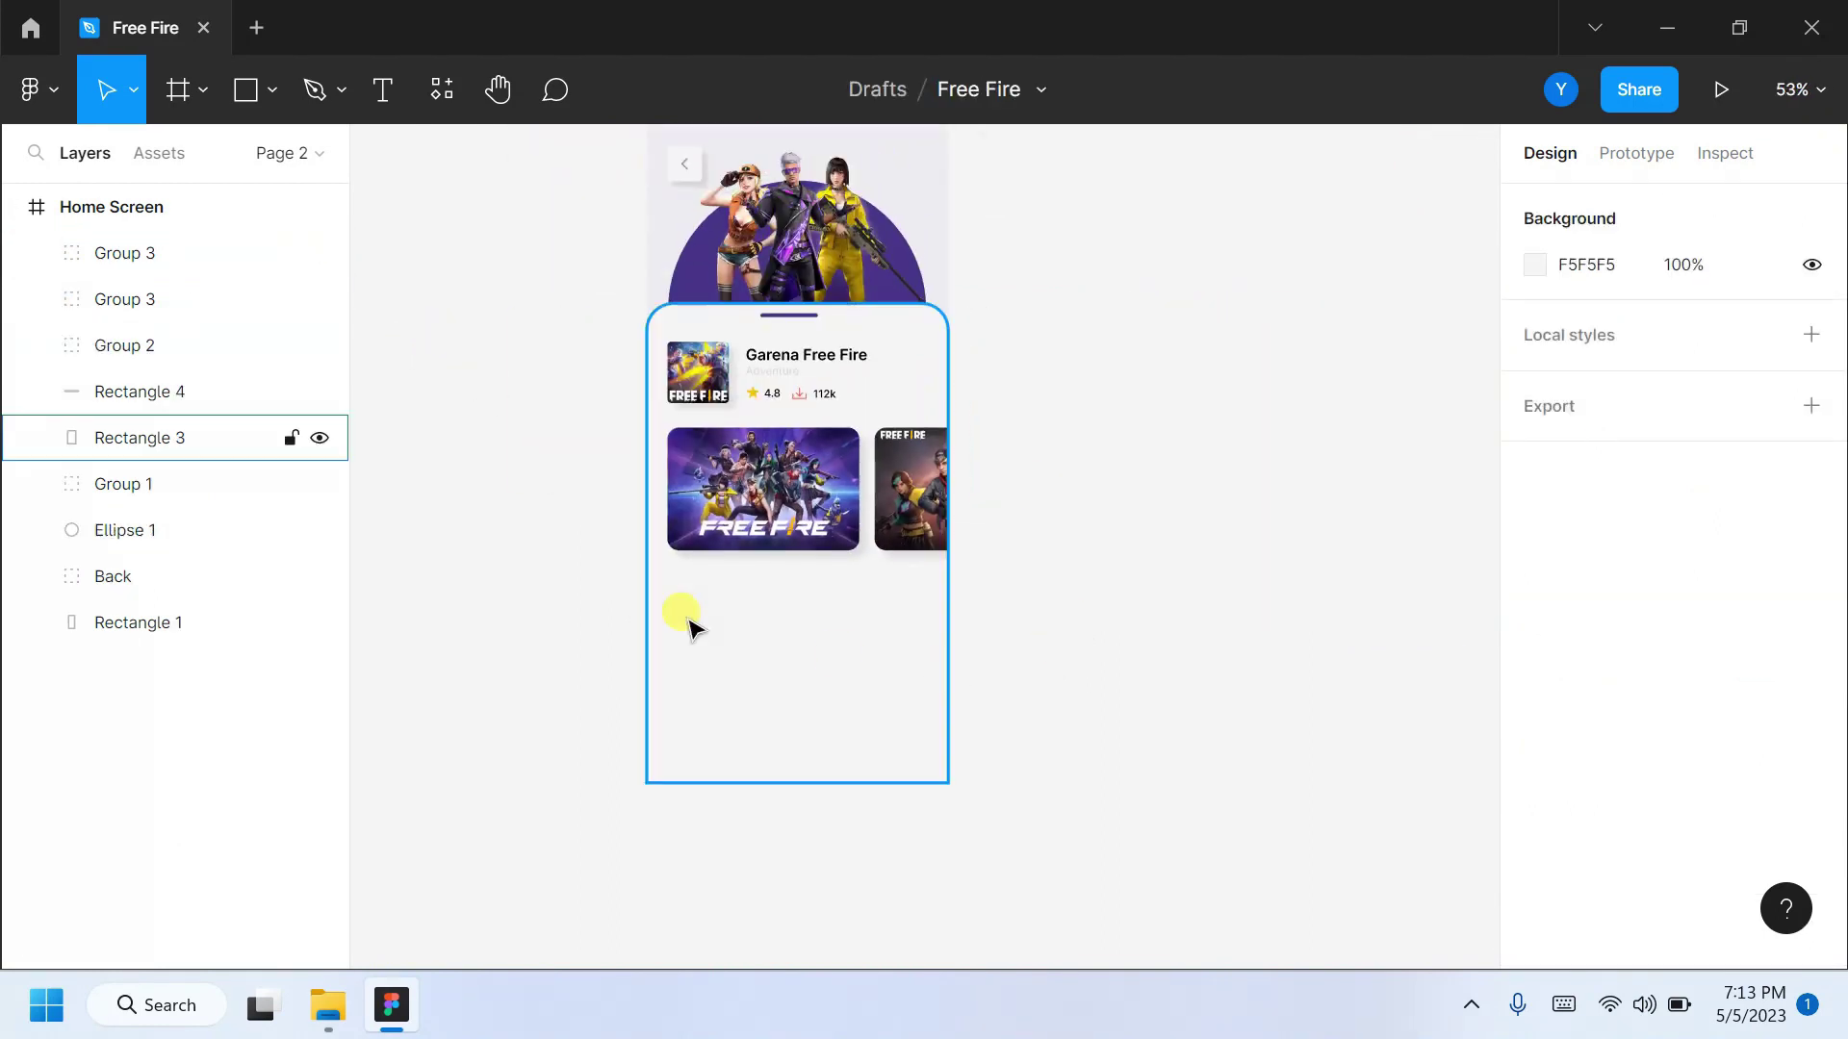
left_click(939, 343)
left_click(1535, 834)
left_click(1158, 264)
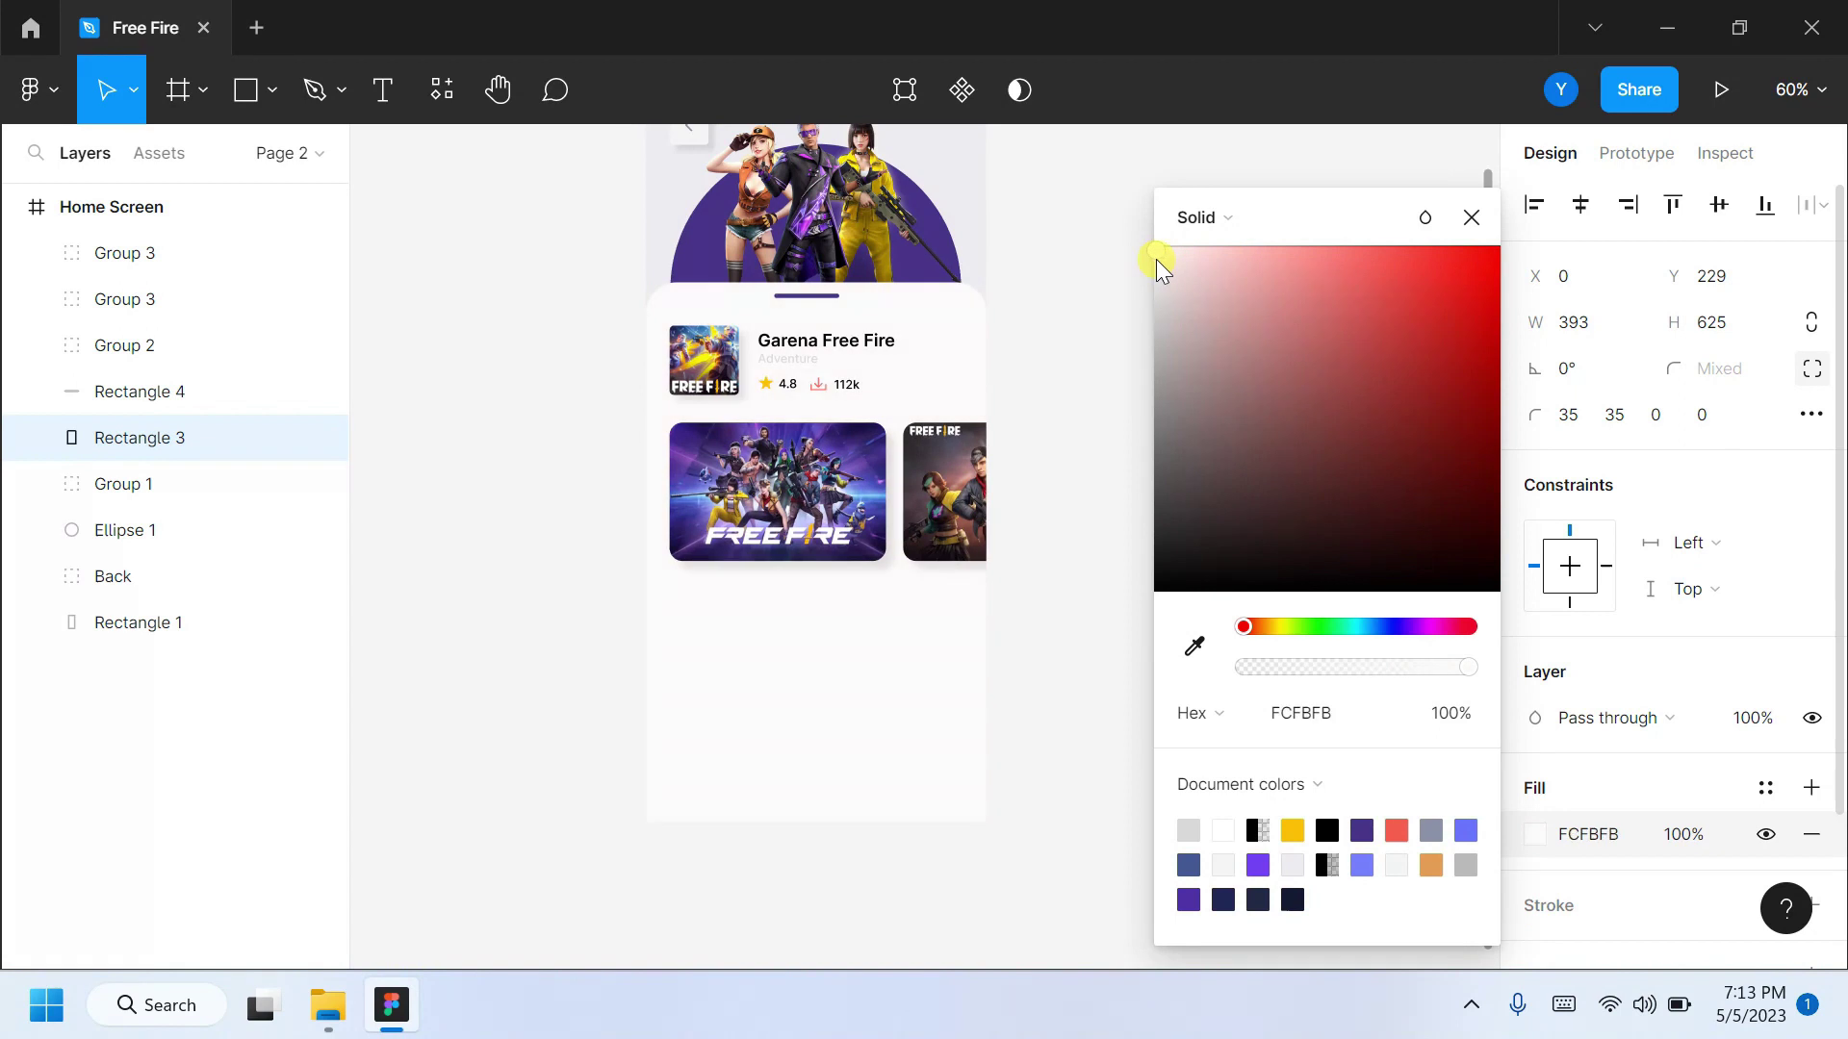
left_click(1473, 217)
key("Escape")
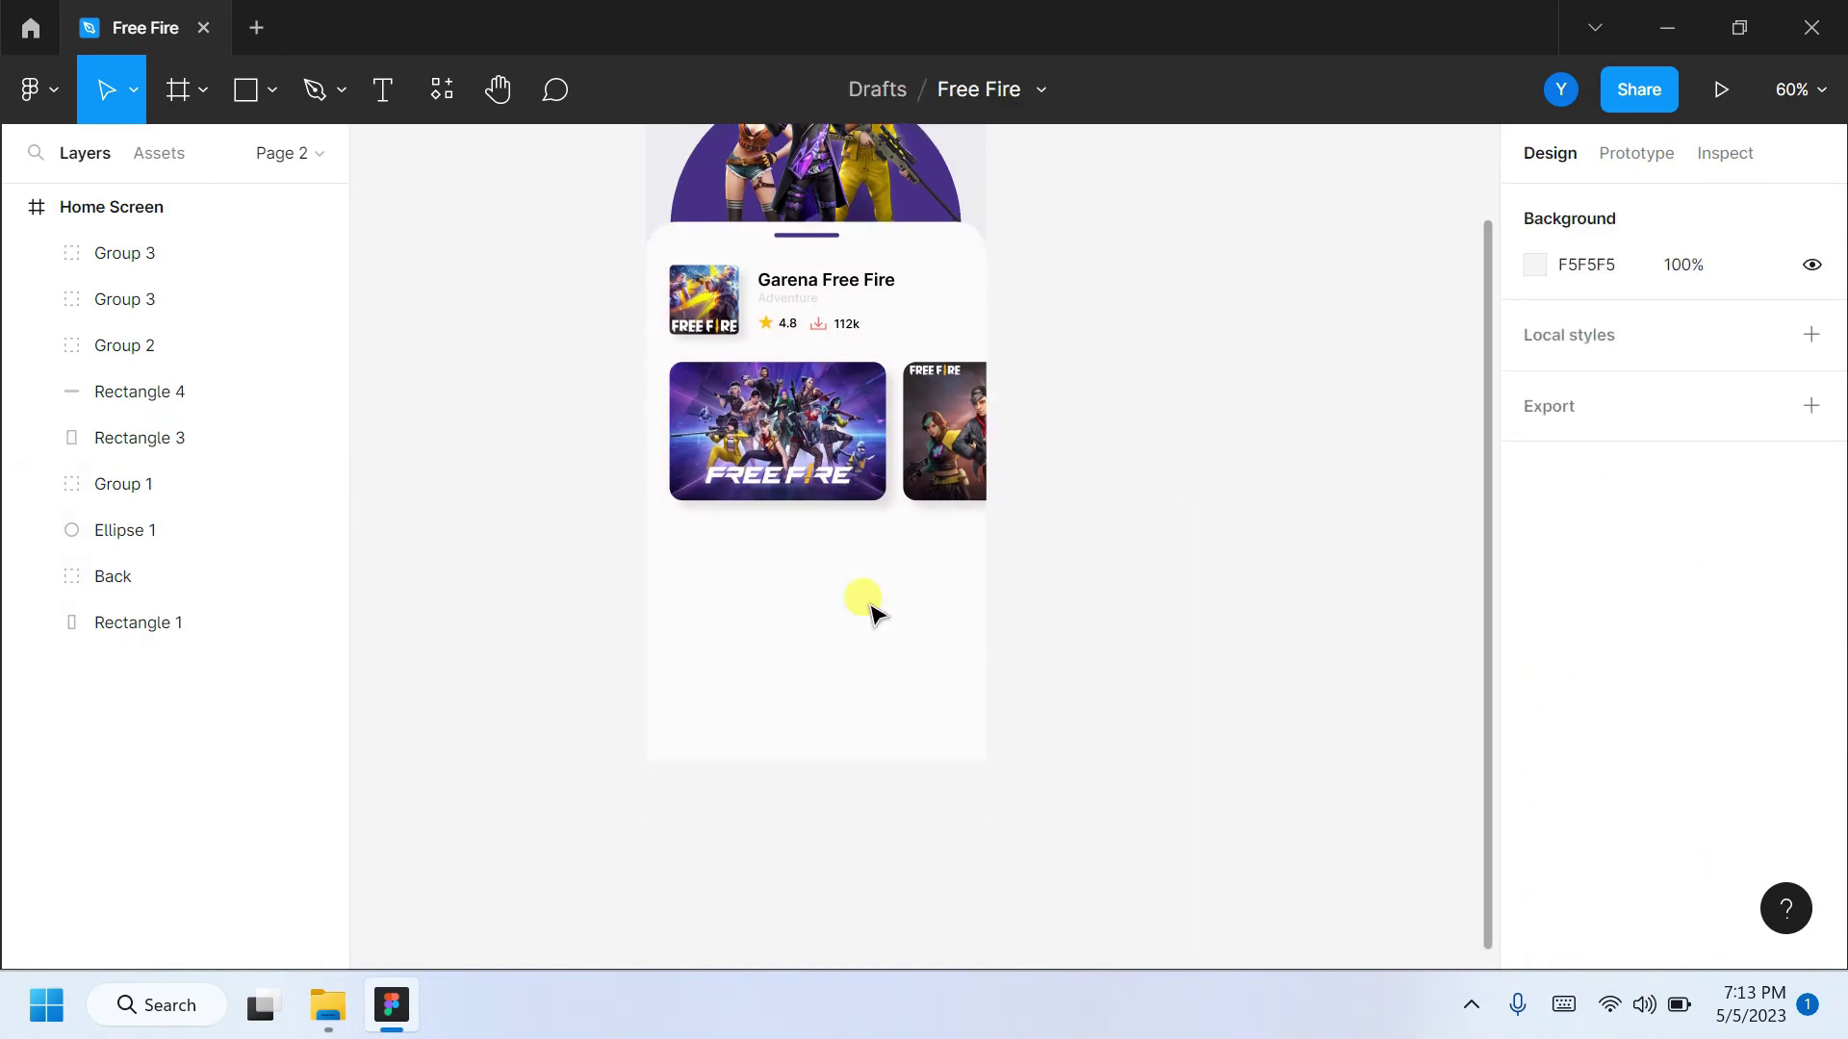
scroll(698, 385, "up", 5, "ctrl")
Shift the right card over and write the review line ending in 'more' below the cards.
left_click(143, 253)
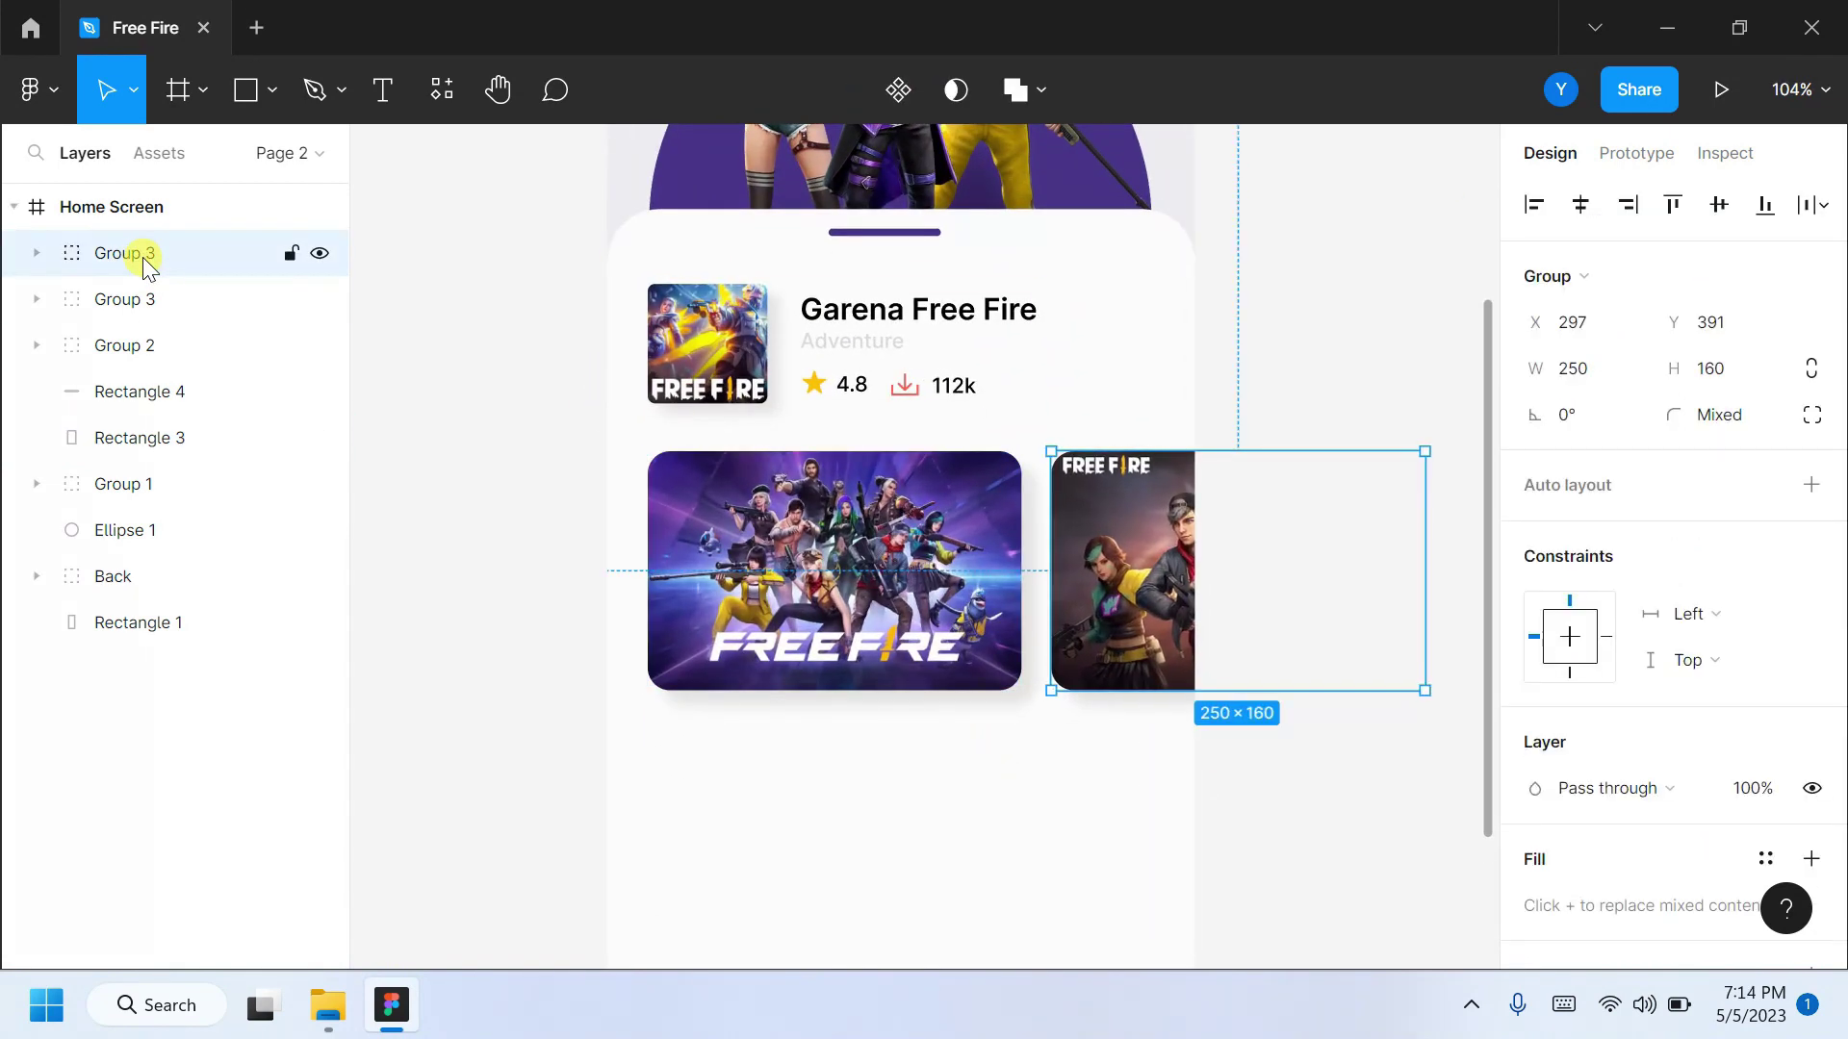
key("shift+Right")
scroll(673, 471, "down", 3)
key("t")
left_click(692, 481)
type("T")
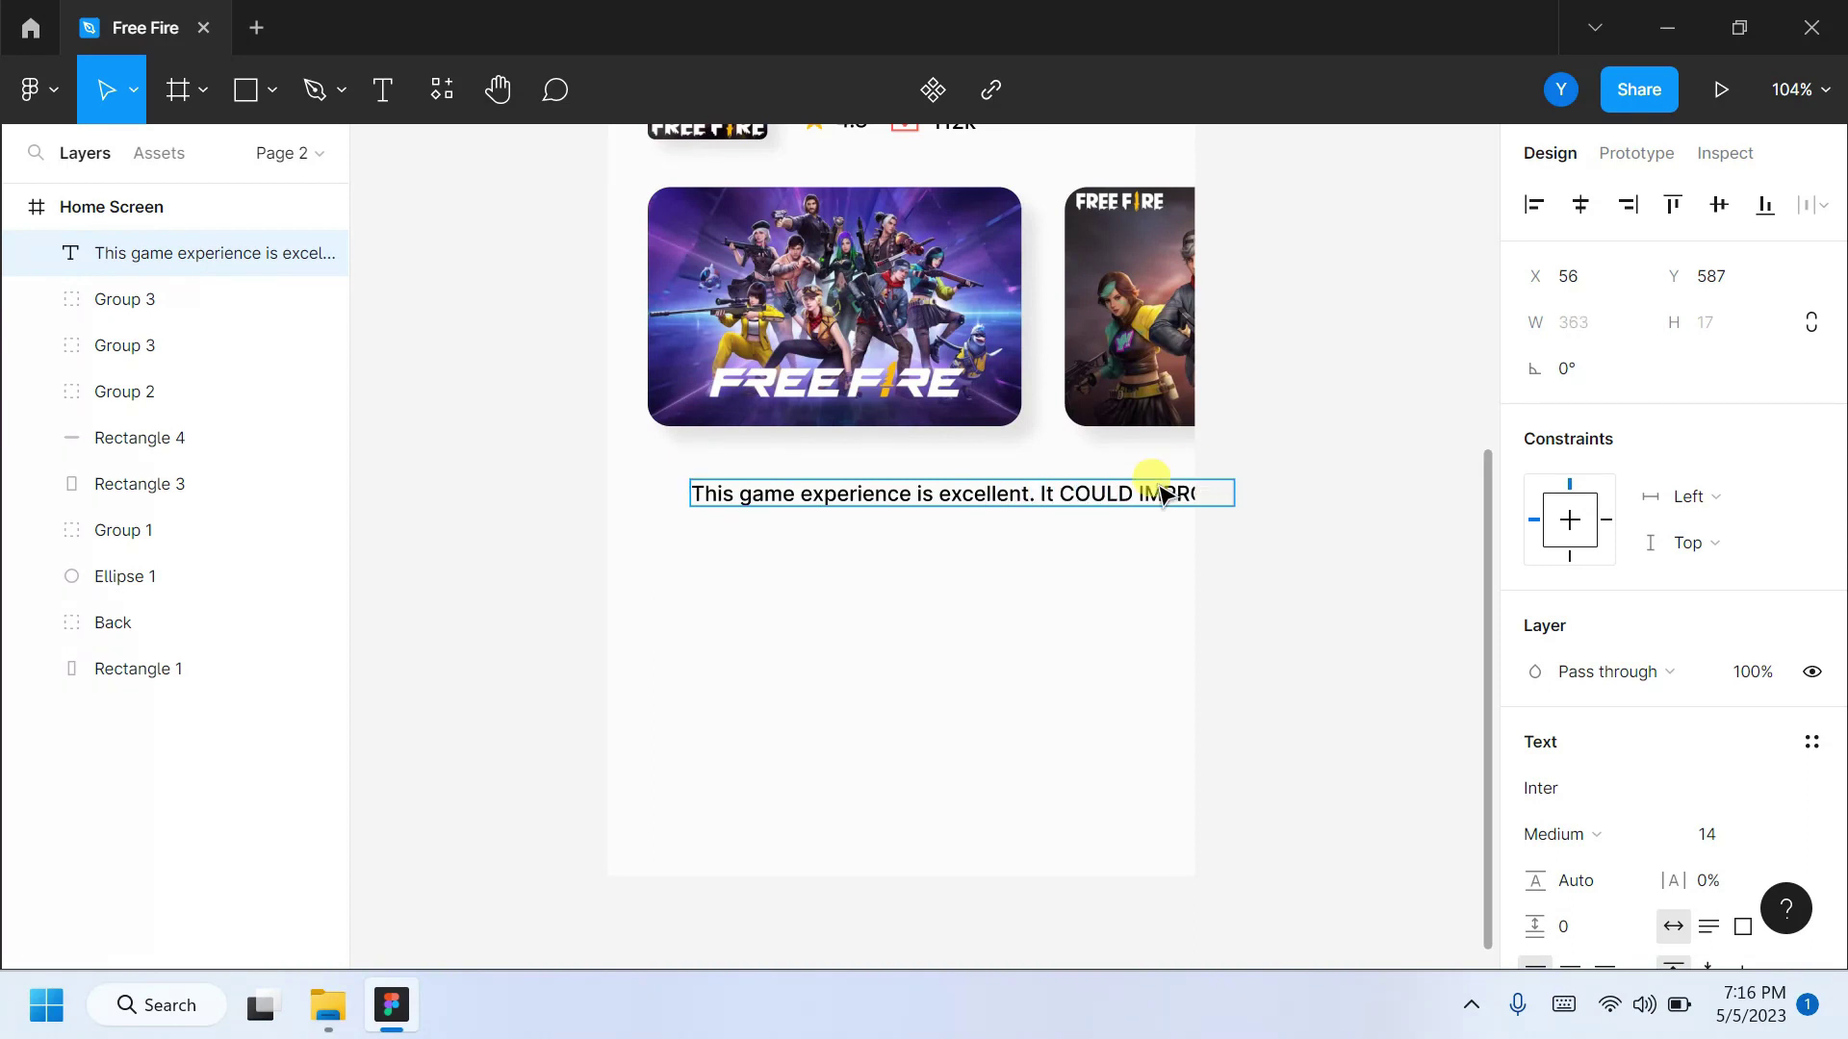
left_click_drag(1066, 494, 1446, 454)
key("BackSpace")
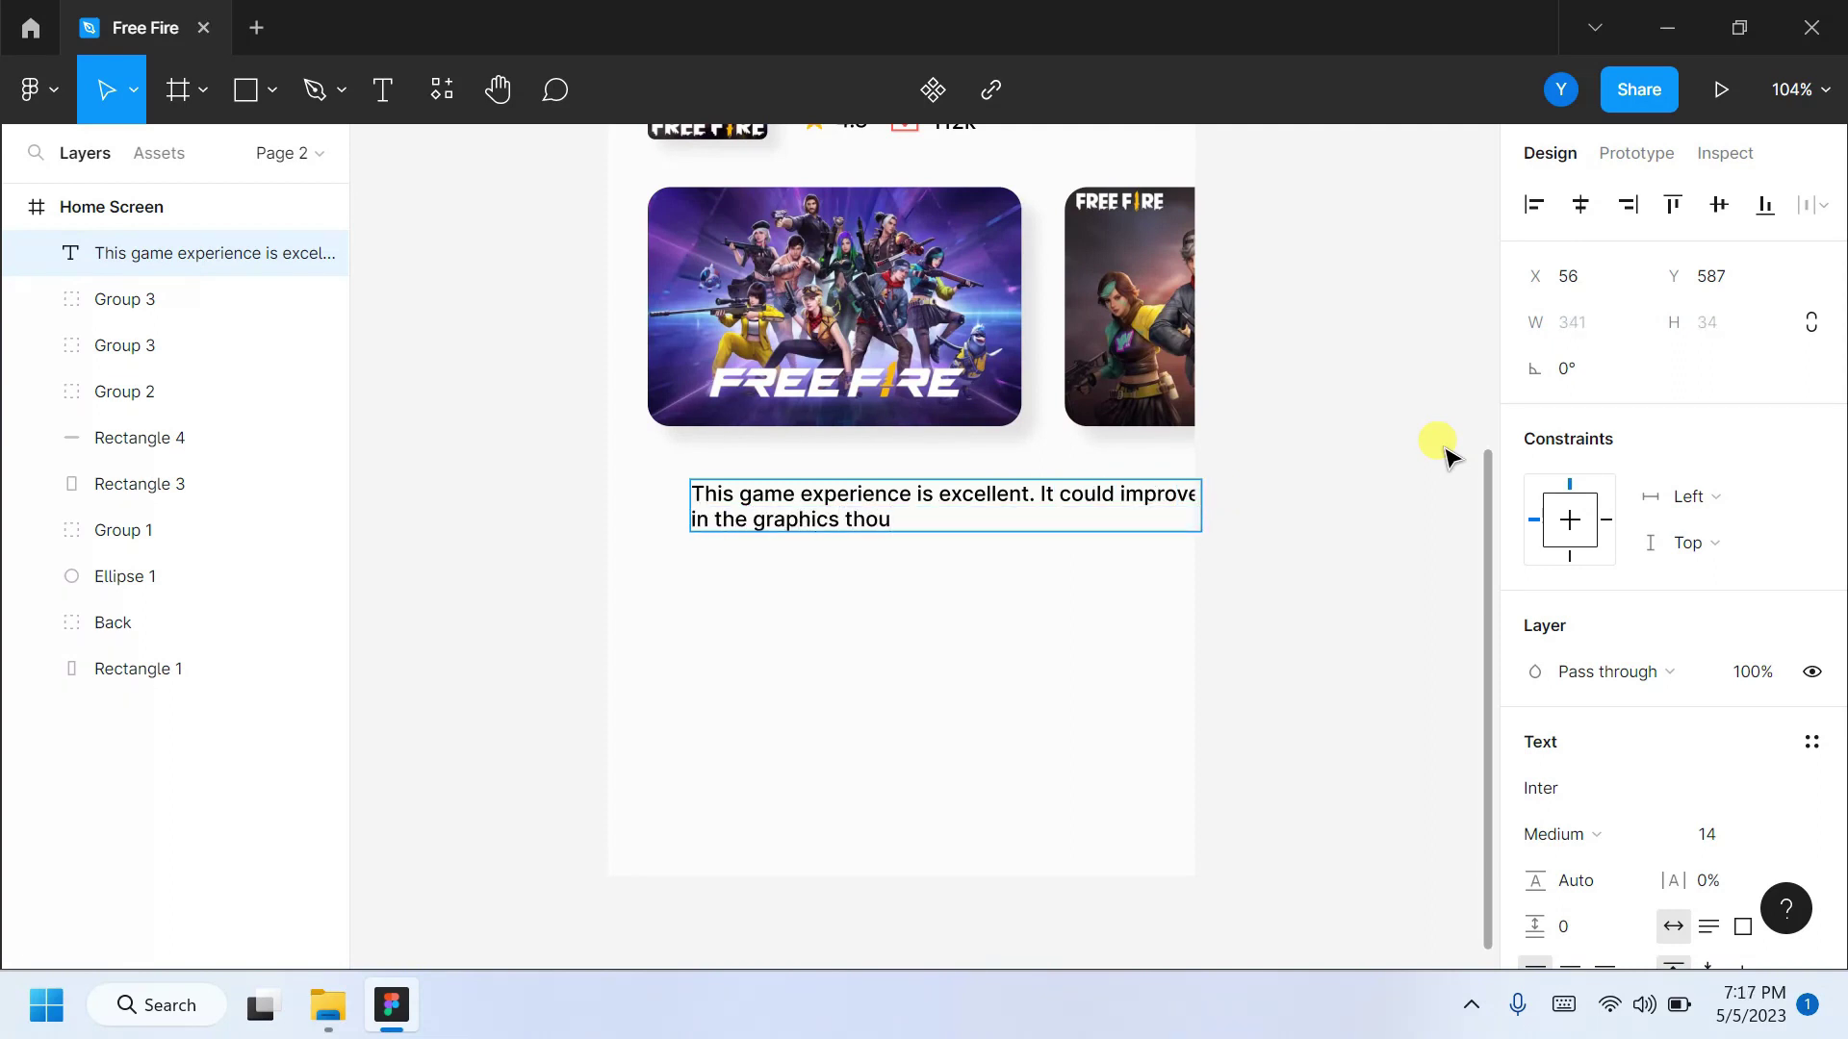
type("re")
key("Escape")
left_click_drag(878, 484, 628, 466)
Set the review text to Regular weight with grey fill B9B9B9.
left_click(1663, 833)
left_click(1663, 803)
double_click(879, 479)
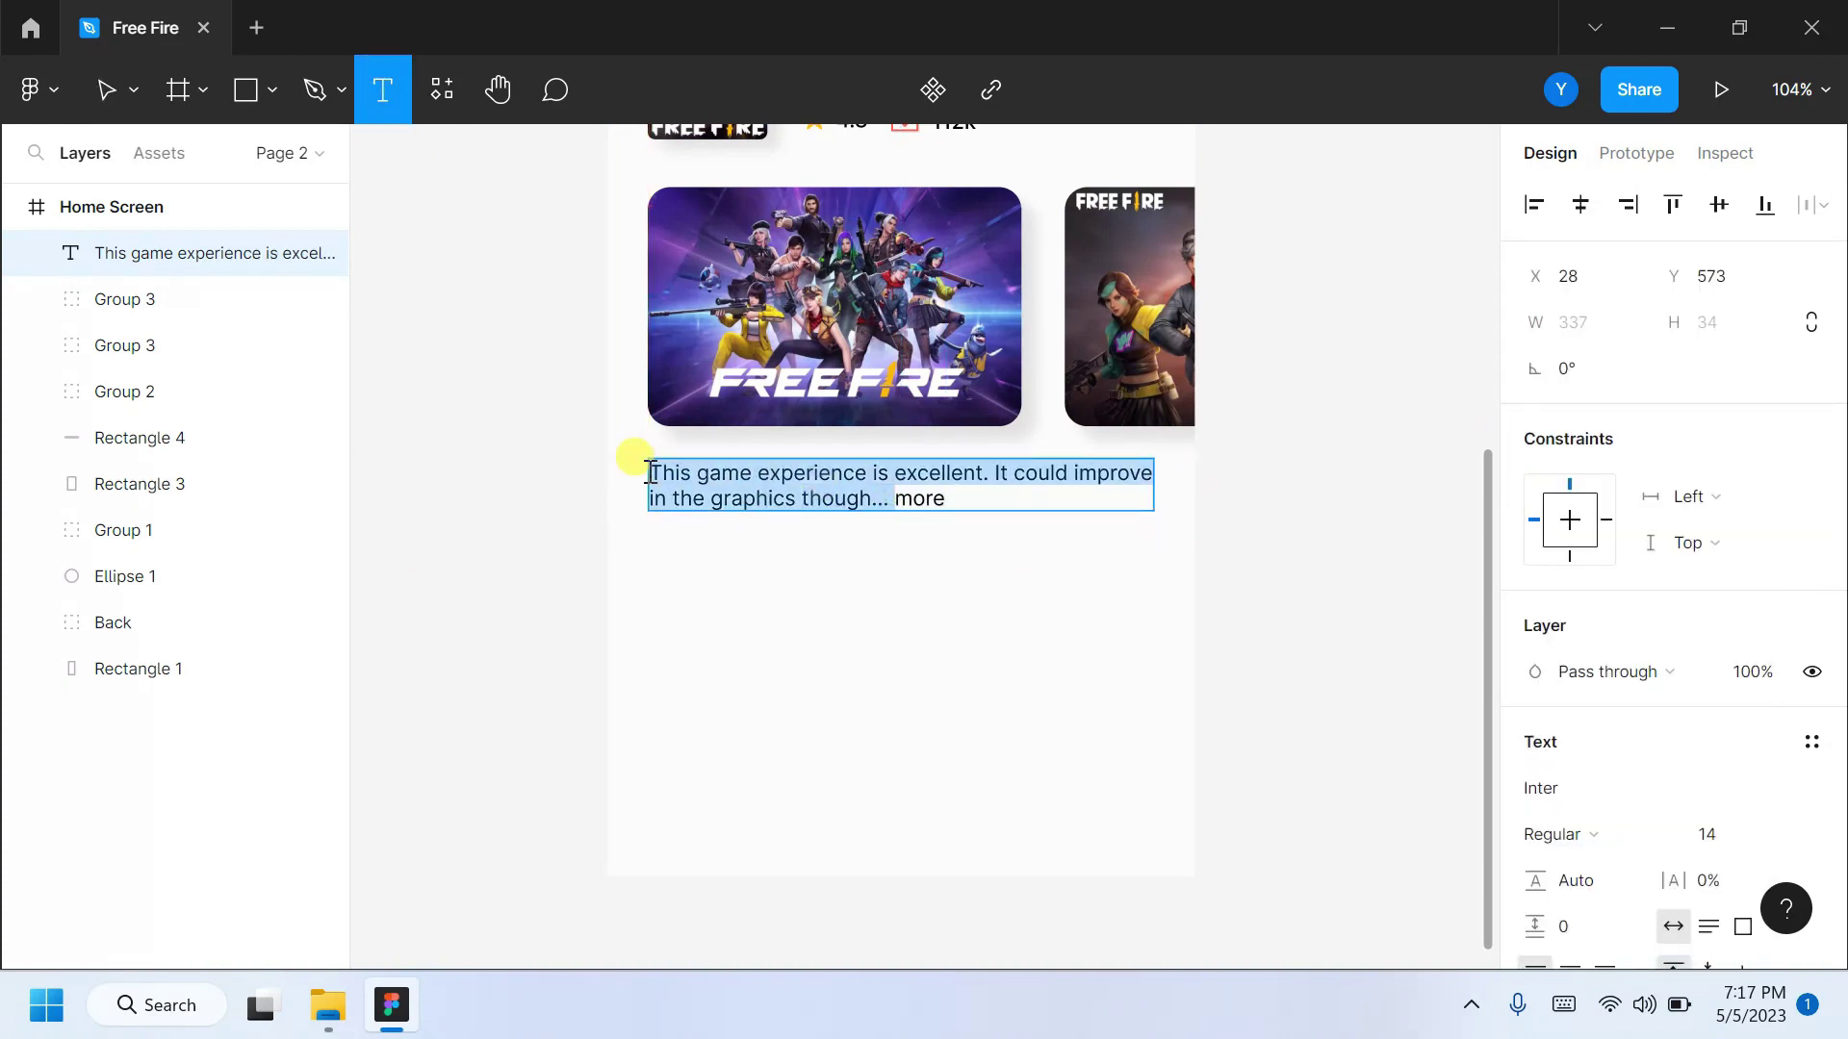
scroll(1608, 673, "down", 3)
left_click(1537, 815)
left_click(1190, 833)
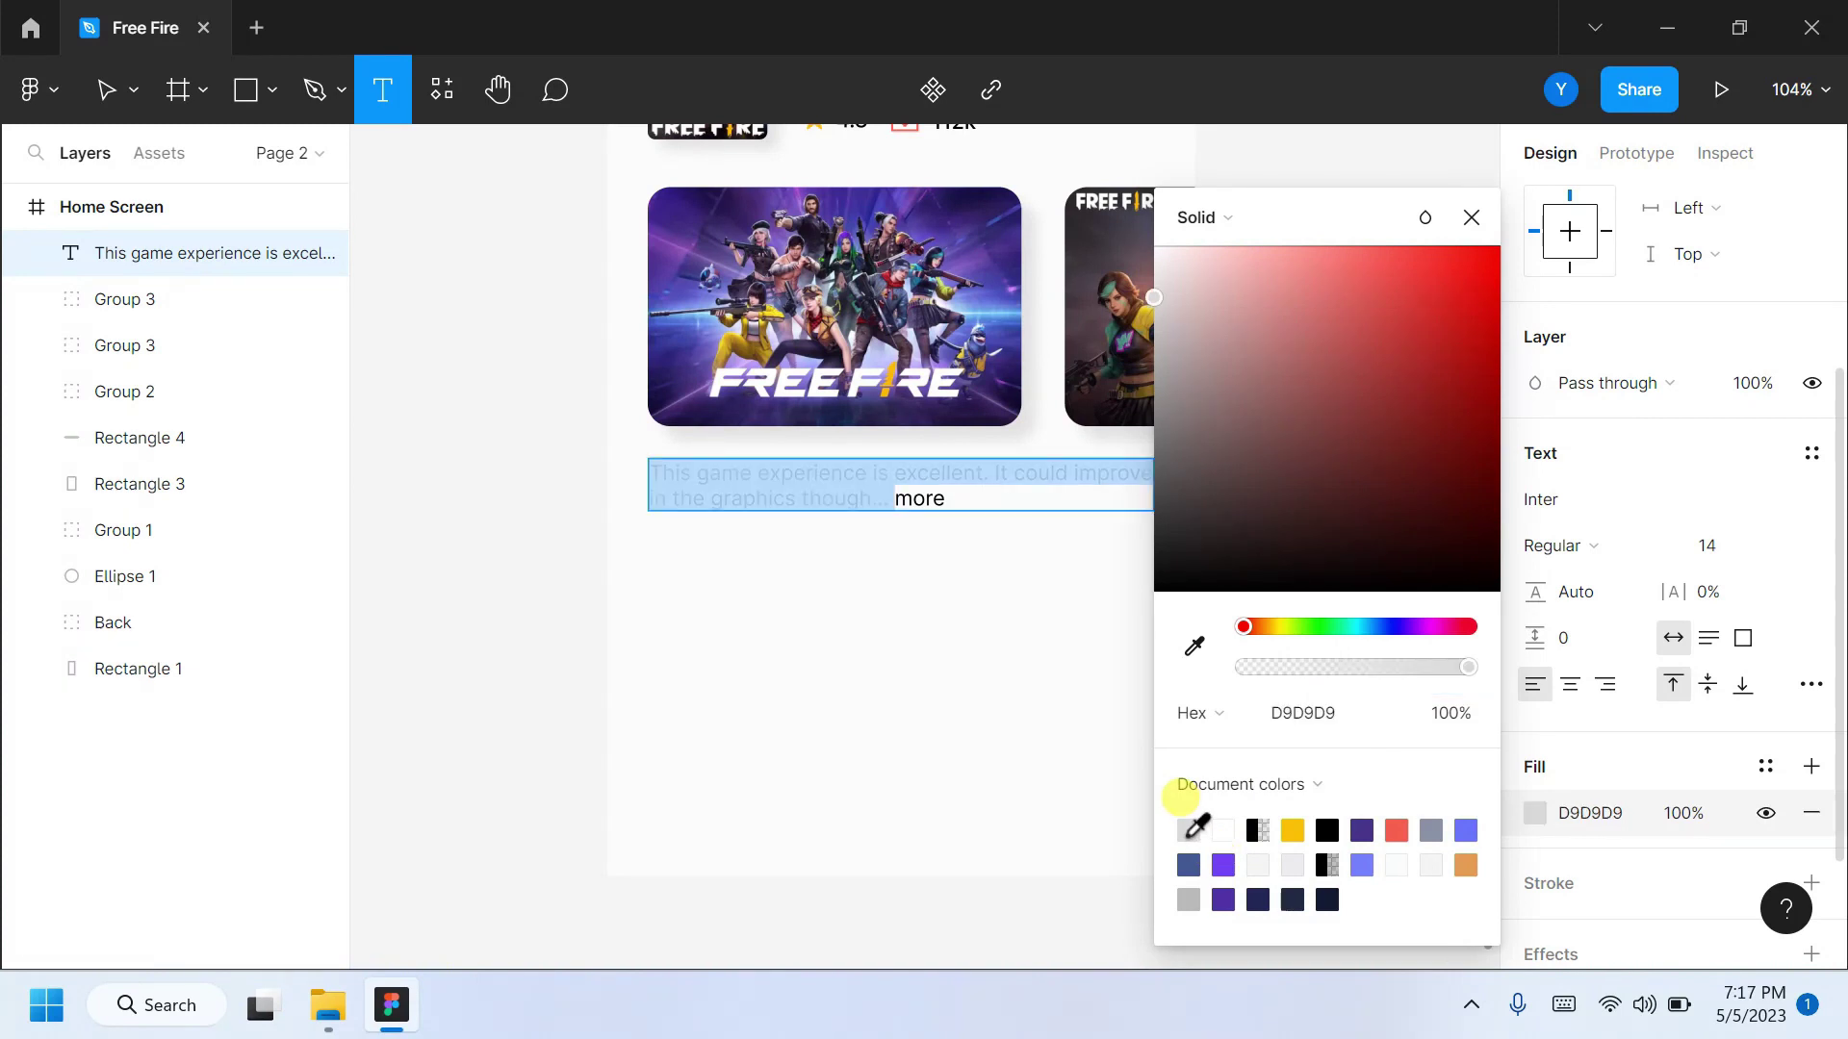
left_click(1188, 900)
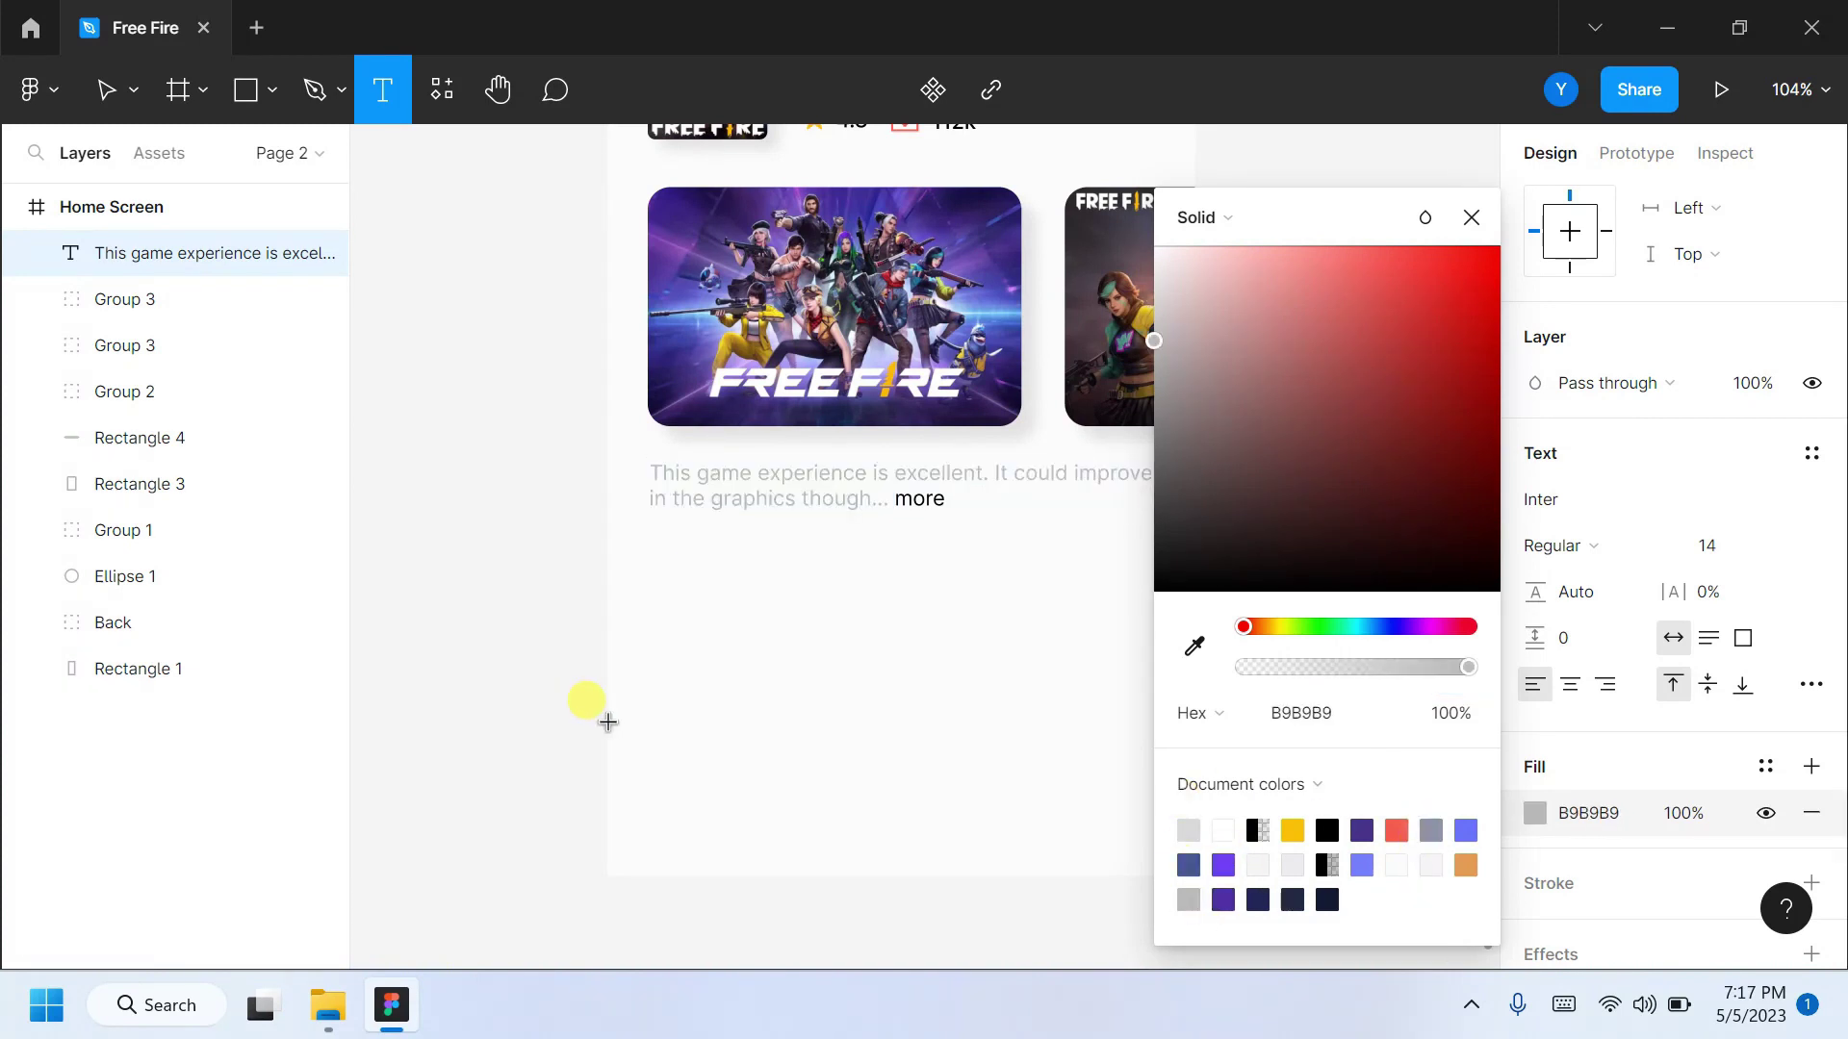
scroll(866, 597, "up", 2)
Make the trailing word 'more' Semi Bold in purple 483186.
left_click(910, 588)
key("Left")
double_click(938, 590)
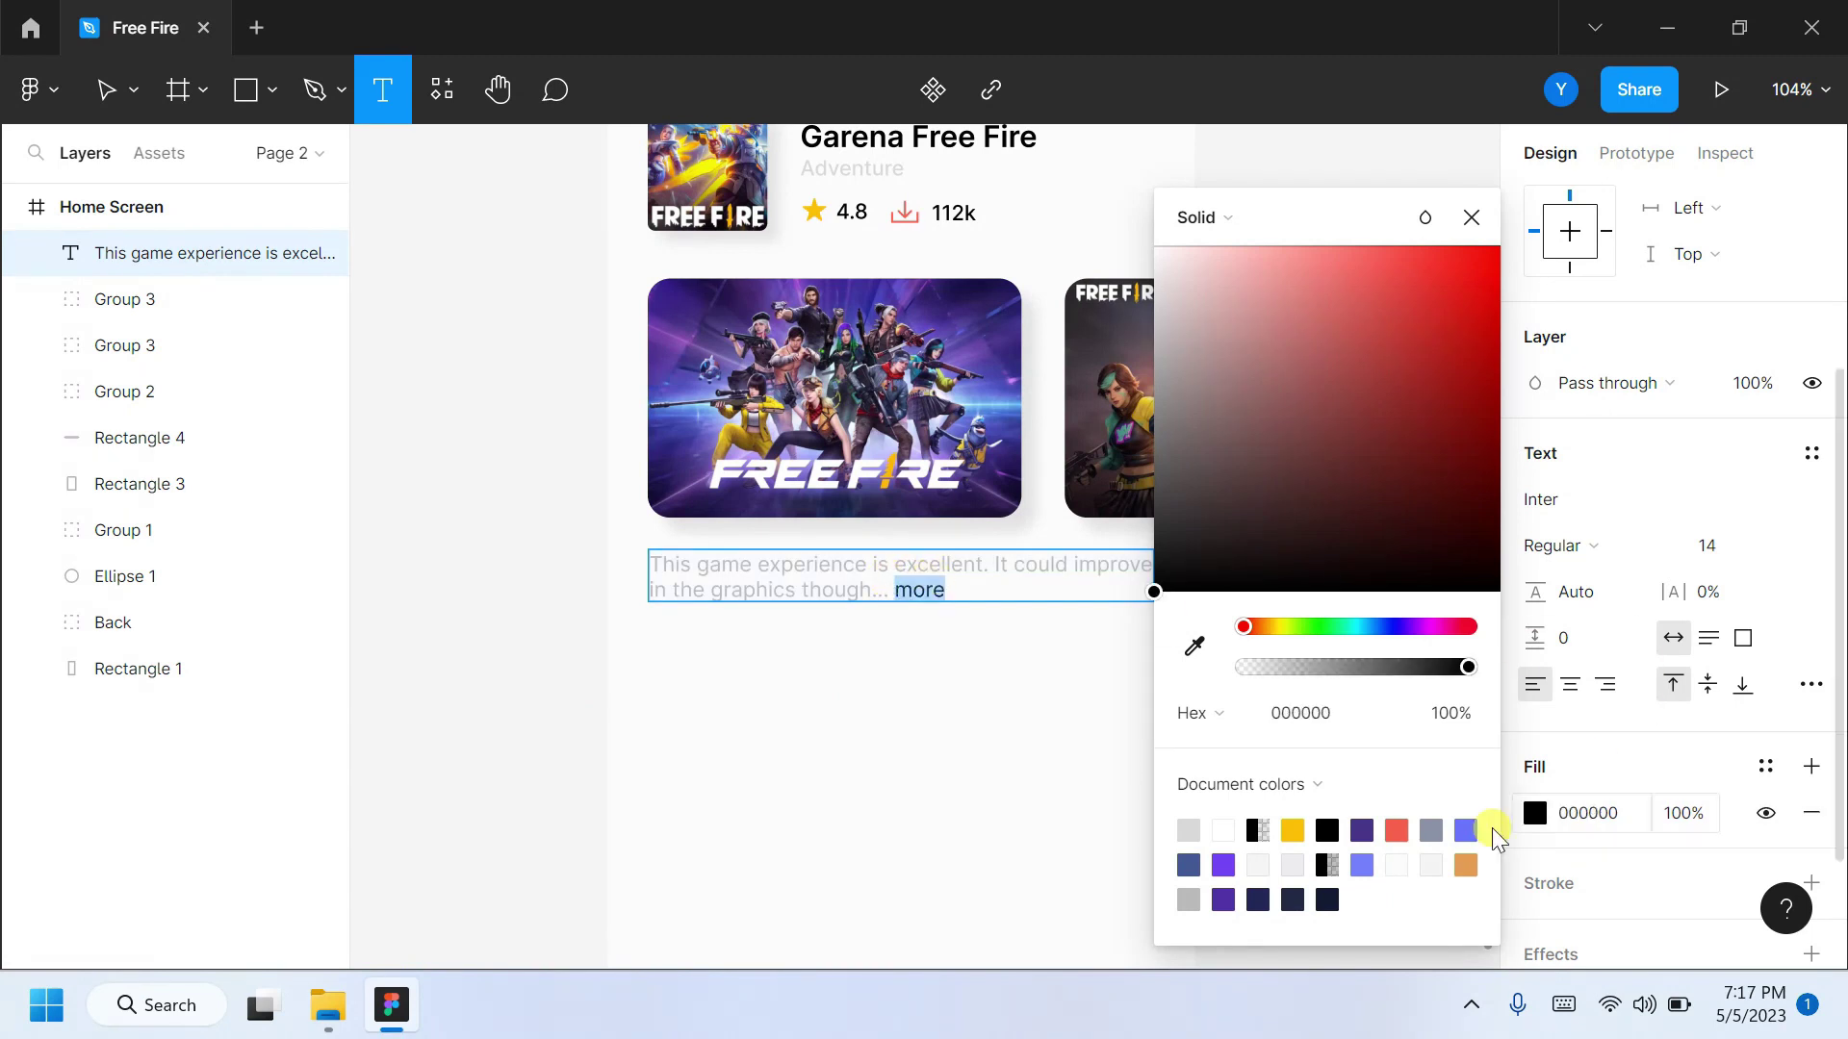
left_click(1362, 831)
left_click(1559, 546)
left_click(1633, 425)
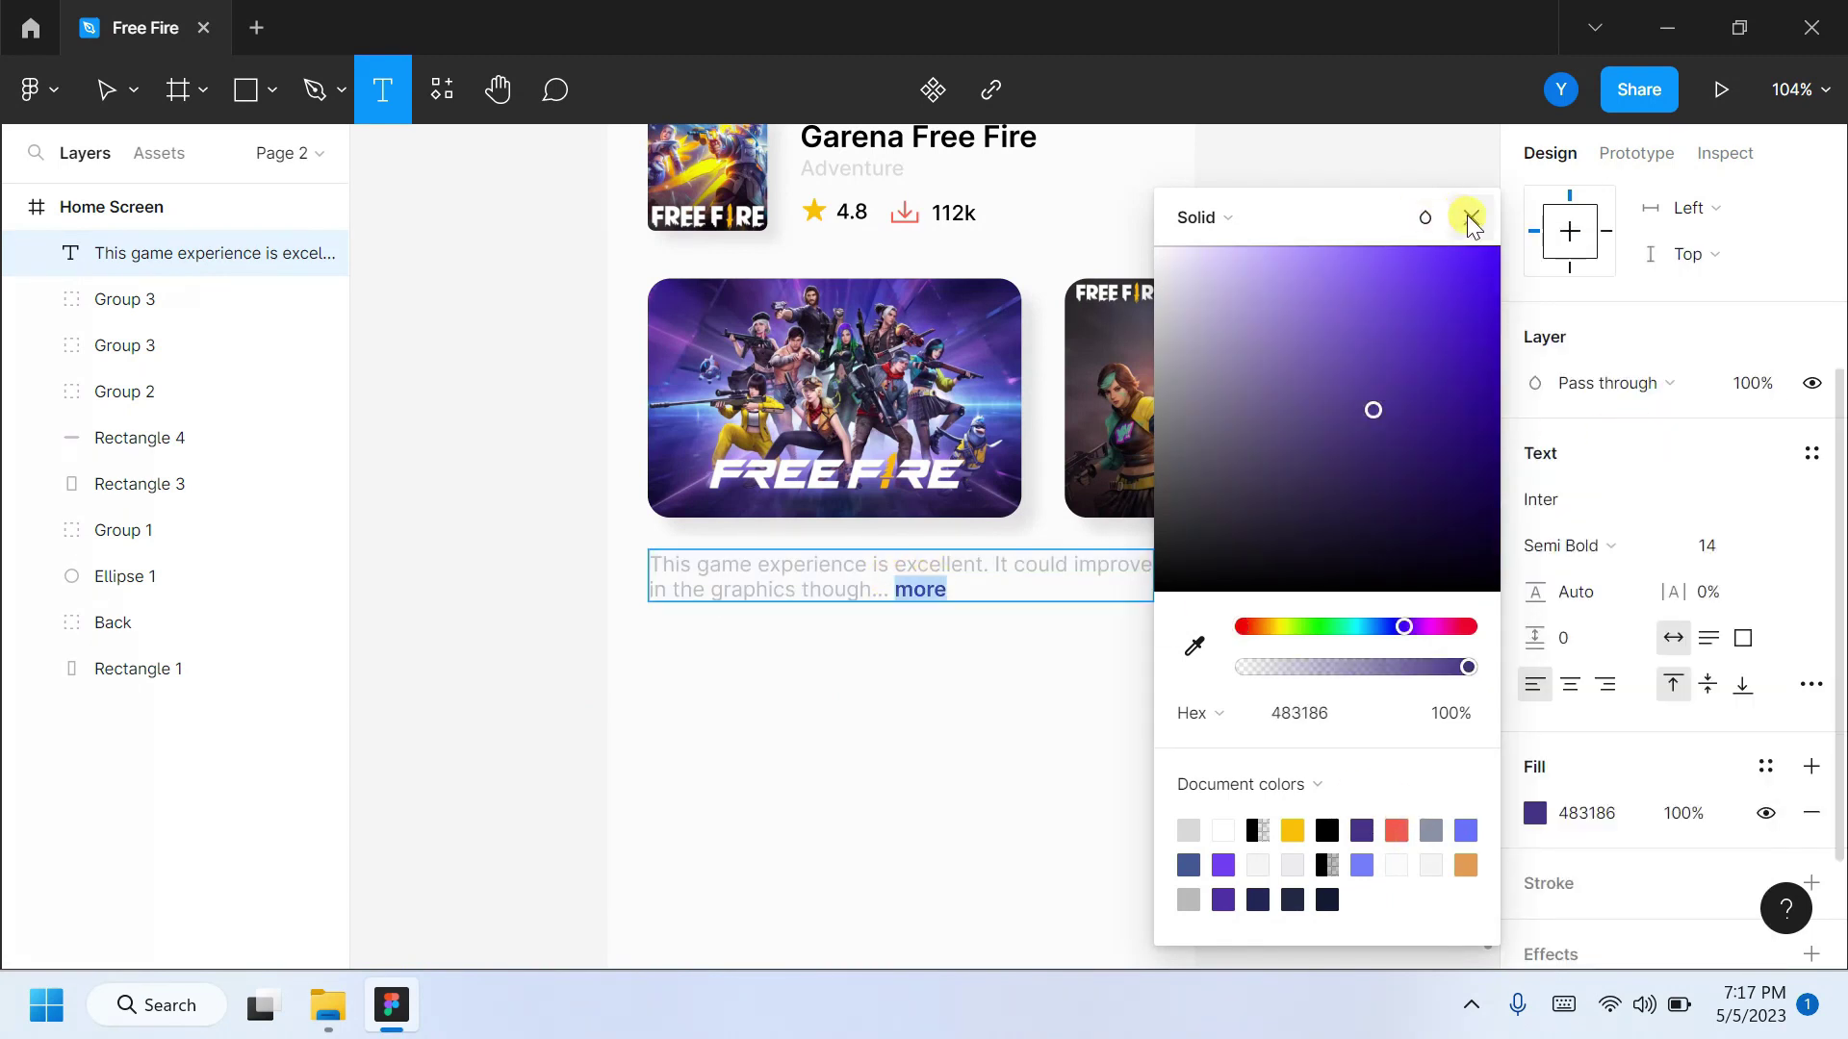
left_click(1472, 217)
Add a 'View' text label below the review text and shift it slightly right.
key("Escape")
scroll(532, 524, "up", 3)
key("t")
left_click(1040, 498)
type("Vi")
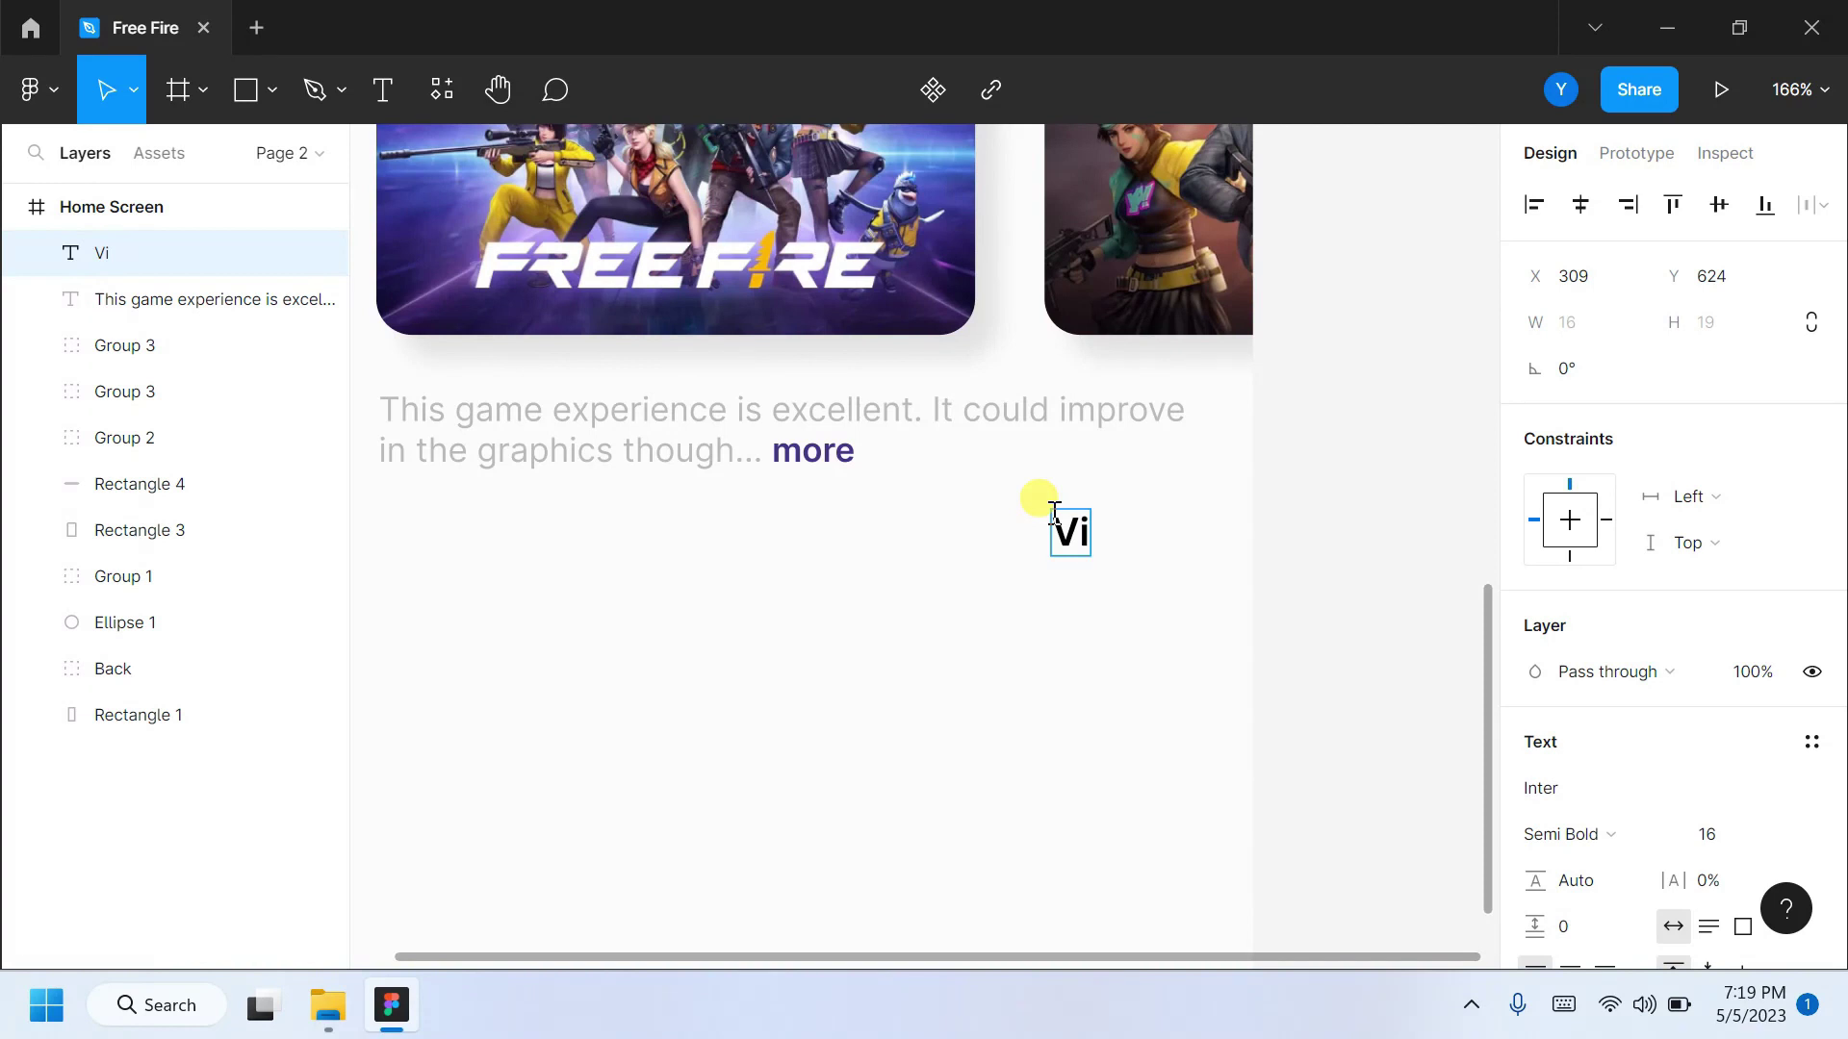
key("Escape")
scroll(1087, 654, "up", 2)
scroll(1107, 577, "down", 5)
scroll(1114, 462, "up", 4)
left_click(92, 212)
left_click_drag(1110, 507, 1145, 518)
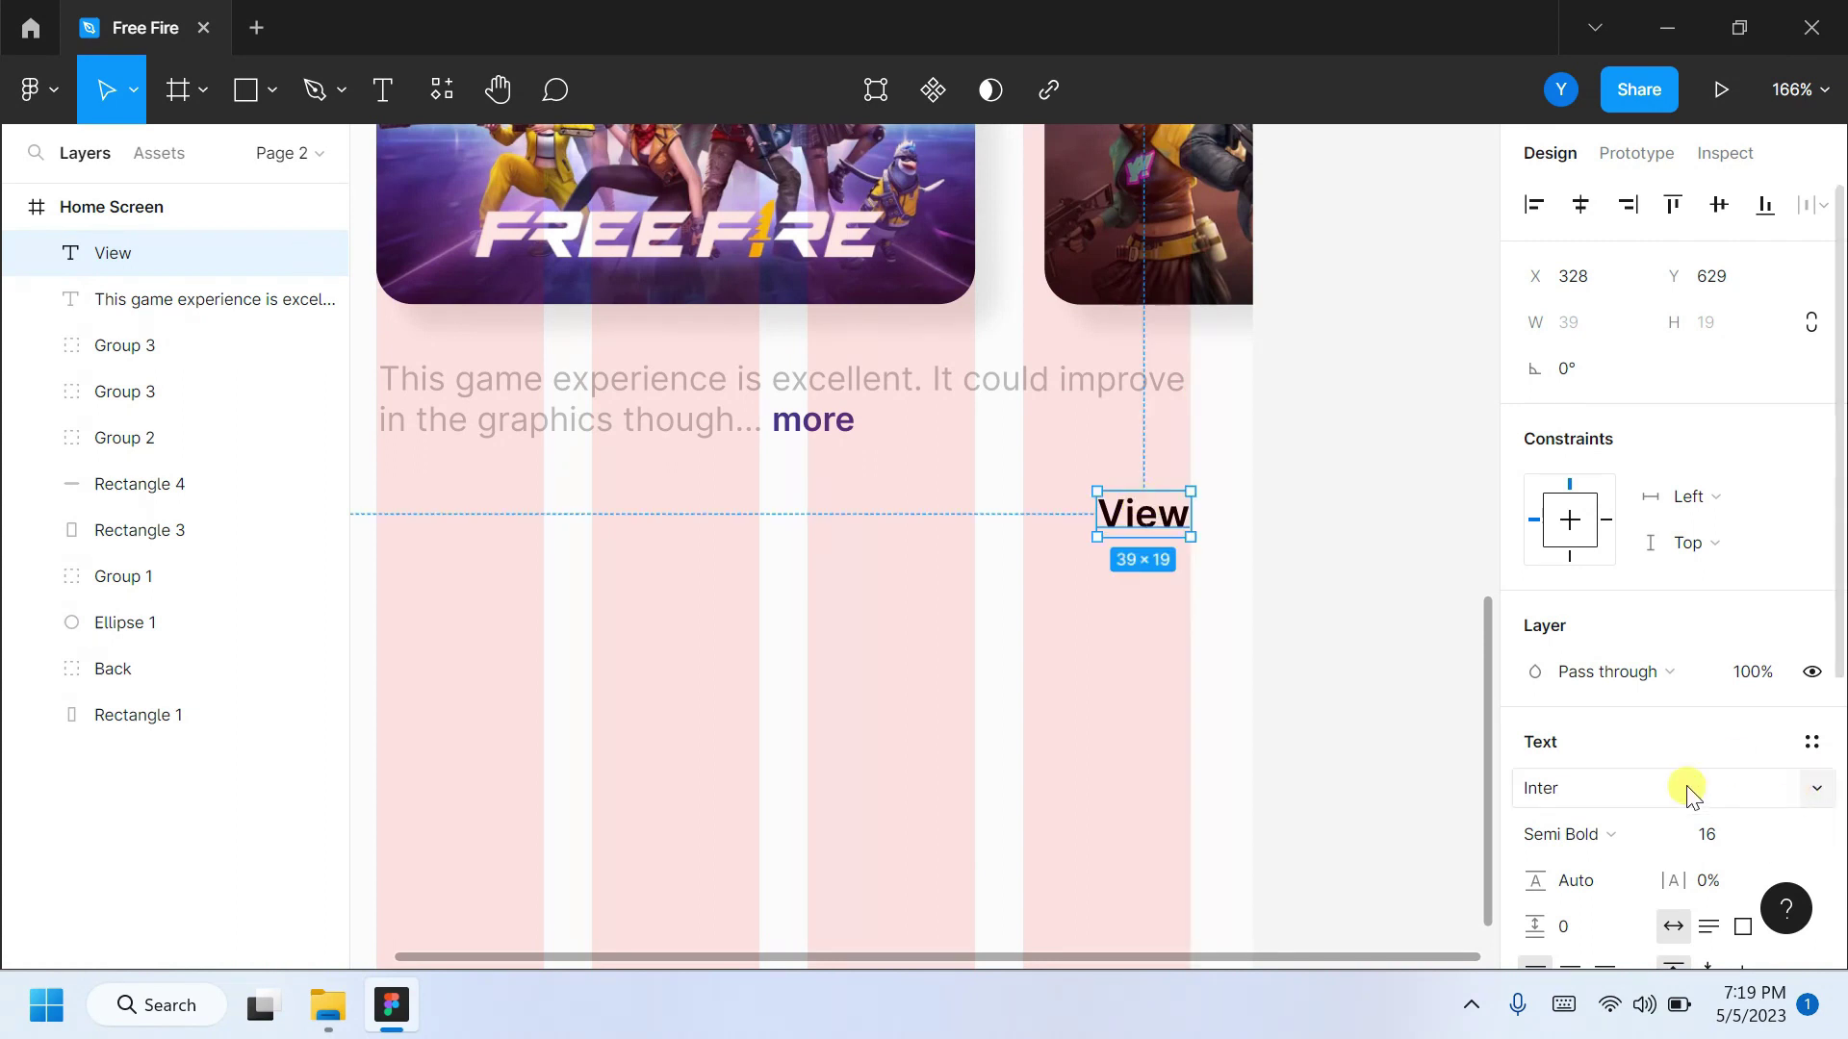
Give the View label a grey text colour.
scroll(1687, 770, "down", 3)
left_click(1683, 703)
left_click(1613, 384)
scroll(1597, 770, "down", 3)
left_click(1535, 814)
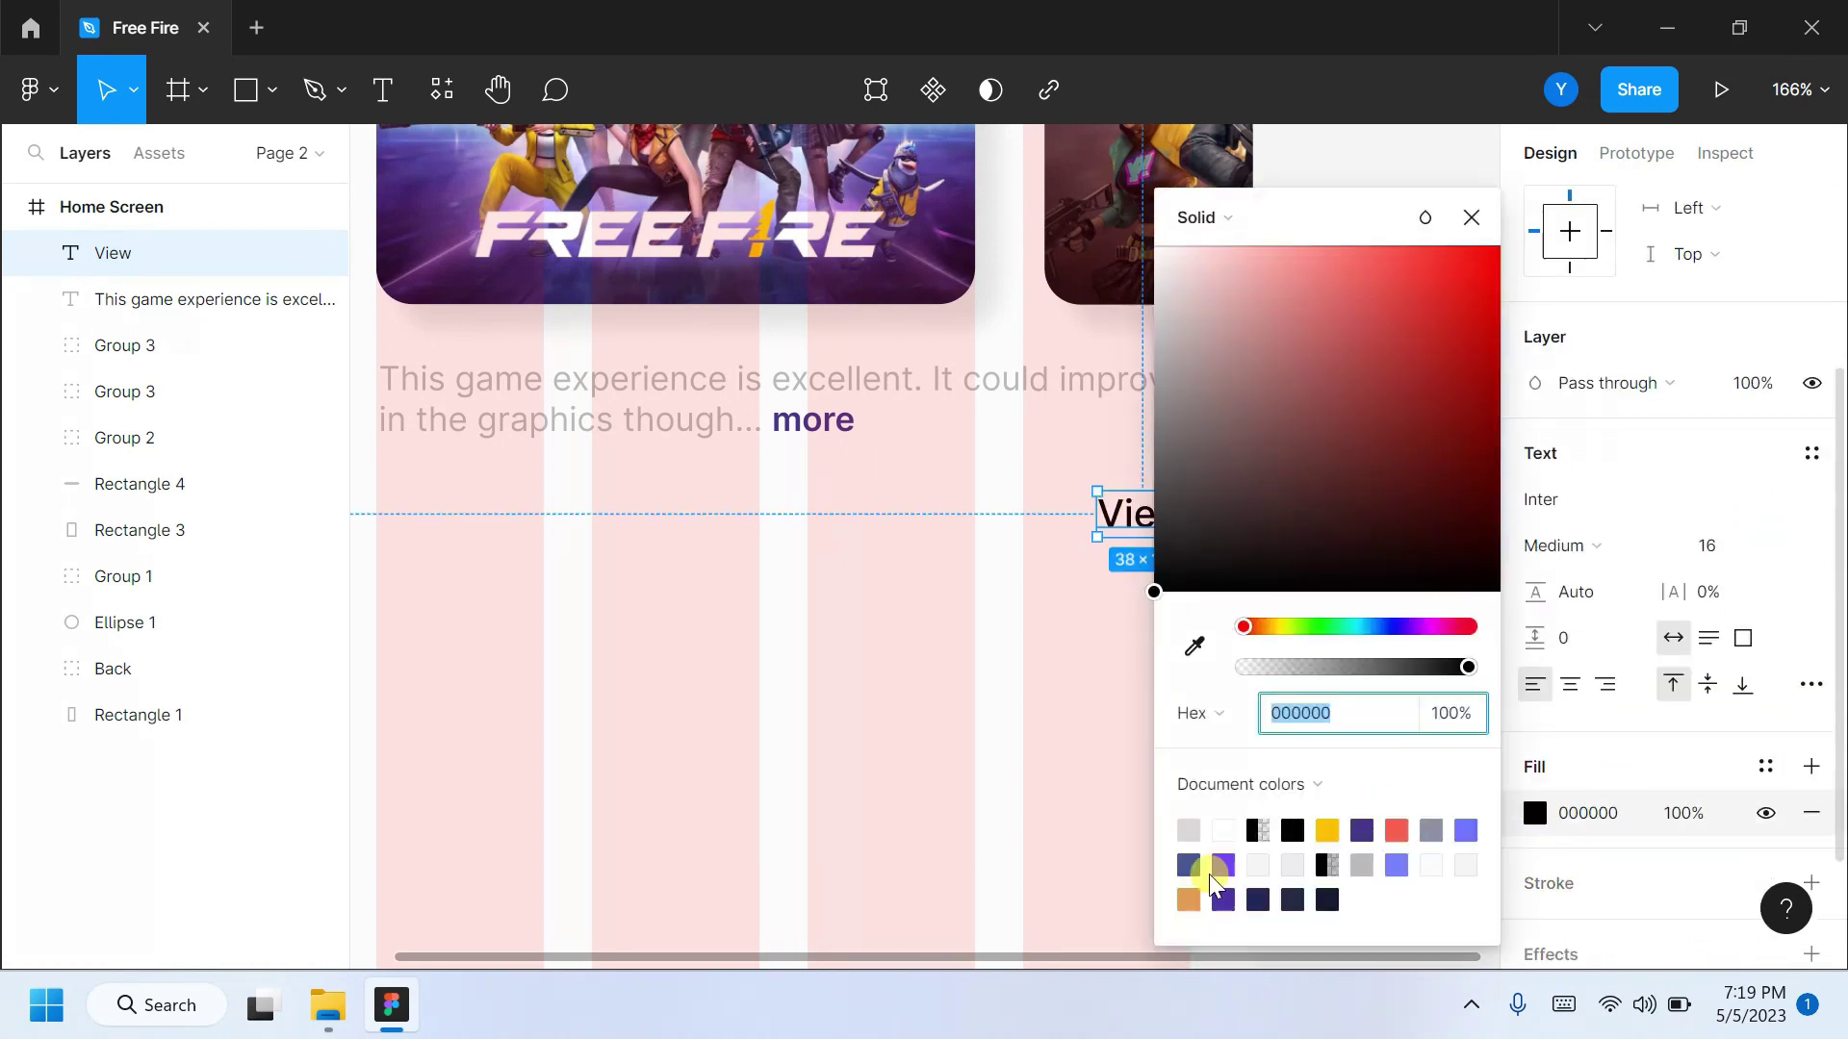
left_click(1361, 864)
left_click(1390, 429)
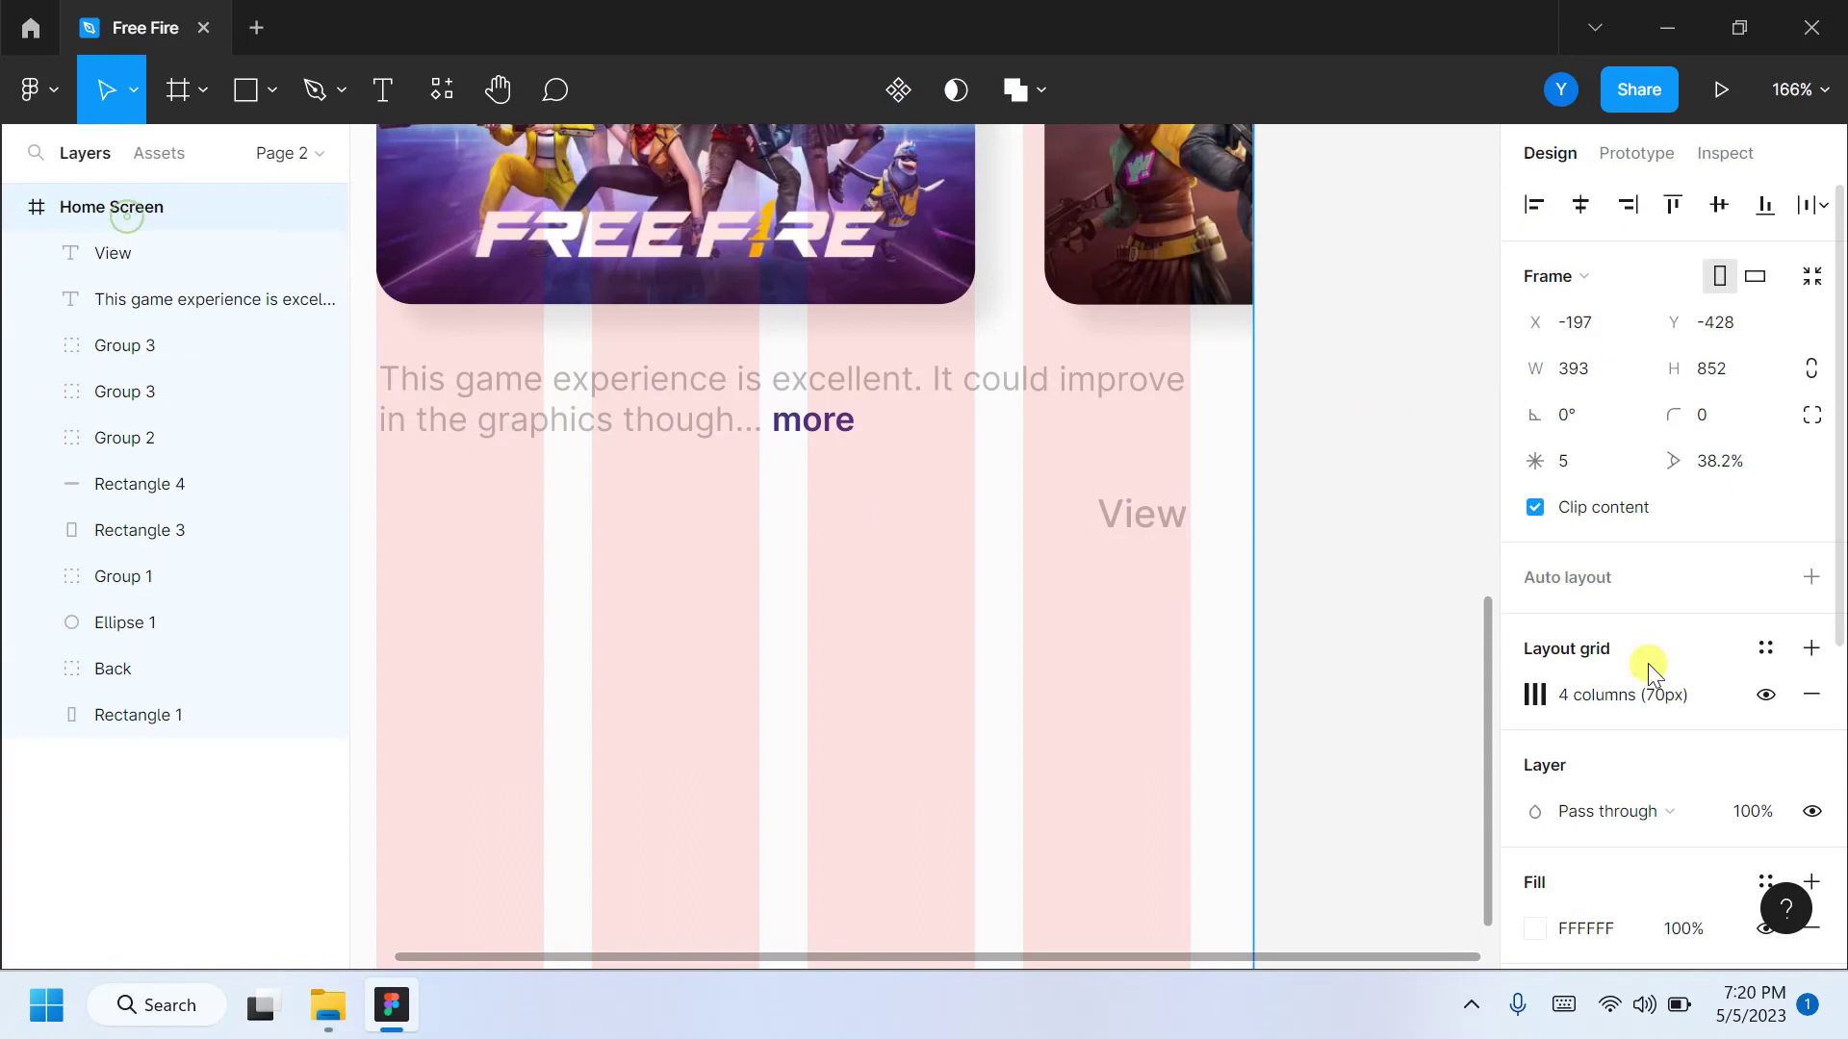
left_click(1765, 695)
scroll(1464, 591, "down", 1)
Set the View label to Regular weight at size 14.
left_click(1155, 537)
left_click(1653, 828)
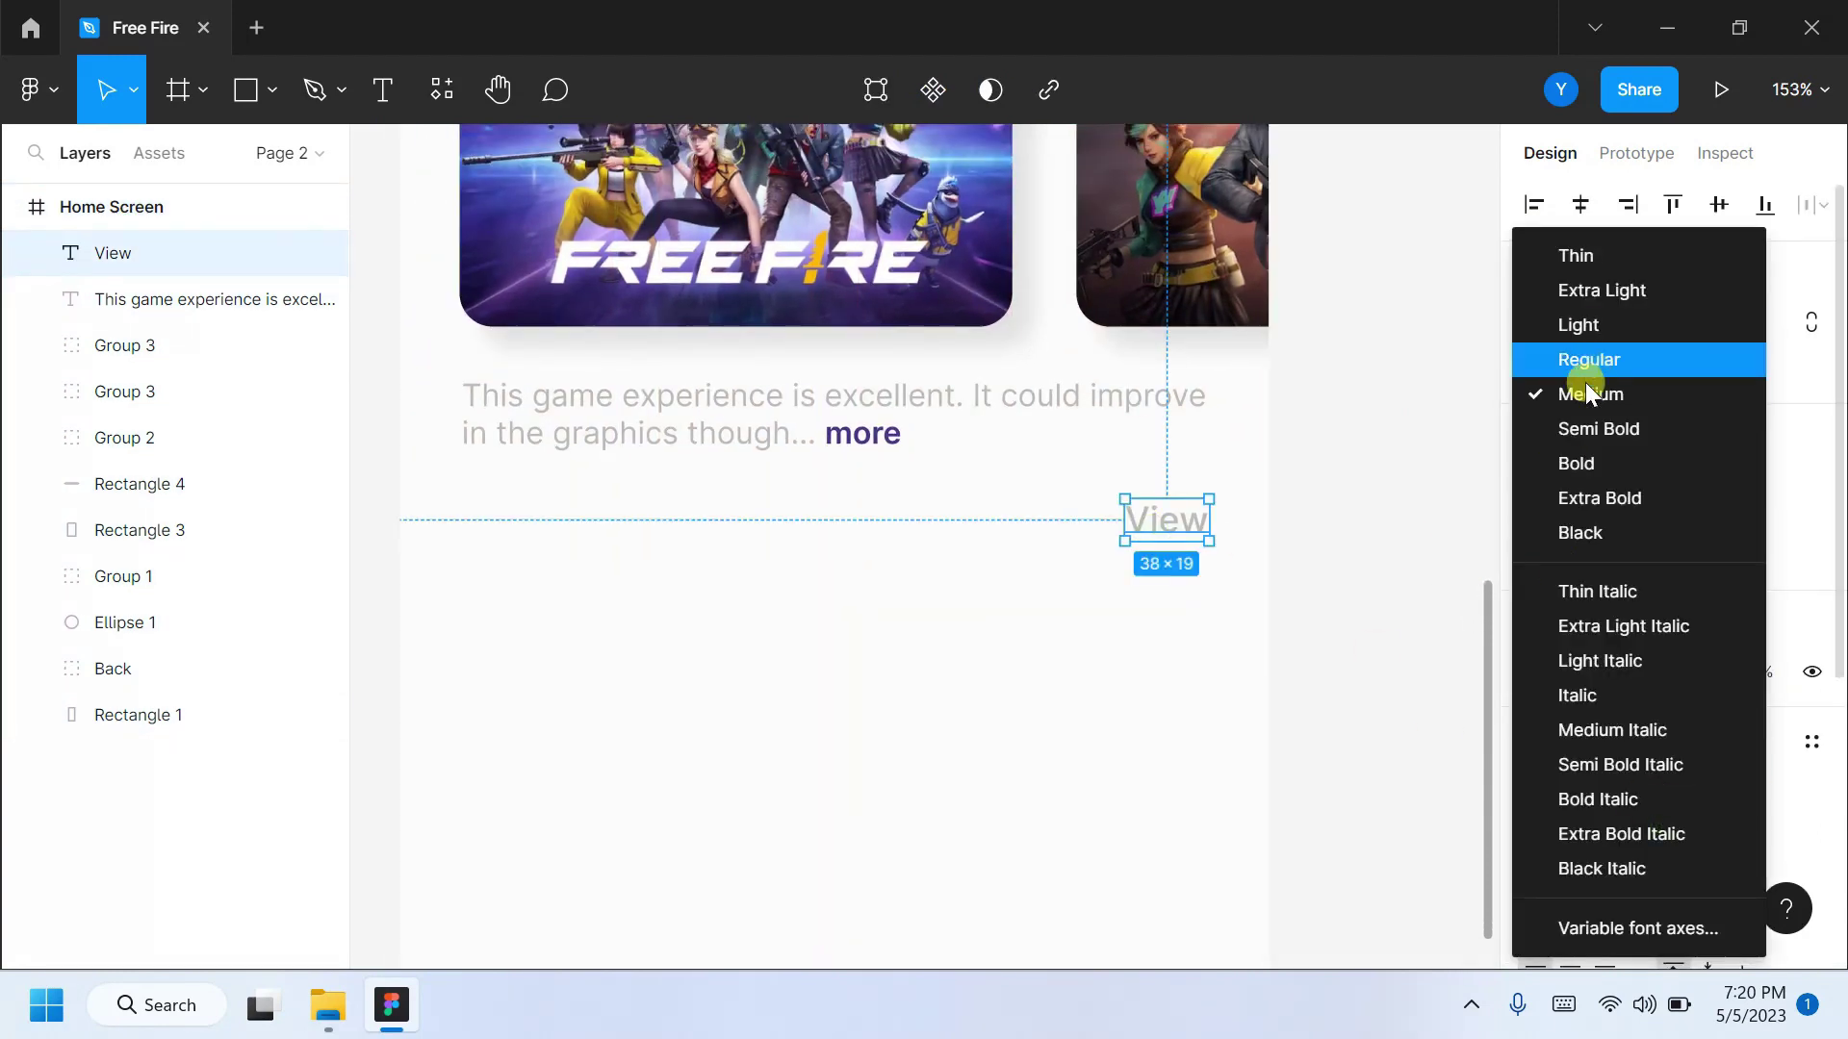
left_click(1360, 667)
left_click(1196, 537)
left_click(1782, 830)
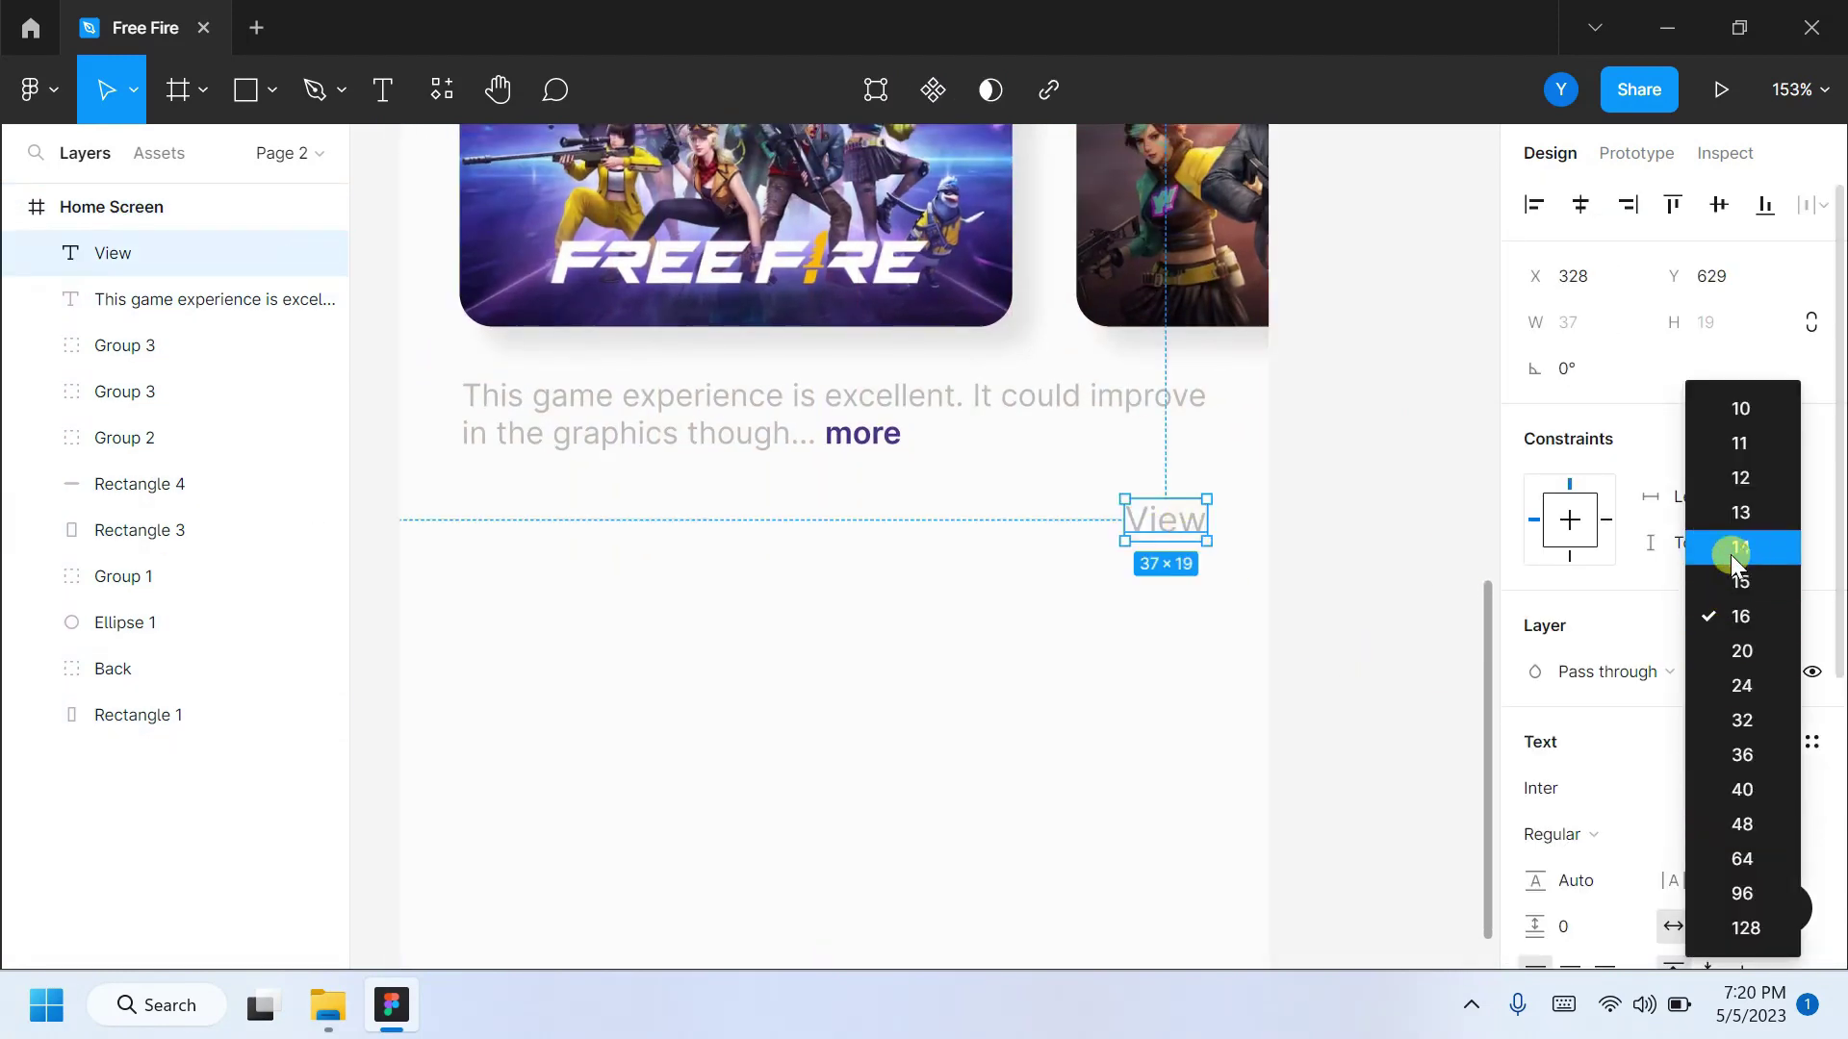
left_click(1732, 548)
left_click(1599, 833)
left_click(1599, 866)
left_click(1347, 643)
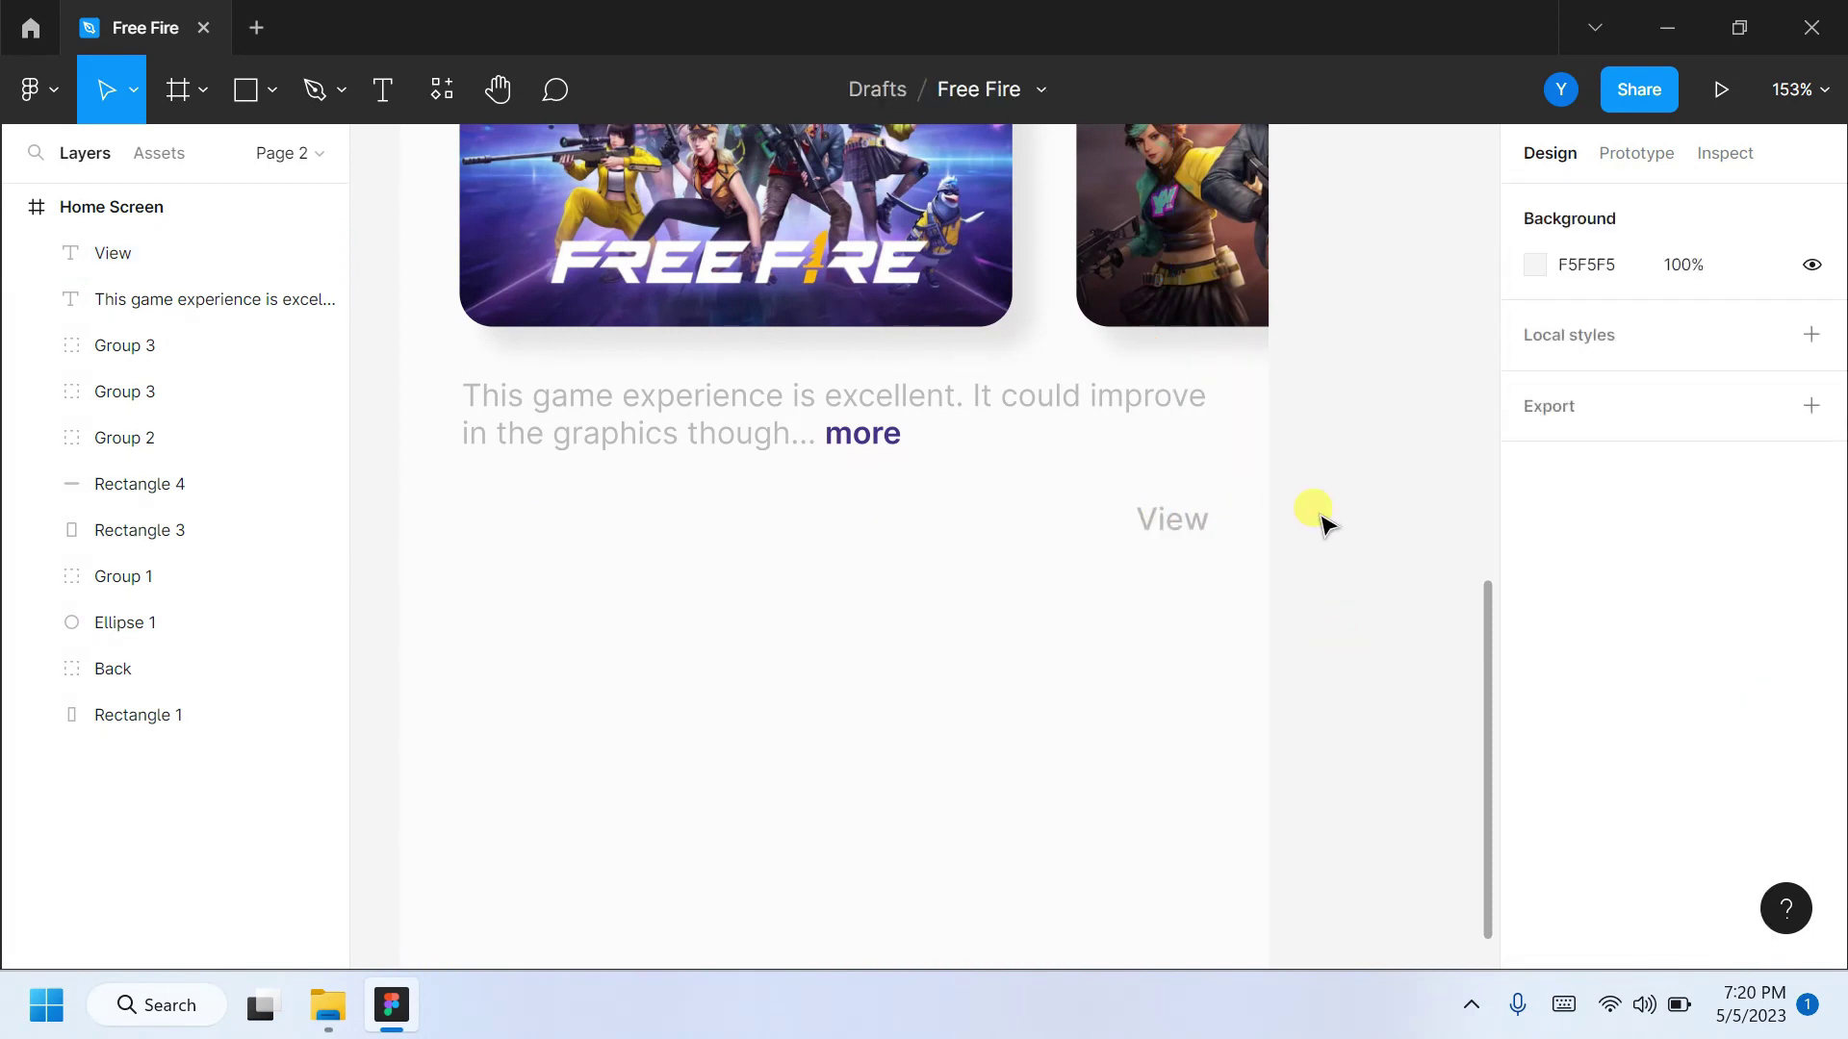
Add a 'Ratings and Review' heading in Semi Bold 16 at the left margin.
left_click(394, 88)
left_click(510, 652)
type("Ratings and Review")
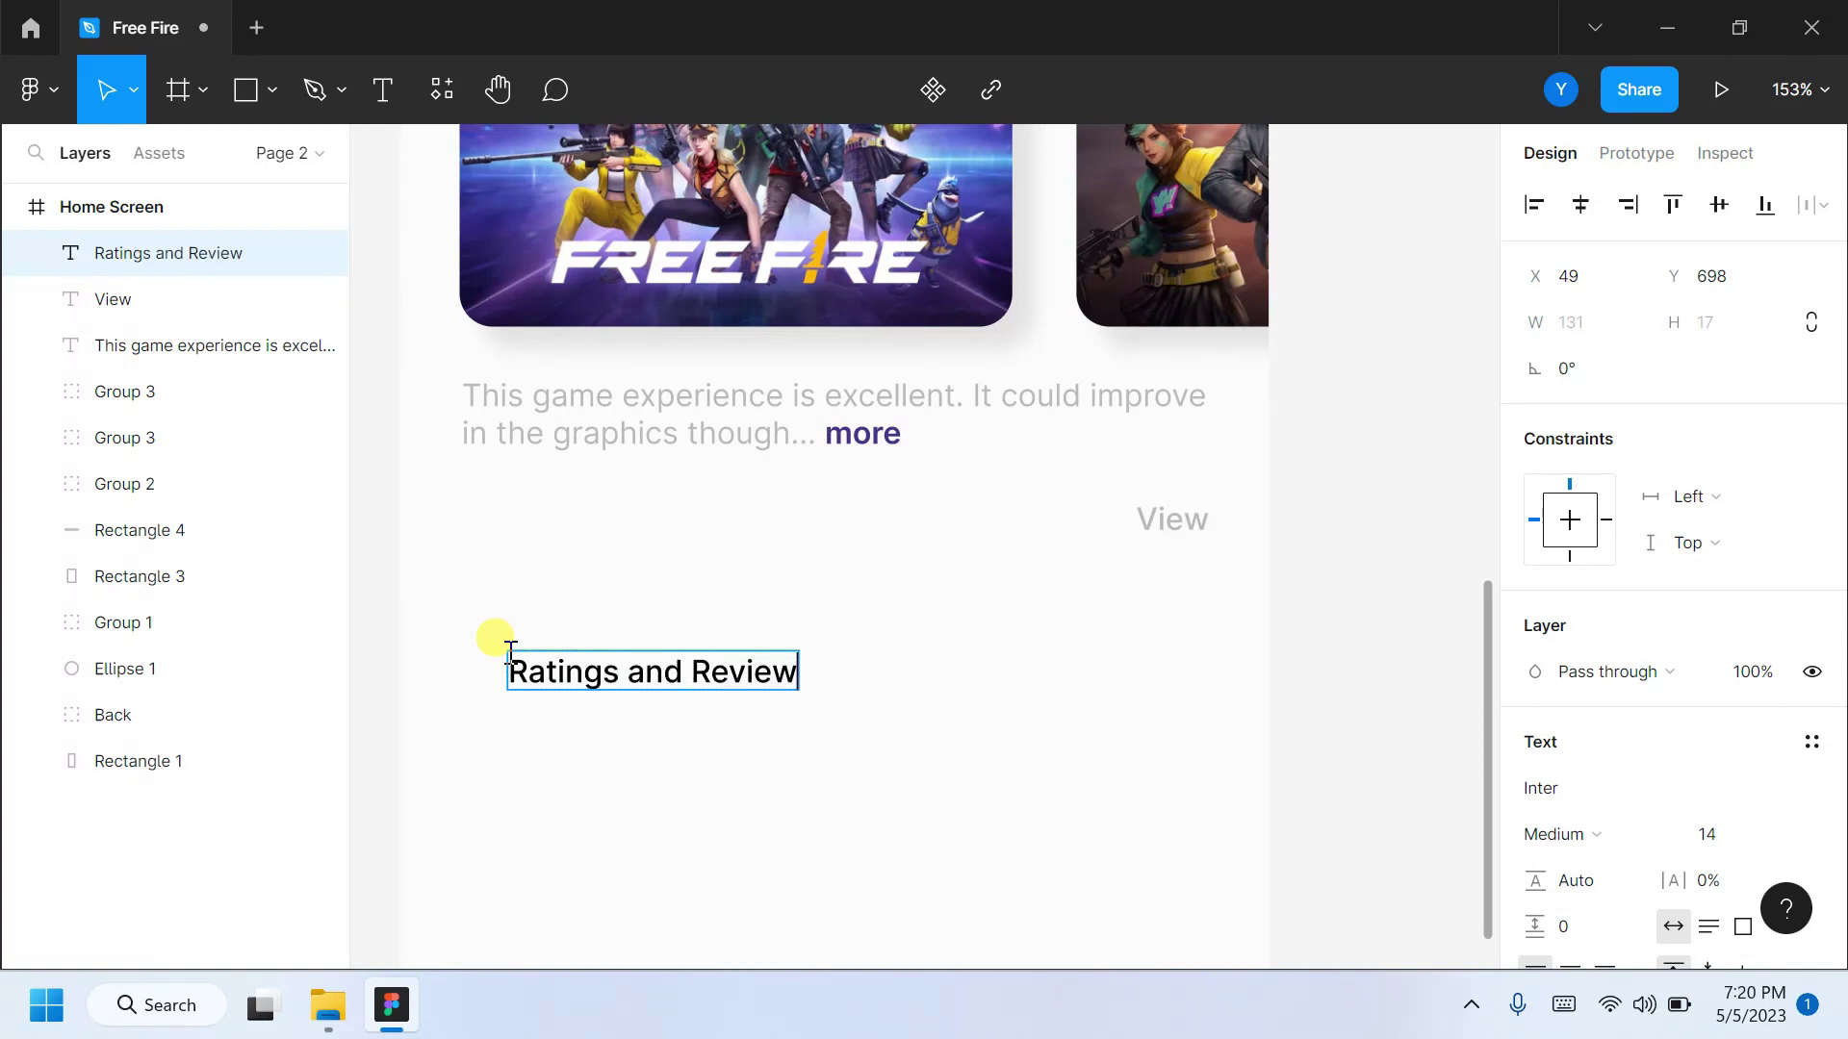
key("ctrl+a")
left_click(1564, 833)
left_click(1567, 424)
left_click(1713, 834)
left_click(1741, 617)
key("Escape")
left_click_drag(664, 685, 626, 601)
scroll(627, 600, "down", 1)
Add a '4.8' rating at size 48 beneath the heading.
key("t")
left_click(532, 607)
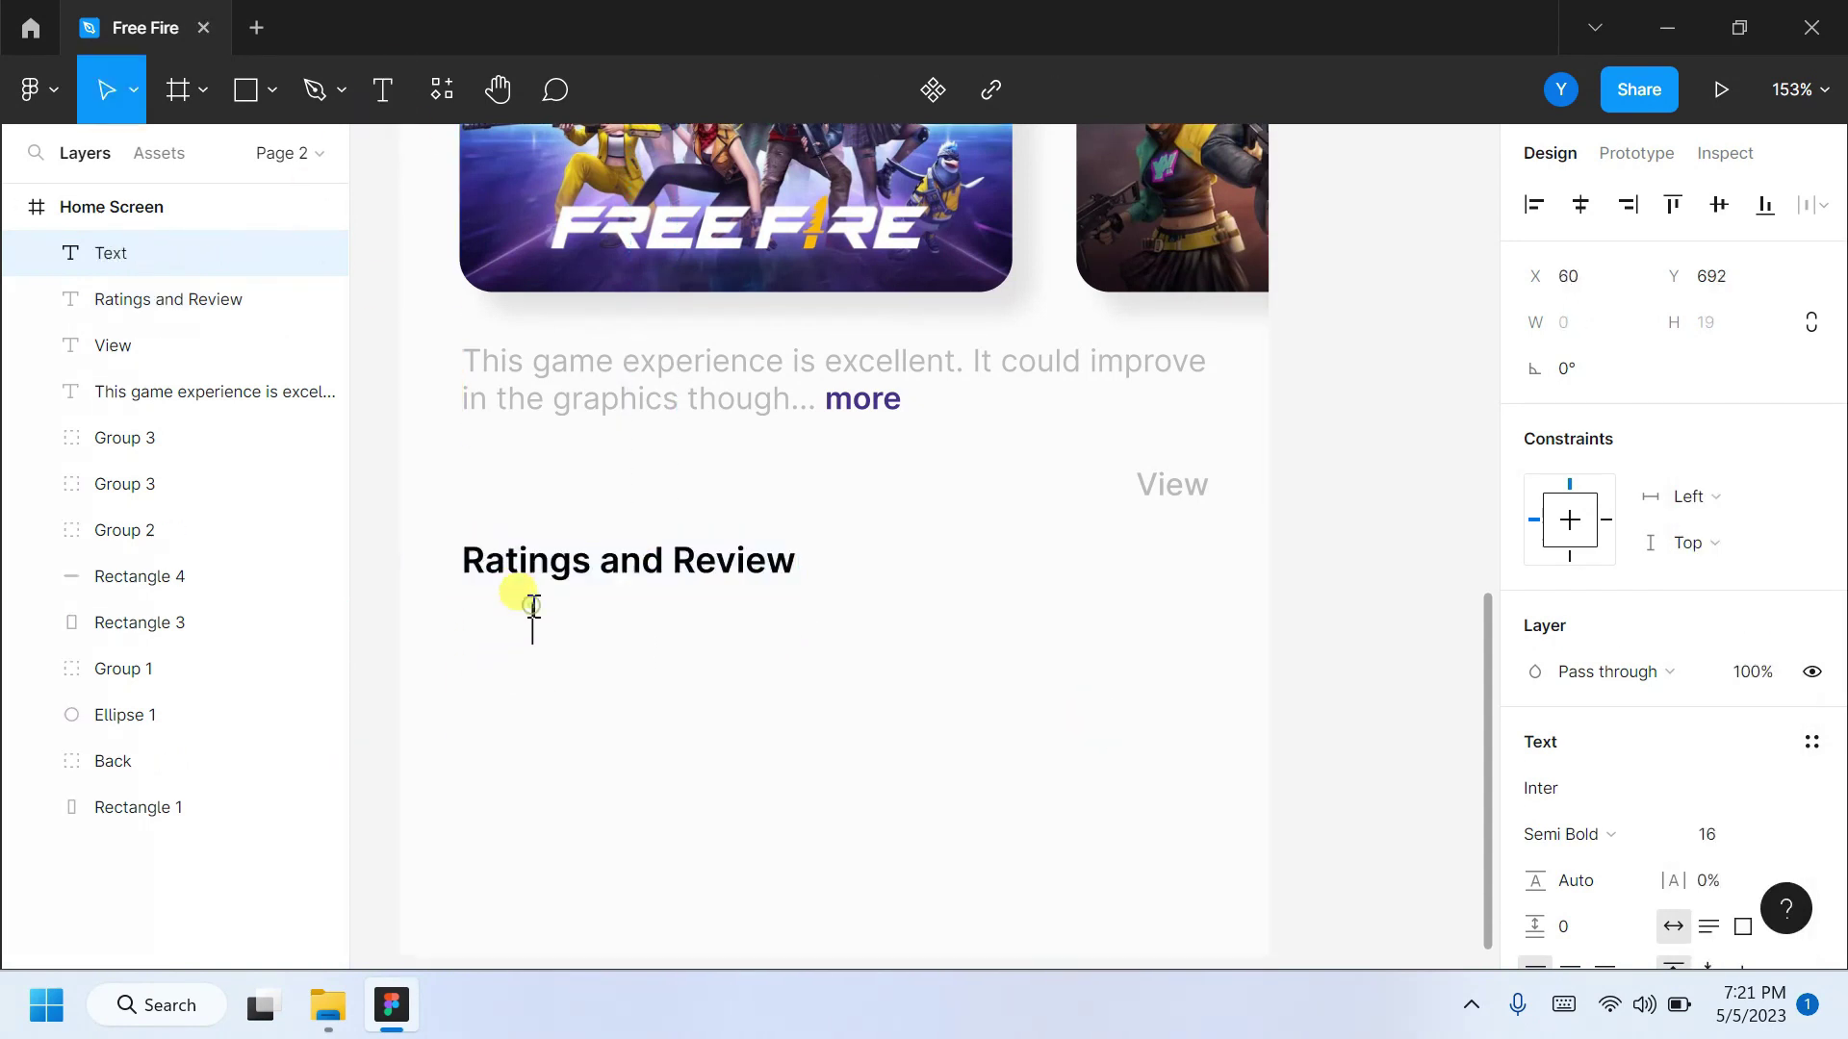
key("ctrl+a")
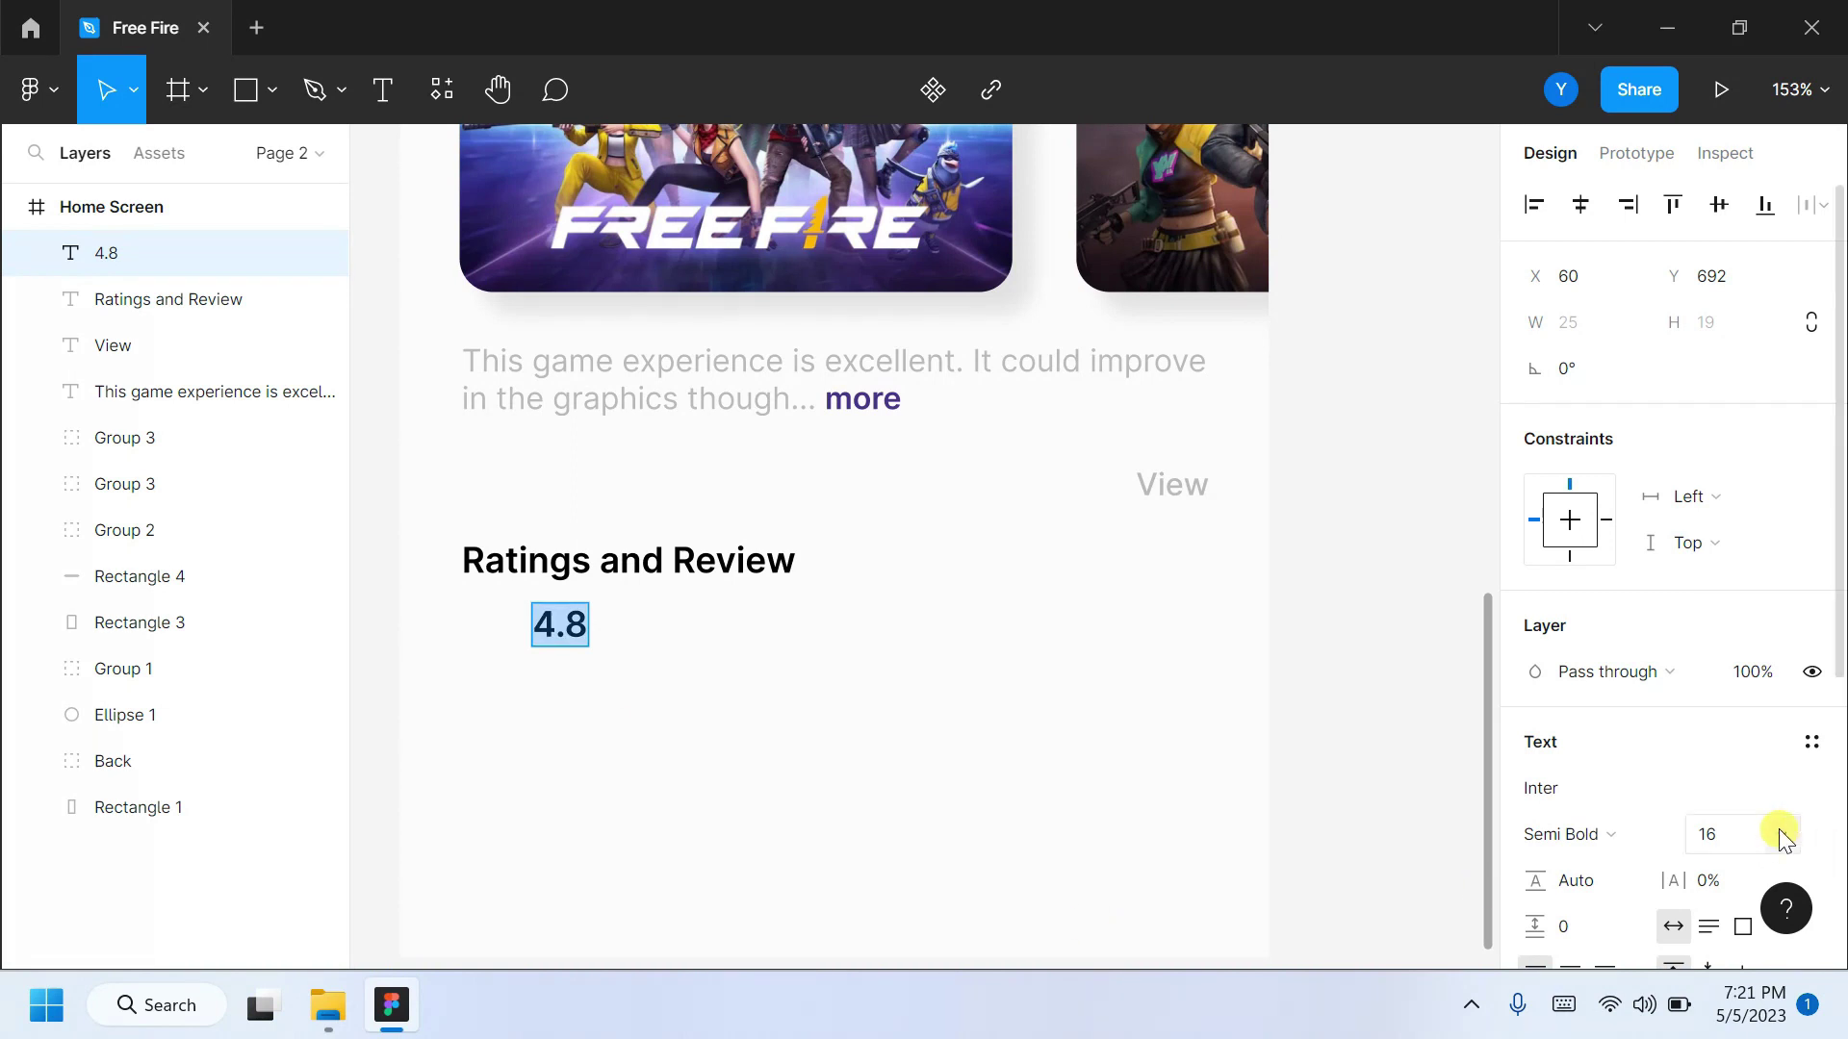
left_click(1780, 833)
left_click(1732, 845)
key("Escape")
left_click_drag(618, 648, 587, 680)
key("Return")
Draw a star shape to the right of the 4.8 rating.
left_click(272, 90)
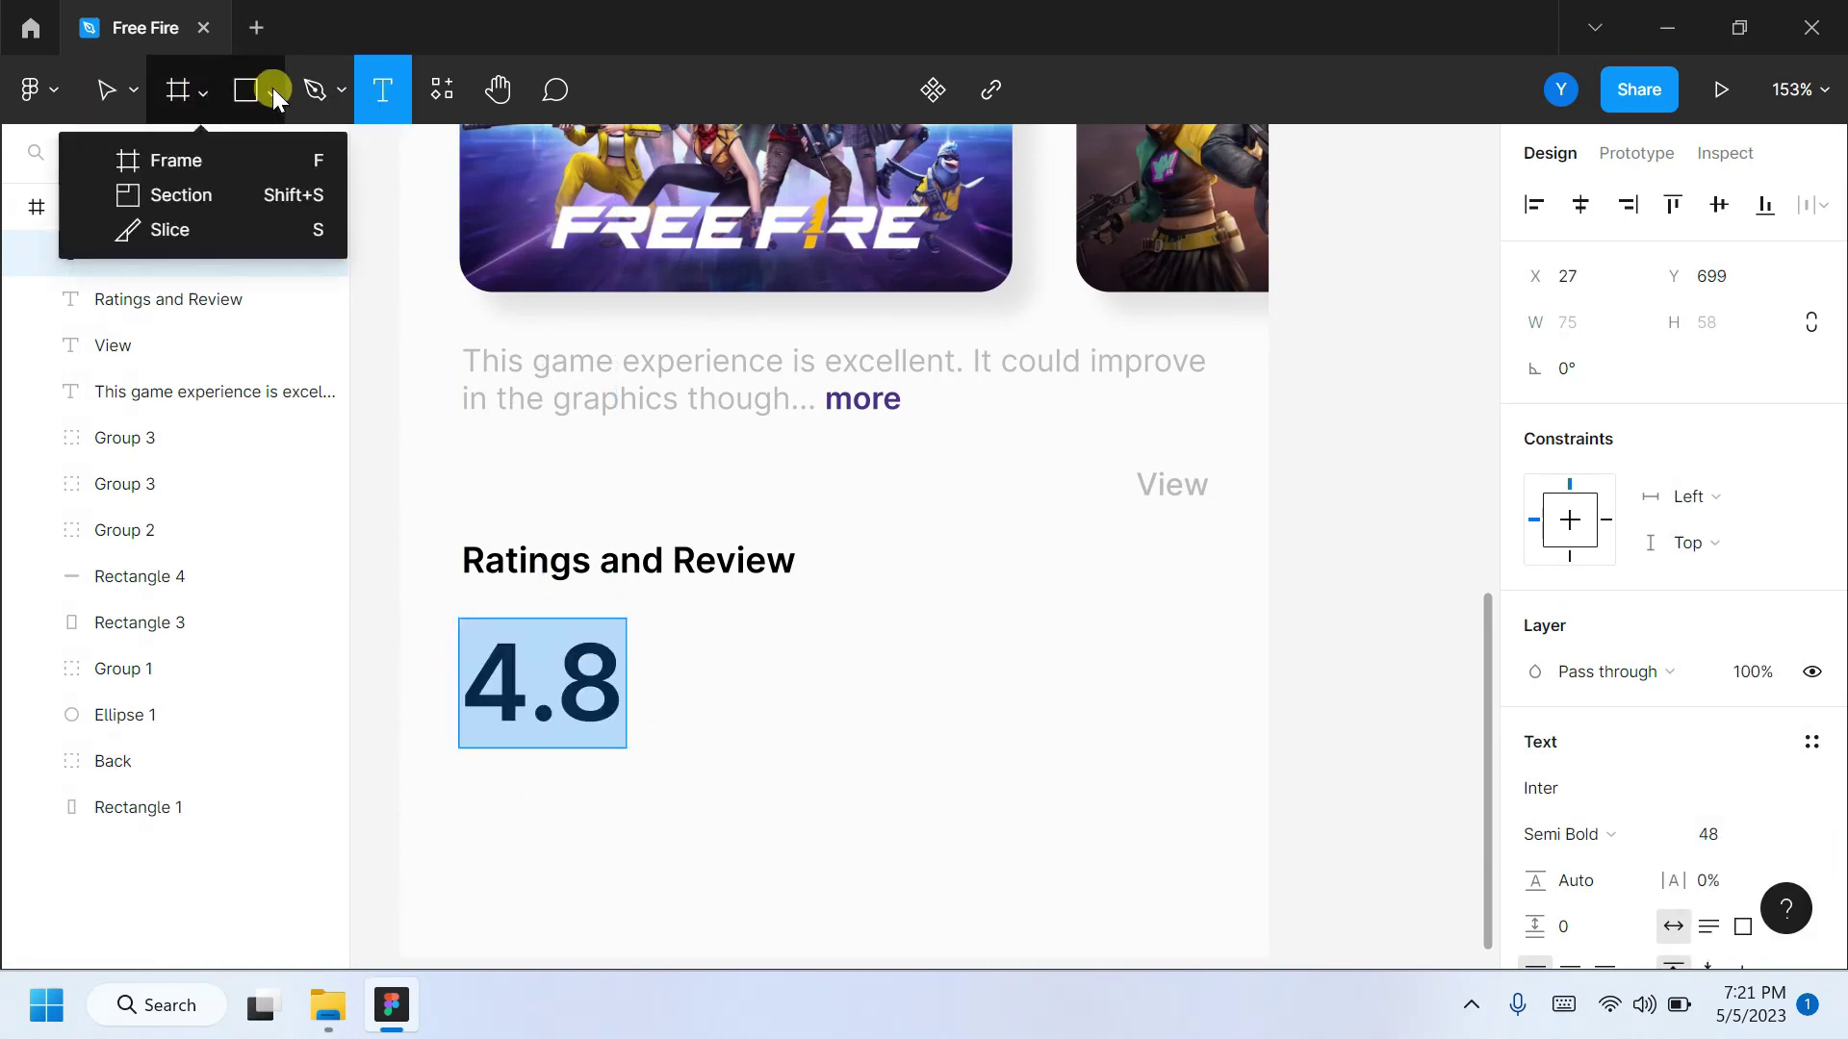
left_click(186, 334)
mouse_move(674, 652)
left_mouse_down()
mouse_move(704, 686)
mouse_move(737, 668)
left_mouse_up()
Give the star a 0.3 corner radius and duplicate it into a row of stars.
left_click(1695, 369)
type("0.3")
key("Return")
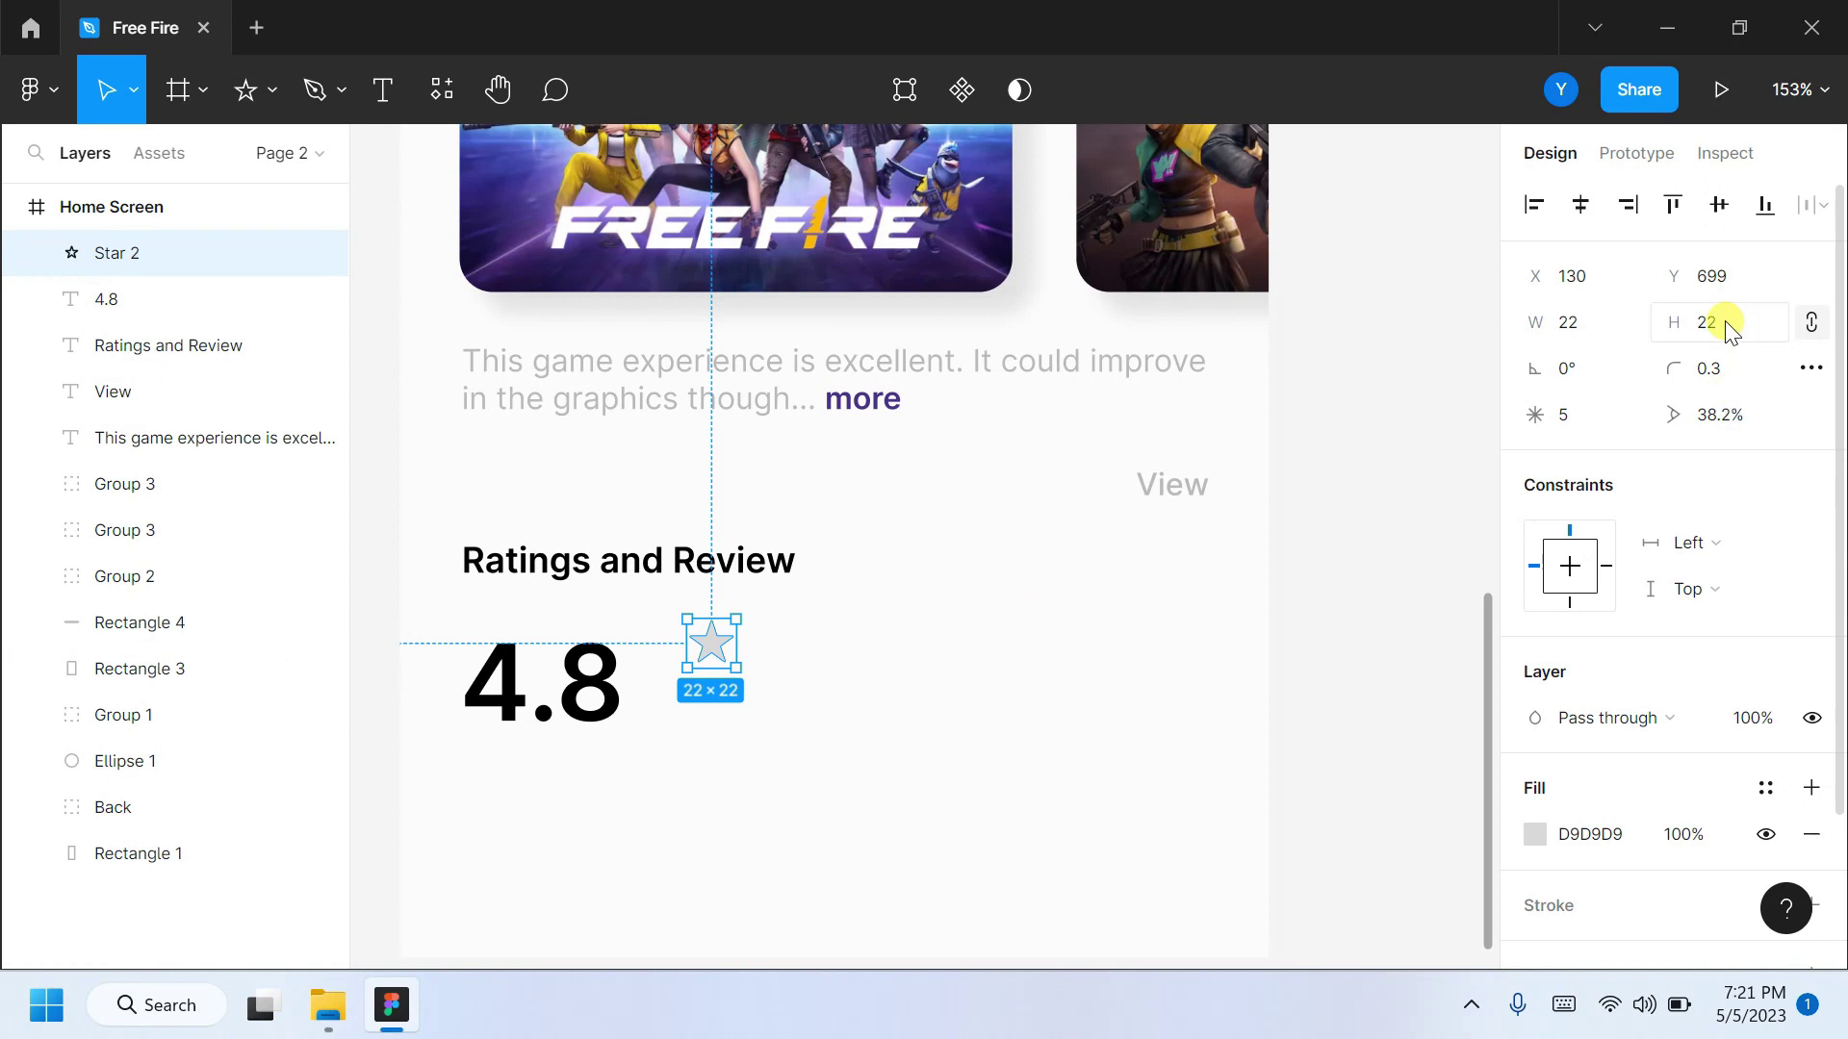
left_click(1537, 832)
left_click(1474, 212)
left_click_drag(717, 650, 825, 647)
left_click_drag(830, 645, 904, 644)
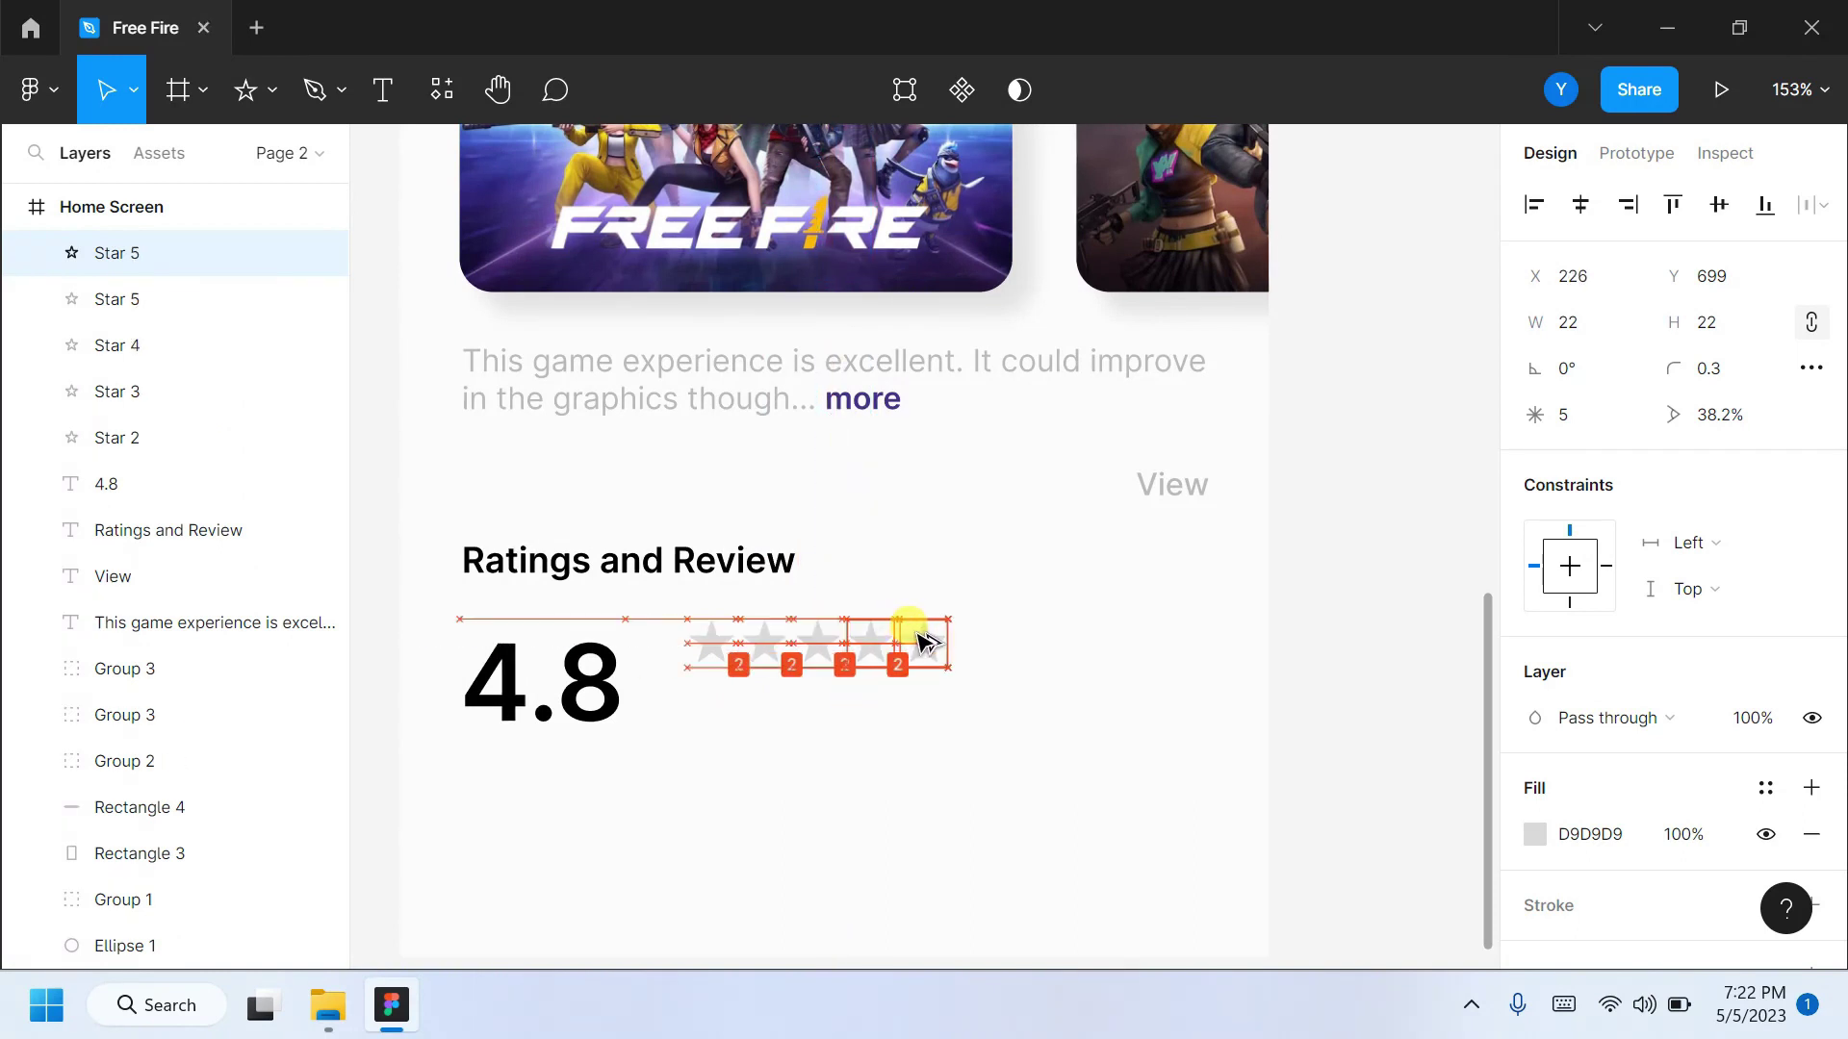
Fill the first four stars yellow, leaving the last one grey.
left_click(123, 436)
left_click(121, 298, "shift")
left_click(1530, 806)
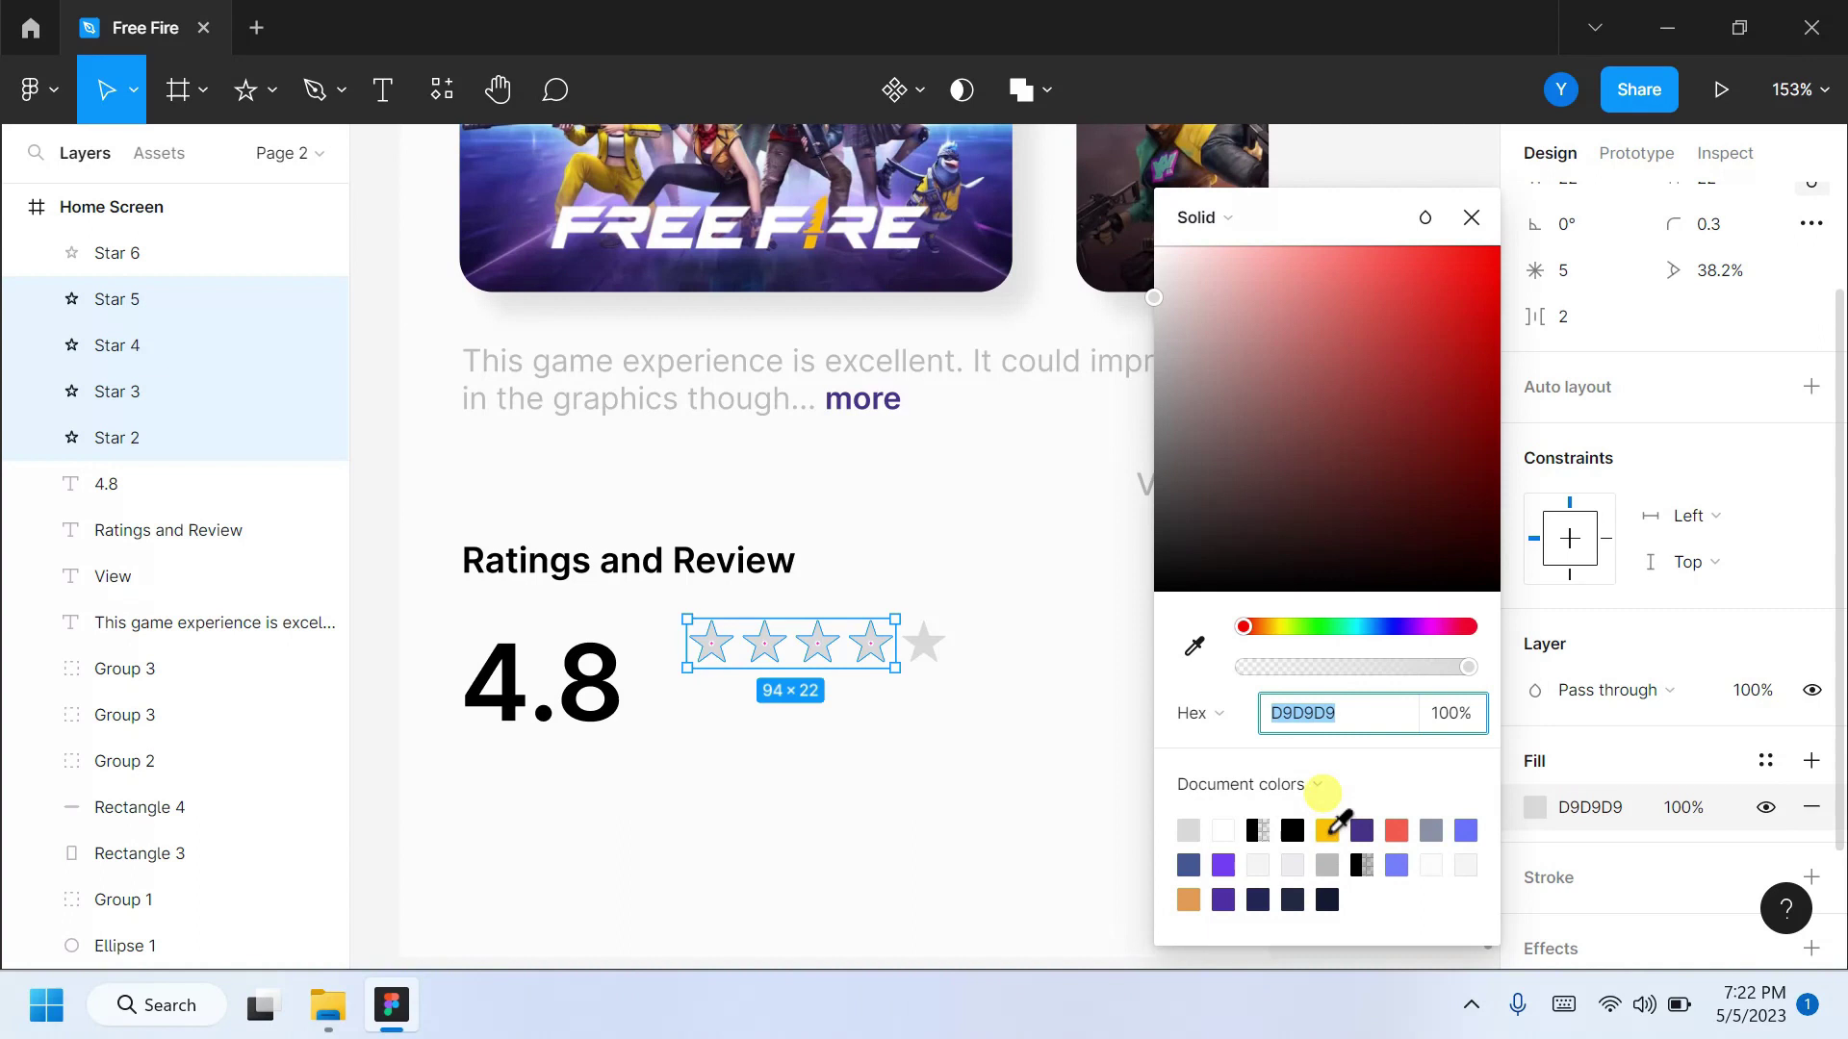
left_click(1327, 830)
left_click(108, 252, "shift")
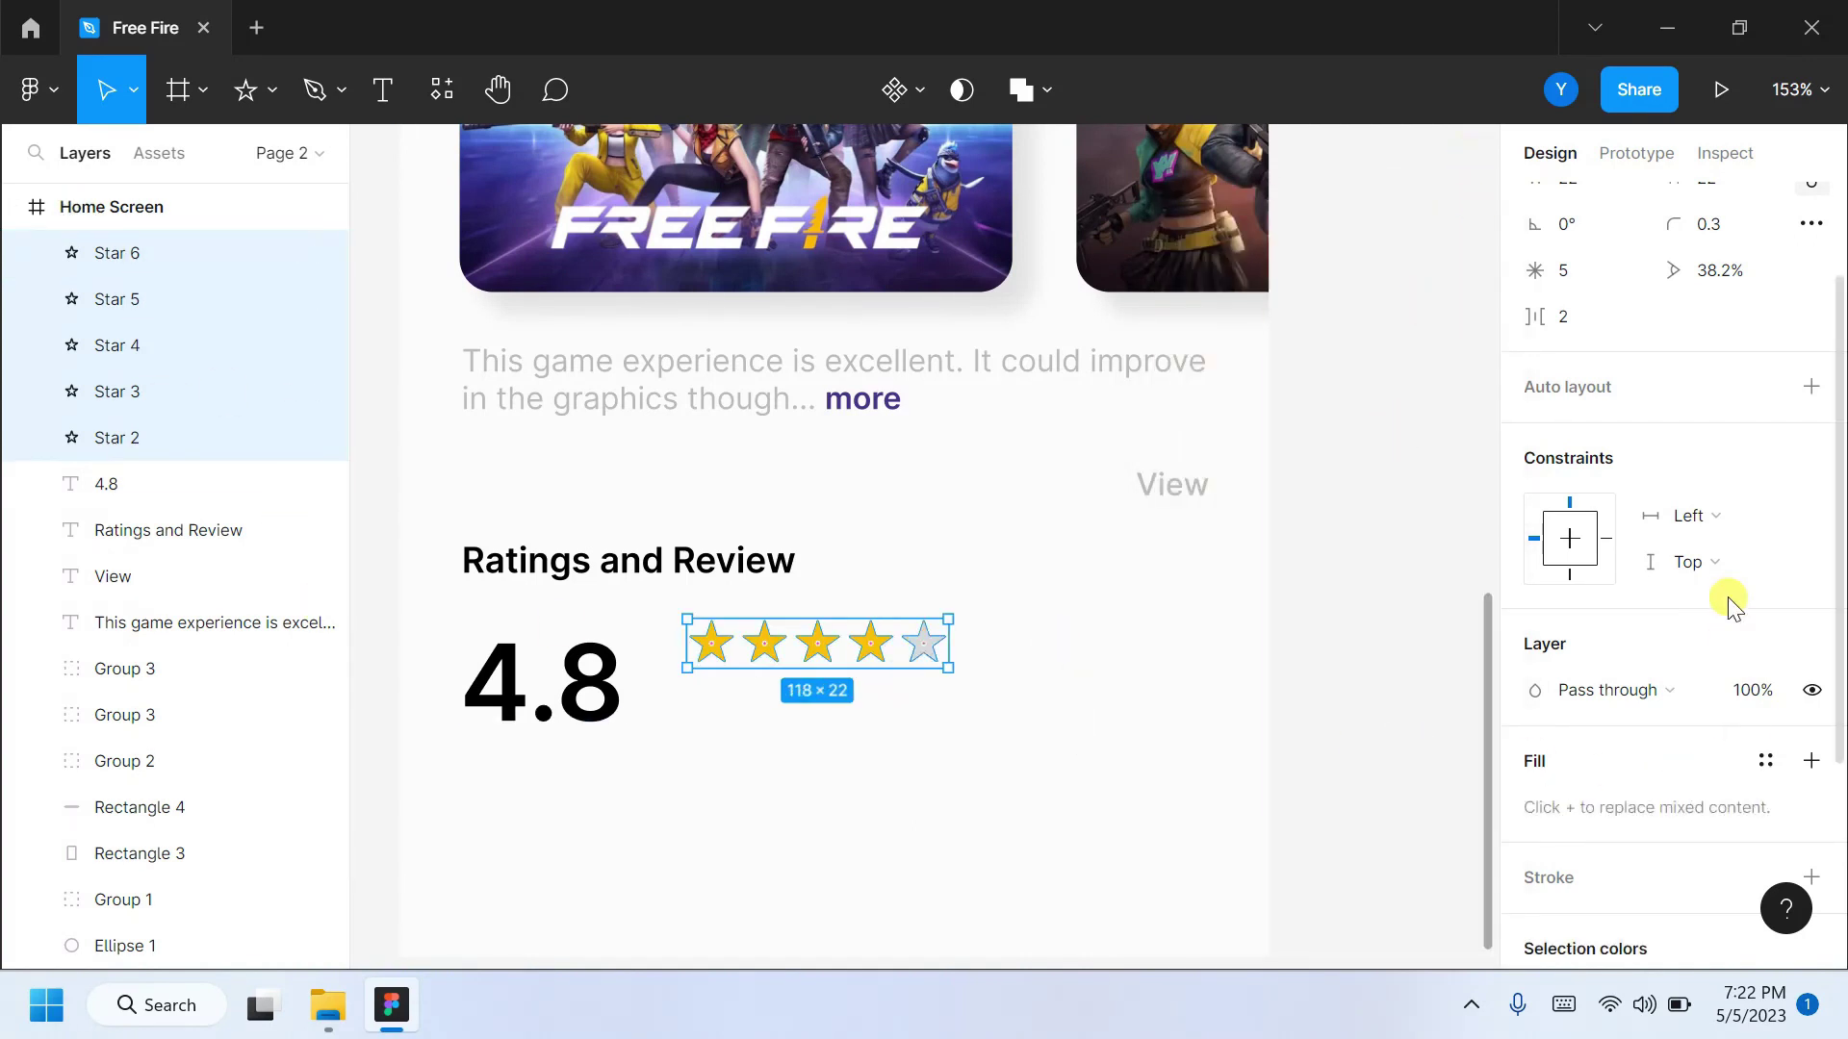
key("Left")
key("Left")
key("Left")
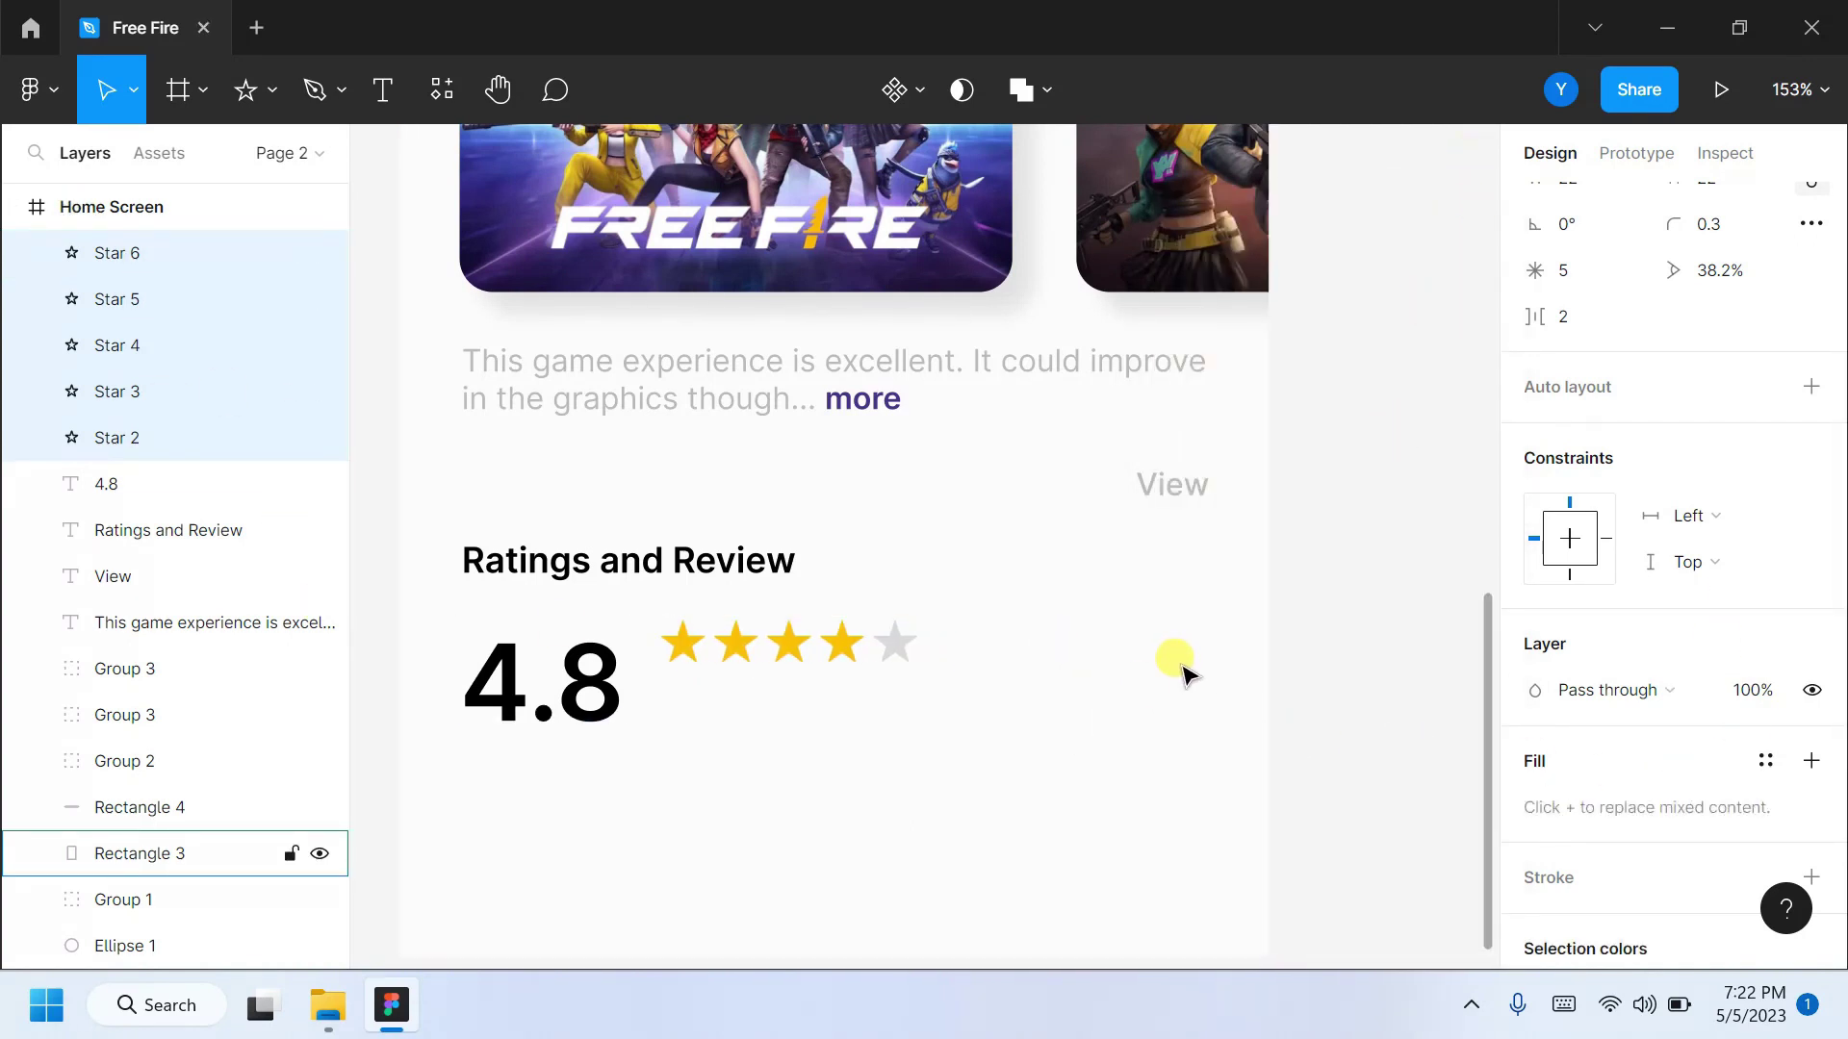
Set all five stars to a 0.5 corner radius and group them.
scroll(1641, 721, "down", 3)
scroll(1647, 726, "up", 5)
type("0.5")
key("Return")
scroll(1366, 607, "down", 1)
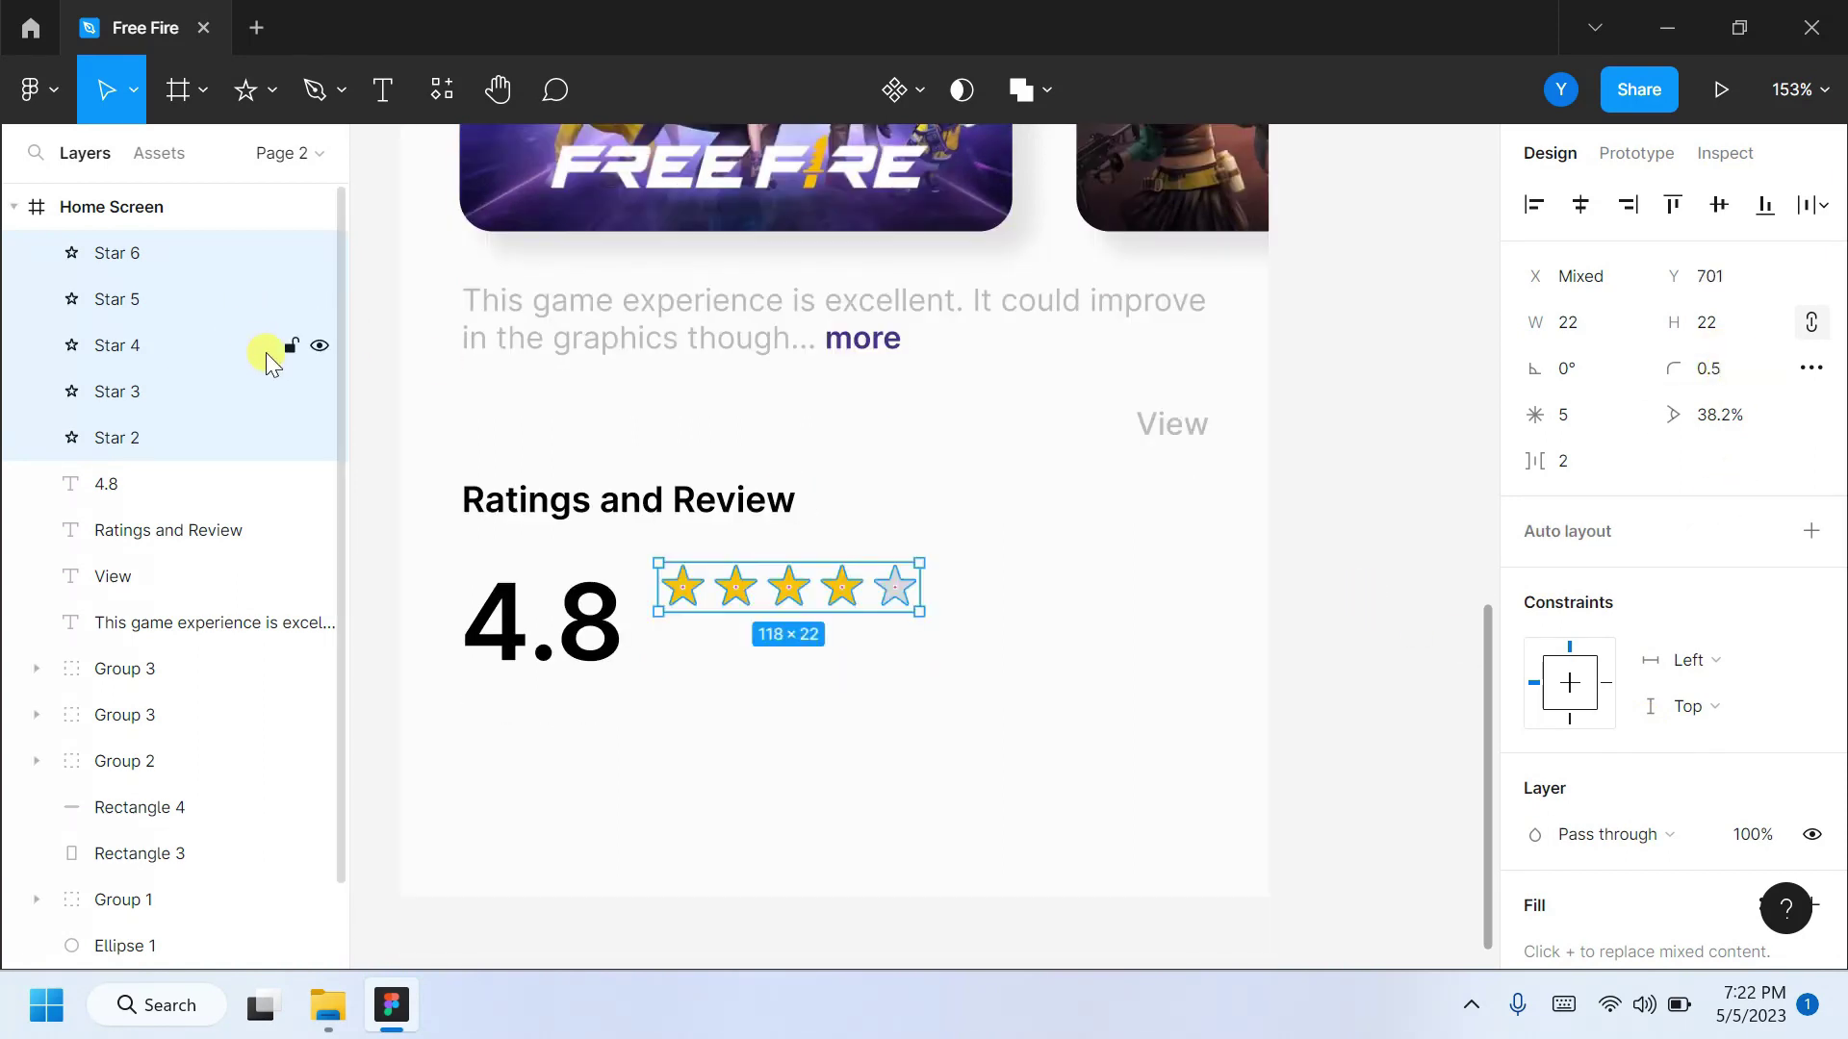
key("ctrl+g")
double_click(123, 252)
Name the group 'Star' and add a '512 review' caption at size 16.
type("Star")
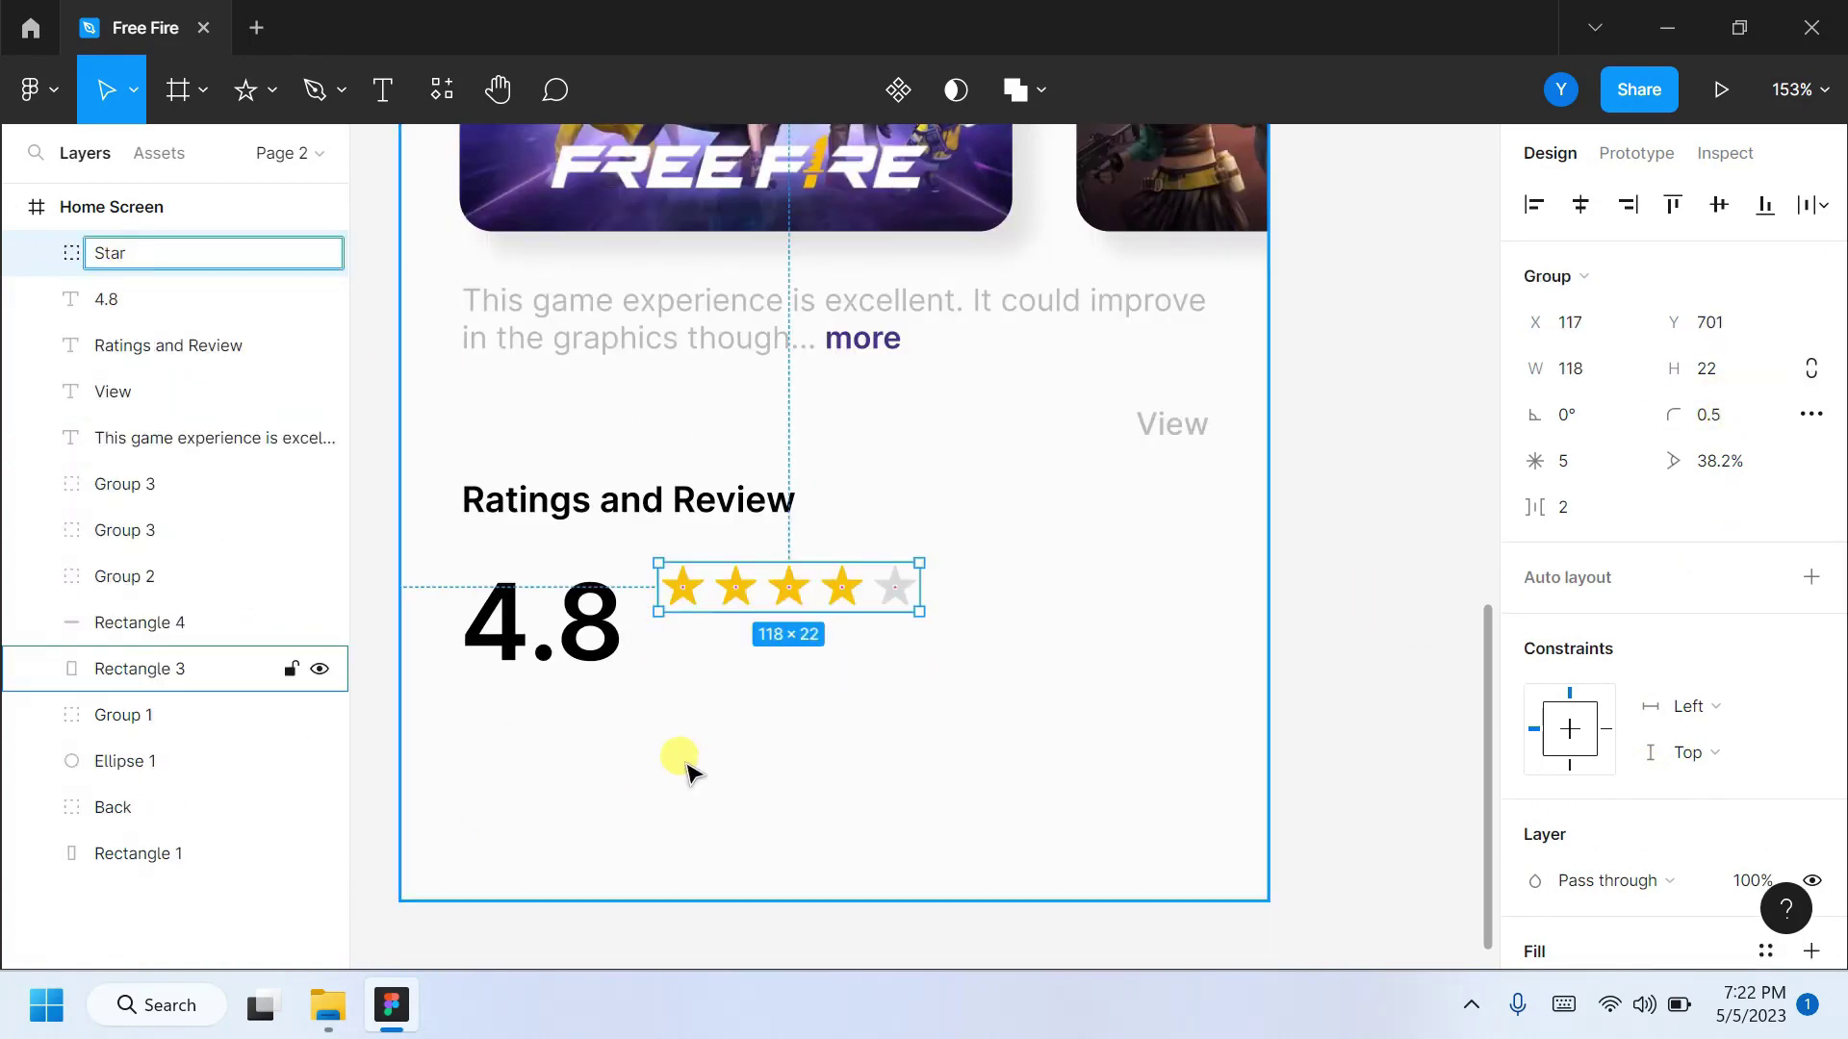
left_click(383, 89)
left_click(674, 630)
type("512 ")
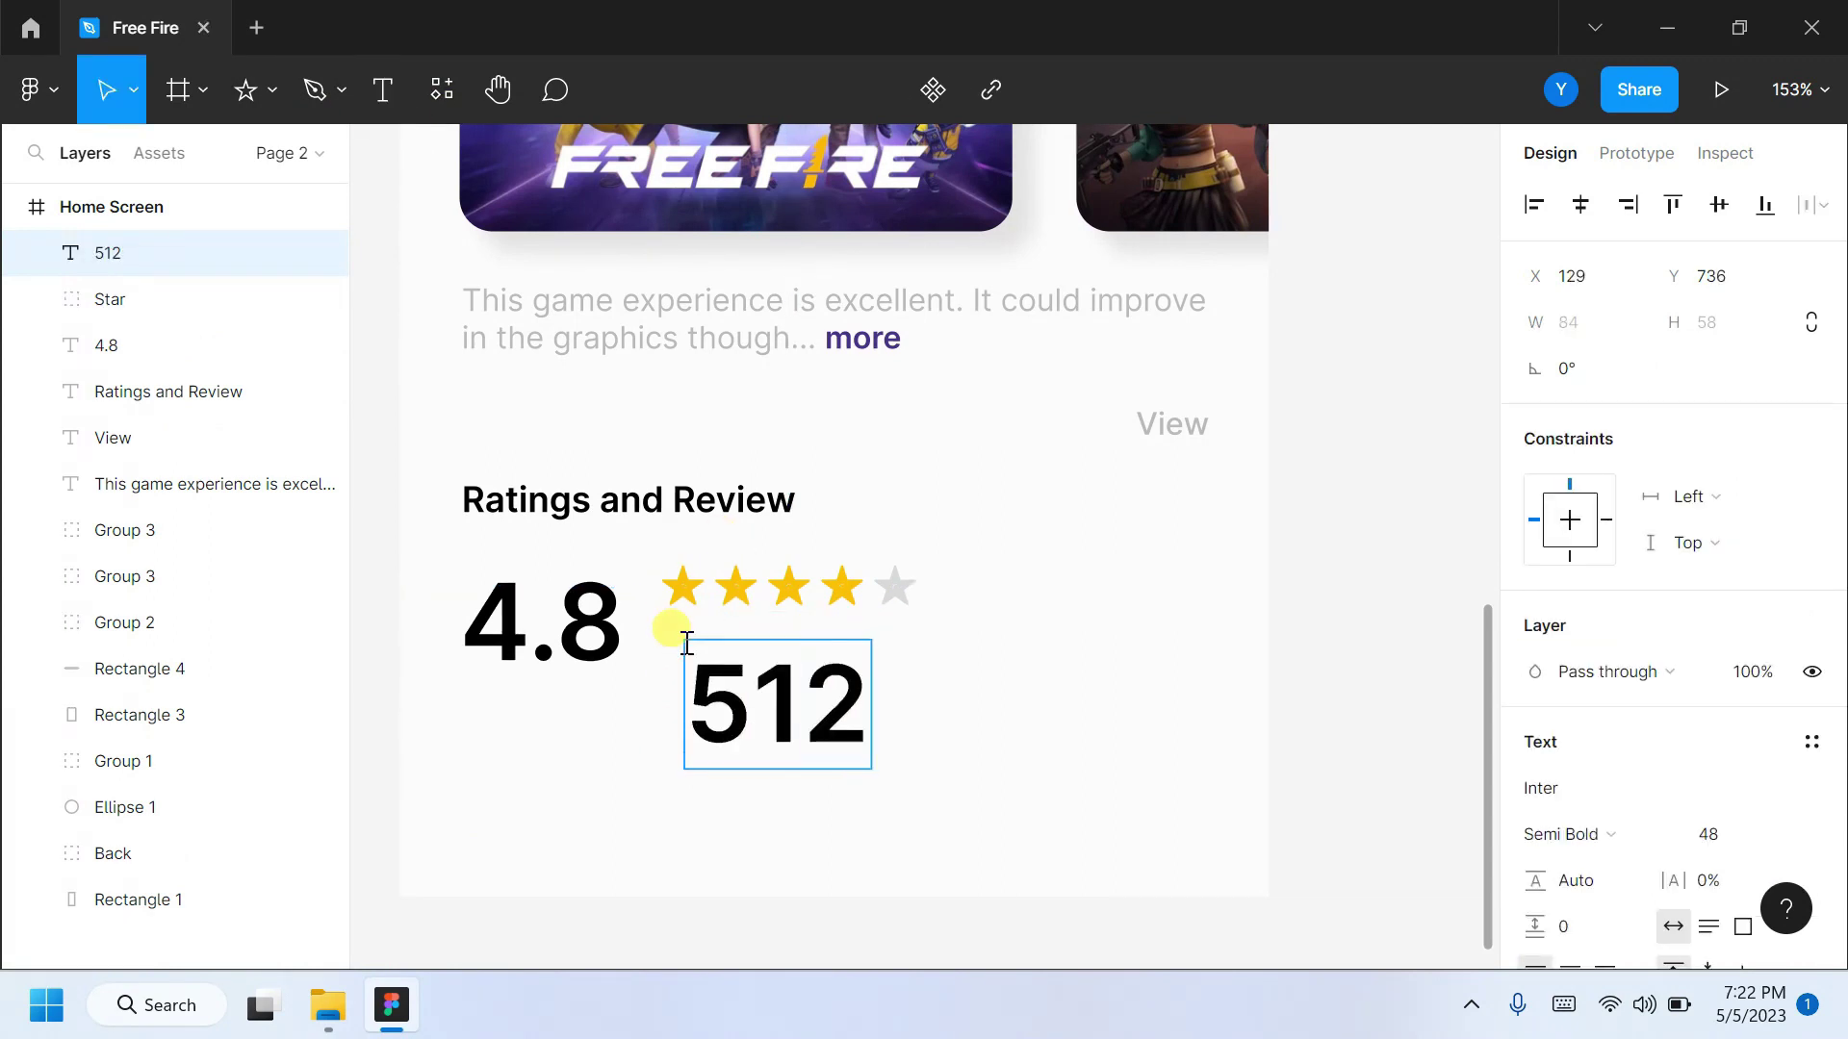
type("review")
key("ctrl+a")
left_click(1722, 833)
left_click(1741, 616)
Colour the caption light grey and move it under the stars.
left_click(1569, 834)
left_click(1627, 393)
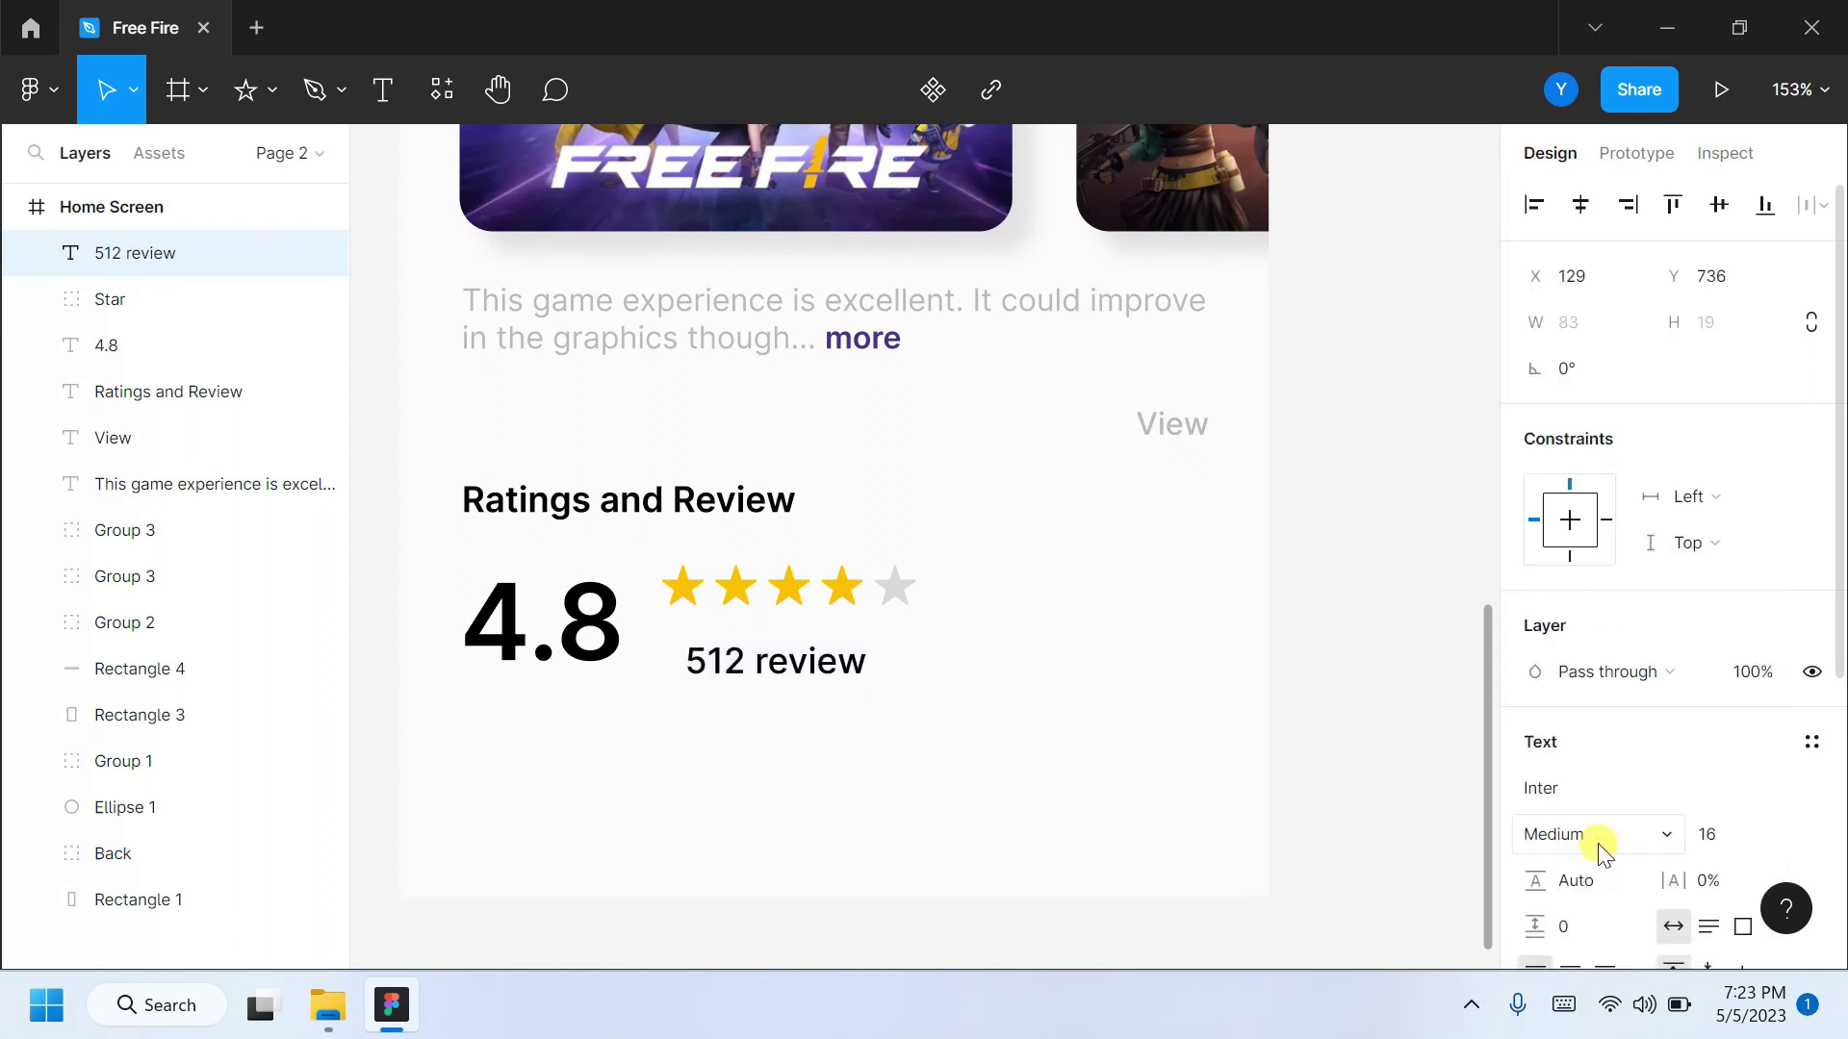
scroll(1556, 912, "down", 3)
left_click(1535, 814)
left_click(1339, 833)
key("Escape")
left_click_drag(760, 666, 751, 653)
Switch the 512 review caption to Regular weight.
left_click(1559, 546)
left_click(1589, 359)
left_click(1671, 540)
left_click(1221, 507)
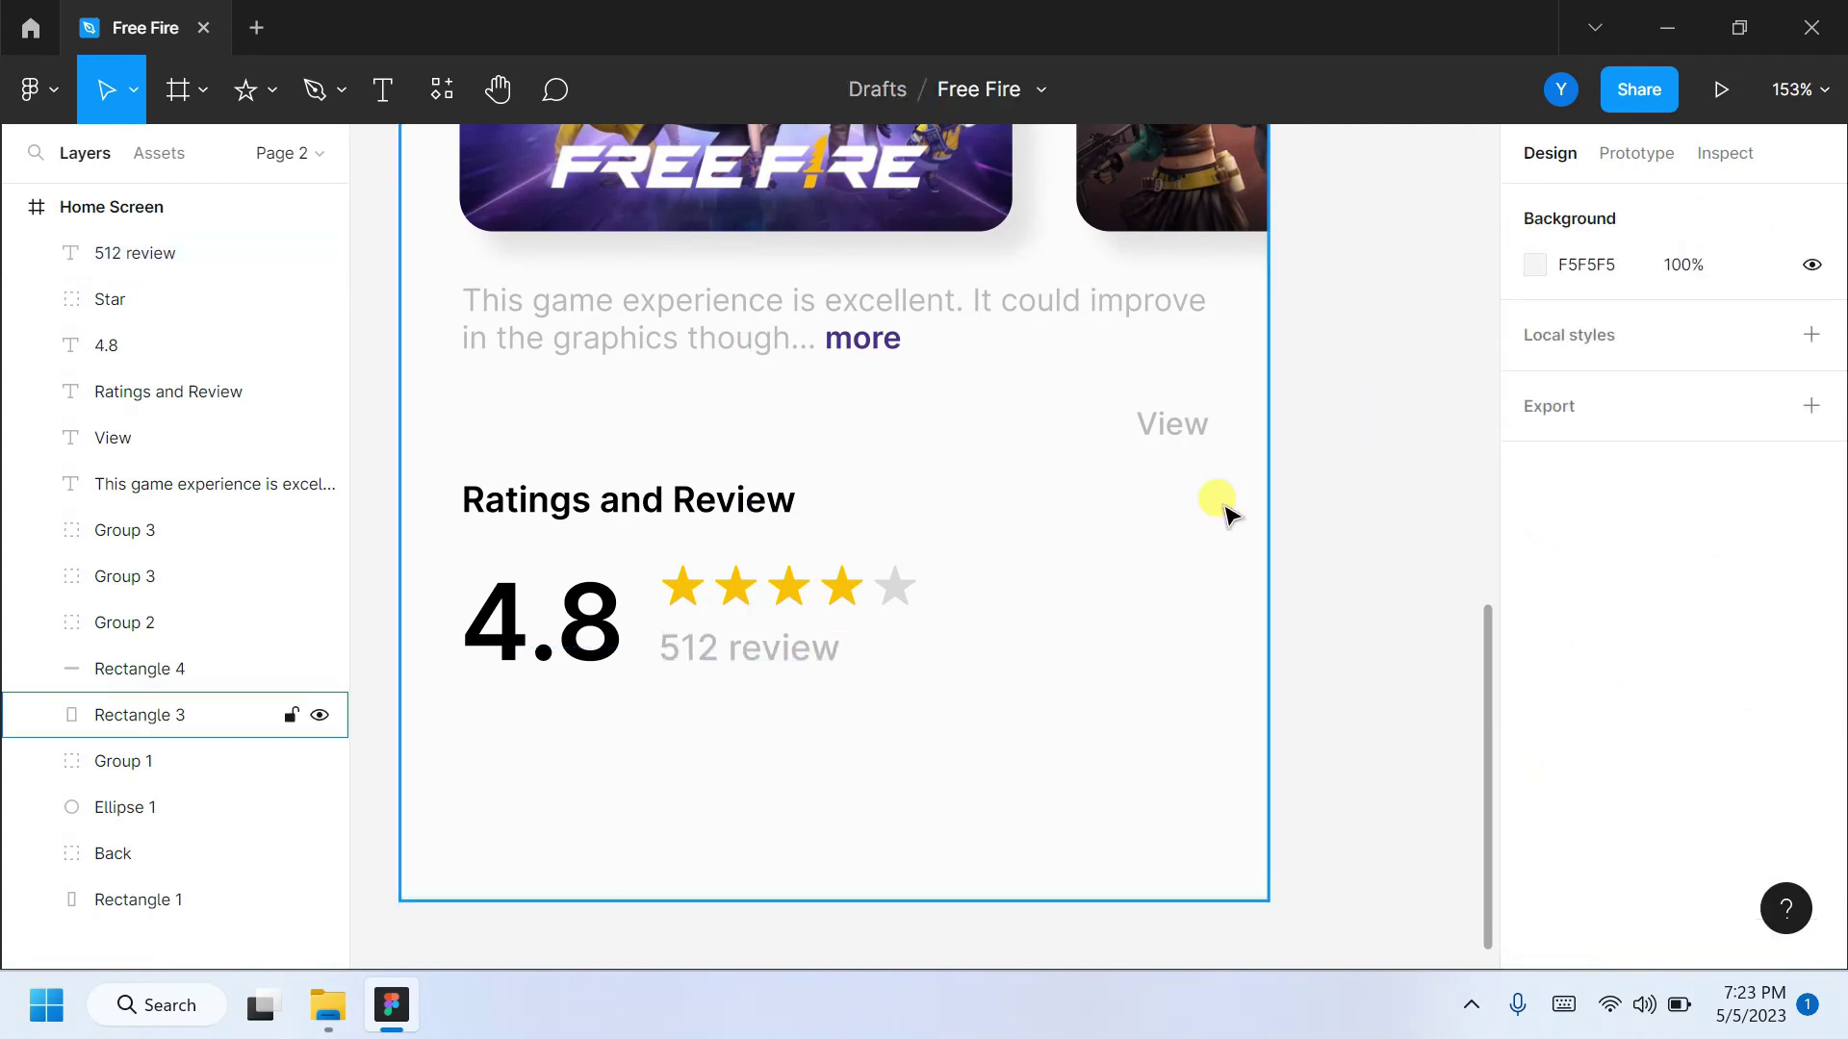
scroll(1362, 605, "down", 1)
scroll(1360, 602, "down", 1)
Draw a 340-wide, 48-high button bar below the rating section.
left_click(271, 89)
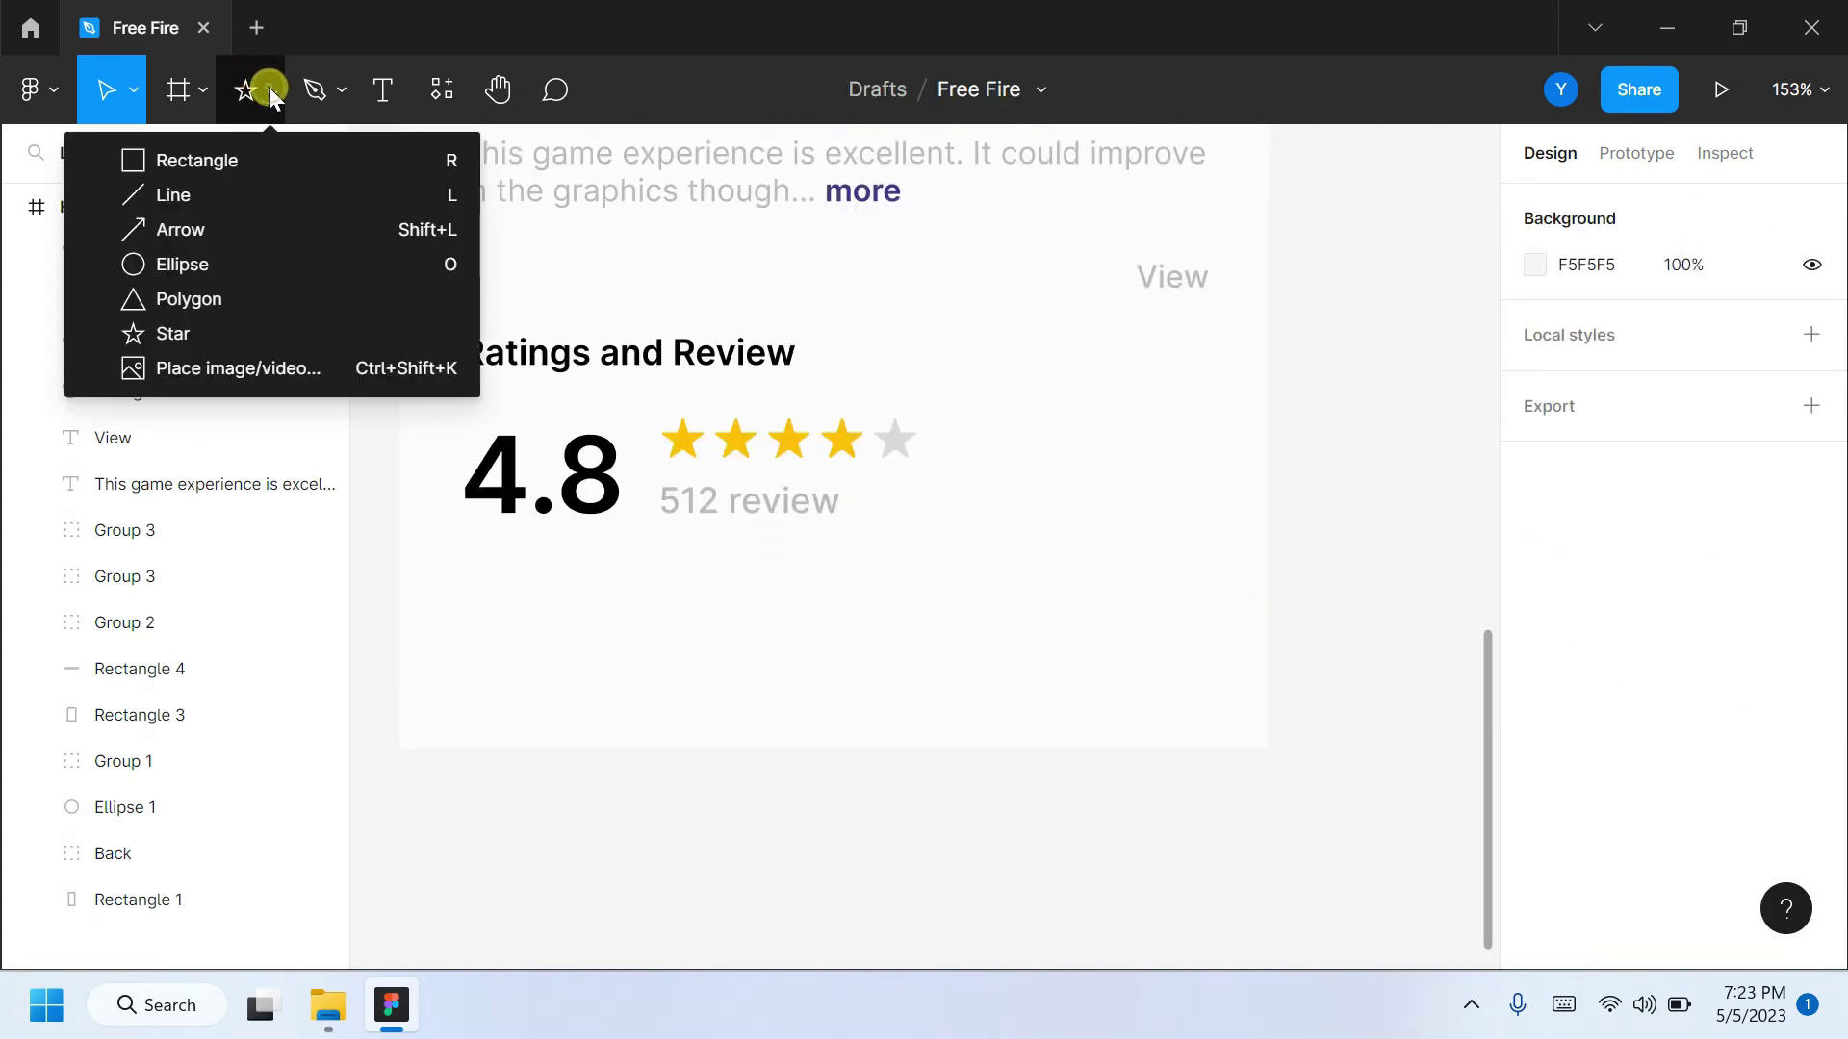
left_click(192, 157)
left_click(111, 207)
left_click(1765, 693)
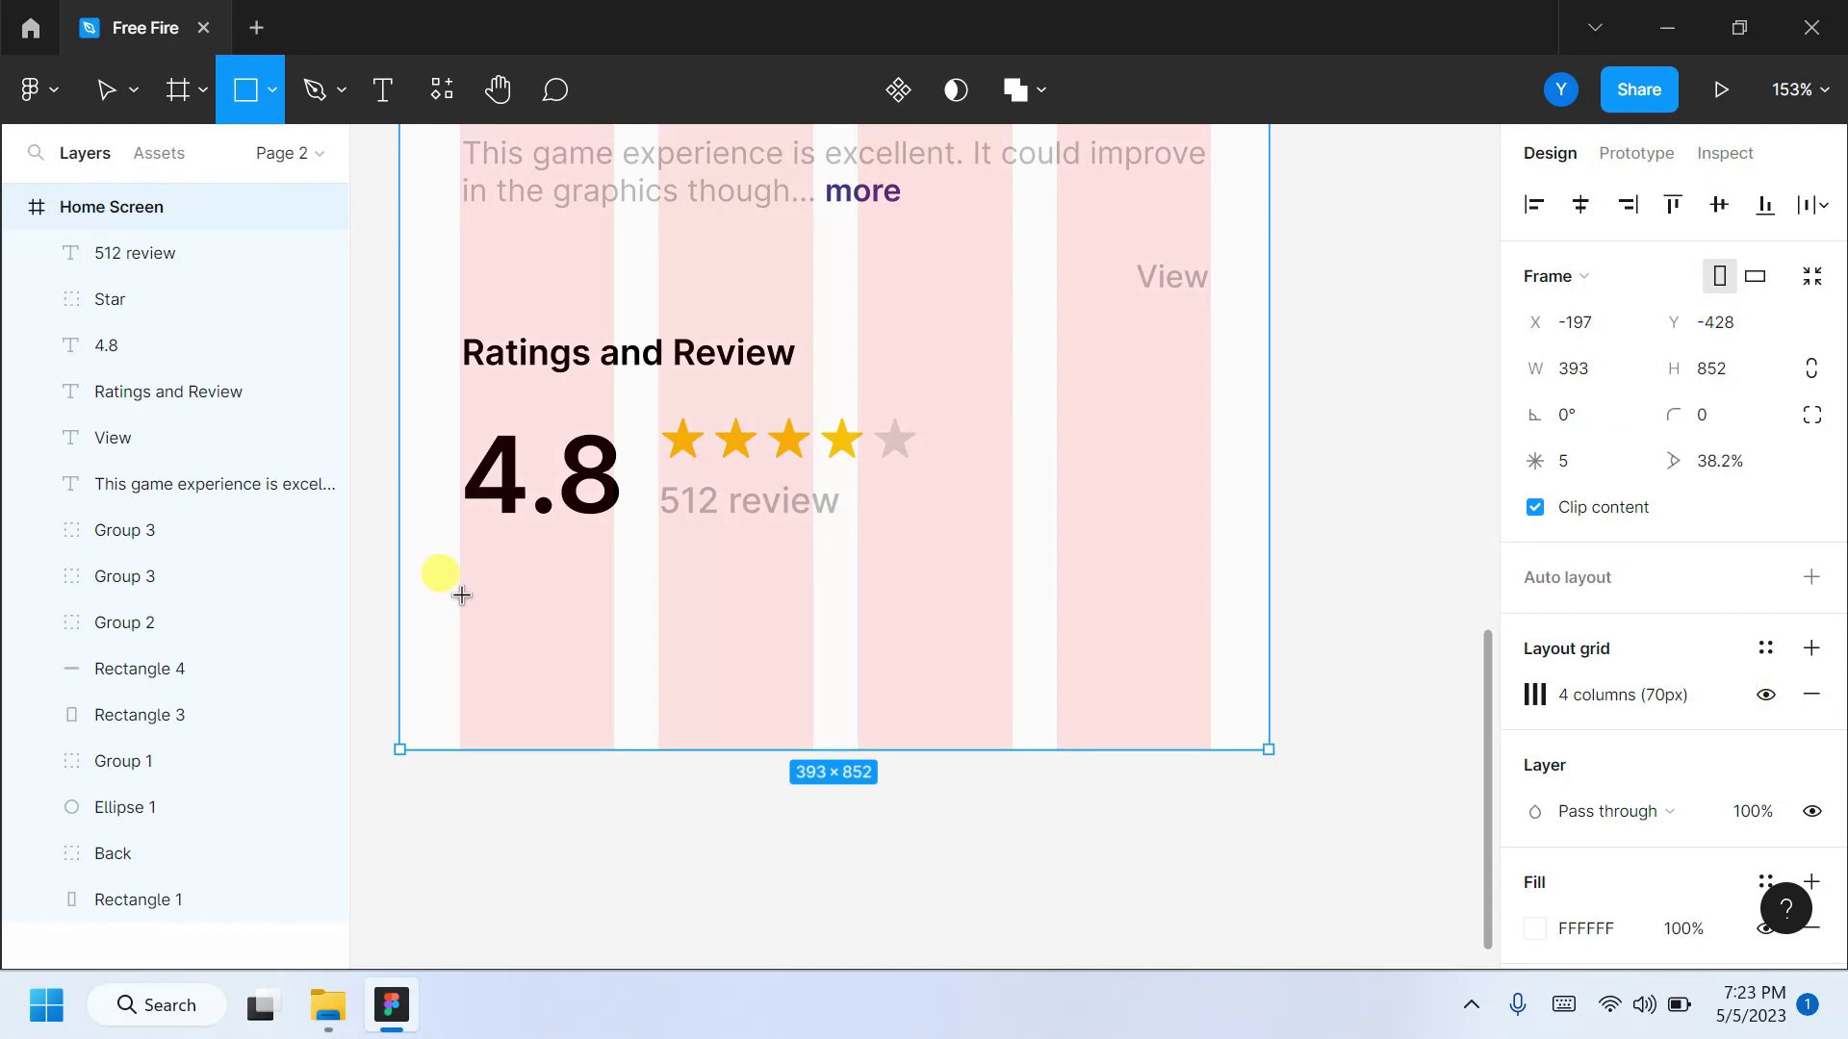
left_click_drag(459, 593, 1209, 693)
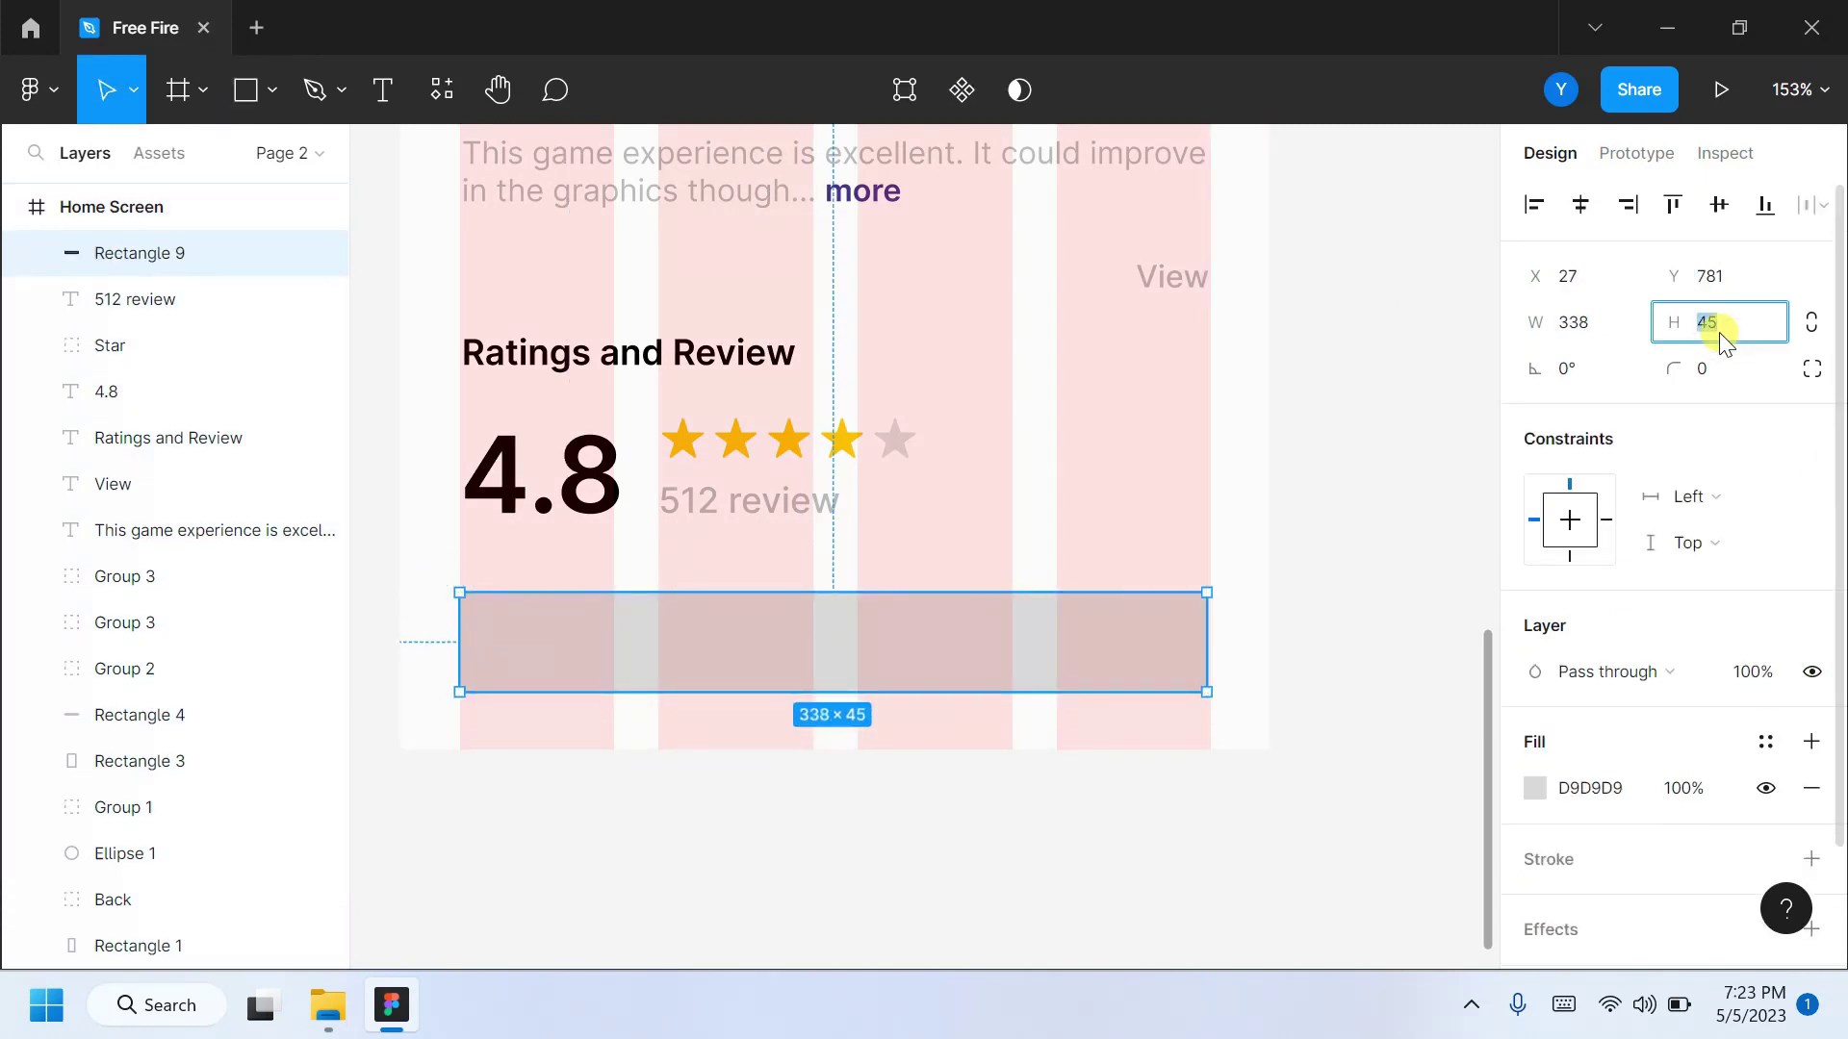
type("50")
key("Return")
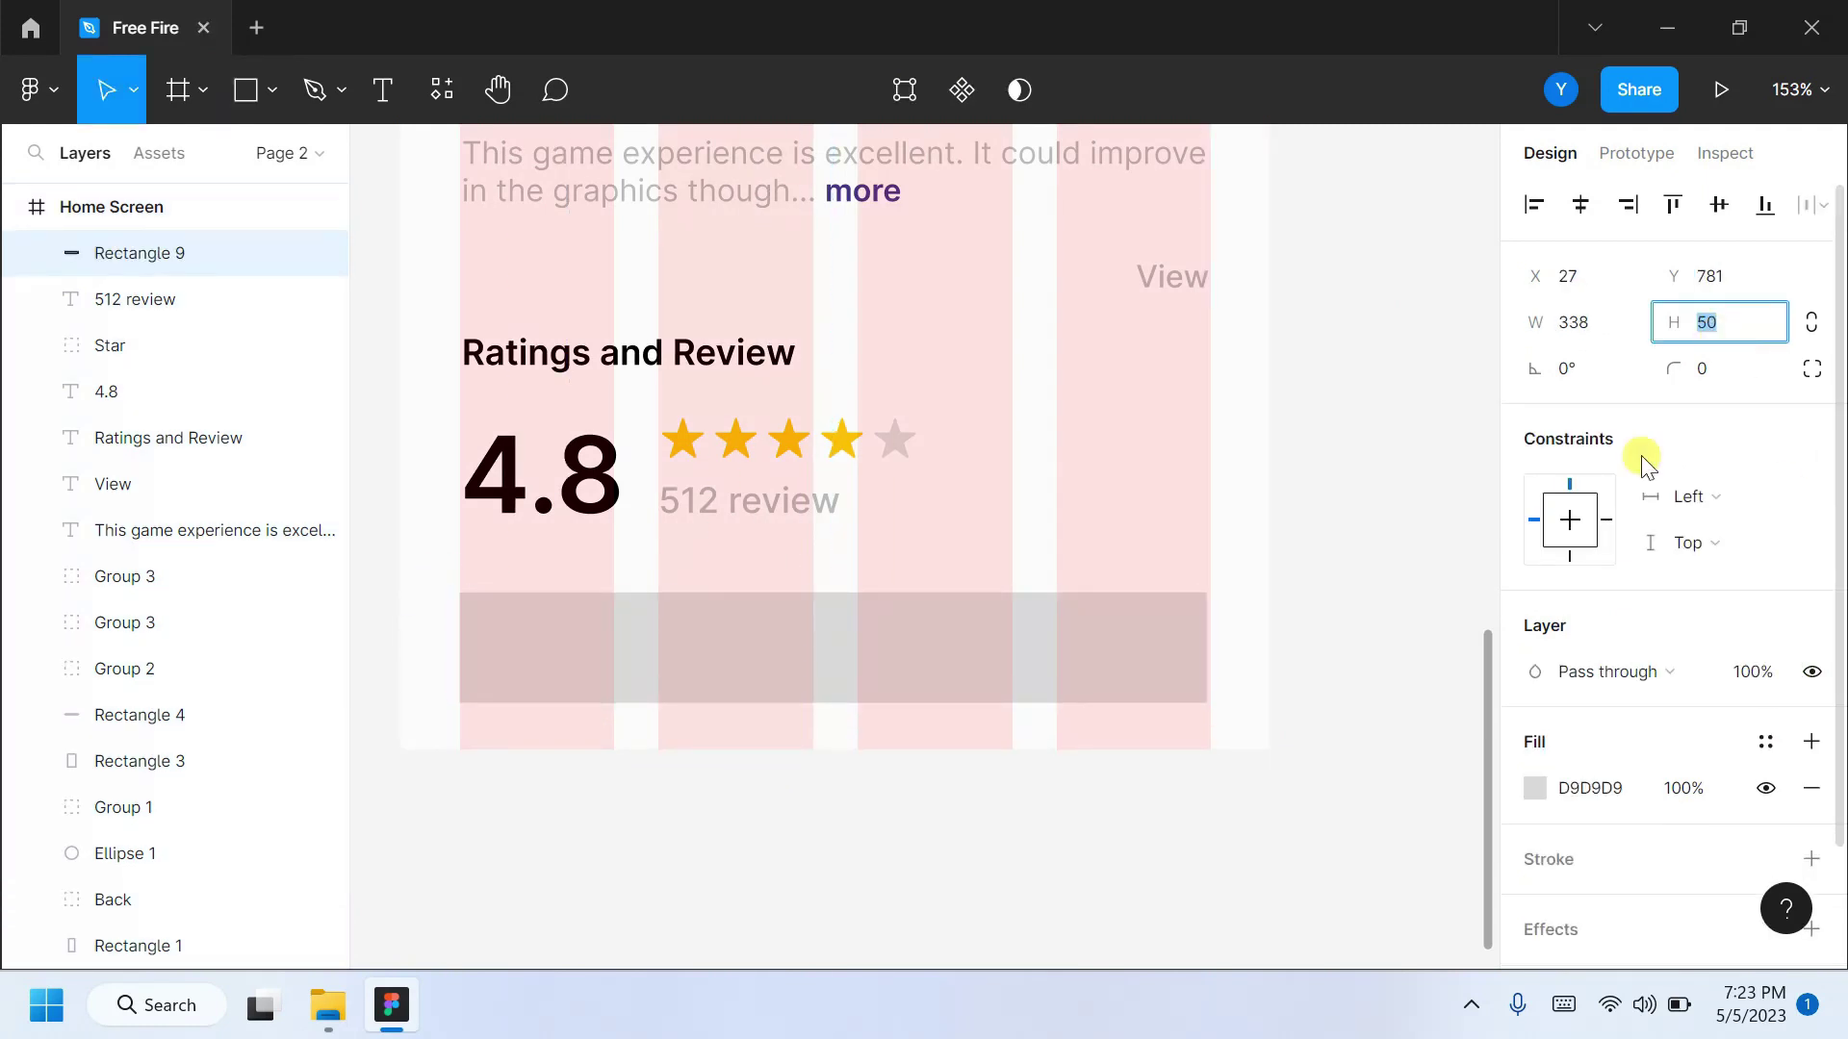
left_click_drag(1217, 620, 1212, 620)
left_click(1719, 325)
type("48")
key("Return")
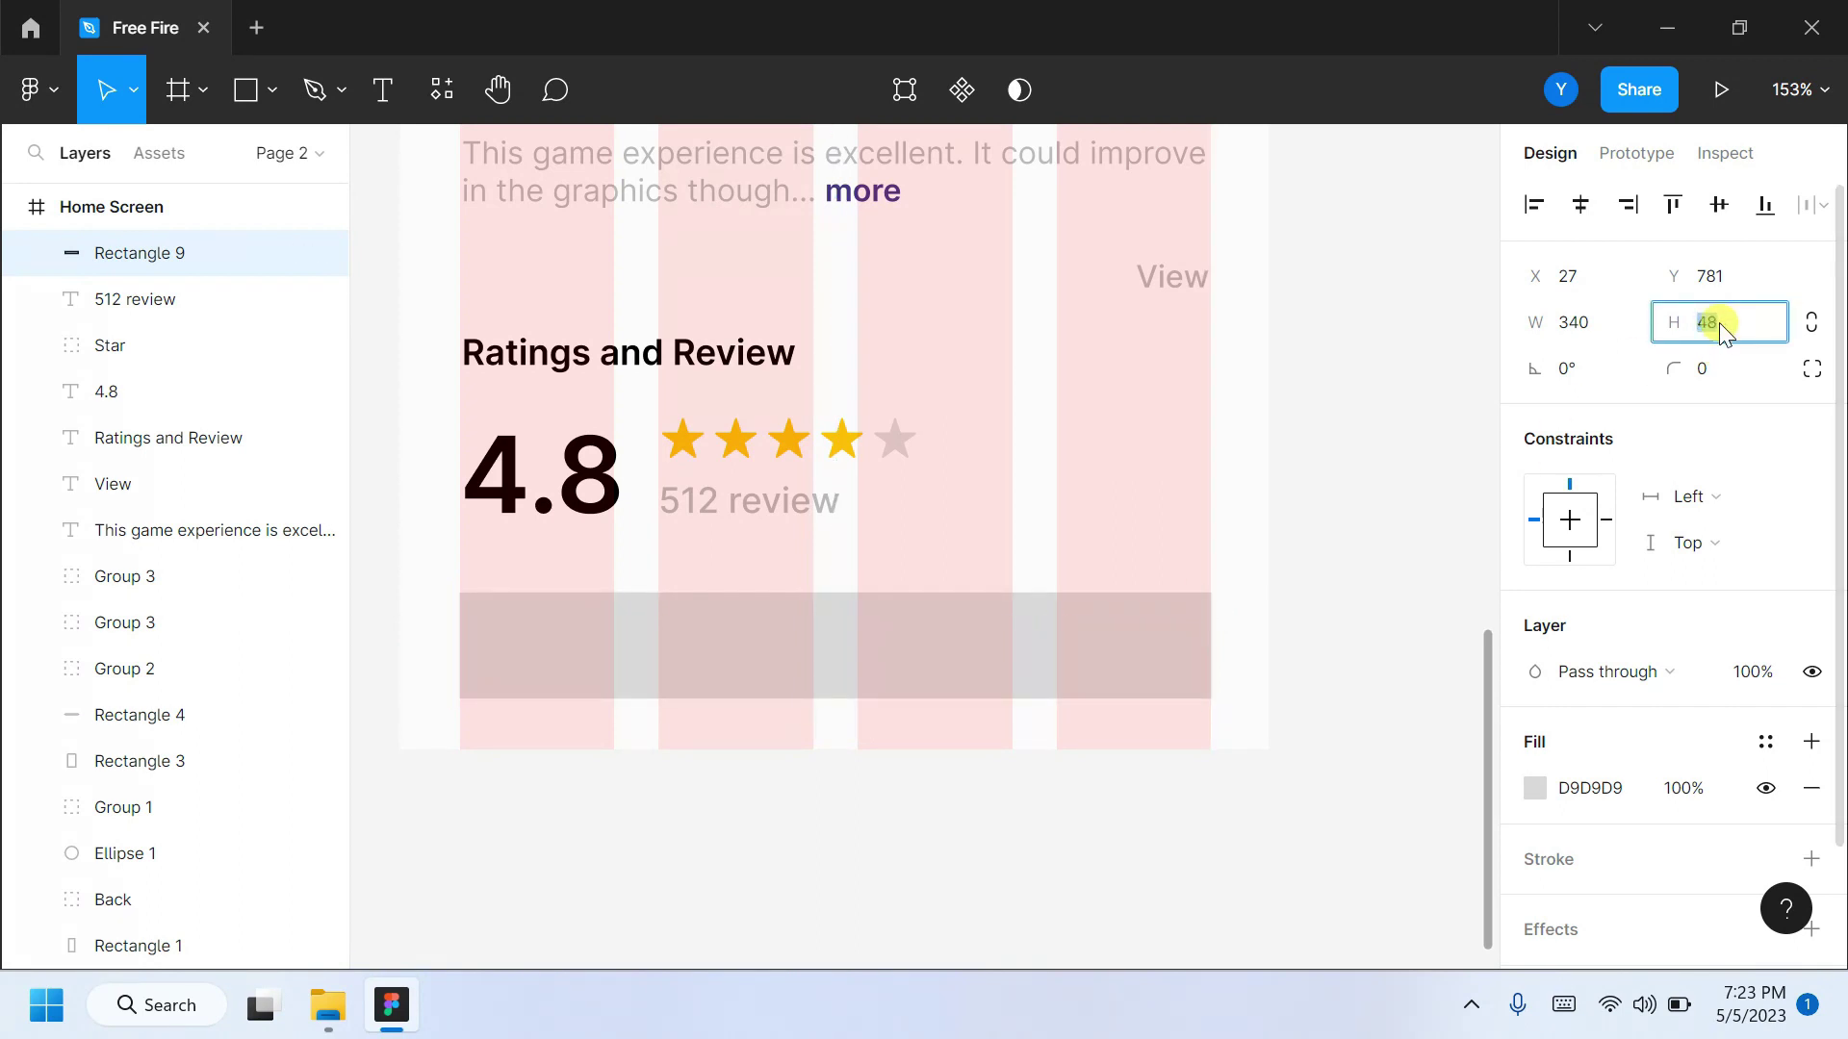
type("45")
left_click(908, 643)
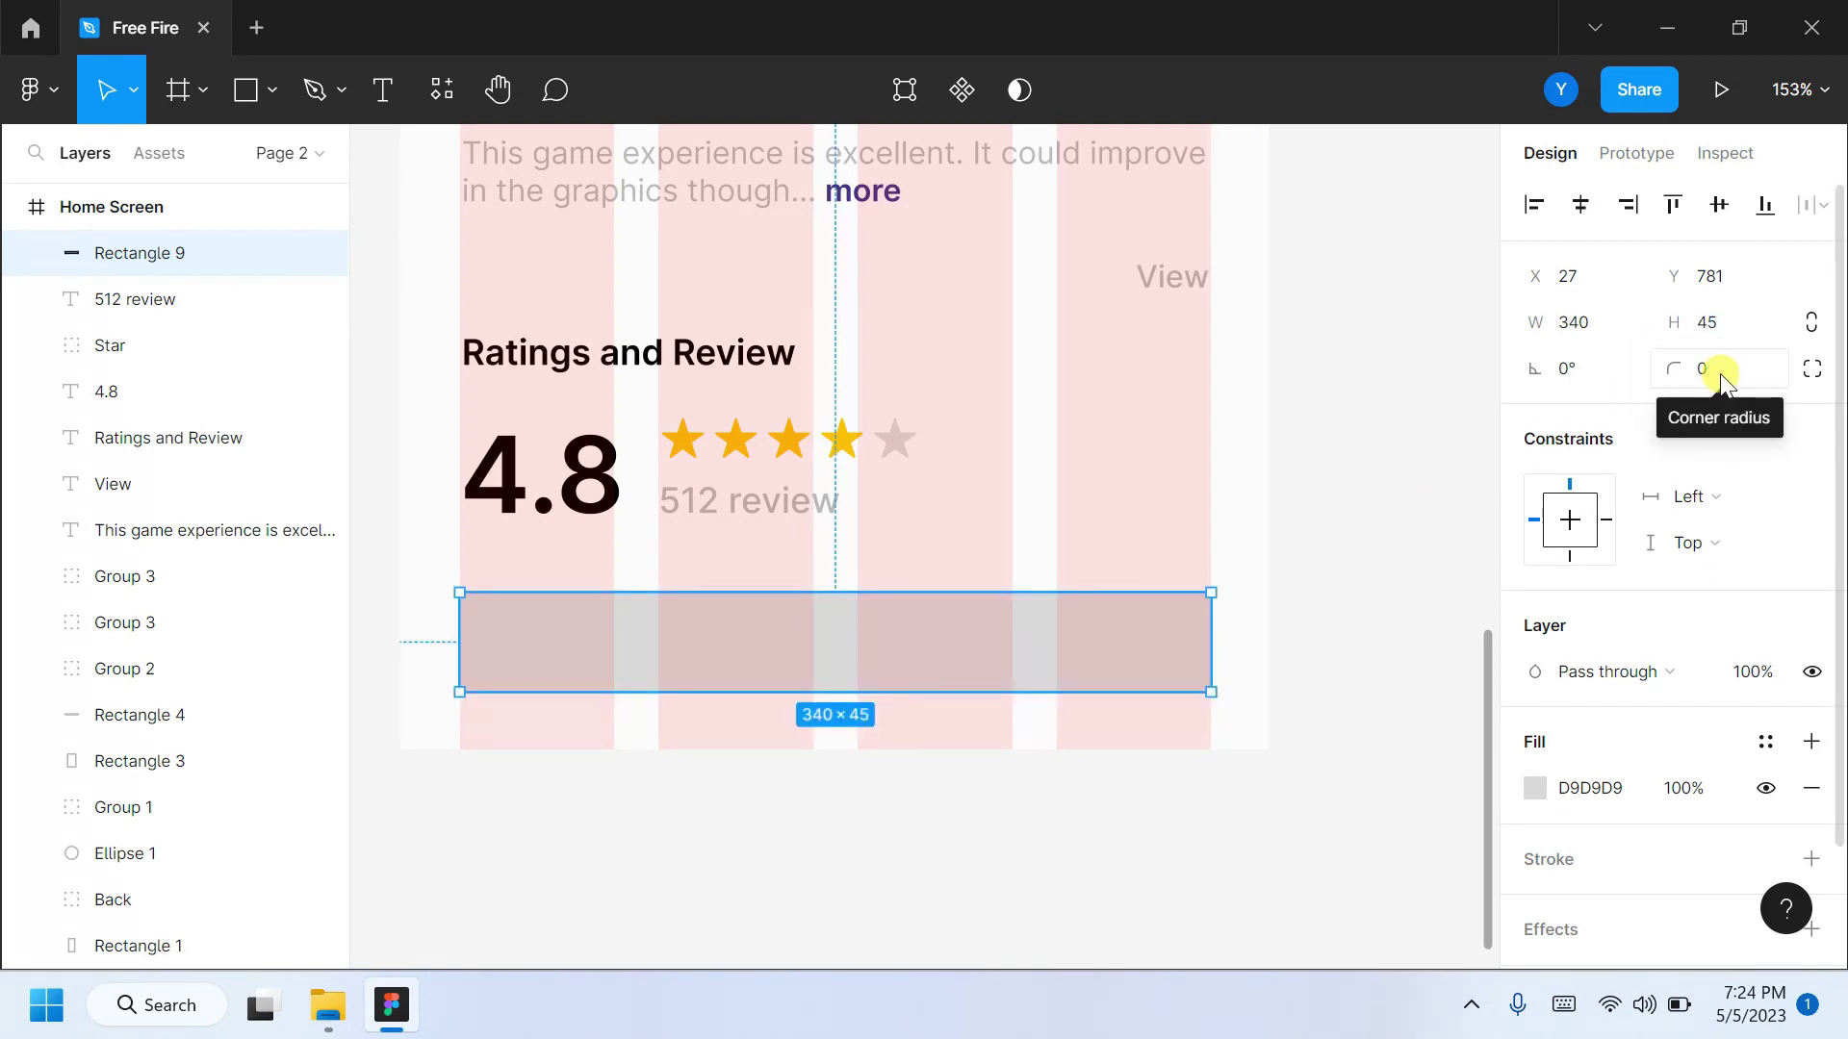
Round the bar's corners to 8 and fill it purple.
left_click(1728, 368)
type("6")
key("Return")
type("8")
key("Return")
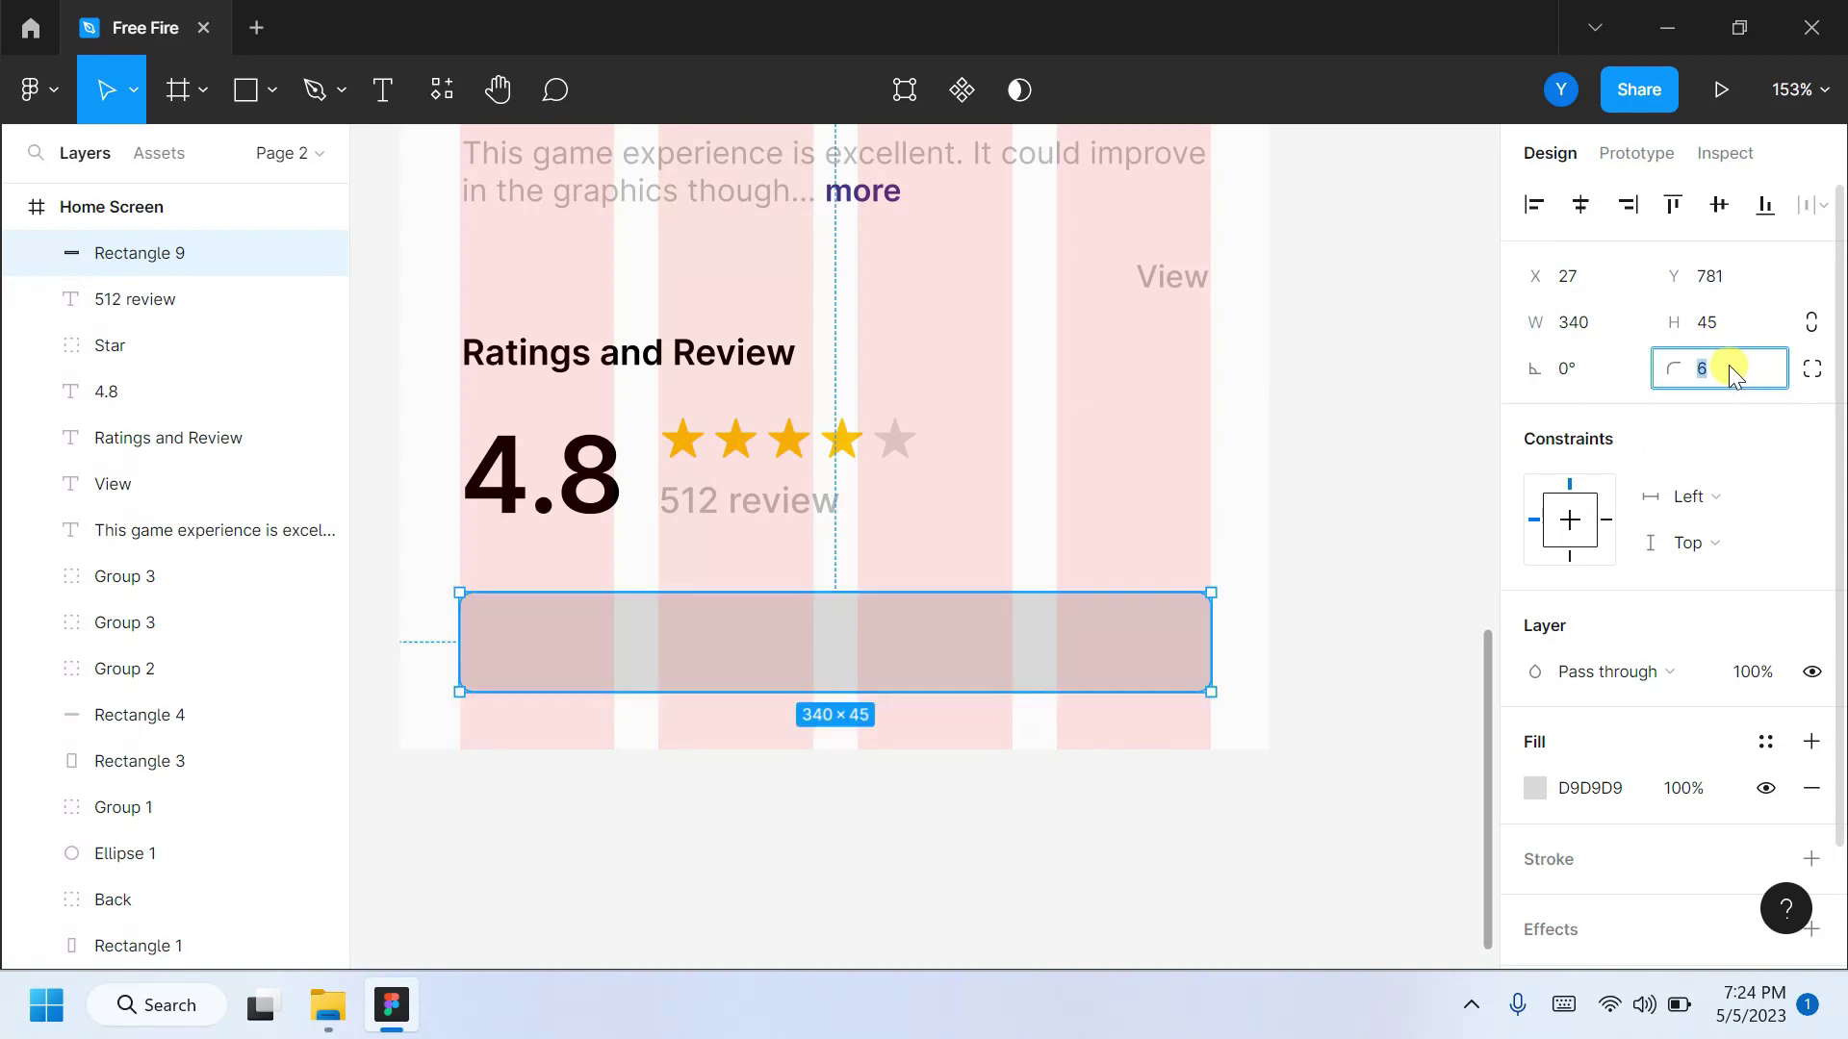
left_click(1535, 788)
left_click(1369, 826)
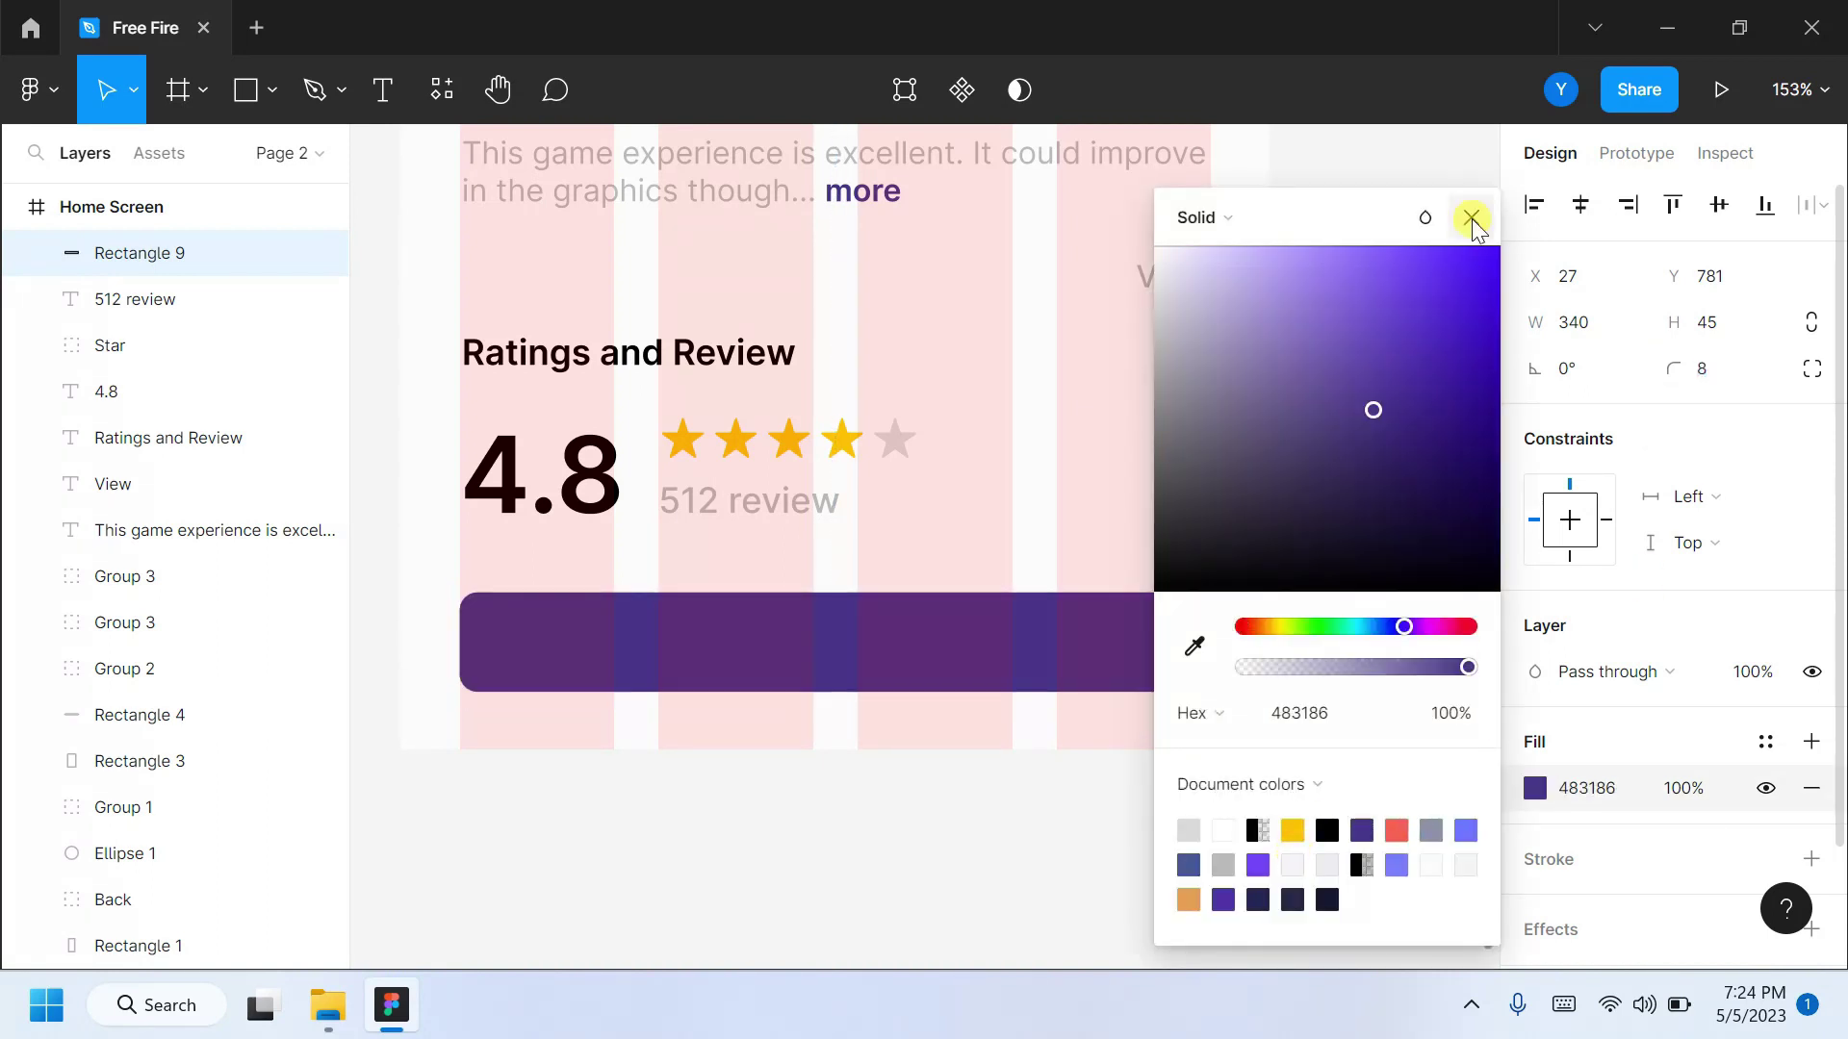
left_click(1470, 217)
Add 'Install Game' text centred on the purple button.
key("Escape")
left_click(1765, 695)
left_click(382, 89)
left_click(676, 624)
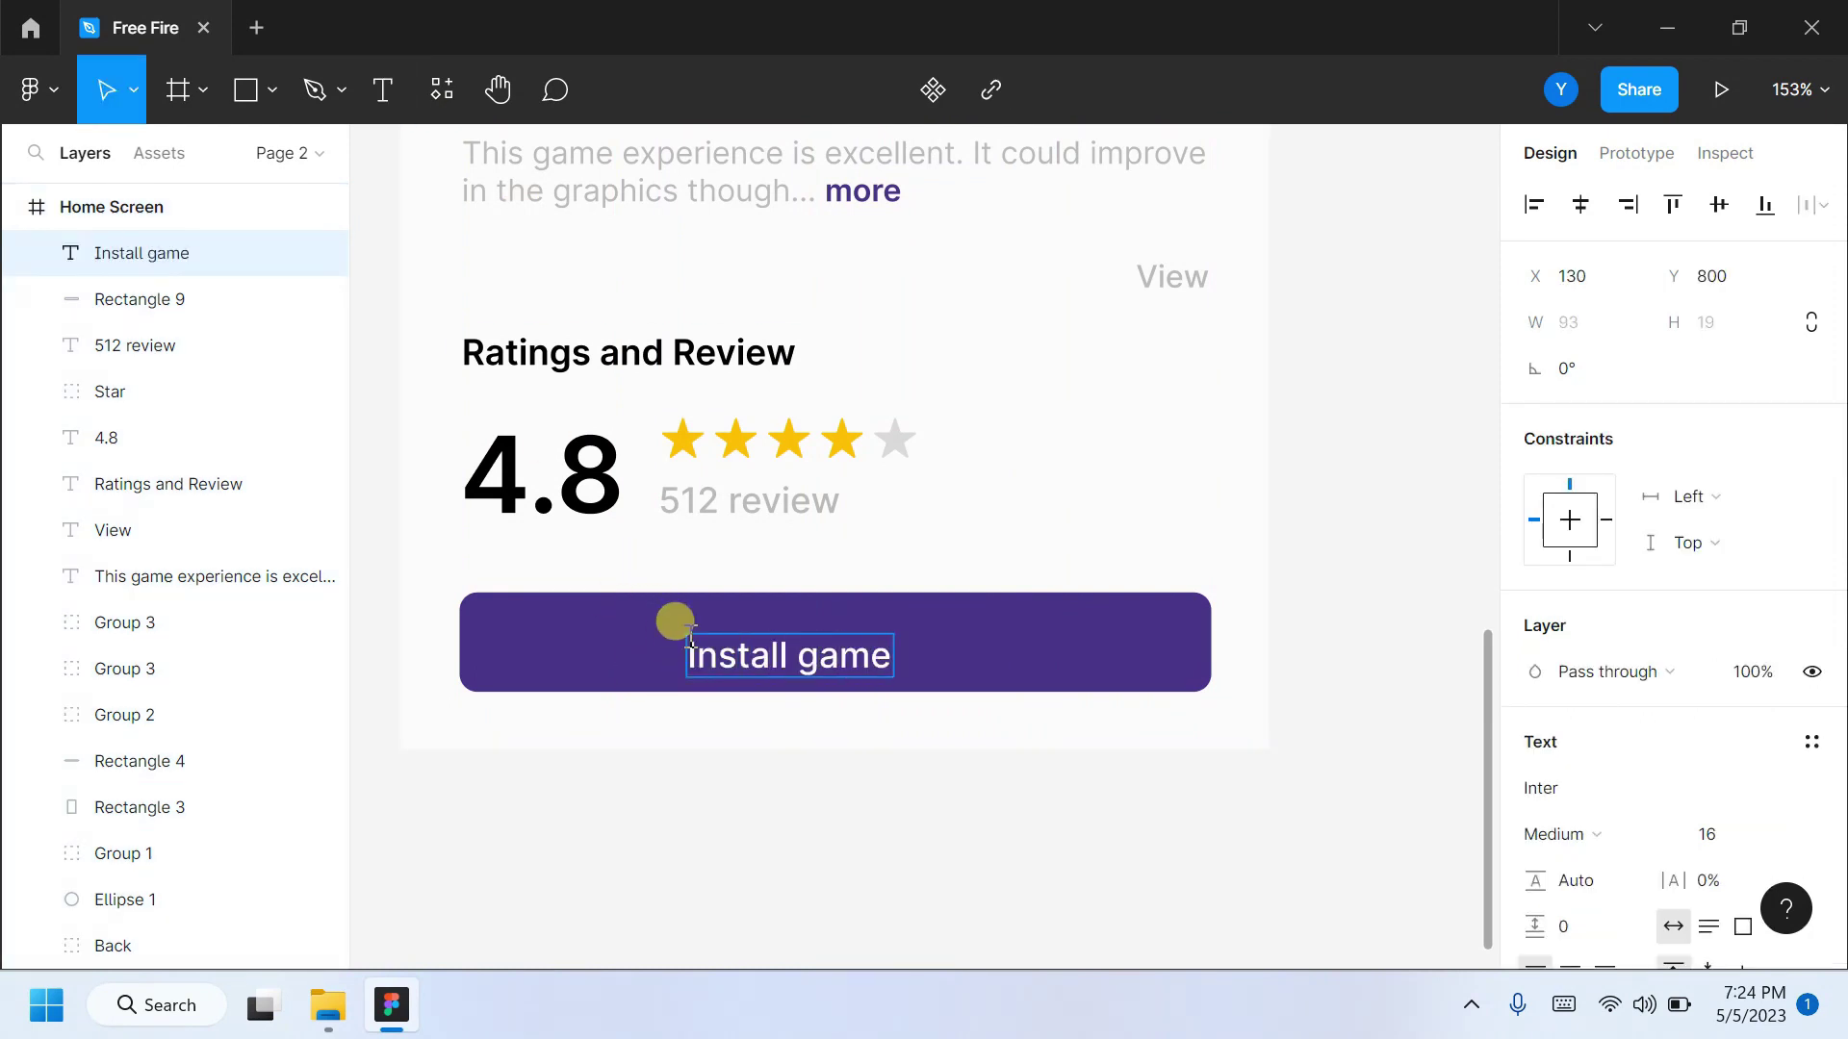
key("Escape")
left_click_drag(792, 639, 859, 652)
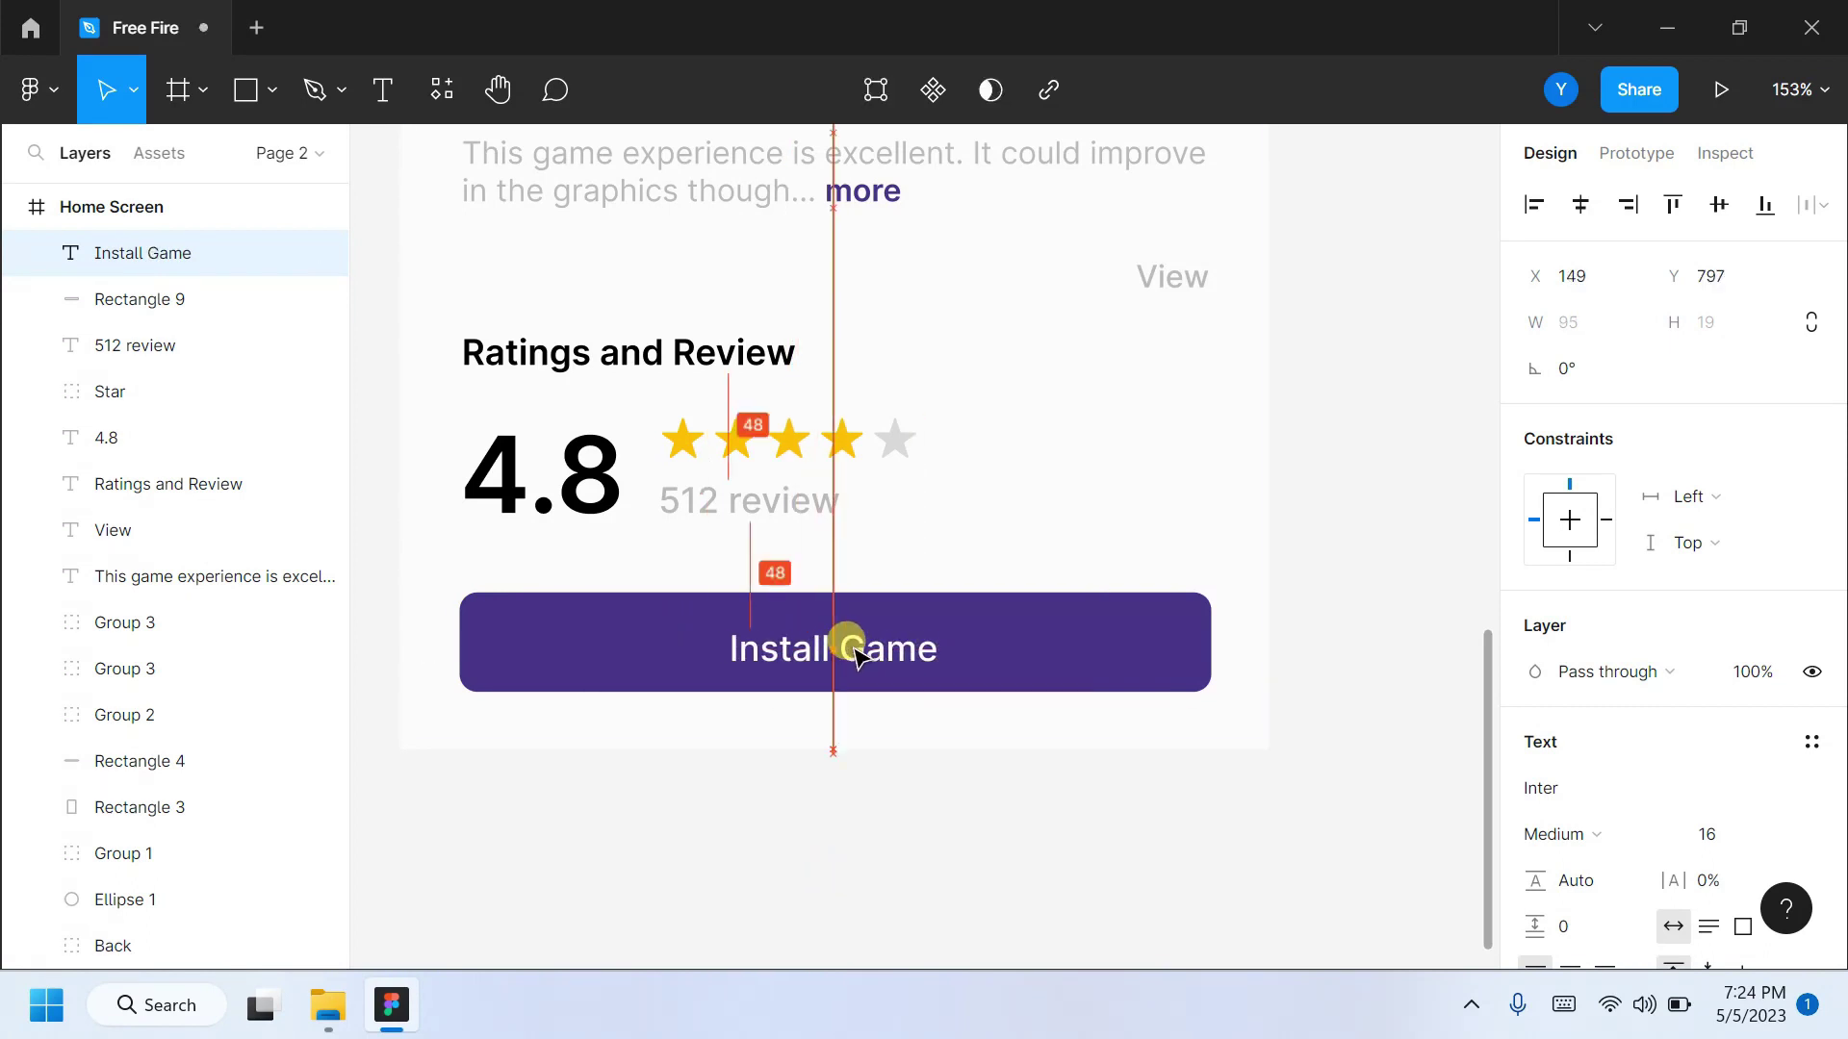
left_click(1361, 834)
scroll(1348, 808, "down", 2)
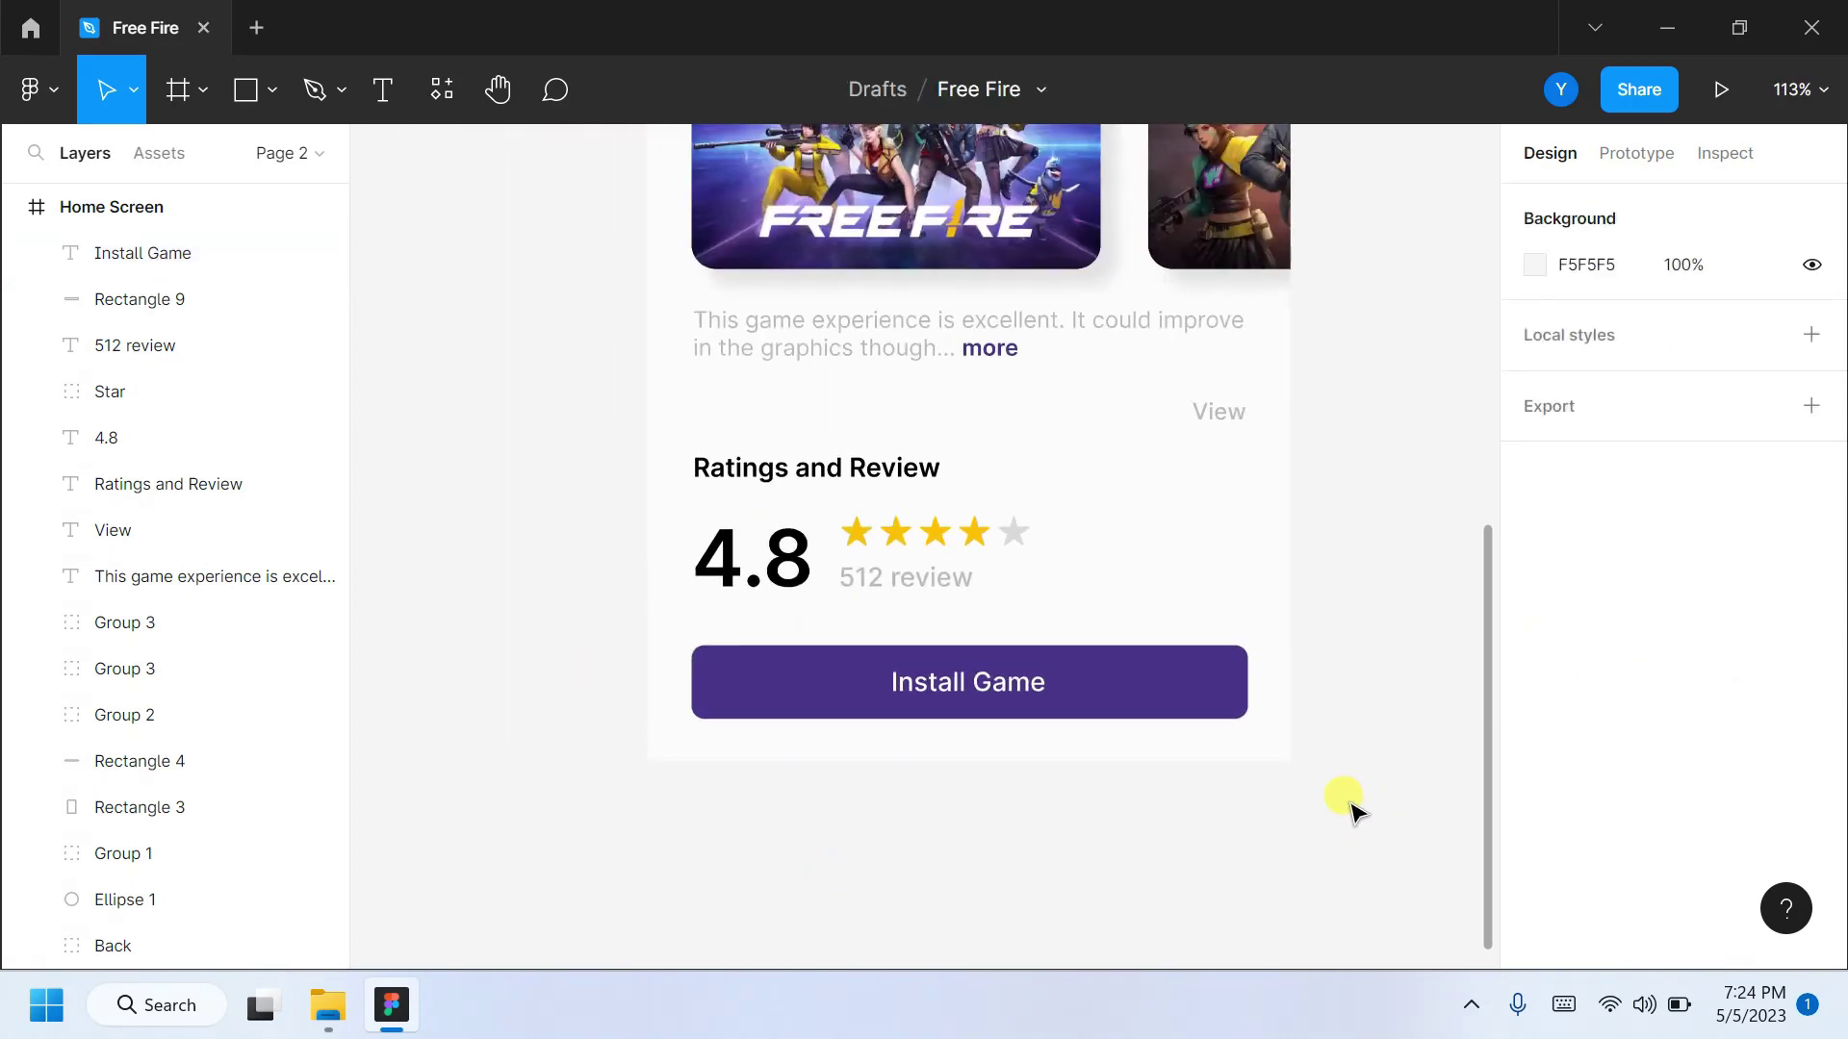
Give the button a drop shadow with Y offset 7 at 10% opacity.
left_click(1184, 693)
left_click(1812, 790)
left_click(1535, 836)
left_click(1338, 911)
type("0")
left_click(1217, 864)
type("7")
left_click(1222, 820)
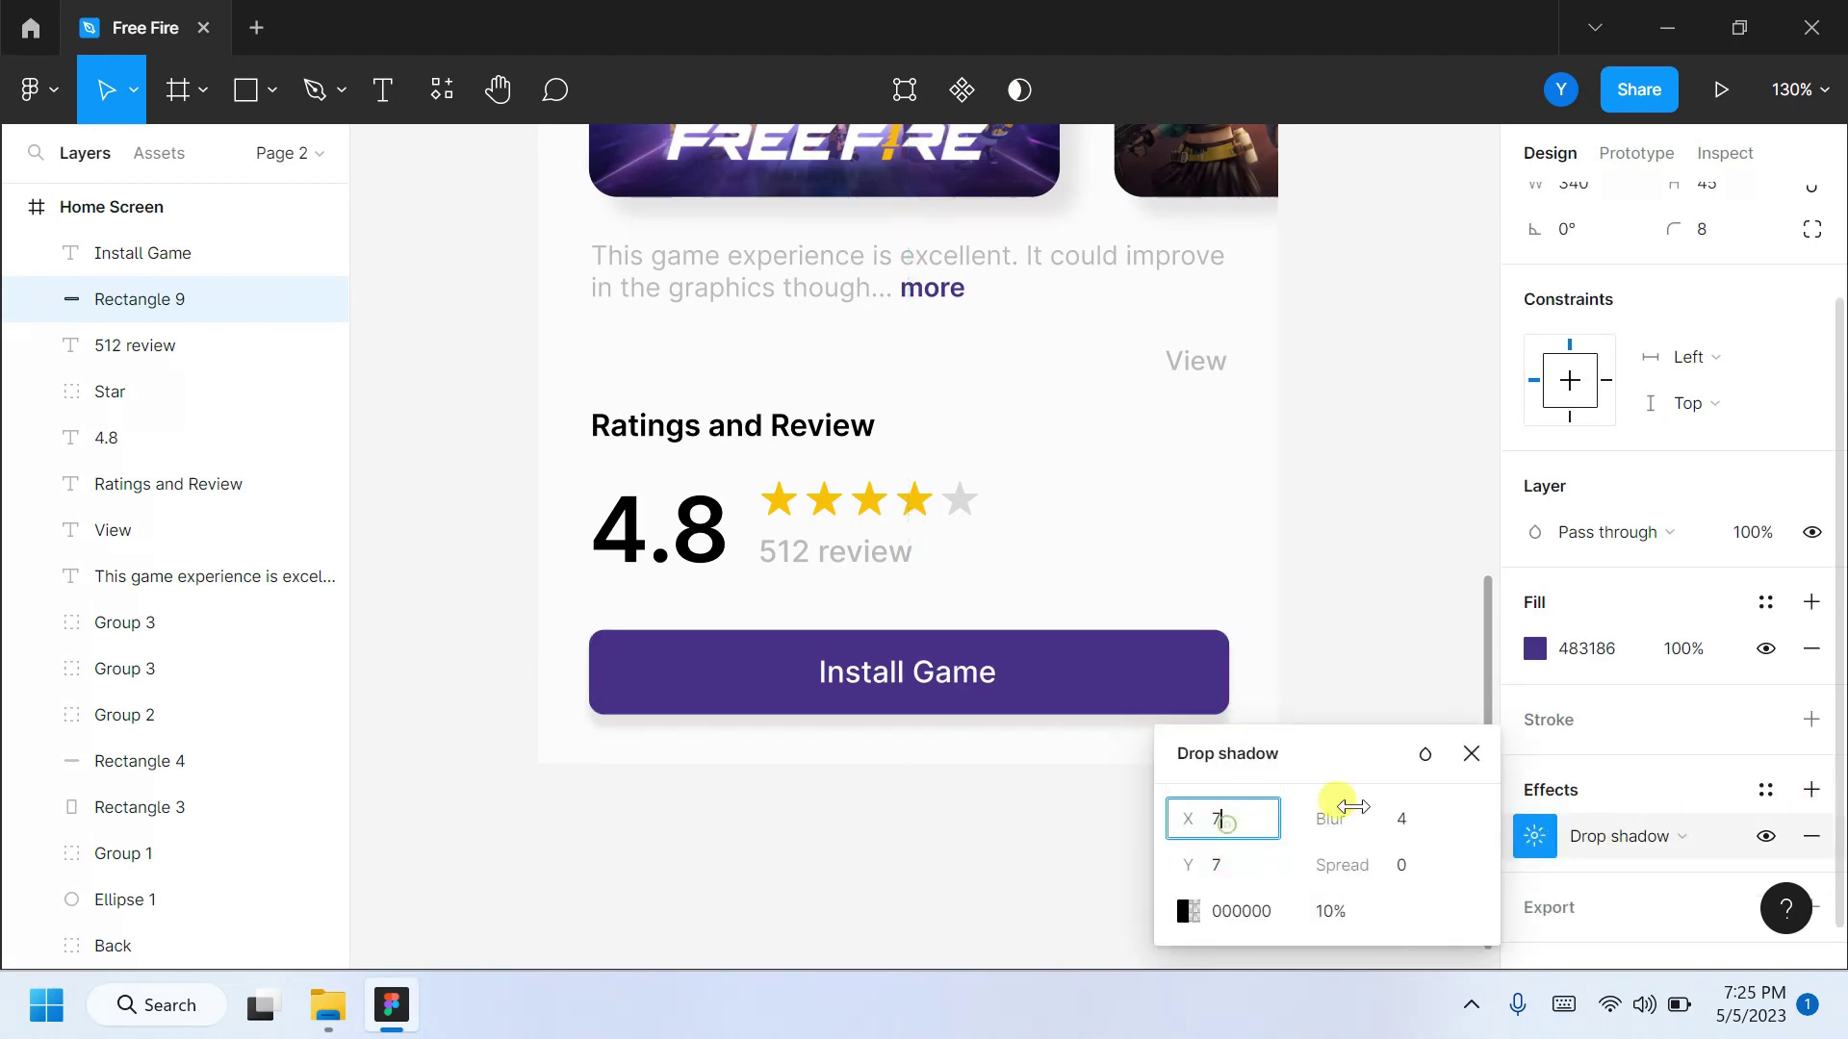
left_click(1386, 673)
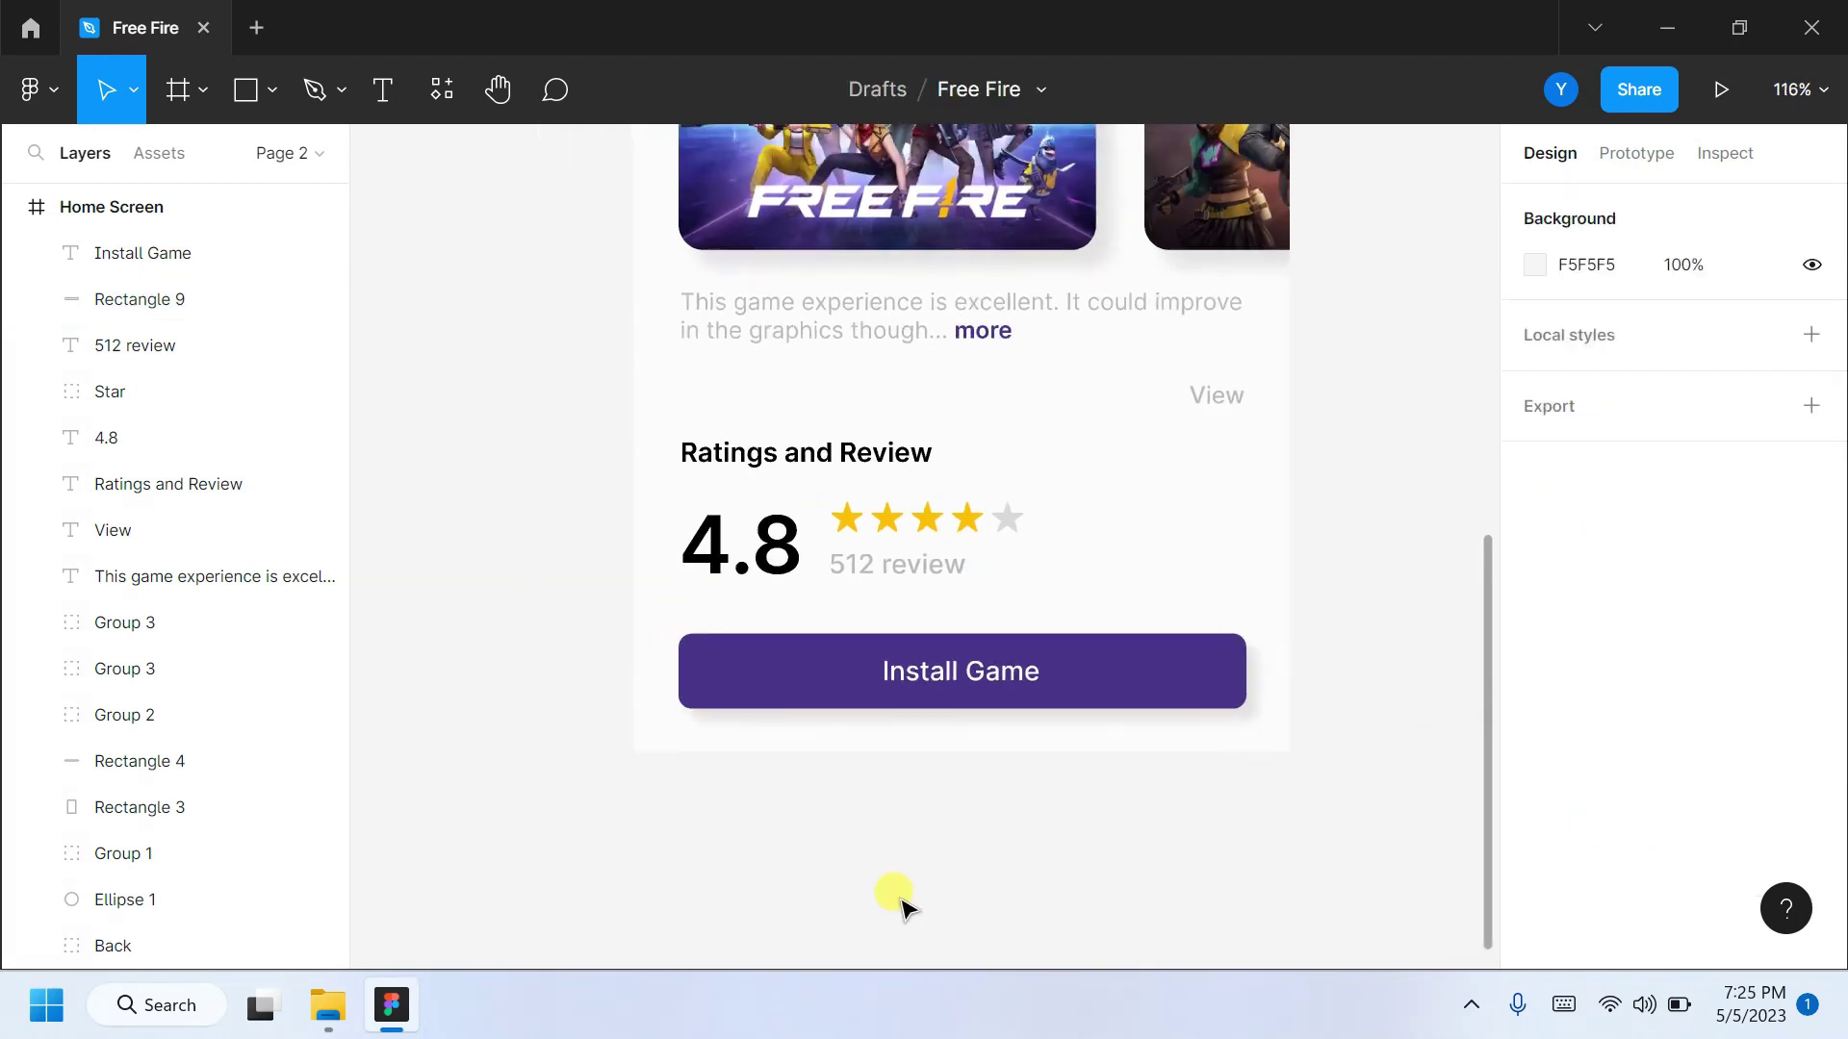
scroll(899, 895, "down", 5)
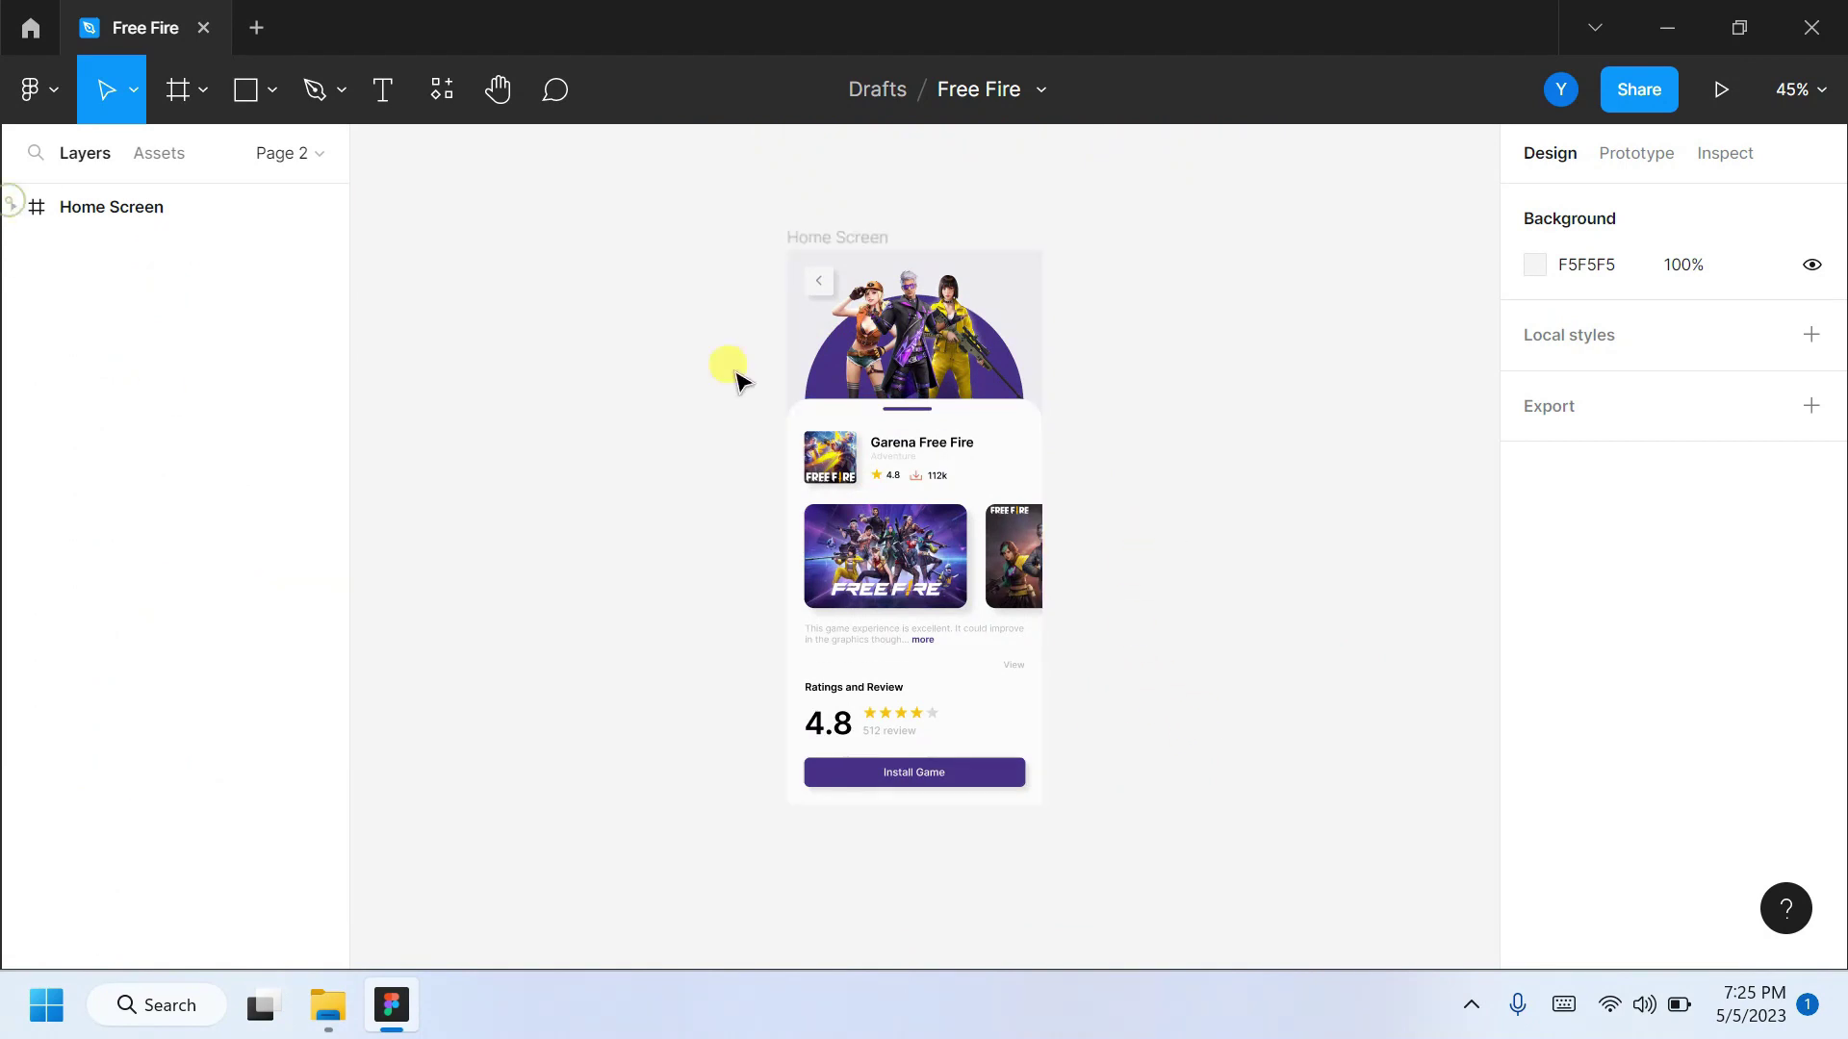
Copy the Home Screen frame to its right and name the copy 'Home Screen Dark'.
scroll(1059, 500, "up", 2)
scroll(1439, 736, "up", 1)
scroll(1439, 736, "up", 1)
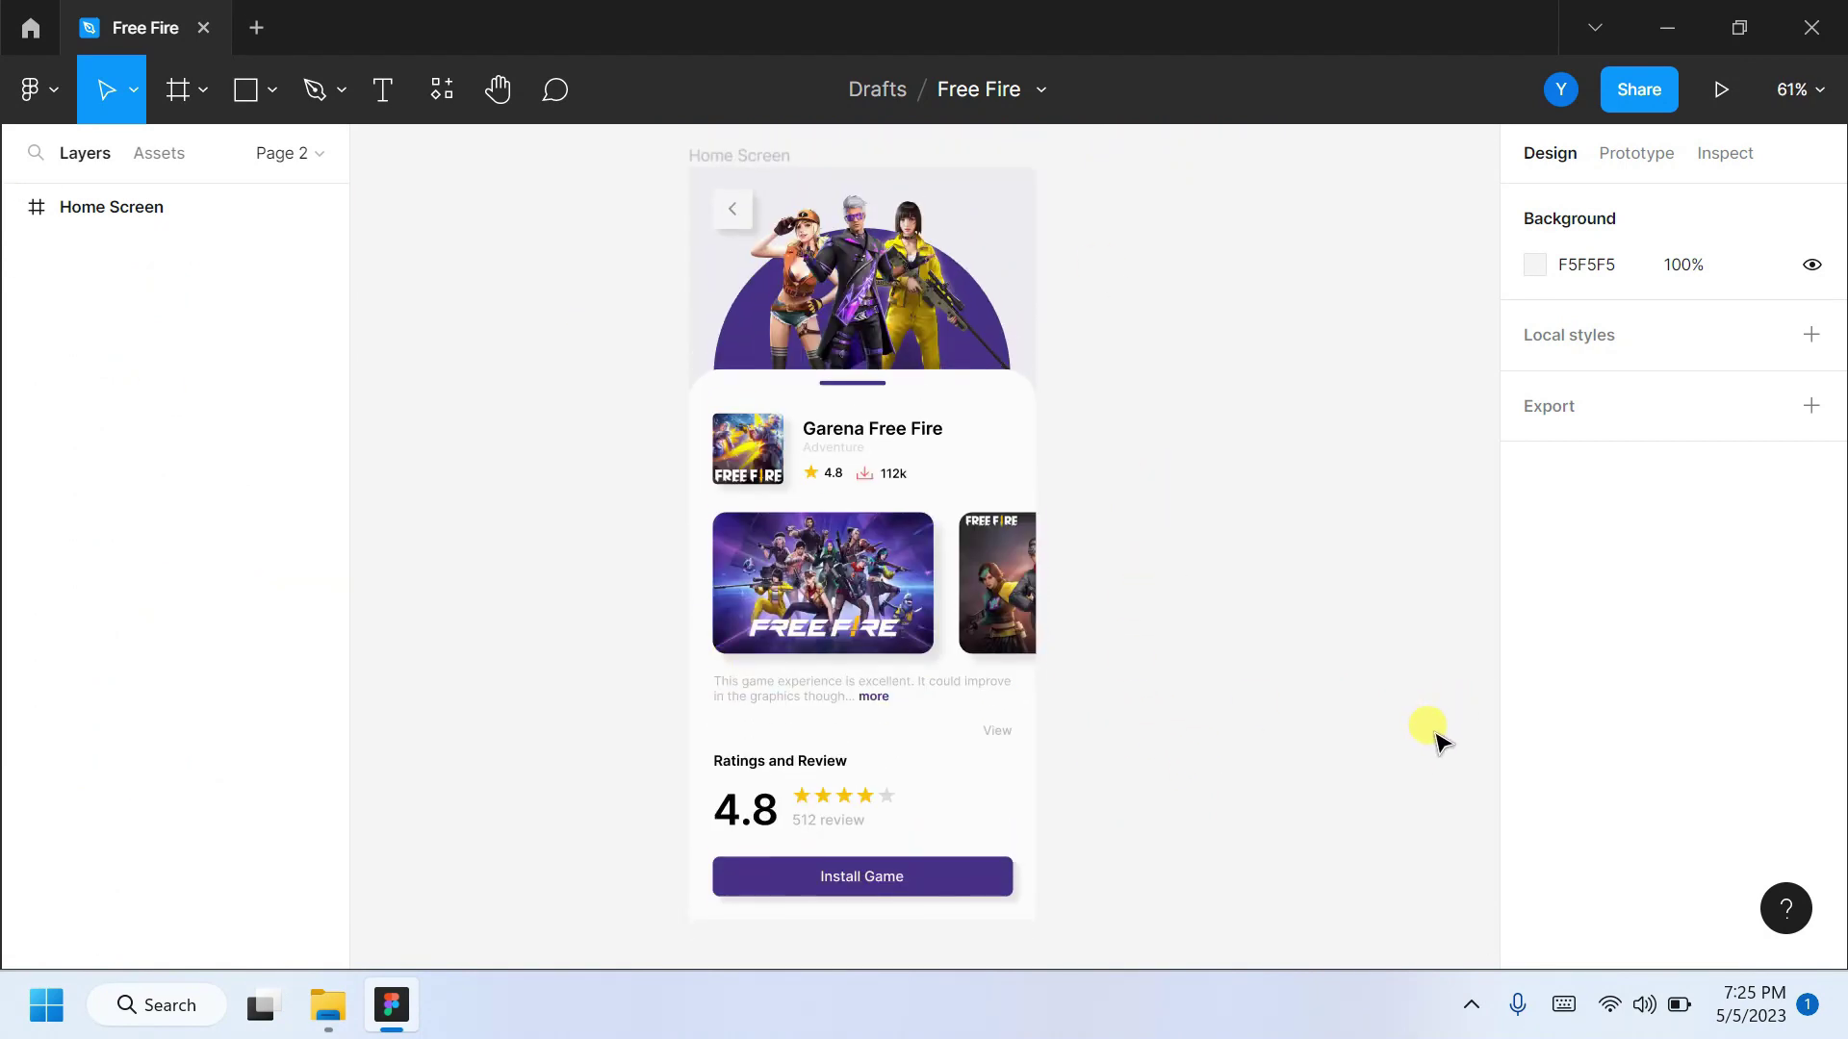
left_click(106, 206)
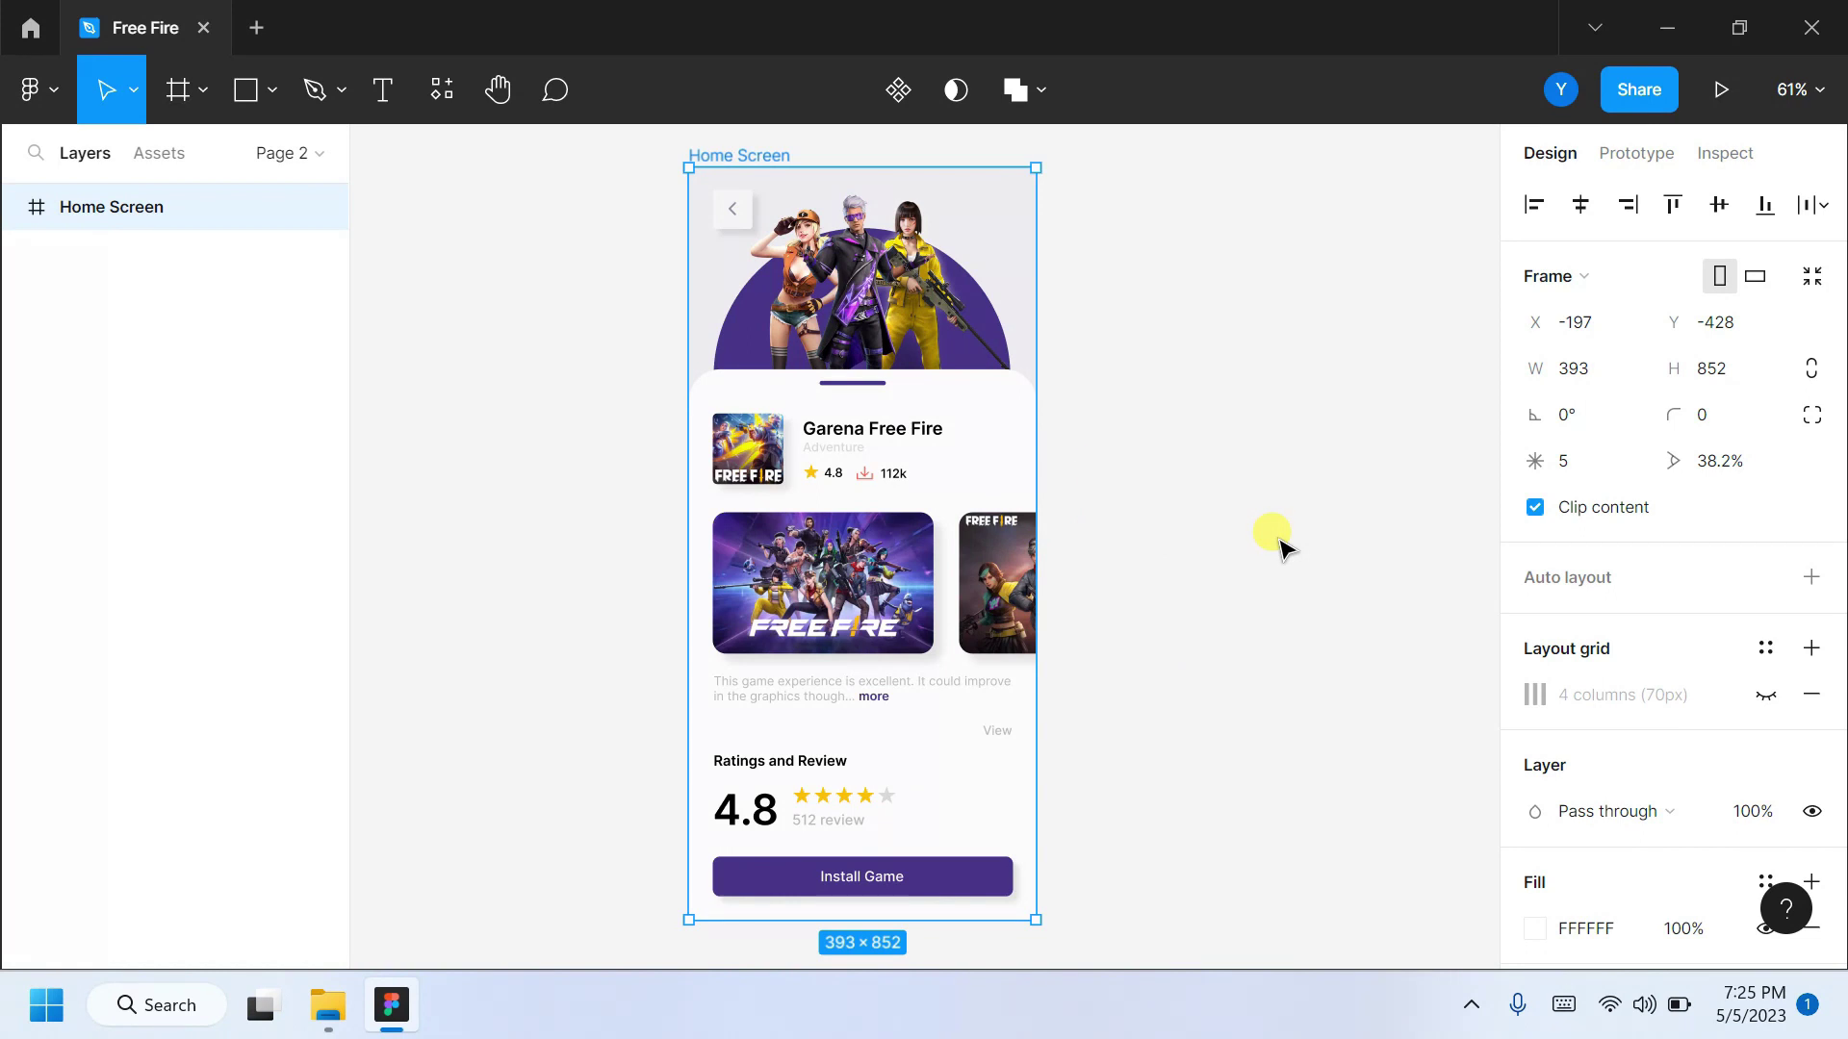
left_click_drag(812, 401, 1196, 401)
scroll(424, 490, "down", 1)
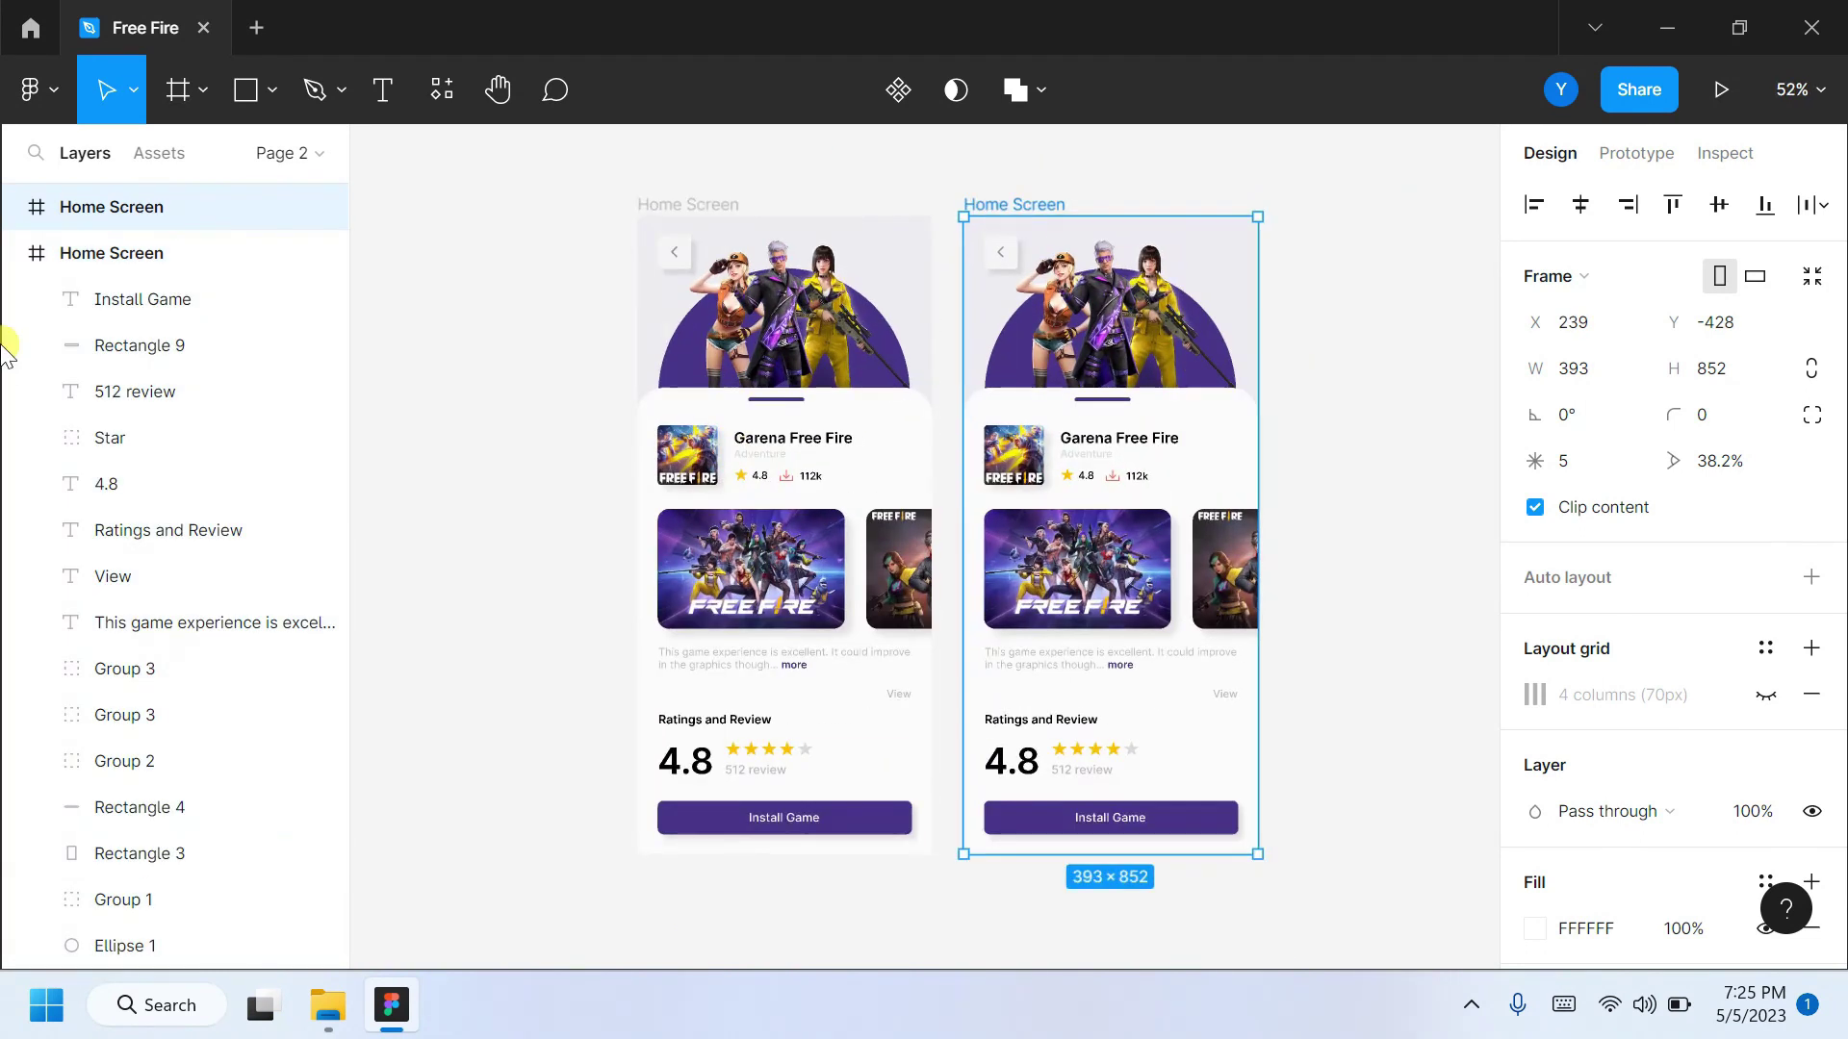
left_click(13, 253)
mouse_move(144, 252)
key("BackSpace")
key("BackSpace")
key("BackSpace")
key("BackSpace")
key("BackSpace")
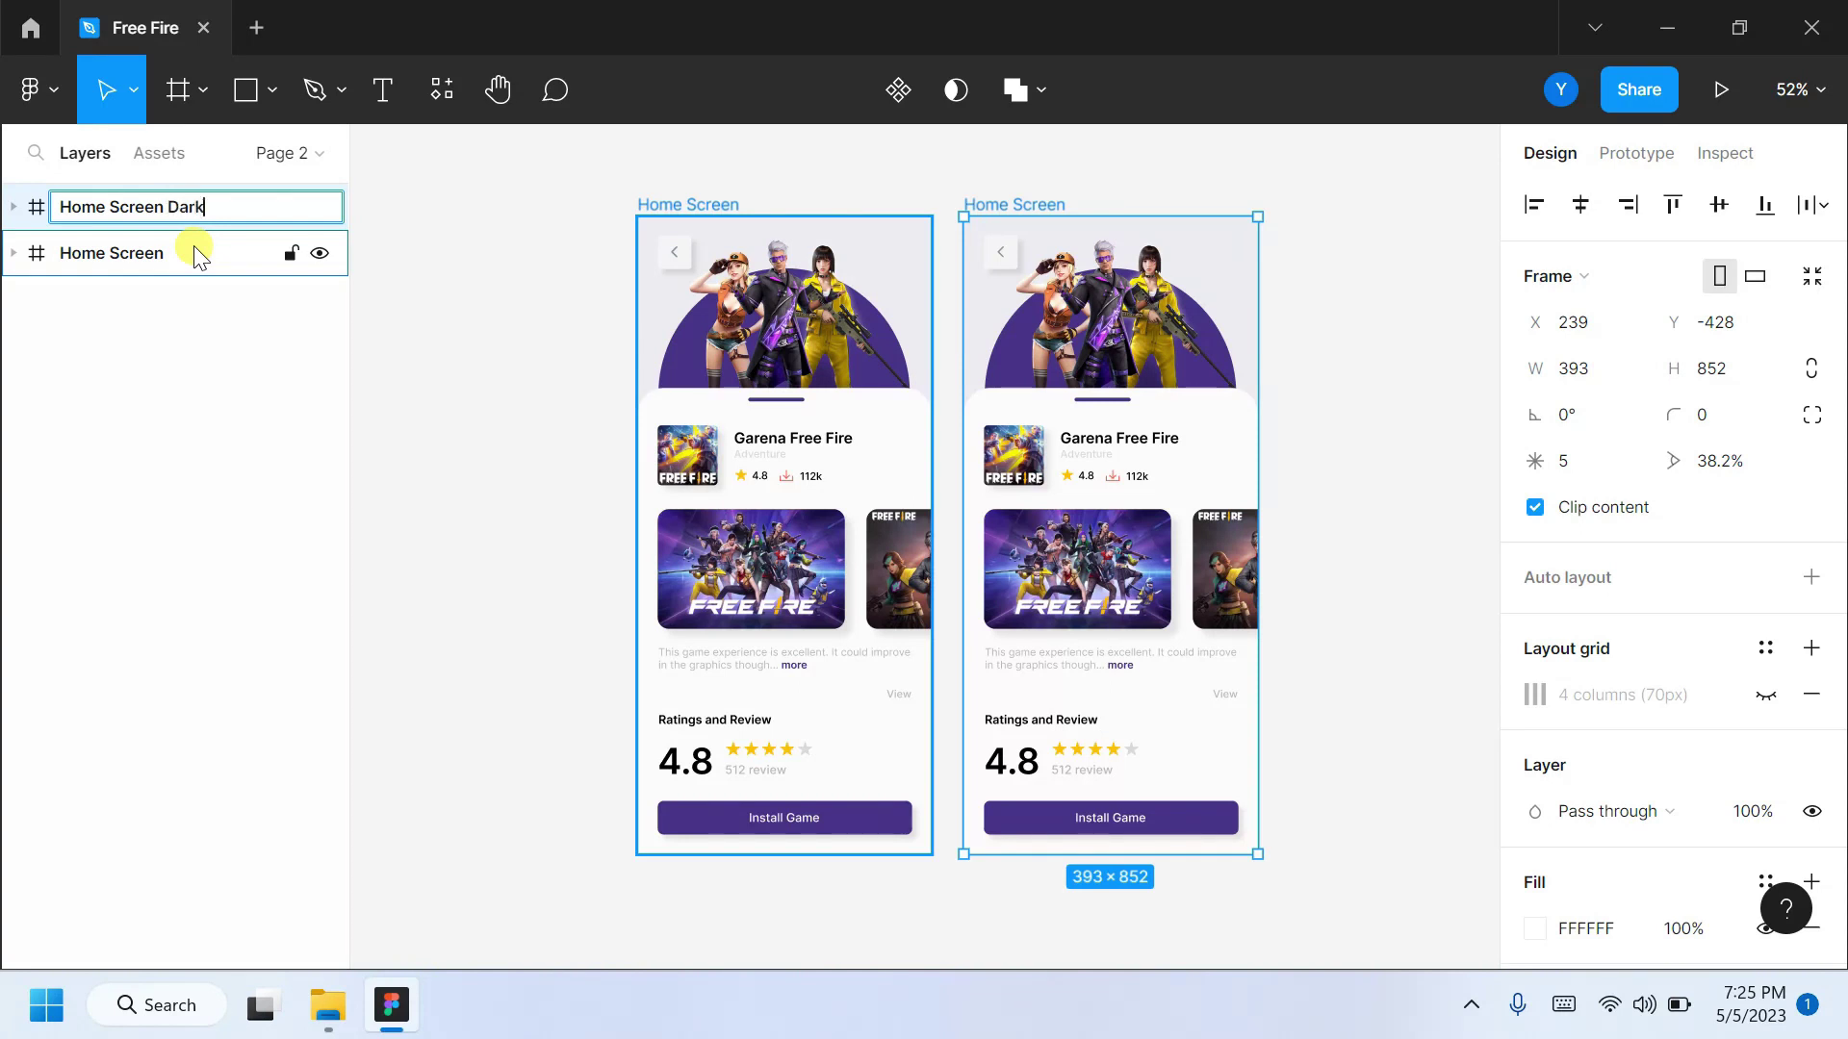
left_click(460, 433)
left_click(1537, 789)
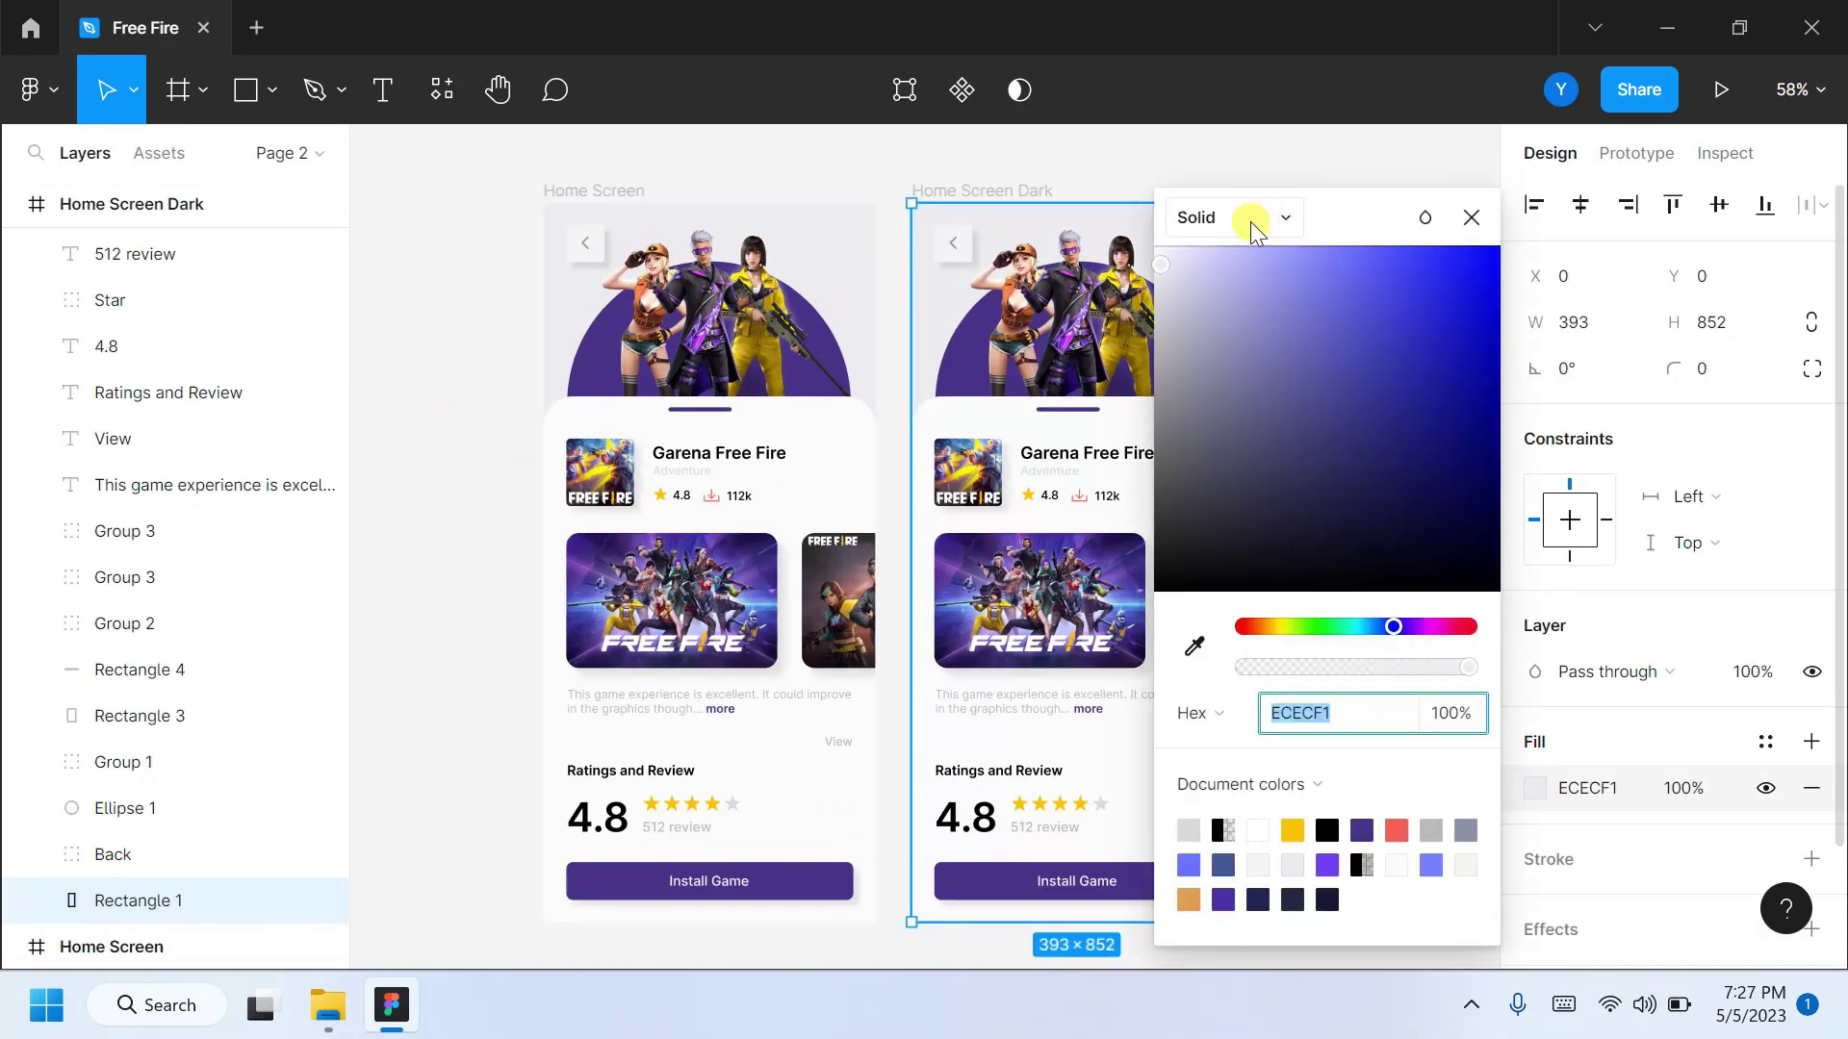
Give the dark frame's background a dark navy radial gradient.
left_click(1256, 218)
left_click(1274, 255)
left_click(1203, 154)
left_click(1255, 186)
left_click(1293, 940)
left_click(1466, 218)
left_click(1362, 940)
left_click_drag(1189, 218, 1250, 211)
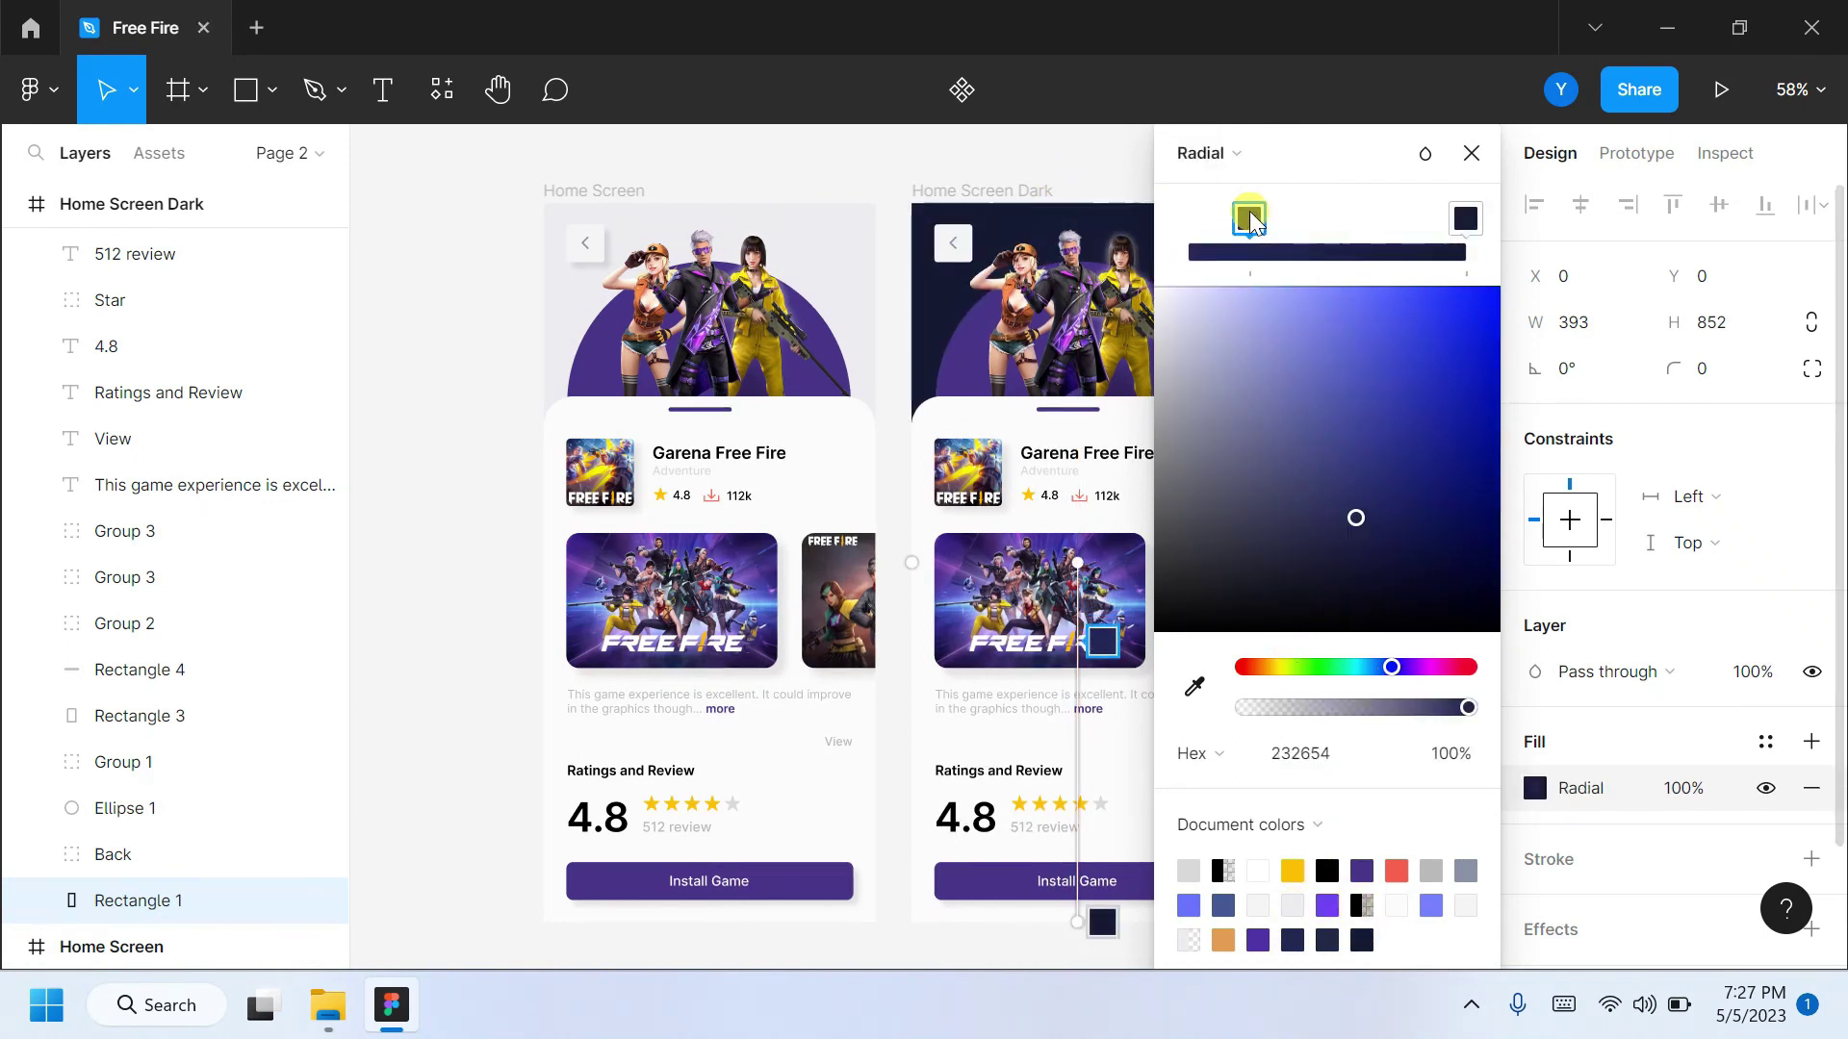
left_click(1472, 154)
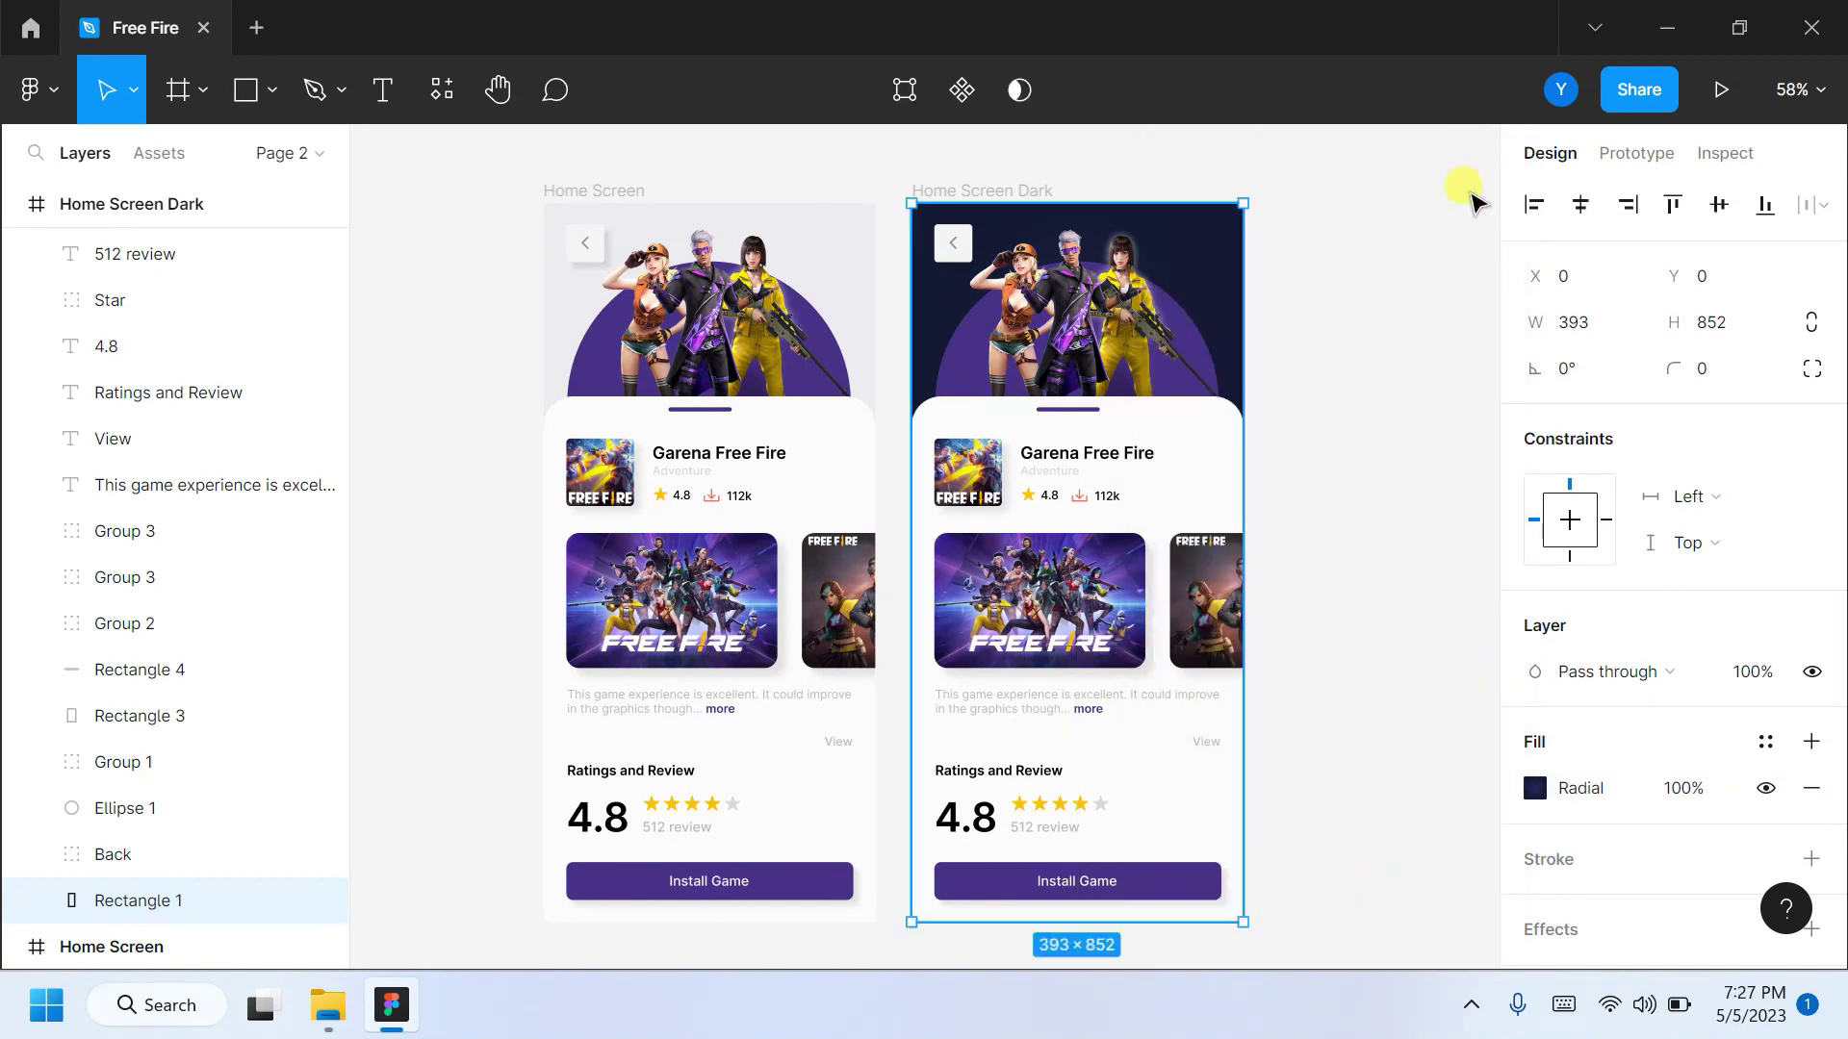
left_click(1401, 373)
Fill the circle behind the characters with a blue-to-purple linear gradient.
scroll(1364, 355, "up", 2)
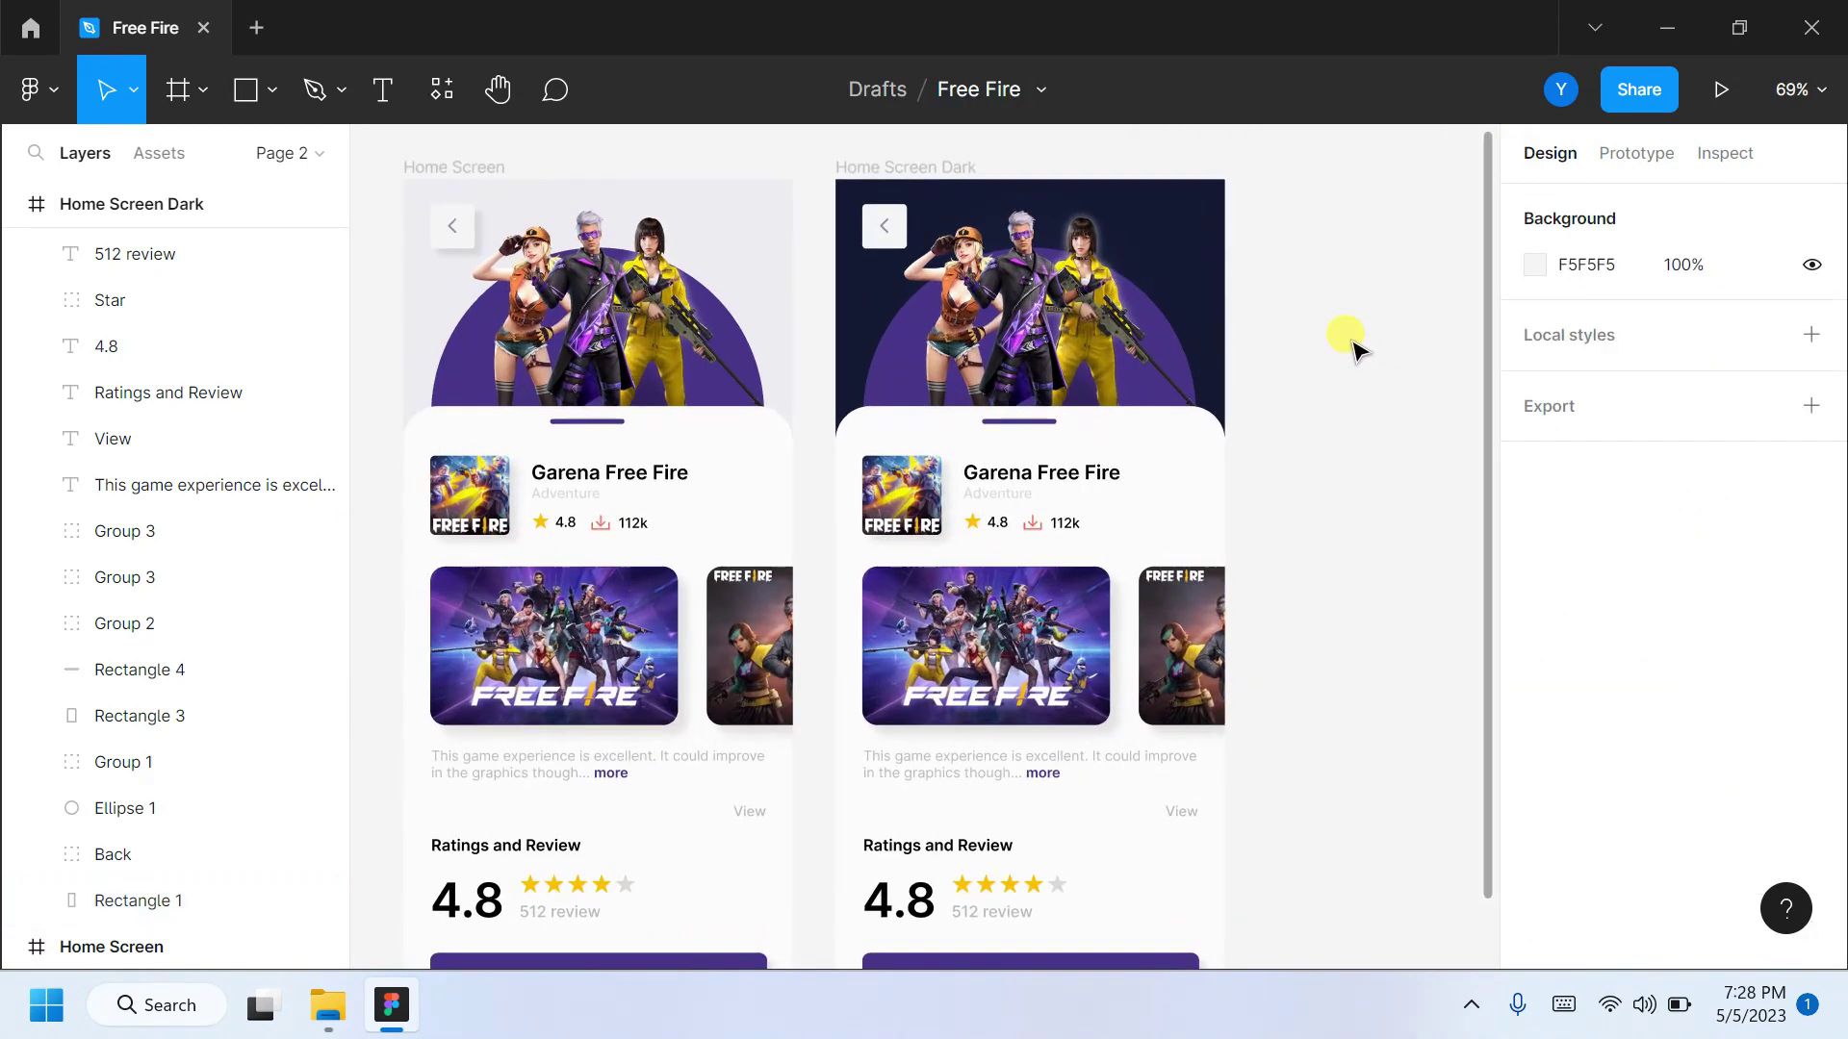
left_click(1182, 376)
left_click(1536, 789)
left_click(1289, 213)
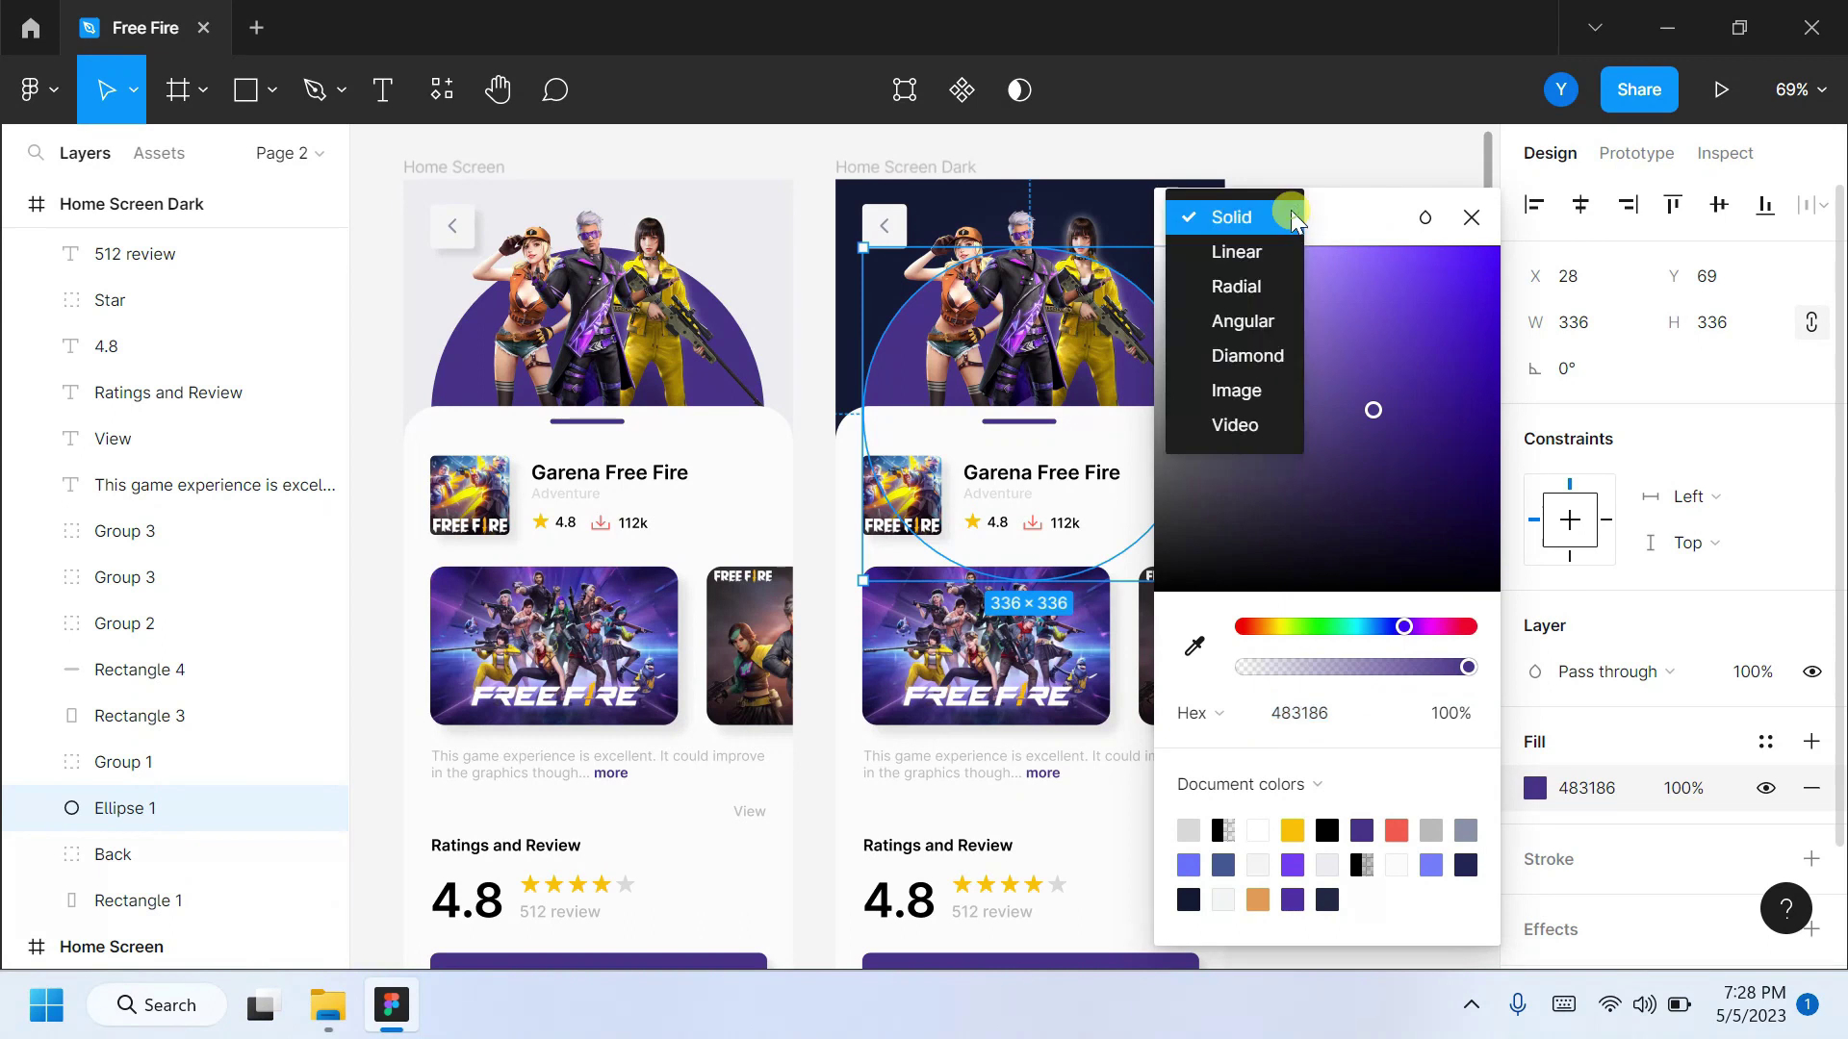
left_click(1244, 252)
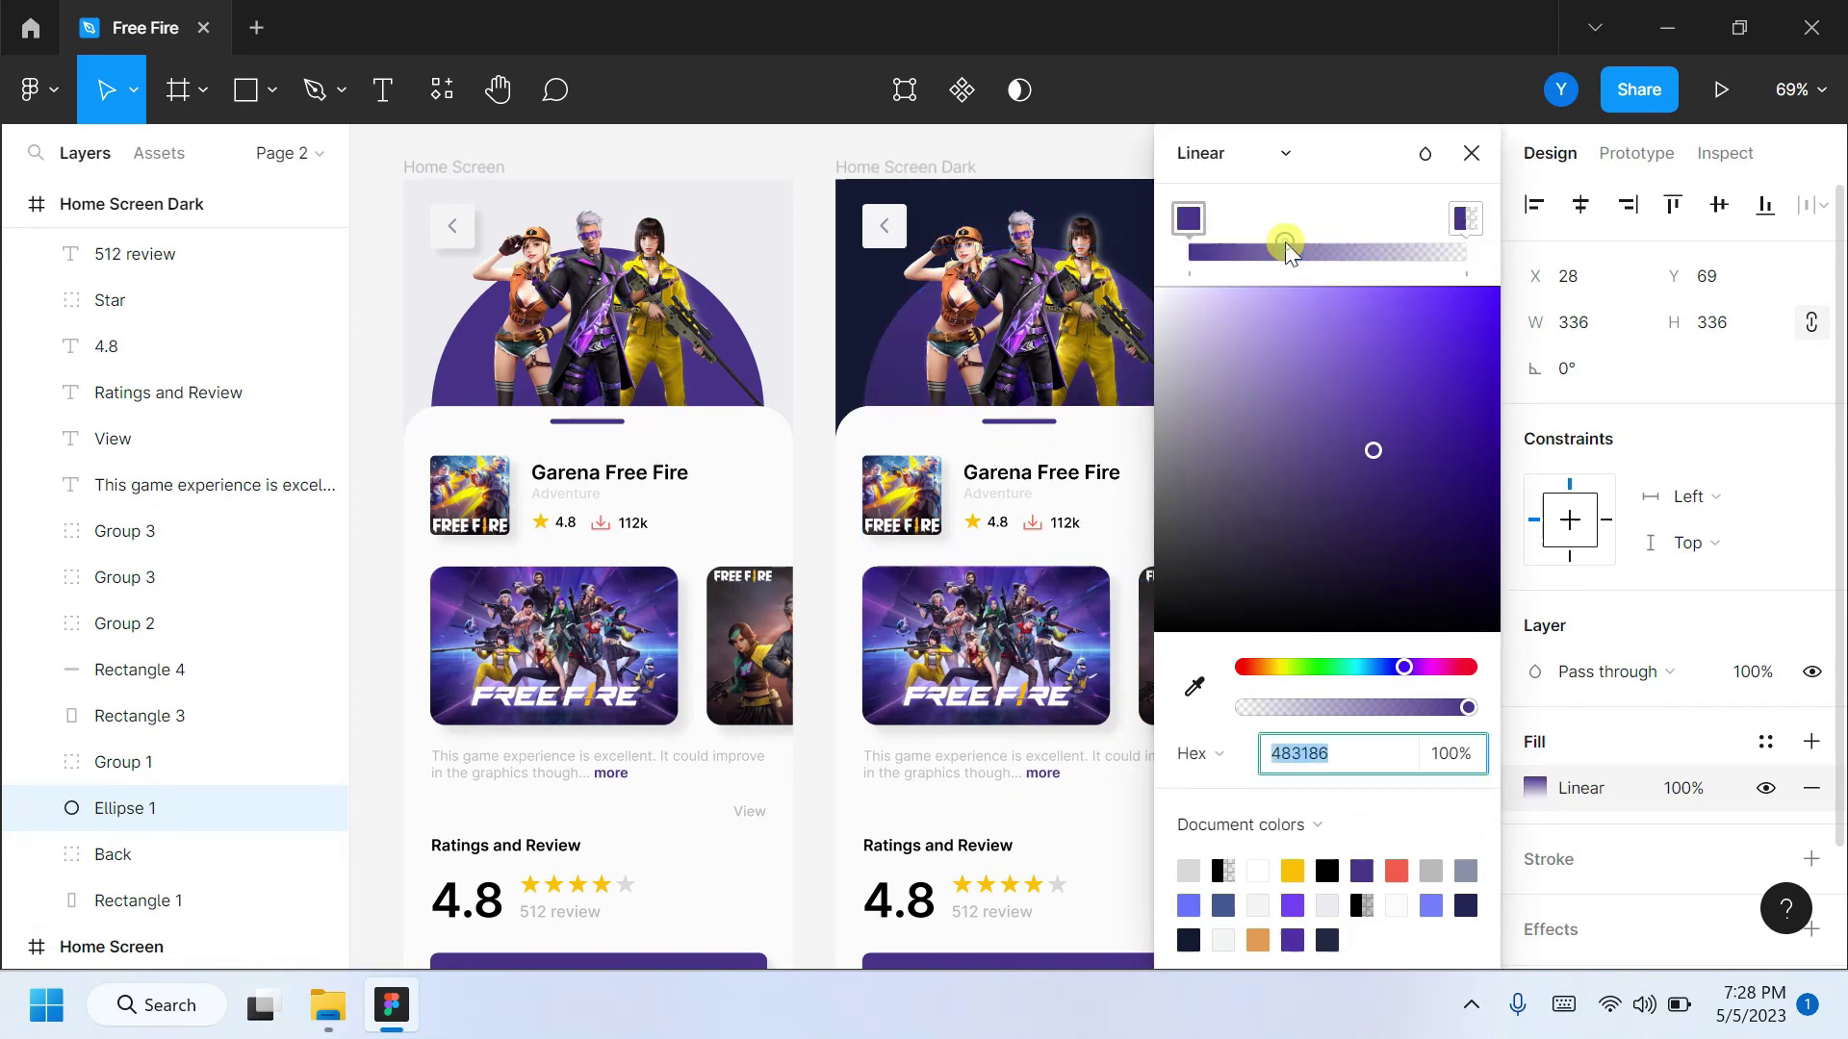
left_click(1191, 905)
left_click(1465, 218)
left_click(1293, 905)
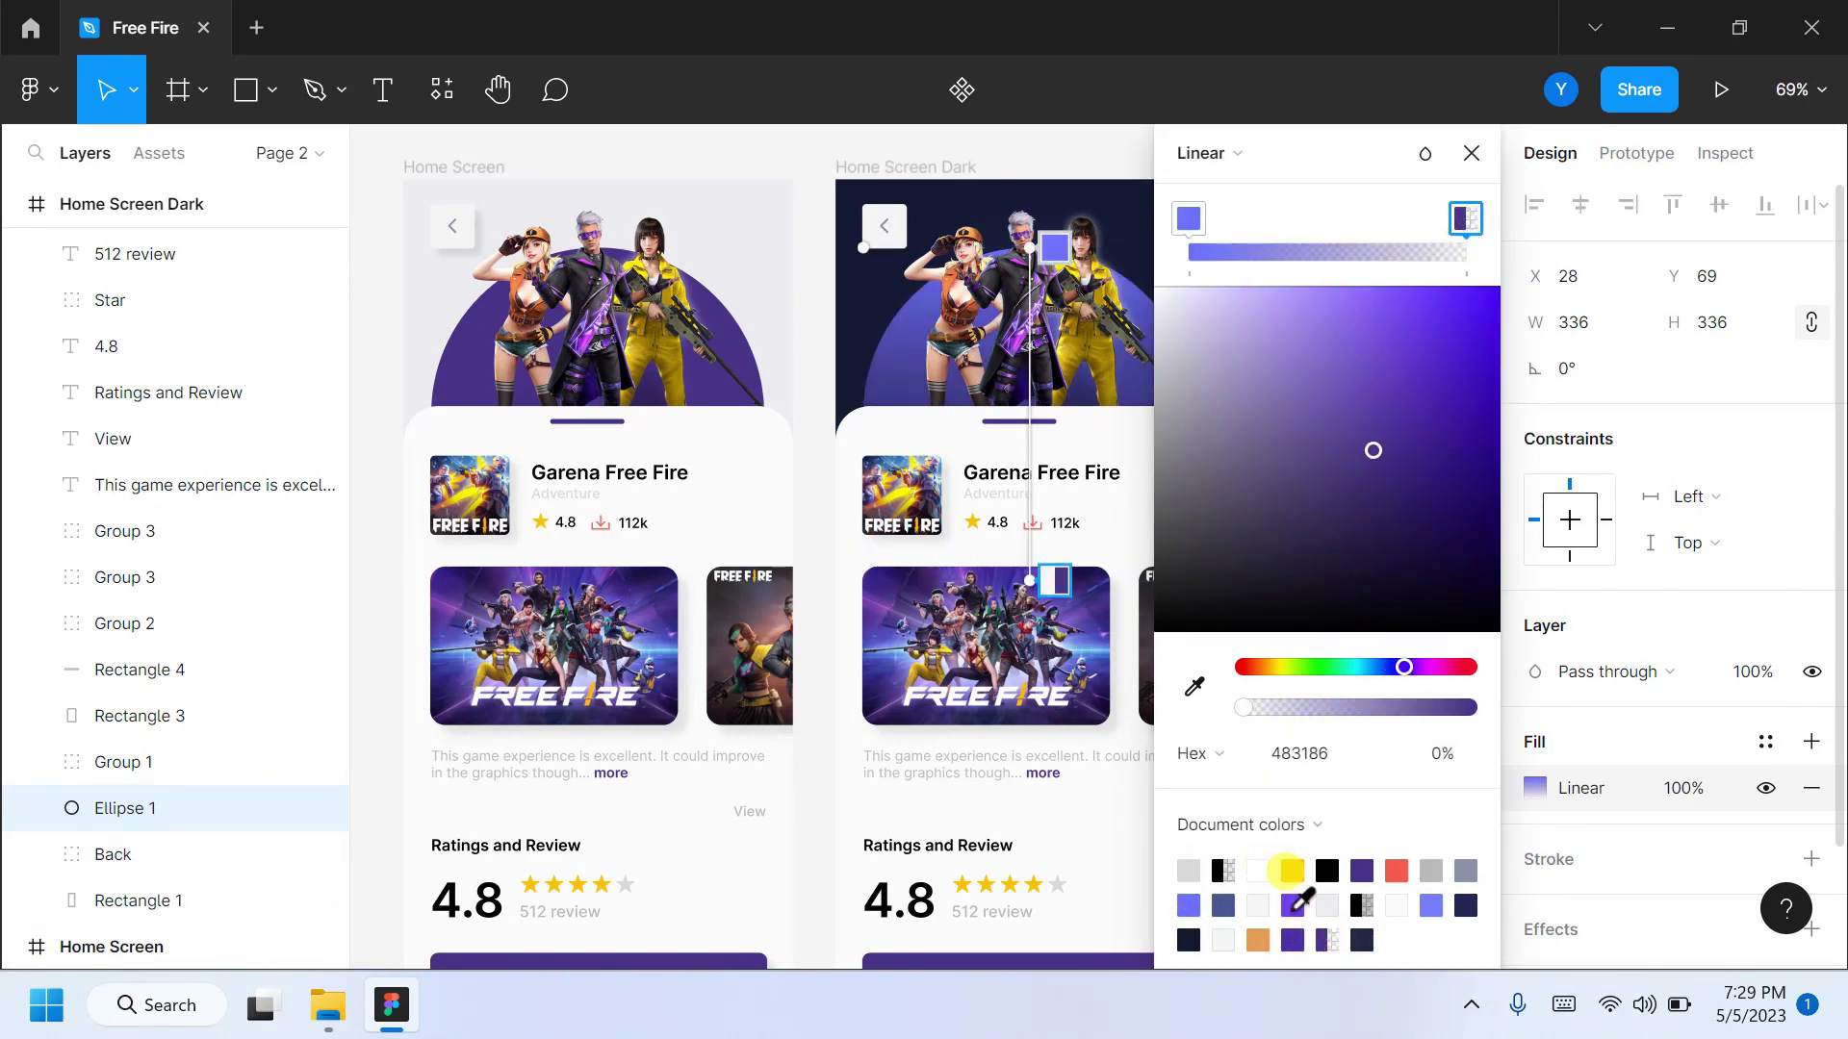
left_click(1203, 217)
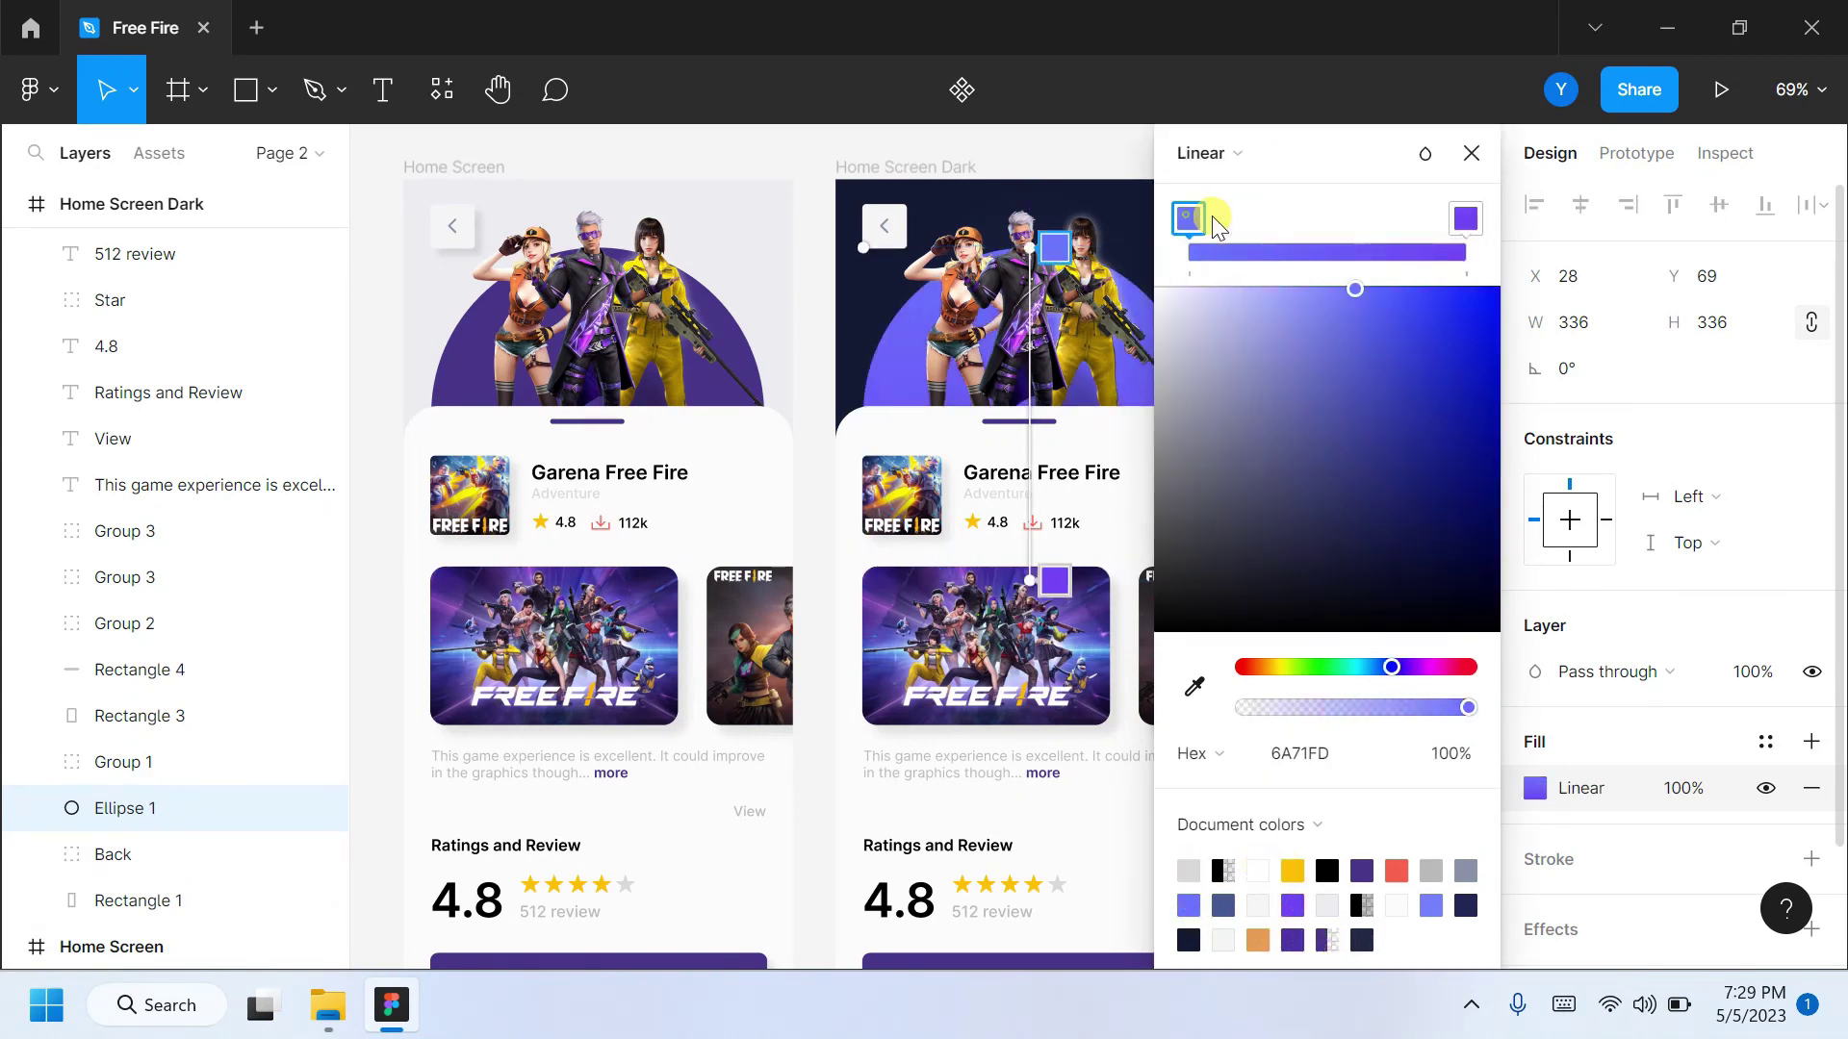
left_click_drag(1465, 218, 1347, 218)
left_click_drag(1190, 219, 1215, 218)
left_click(1353, 216)
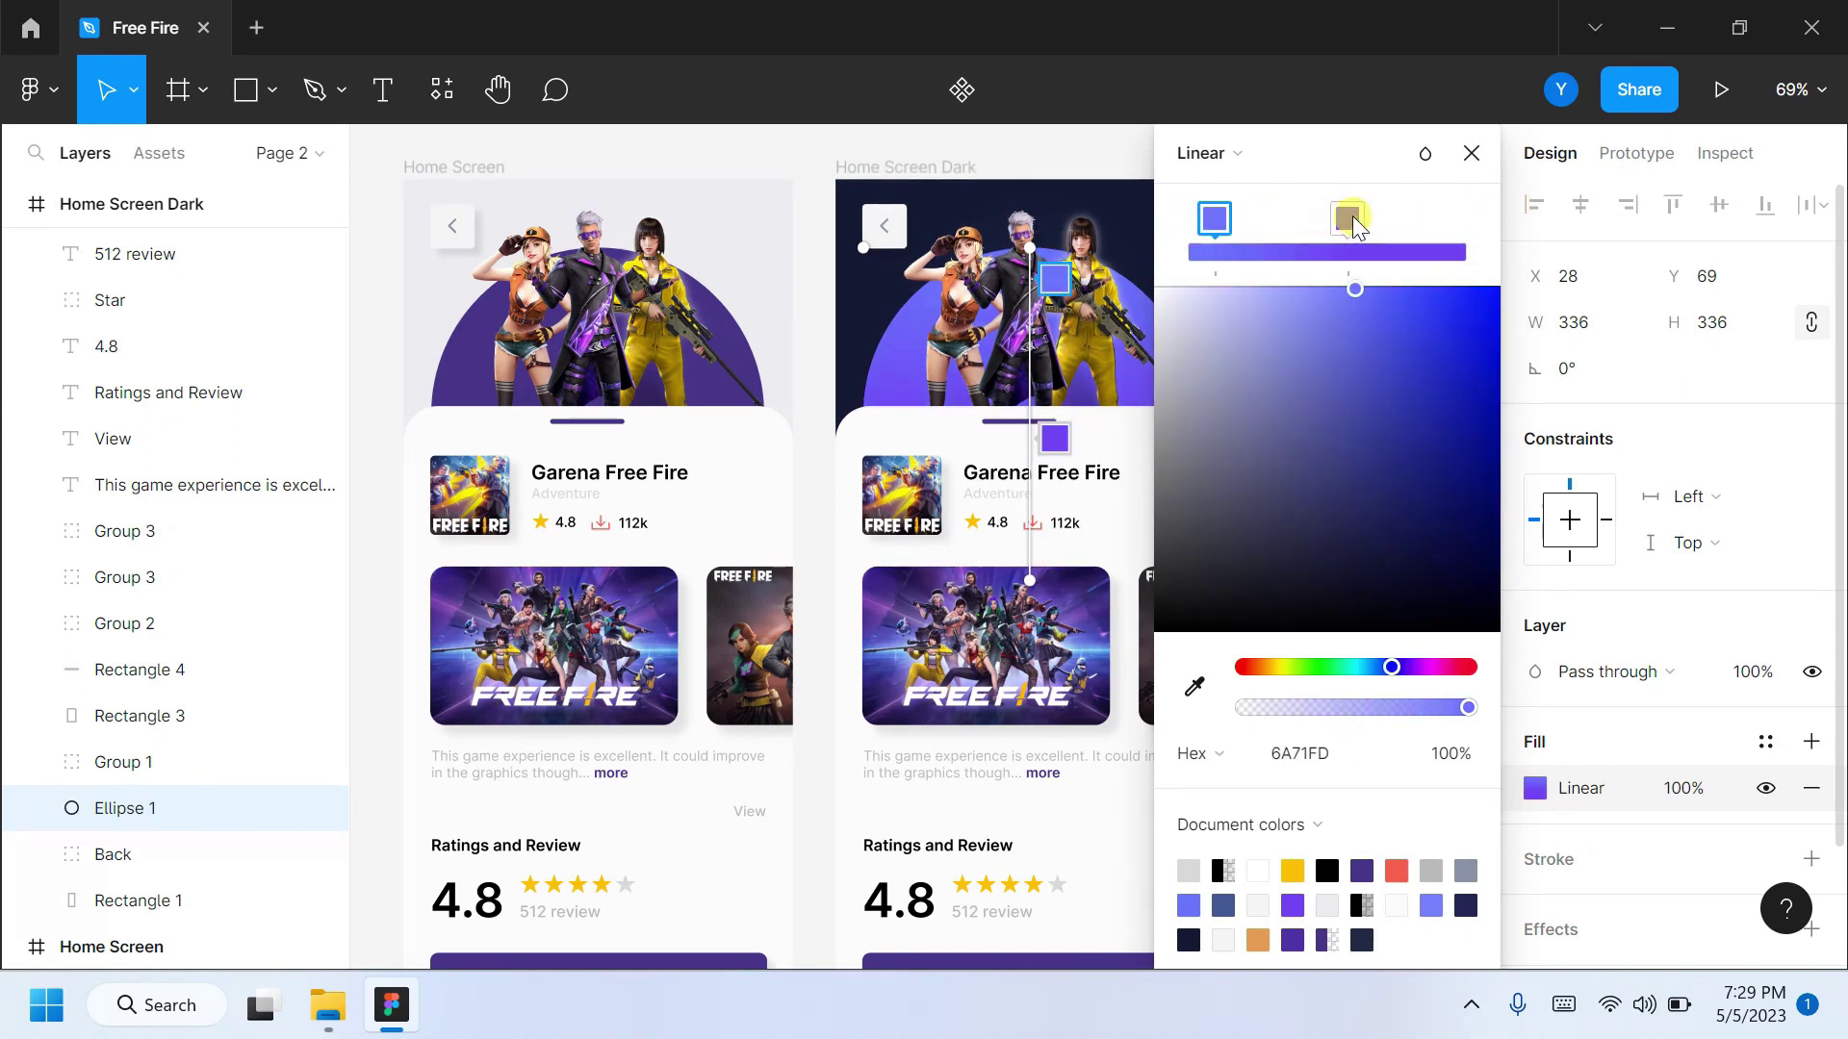
left_click(1467, 155)
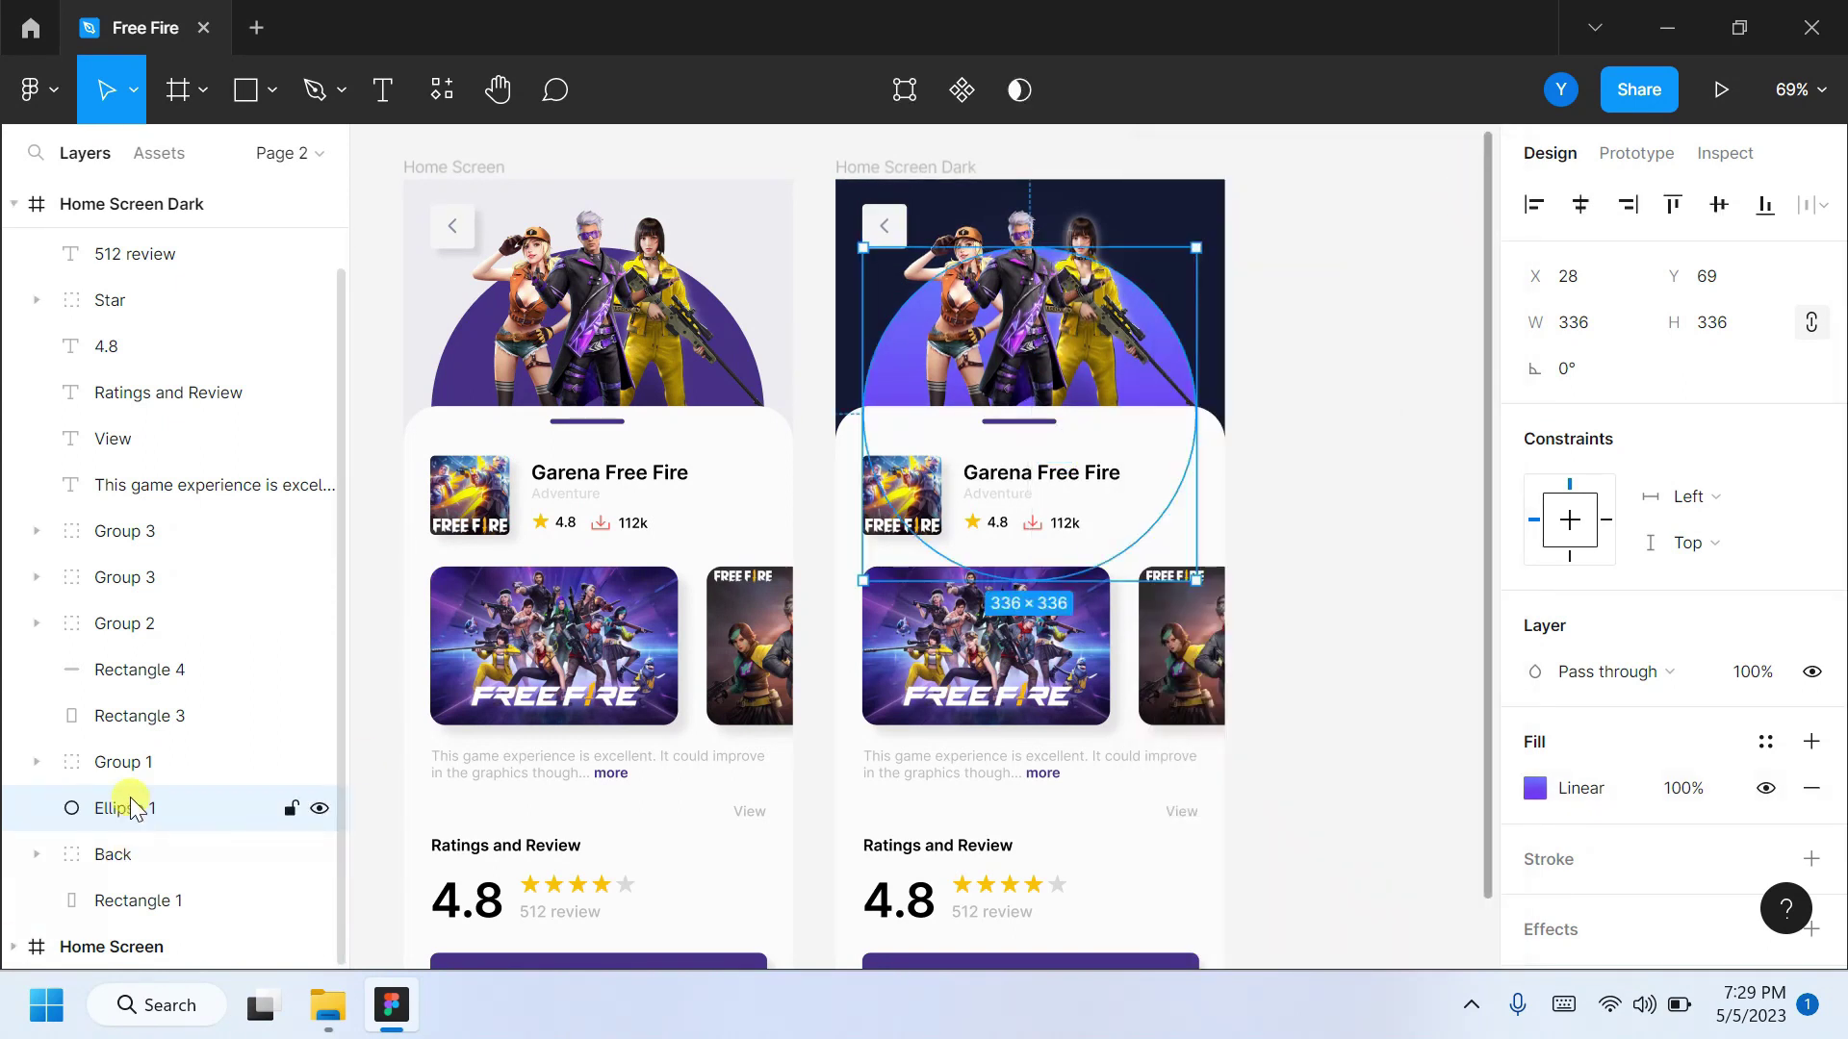
Duplicate the gradient circle and give it a layer blur of 51.
left_click_drag(113, 787, 114, 787)
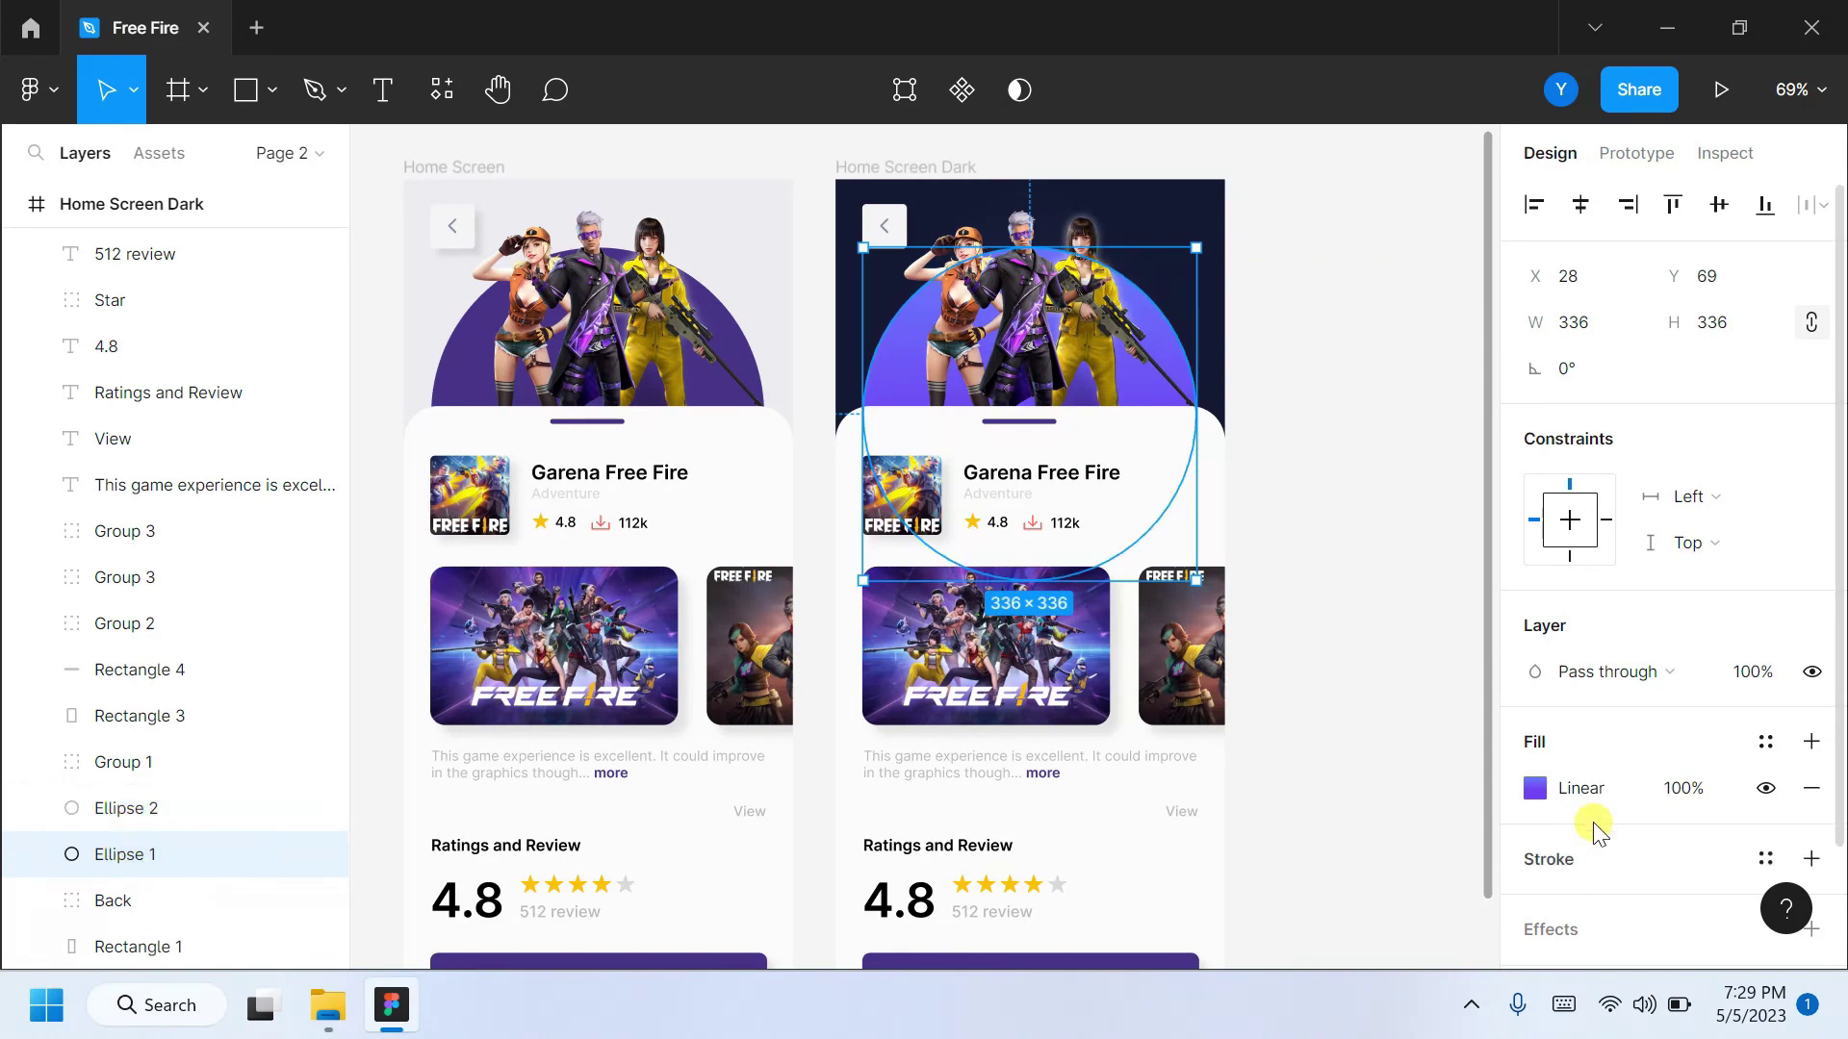
scroll(1588, 823, "down", 2)
left_click(1811, 789)
left_click(1534, 835)
left_click(1222, 819)
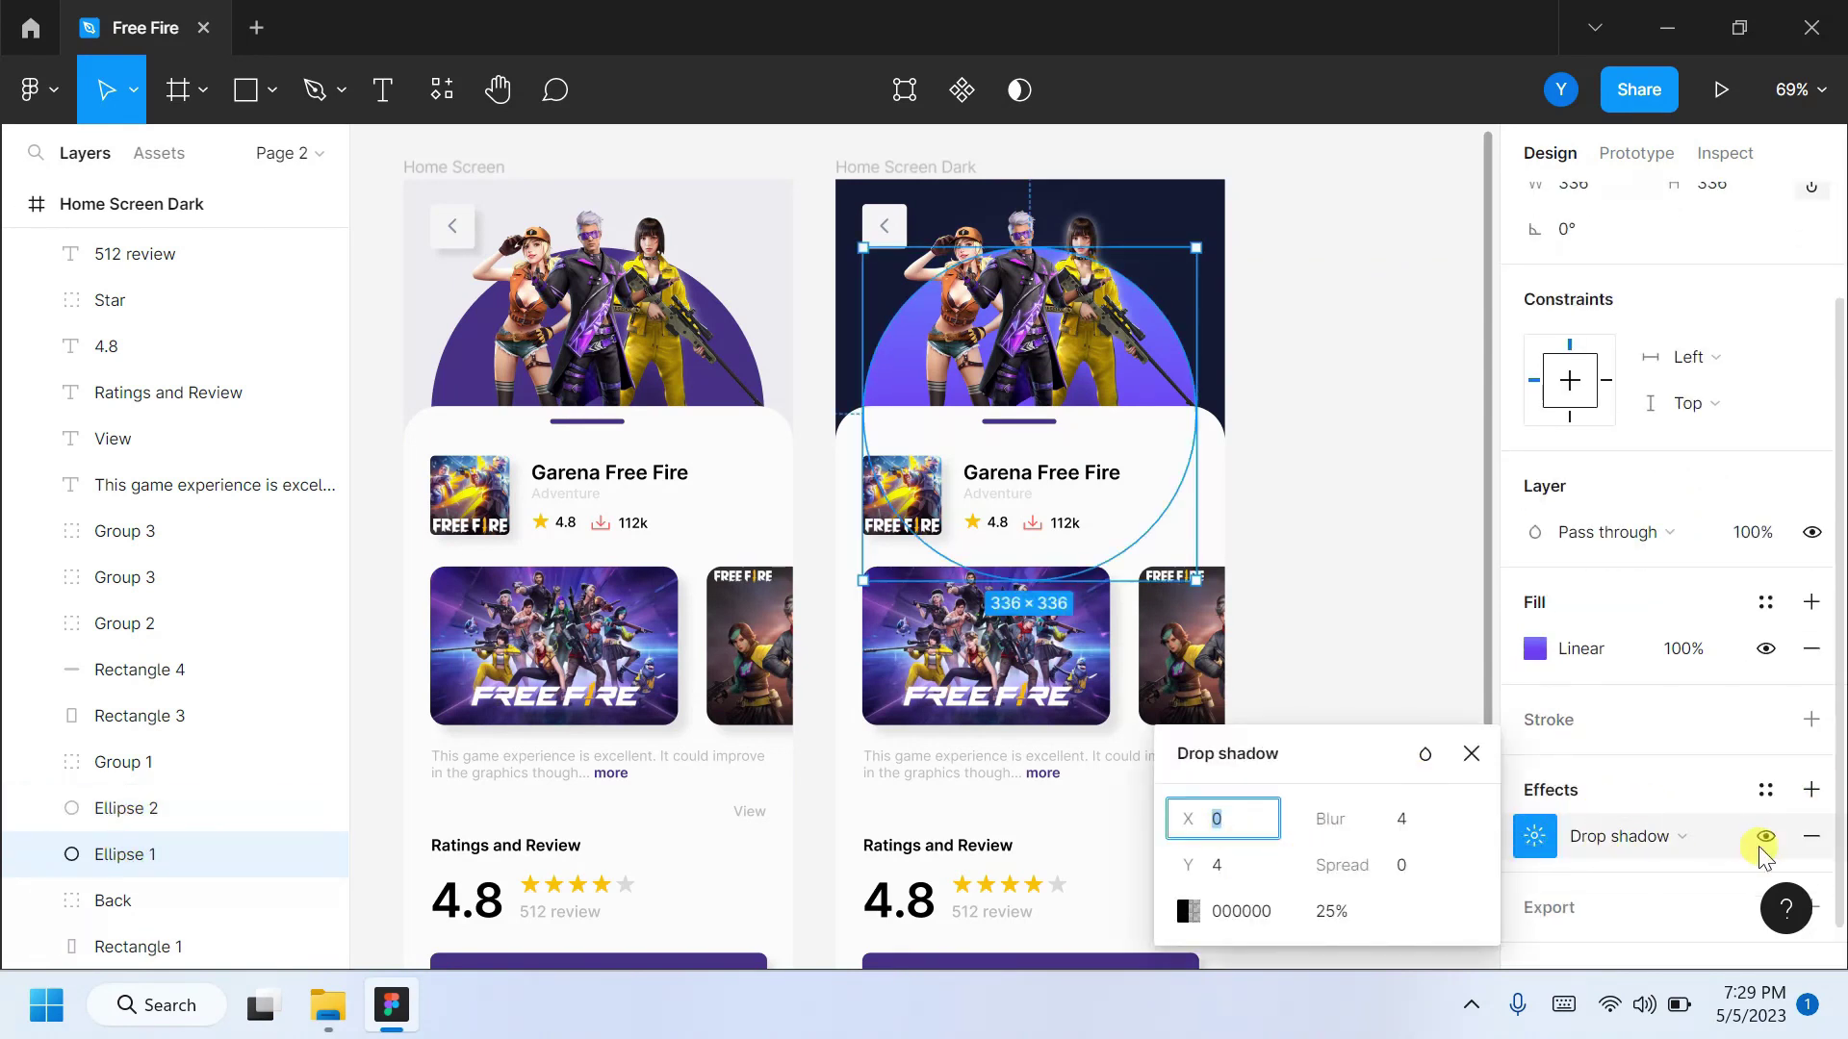
left_click(1682, 835)
left_click(1716, 866)
left_click(1534, 835)
left_click(1241, 910)
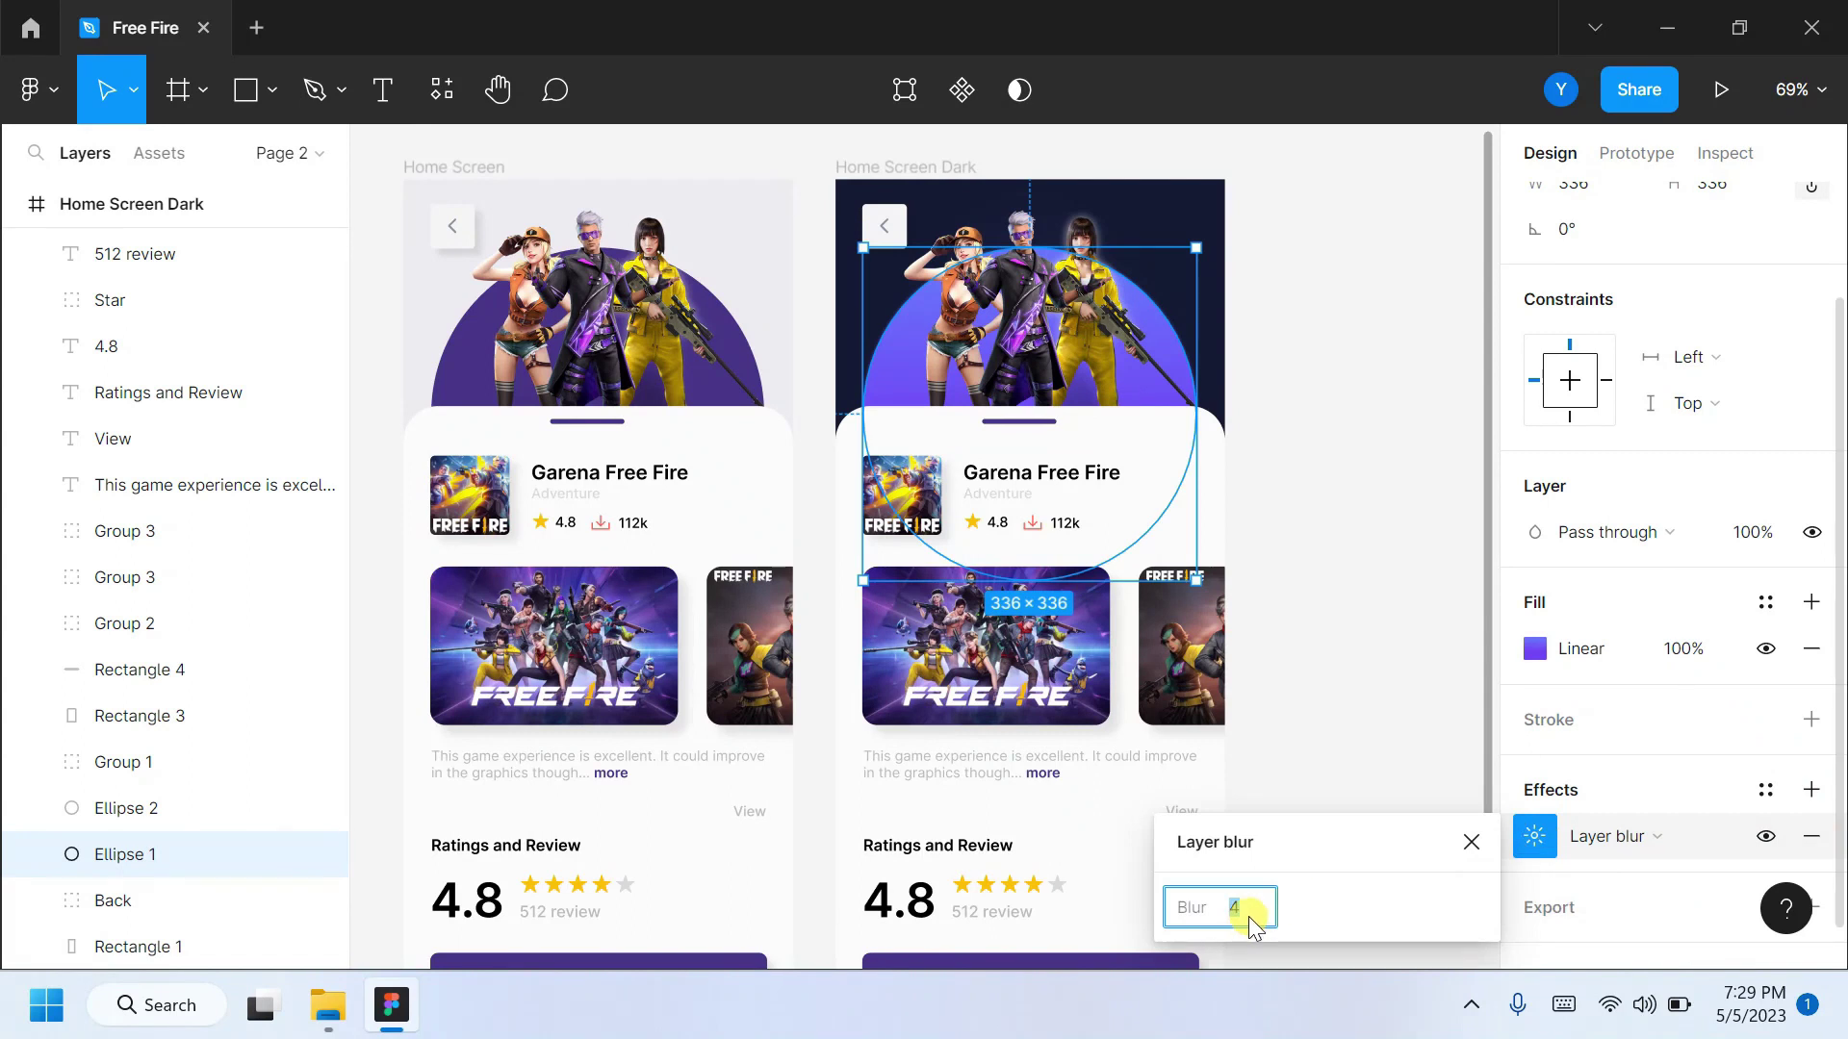
type("51")
key("Return")
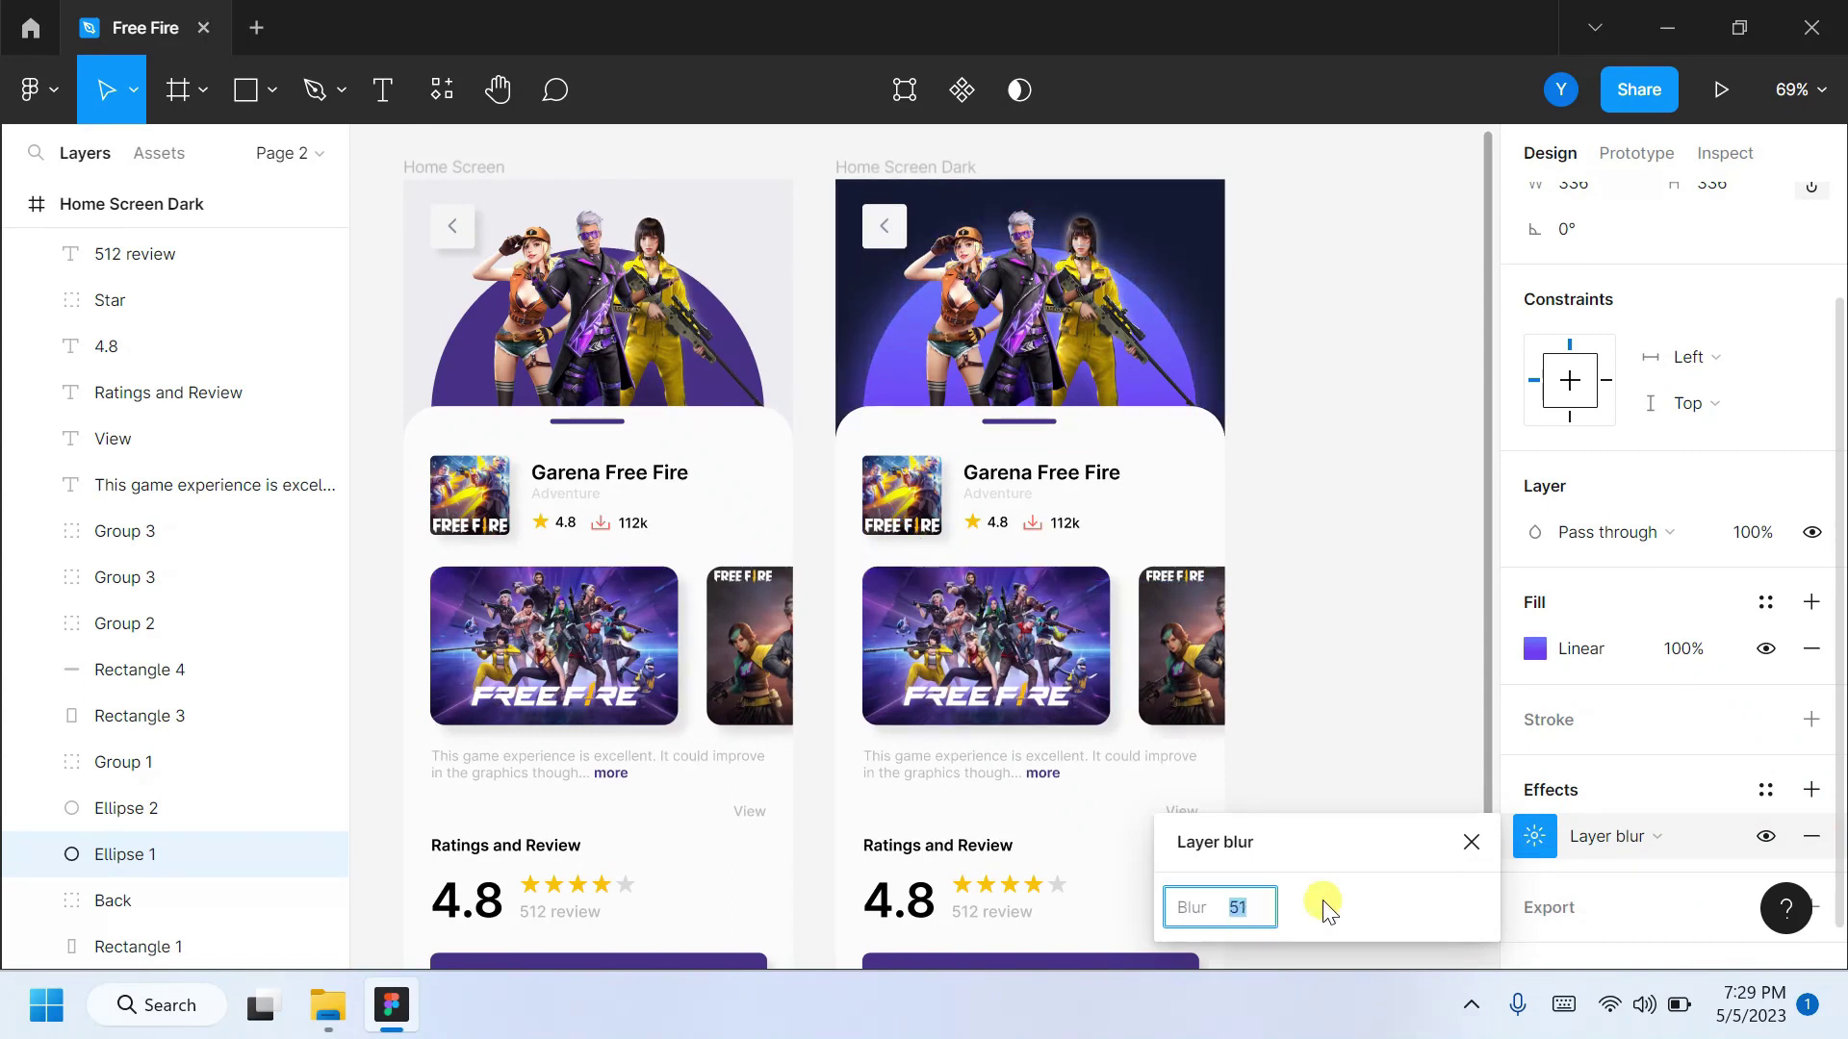
Lower the blurred circle's fill opacity to 78%.
left_click(1710, 657)
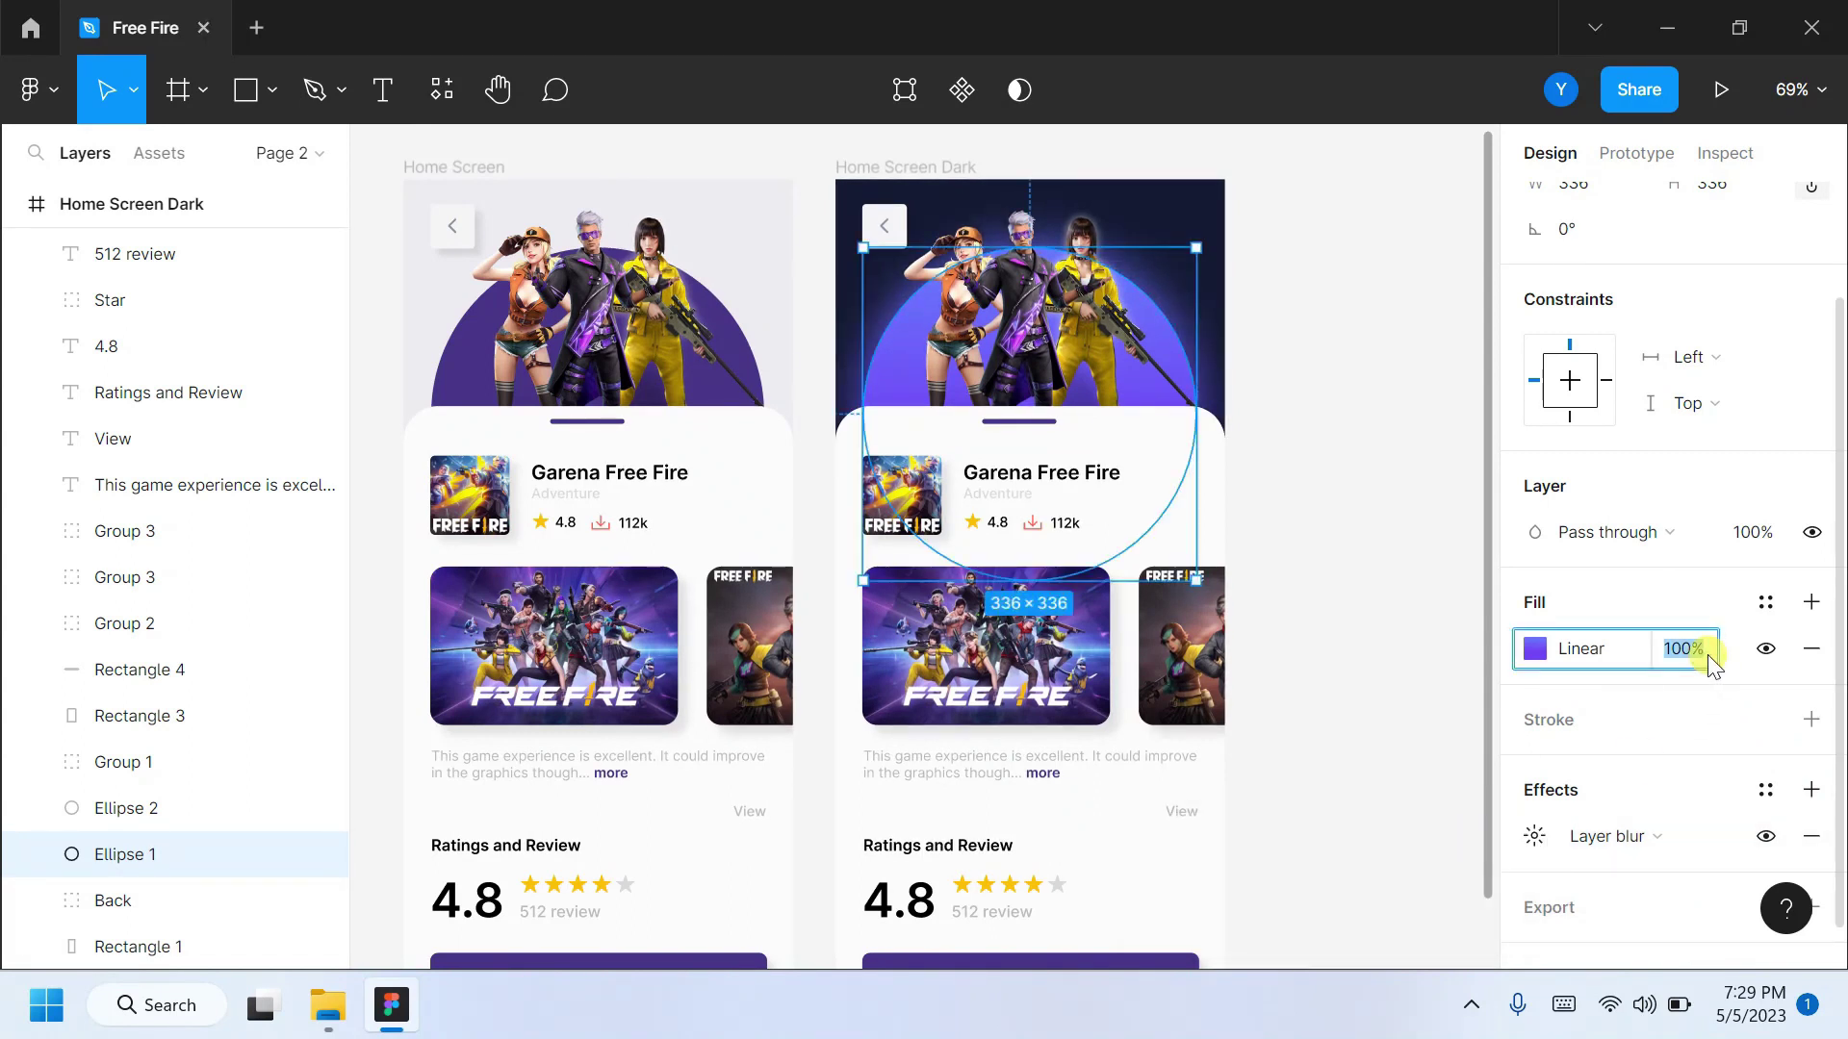
type("9578")
key("Return")
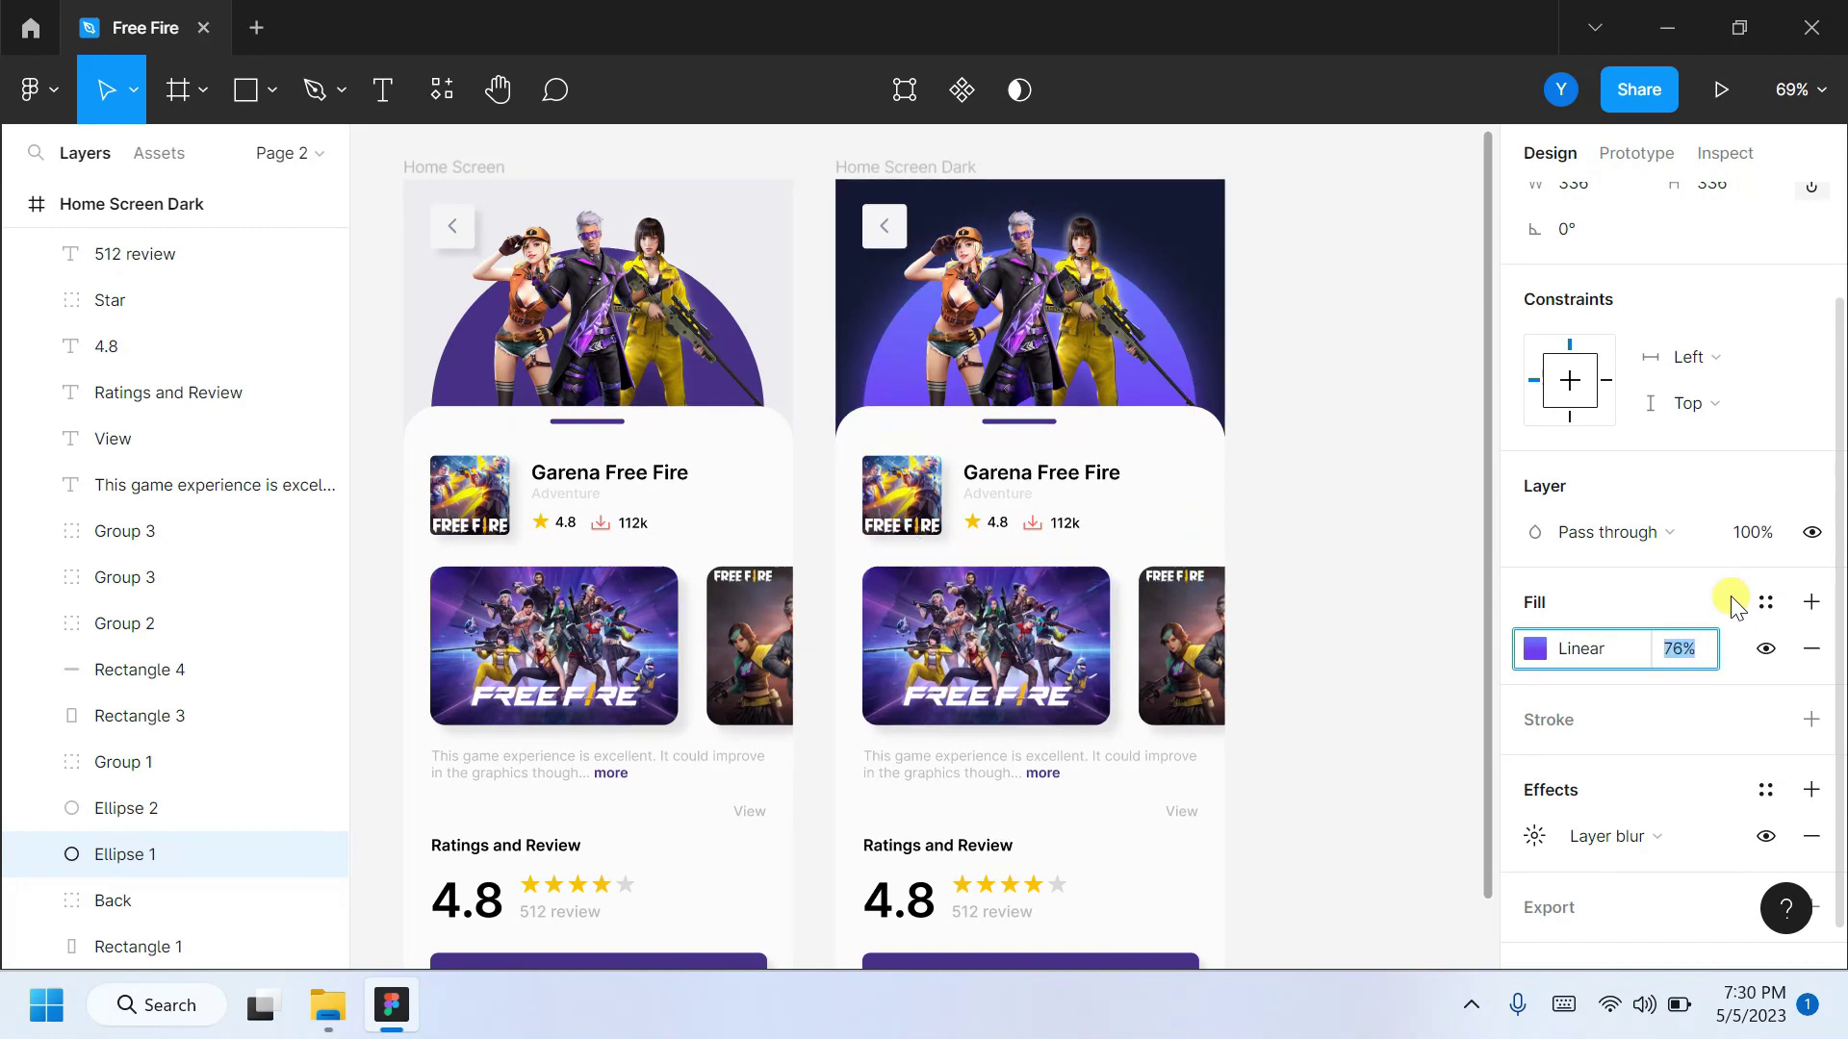
left_click(1535, 837)
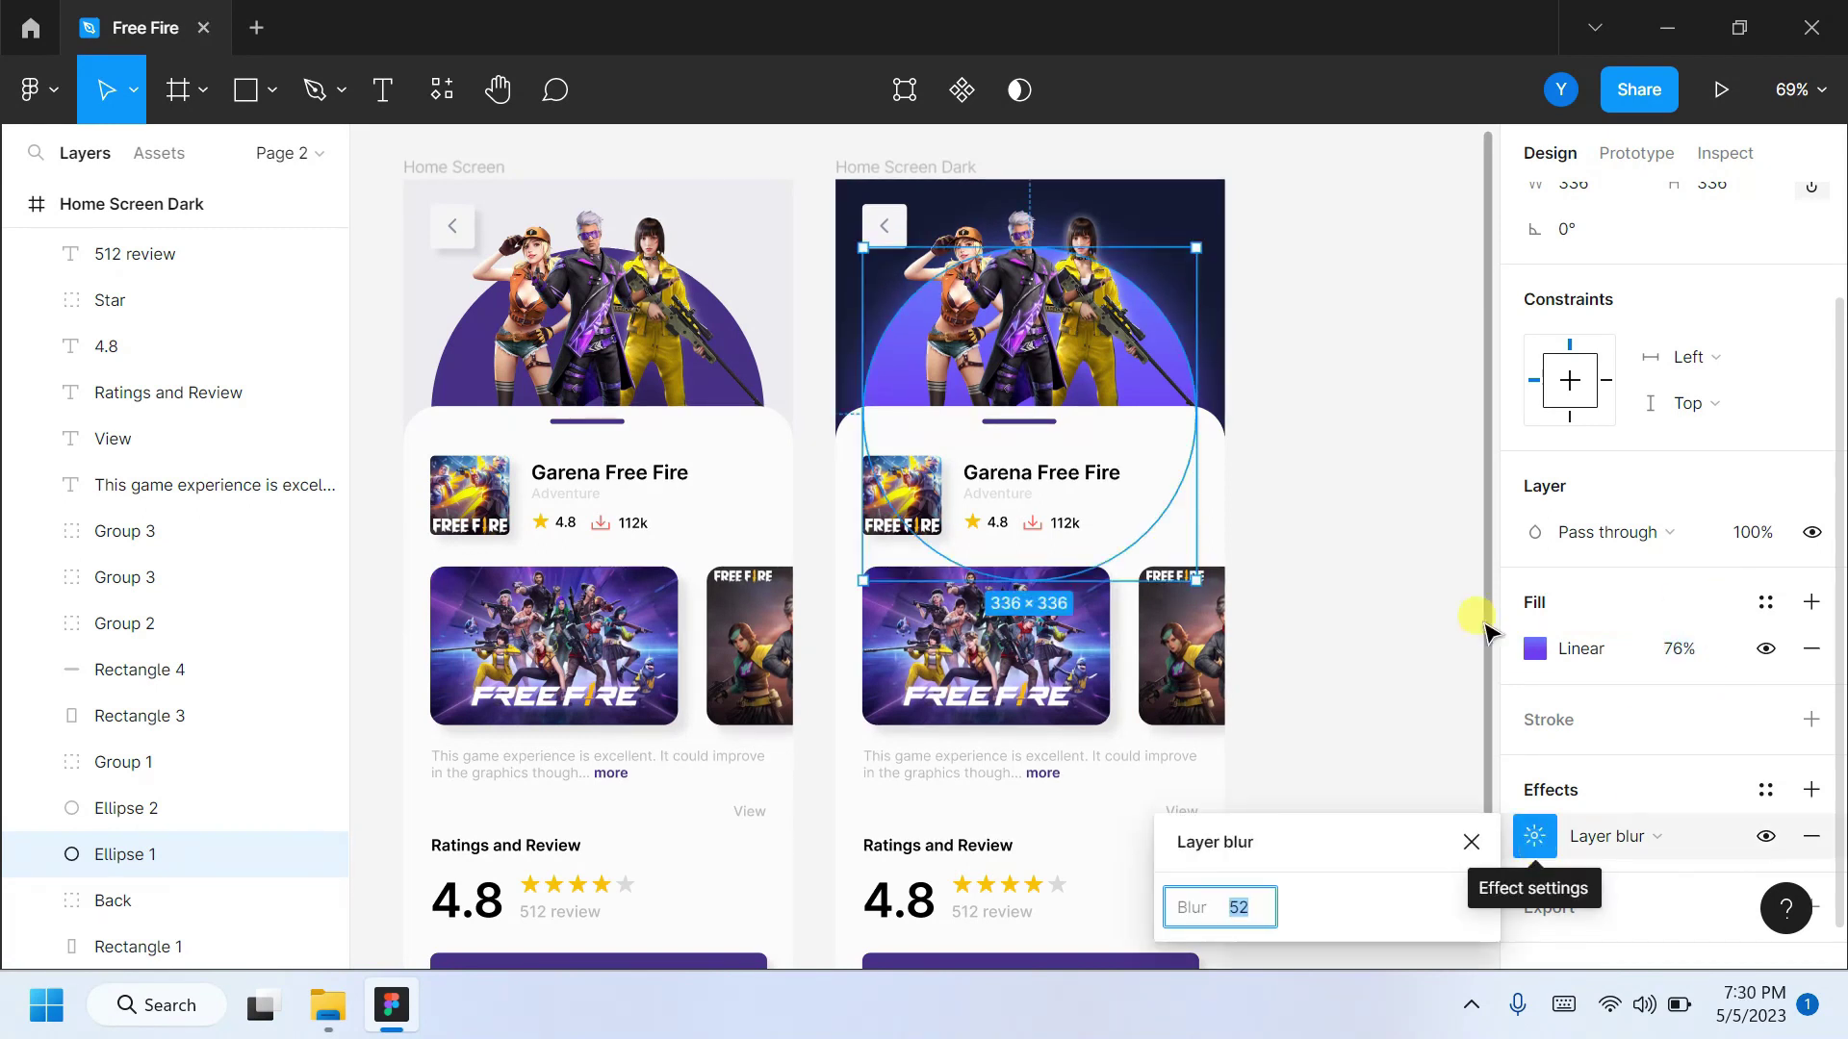
left_click(1414, 487)
scroll(1006, 592, "up", 6, "ctrl")
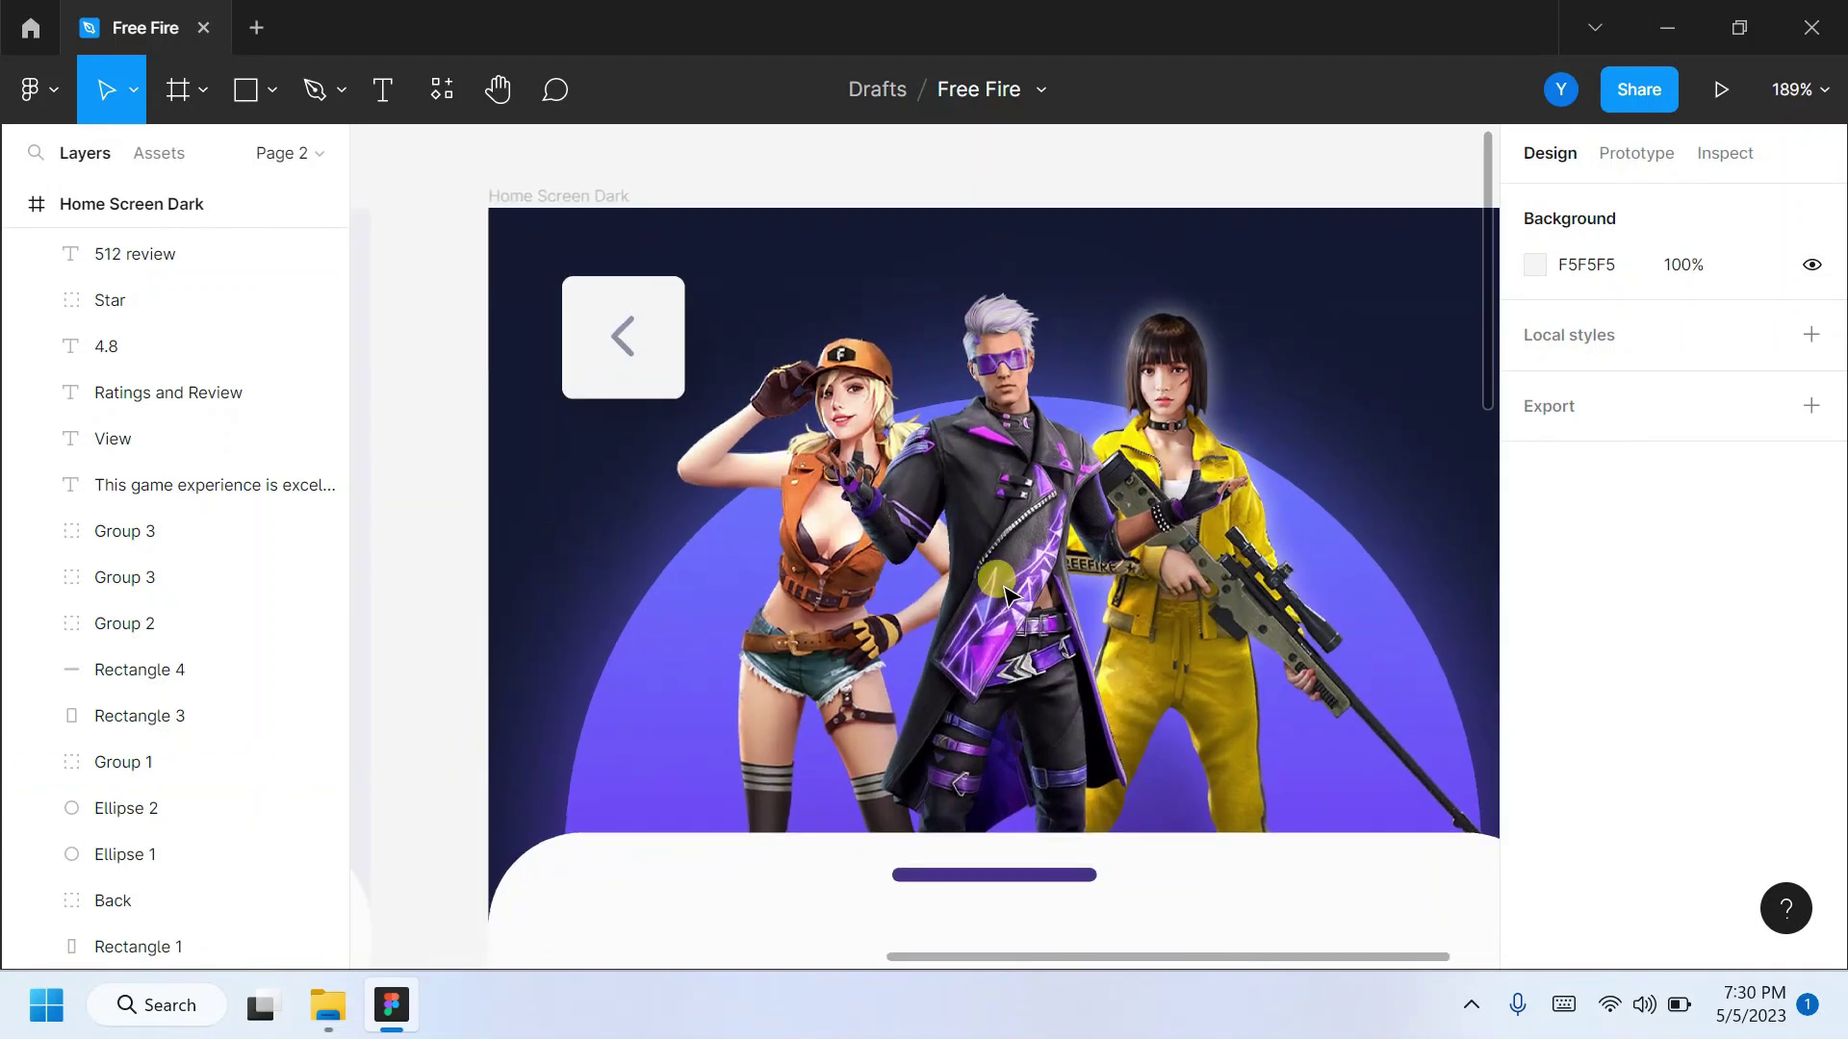
Fill the back button's square with a blue-to-purple 703DF1 linear gradient.
double_click(621, 332)
left_click(1535, 788)
left_click(1288, 217)
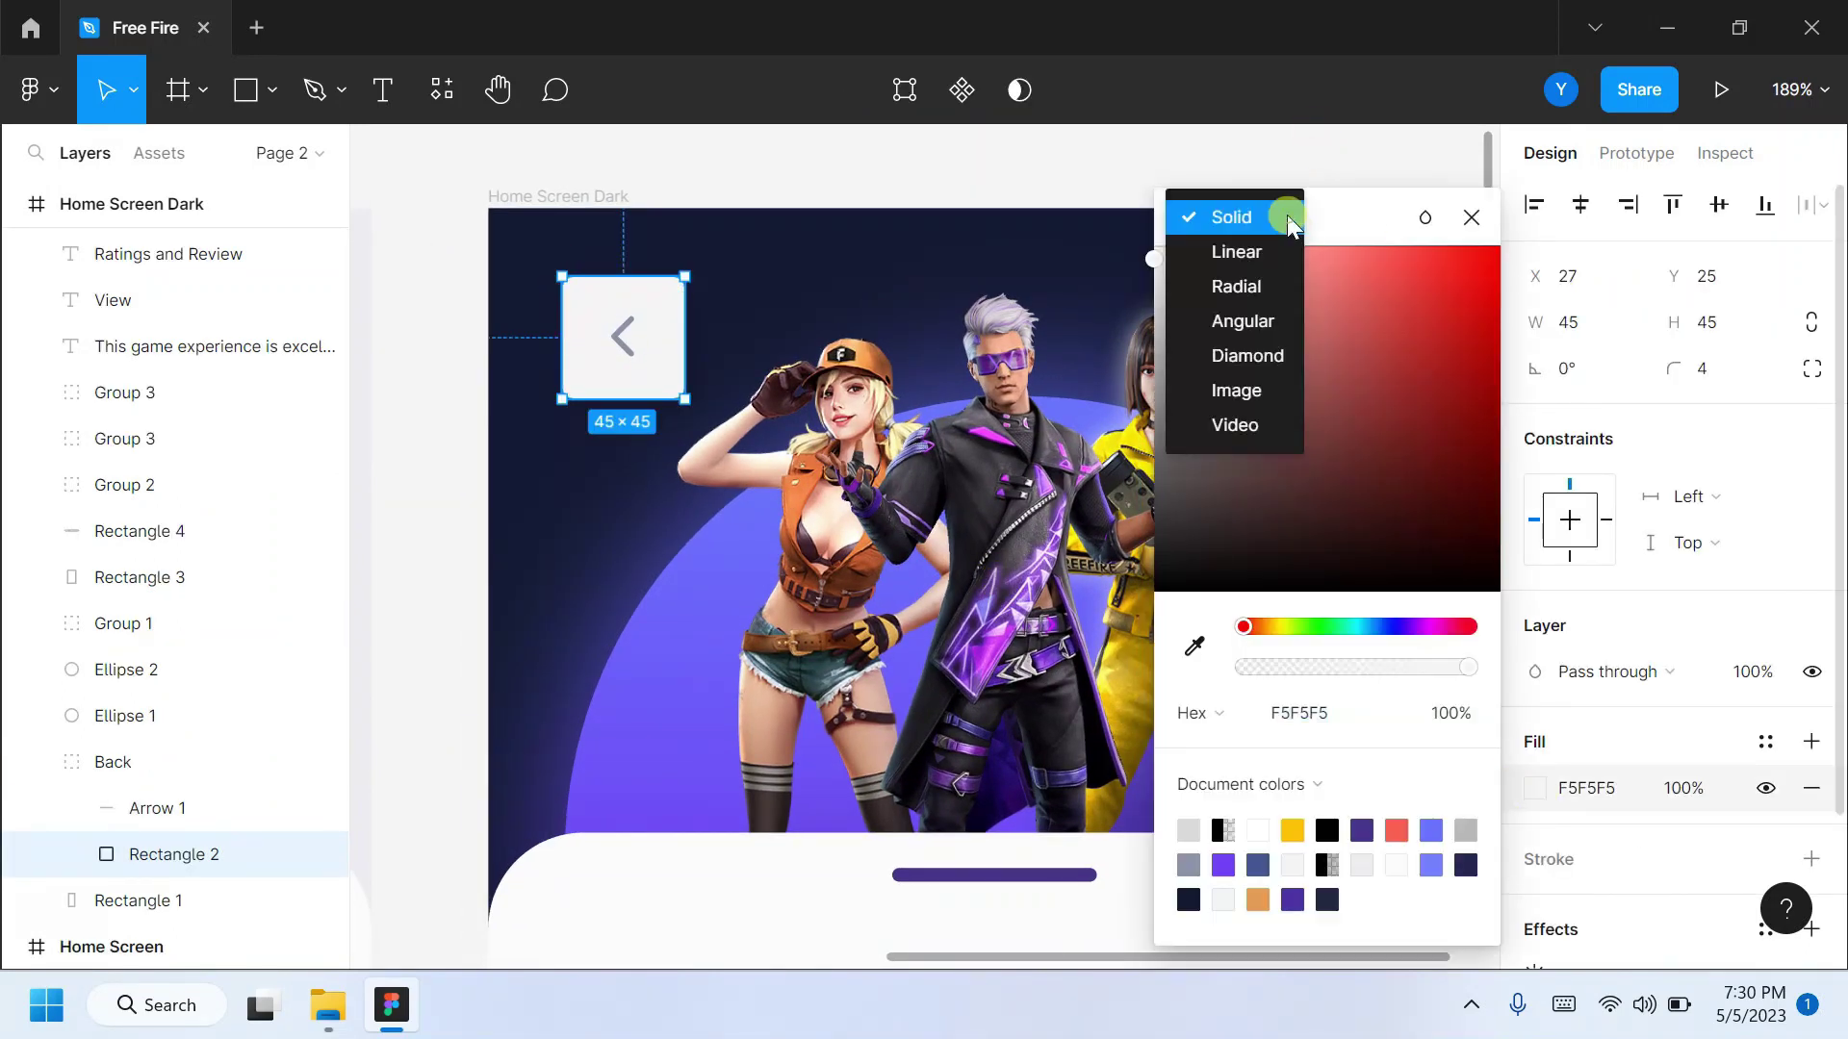
left_click(1235, 251)
left_click(1194, 687)
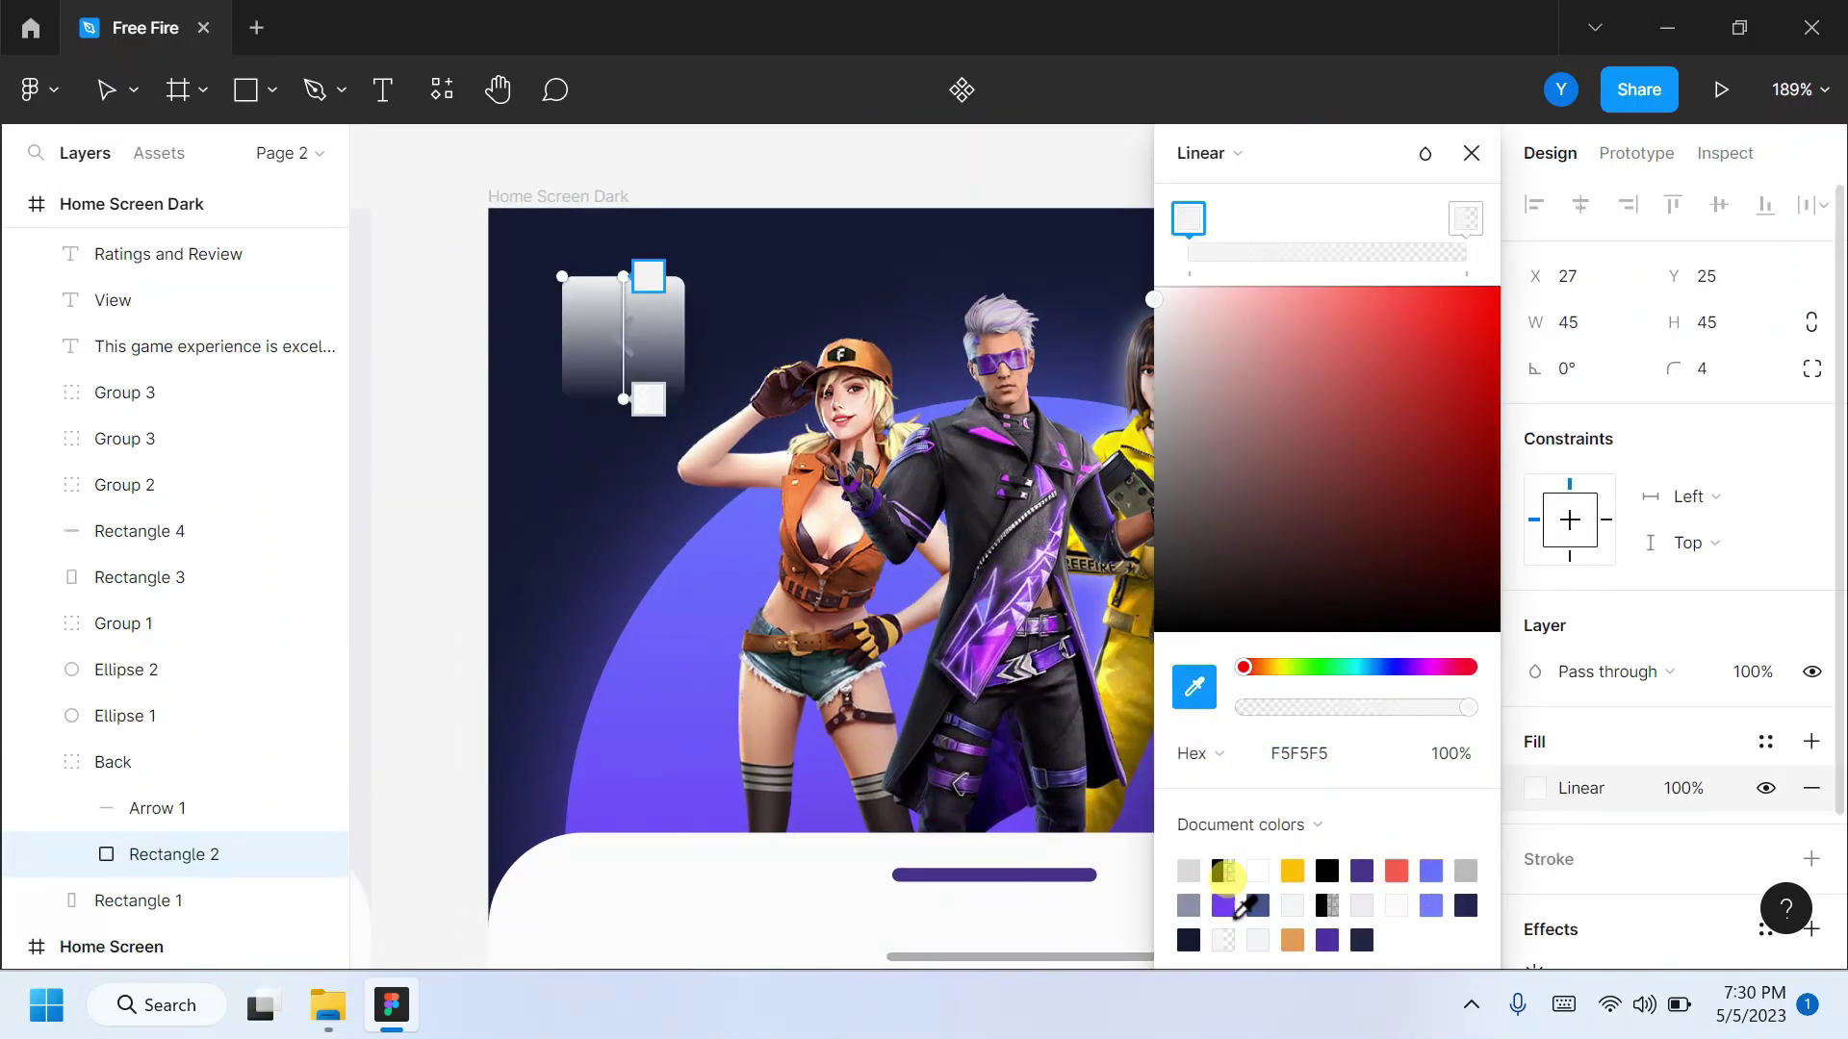
left_click(1431, 871)
left_click(1466, 217)
left_click(1223, 905)
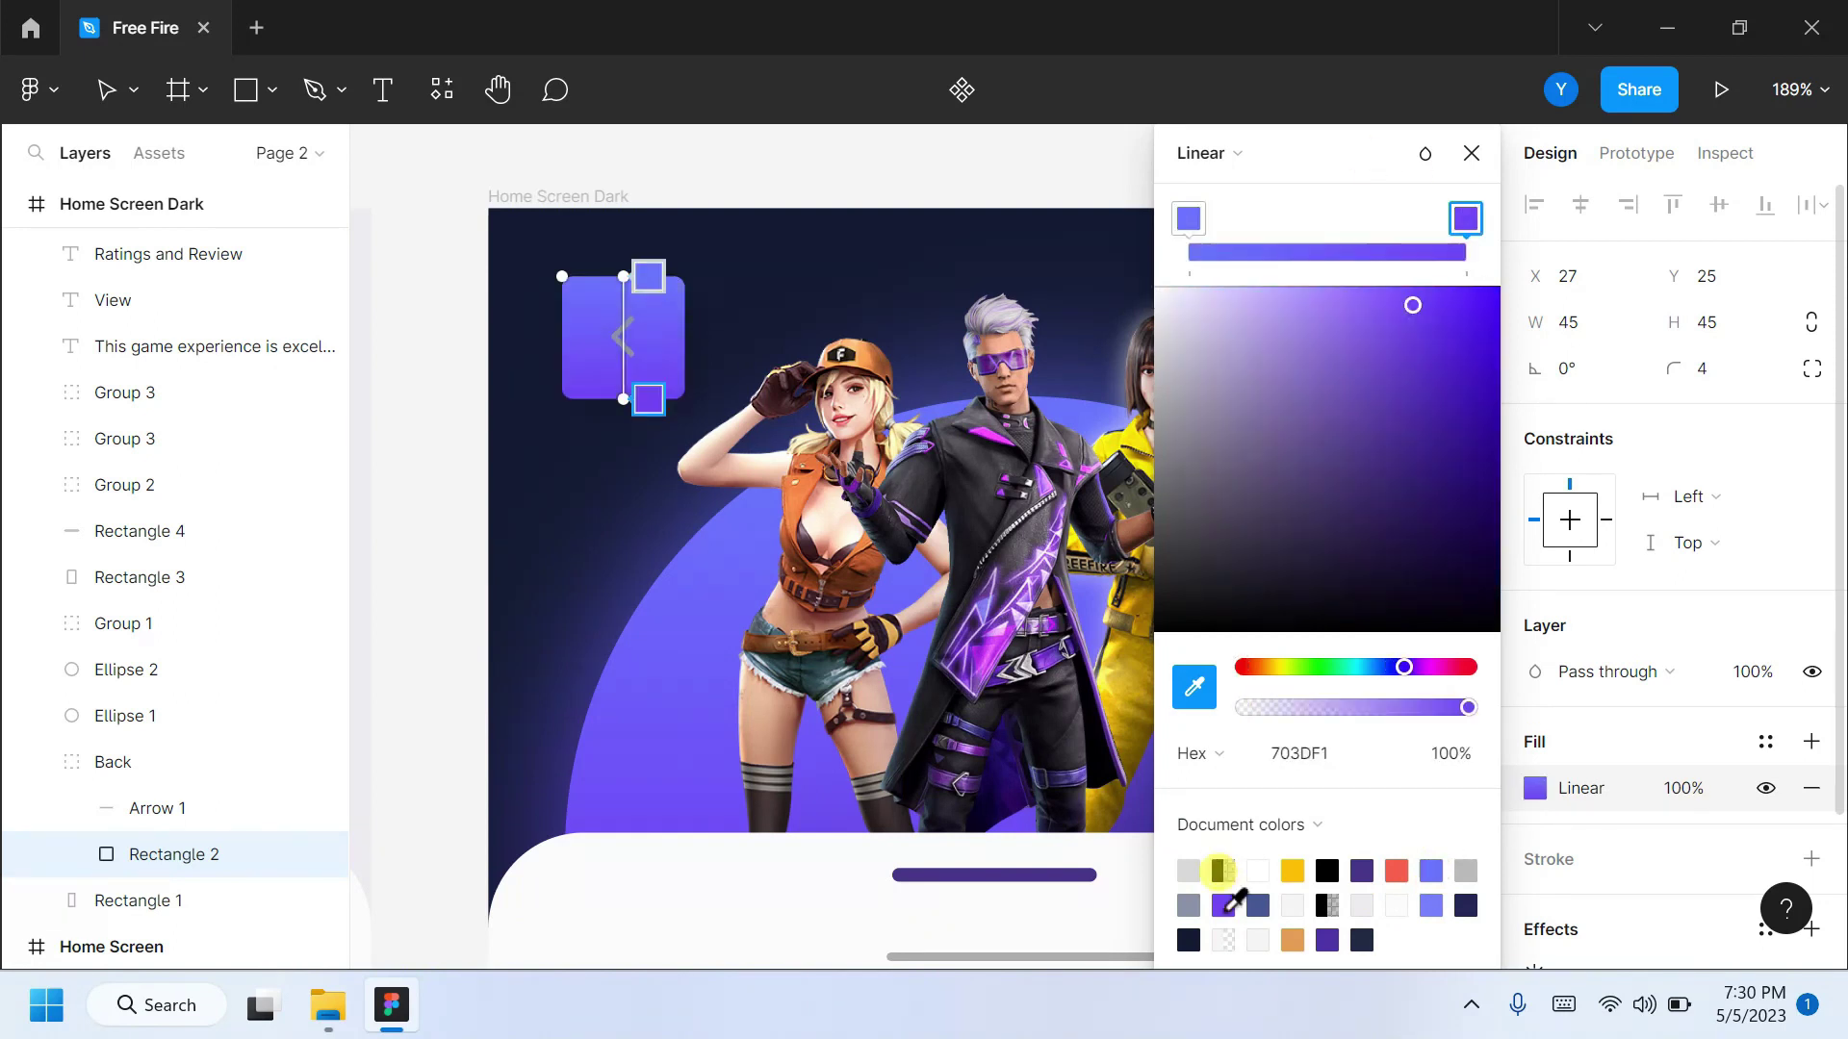
left_click_drag(1202, 214, 1276, 212)
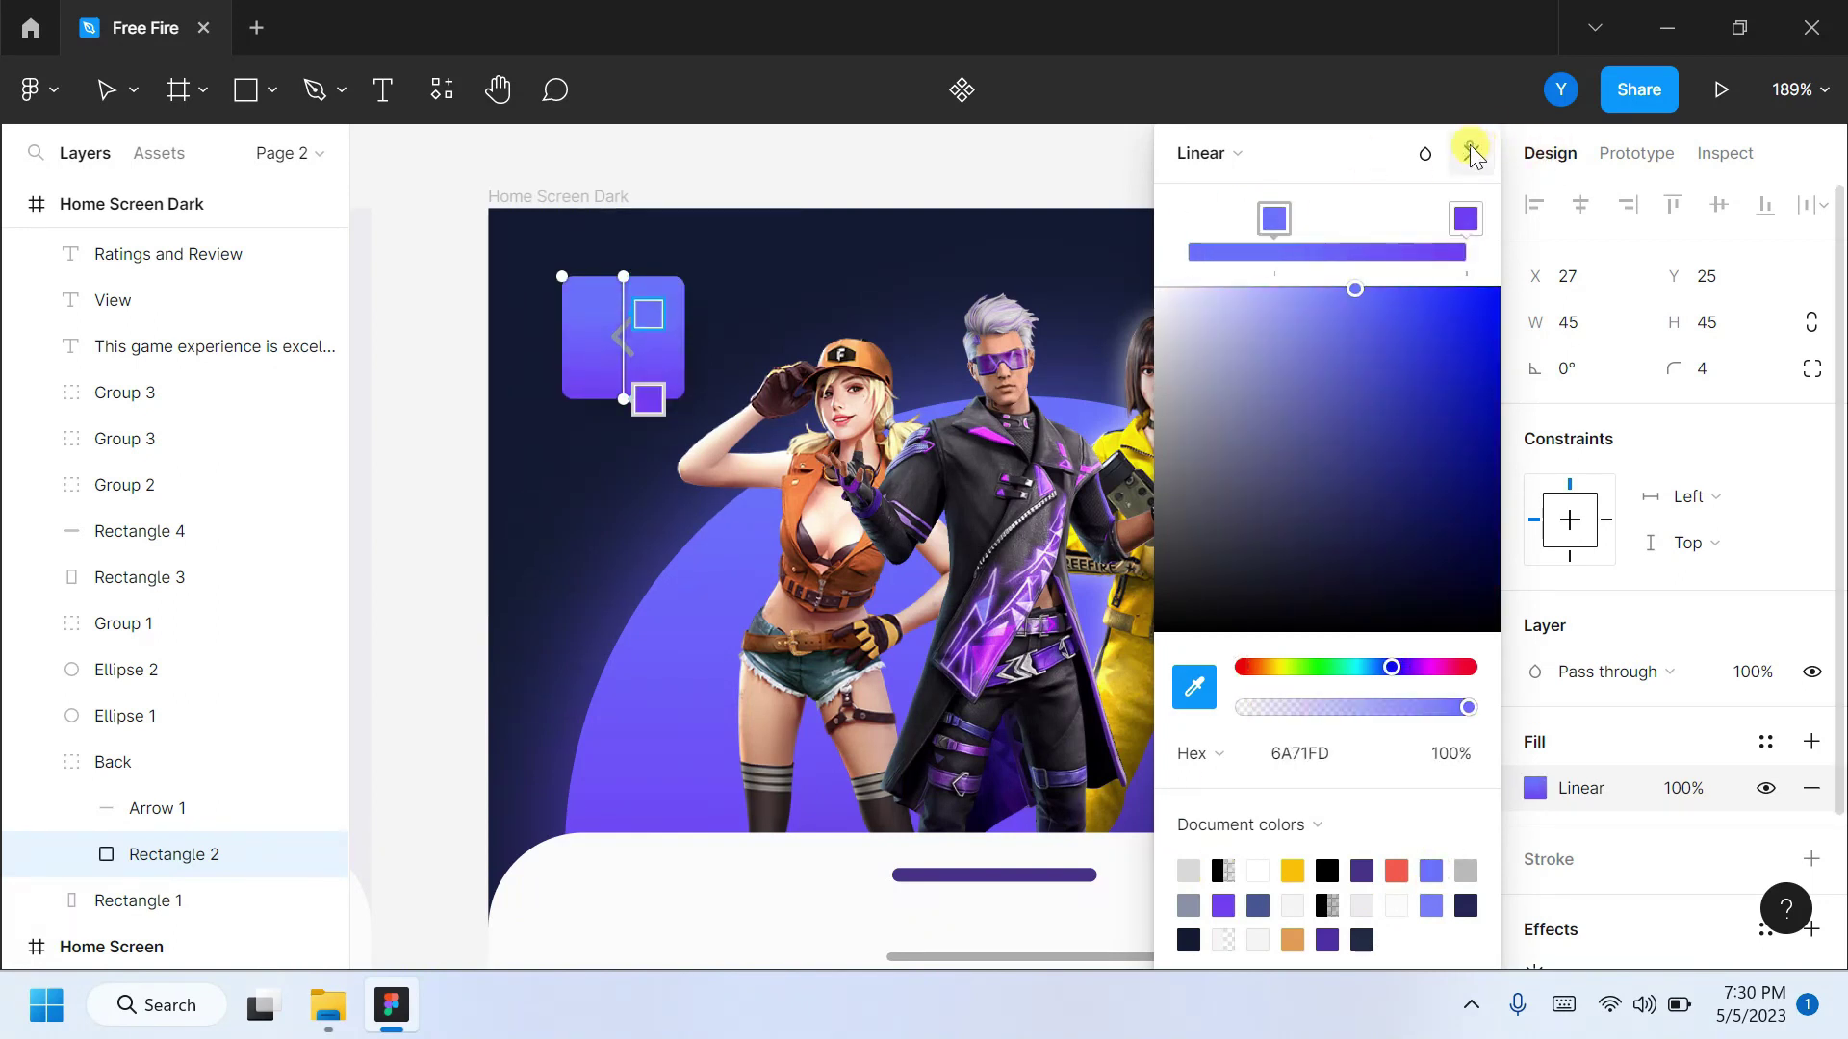
left_click(1472, 153)
Make the large content card dark navy 222945.
scroll(565, 306, "down", 5)
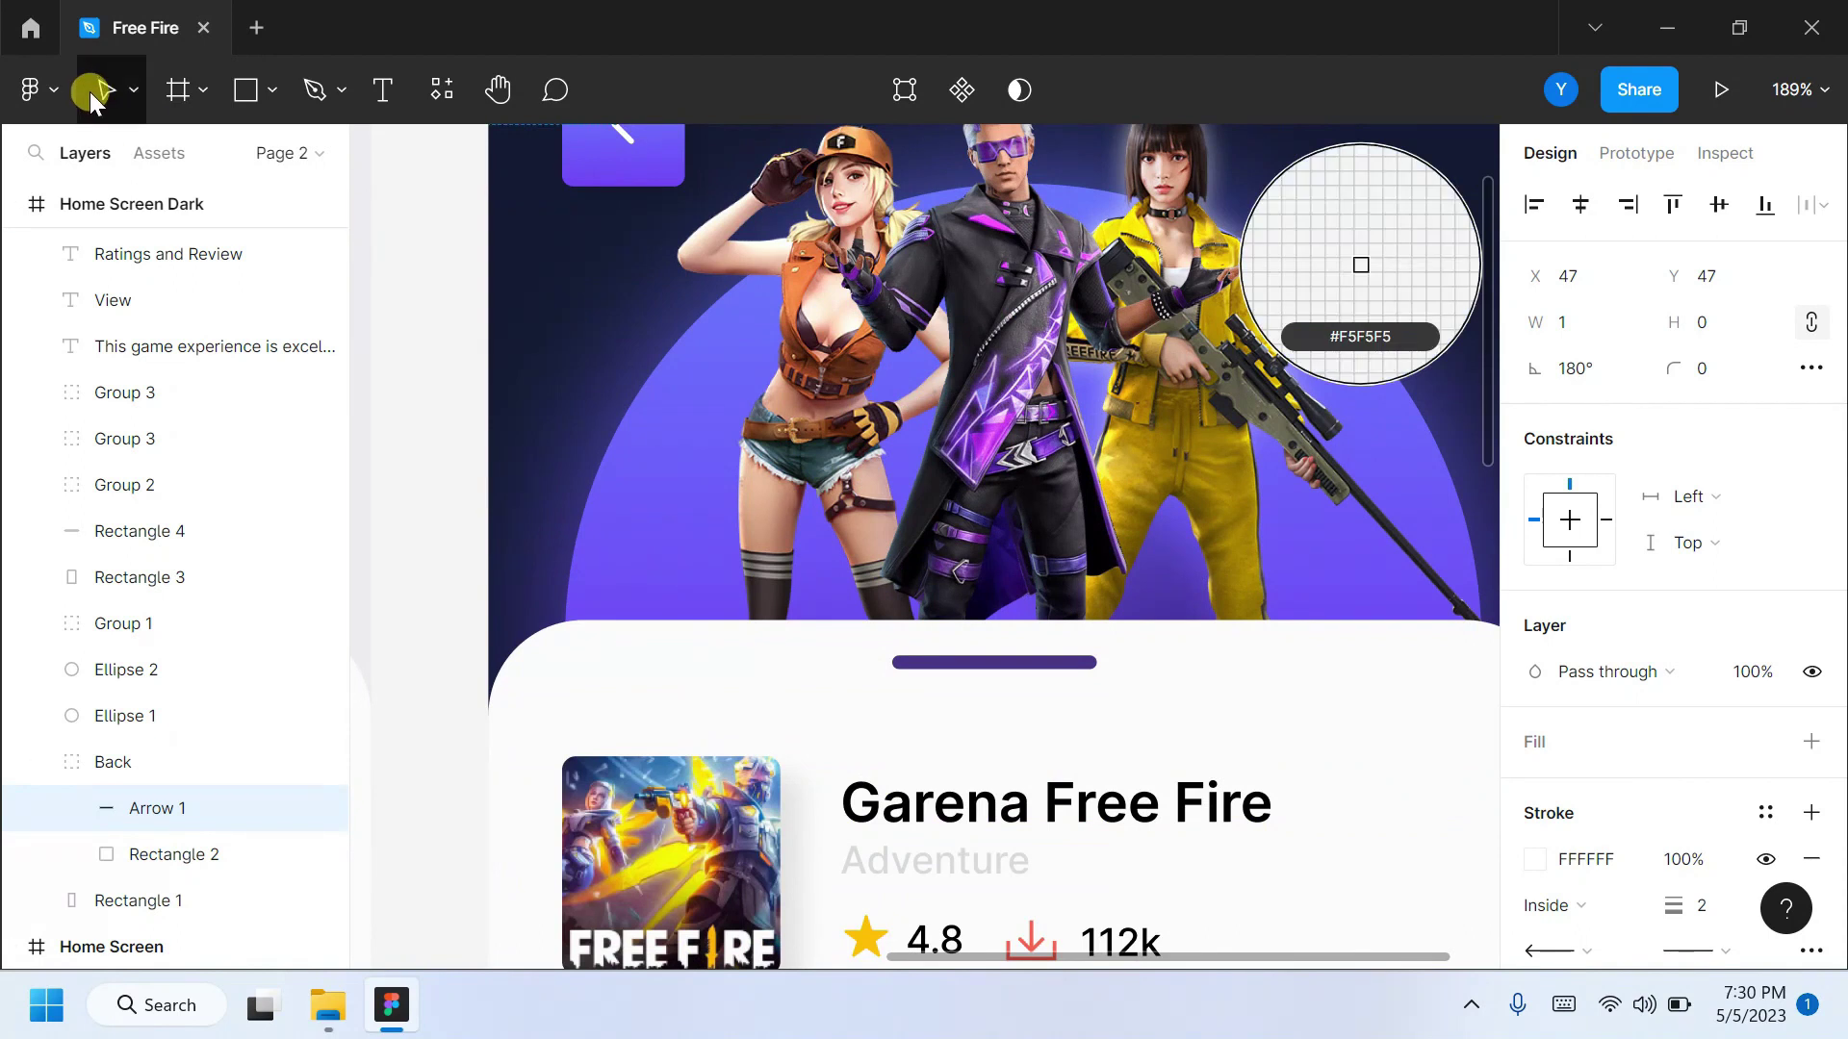
left_click(106, 90)
scroll(433, 392, "down", 1)
left_click(1238, 578)
left_click(1535, 835)
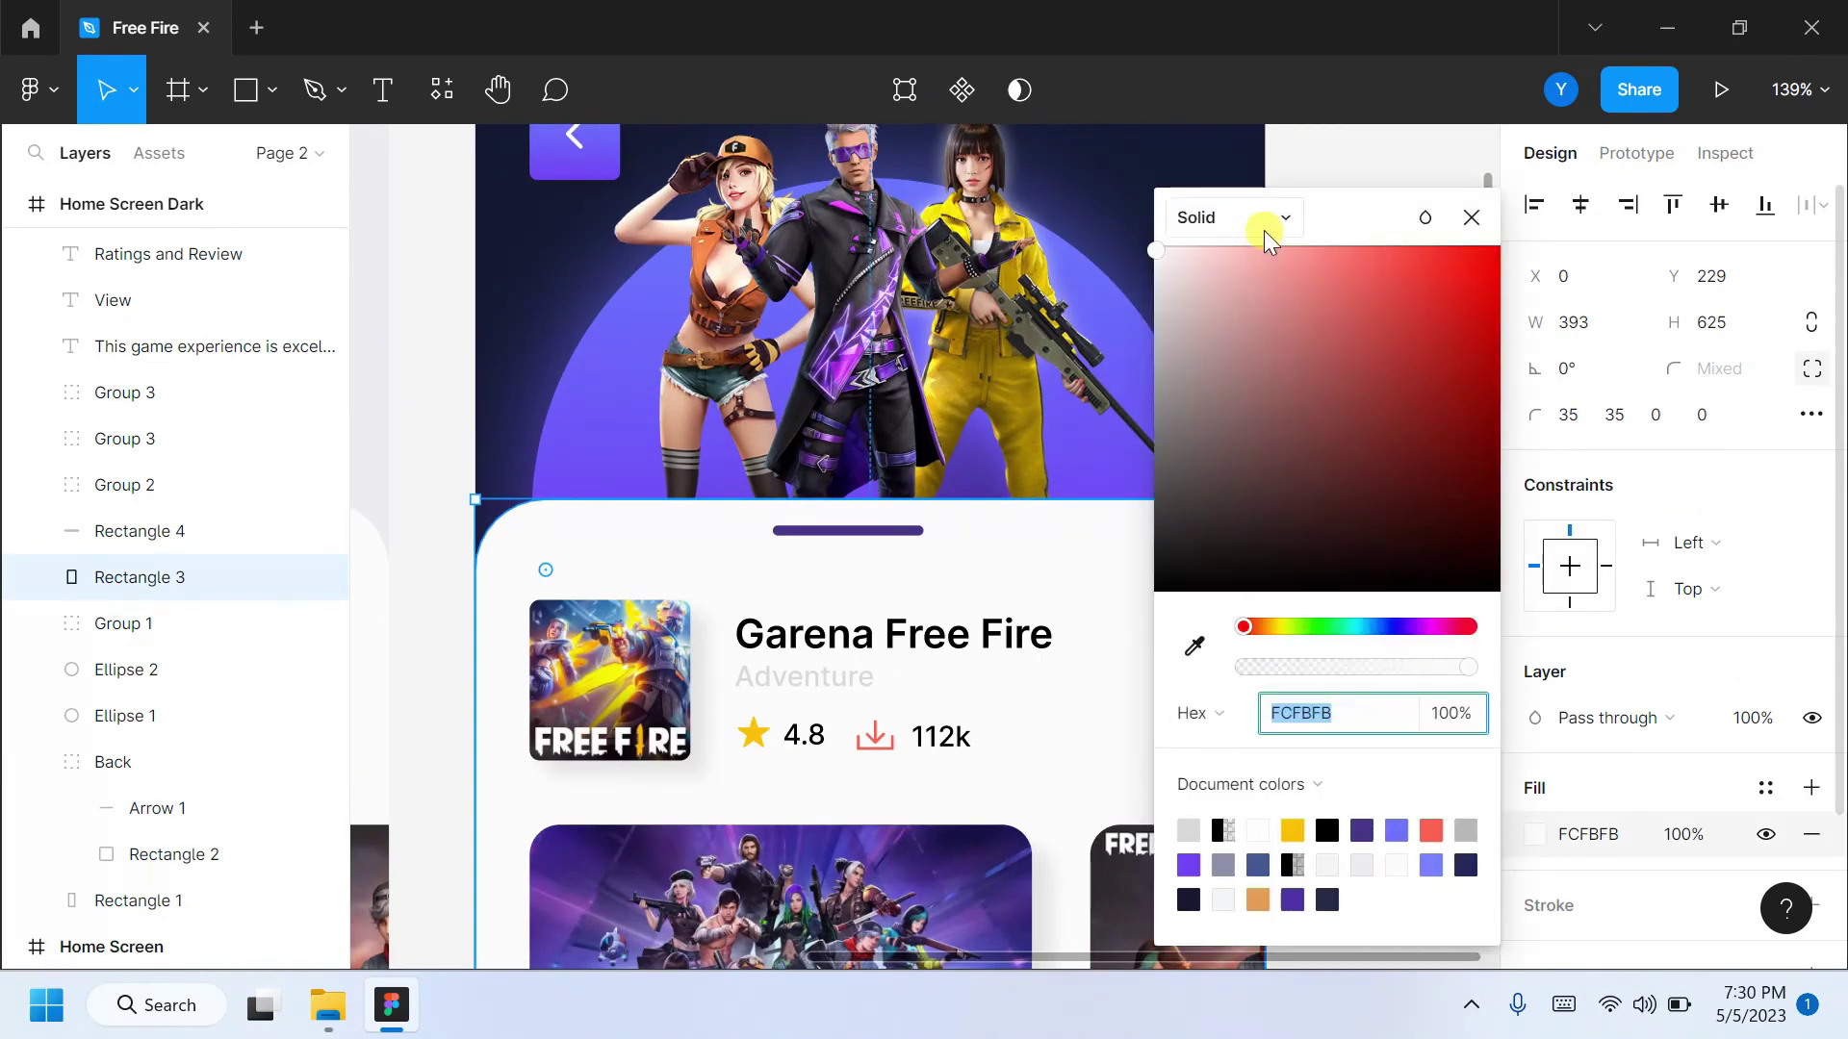
left_click(1194, 647)
left_click(1327, 900)
left_click(1472, 217)
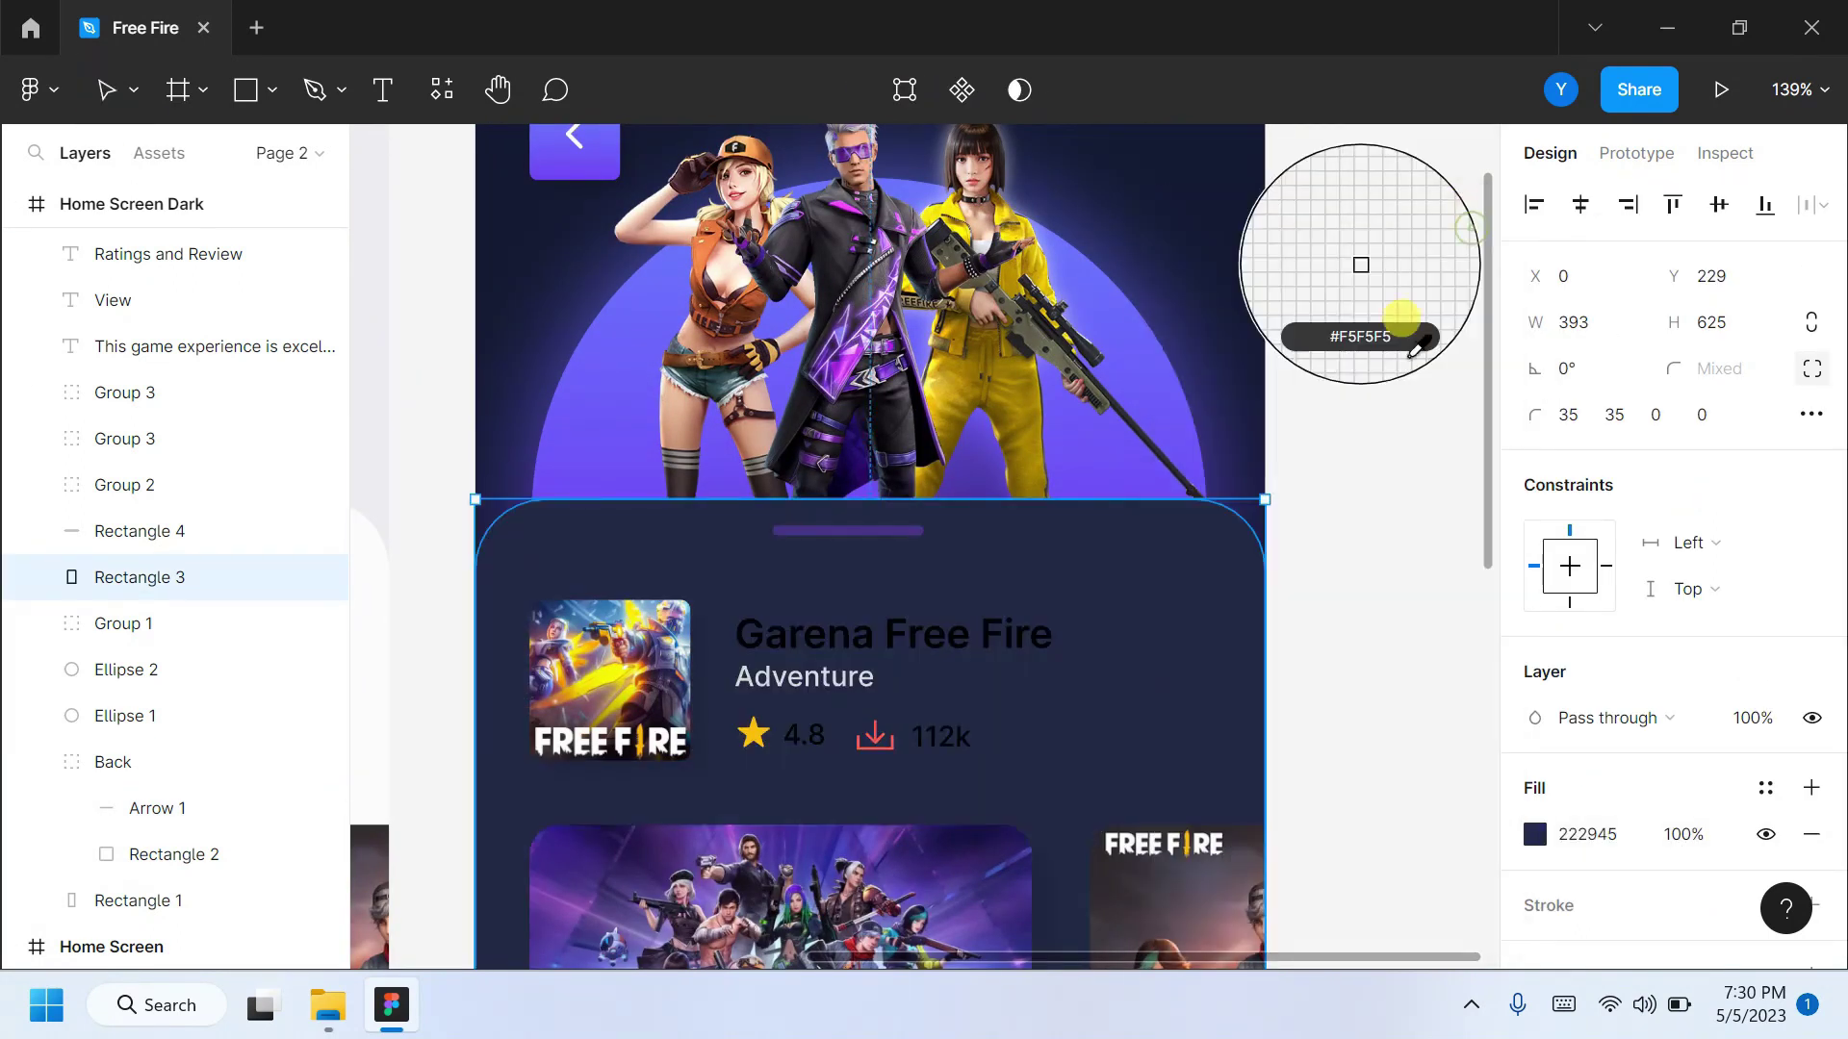
left_click(114, 94)
scroll(1312, 487, "down", 3)
Make the Garena Free Fire title white FFFFFF and the Adventure subtitle slate blue 445791.
double_click(899, 420)
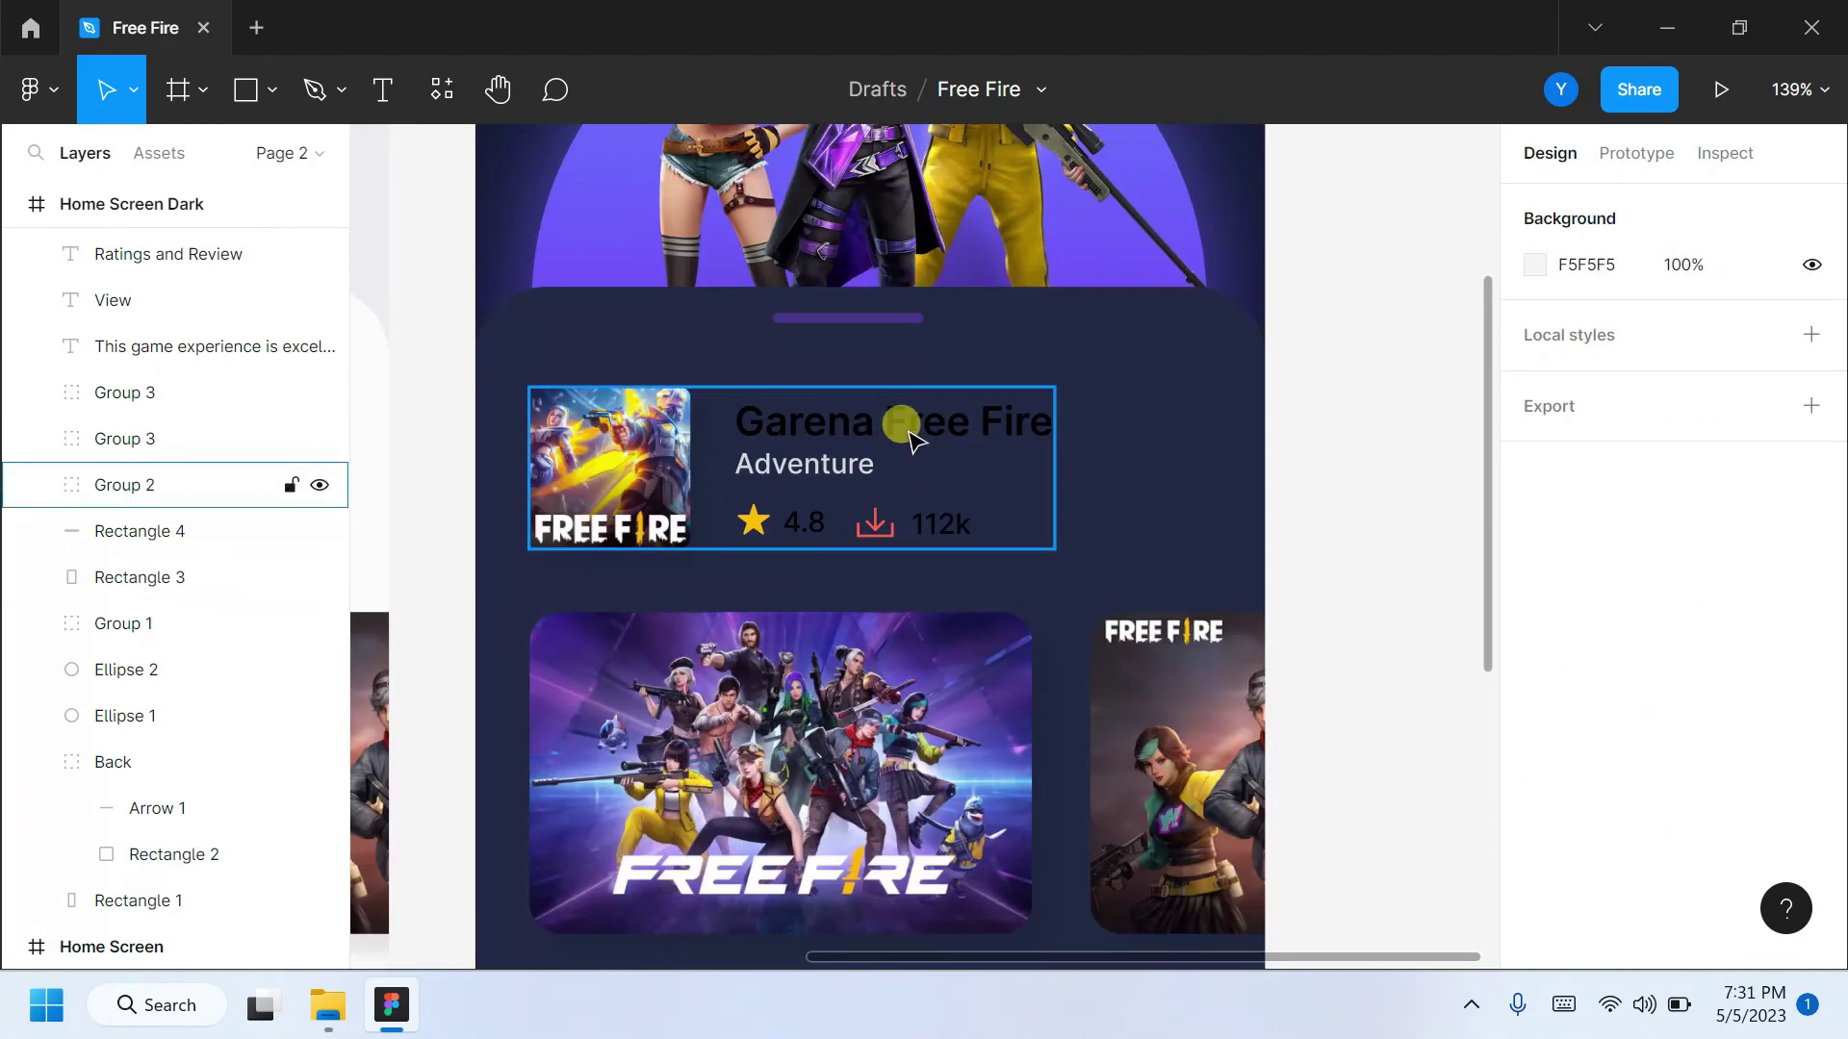
scroll(1590, 795, "down", 3)
left_click(1578, 814)
type("FFFFFF")
key("Return")
left_click(805, 464)
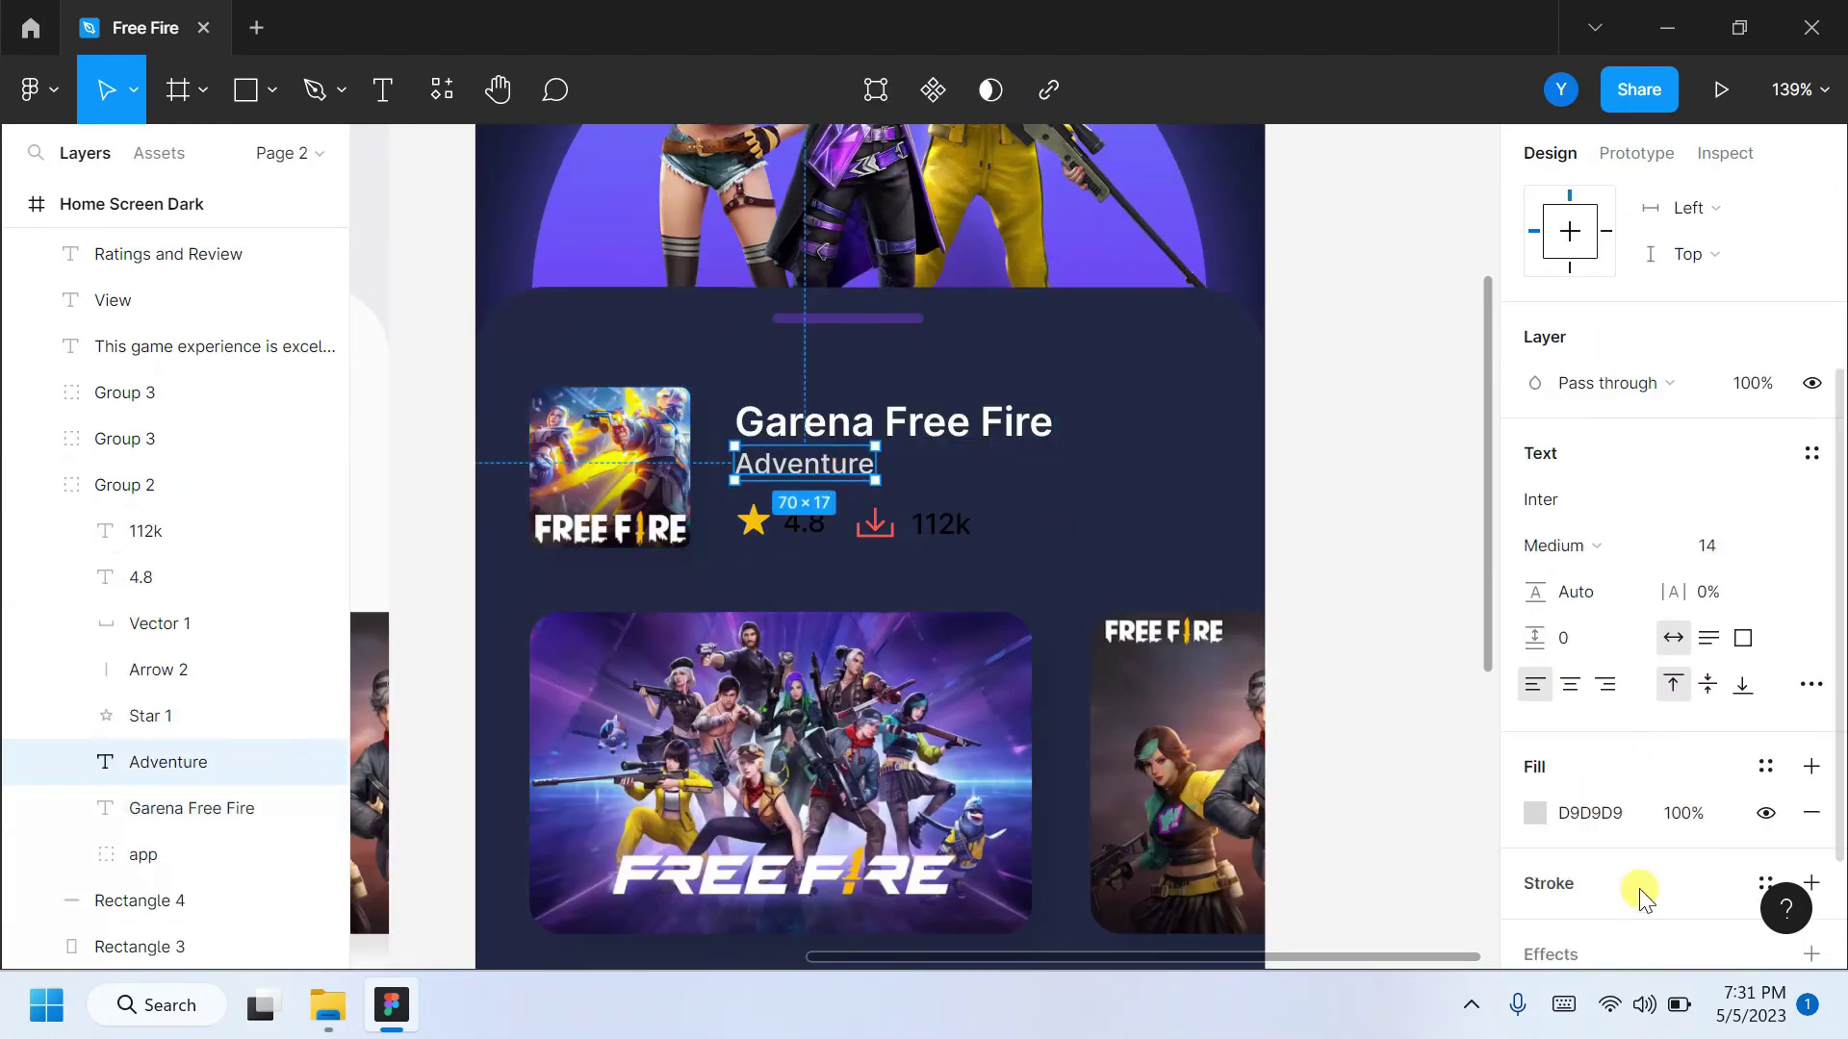
left_click(1535, 813)
left_click(1408, 848)
left_click(1258, 865)
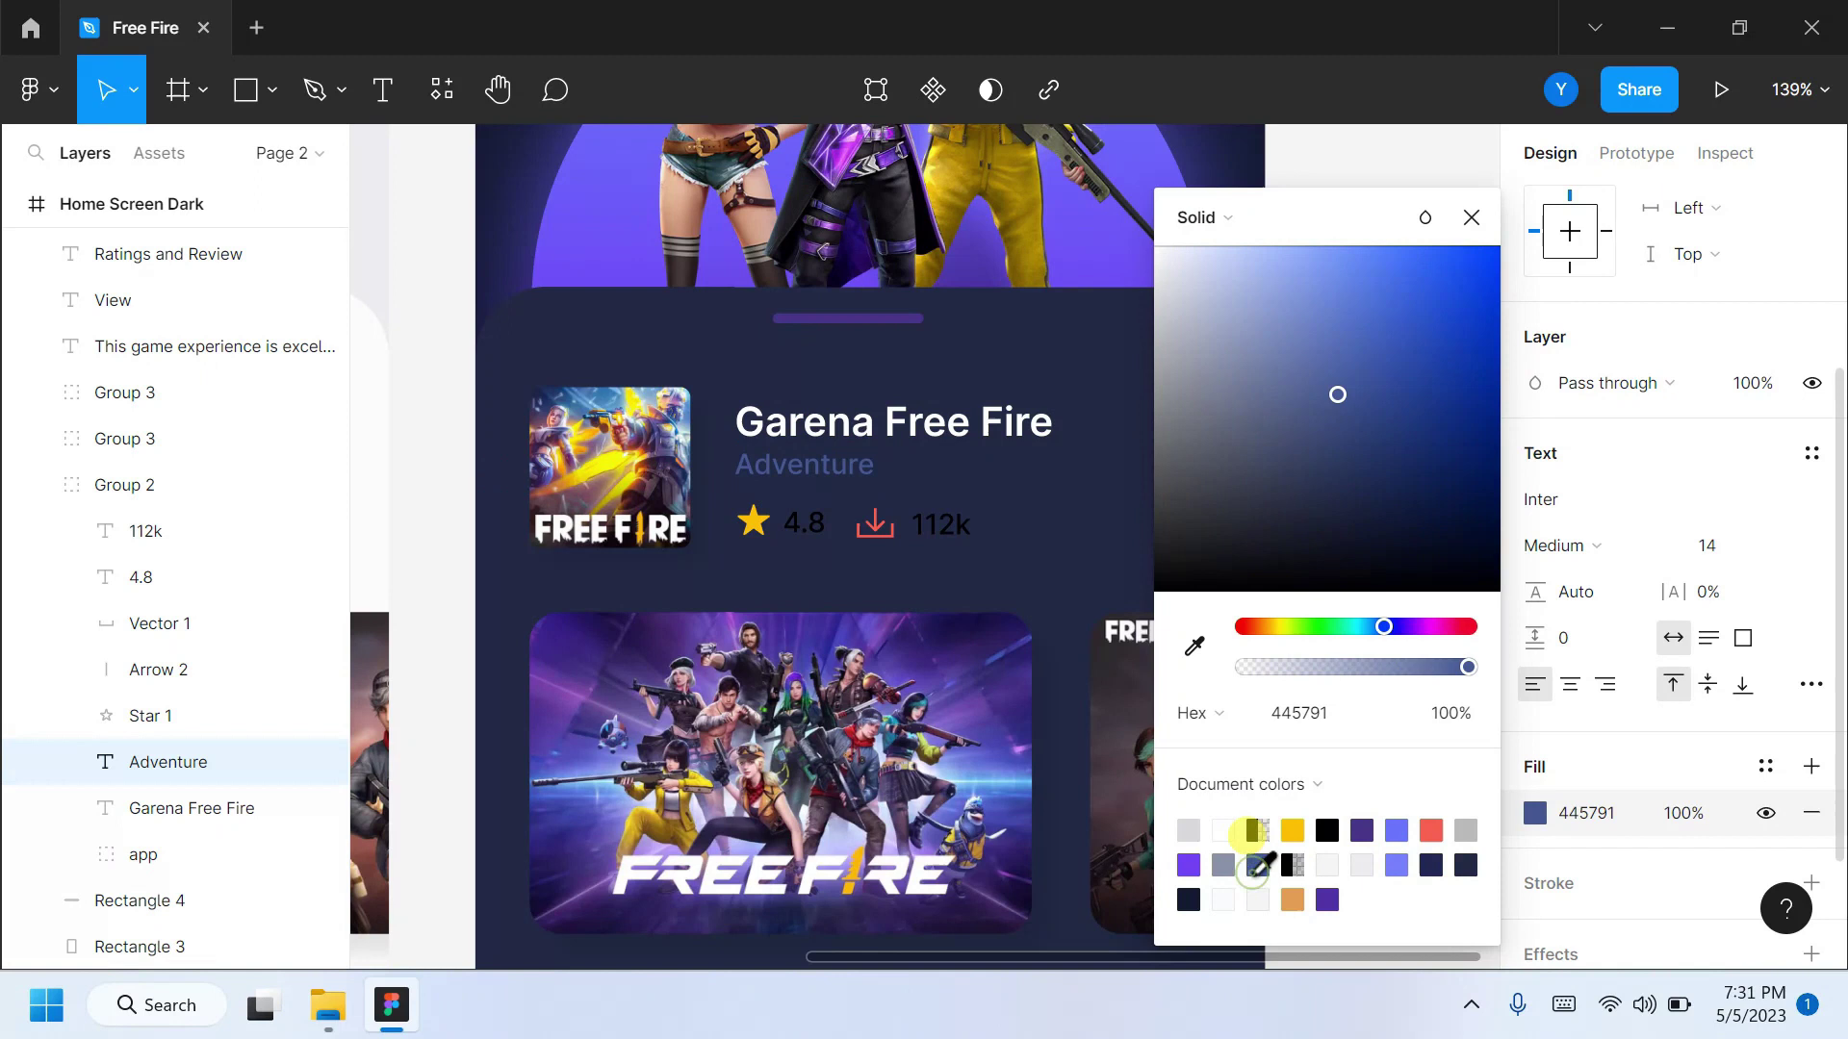
left_click(1469, 221)
Make the small 4.8 rating and 112k texts white.
left_click(141, 578)
left_click(1578, 814)
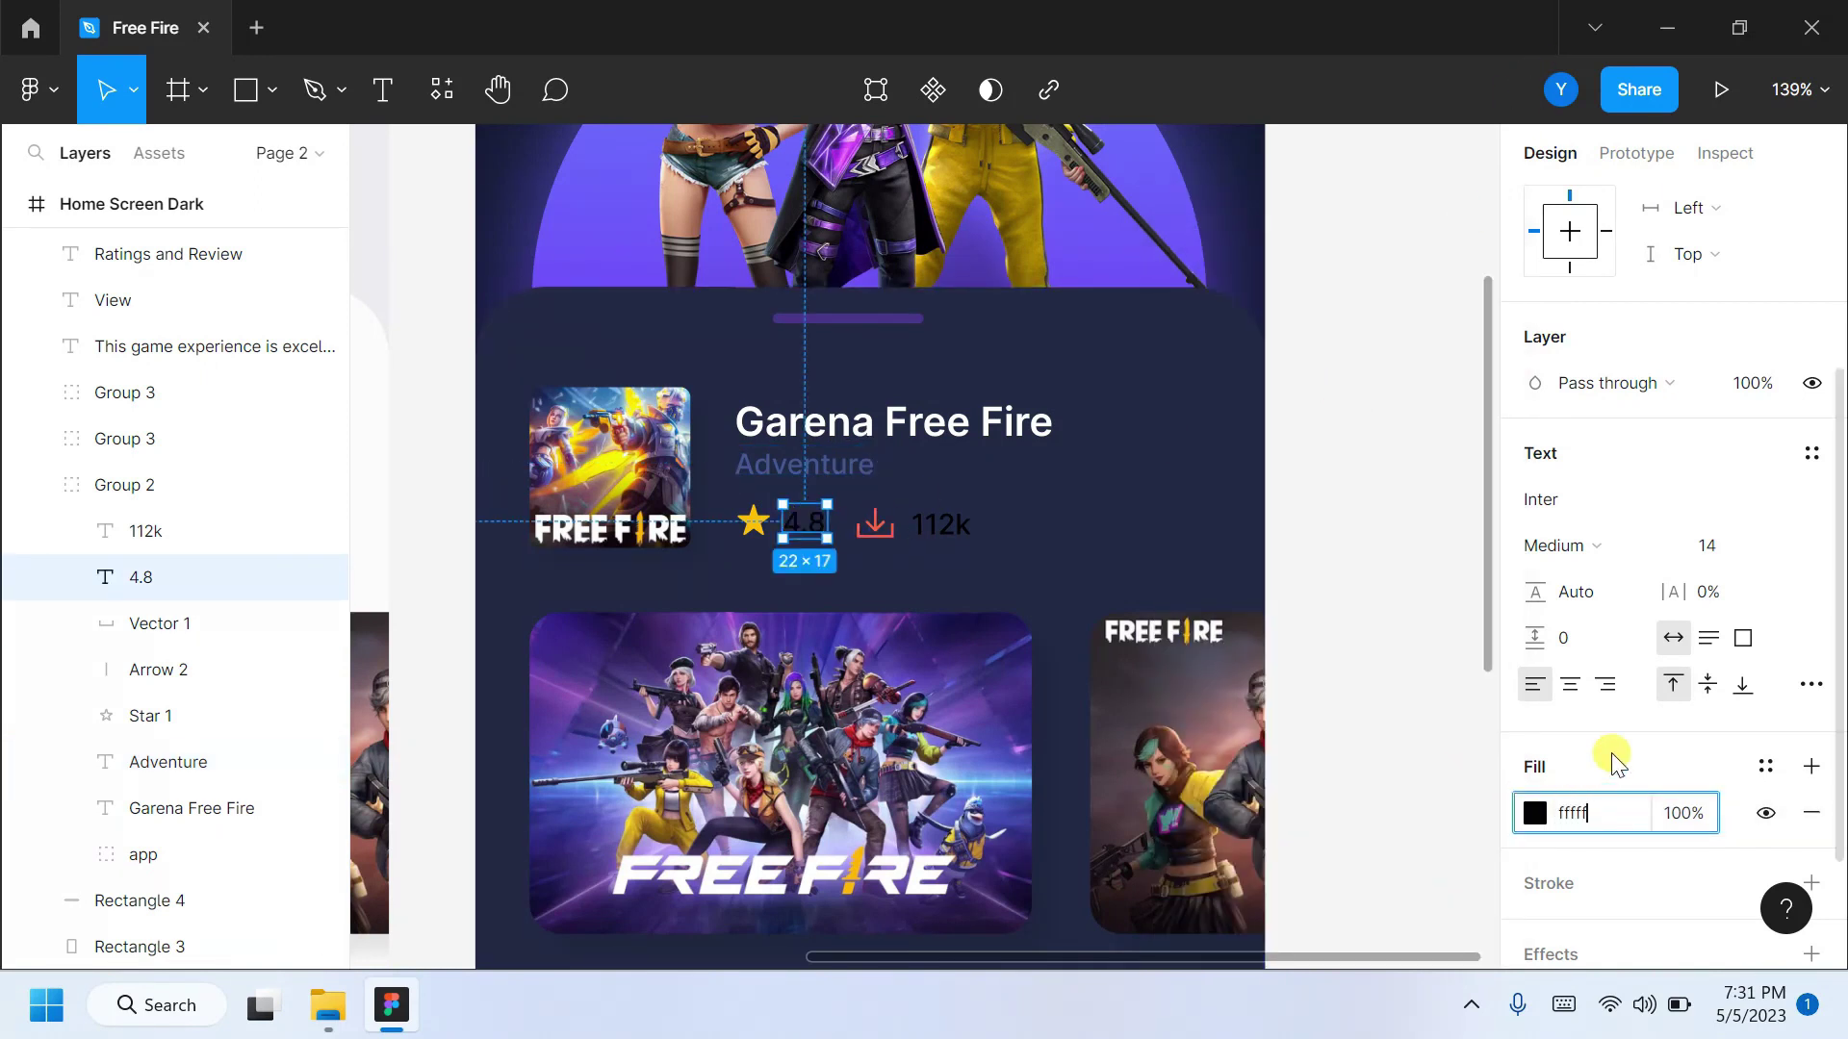
type("f")
key("Return")
key("shift+Tab")
key("Return")
scroll(854, 722, "down", 3)
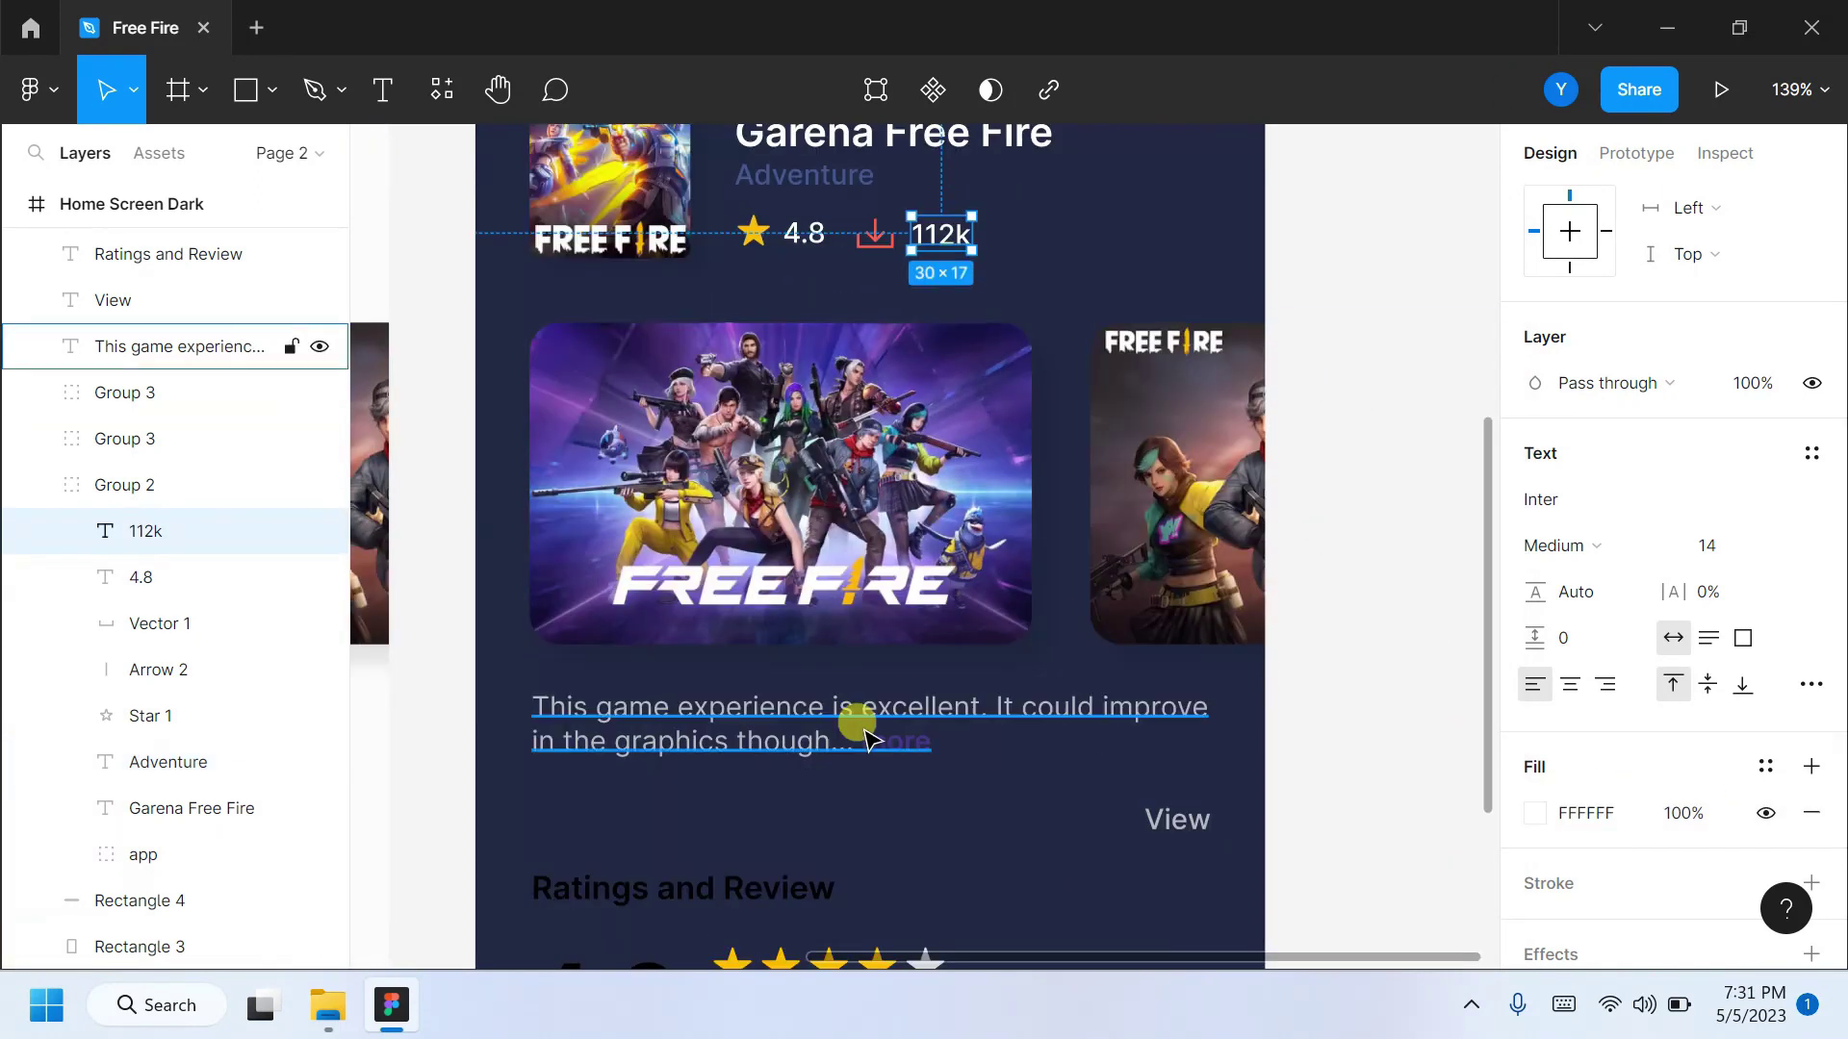
Color the review paragraph slate blue 445791 and its word 'more' lavender.
left_click(799, 717)
left_click(389, 86)
left_click_drag(838, 735, 508, 680)
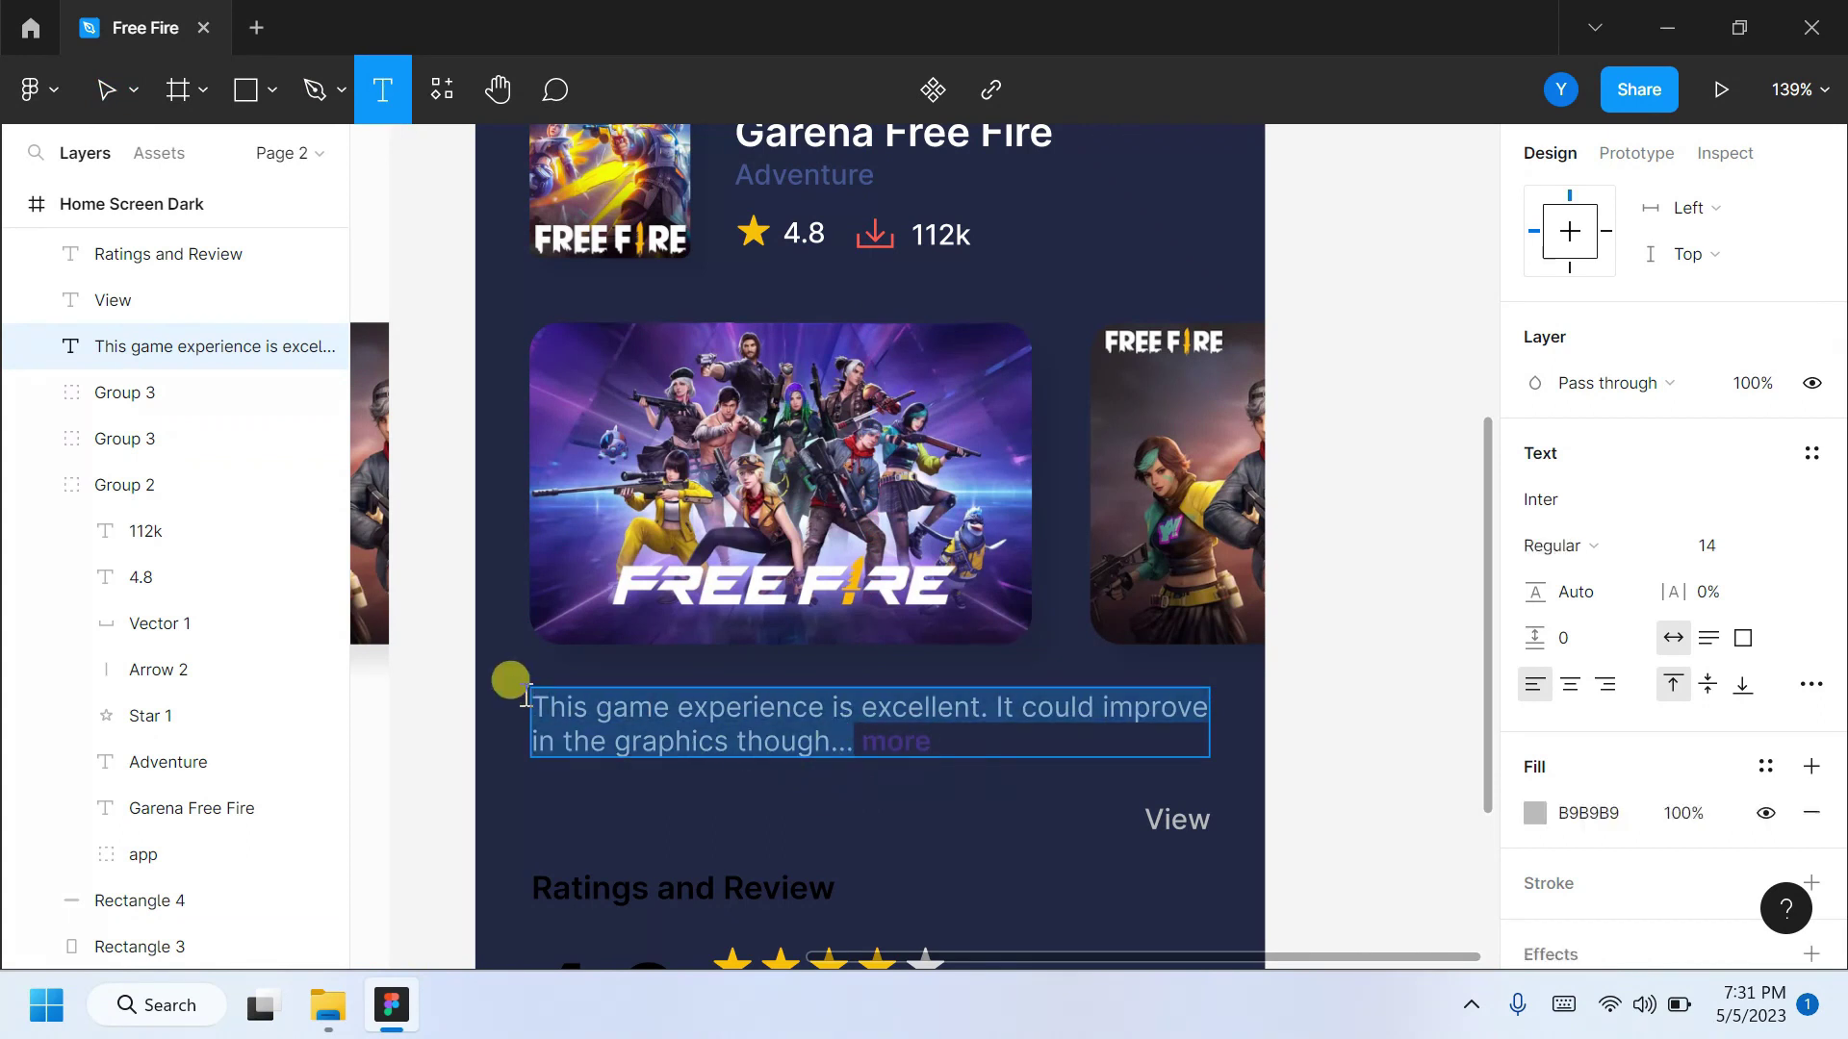
left_click(1535, 813)
left_click(1258, 865)
double_click(896, 741)
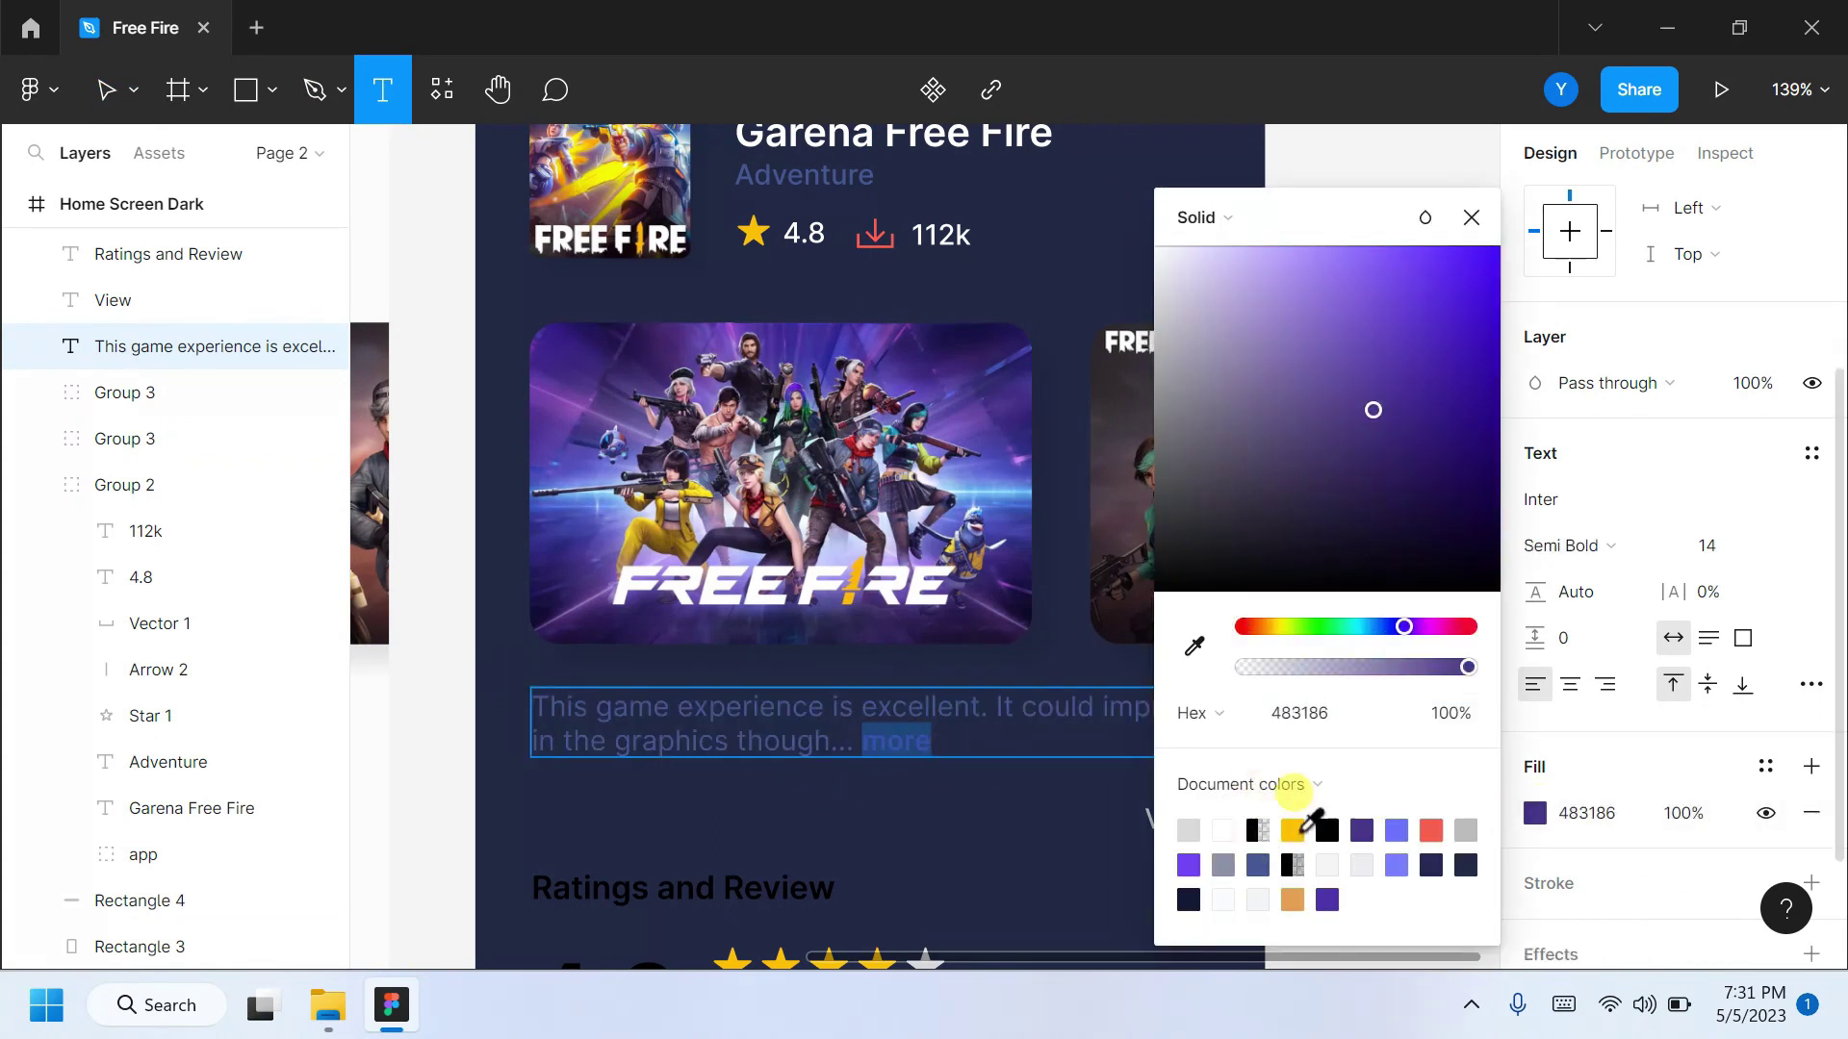
left_click(1191, 860)
left_click(1427, 330)
scroll(1243, 578, "down", 2)
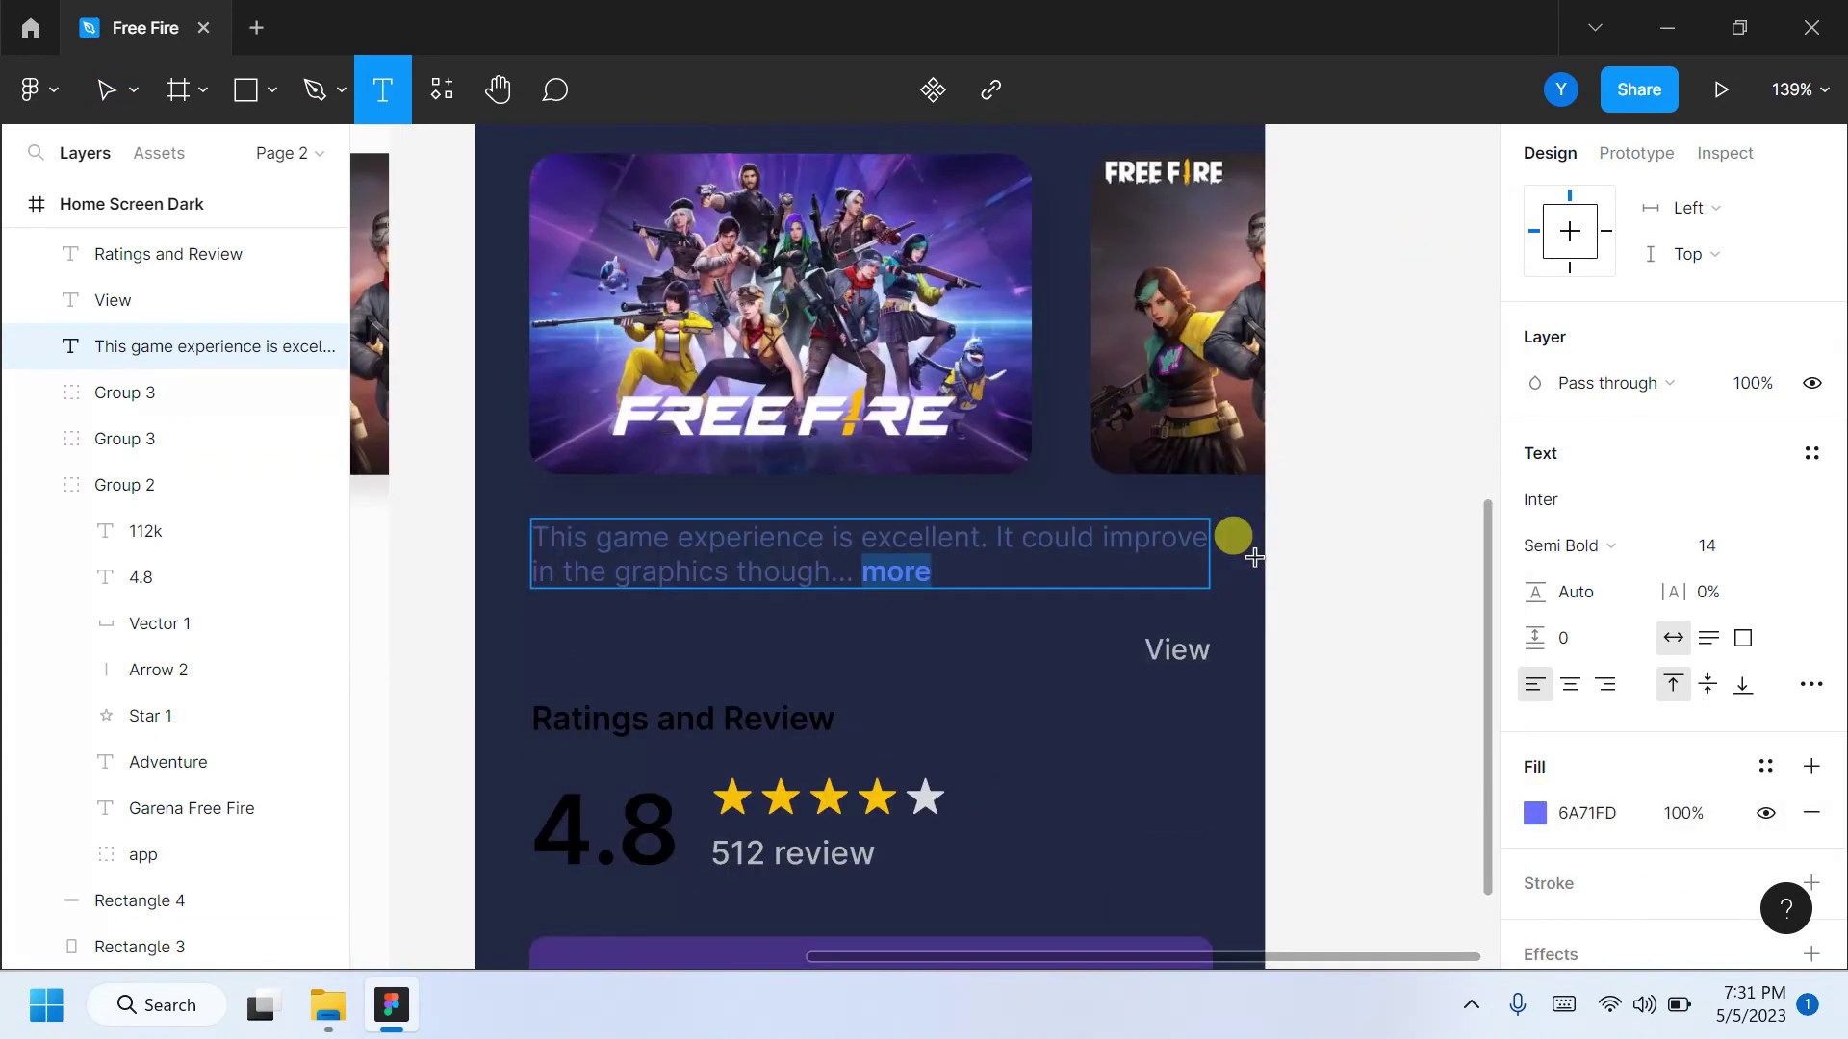
Make the View link and the 512 review text slate blue 445791.
left_click(1152, 650)
left_click(1534, 813)
left_click(1257, 864)
left_click(1470, 217)
scroll(867, 674, "down", 1)
left_click(817, 799)
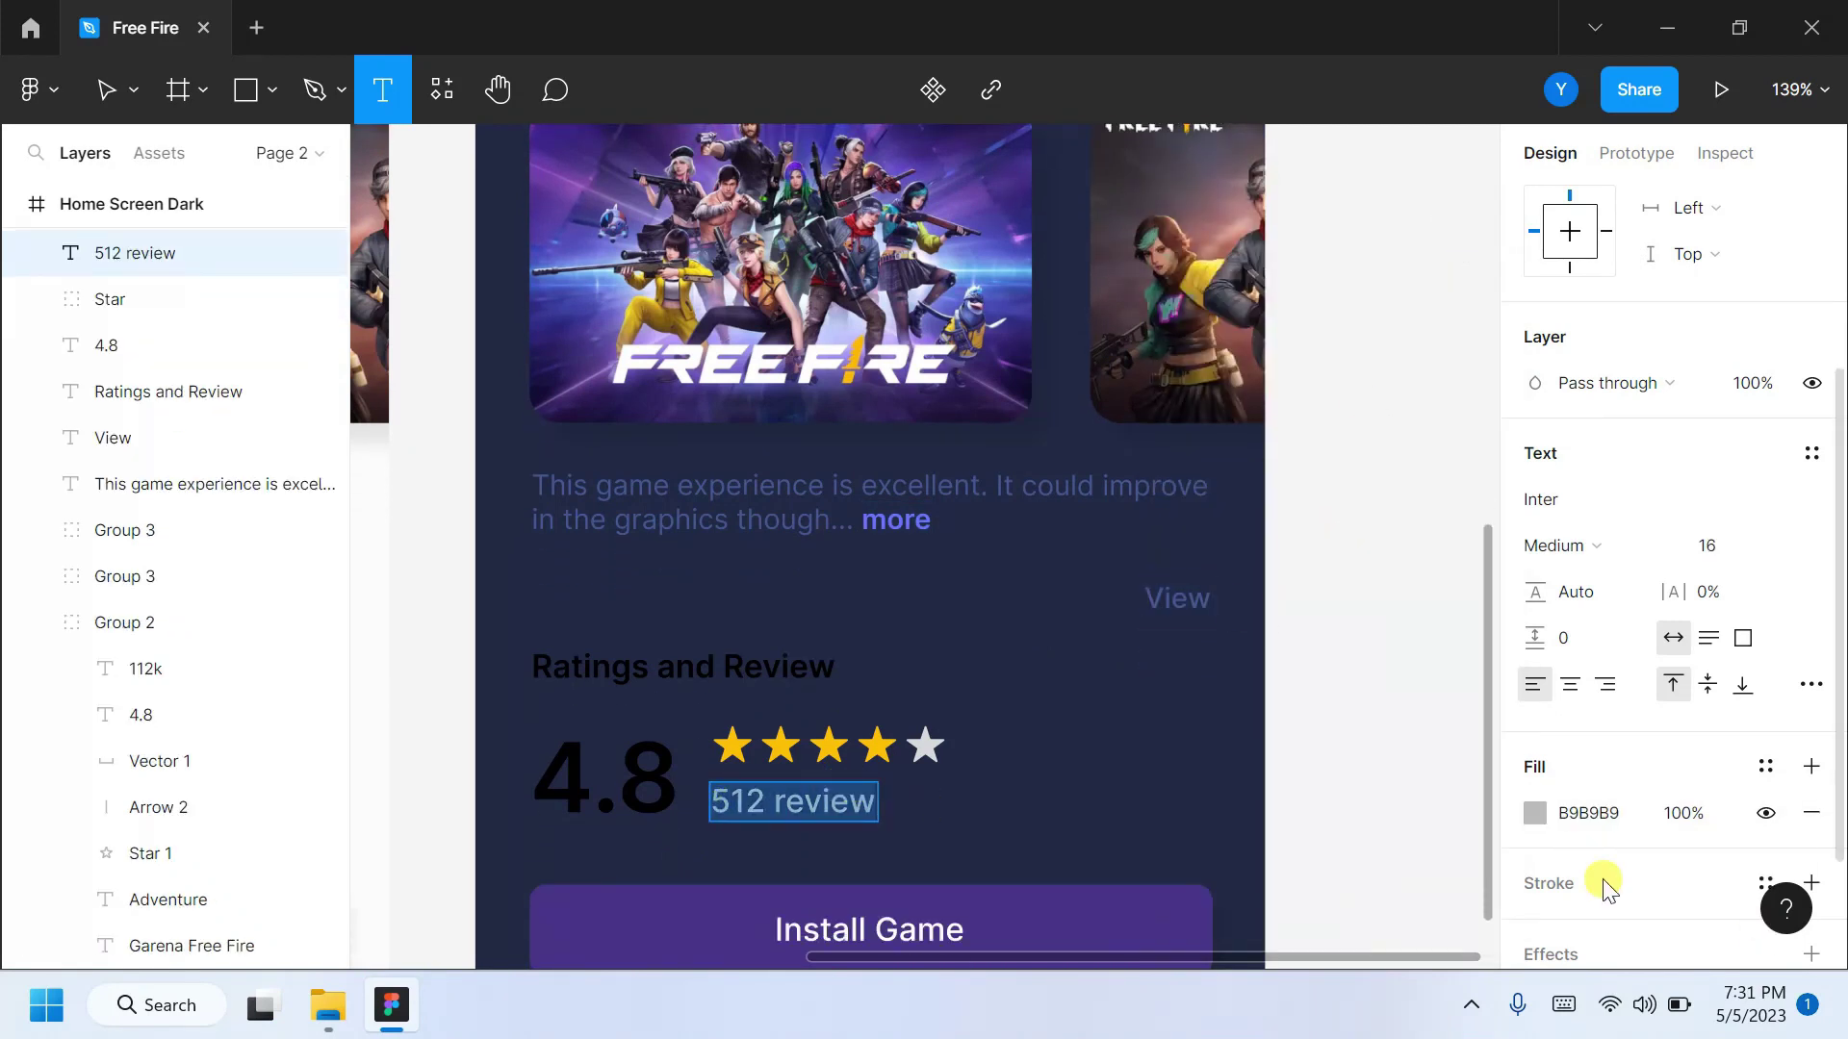
left_click(1534, 814)
left_click(1465, 829)
left_click(1534, 301)
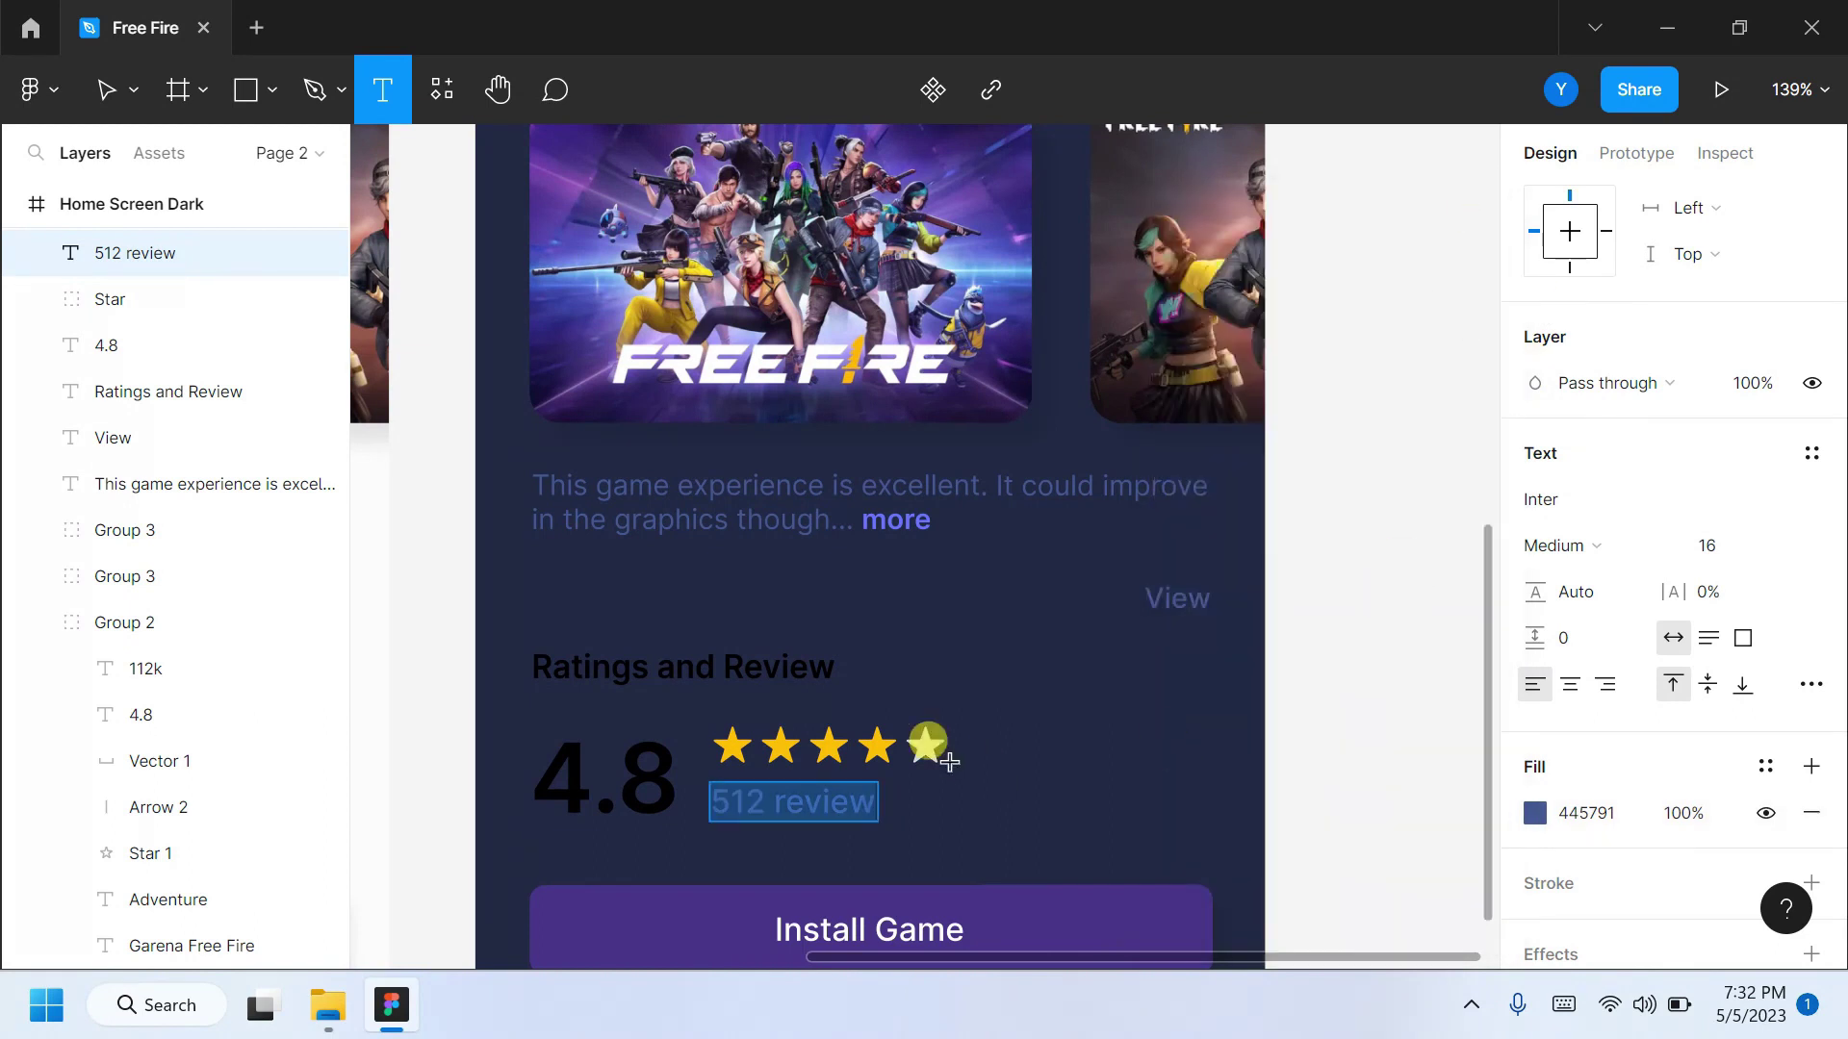
left_click(134, 89)
Make the large 4.8 rating and the Ratings and Review heading white.
double_click(654, 781)
left_click(1534, 813)
left_click(1597, 820)
type("ffffff")
key("Return")
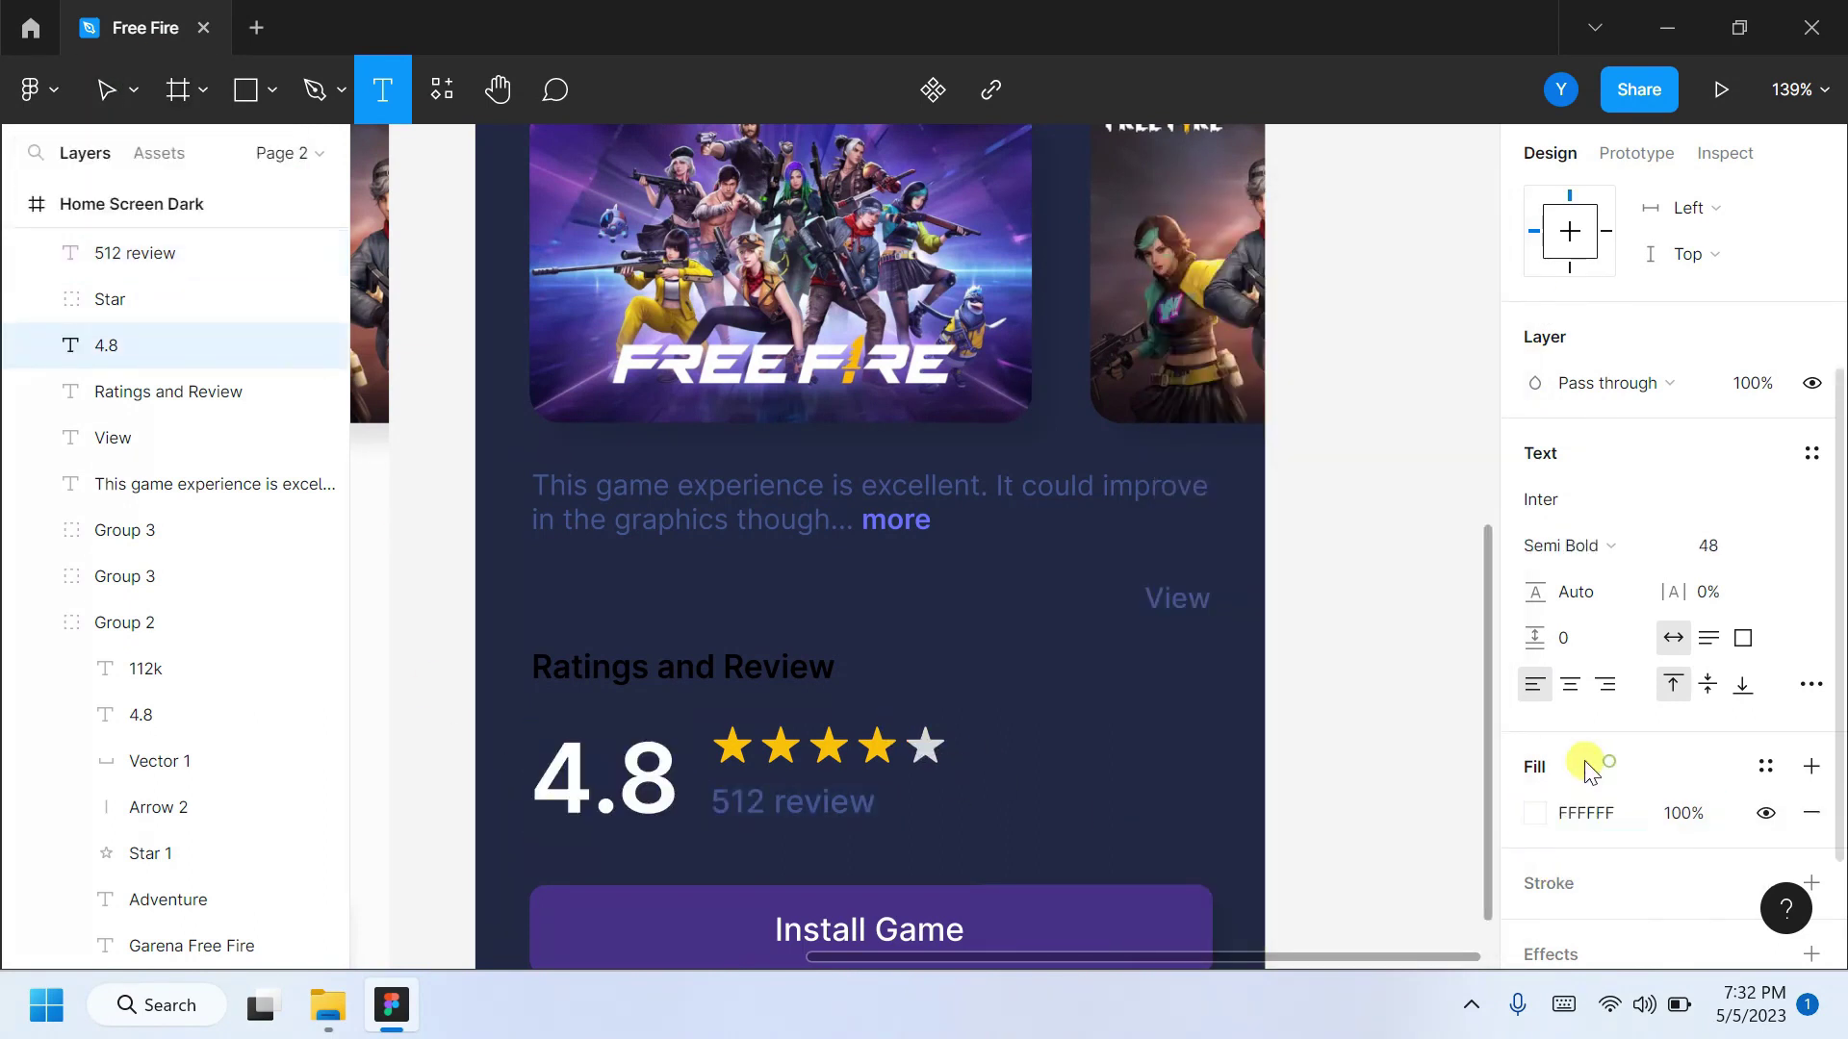
double_click(539, 664)
type("ff")
key("Return")
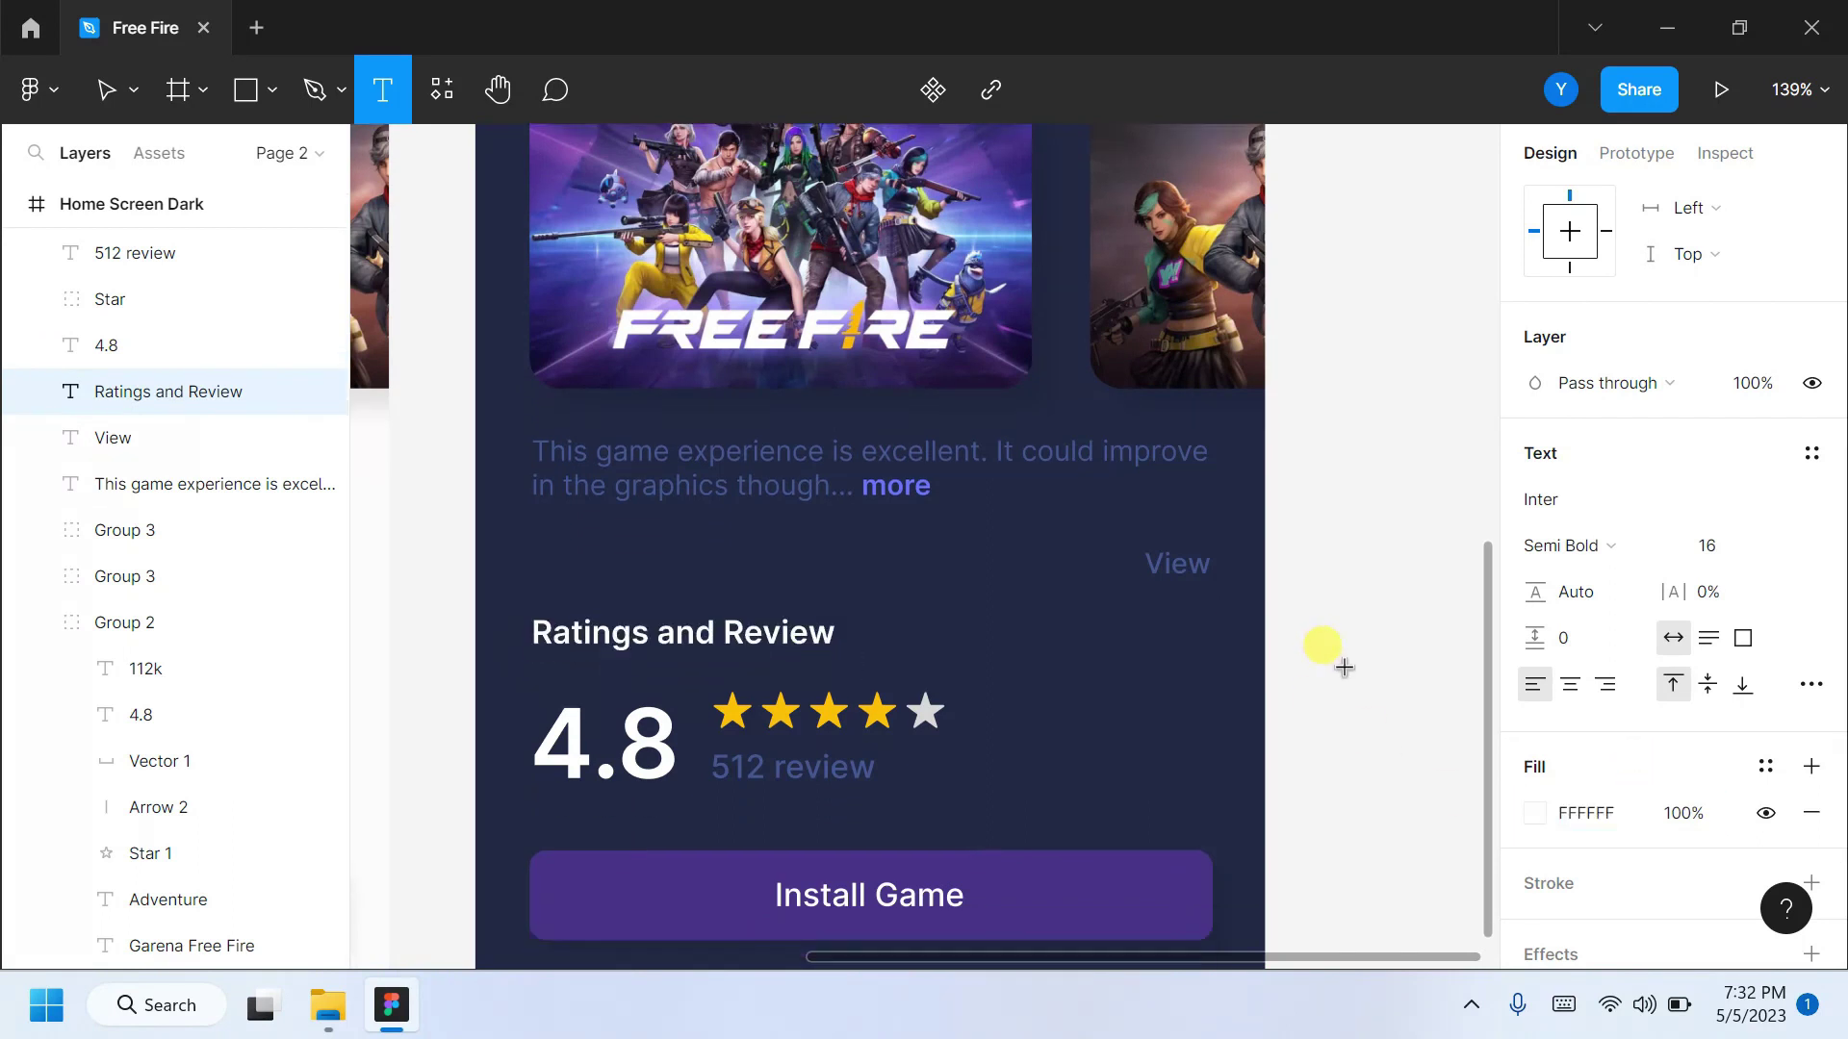
scroll(1328, 660, "down", 3)
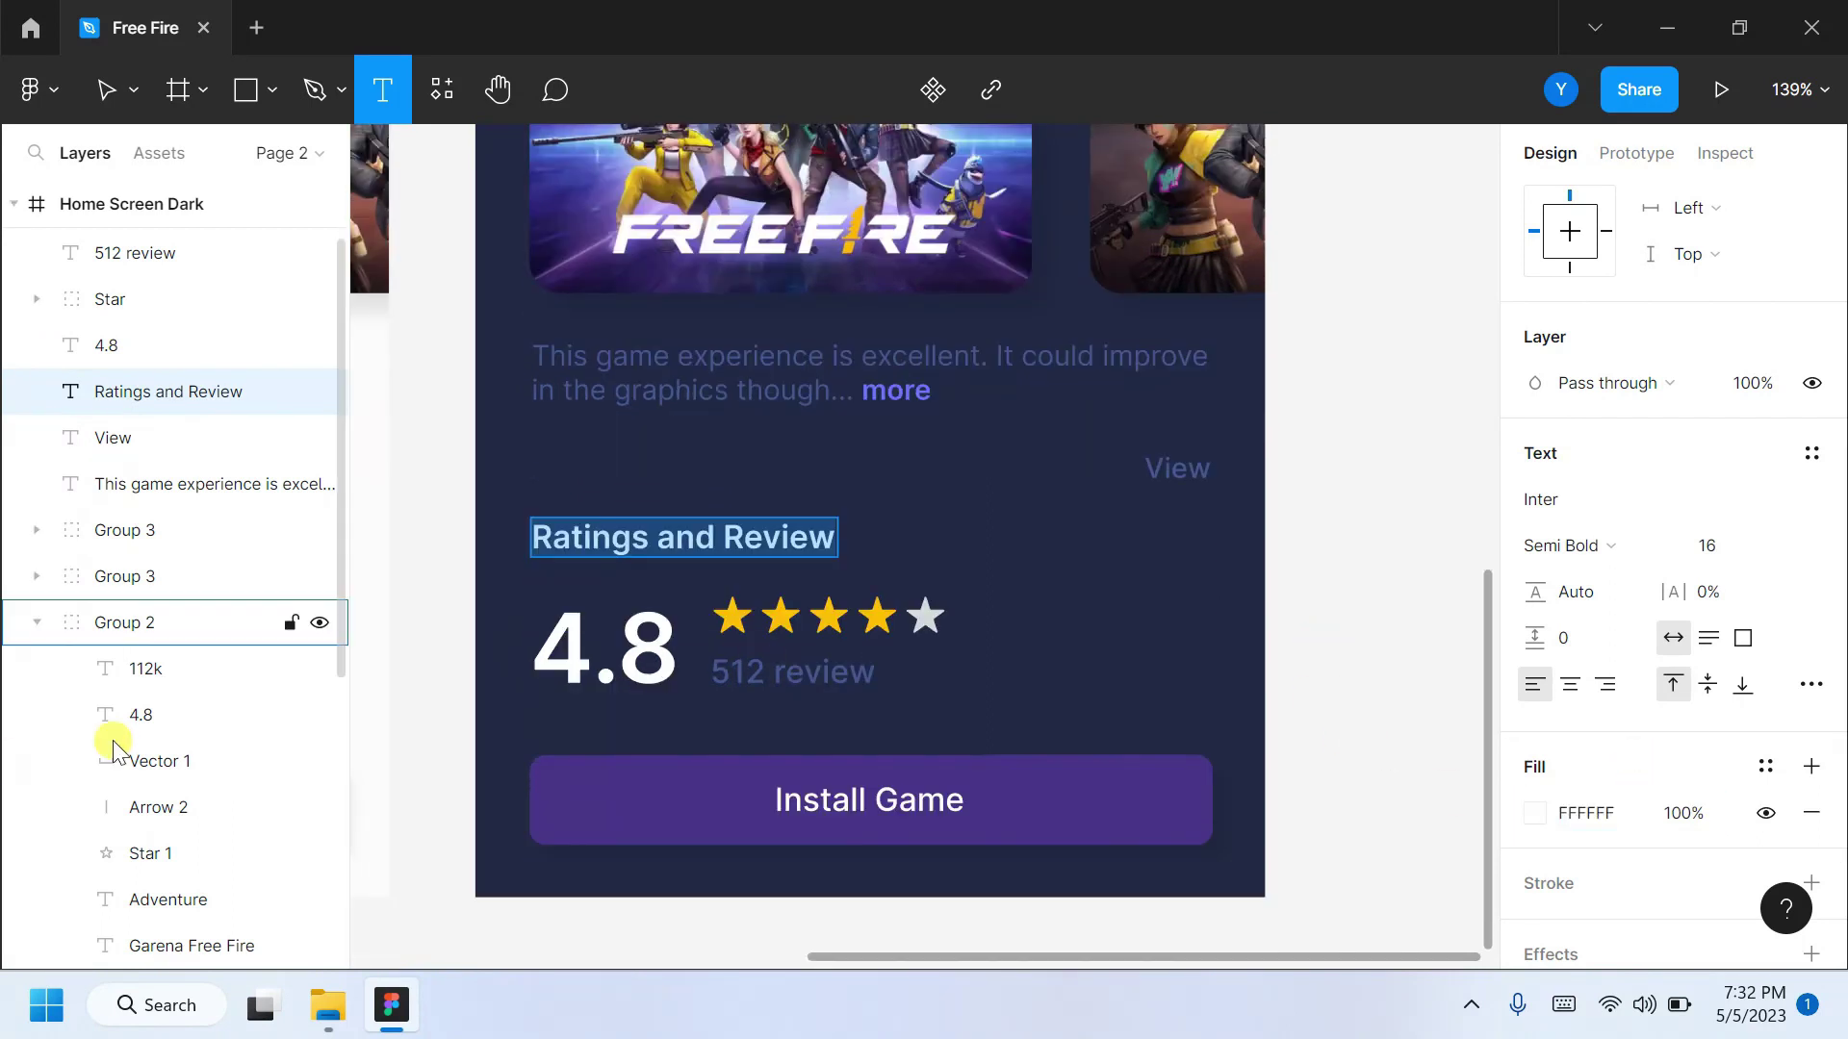
key("v")
Make the fifth, empty rating star muted blue.
double_click(924, 616)
left_click(1533, 649)
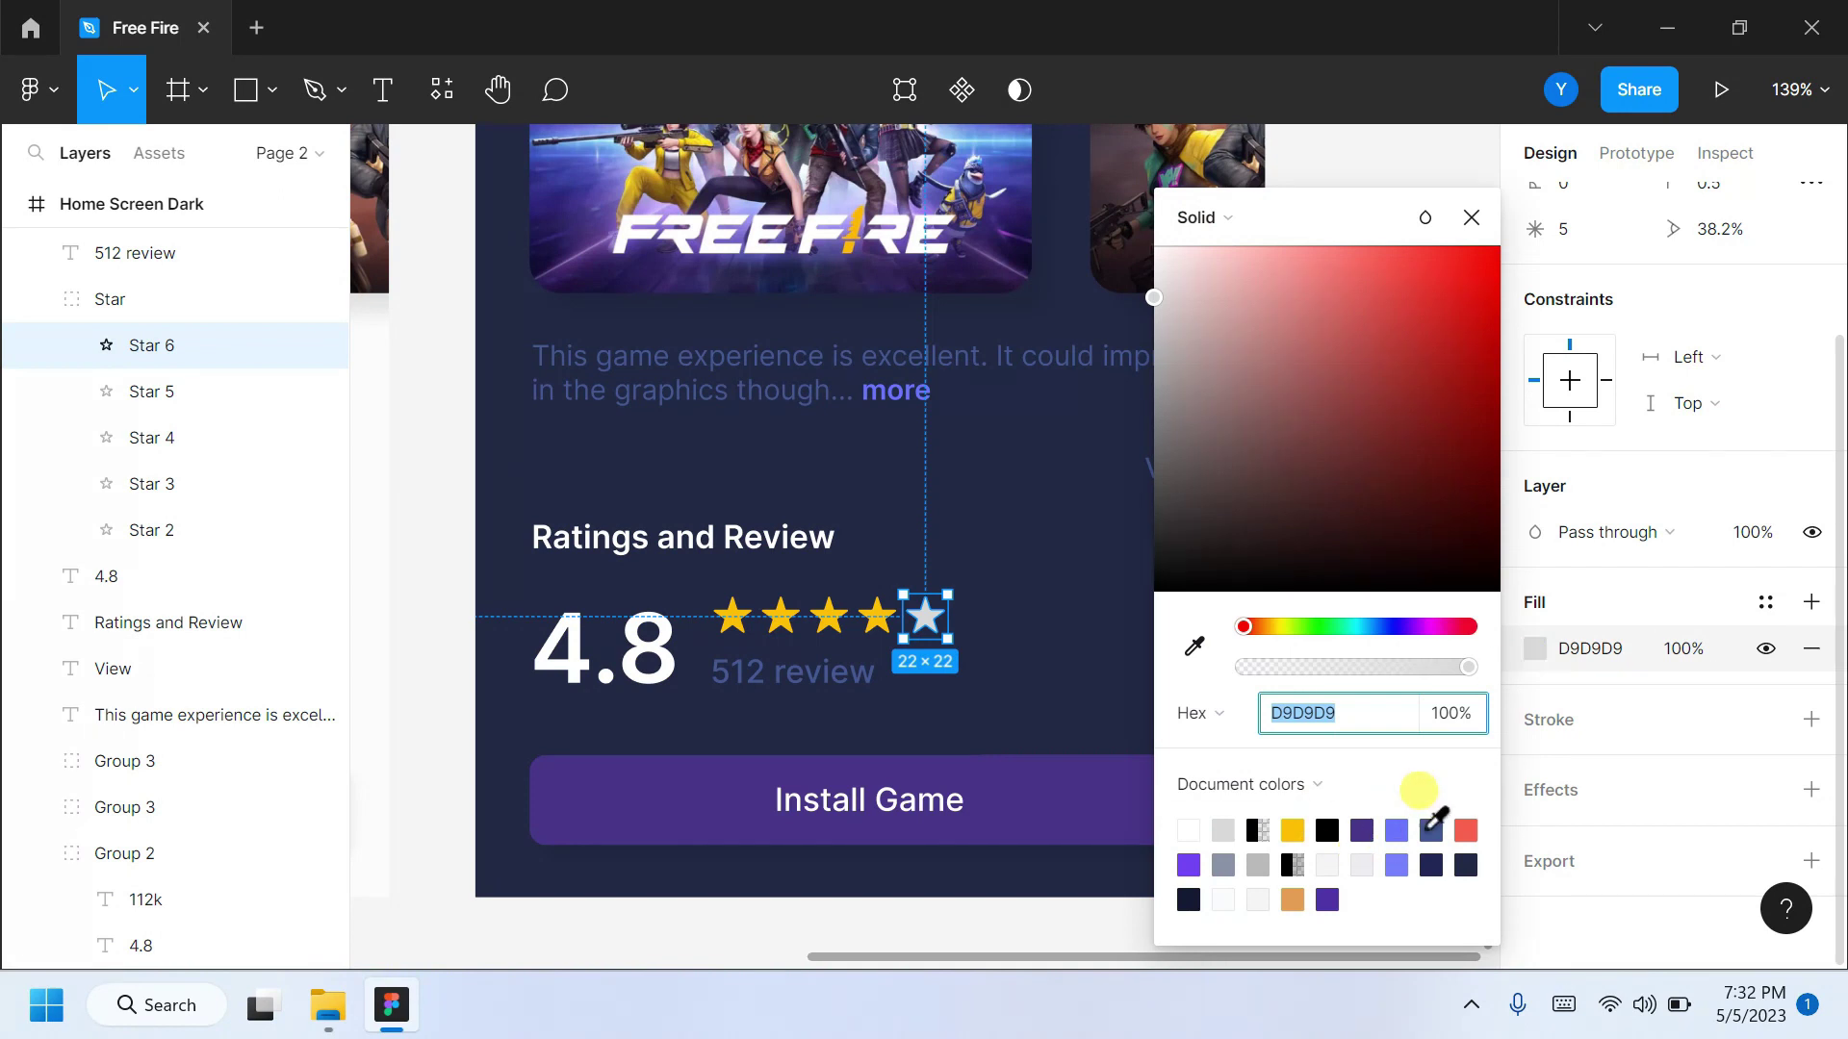
left_click(1428, 828)
left_click(1405, 453)
scroll(1232, 736, "down", 5)
scroll(1230, 737, "up", 1)
left_click(1059, 578)
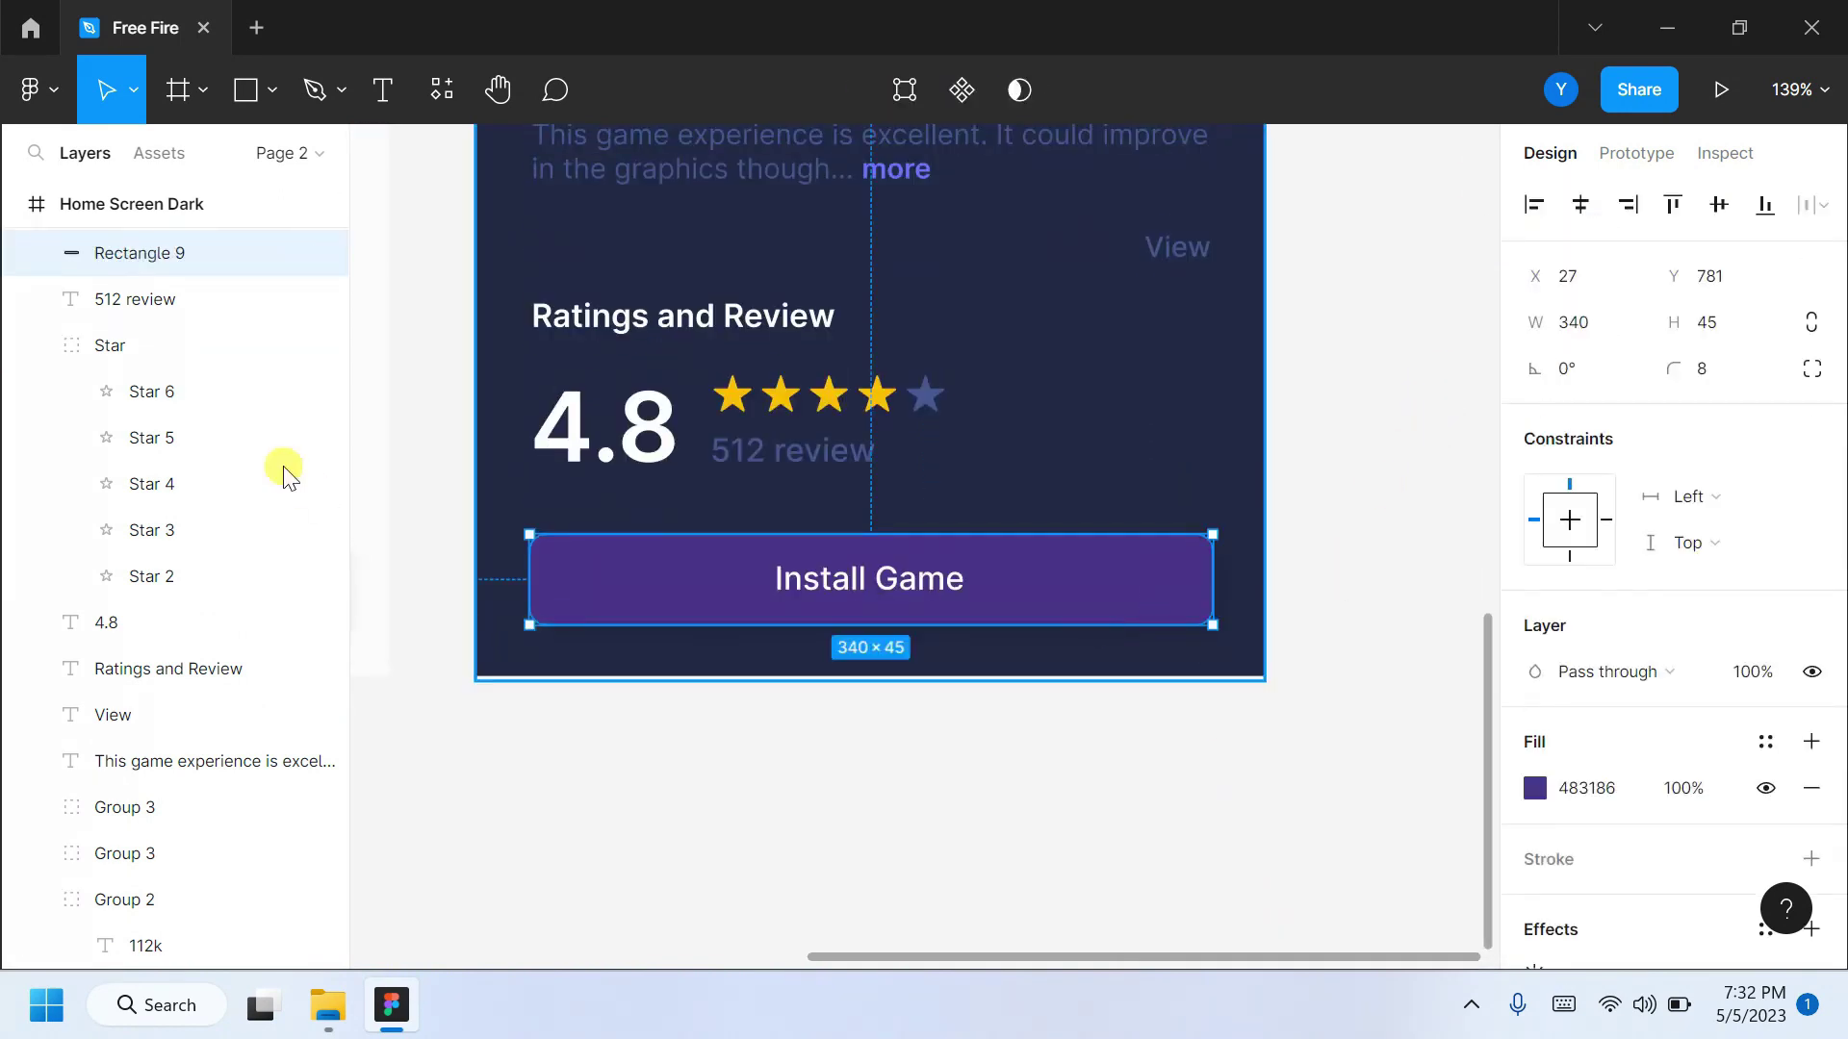
left_click(37, 392)
Fill the Install Game button with a periwinkle-to-703DF1 linear gradient.
key("Delete")
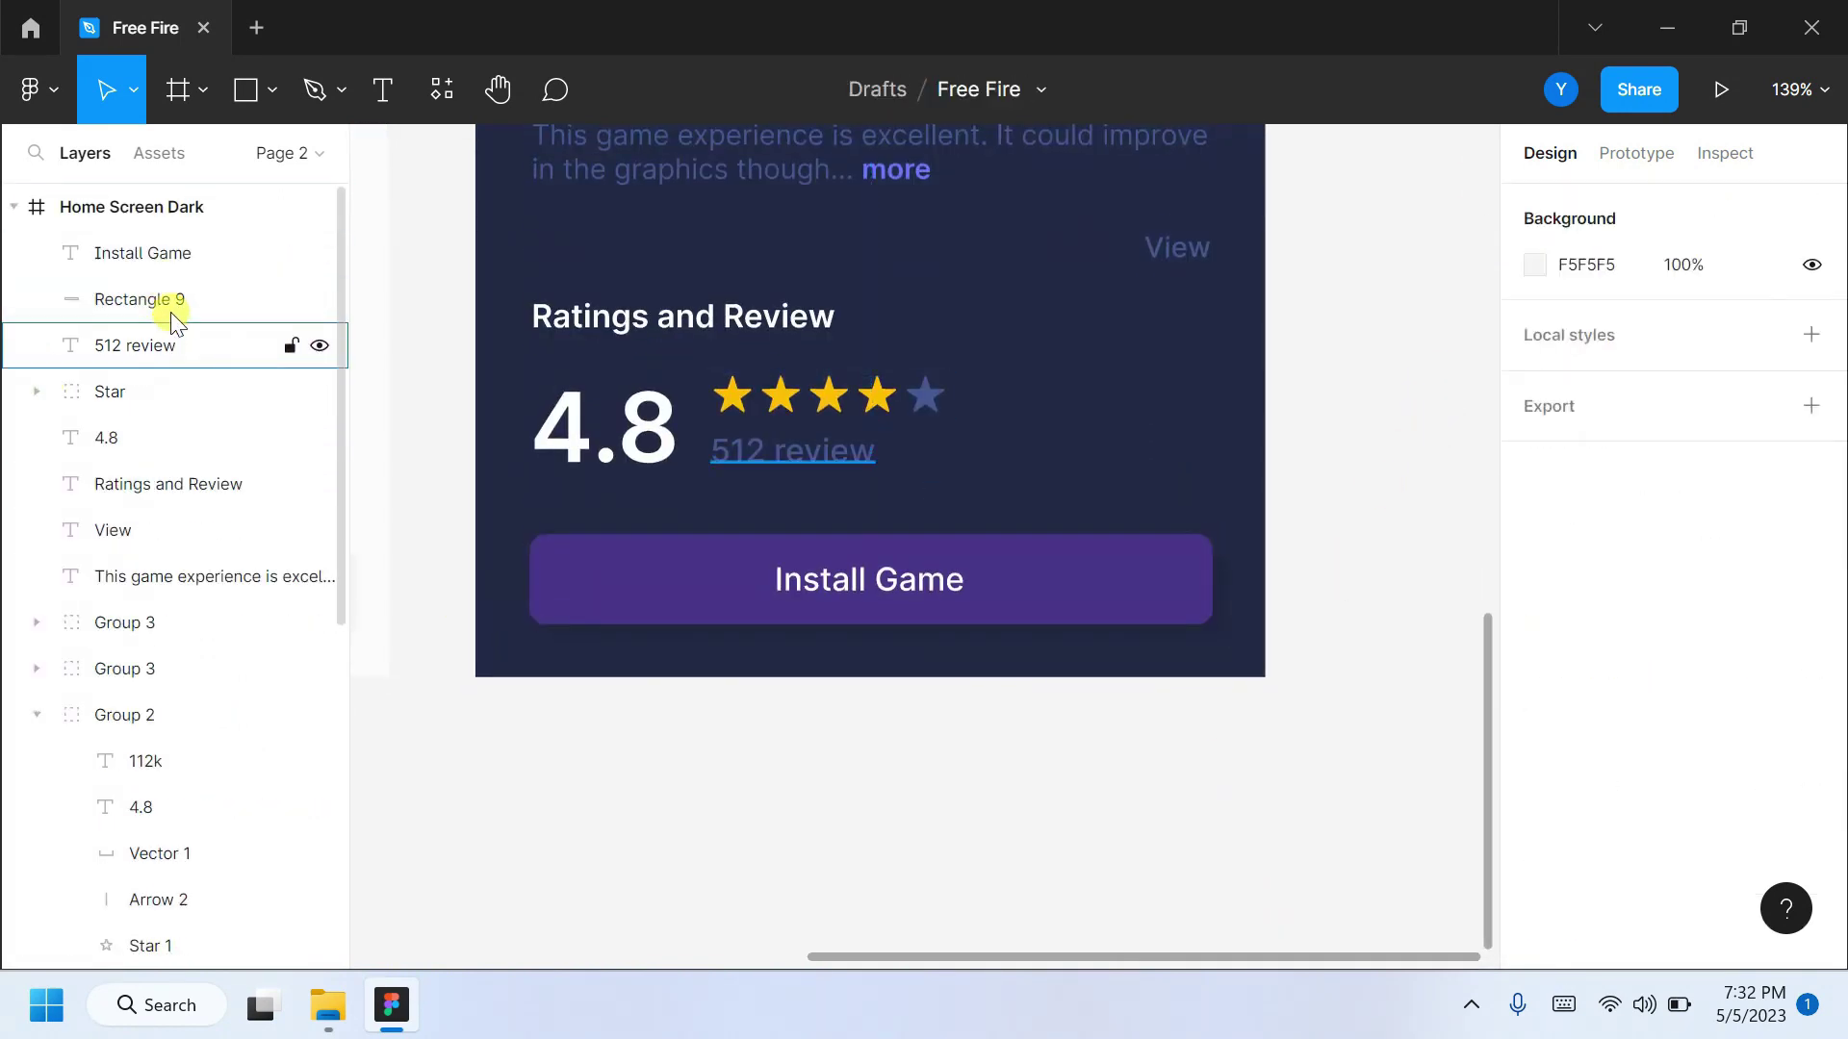
left_click(154, 299)
left_click(1535, 788)
left_click(1242, 217)
left_click(1259, 252)
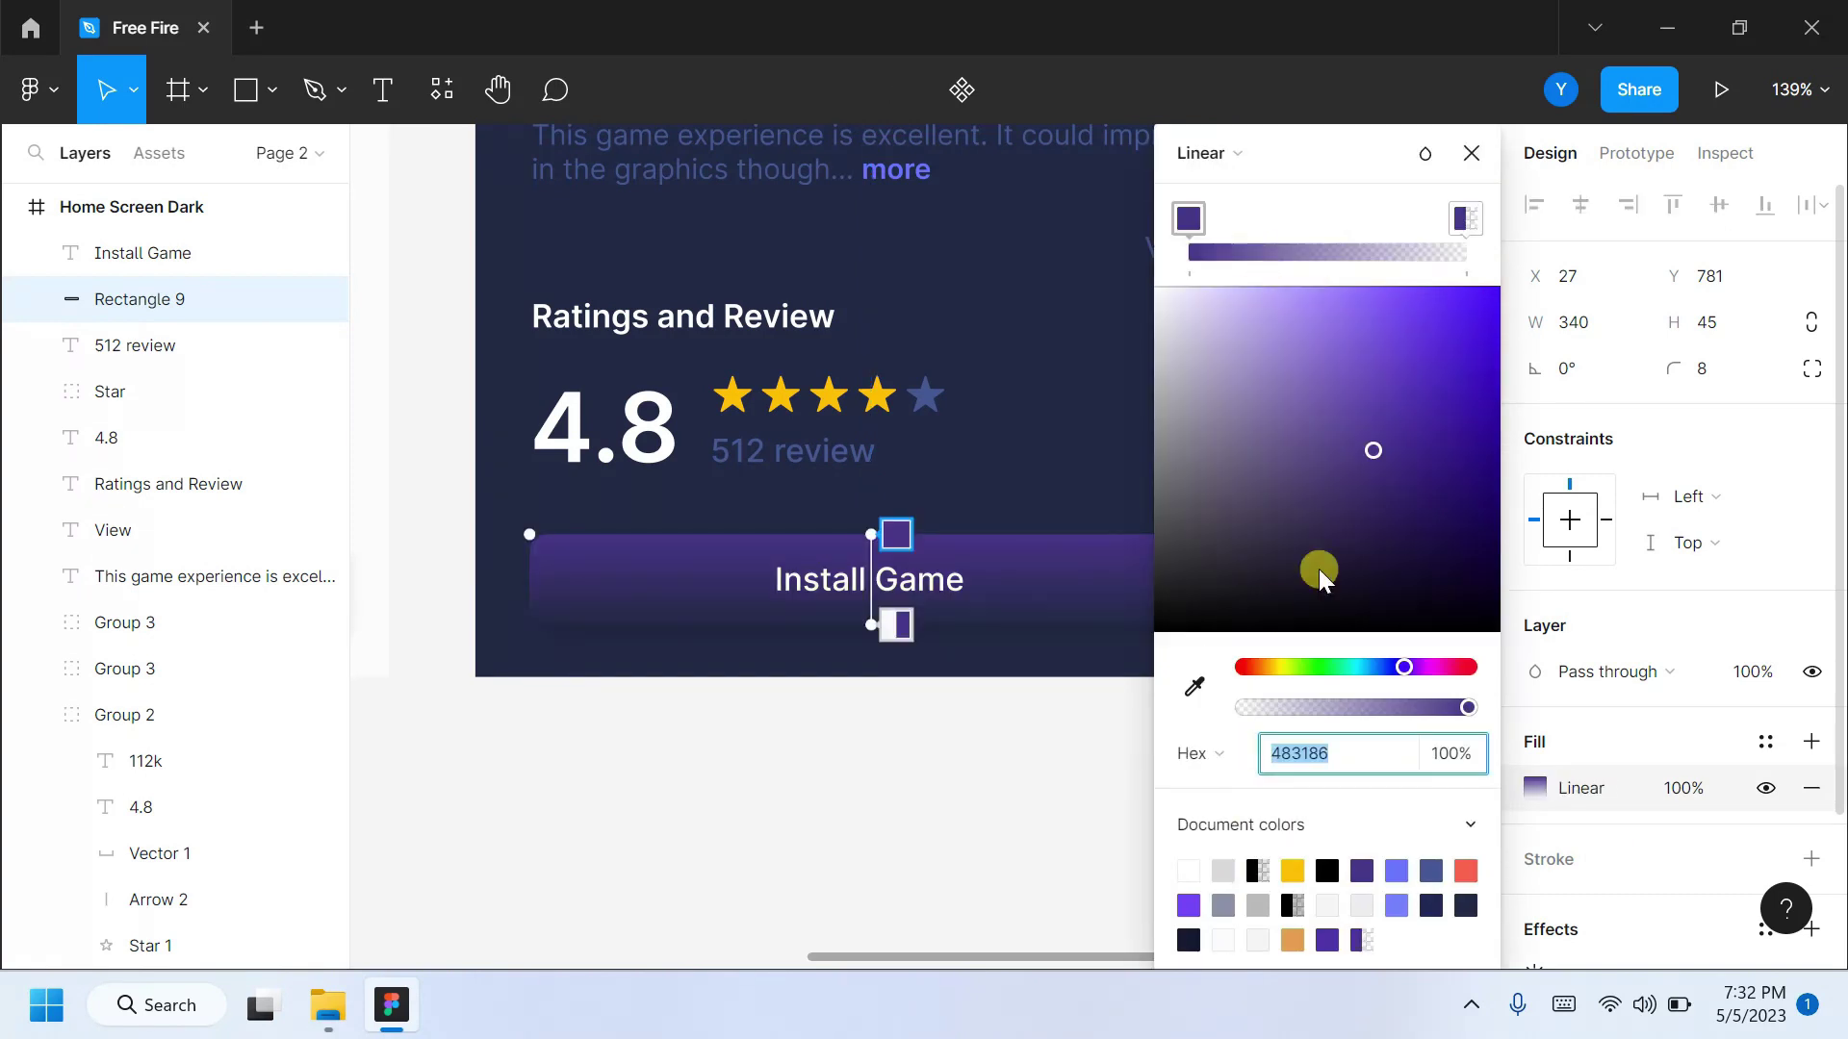
left_click(1397, 870)
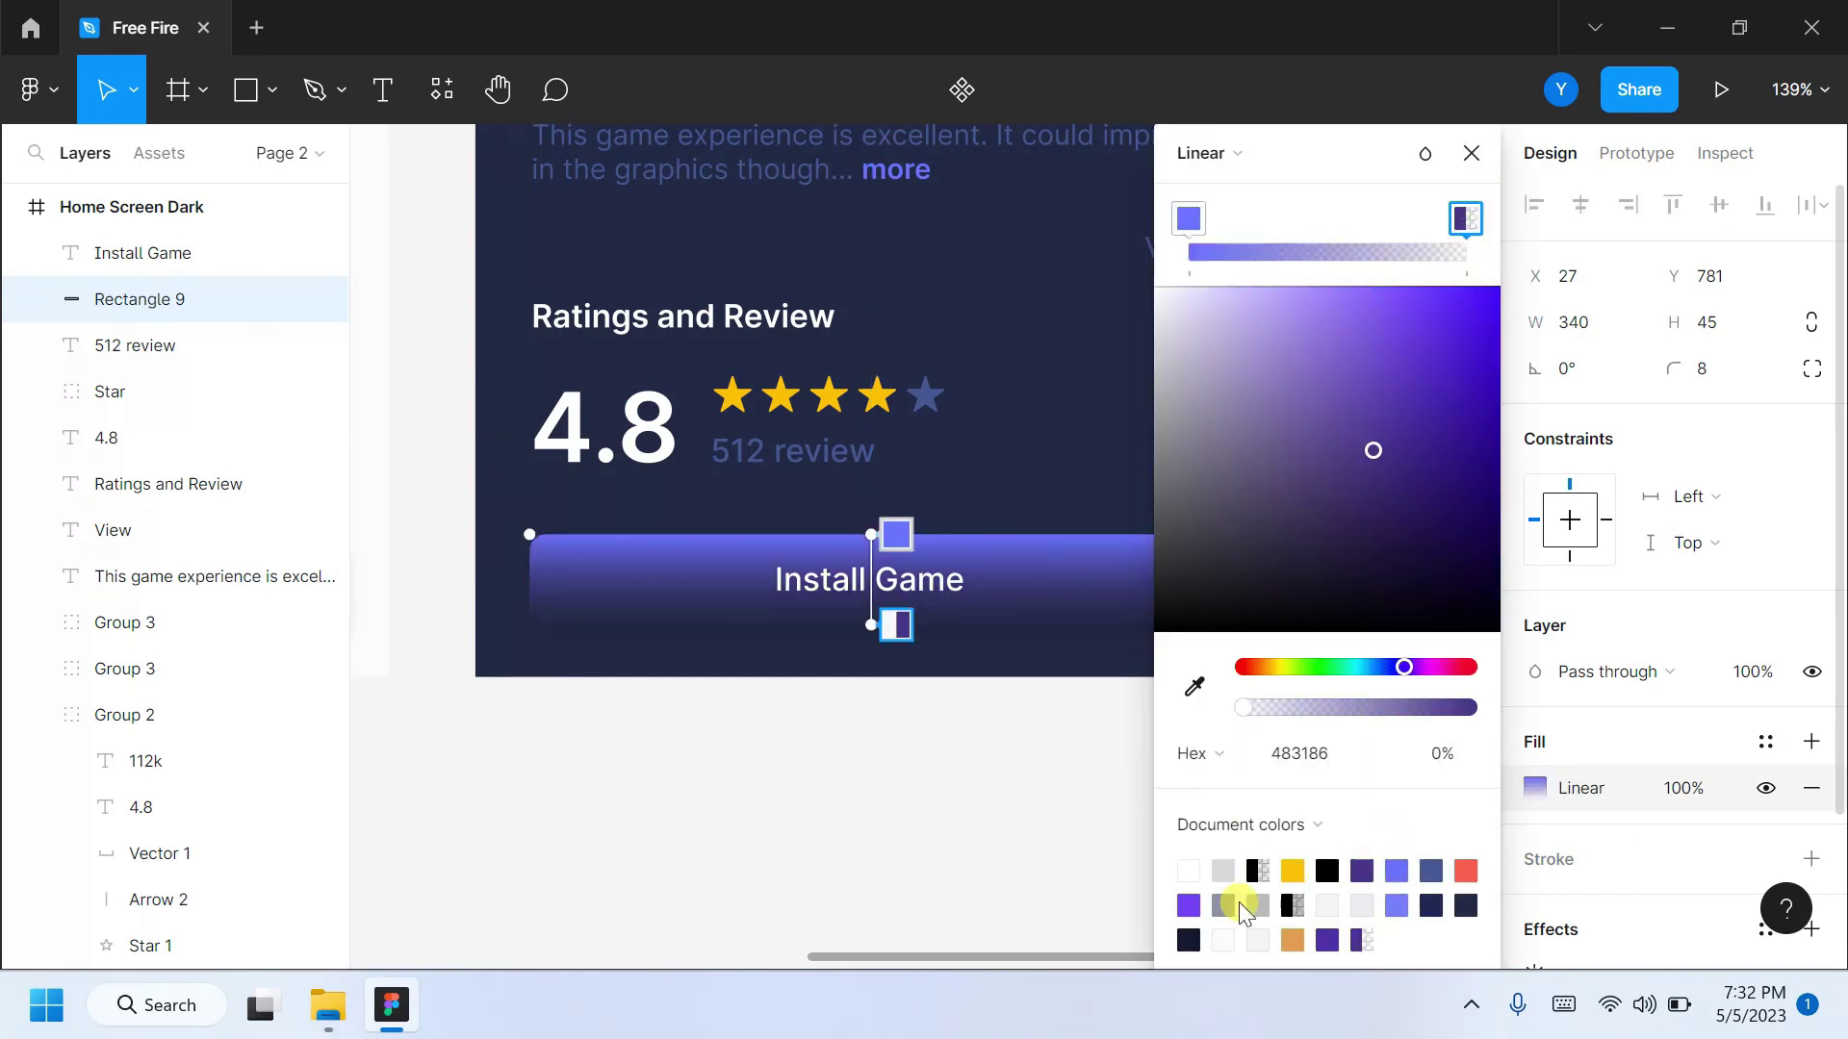
left_click(1188, 904)
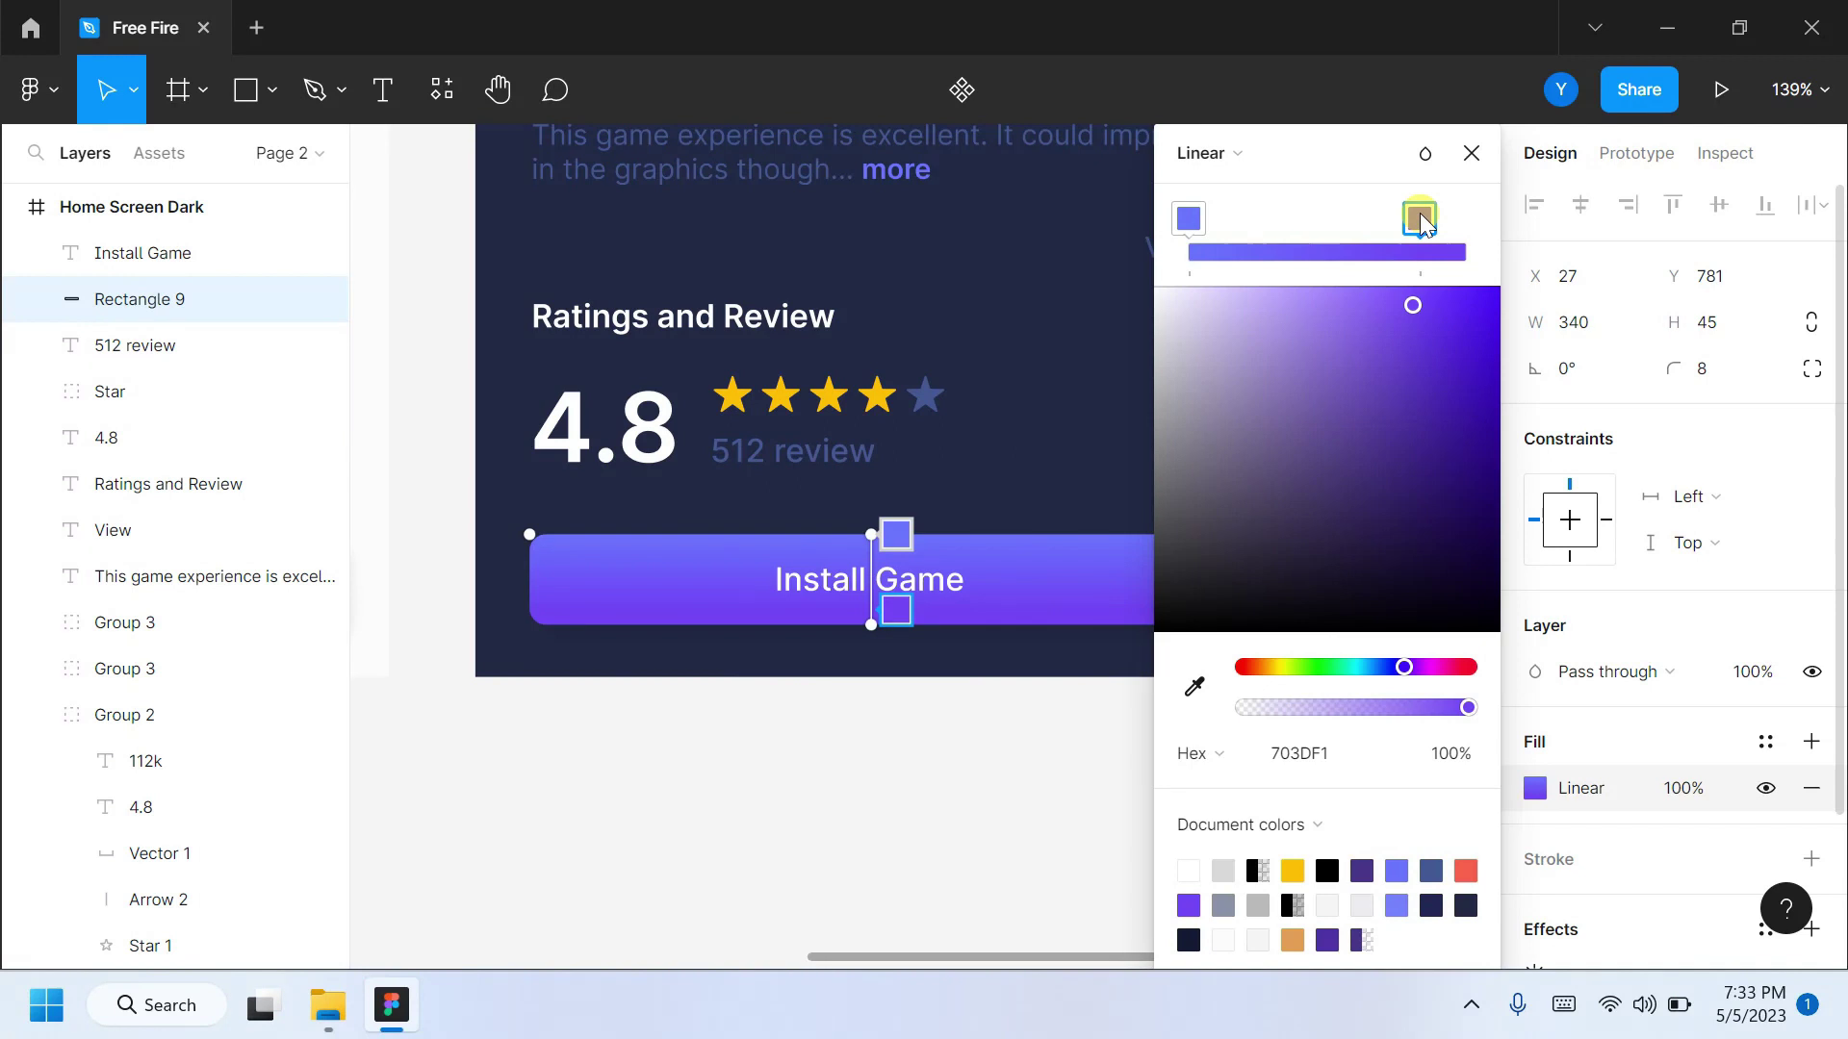
left_click(1472, 153)
Duplicate the button background and give the copy a layer blur of 19.
left_click_drag(107, 298, 107, 261)
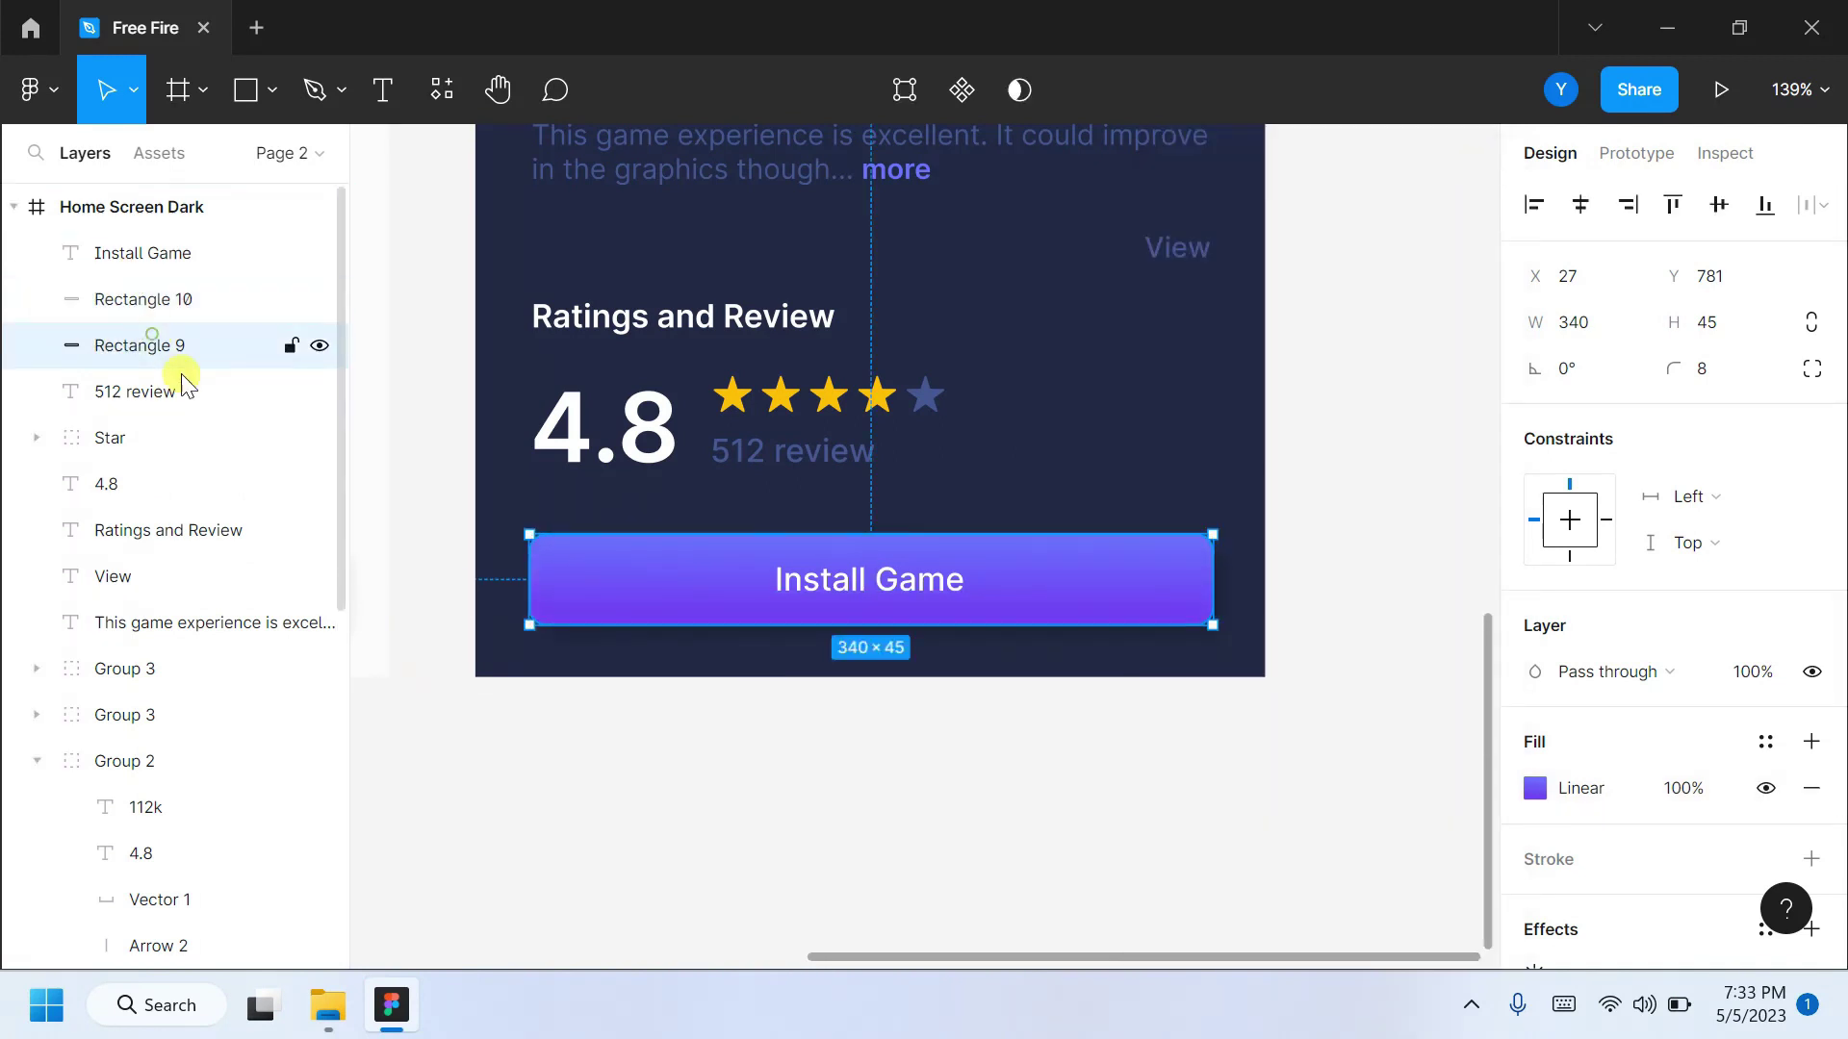
scroll(1620, 813, "down", 2)
left_click(1588, 830)
left_click(1547, 862)
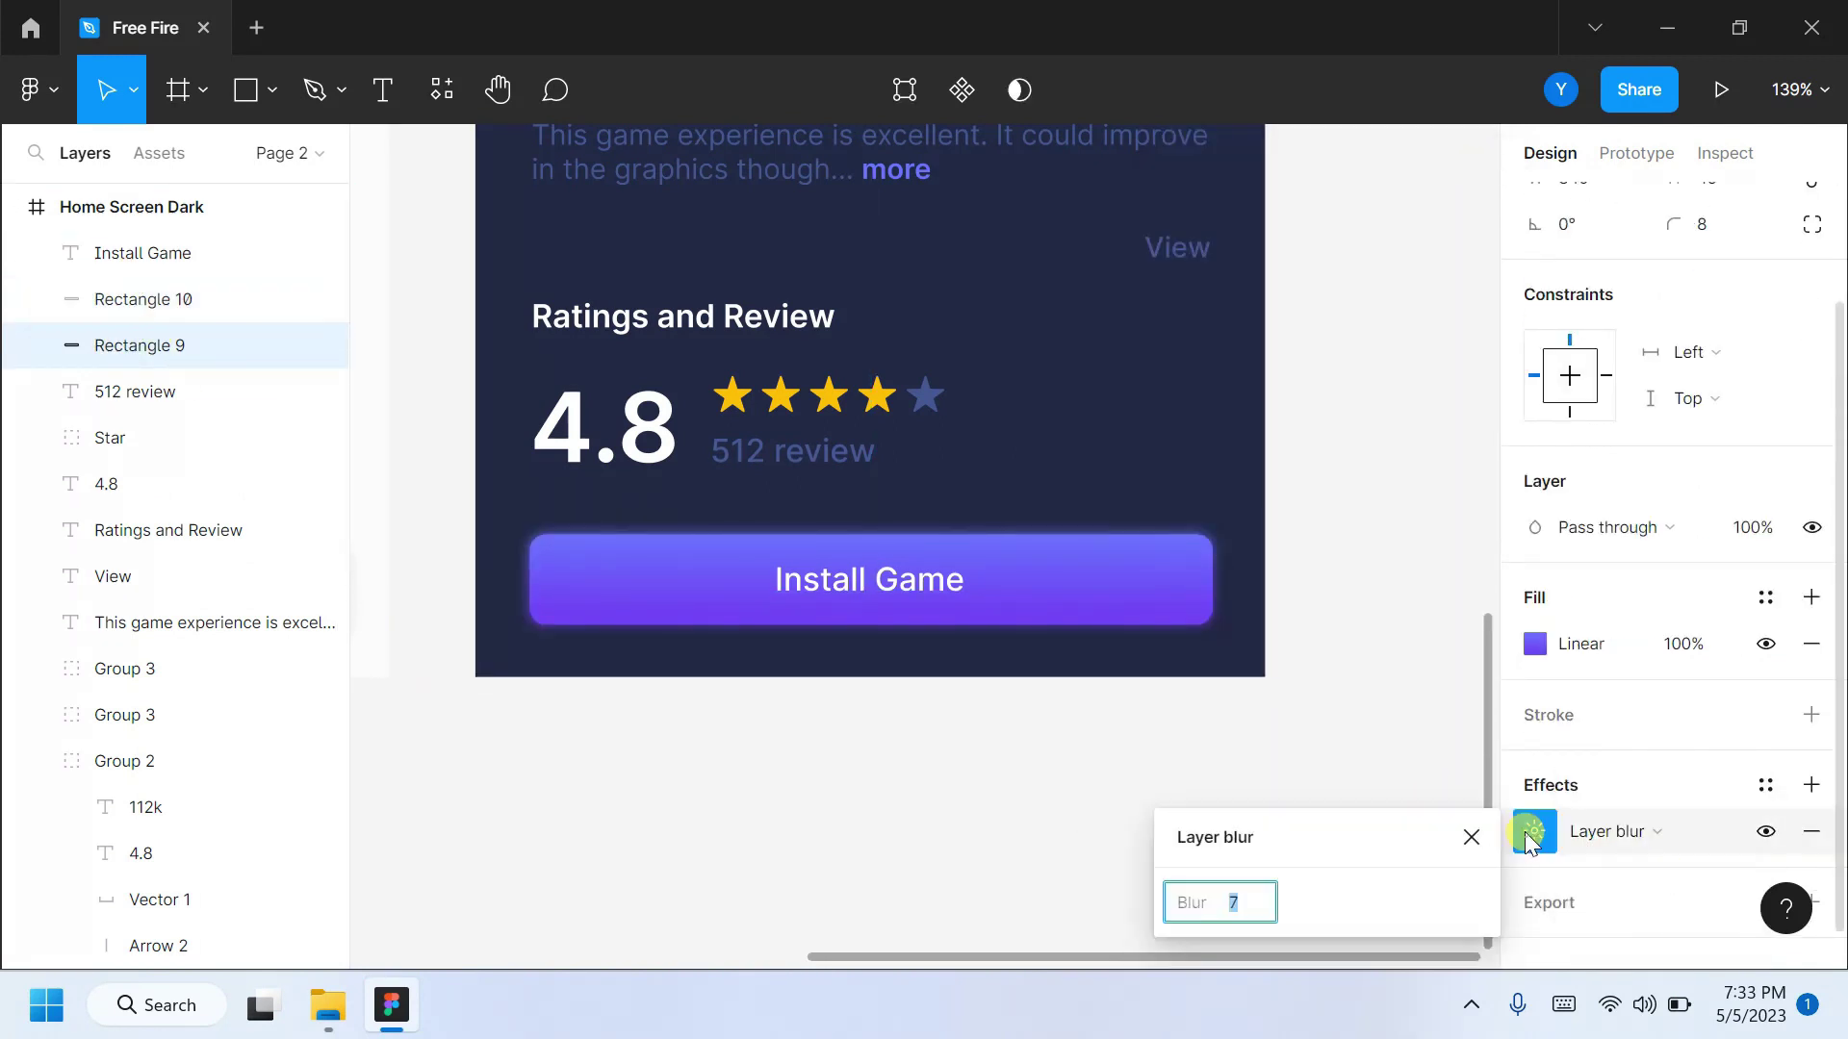
type("19")
key("Return")
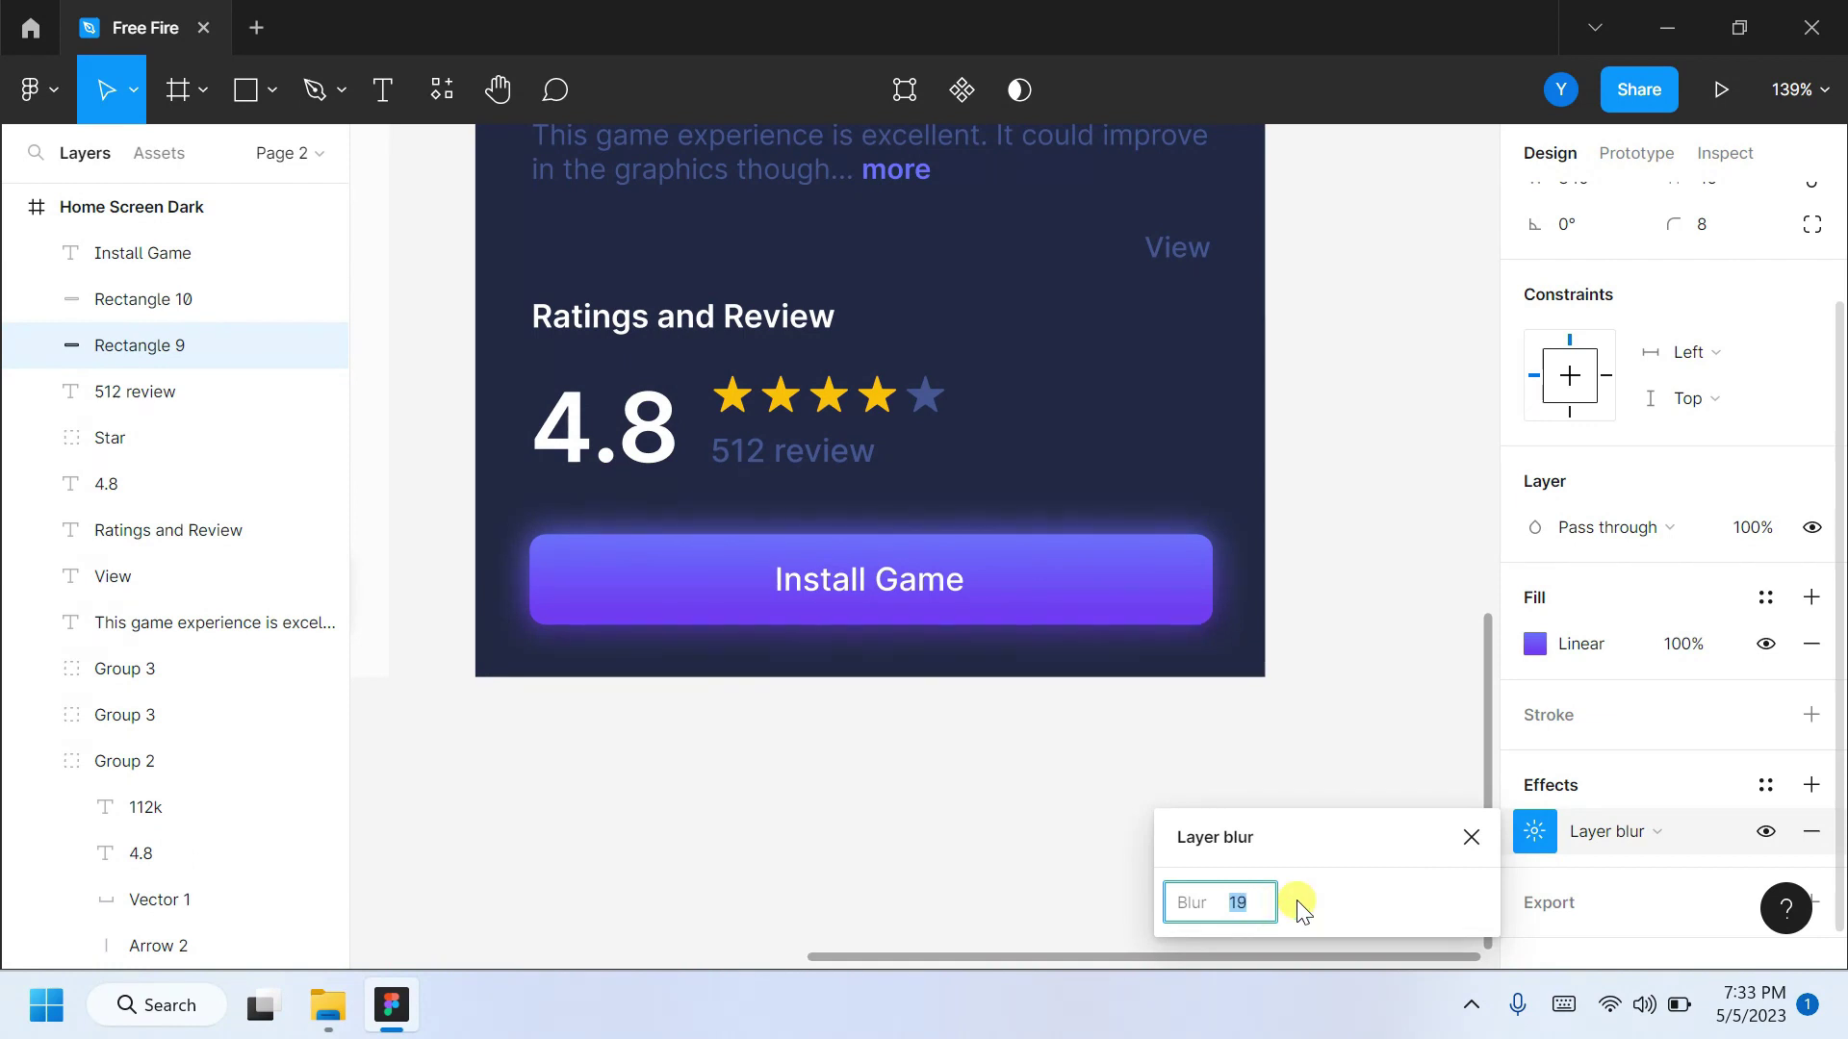
left_click(1402, 627)
scroll(783, 730, "down", 5)
scroll(606, 871, "down", 3)
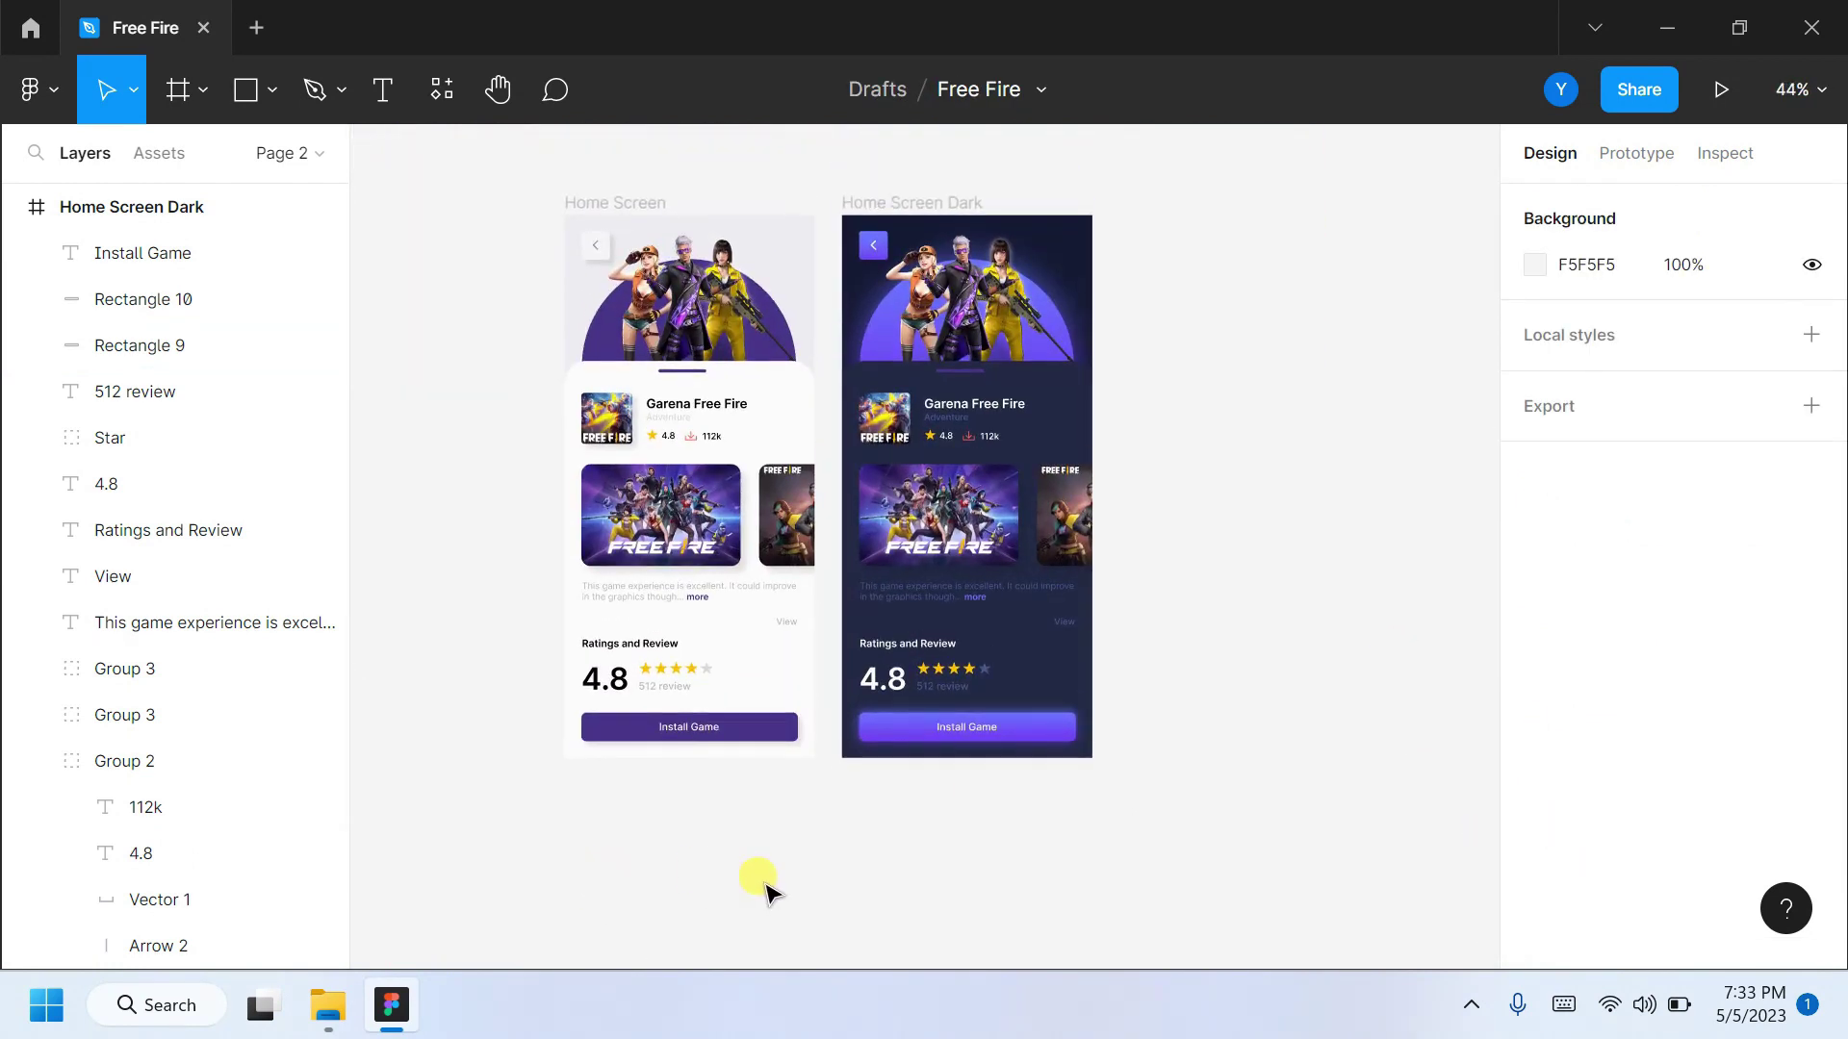
Recolour Rectangle 4, the dark card's handle bar, with a brighter purple document swatch.
scroll(957, 380, "up", 5)
left_click(950, 396)
left_click(1533, 789)
left_click(1362, 830)
left_click(1472, 218)
Zoom out to review the light Home Screen and Home Screen Dark frames side by side.
scroll(1341, 231, "down", 5)
scroll(1269, 618, "down", 2, "ctrl")
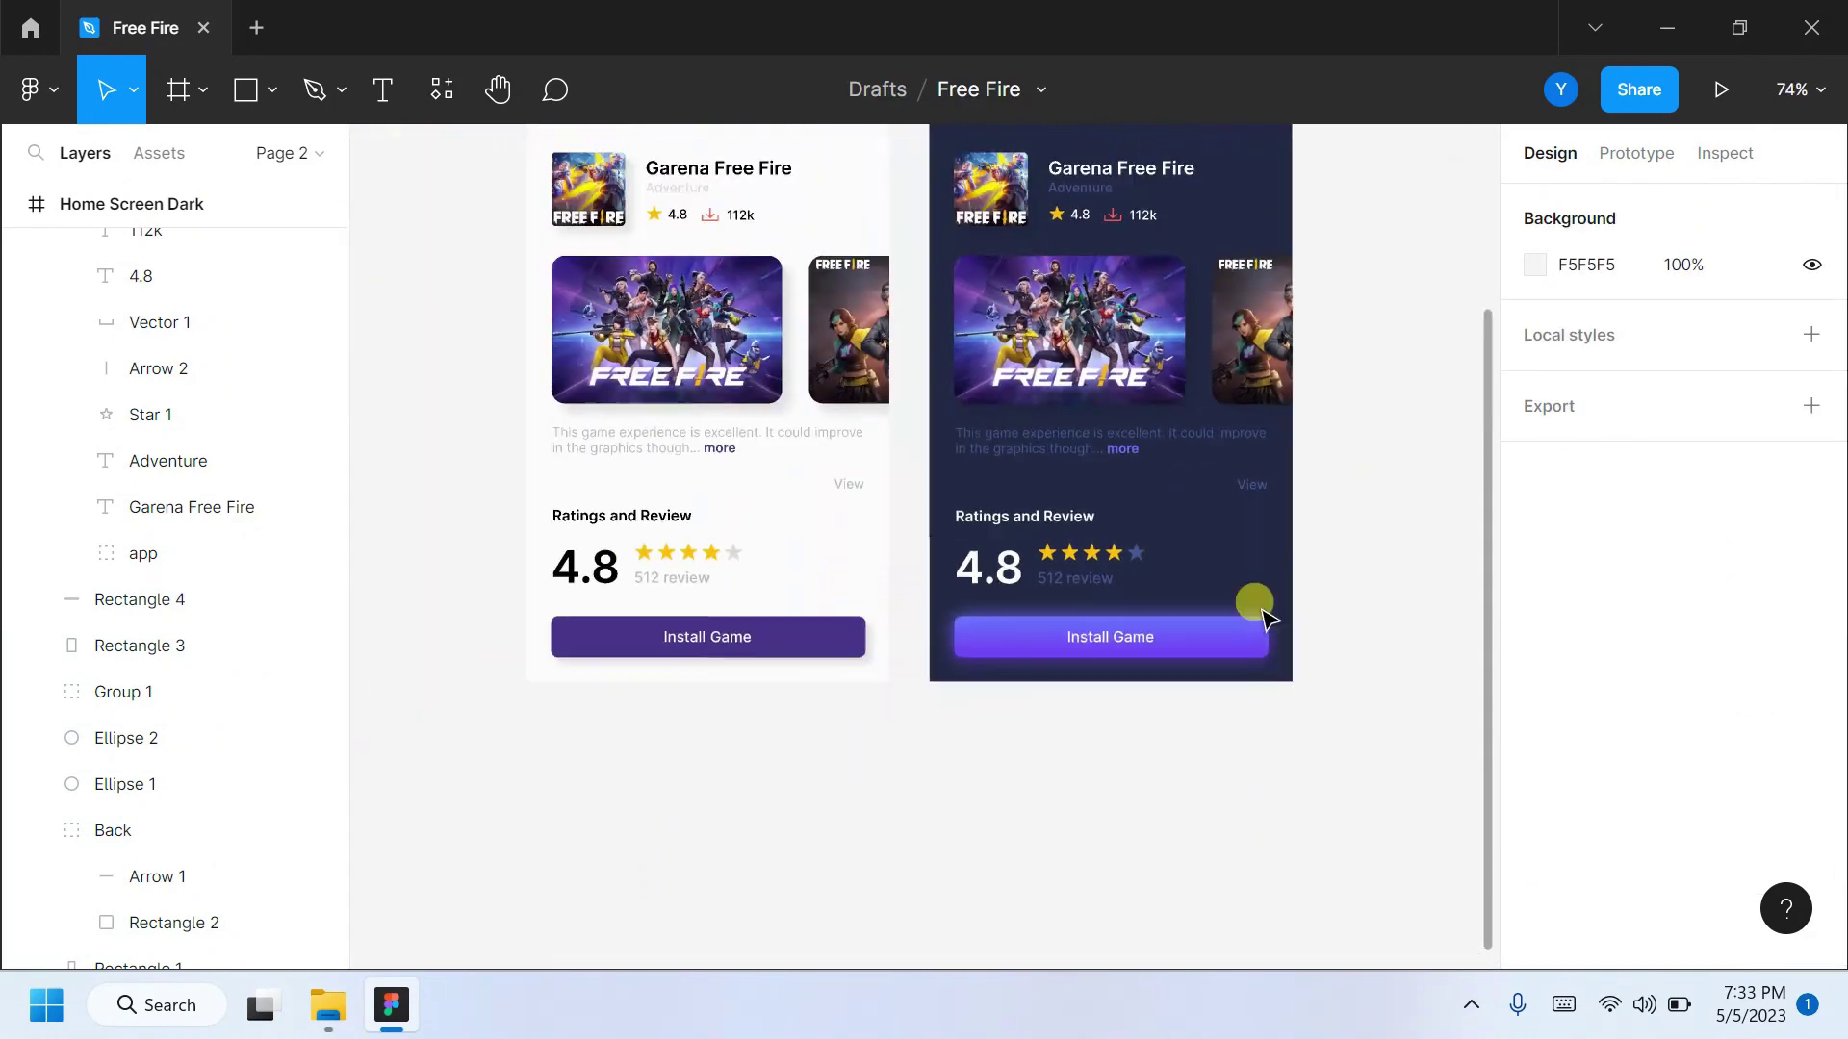
scroll(1268, 619, "up", 5)
left_click(60, 217)
key("Escape")
scroll(1361, 475, "down", 2)
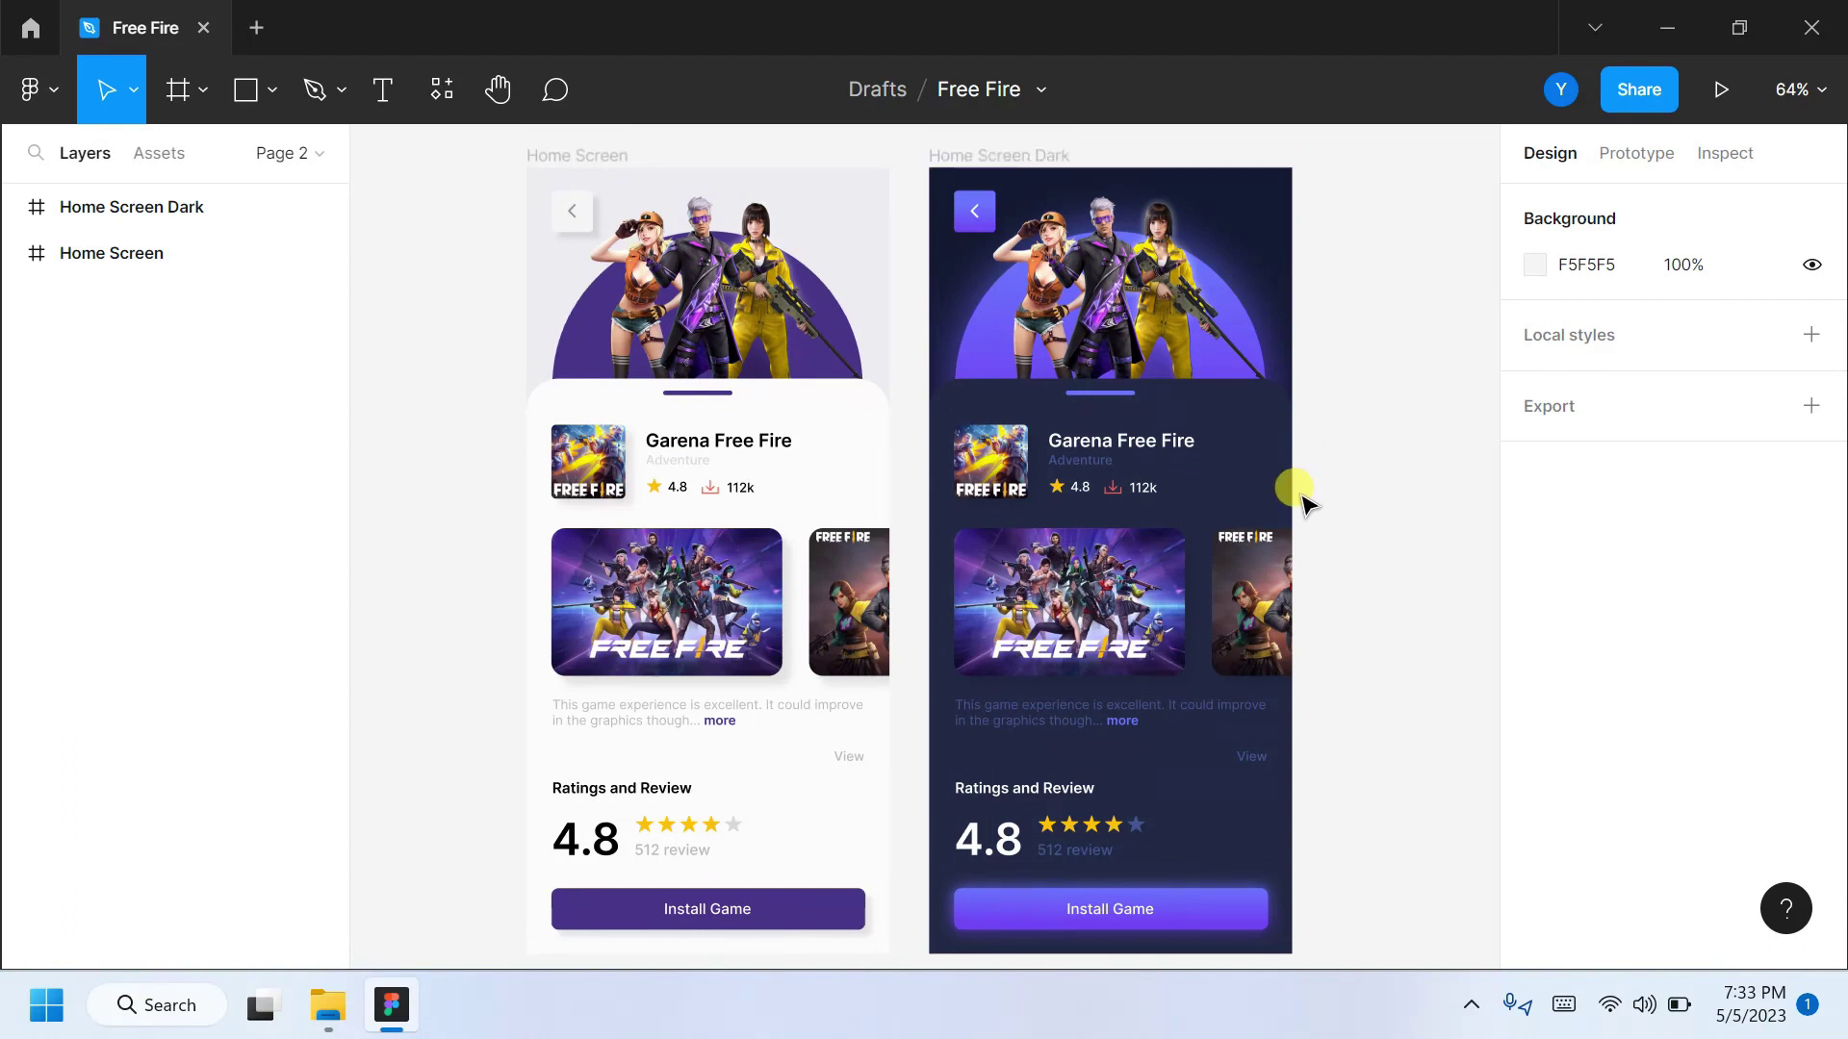